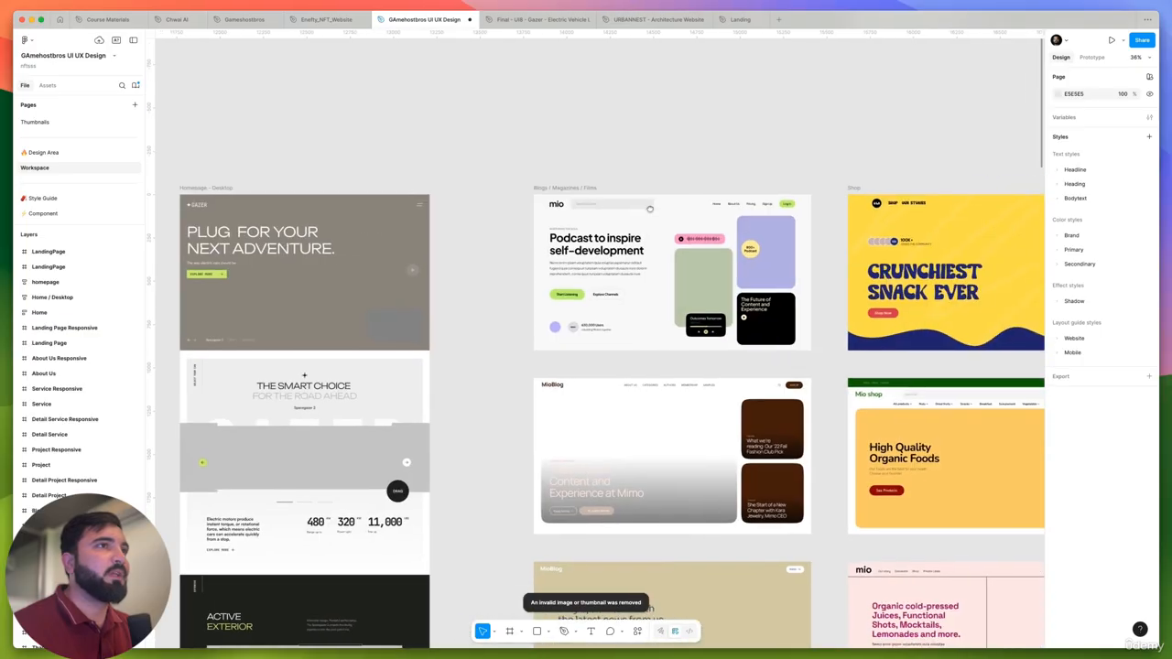
- Examine the hero section examples on the Workspace page, from the podcast and shop layouts to the presentation and sport designs
{"action": "scroll", "coordinate": [609, 208], "scroll_direction": "right", "scroll_amount": 5}
{"action": "scroll", "coordinate": [591, 204], "scroll_direction": "down", "scroll_amount": 5}
{"action": "left_click_drag", "start_coordinate": [683, 170], "coordinate": [197, 178]}
{"action": "scroll", "coordinate": [524, 213], "scroll_direction": "up", "scroll_amount": 5}
{"action": "scroll", "coordinate": [650, 211], "scroll_direction": "up", "scroll_amount": 5}
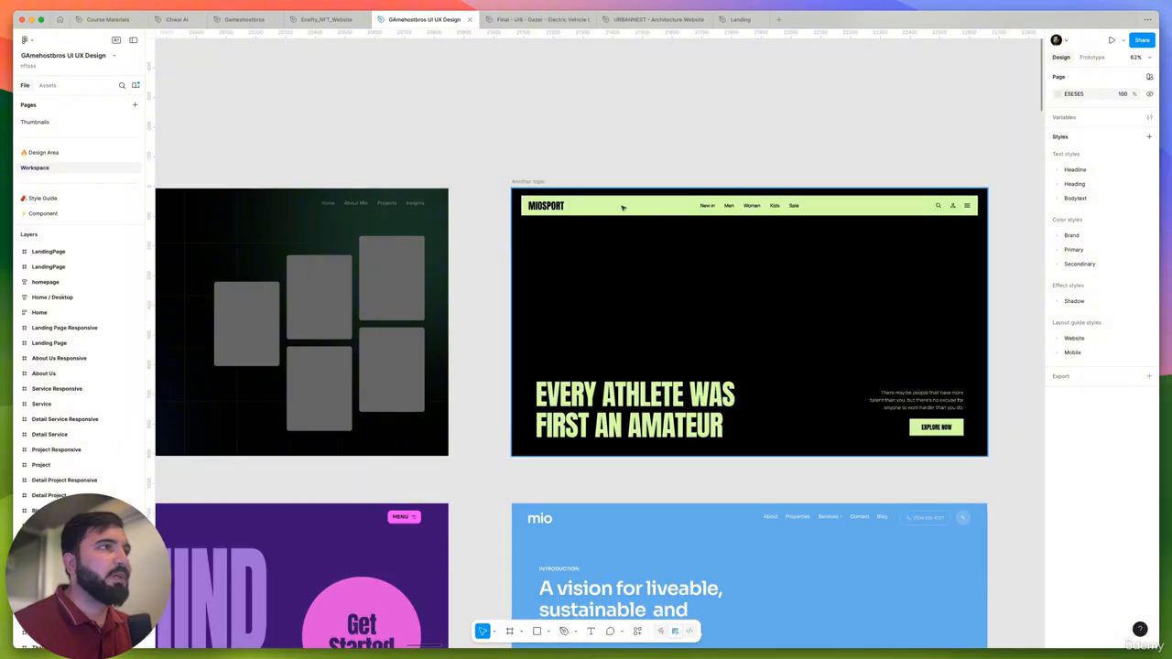
{"action": "scroll", "coordinate": [733, 187], "scroll_direction": "down", "scroll_amount": 5}
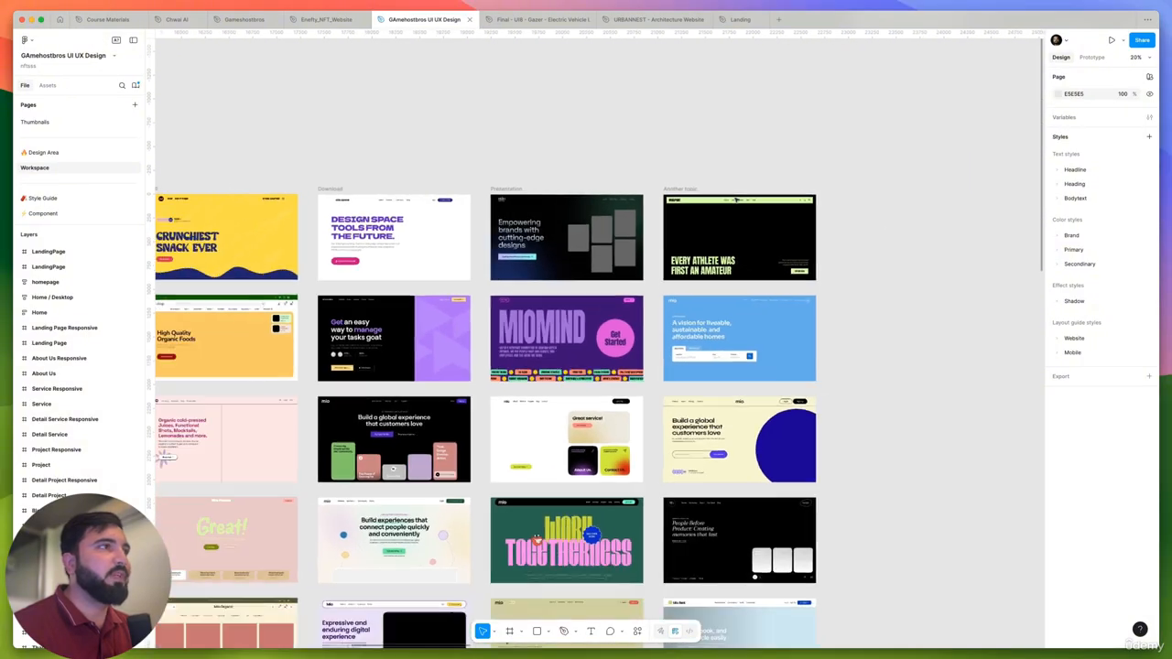
{"action": "scroll", "coordinate": [740, 288], "scroll_direction": "left", "scroll_amount": 3}
{"action": "scroll", "coordinate": [740, 288], "scroll_direction": "down", "scroll_amount": 1}
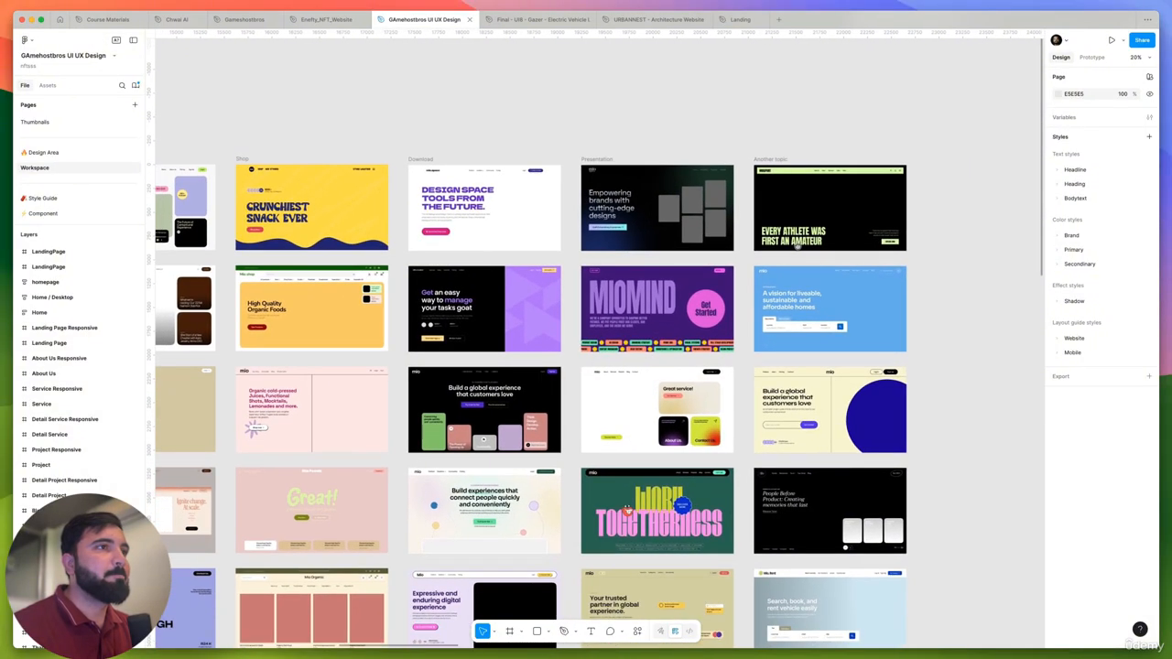
{"action": "scroll", "coordinate": [740, 288], "scroll_direction": "down", "scroll_amount": 3}
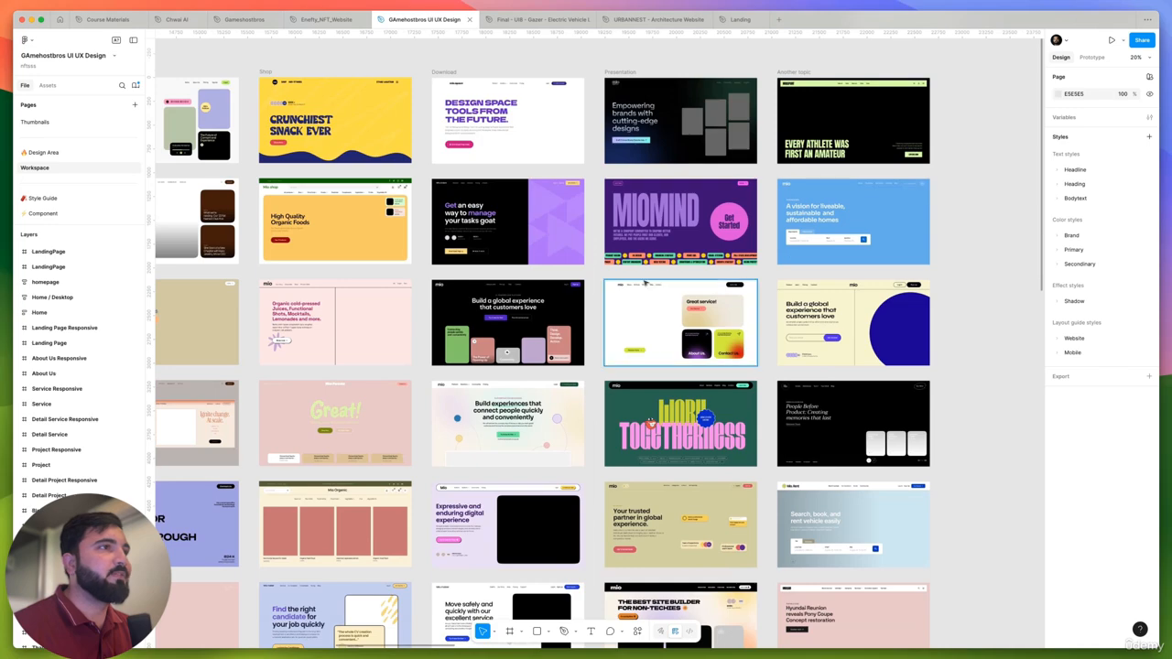
- Examine the black and lime fintech landing page references, including their header navigation and hero layout
{"action": "scroll", "coordinate": [706, 286], "scroll_direction": "down", "scroll_amount": 5}
{"action": "scroll", "coordinate": [309, 250], "scroll_direction": "up", "scroll_amount": 10}
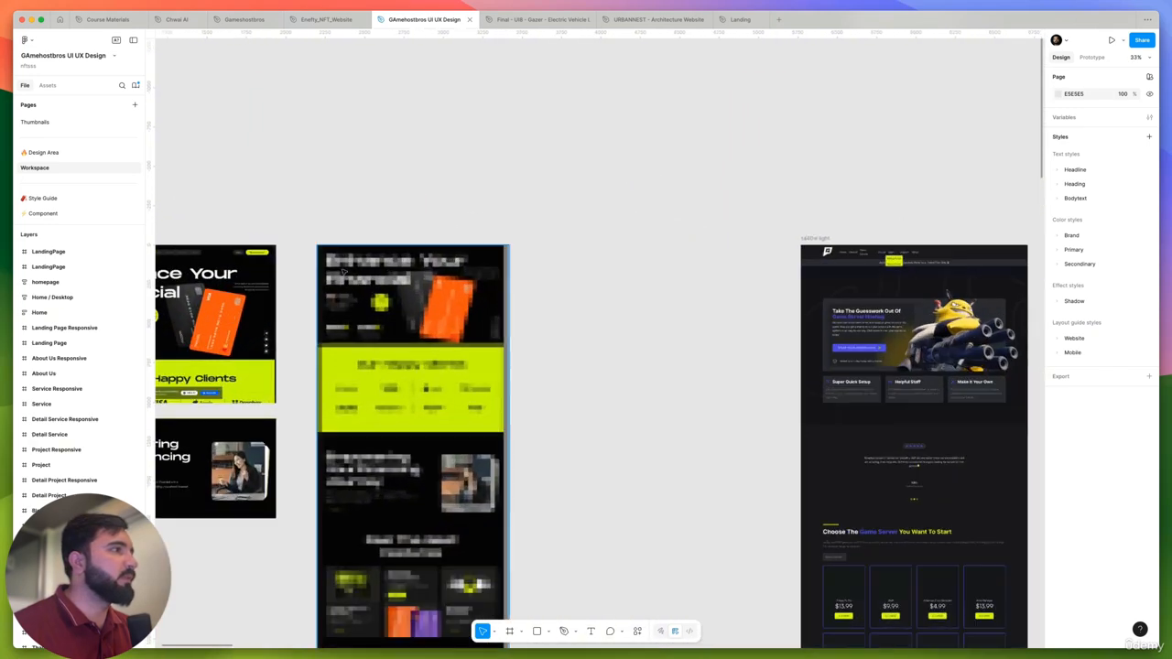
{"action": "scroll", "coordinate": [384, 211], "scroll_direction": "up", "scroll_amount": 10}
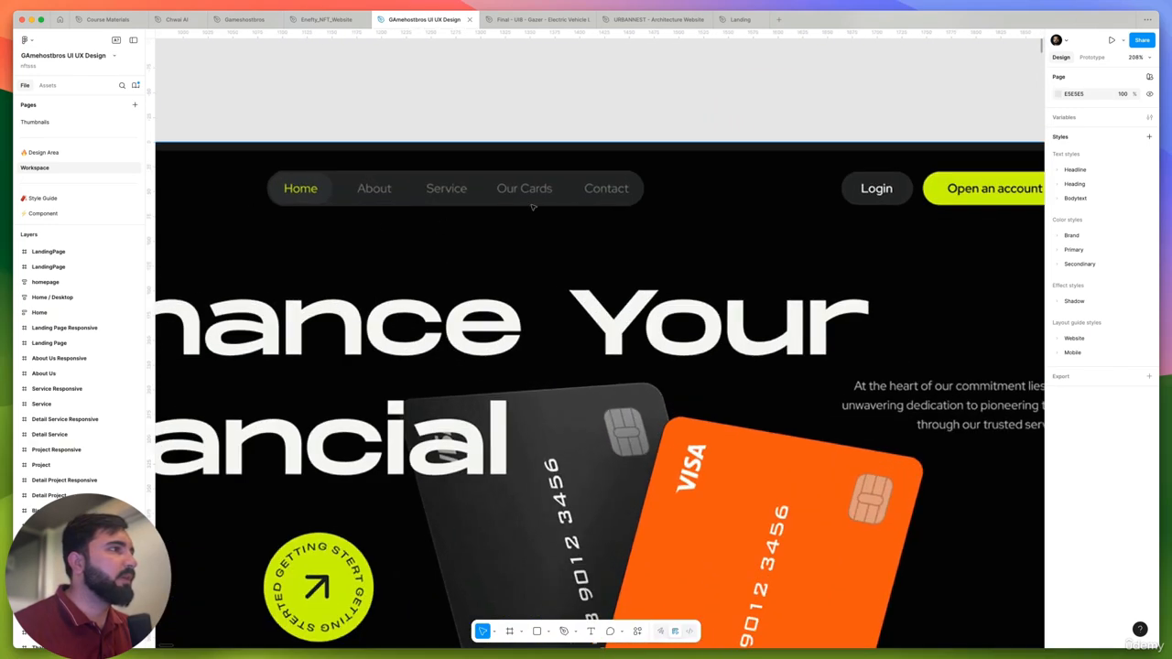
{"action": "scroll", "coordinate": [620, 193], "scroll_direction": "down", "scroll_amount": 10}
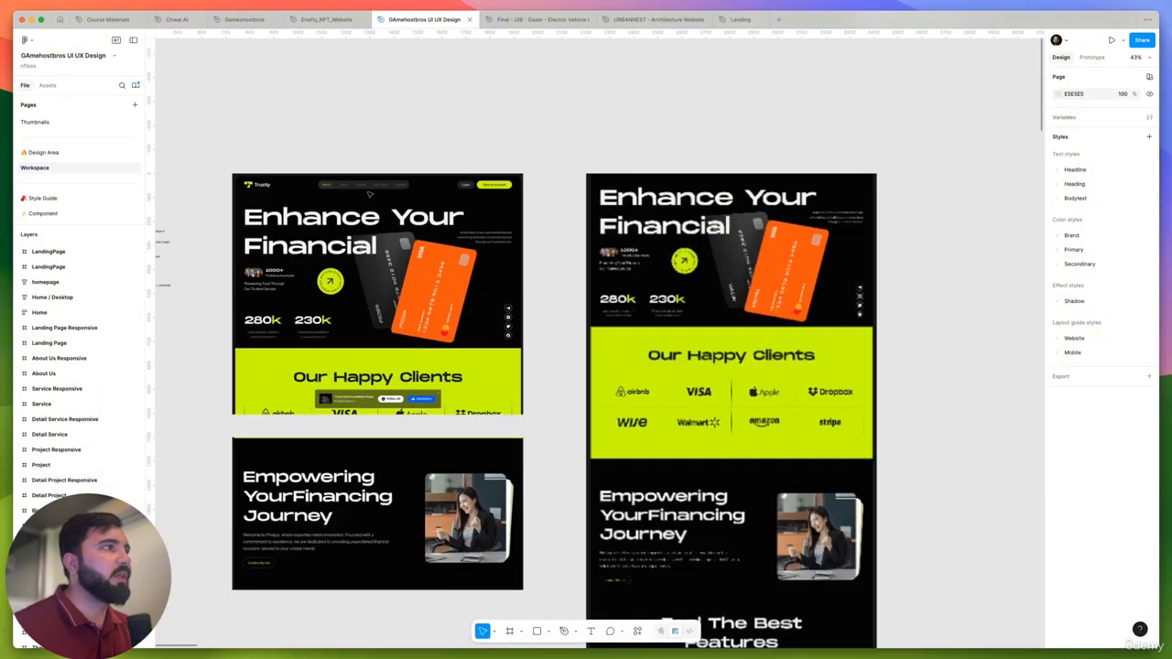
{"action": "scroll", "coordinate": [369, 194], "scroll_direction": "up", "scroll_amount": 3}
{"action": "scroll", "coordinate": [370, 194], "scroll_direction": "down", "scroll_amount": 5}
{"action": "left_click_drag", "start_coordinate": [644, 239], "coordinate": [99, 244]}
{"action": "left_click_drag", "start_coordinate": [730, 257], "coordinate": [373, 254]}
{"action": "left_click_drag", "start_coordinate": [726, 250], "coordinate": [404, 252]}
{"action": "left_click_drag", "start_coordinate": [773, 253], "coordinate": [315, 252]}
- Inspect the black MIOSPORT hero design and the neighbouring hero examples around it
{"action": "scroll", "coordinate": [534, 252], "scroll_direction": "down", "scroll_amount": 6}
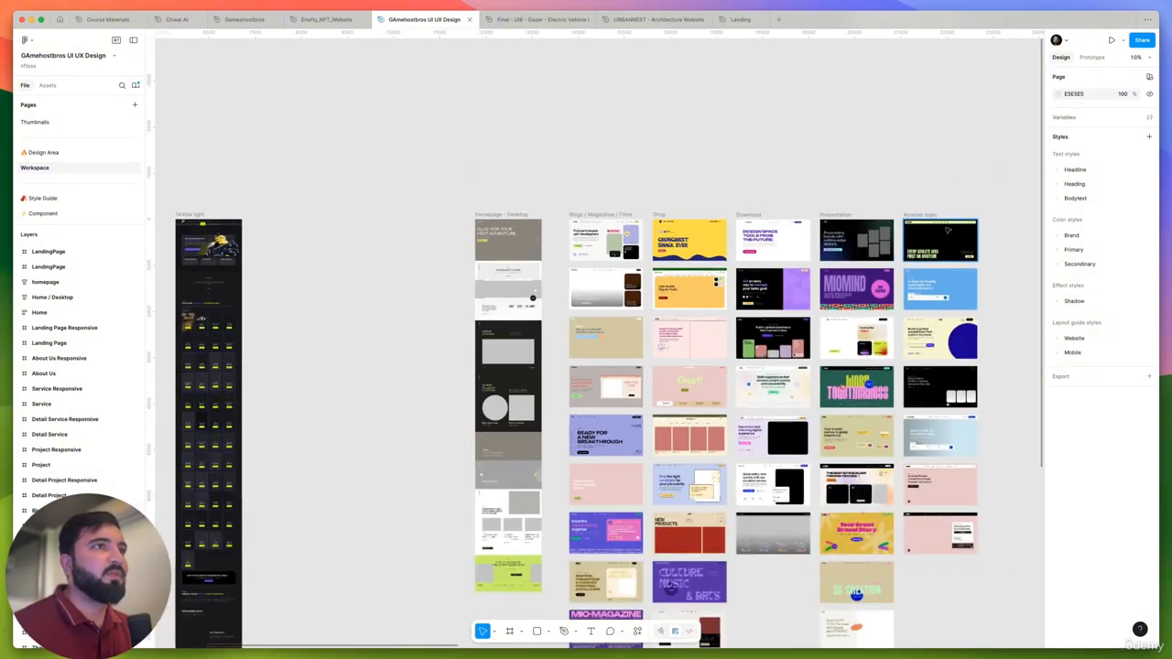
{"action": "scroll", "coordinate": [922, 233], "scroll_direction": "up", "scroll_amount": 5}
{"action": "scroll", "coordinate": [922, 234], "scroll_direction": "up", "scroll_amount": 4}
{"action": "left_click", "coordinate": [929, 275]}
{"action": "left_click_drag", "start_coordinate": [928, 274], "coordinate": [675, 269]}
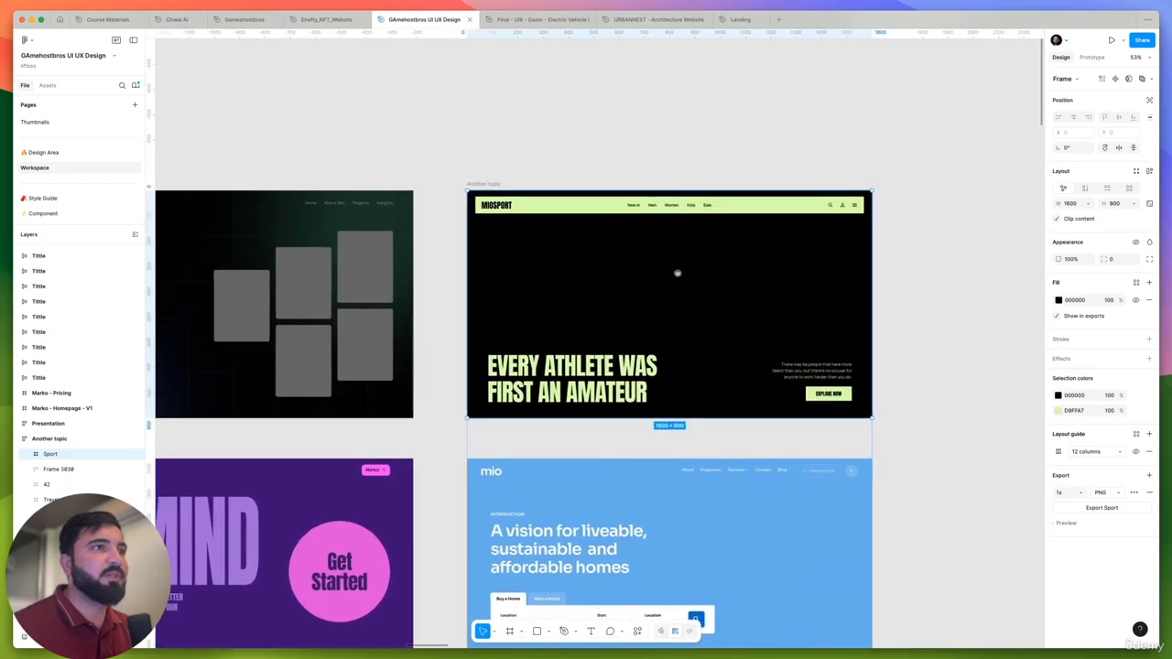
{"action": "left_click", "coordinate": [957, 280]}
{"action": "scroll", "coordinate": [696, 200], "scroll_direction": "down", "scroll_amount": 3}
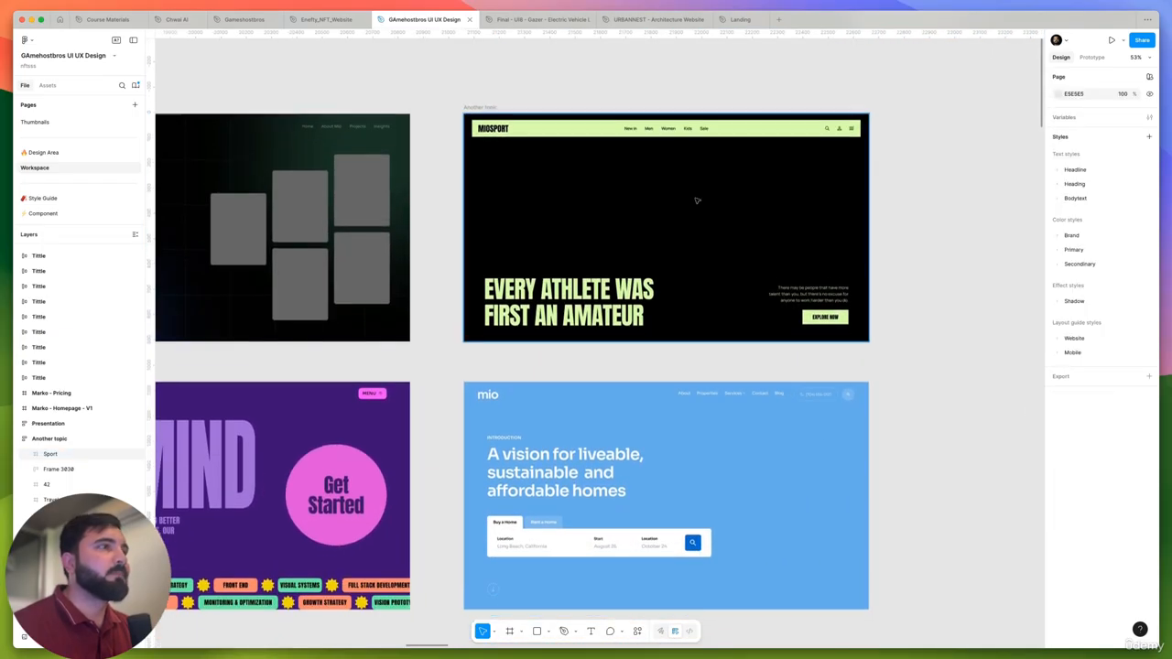
{"action": "scroll", "coordinate": [672, 191], "scroll_direction": "down", "scroll_amount": 5}
{"action": "scroll", "coordinate": [672, 192], "scroll_direction": "up", "scroll_amount": 4}
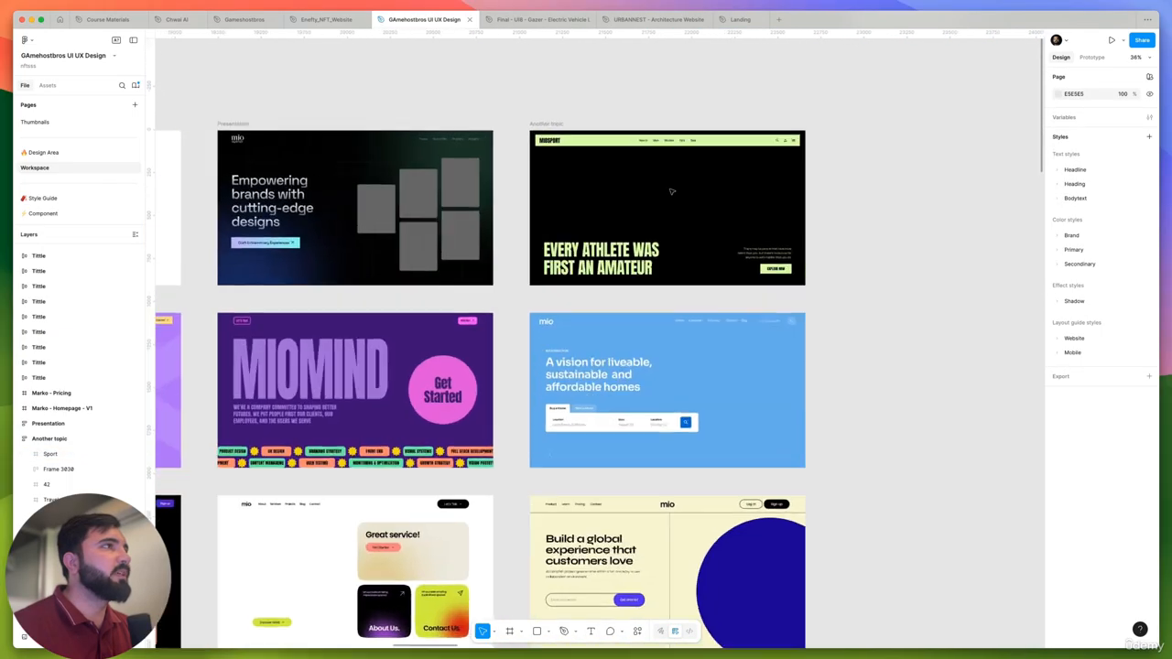
- Switch to Chrome and save the Game Host Bros header logo image as ghbdark in the Downloads folder
{"action": "key", "text": "super+Tab"}
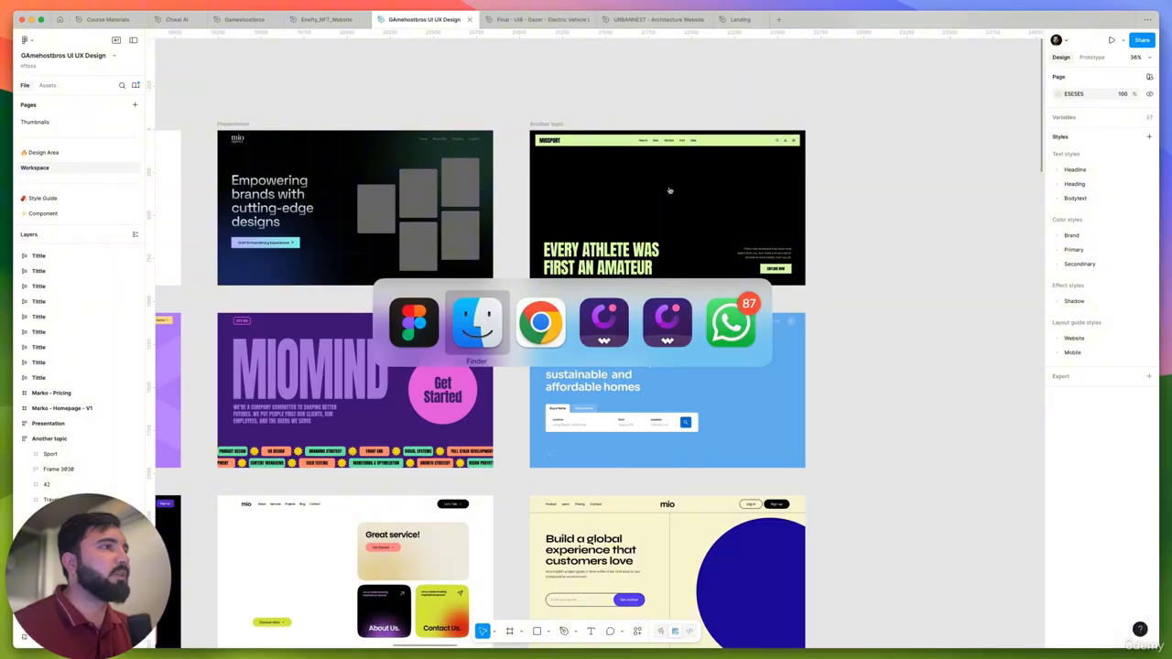
{"action": "key", "text": "super+Tab"}
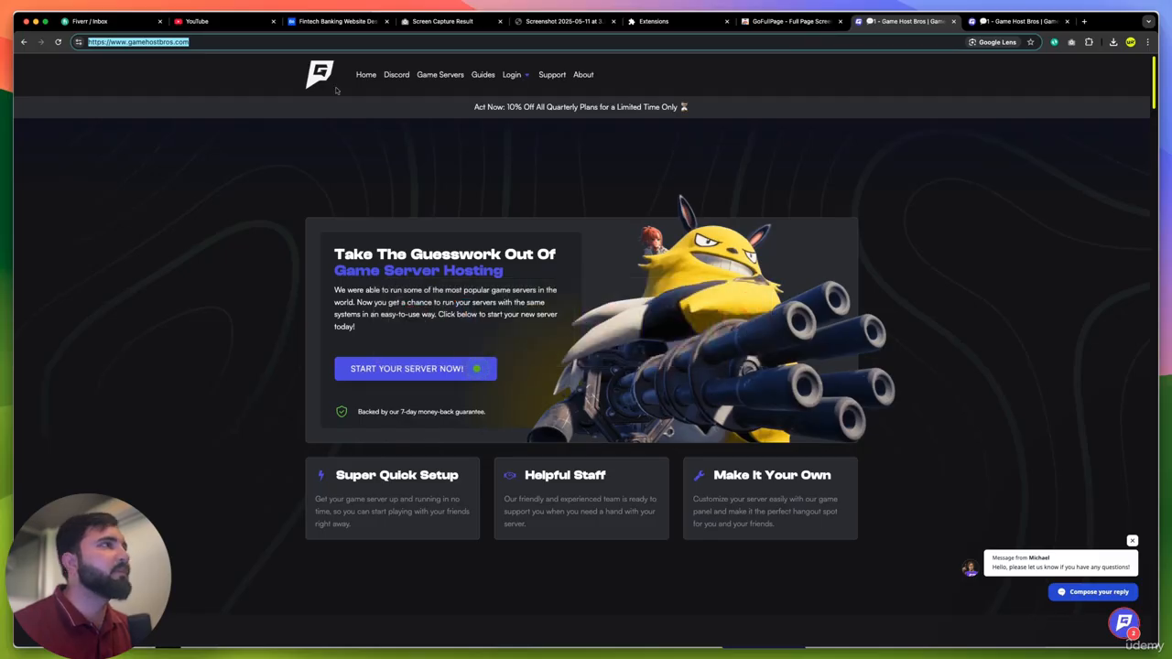
{"action": "right_click", "coordinate": [320, 64]}
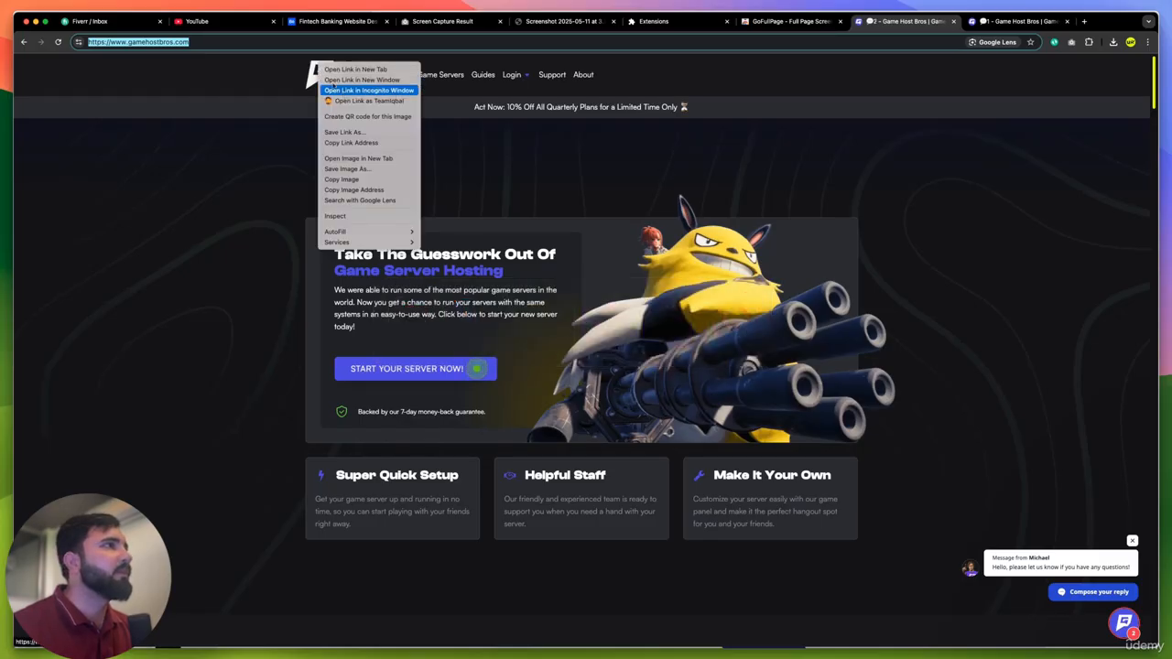
{"action": "left_click", "coordinate": [351, 180]}
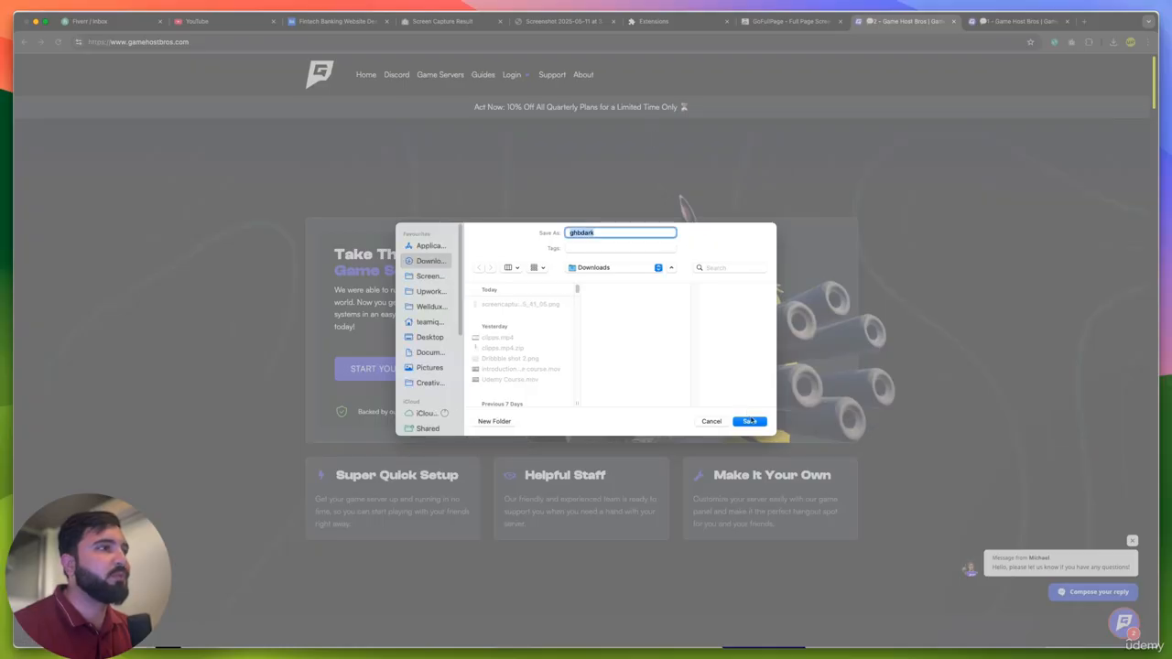
{"action": "left_click", "coordinate": [749, 420]}
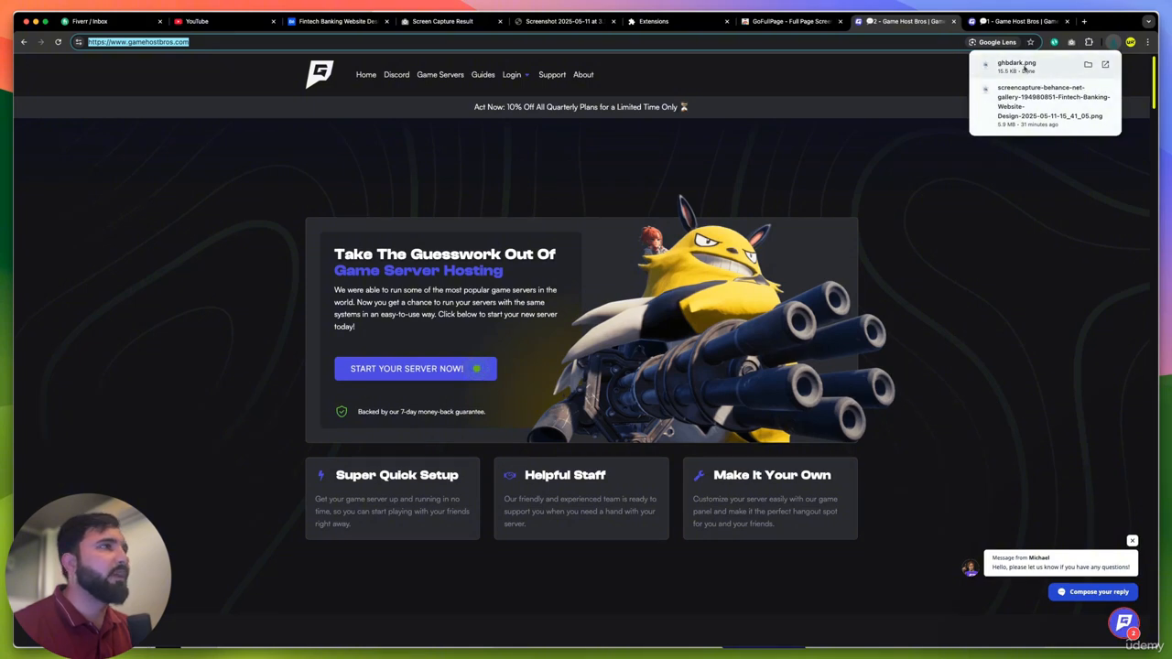
- Save the footer logo image of the Game Host Bros site as ghbdark (1) in the Downloads folder
{"action": "scroll", "coordinate": [699, 265], "scroll_direction": "down", "scroll_amount": 20}
{"action": "right_click", "coordinate": [340, 477]}
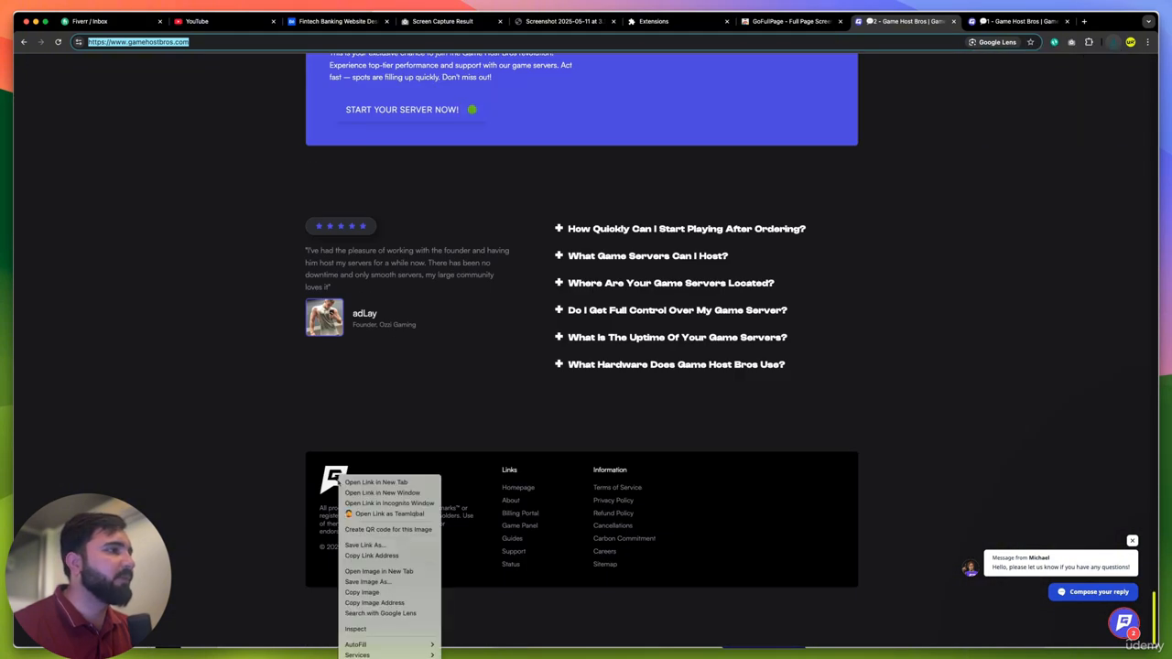
{"action": "left_click", "coordinate": [383, 581]}
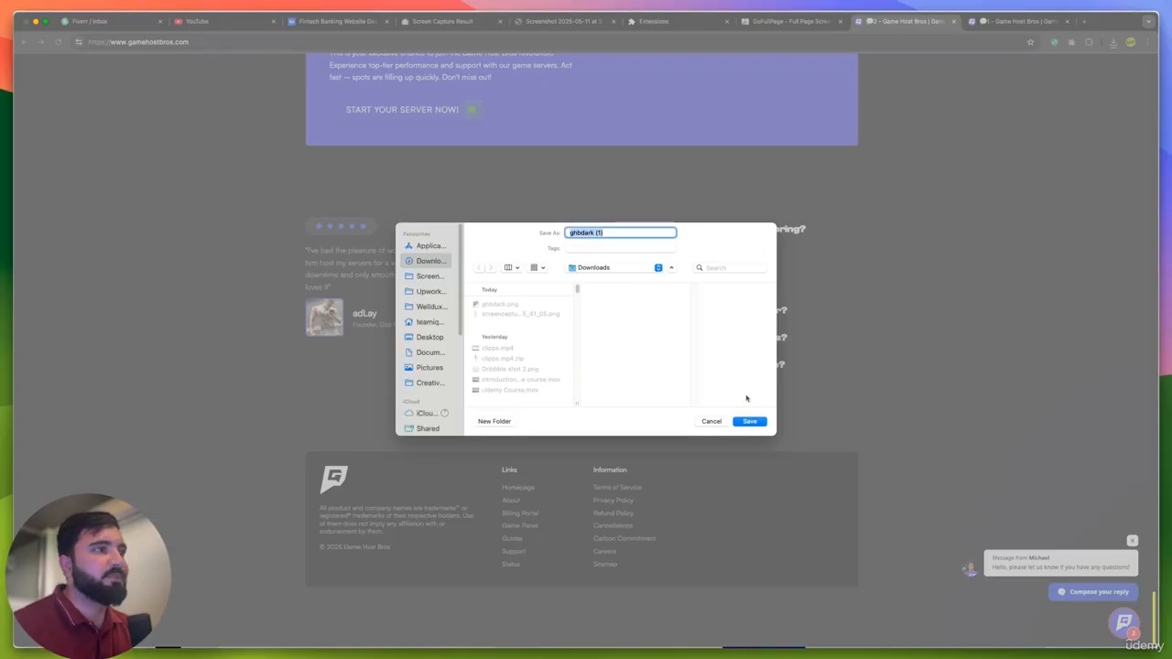
{"action": "left_click", "coordinate": [749, 421]}
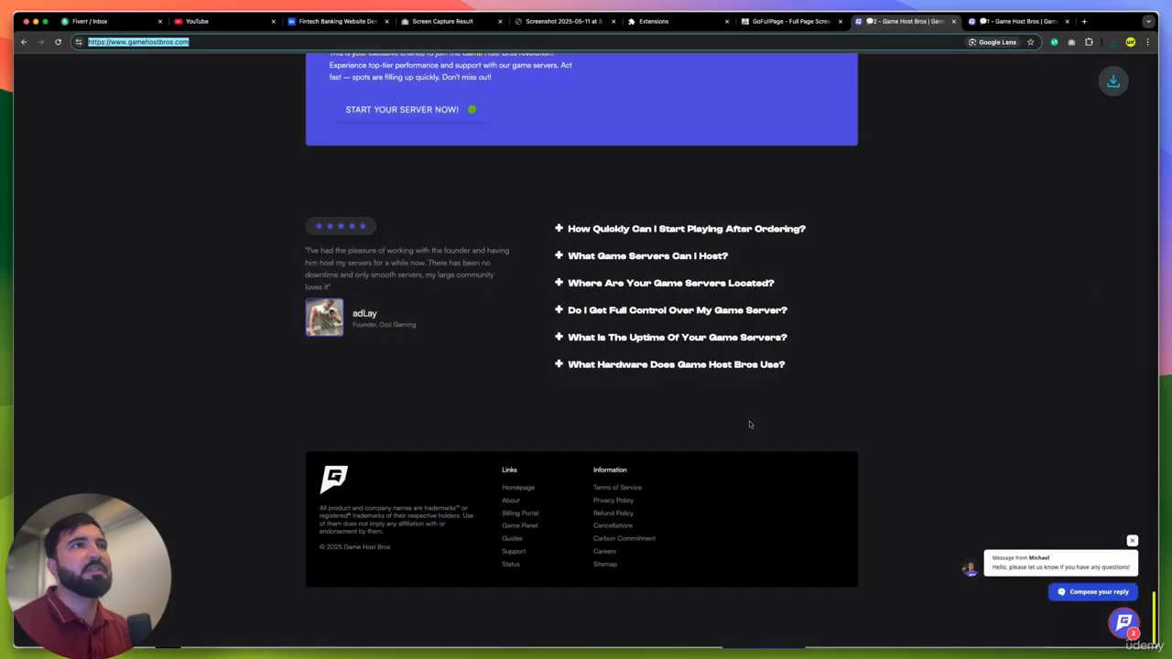
- Bring the downloaded ghbdark (1).png into the Figma Workspace page and place it above the space between the fintech reference and the 1440w light frame
{"action": "left_click", "coordinate": [1114, 43]}
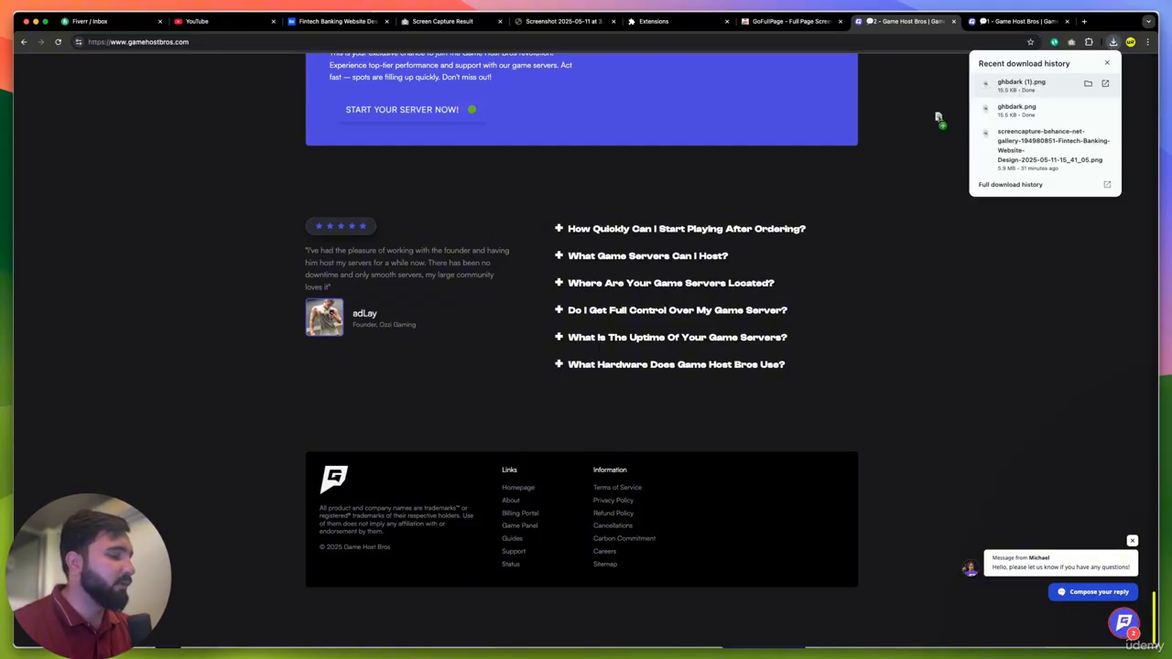
{"action": "key", "text": "super+Tab"}
{"action": "key", "text": "super+Tab"}
{"action": "key", "text": "super+Tab"}
{"action": "key", "text": "super+Tab"}
{"action": "key", "text": "super+Tab"}
{"action": "key", "text": "super+Tab"}
{"action": "key", "text": "super+Tab"}
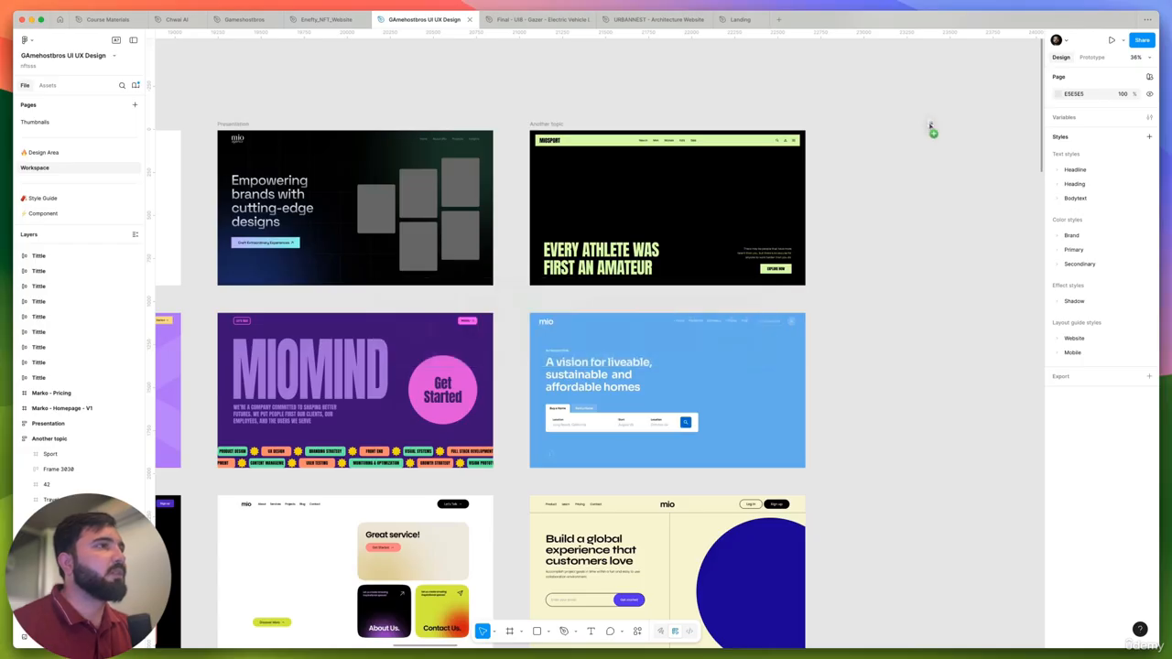
{"action": "key", "text": "super+v"}
{"action": "scroll", "coordinate": [936, 158], "scroll_direction": "down", "scroll_amount": 10}
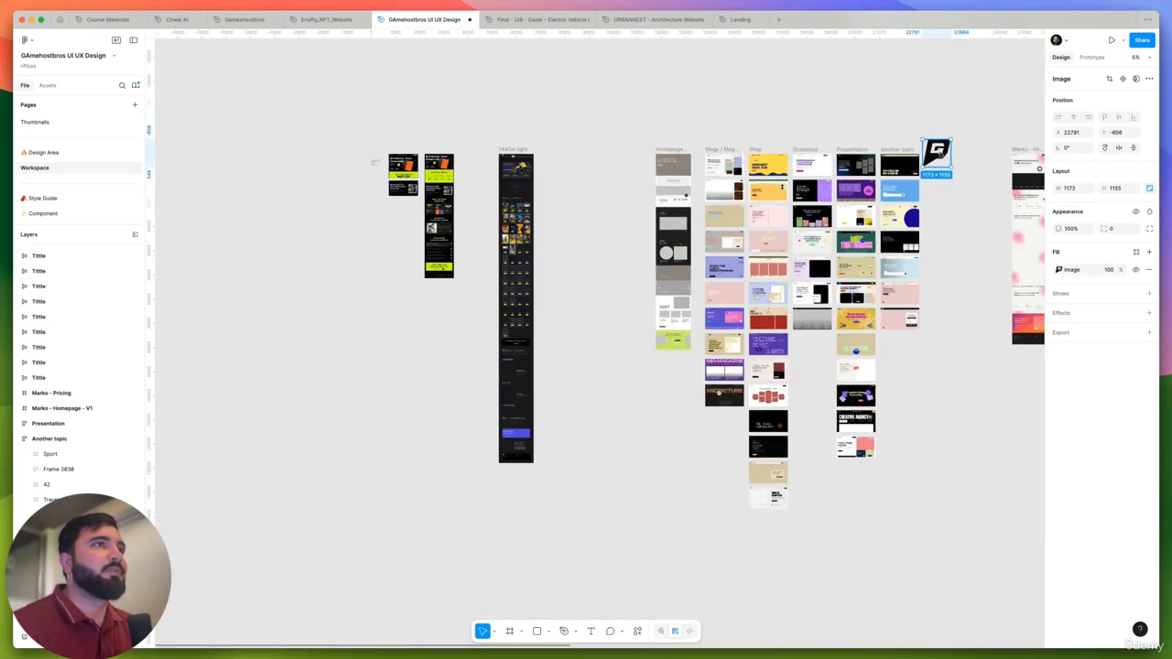
{"action": "left_click_drag", "start_coordinate": [659, 142], "coordinate": [484, 111]}
{"action": "scroll", "coordinate": [483, 119], "scroll_direction": "up", "scroll_amount": 5}
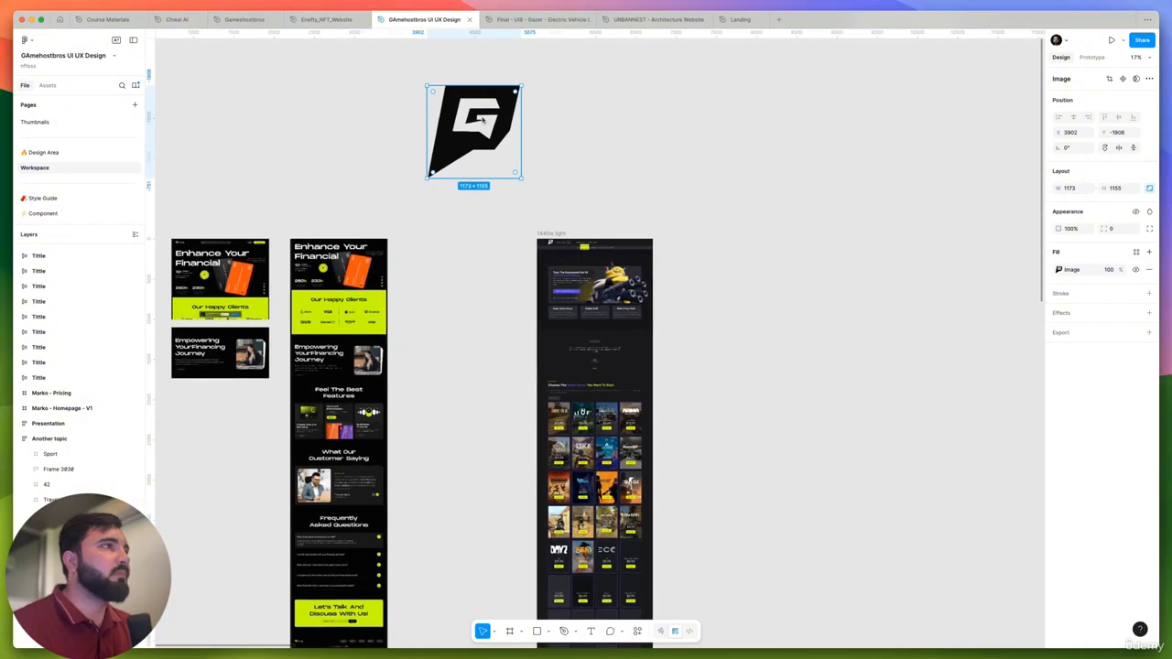
- Copy the header logo image from the Game Host Bros site in Chrome and paste it into Figma beside the first logo
{"action": "key", "text": "super+Tab"}
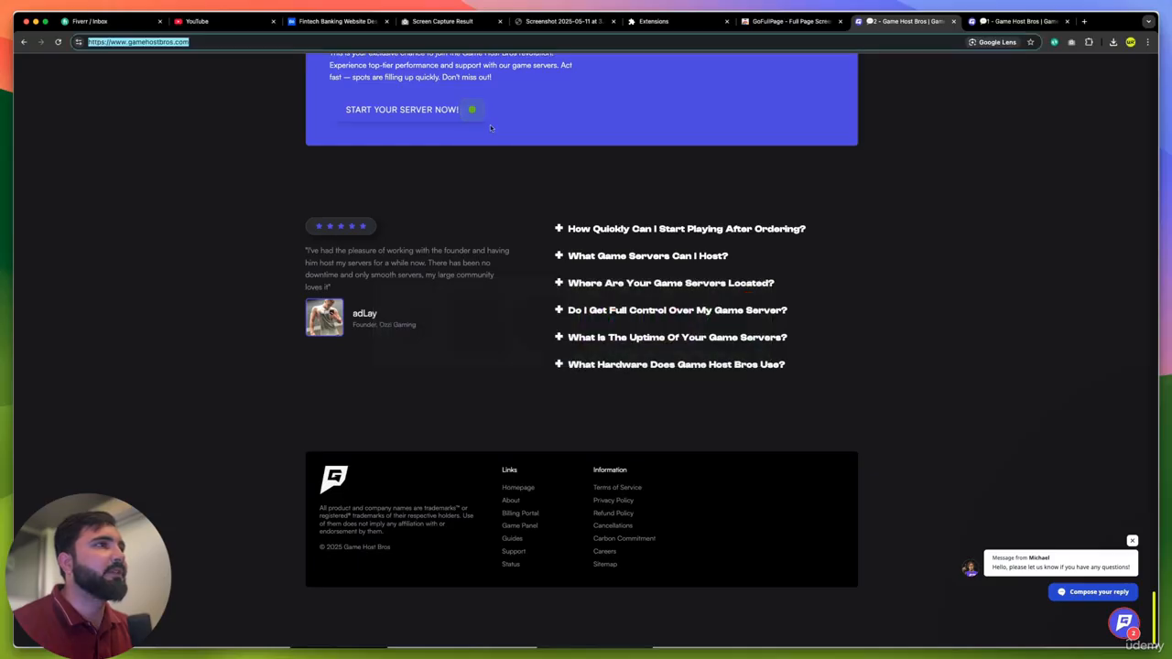
{"action": "scroll", "coordinate": [335, 82], "scroll_direction": "up", "scroll_amount": 20}
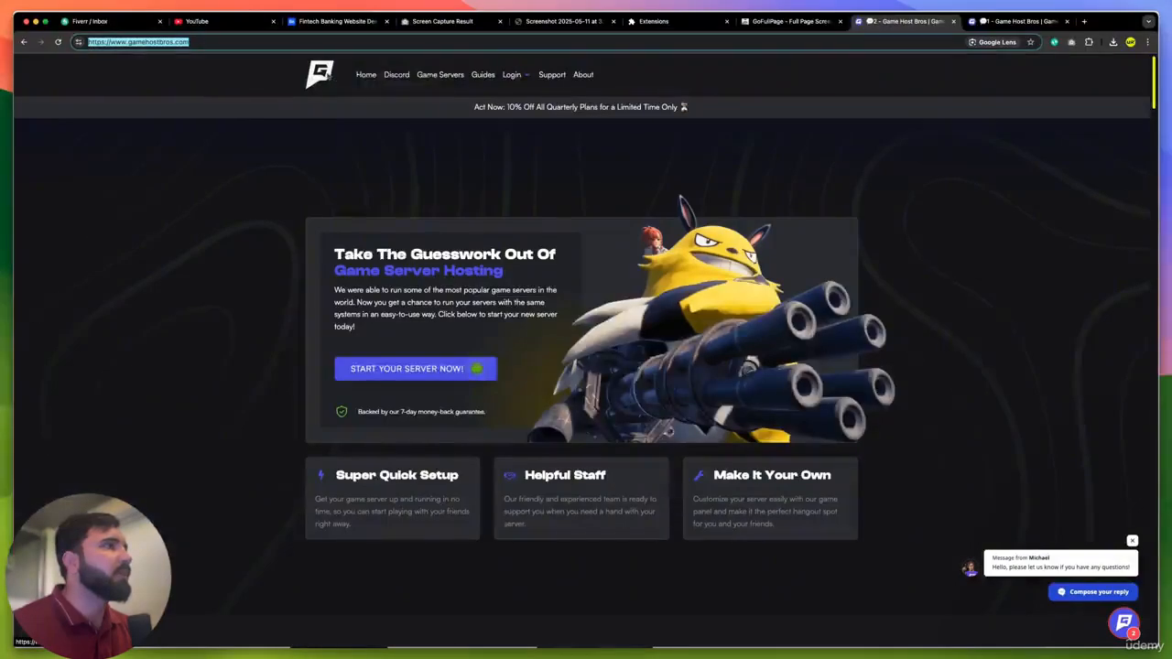
{"action": "right_click", "coordinate": [331, 73]}
{"action": "left_click", "coordinate": [383, 190]}
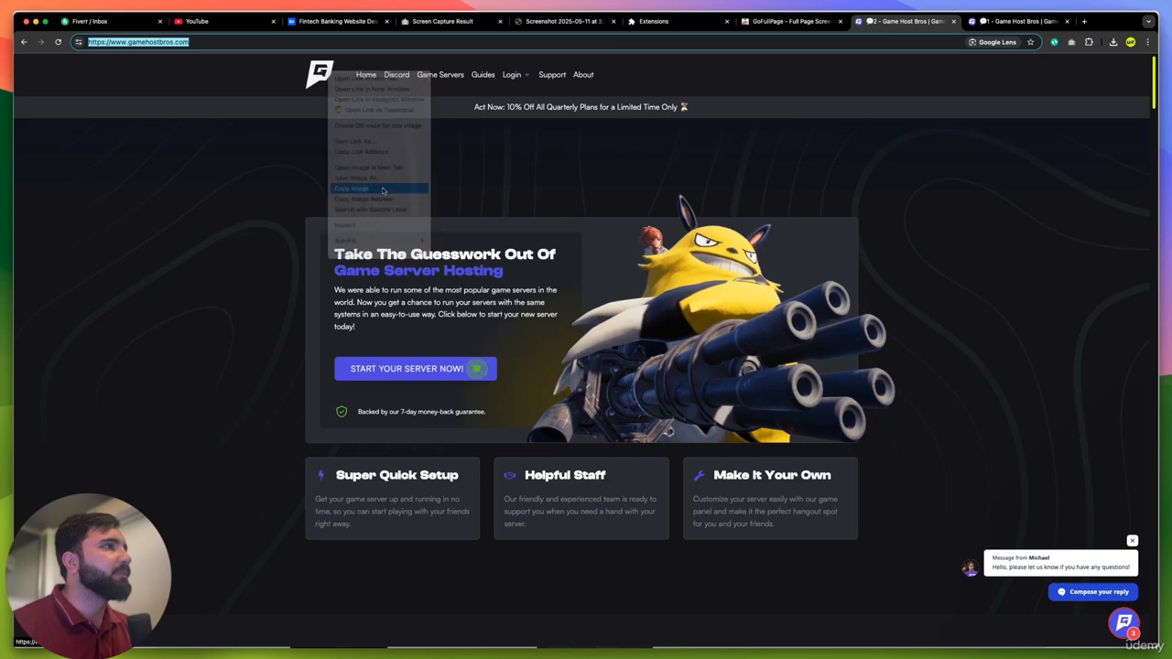
{"action": "key", "text": "super+Tab"}
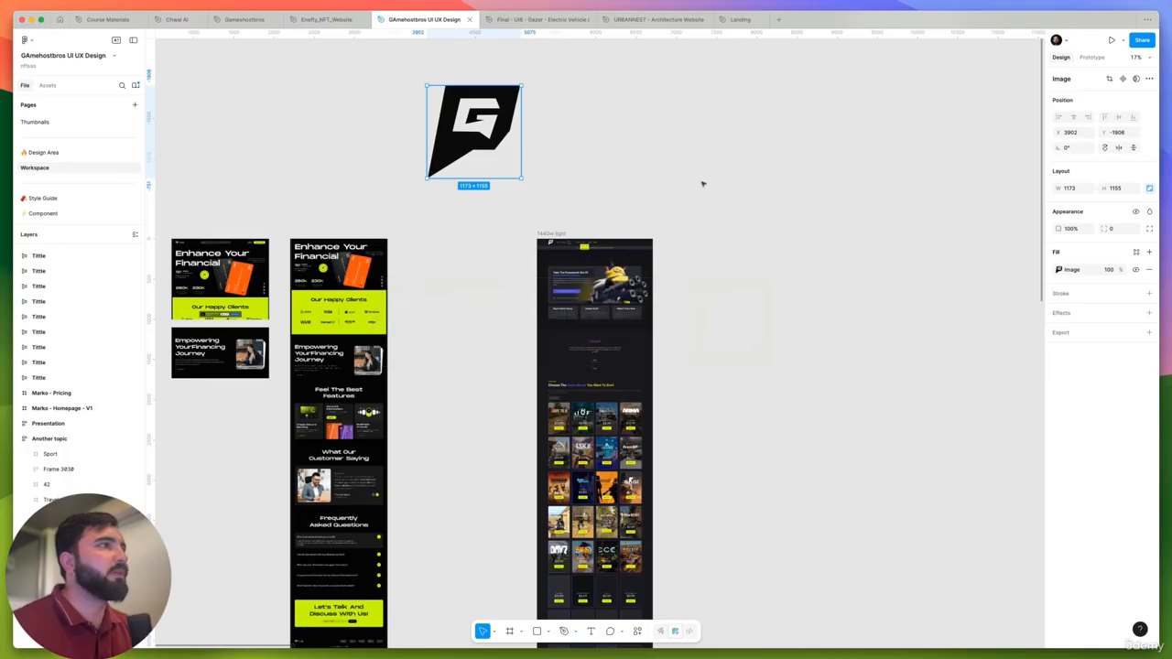
{"action": "left_click", "coordinate": [703, 181]}
{"action": "key", "text": "super+v"}
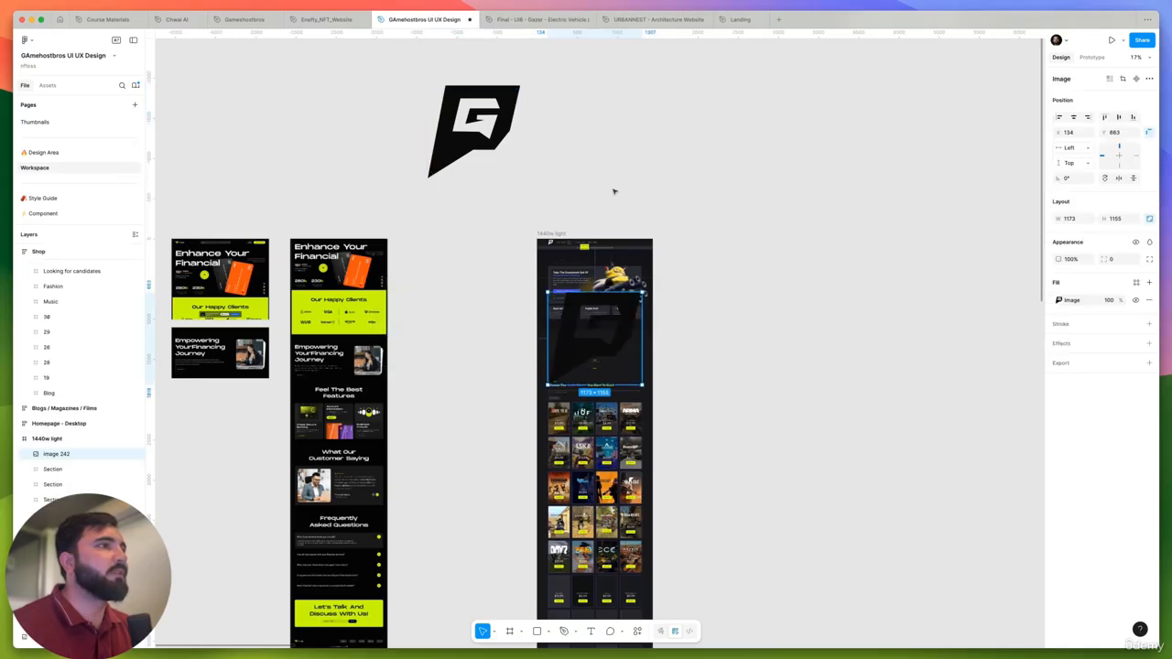
{"action": "left_click_drag", "start_coordinate": [602, 327], "coordinate": [600, 129]}
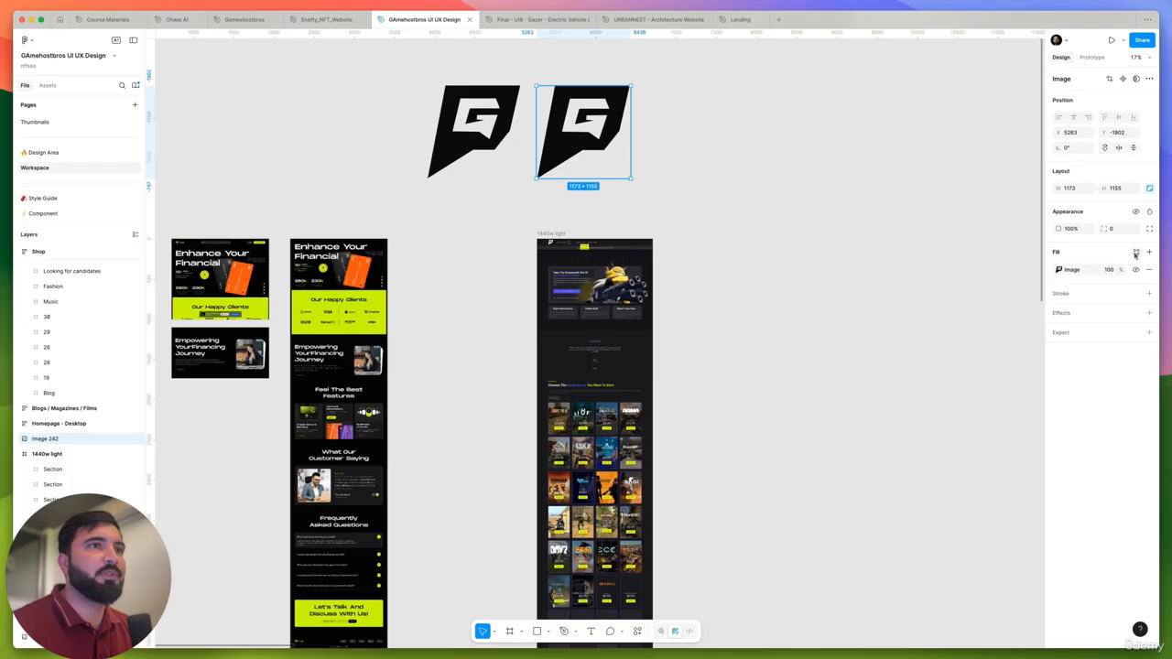
- Set the blend mode of the second logo's image fill to Difference
{"action": "left_click", "coordinate": [1065, 269]}
{"action": "left_click", "coordinate": [1036, 293]}
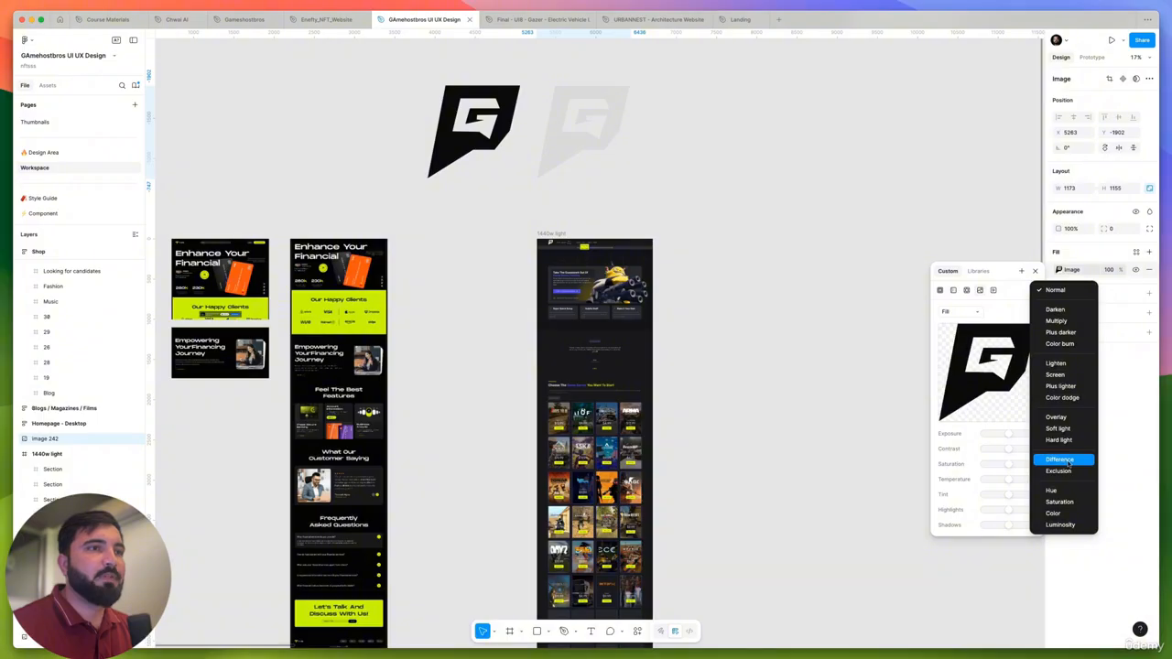
{"action": "left_click", "coordinate": [1068, 461]}
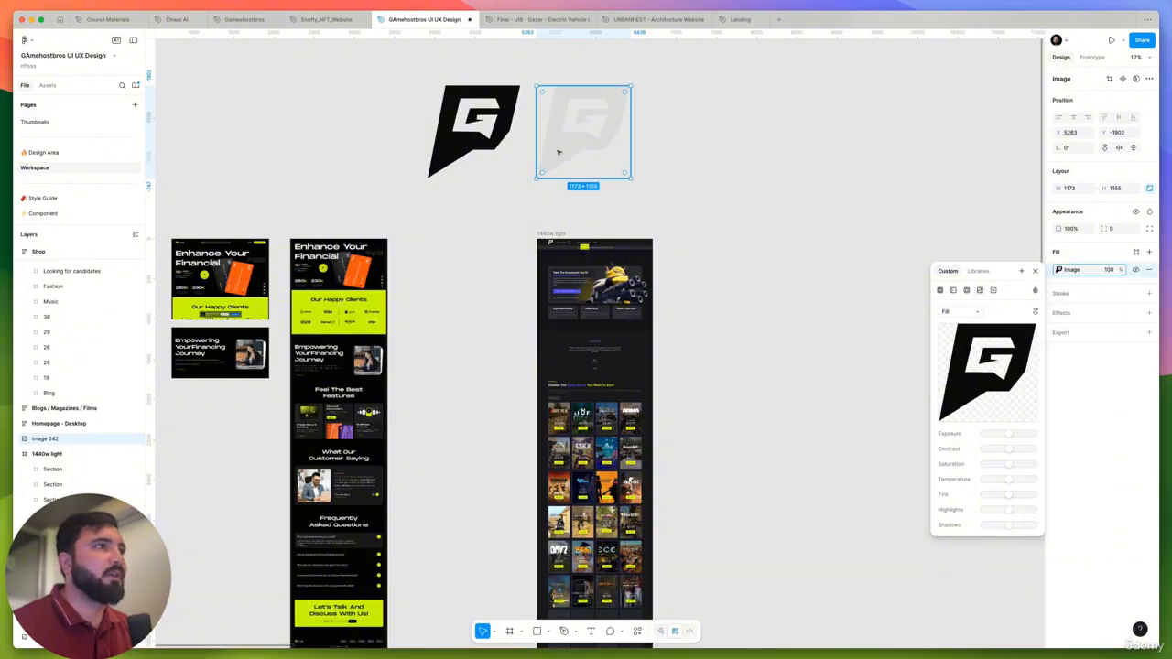
- Move the second logo over the hero of the 1440w light frame and set its fill blend mode to Normal
{"action": "left_click_drag", "start_coordinate": [558, 152], "coordinate": [583, 282]}
{"action": "scroll", "coordinate": [586, 264], "scroll_direction": "up", "scroll_amount": 5}
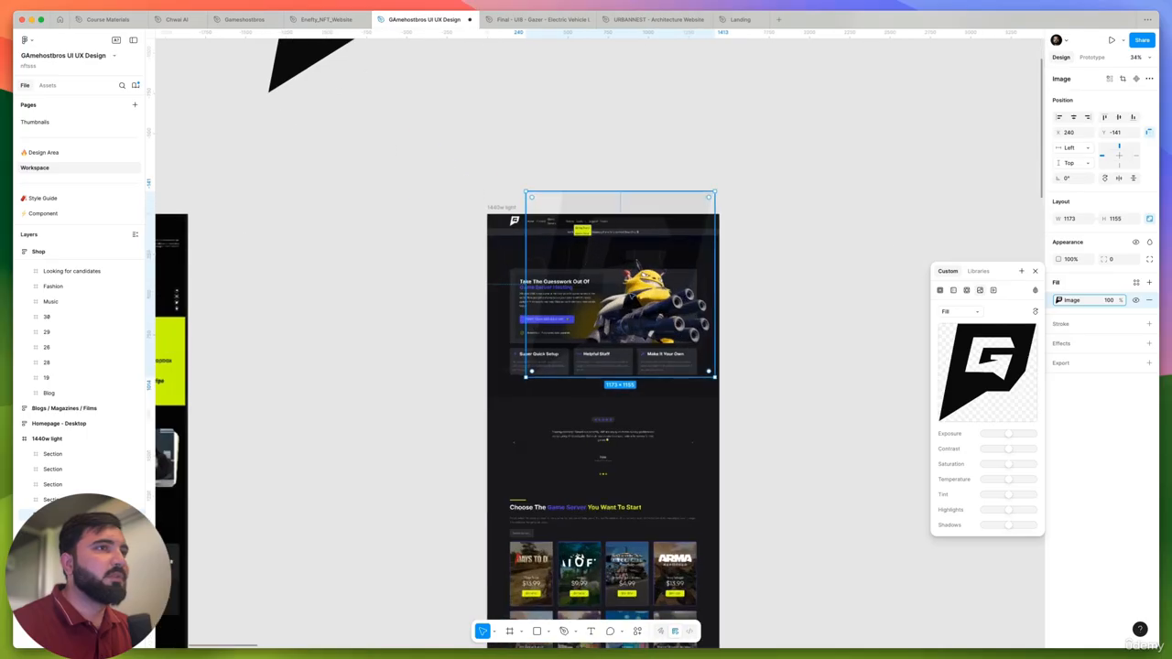
{"action": "left_click", "coordinate": [1035, 290]}
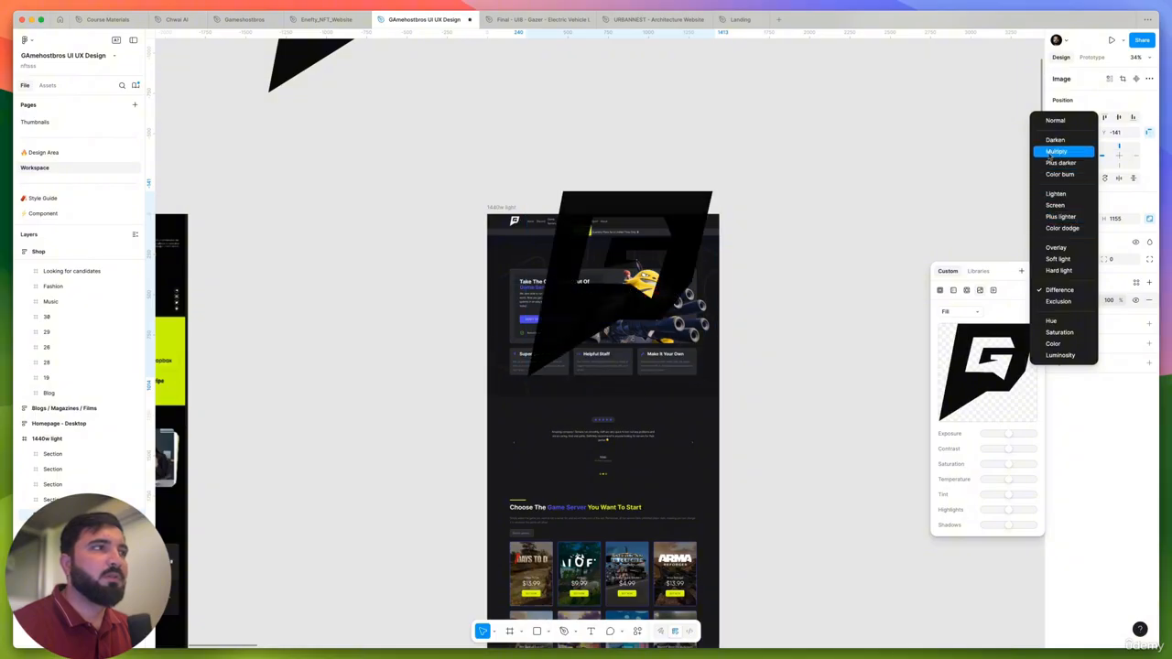
{"action": "left_click", "coordinate": [1056, 121]}
{"action": "left_click", "coordinate": [949, 136]}
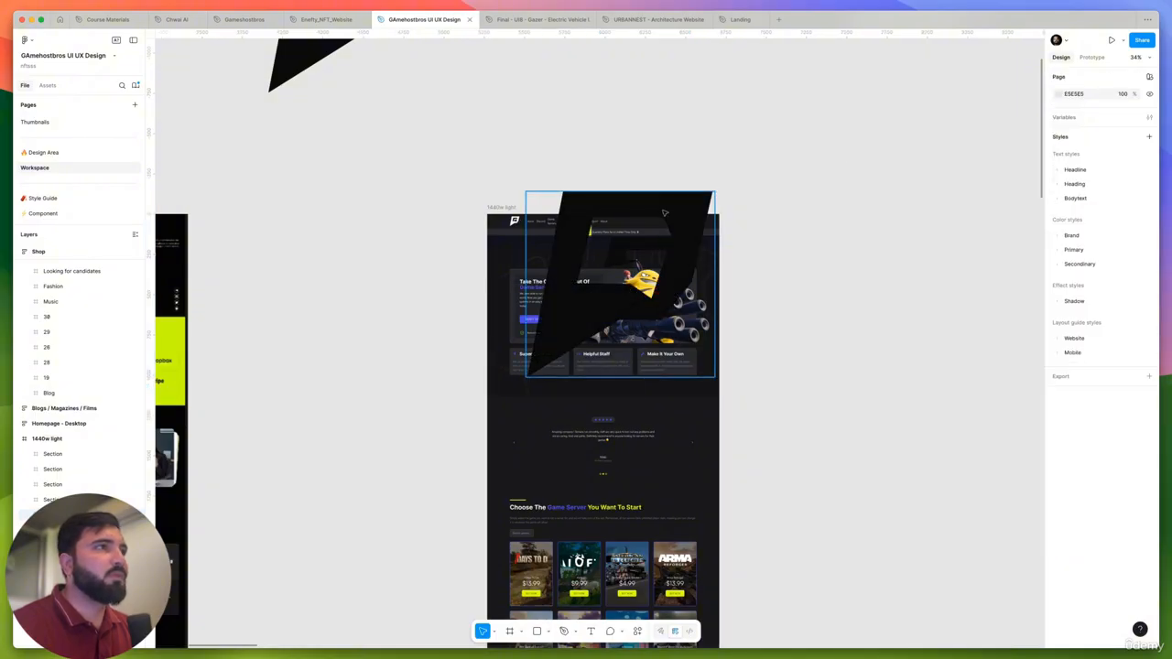
- Move the second logo off the 1440w light frame to the empty canvas above it
{"action": "left_click_drag", "start_coordinate": [664, 212], "coordinate": [623, 41]}
{"action": "scroll", "coordinate": [632, 83], "scroll_direction": "up", "scroll_amount": 3}
{"action": "scroll", "coordinate": [632, 82], "scroll_direction": "left", "scroll_amount": 2}
{"action": "left_click_drag", "start_coordinate": [697, 258], "coordinate": [711, 138]}
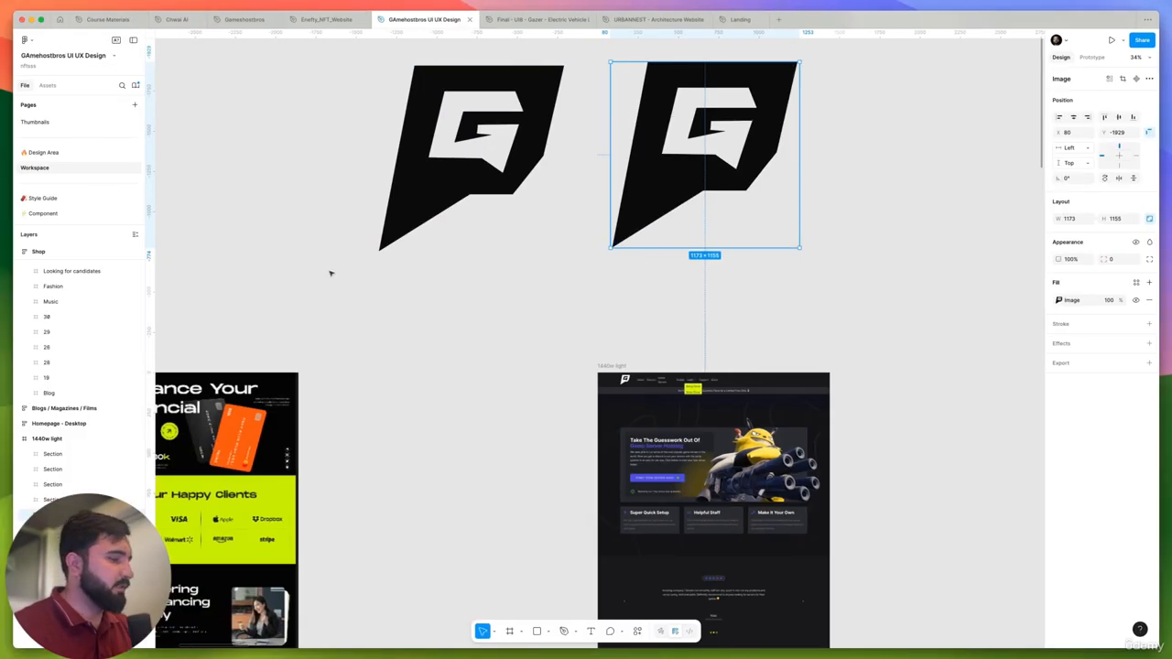
{"action": "key", "text": "super+Tab"}
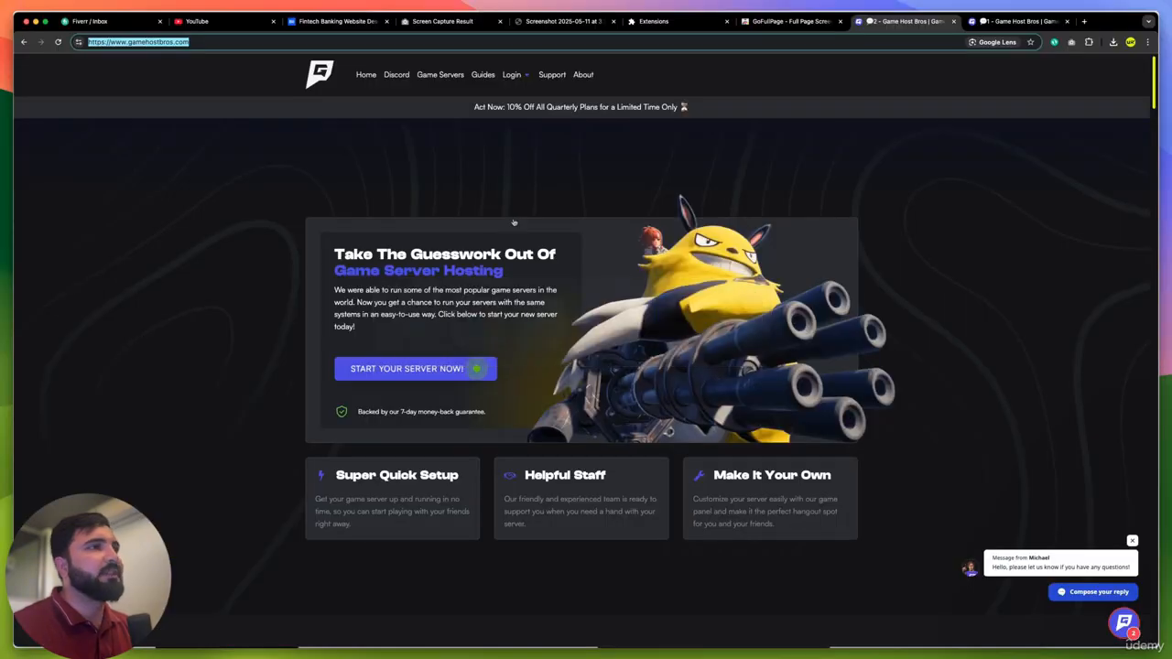
{"action": "key", "text": "ctrl+Right"}
{"action": "key", "text": "ctrl+Left"}
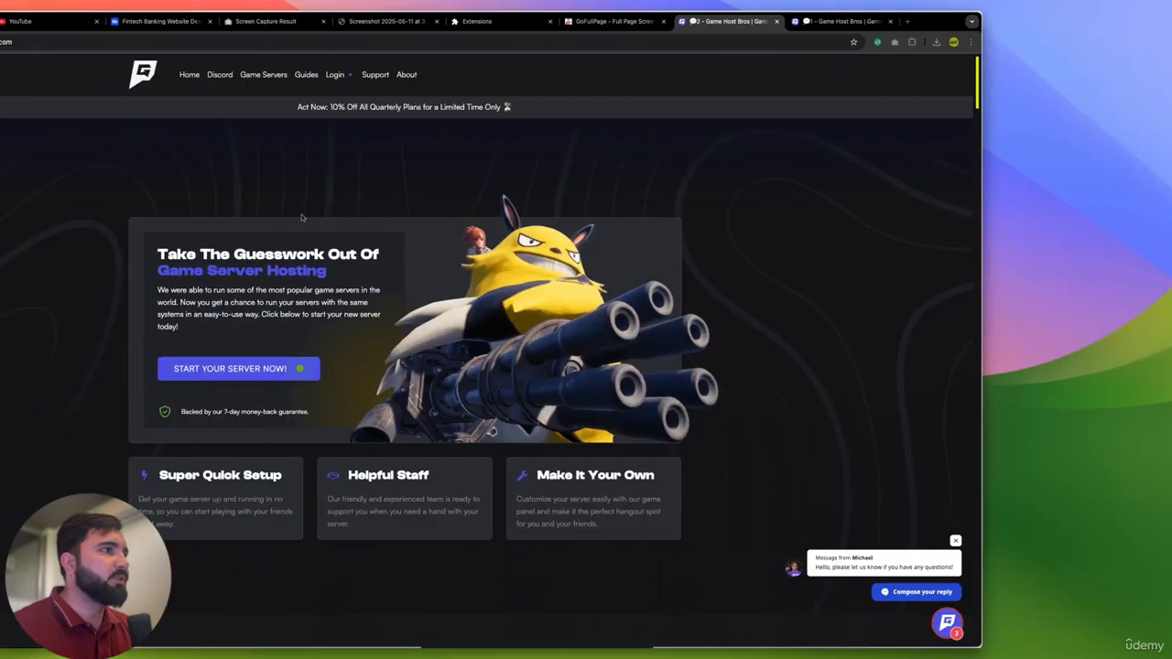
- Return to Figma and place a copy of the Sport design from the Another topic section beside the 1440w light frame
{"action": "key", "text": "super+Tab"}
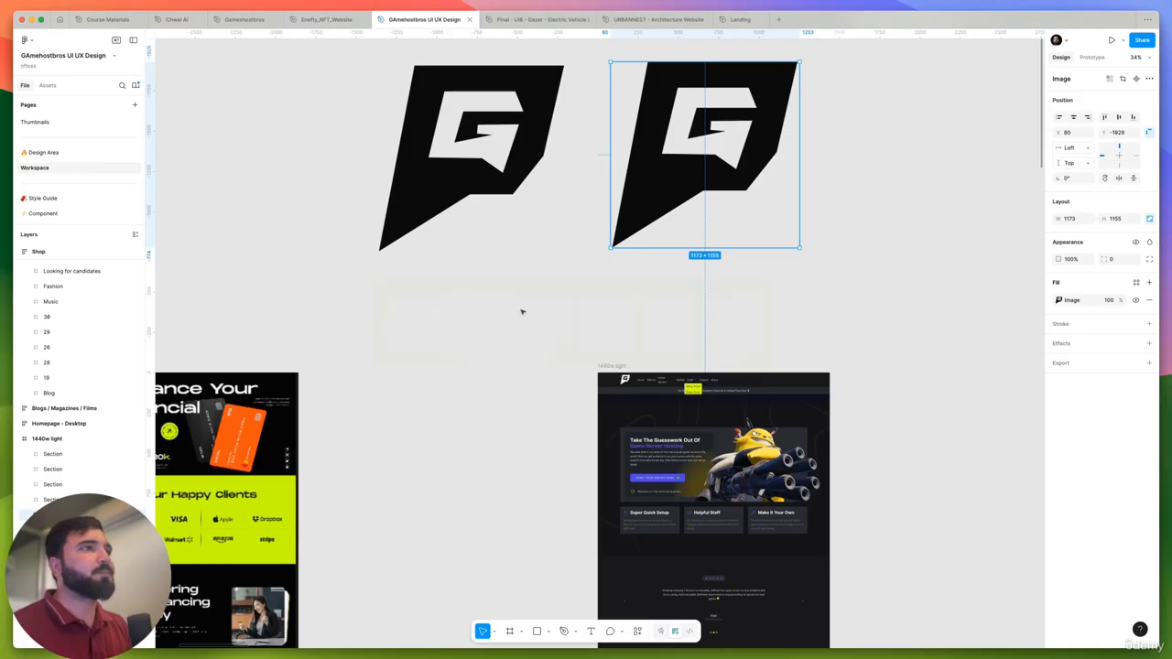
{"action": "scroll", "coordinate": [610, 302], "scroll_direction": "down", "scroll_amount": 10}
{"action": "left_click", "coordinate": [832, 270]}
{"action": "scroll", "coordinate": [832, 269], "scroll_direction": "right", "scroll_amount": 5}
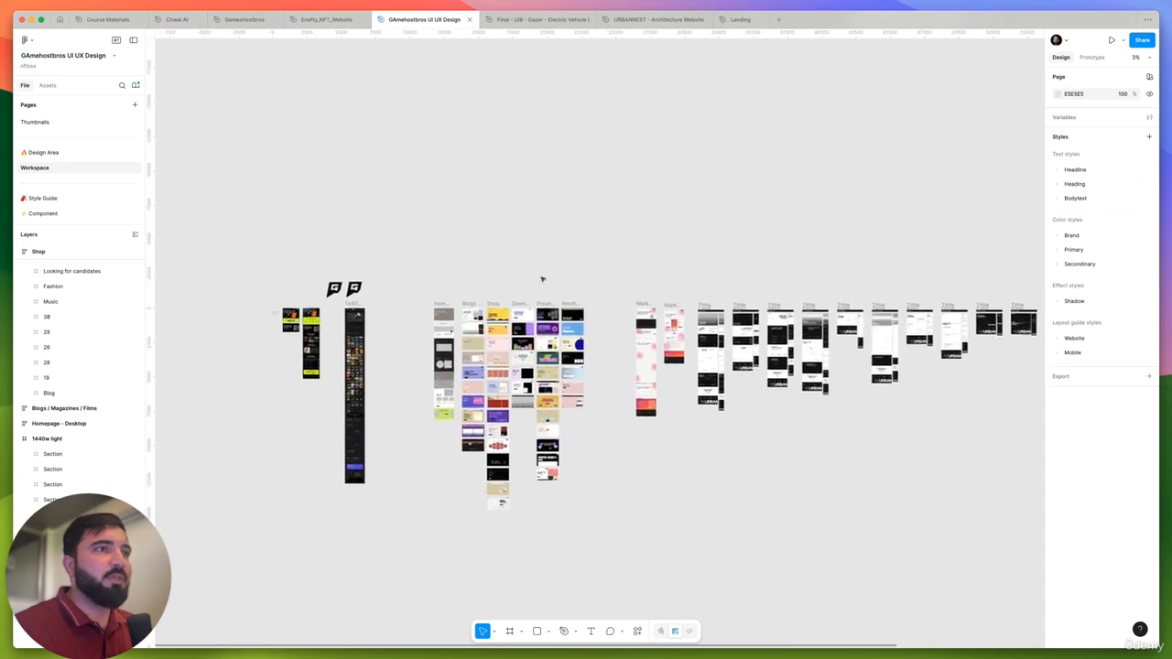
{"action": "scroll", "coordinate": [541, 277], "scroll_direction": "up", "scroll_amount": 8}
{"action": "left_click", "coordinate": [867, 326]}
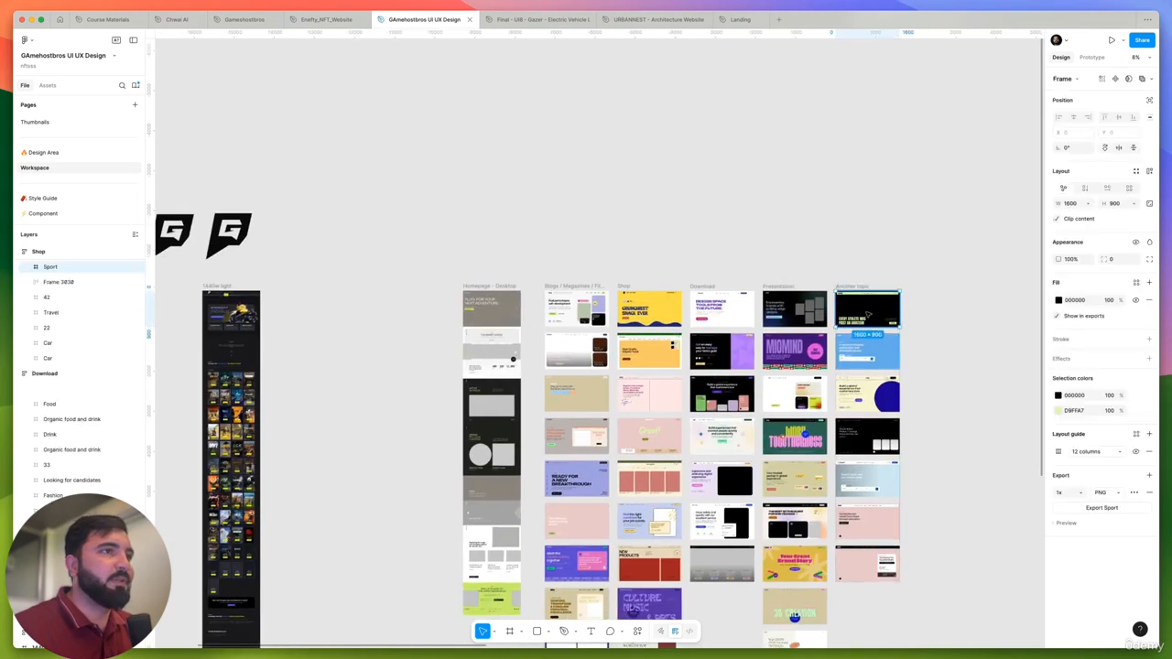
{"action": "scroll", "coordinate": [866, 327], "scroll_direction": "left", "scroll_amount": 5}
{"action": "left_click_drag", "start_coordinate": [1017, 292], "coordinate": [453, 290]}
- Replace the light green D9FFA7 throughout the copied Sport frame with the library colour Brand/Green/500
{"action": "scroll", "coordinate": [429, 235], "scroll_direction": "up", "scroll_amount": 5}
{"action": "left_click", "coordinate": [447, 156]}
{"action": "scroll", "coordinate": [491, 235], "scroll_direction": "up", "scroll_amount": 5}
{"action": "scroll", "coordinate": [597, 335], "scroll_direction": "down", "scroll_amount": 5}
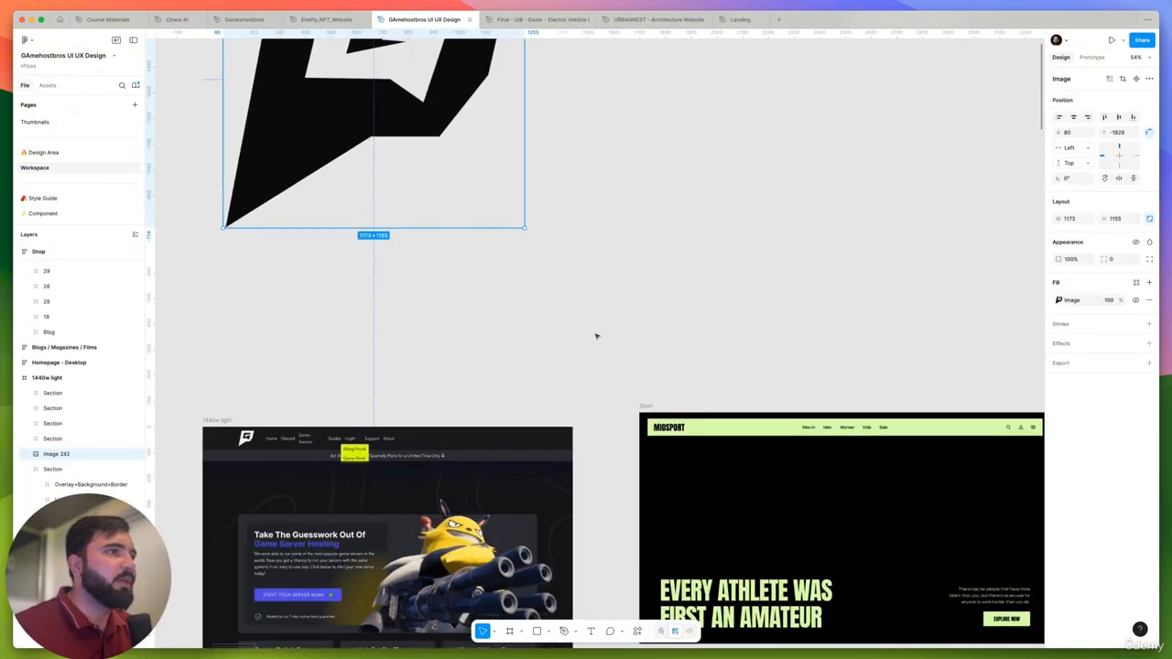
{"action": "scroll", "coordinate": [498, 280], "scroll_direction": "up", "scroll_amount": 3}
{"action": "left_click_drag", "start_coordinate": [496, 280], "coordinate": [806, 483]}
{"action": "left_click", "coordinate": [1138, 427]}
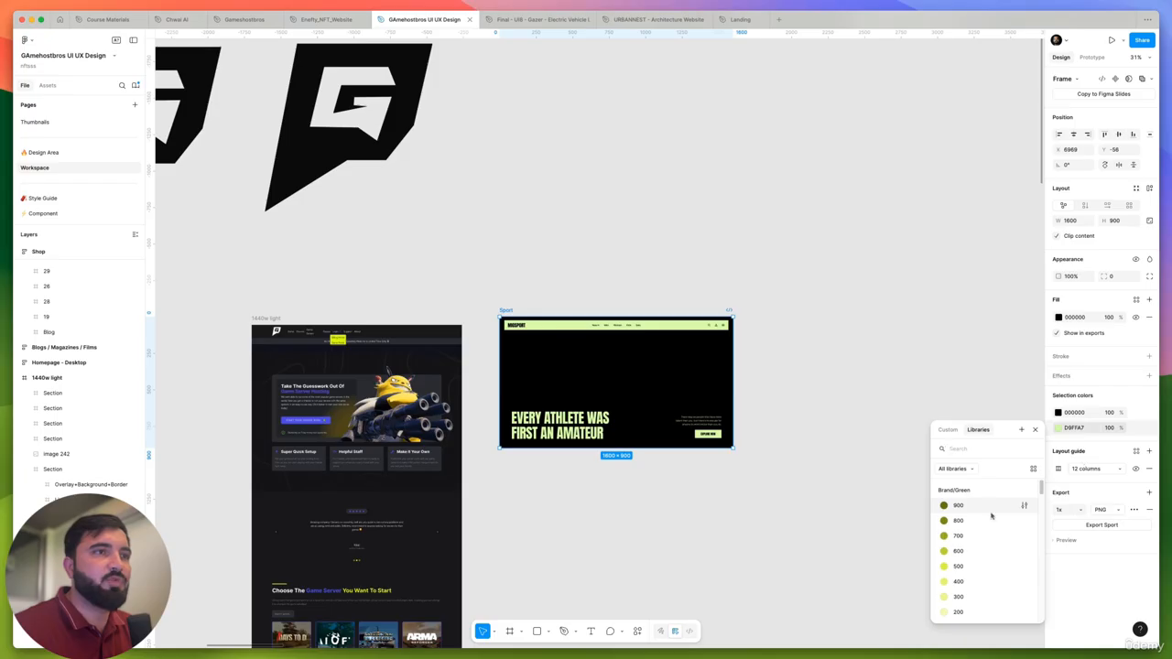
{"action": "left_click", "coordinate": [967, 566]}
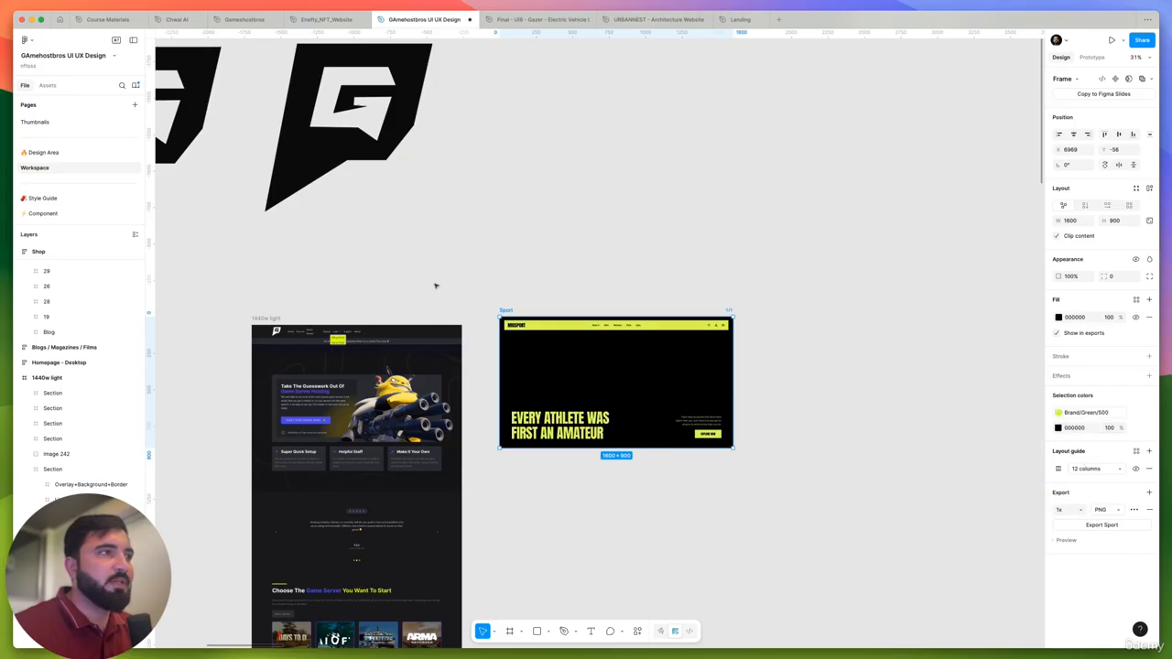
{"action": "scroll", "coordinate": [434, 283], "scroll_direction": "up", "scroll_amount": 5}
{"action": "scroll", "coordinate": [555, 283], "scroll_direction": "down", "scroll_amount": 3}
{"action": "left_click", "coordinate": [555, 283]}
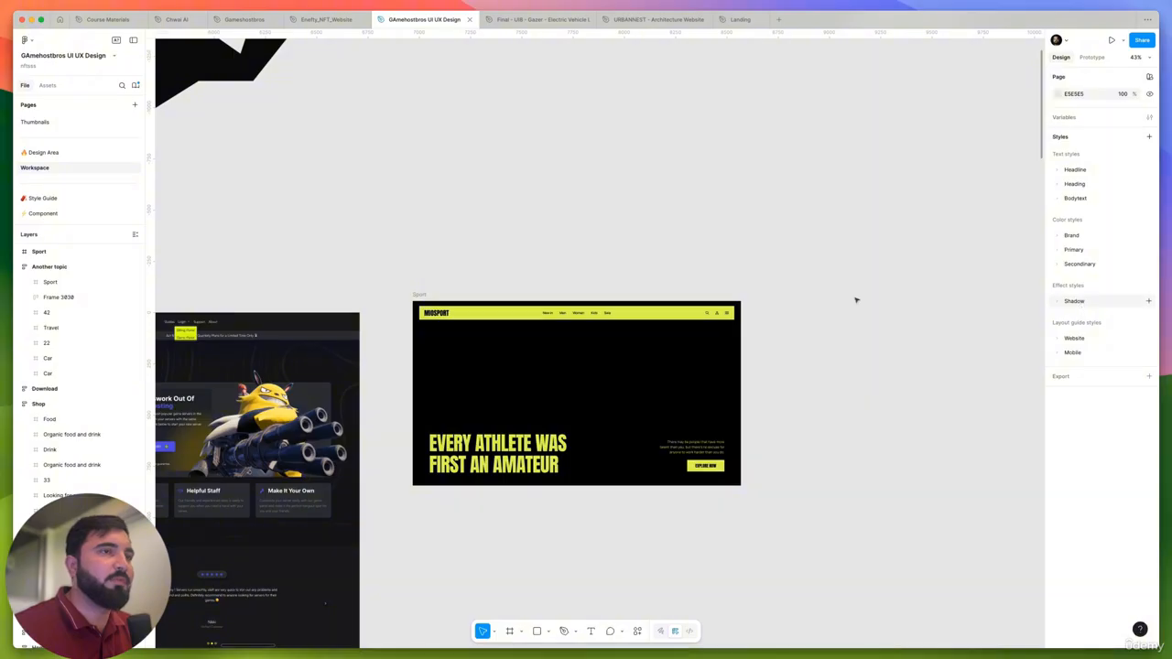
- Examine the typography of the copied Sport frame, especially the New in, Men and Women navigation labels
{"action": "left_click_drag", "start_coordinate": [783, 228], "coordinate": [429, 513]}
{"action": "key", "text": "shift+2"}
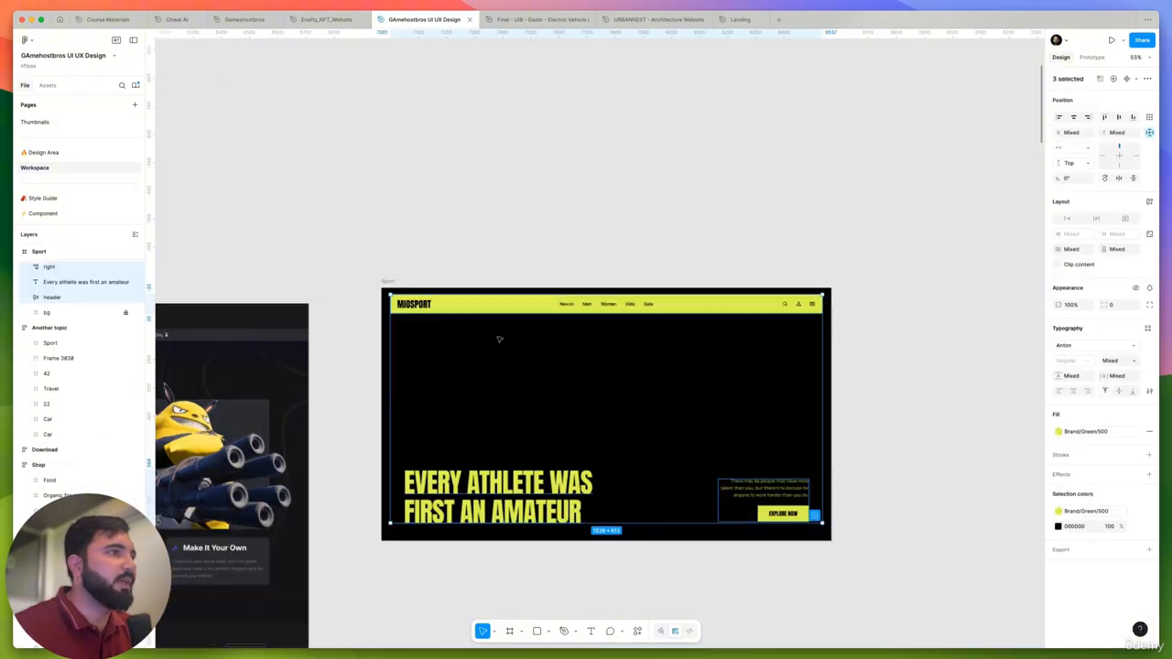
{"action": "scroll", "coordinate": [587, 270], "scroll_direction": "down", "scroll_amount": 2}
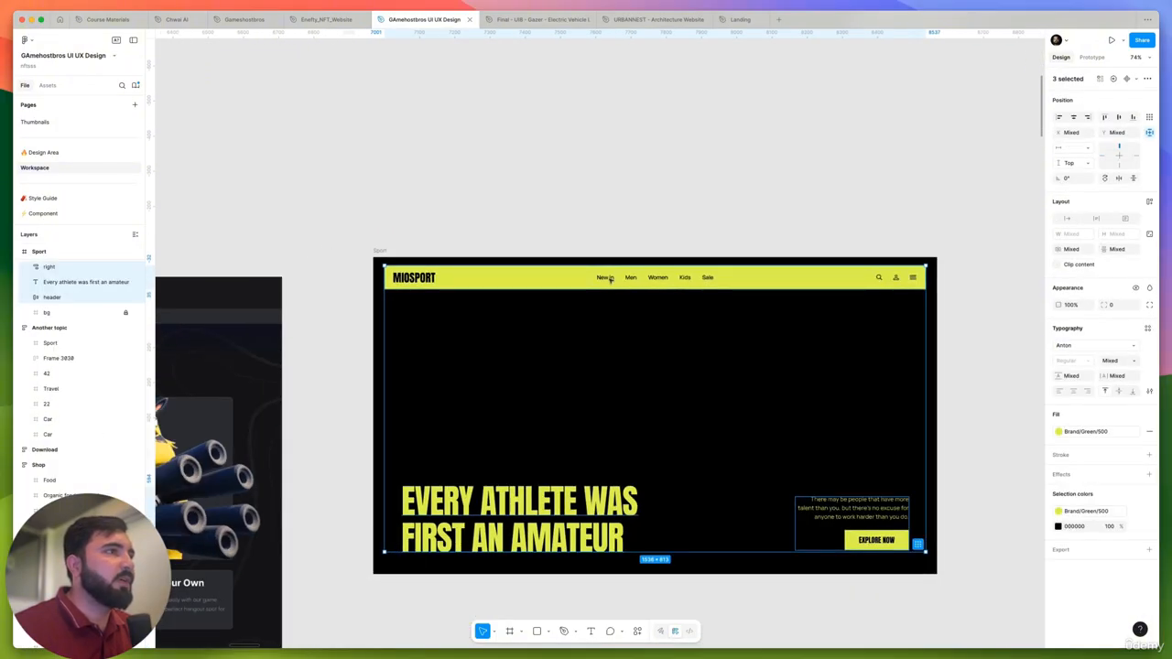
{"action": "double_click", "coordinate": [610, 280]}
{"action": "double_click", "coordinate": [633, 279]}
{"action": "left_click", "coordinate": [653, 248]}
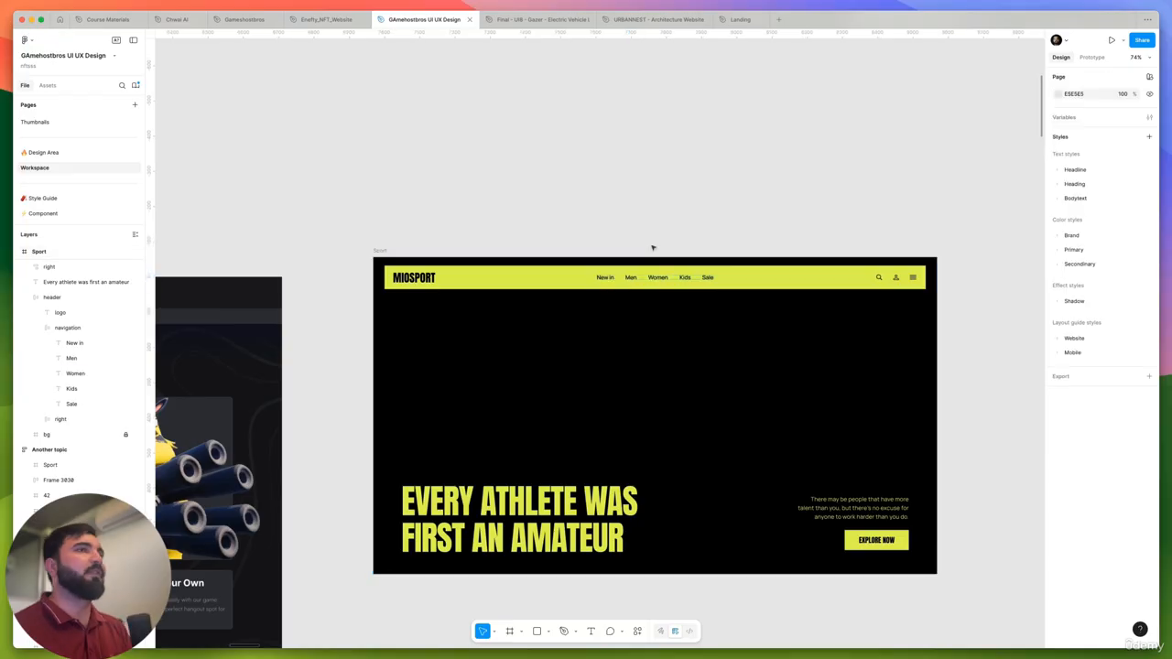
{"action": "scroll", "coordinate": [604, 275], "scroll_direction": "up", "scroll_amount": 3}
{"action": "double_click", "coordinate": [612, 286]}
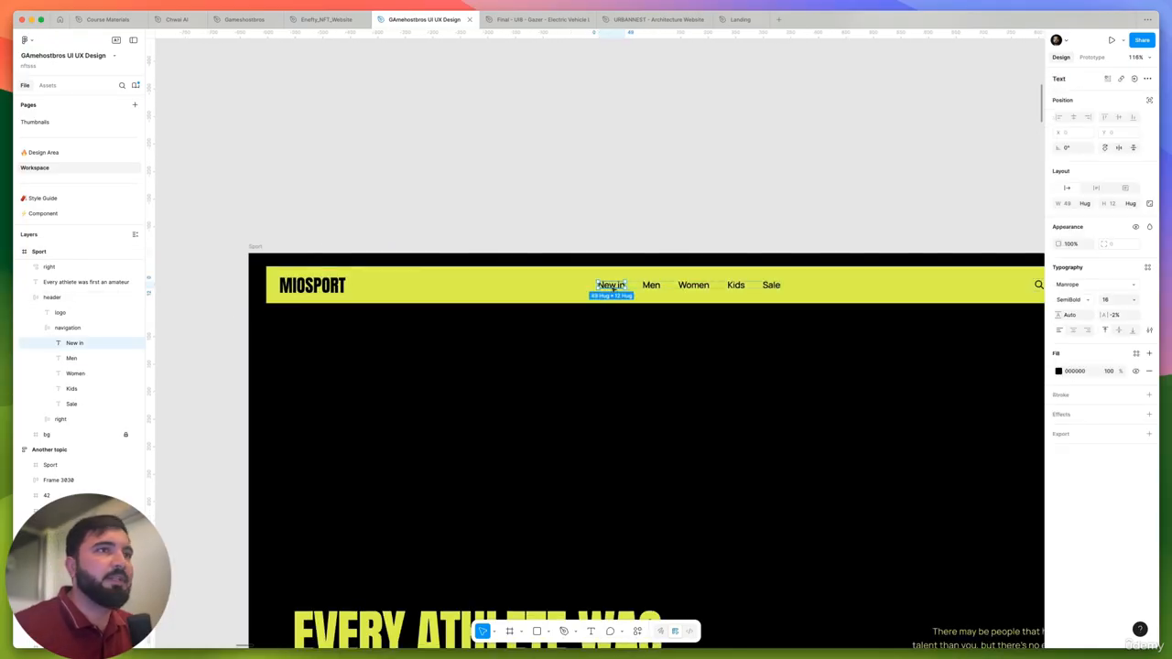
{"action": "left_click", "coordinate": [654, 288]}
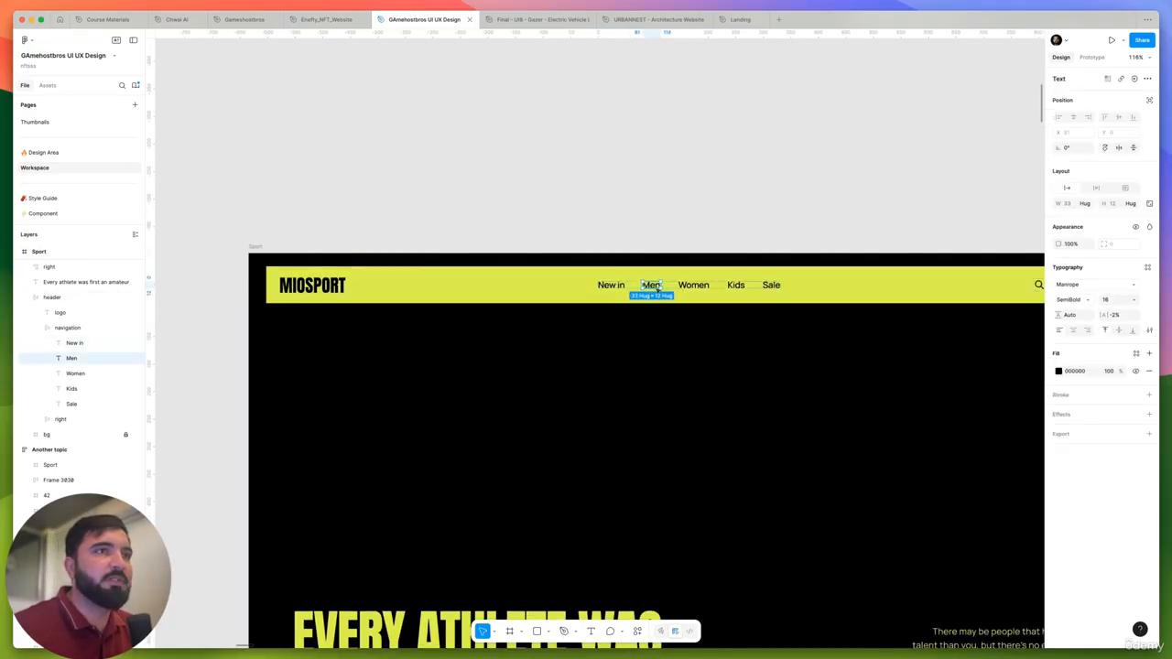
{"action": "left_click", "coordinate": [688, 286]}
{"action": "left_click", "coordinate": [681, 170]}
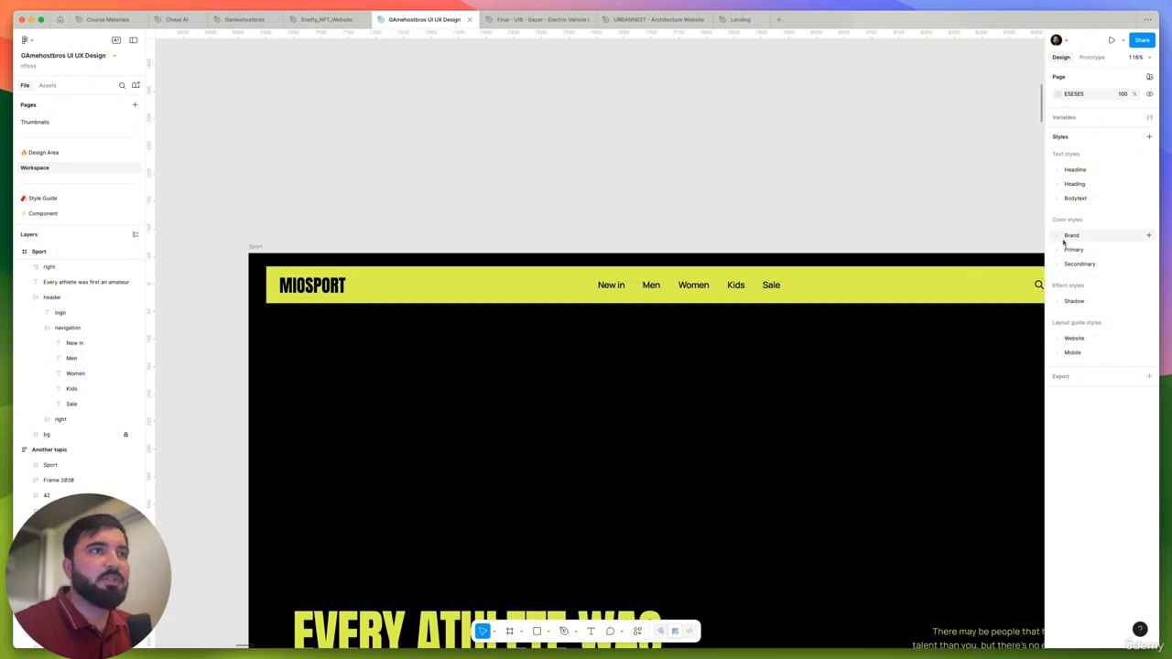
- Expand the Headline, Heading and Bodytext text styles and inspect the font settings of Headline 900 and Bodytext 300
{"action": "left_click", "coordinate": [1058, 170]}
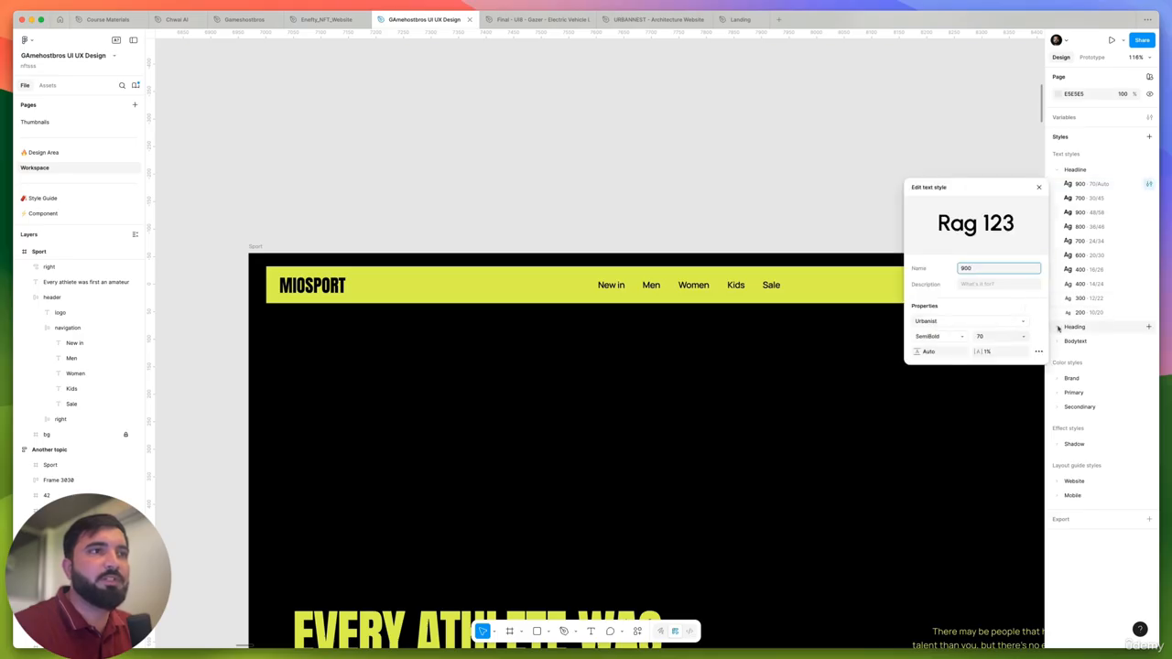
{"action": "left_click", "coordinate": [1059, 328]}
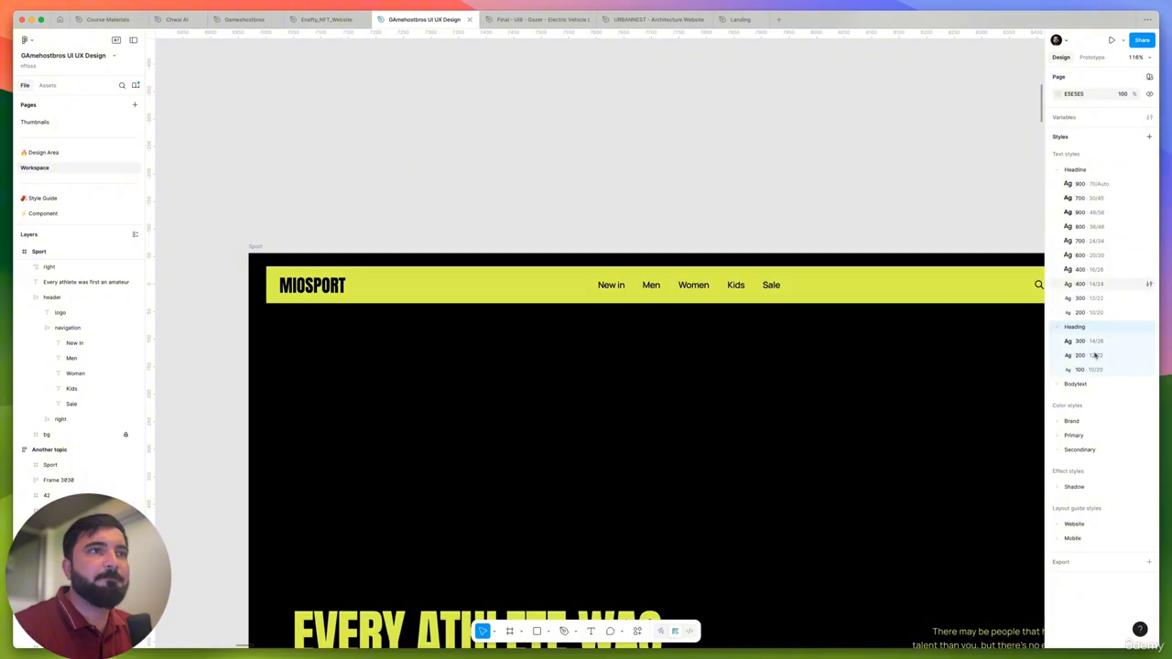
{"action": "left_click", "coordinate": [1060, 385]}
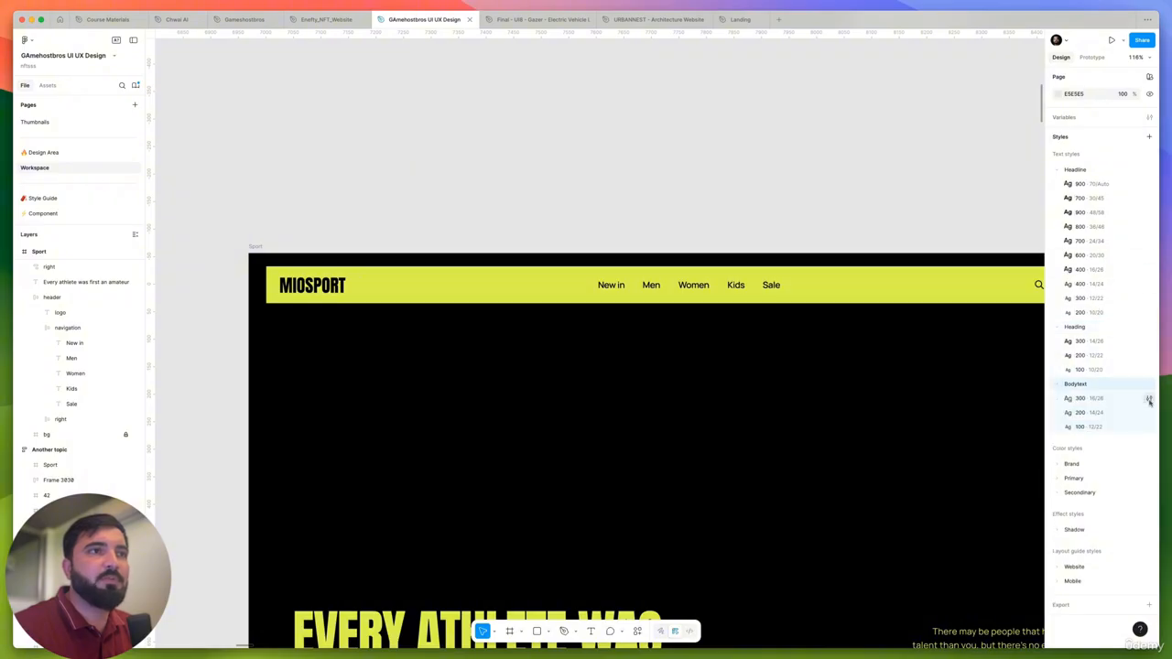
{"action": "left_click", "coordinate": [1151, 402]}
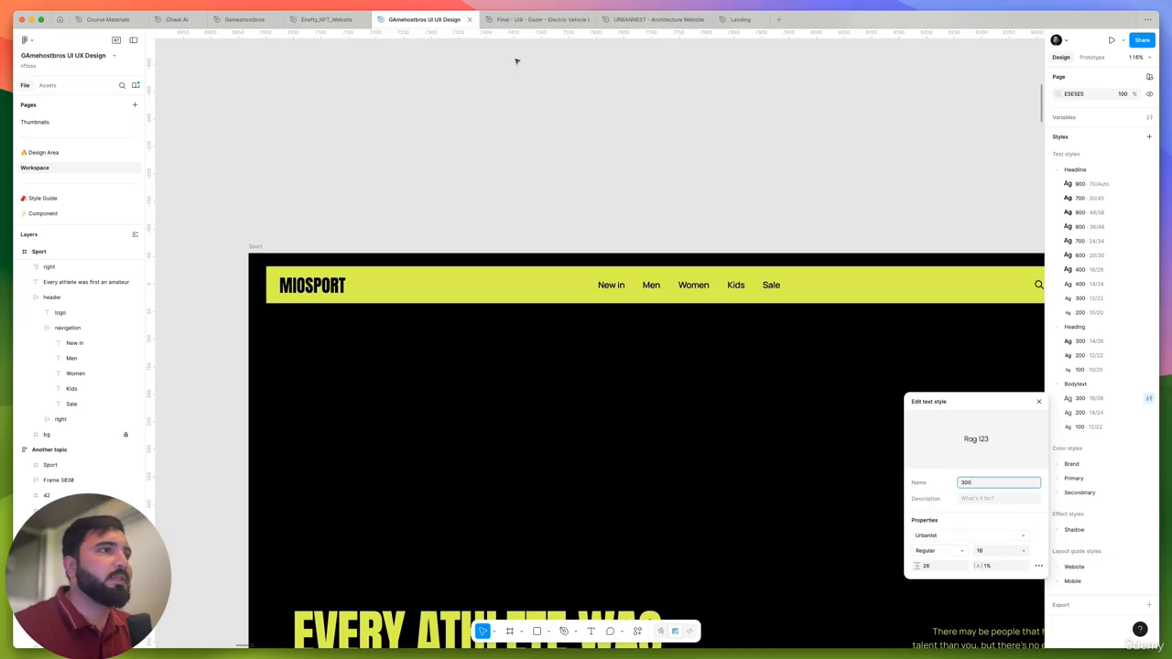
{"action": "left_click", "coordinate": [568, 174]}
- Change the font of the Headline 900 (70/Auto) text style to Clash Display
{"action": "scroll", "coordinate": [586, 222], "scroll_direction": "down", "scroll_amount": 5}
{"action": "left_click_drag", "start_coordinate": [554, 225], "coordinate": [687, 307]}
{"action": "left_click_drag", "start_coordinate": [632, 210], "coordinate": [677, 424]}
{"action": "scroll", "coordinate": [689, 394], "scroll_direction": "down", "scroll_amount": 10}
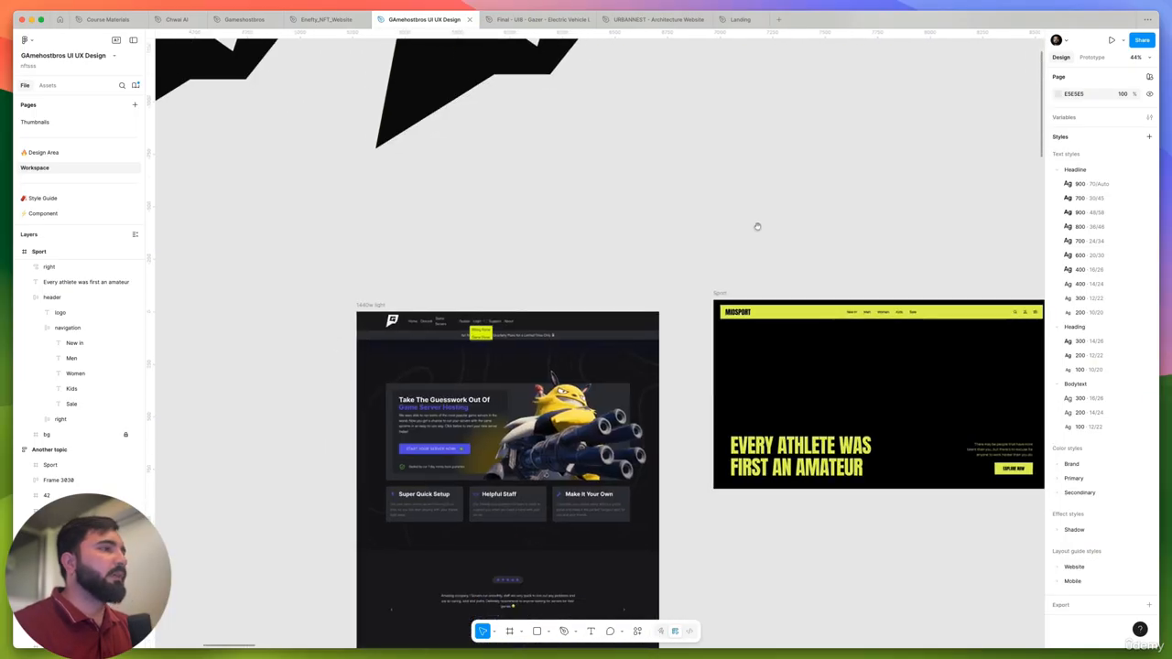
{"action": "scroll", "coordinate": [431, 271], "scroll_direction": "up", "scroll_amount": 5}
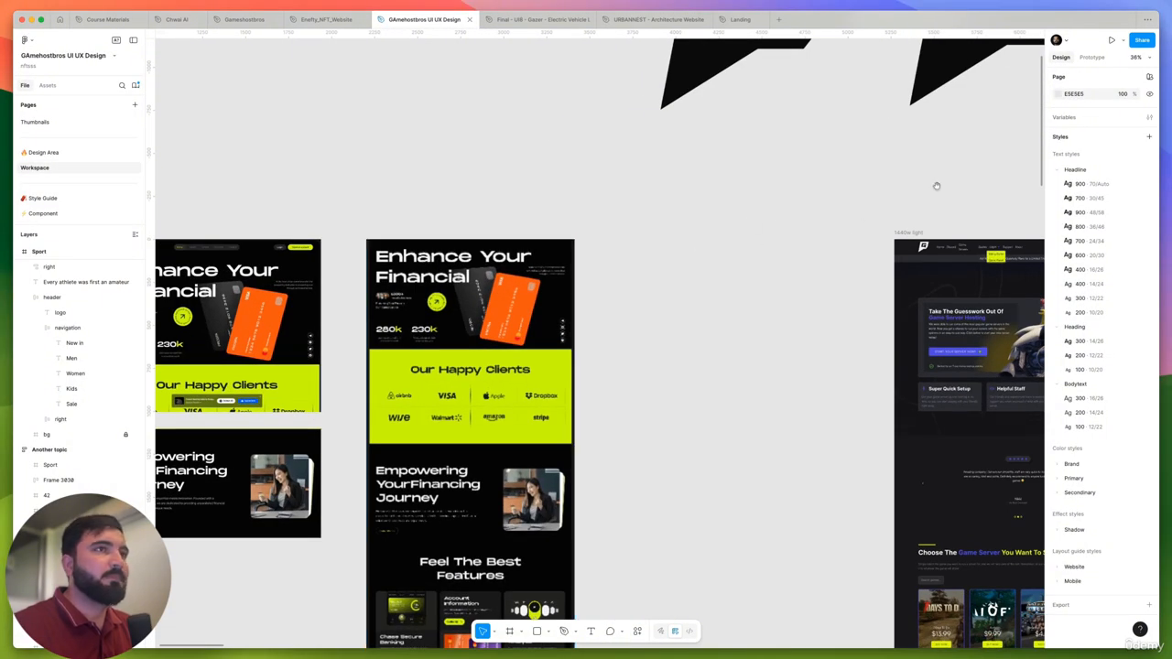
{"action": "left_click_drag", "start_coordinate": [981, 189], "coordinate": [860, 223]}
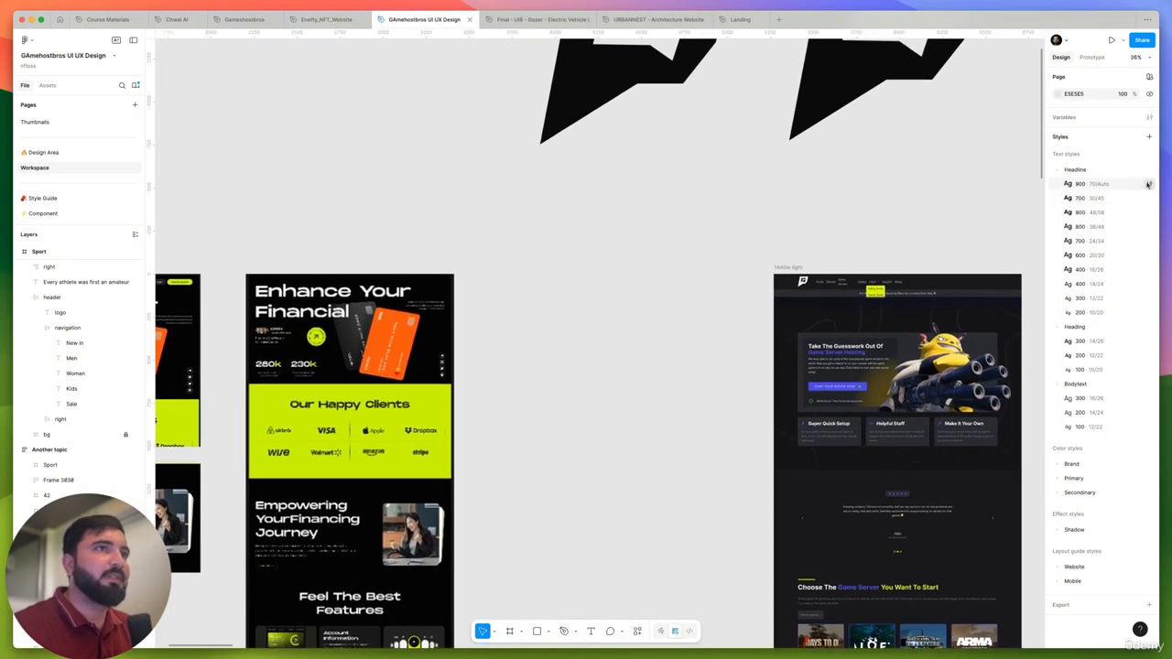
{"action": "left_click", "coordinate": [1148, 184]}
{"action": "left_click", "coordinate": [944, 322]}
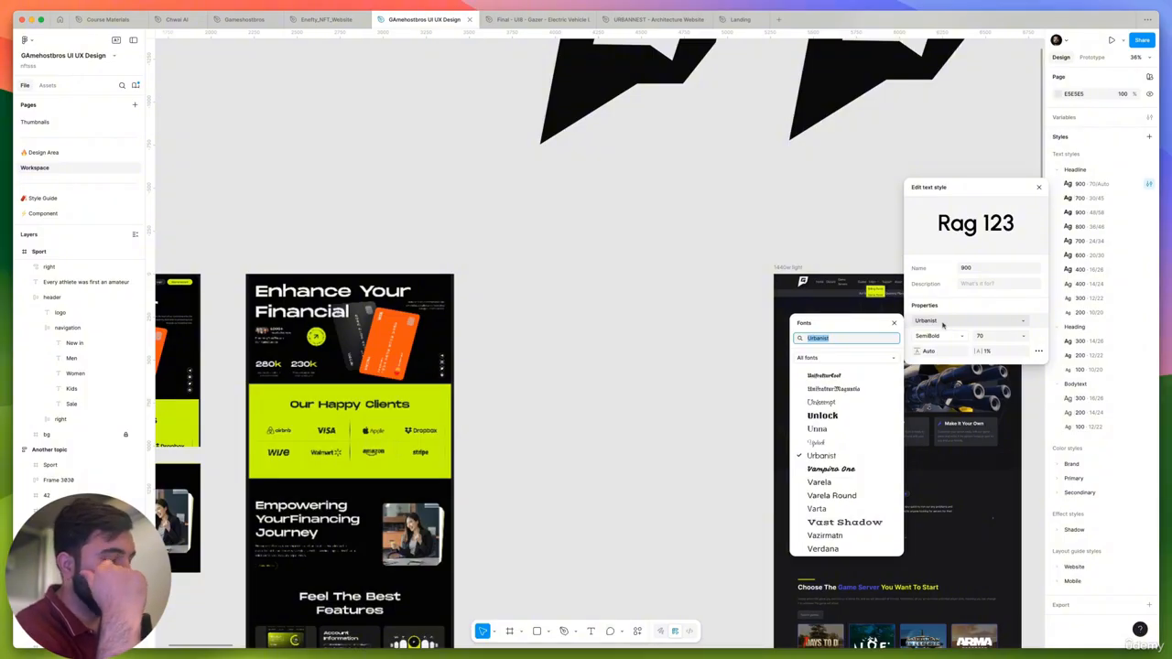
{"action": "type", "text": "clash"}
{"action": "key", "text": "Return"}
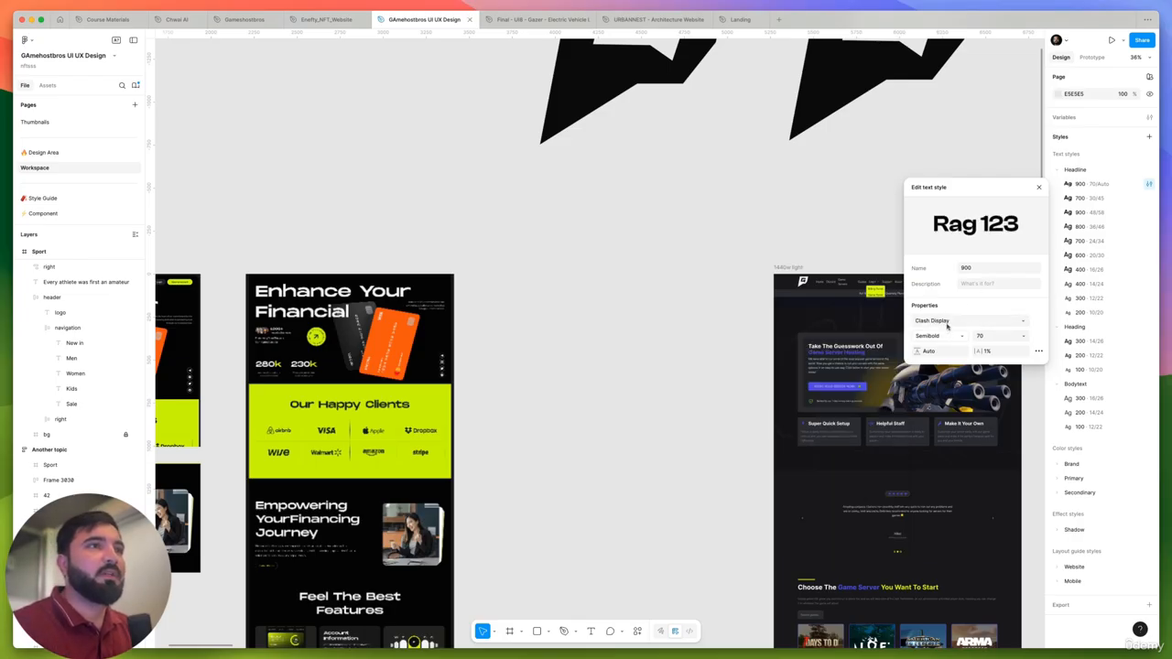
- Copy the Clash Display font name and apply it to the Headline styles 700 (30/45), 900 (48/58) and 800 (38/48)
{"action": "left_click", "coordinate": [948, 323]}
{"action": "key", "text": "super+c"}
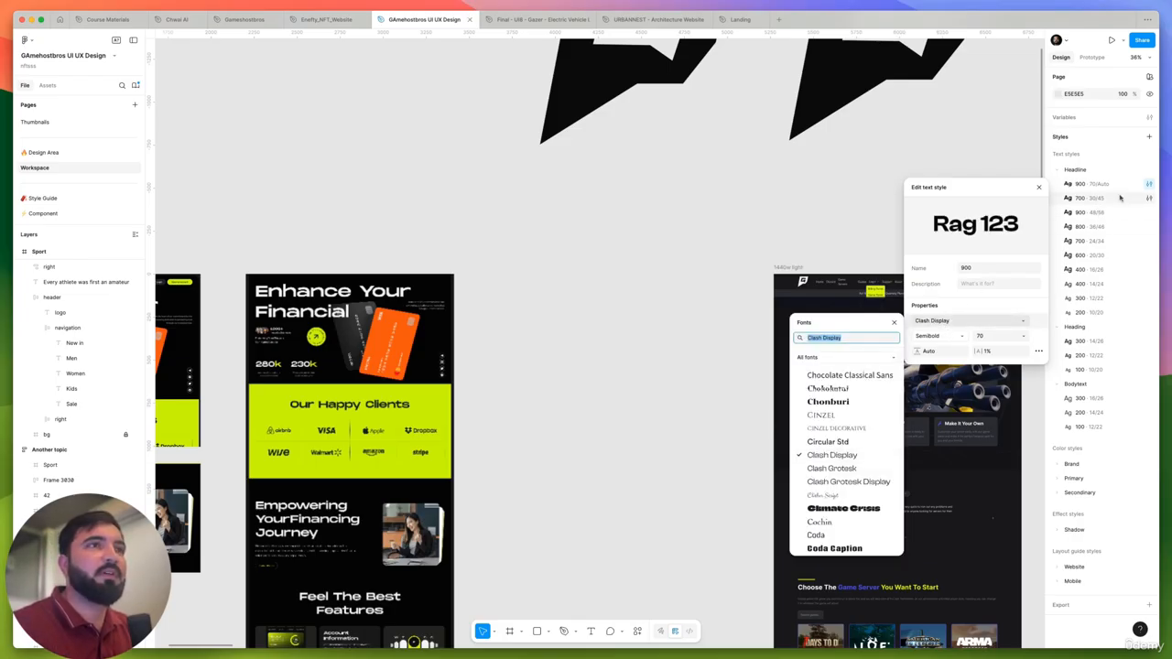
{"action": "left_click", "coordinate": [1150, 198]}
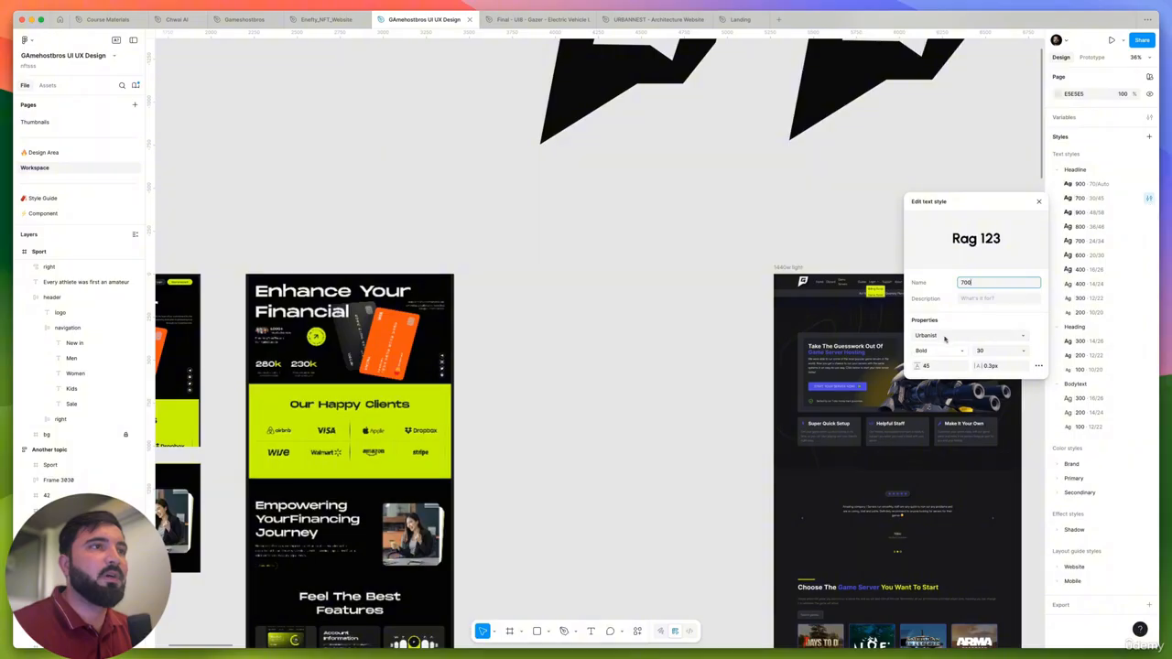
{"action": "left_click", "coordinate": [945, 337]}
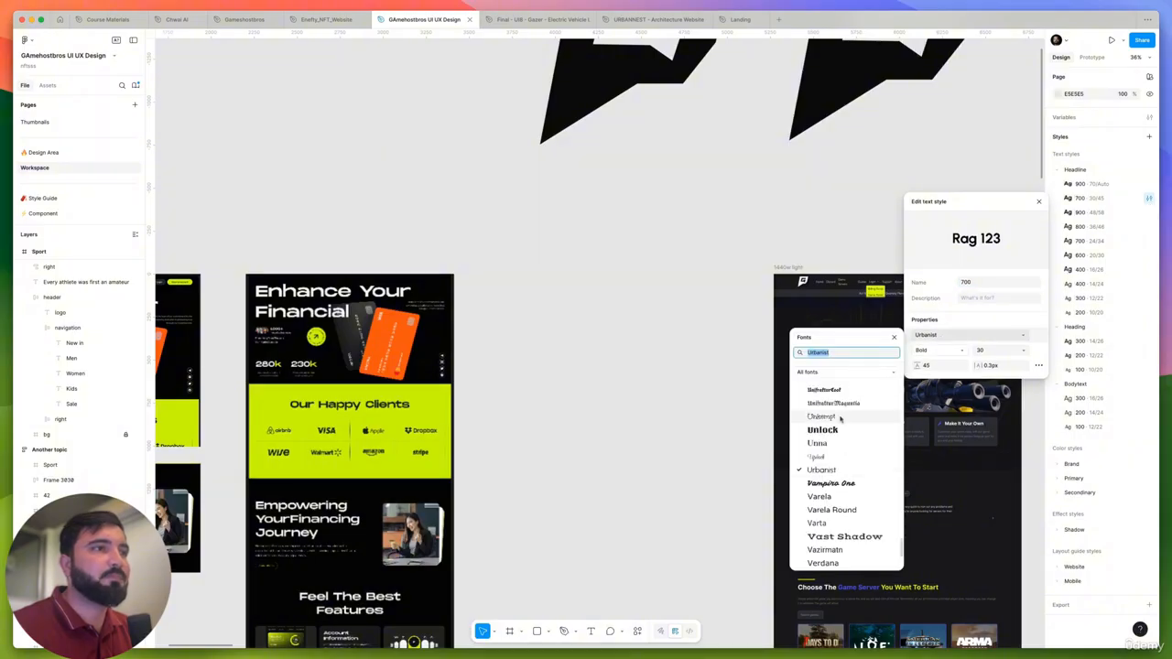
{"action": "key", "text": "super+v"}
{"action": "left_click", "coordinate": [1150, 212]}
{"action": "left_click", "coordinate": [1149, 227]}
{"action": "left_click", "coordinate": [1015, 363]}
{"action": "key", "text": "super+v"}
- Set the remaining Headline text styles, from 700 (24/34) down to 200 (10/20), to the Clash Display font
{"action": "left_click", "coordinate": [1150, 241]}
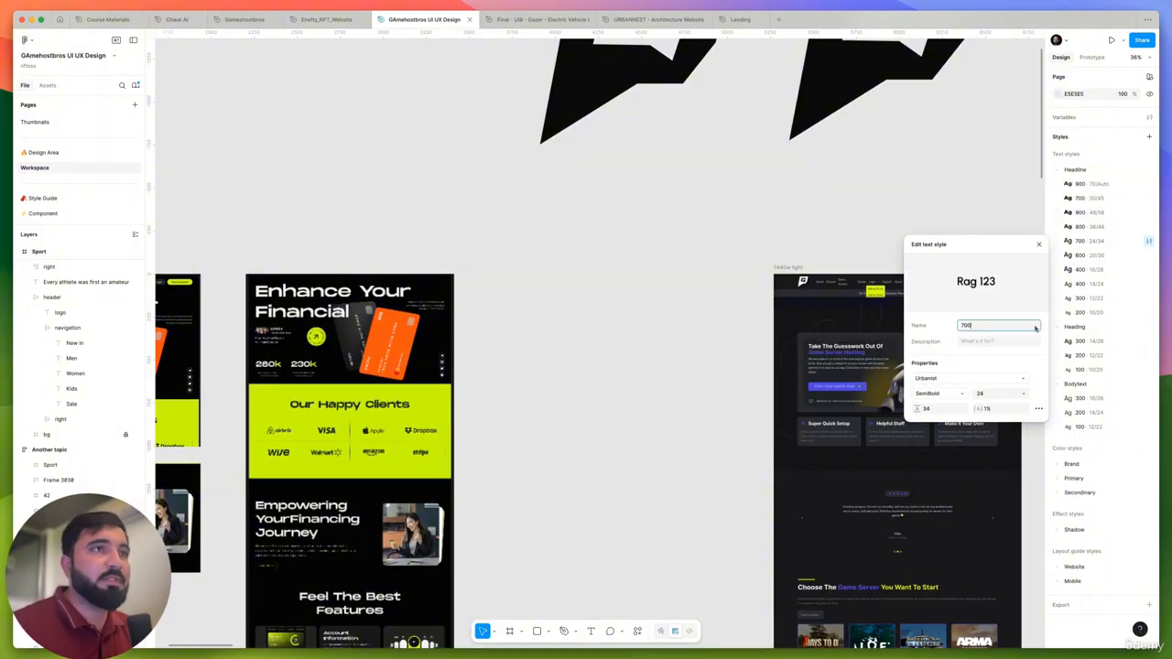
{"action": "left_click", "coordinate": [1008, 379]}
{"action": "key", "text": "super+v"}
{"action": "left_click", "coordinate": [1149, 255]}
{"action": "left_click", "coordinate": [1150, 269]}
{"action": "left_click", "coordinate": [1149, 284]}
{"action": "left_click", "coordinate": [1149, 298]}
{"action": "left_click", "coordinate": [1150, 312]}
{"action": "left_click", "coordinate": [947, 450]}
{"action": "key", "text": "super+v"}
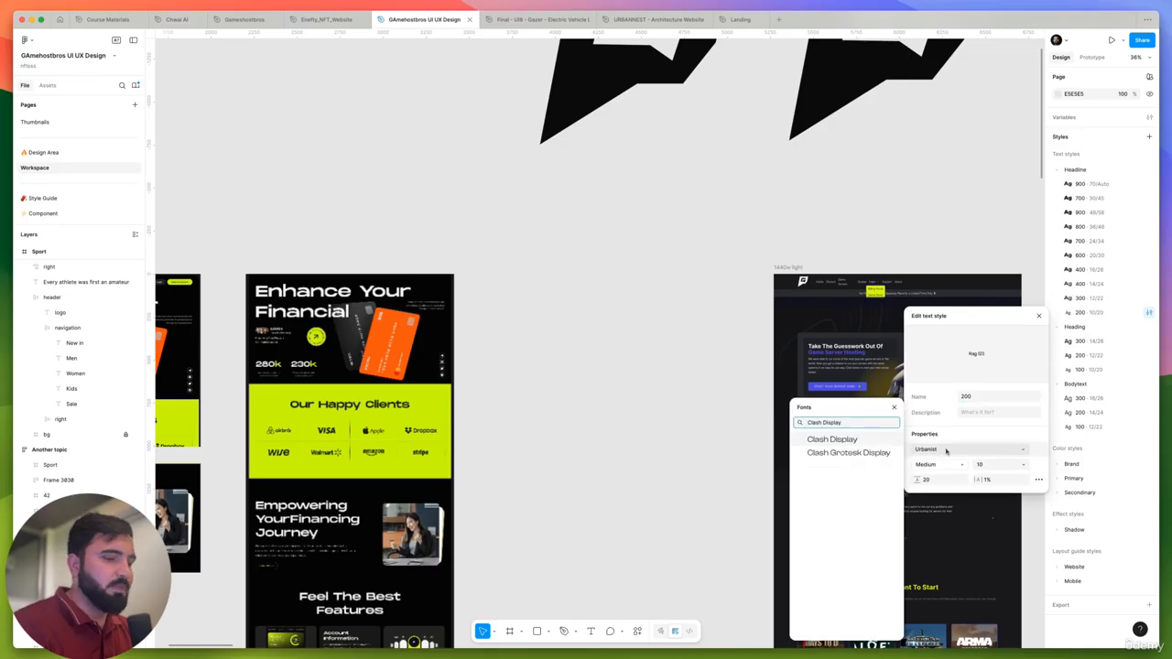
{"action": "key", "text": "Return"}
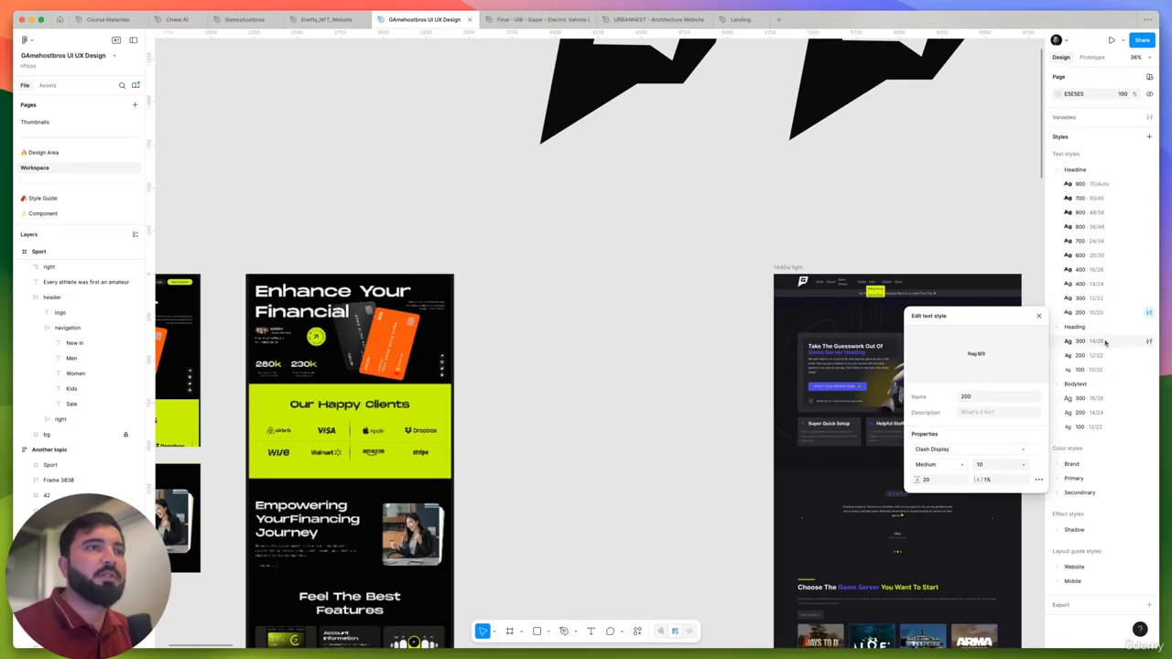
{"action": "left_click", "coordinate": [893, 216]}
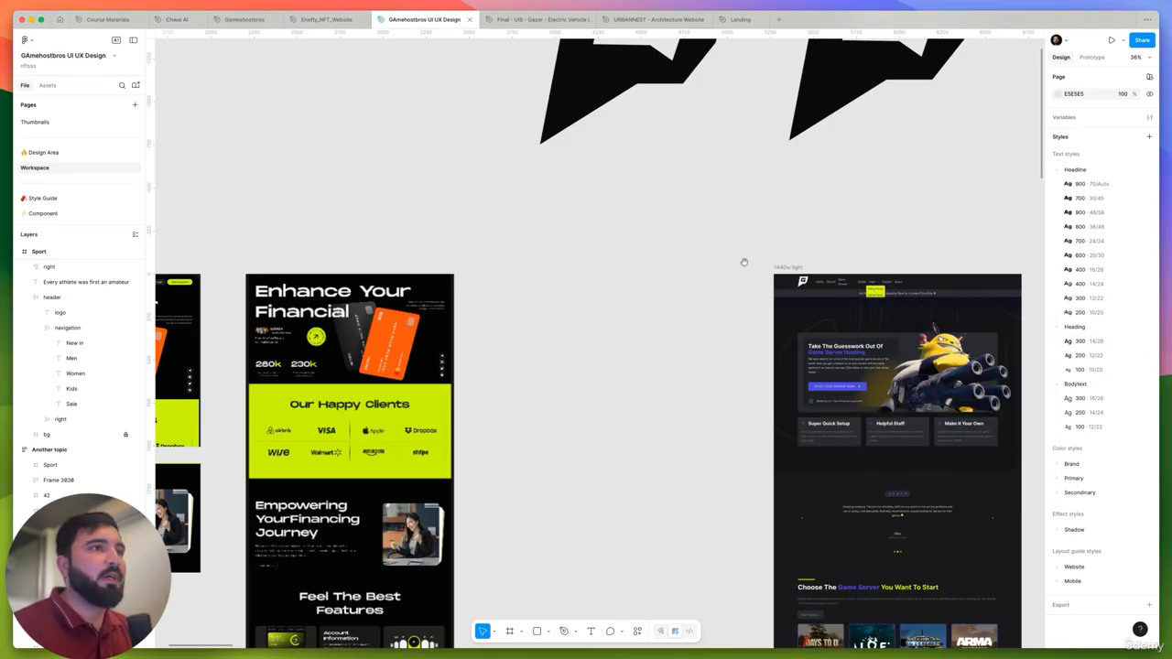
- Apply the Headline/900 text style to the "Every athlete was first an amateur" heading in the copied Sport frame
{"action": "left_click_drag", "start_coordinate": [745, 263], "coordinate": [336, 254]}
{"action": "scroll", "coordinate": [634, 360], "scroll_direction": "up", "scroll_amount": 5}
{"action": "left_click", "coordinate": [699, 377]}
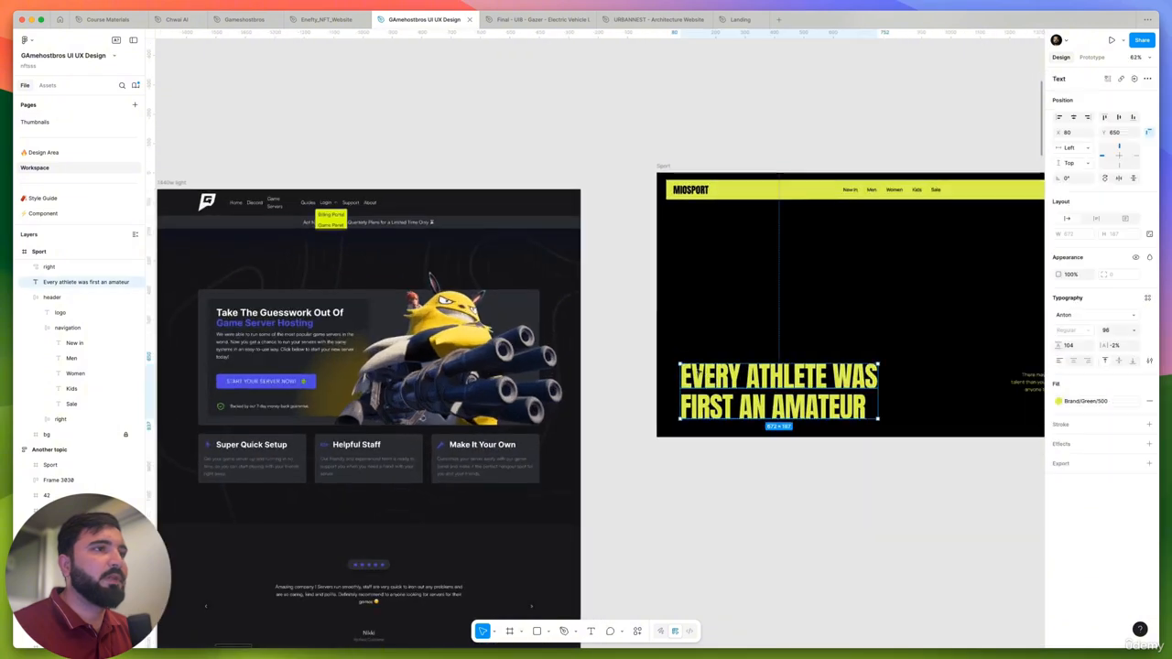
{"action": "scroll", "coordinate": [682, 361], "scroll_direction": "down", "scroll_amount": 3}
{"action": "left_click", "coordinate": [1148, 299]}
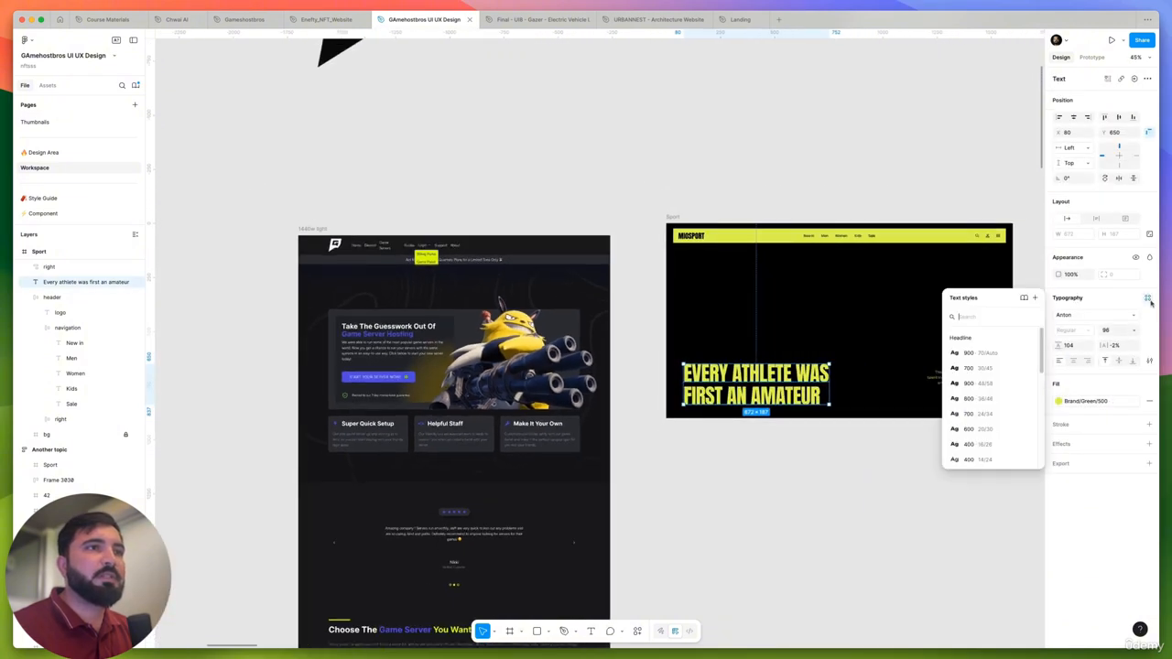
{"action": "left_click", "coordinate": [980, 354]}
{"action": "scroll", "coordinate": [754, 357], "scroll_direction": "up", "scroll_amount": 8}
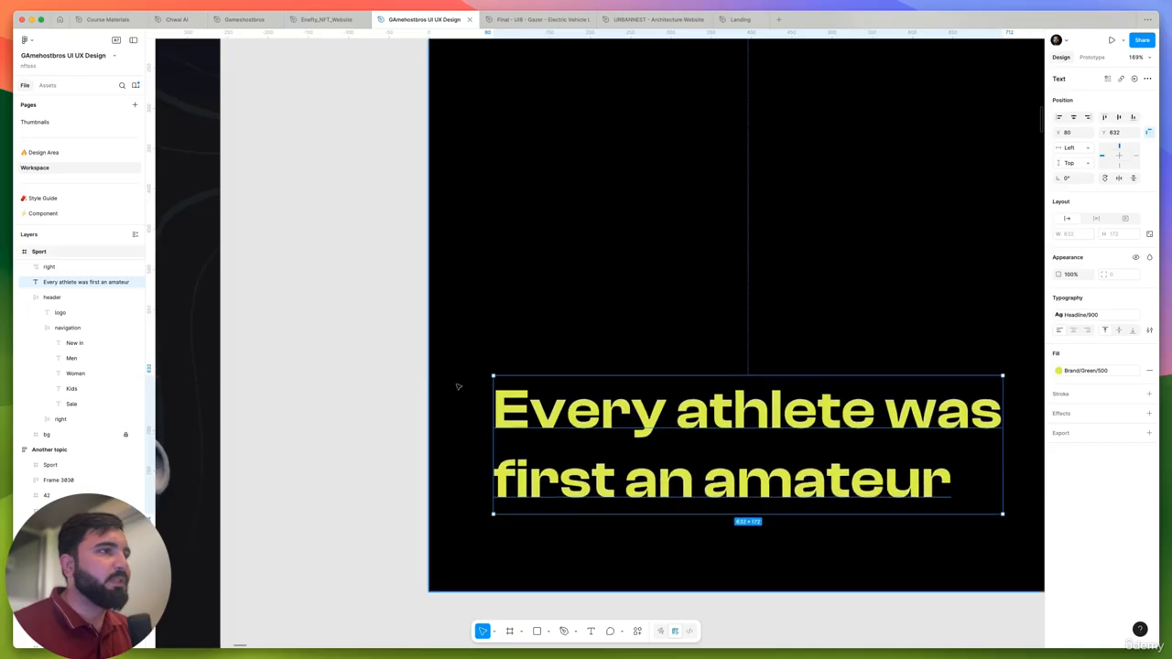
{"action": "scroll", "coordinate": [458, 386], "scroll_direction": "down", "scroll_amount": 5}
{"action": "scroll", "coordinate": [583, 414], "scroll_direction": "up", "scroll_amount": 3}
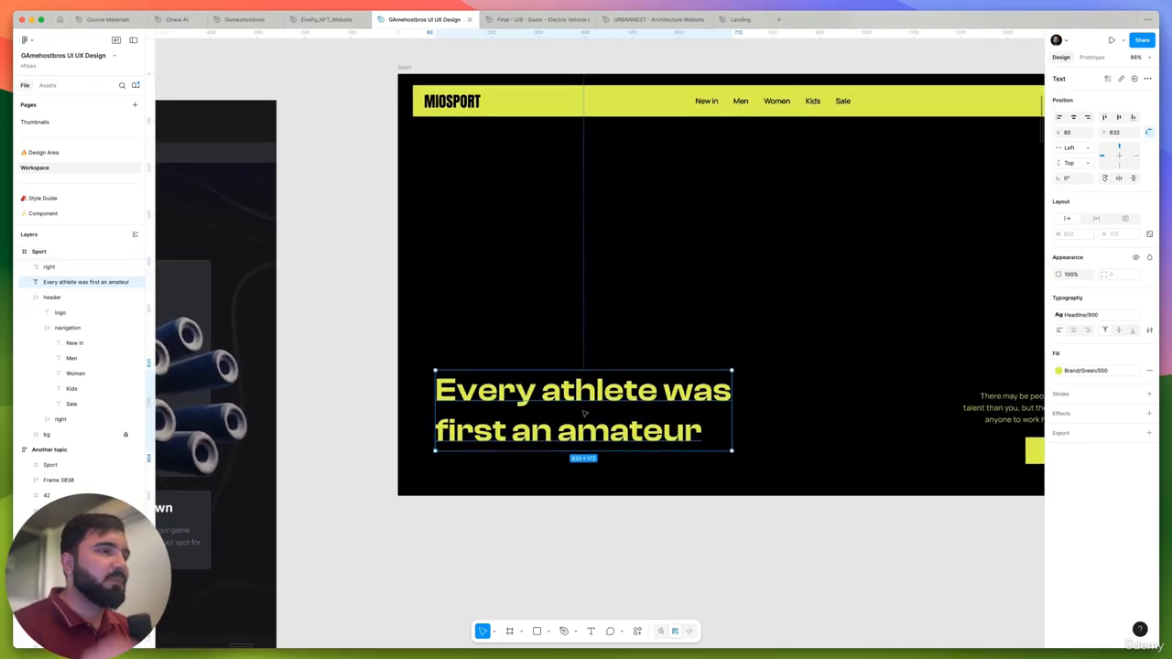
- Compare the restyled "Every athlete was first an amateur" heading with the "Enhance Your Financial" reference design and the 1440w light page
{"action": "scroll", "coordinate": [476, 347], "scroll_direction": "down", "scroll_amount": 2}
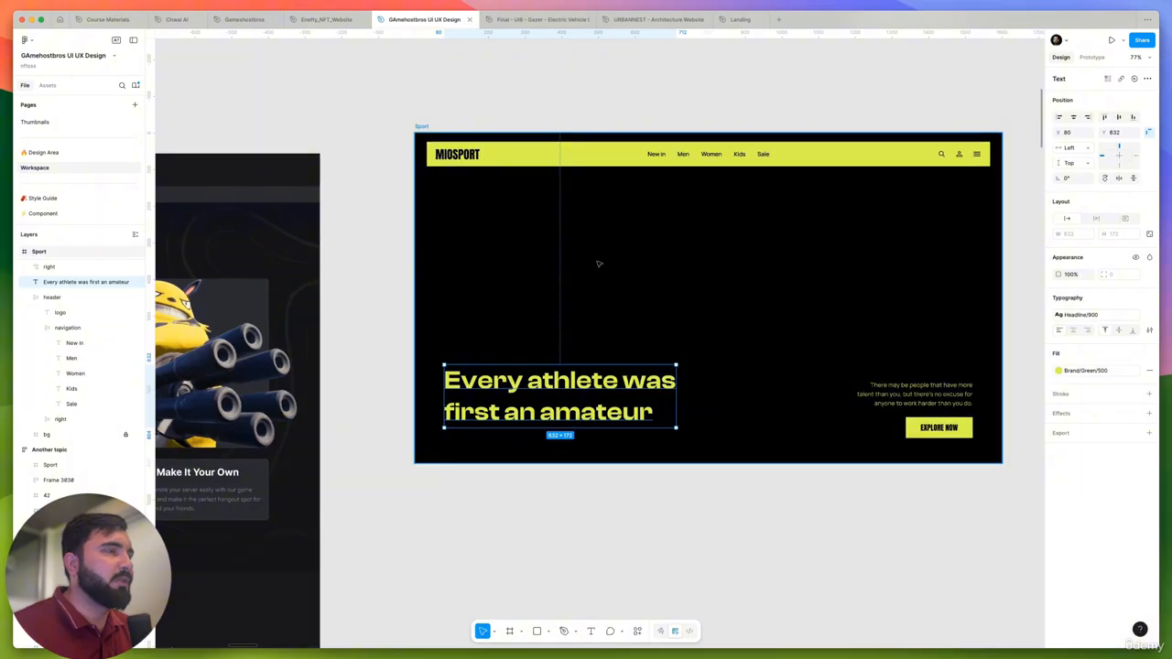
{"action": "scroll", "coordinate": [556, 380], "scroll_direction": "up", "scroll_amount": 4}
{"action": "scroll", "coordinate": [467, 369], "scroll_direction": "down", "scroll_amount": 3}
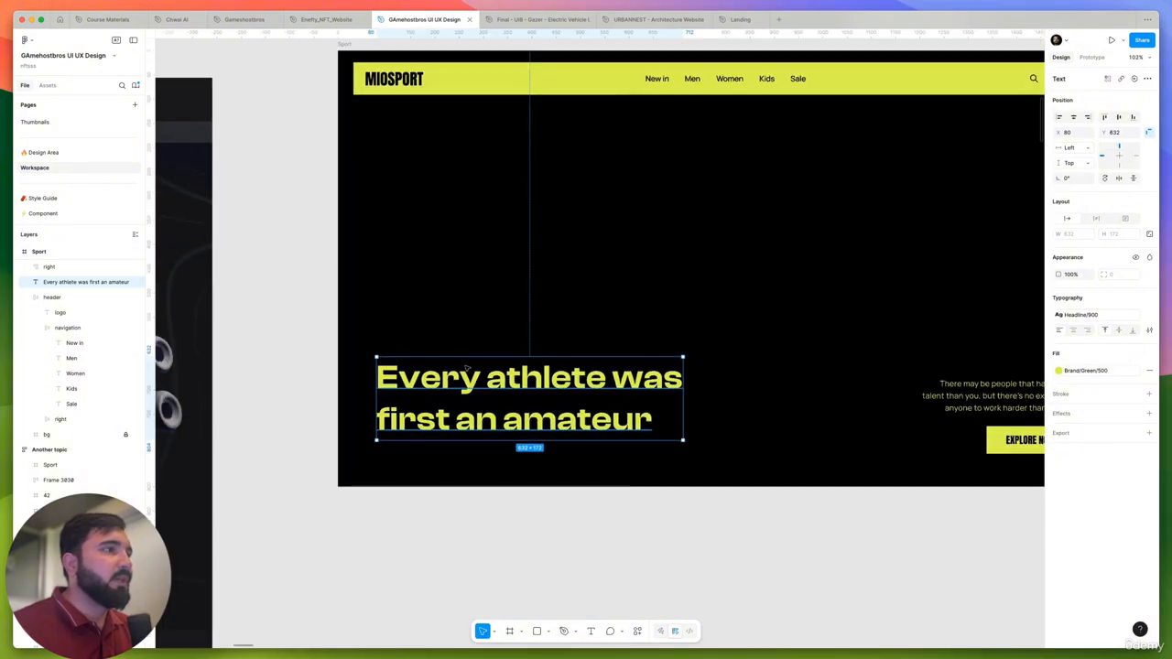
{"action": "scroll", "coordinate": [465, 370], "scroll_direction": "down", "scroll_amount": 4}
{"action": "left_click_drag", "start_coordinate": [511, 481], "coordinate": [778, 493]}
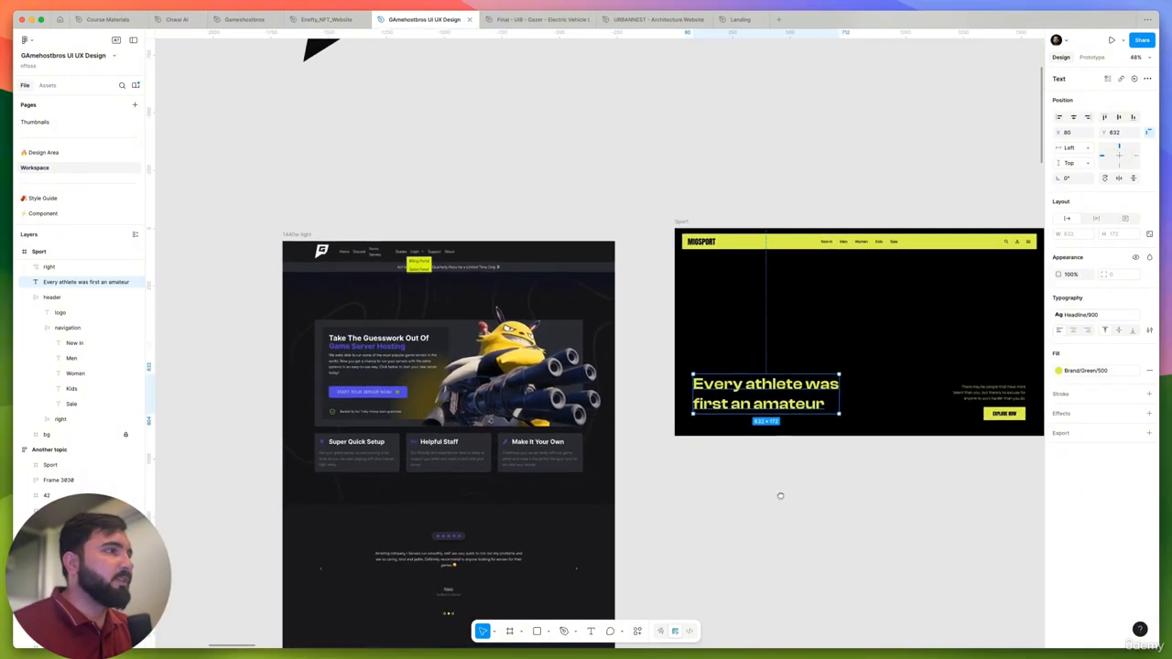
{"action": "scroll", "coordinate": [633, 355], "scroll_direction": "down", "scroll_amount": 5}
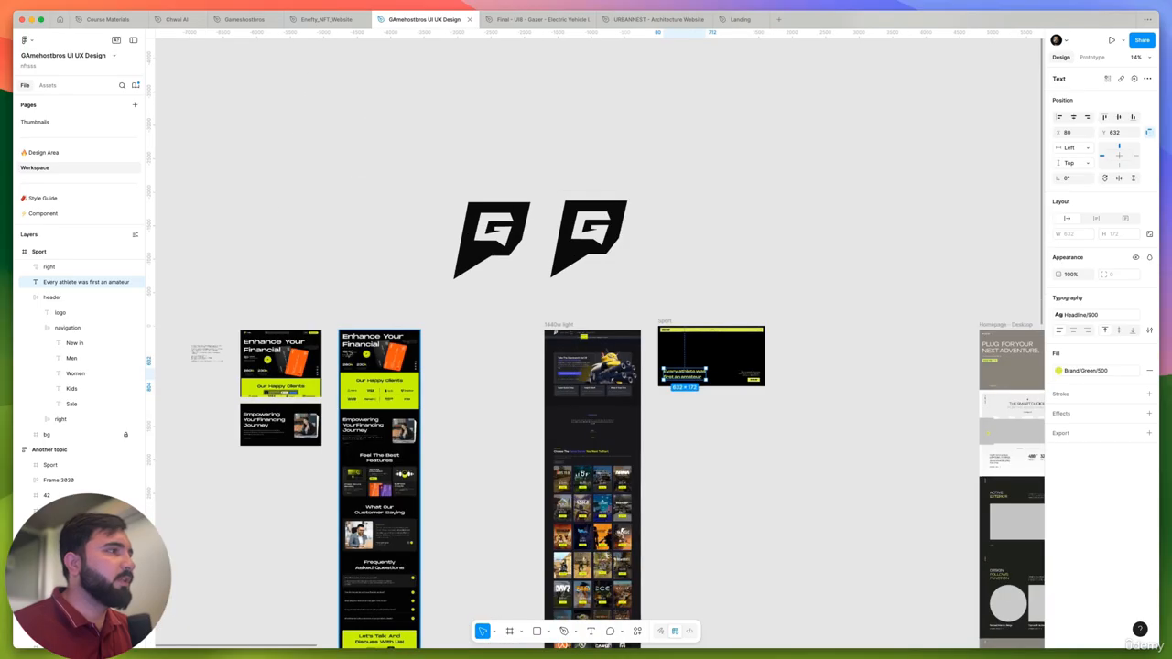
{"action": "scroll", "coordinate": [356, 323], "scroll_direction": "up", "scroll_amount": 7}
{"action": "scroll", "coordinate": [355, 323], "scroll_direction": "up", "scroll_amount": 4}
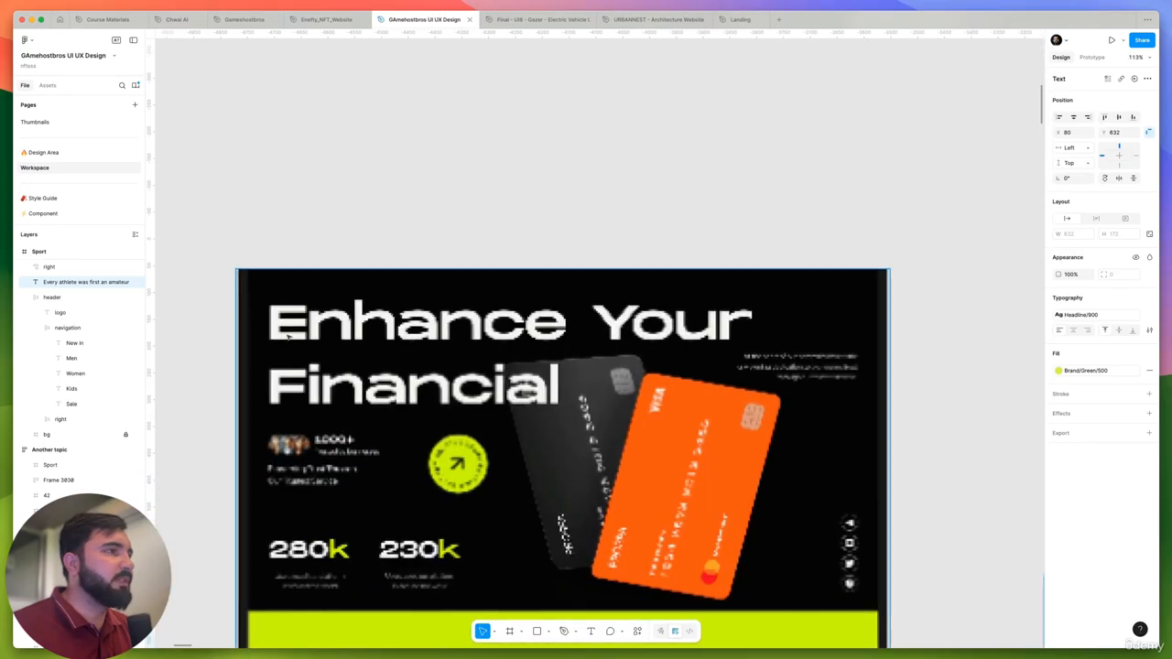
{"action": "scroll", "coordinate": [288, 336], "scroll_direction": "down", "scroll_amount": 10}
{"action": "left_click", "coordinate": [562, 355]}
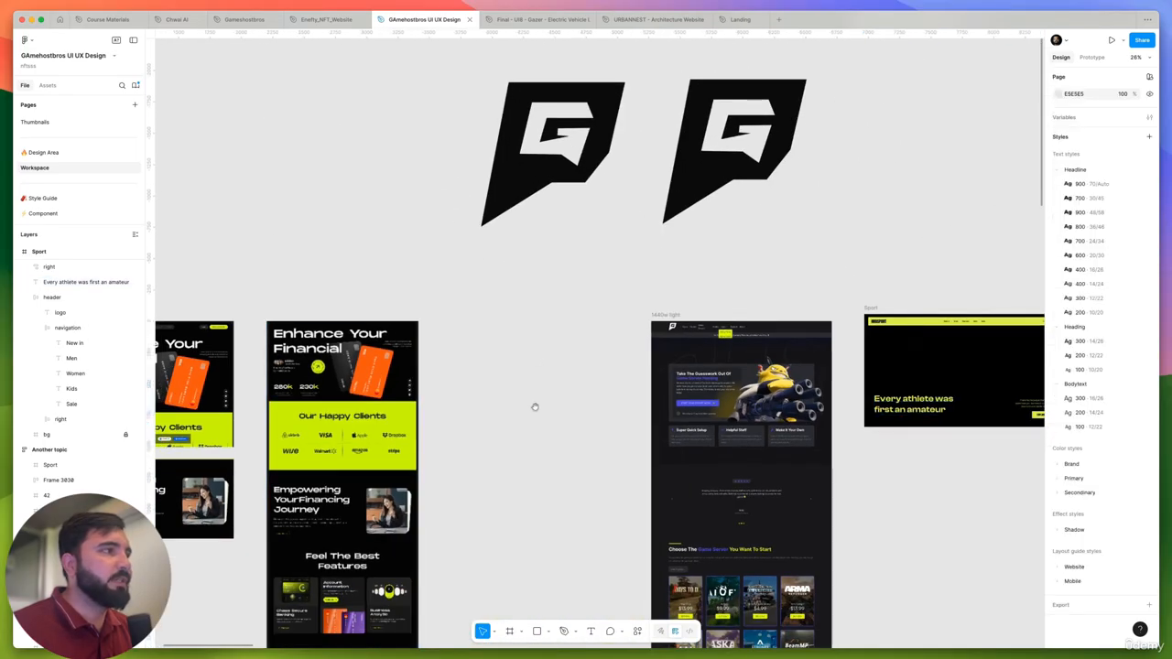
{"action": "scroll", "coordinate": [671, 391], "scroll_direction": "right", "scroll_amount": 5}
{"action": "scroll", "coordinate": [677, 403], "scroll_direction": "up", "scroll_amount": 4}
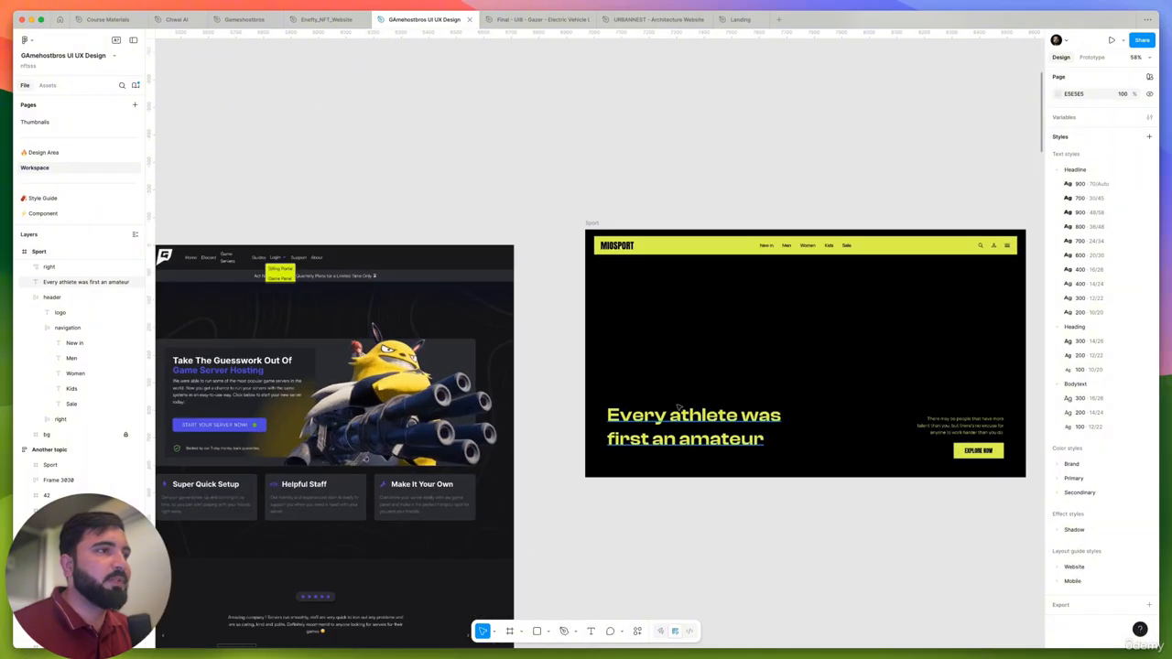
- Examine the Sport frame's header navigation, heading and call-to-action area against the existing 1440w light page
{"action": "left_click", "coordinate": [682, 413]}
{"action": "scroll", "coordinate": [683, 414], "scroll_direction": "right", "scroll_amount": 4}
{"action": "scroll", "coordinate": [638, 428], "scroll_direction": "down", "scroll_amount": 8}
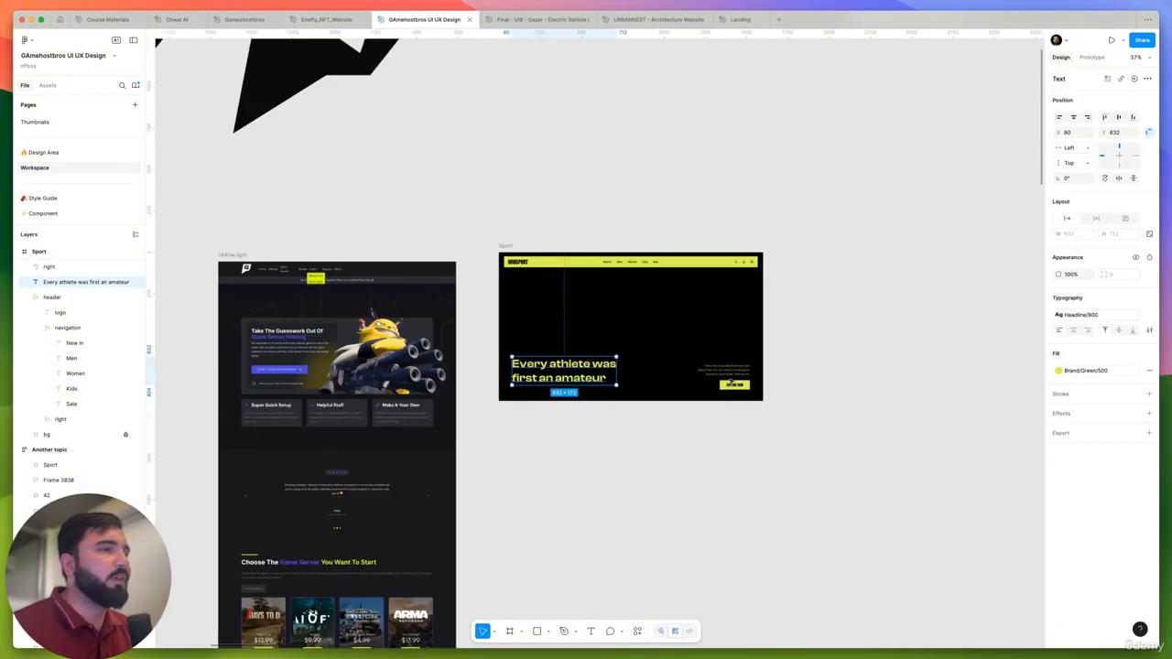
{"action": "scroll", "coordinate": [637, 428], "scroll_direction": "up", "scroll_amount": 10}
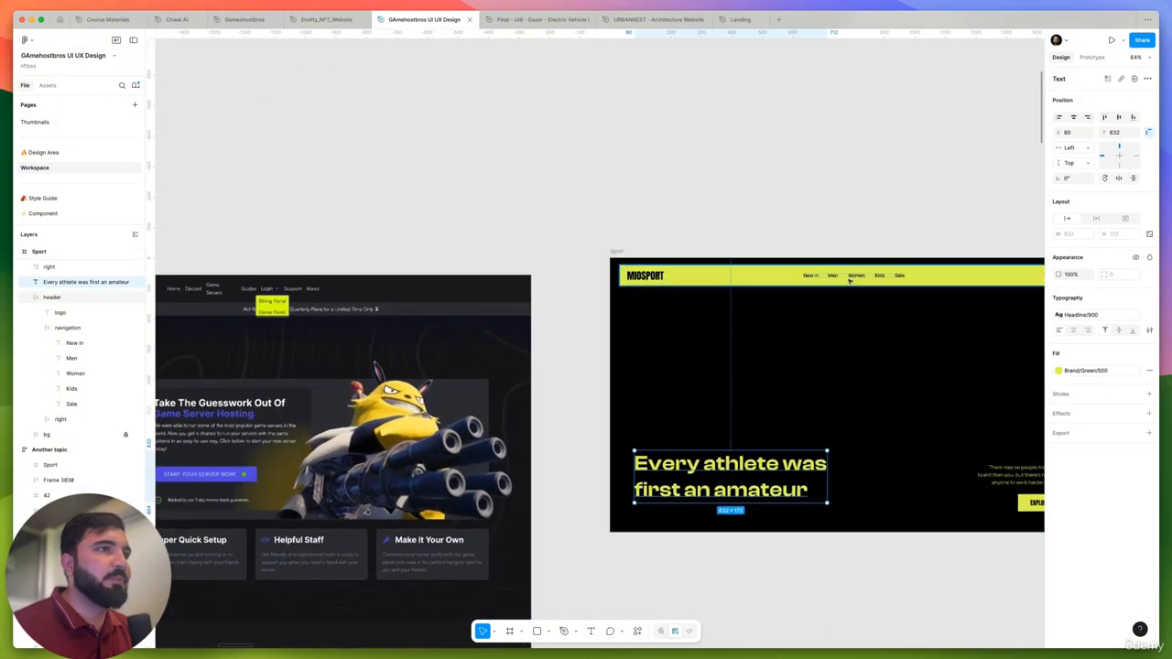
{"action": "scroll", "coordinate": [774, 302], "scroll_direction": "right", "scroll_amount": 5}
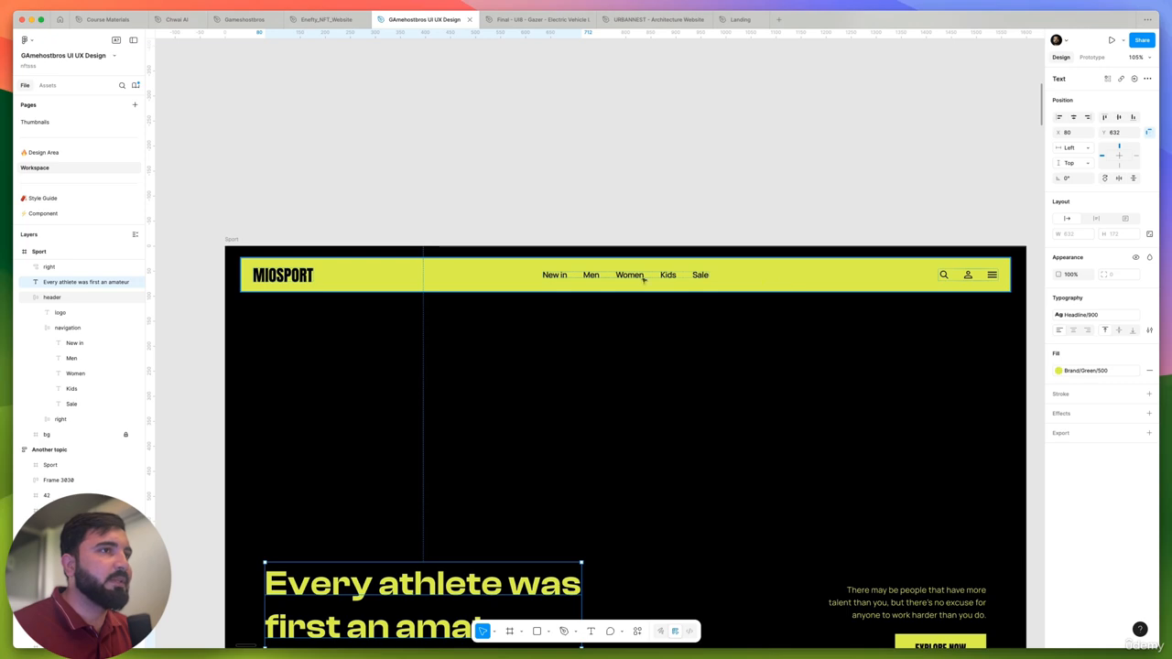
{"action": "scroll", "coordinate": [643, 280], "scroll_direction": "down", "scroll_amount": 8}
{"action": "scroll", "coordinate": [722, 282], "scroll_direction": "up", "scroll_amount": 8}
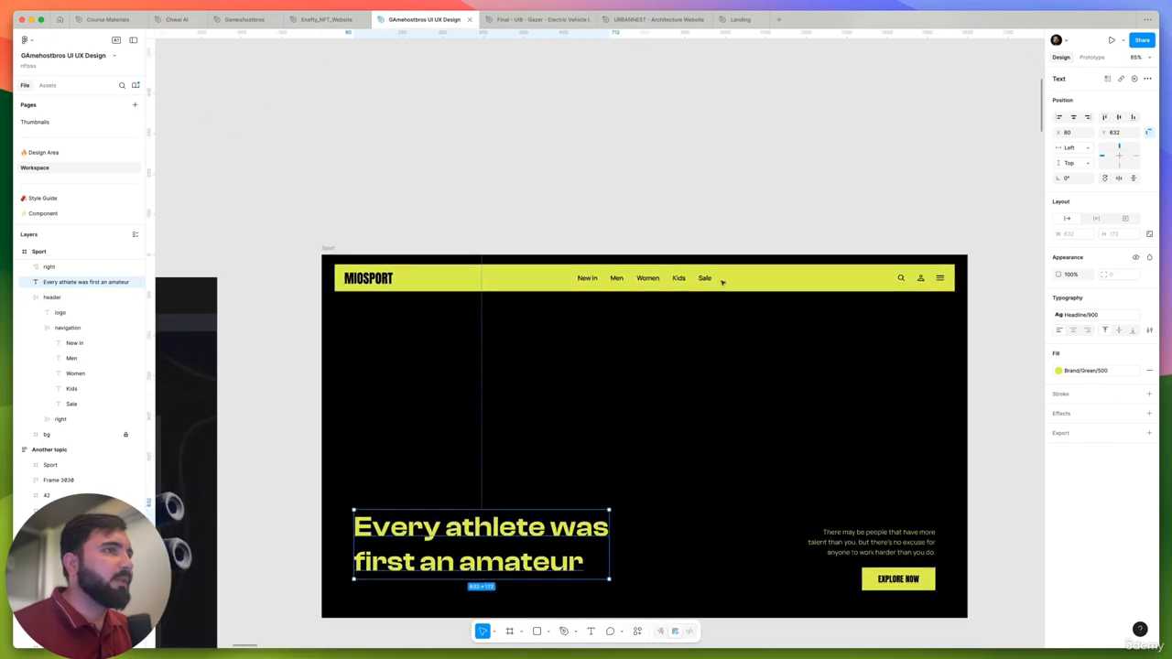
{"action": "scroll", "coordinate": [557, 290], "scroll_direction": "left", "scroll_amount": 4}
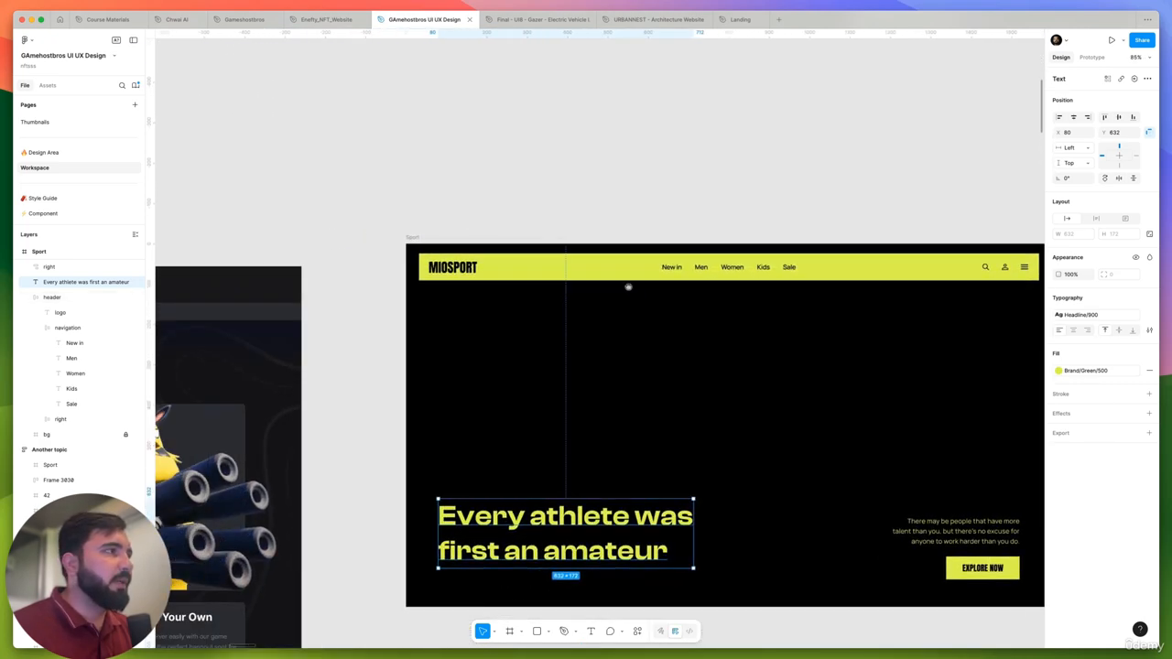
{"action": "scroll", "coordinate": [631, 266], "scroll_direction": "down", "scroll_amount": 5}
{"action": "scroll", "coordinate": [631, 266], "scroll_direction": "down", "scroll_amount": 3}
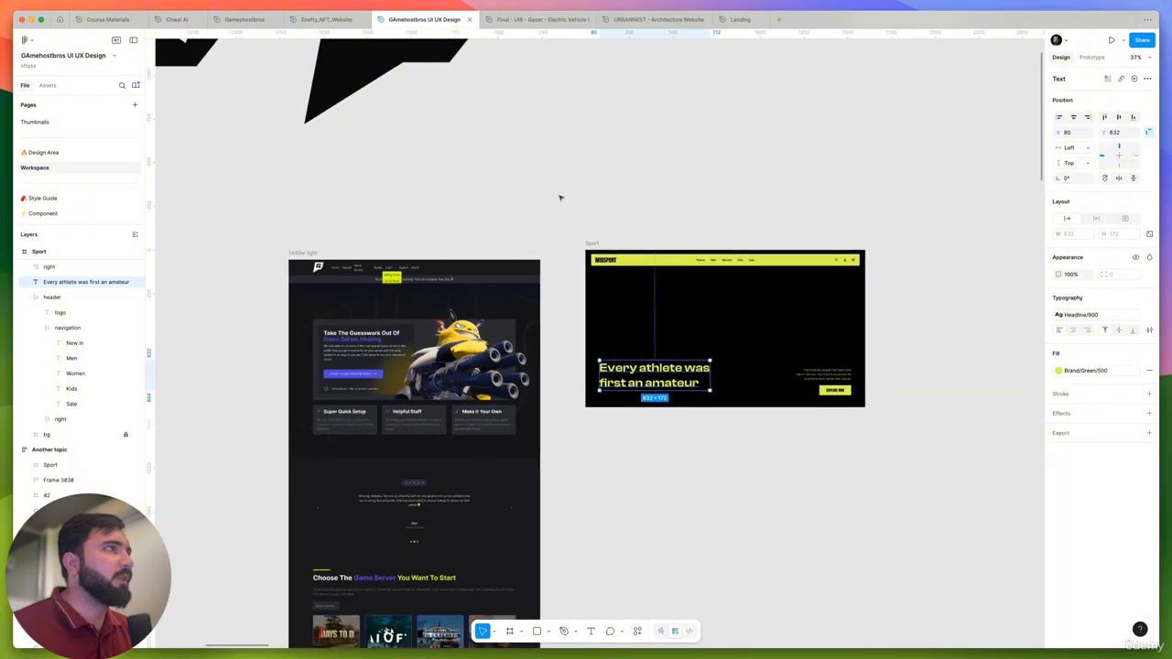
- Move the black G logo above the 1440w light frame into the Sport frame's header beside MIOSPORT, scaled to about 61 × 60
{"action": "left_click", "coordinate": [560, 196]}
{"action": "scroll", "coordinate": [560, 196], "scroll_direction": "up", "scroll_amount": 4}
{"action": "left_click", "coordinate": [562, 181]}
{"action": "left_click_drag", "start_coordinate": [605, 112], "coordinate": [719, 448]}
{"action": "scroll", "coordinate": [719, 448], "scroll_direction": "up", "scroll_amount": 10}
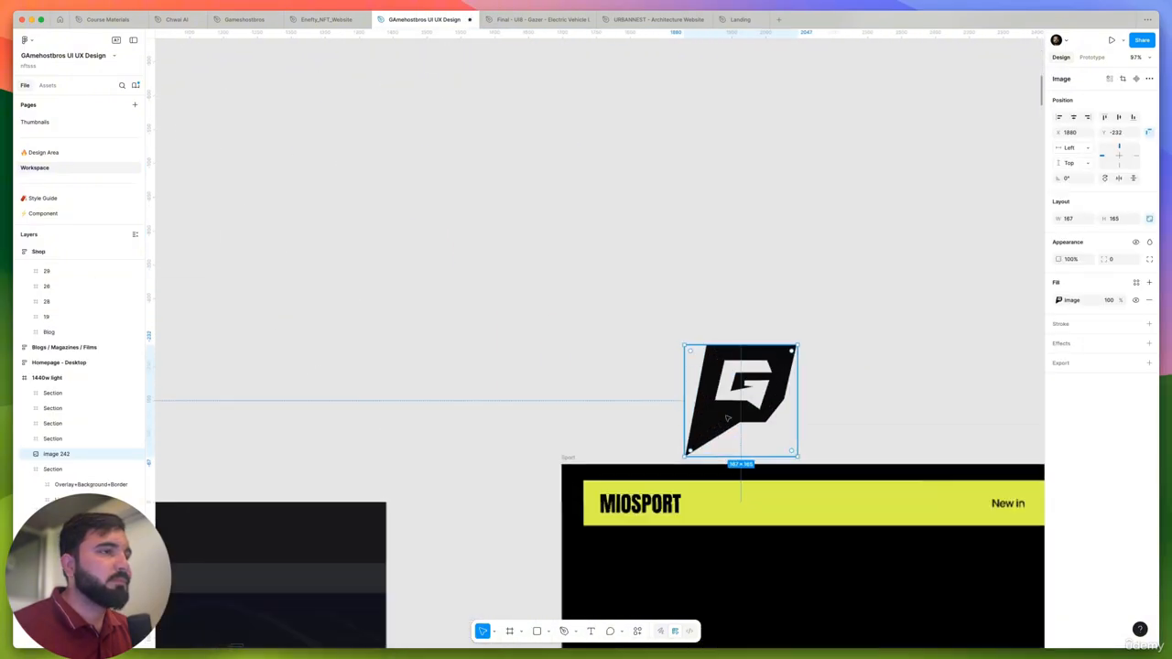
{"action": "left_click_drag", "start_coordinate": [824, 323], "coordinate": [732, 527]}
{"action": "left_click", "coordinate": [642, 520]}
{"action": "left_click", "coordinate": [718, 524]}
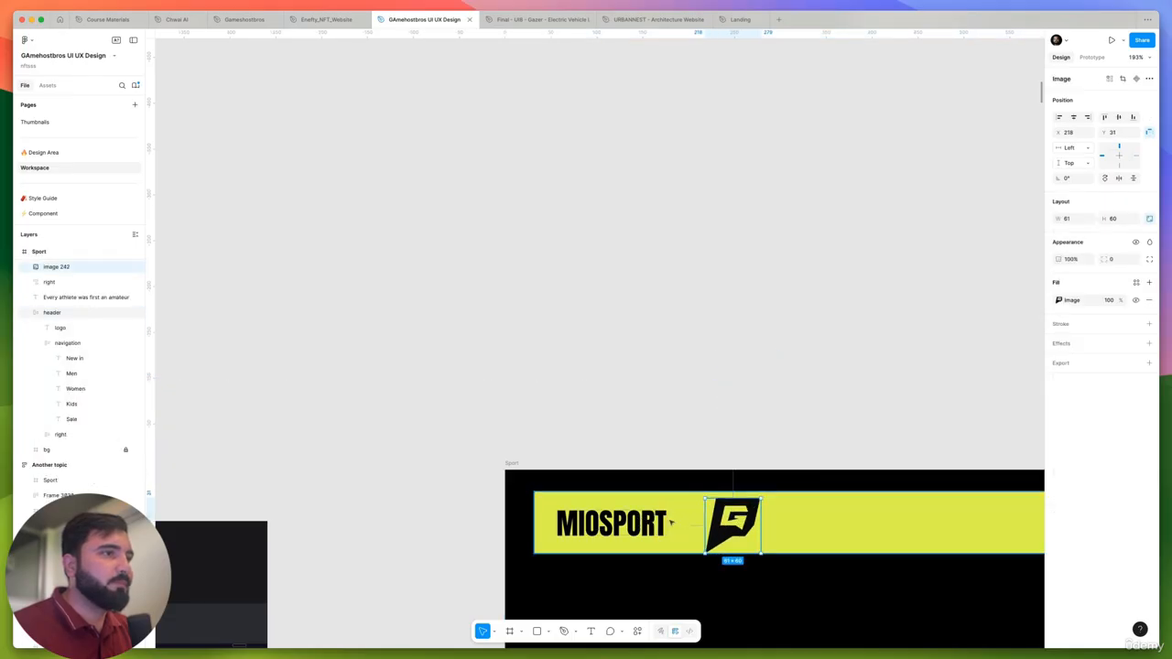
- Nest the G logo inside the Sport frame's header layout and order it ahead of the navigation links
{"action": "key", "text": "super+x"}
{"action": "left_click", "coordinate": [669, 522]}
{"action": "key", "text": "super+v"}
{"action": "scroll", "coordinate": [646, 511], "scroll_direction": "down", "scroll_amount": 5}
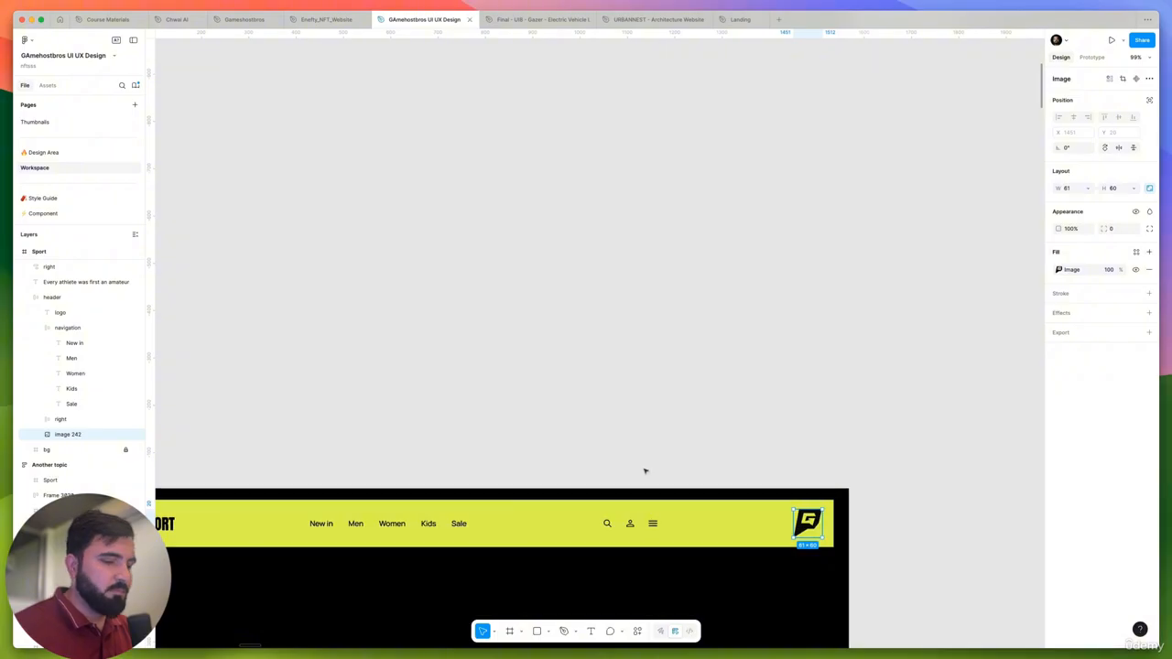
{"action": "key", "text": "Left"}
{"action": "scroll", "coordinate": [650, 472], "scroll_direction": "down", "scroll_amount": 3}
{"action": "key", "text": "Left"}
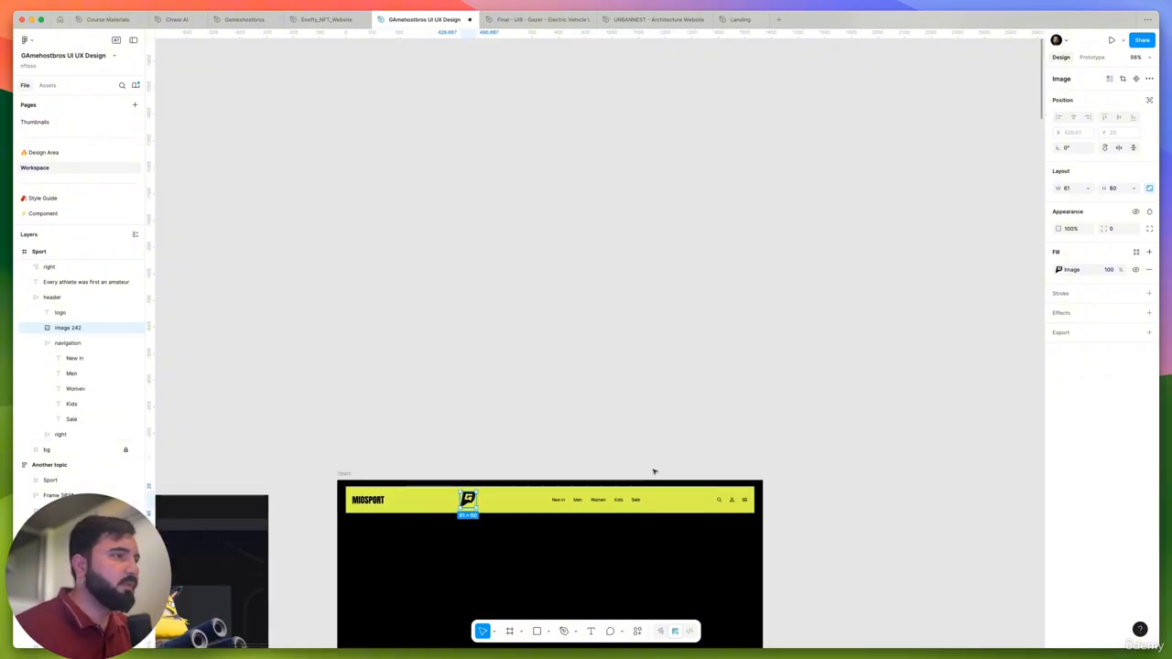
- Delete the MIOSPORT text logo from the Sport frame's header
{"action": "left_click", "coordinate": [367, 500]}
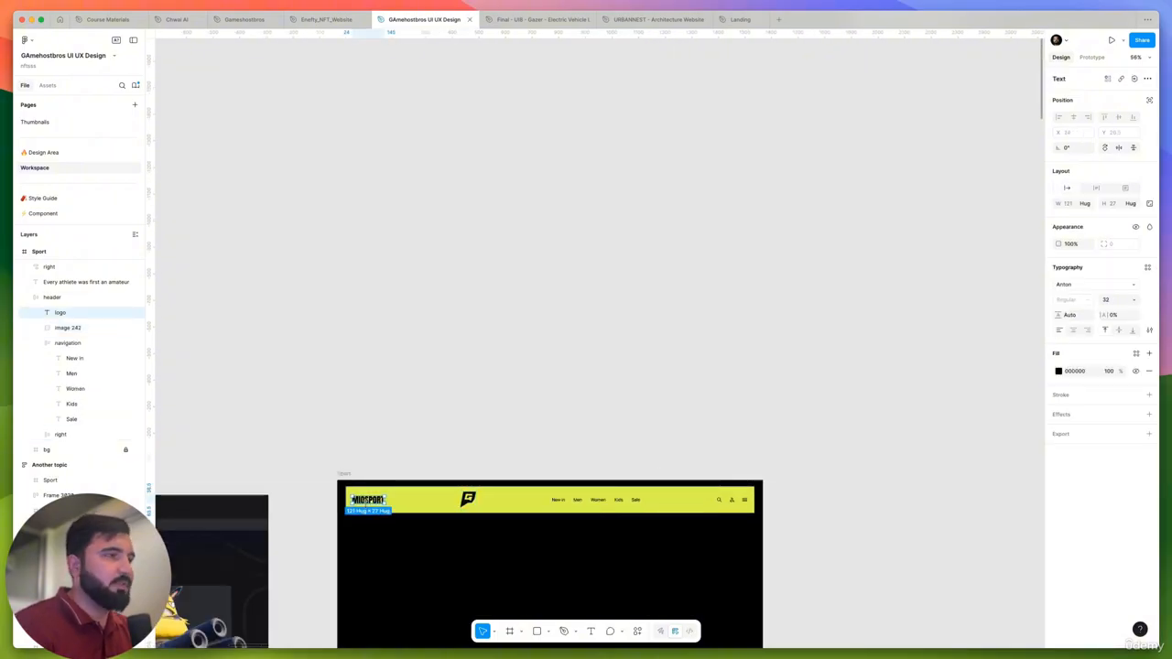
{"action": "key", "text": "Delete"}
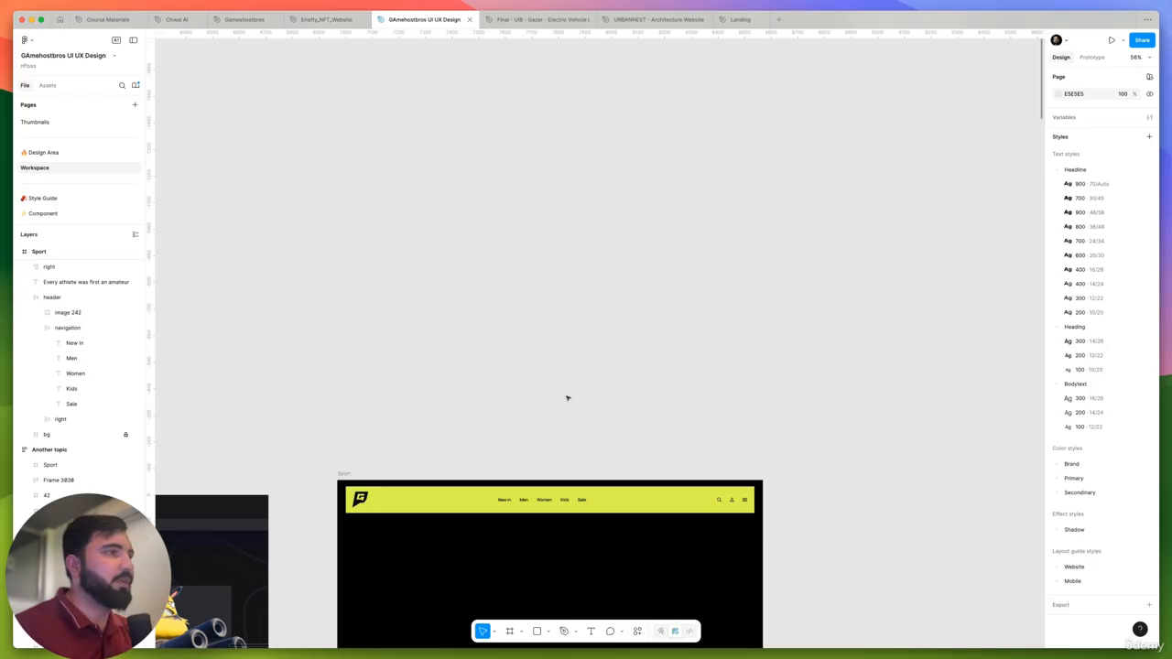
{"action": "scroll", "coordinate": [586, 367], "scroll_direction": "down", "scroll_amount": 3}
{"action": "scroll", "coordinate": [632, 348], "scroll_direction": "up", "scroll_amount": 5}
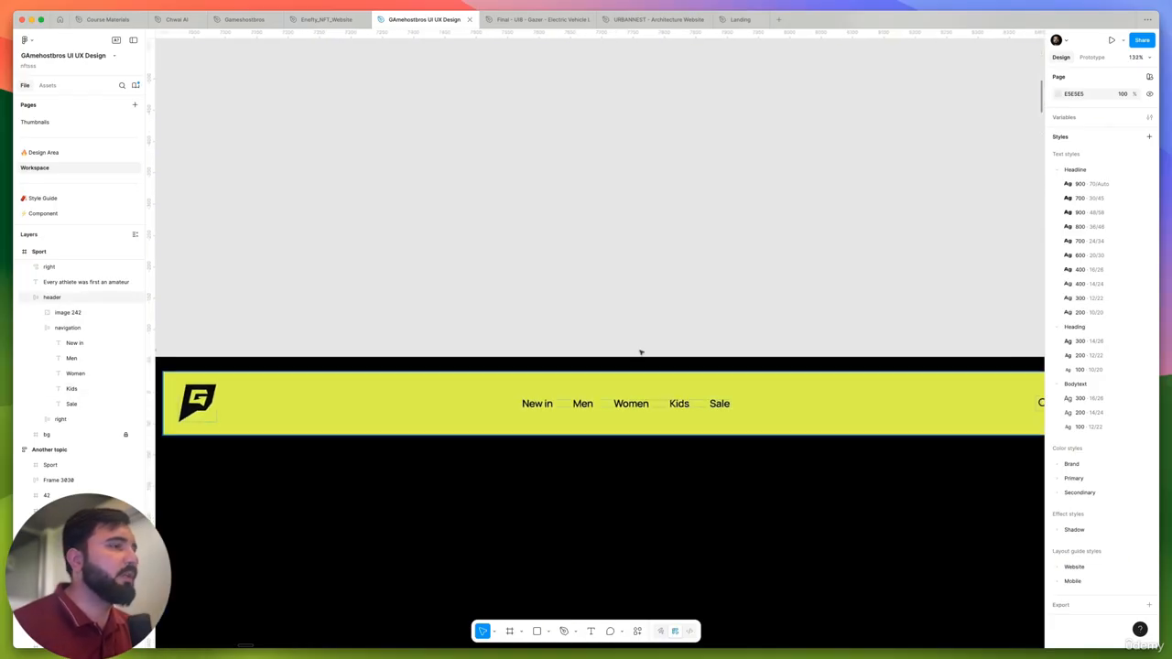
- Copy the Home link's text from the header of the 1440w light page
{"action": "scroll", "coordinate": [642, 352], "scroll_direction": "down", "scroll_amount": 5}
{"action": "scroll", "coordinate": [460, 305], "scroll_direction": "left", "scroll_amount": 2}
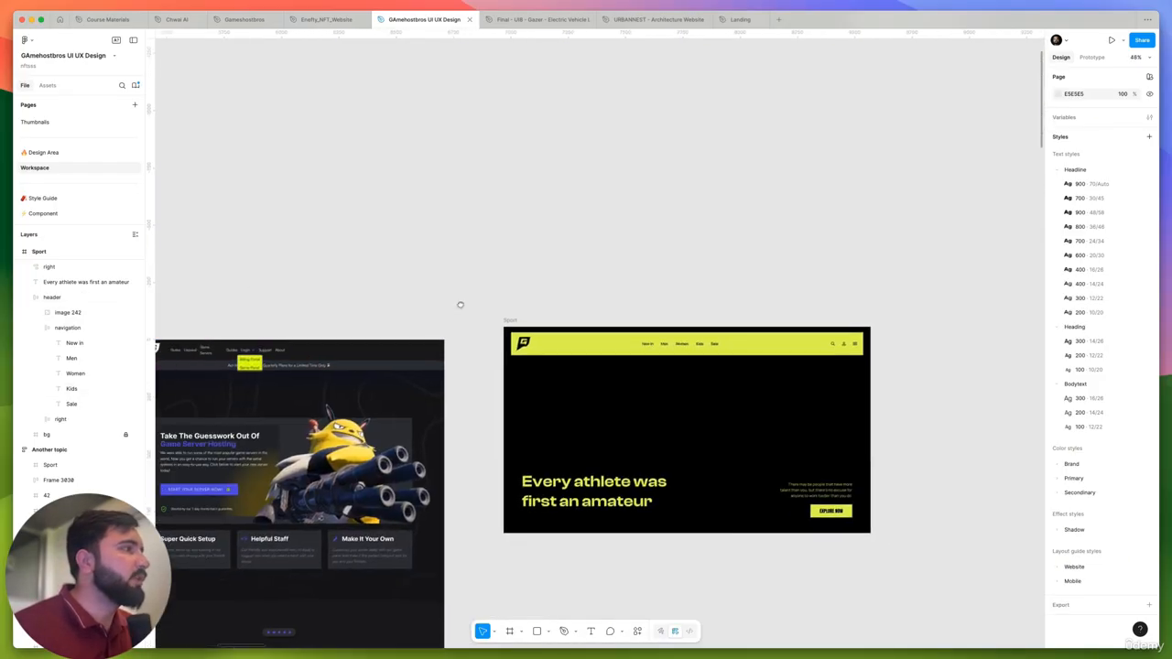
{"action": "scroll", "coordinate": [461, 305], "scroll_direction": "left", "scroll_amount": 4}
{"action": "scroll", "coordinate": [375, 339], "scroll_direction": "up", "scroll_amount": 5}
{"action": "left_click", "coordinate": [377, 341], "text": "super"}
{"action": "double_click", "coordinate": [378, 341]}
{"action": "right_click", "coordinate": [377, 340]}
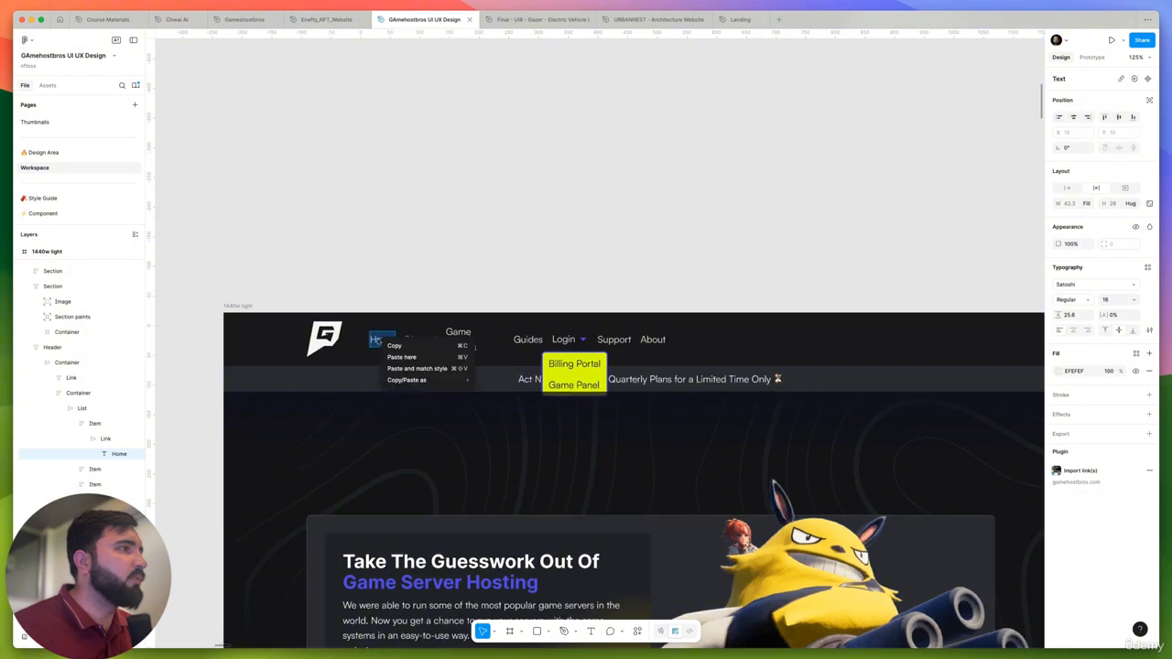
{"action": "mouse_move", "coordinate": [469, 379]}
{"action": "left_click", "coordinate": [534, 257]}
{"action": "left_click", "coordinate": [536, 258]}
{"action": "scroll", "coordinate": [656, 270], "scroll_direction": "down", "scroll_amount": 5}
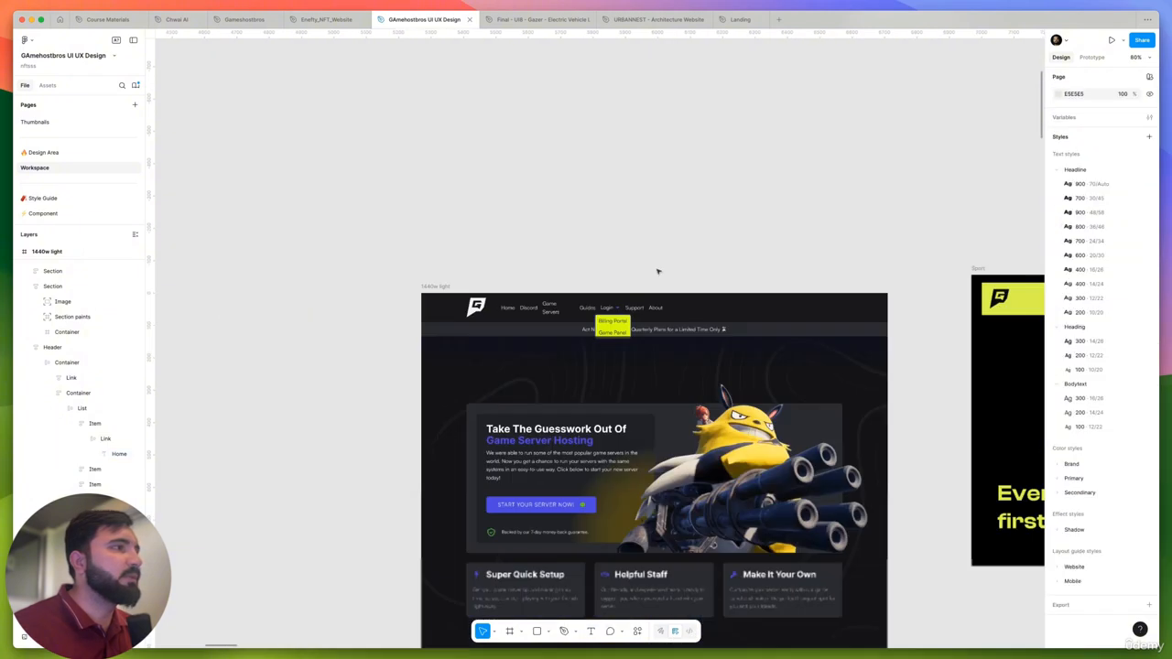
- Replace the "New in" navigation link in the Sport header with "Home"
{"action": "left_click", "coordinate": [700, 298]}
{"action": "left_click", "coordinate": [704, 247]}
{"action": "scroll", "coordinate": [669, 272], "scroll_direction": "right", "scroll_amount": 4}
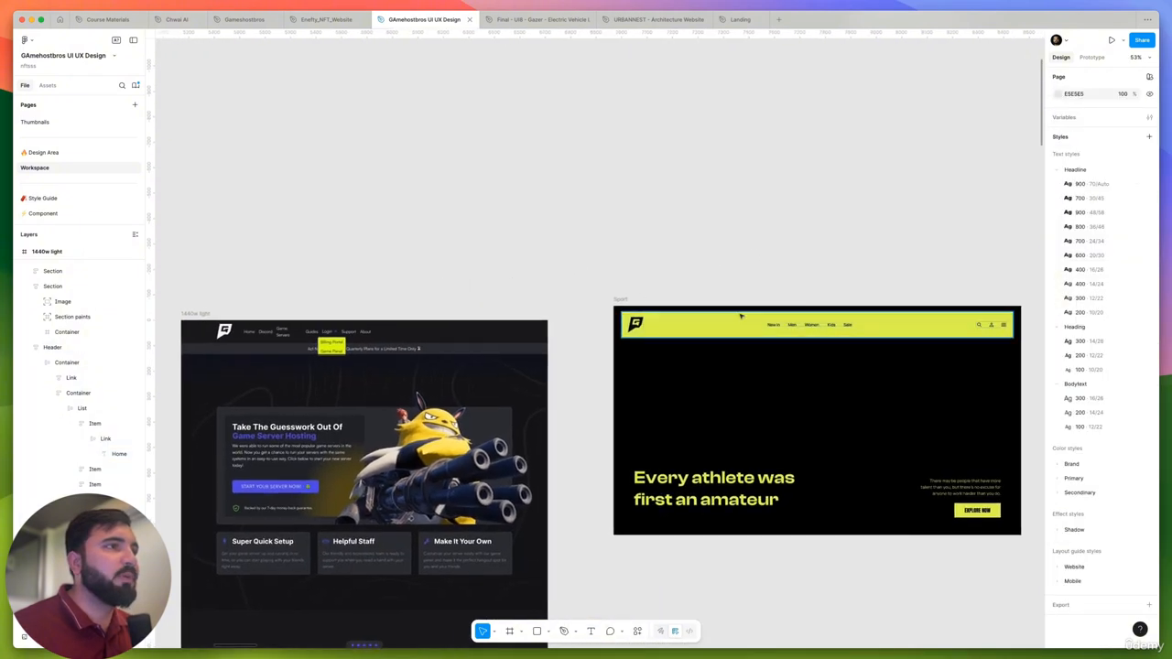
{"action": "scroll", "coordinate": [767, 321], "scroll_direction": "up", "scroll_amount": 3}
{"action": "left_click", "coordinate": [772, 329], "text": "super"}
{"action": "double_click", "coordinate": [772, 329]}
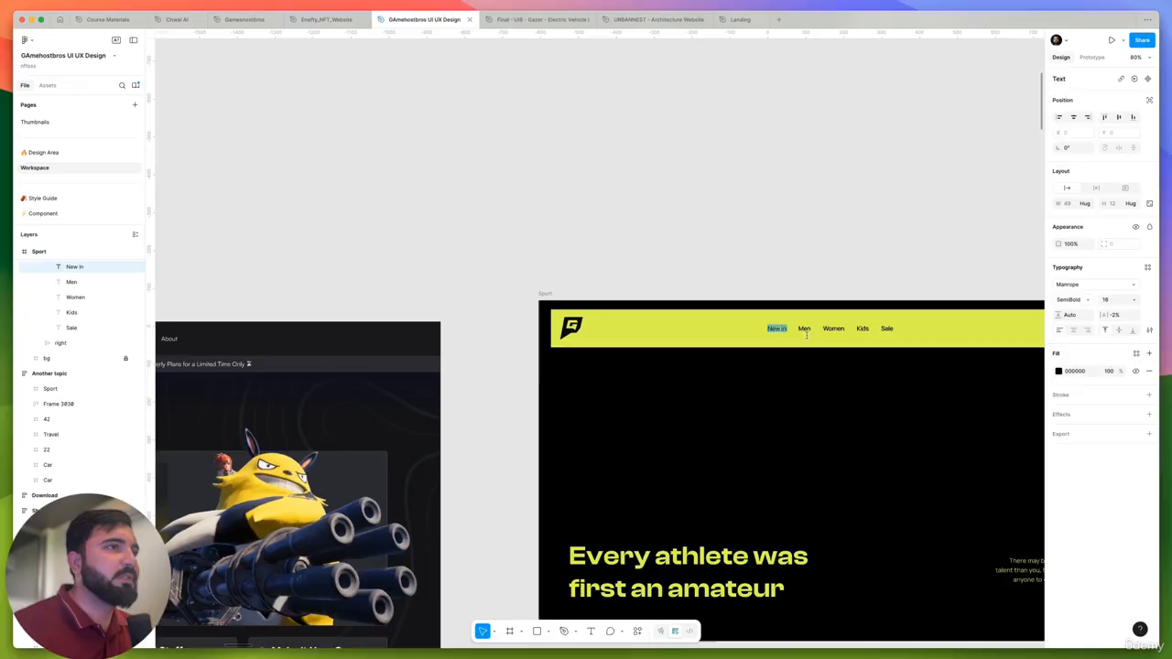
{"action": "left_click", "coordinate": [770, 265]}
{"action": "left_click", "coordinate": [767, 264]}
- Copy the Game Servers link's text from the header of the 1440w light page
{"action": "scroll", "coordinate": [589, 233], "scroll_direction": "down", "scroll_amount": 5}
{"action": "scroll", "coordinate": [408, 264], "scroll_direction": "left", "scroll_amount": 3}
{"action": "scroll", "coordinate": [455, 309], "scroll_direction": "up", "scroll_amount": 1}
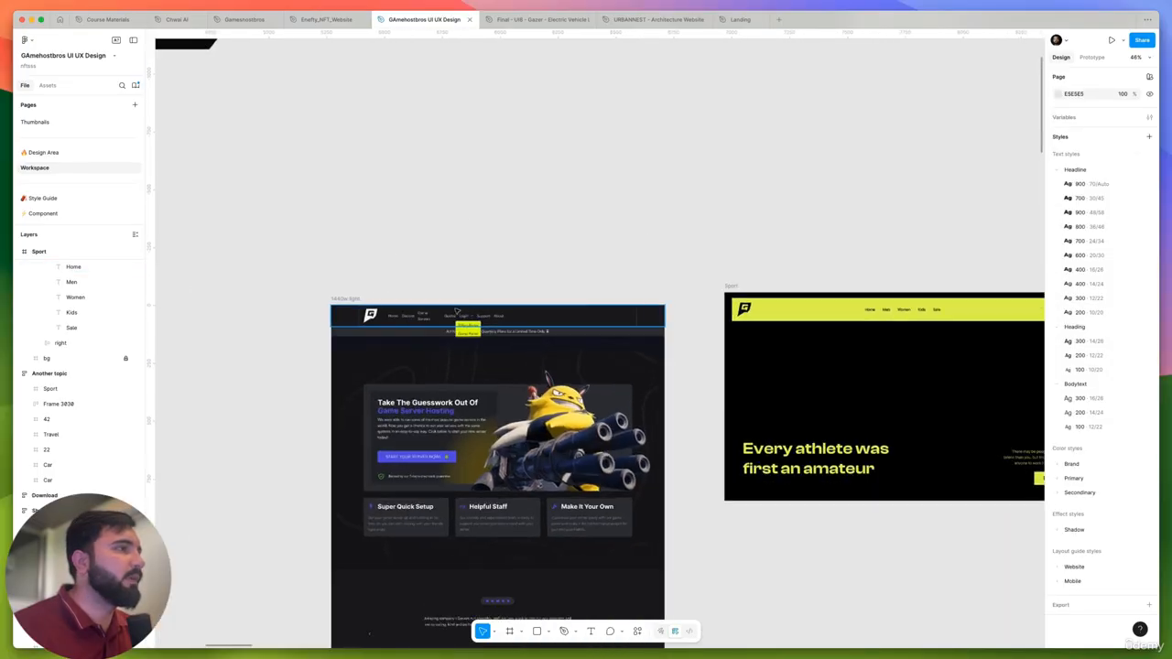
{"action": "scroll", "coordinate": [456, 311], "scroll_direction": "up", "scroll_amount": 5}
{"action": "left_click", "coordinate": [331, 327], "text": "super"}
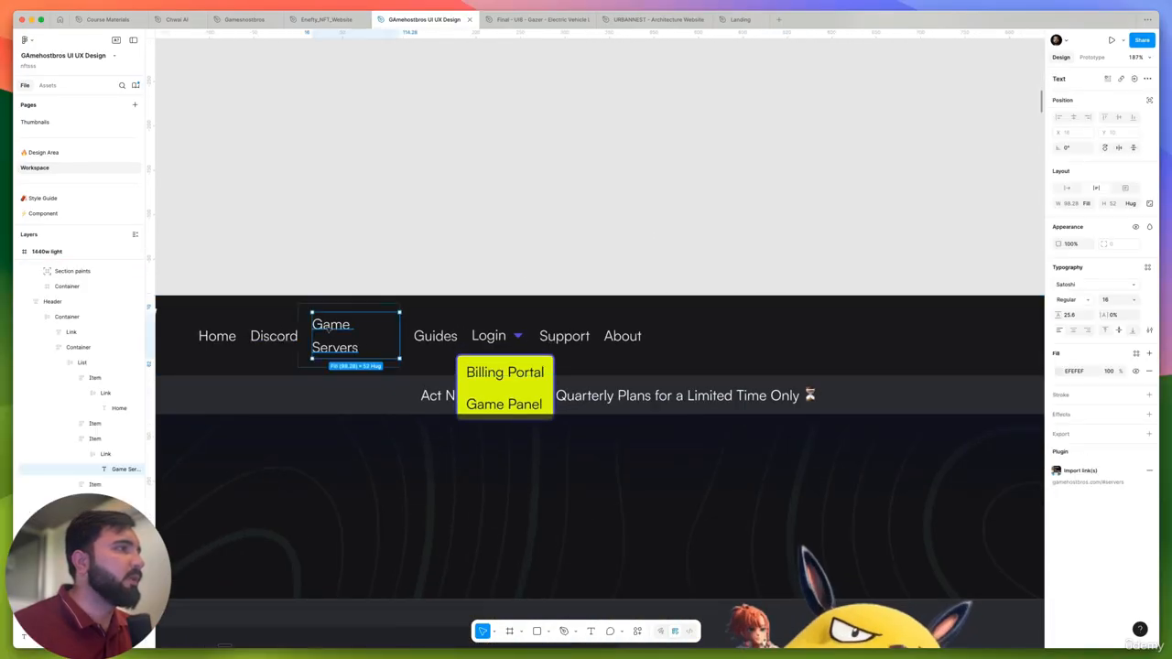
{"action": "double_click", "coordinate": [331, 328]}
{"action": "right_click", "coordinate": [332, 328]}
{"action": "mouse_move", "coordinate": [378, 369]}
{"action": "left_click", "coordinate": [444, 369]}
{"action": "left_click", "coordinate": [364, 262]}
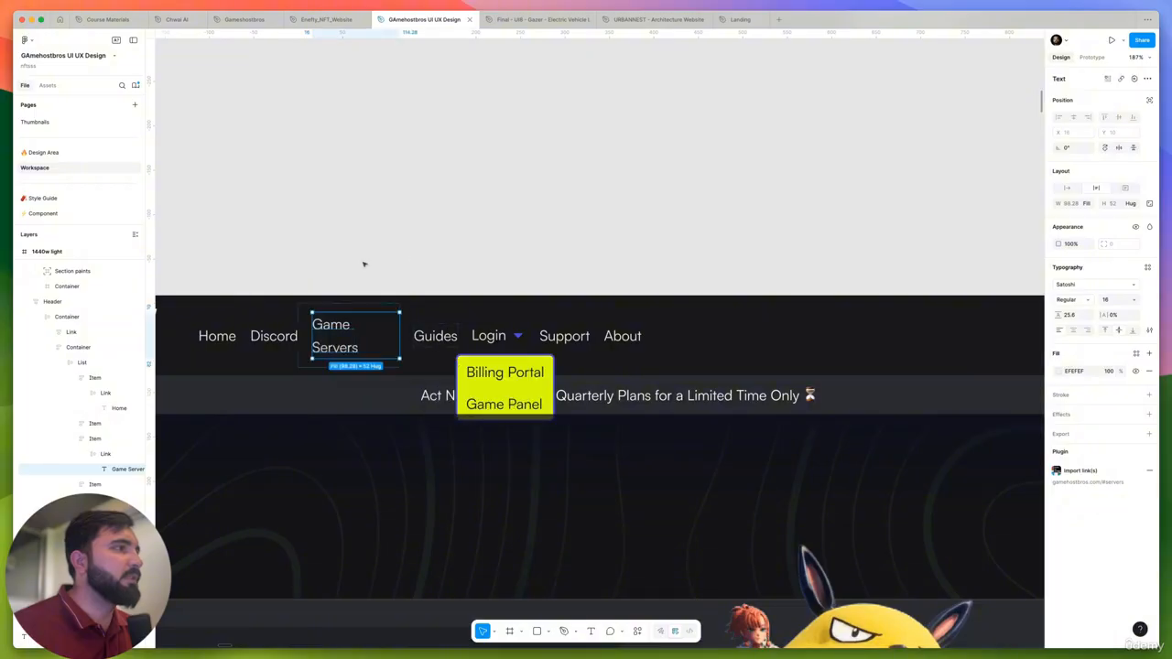
- Replace the "Men" navigation link in the Sport header with "Game Servers"
{"action": "scroll", "coordinate": [357, 260], "scroll_direction": "down", "scroll_amount": 4}
{"action": "left_click", "coordinate": [579, 241]}
{"action": "left_click_drag", "start_coordinate": [683, 235], "coordinate": [312, 280]}
{"action": "scroll", "coordinate": [723, 325], "scroll_direction": "up", "scroll_amount": 5}
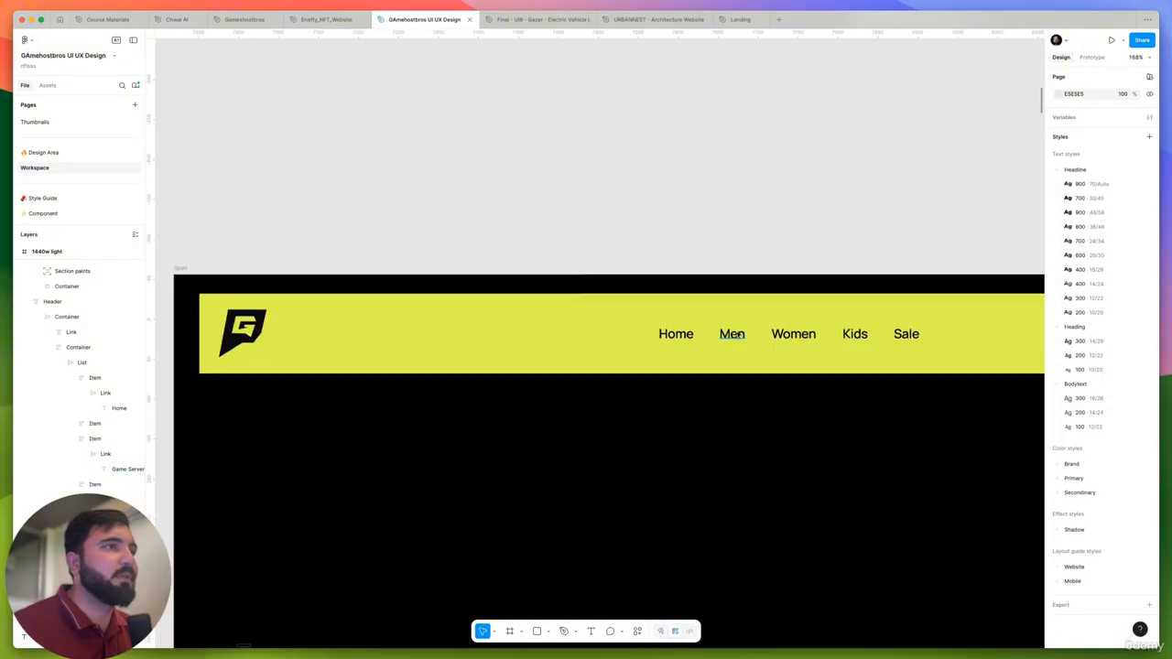
{"action": "left_click", "coordinate": [731, 333], "text": "super"}
{"action": "double_click", "coordinate": [731, 334]}
{"action": "key", "text": "super+v"}
- Copy the Guides link's text from the header of the 1440w light page
{"action": "scroll", "coordinate": [757, 331], "scroll_direction": "down", "scroll_amount": 5}
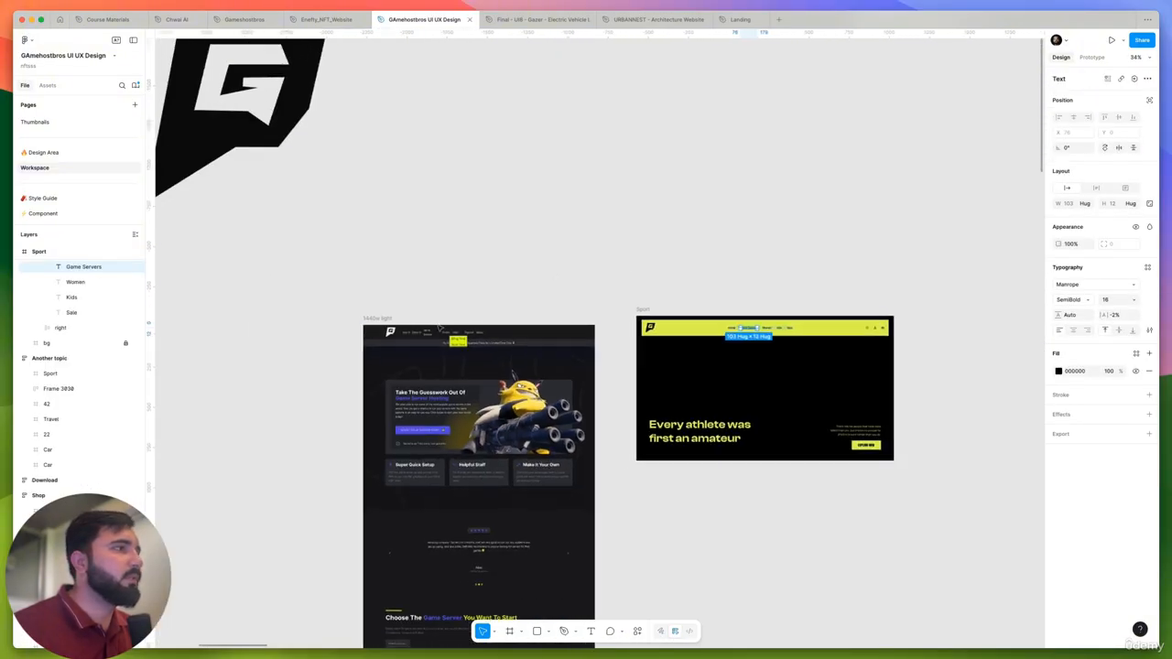
{"action": "scroll", "coordinate": [458, 329], "scroll_direction": "up", "scroll_amount": 6}
{"action": "left_click", "coordinate": [443, 310], "text": "super"}
{"action": "right_click", "coordinate": [448, 310]}
{"action": "mouse_move", "coordinate": [530, 350]}
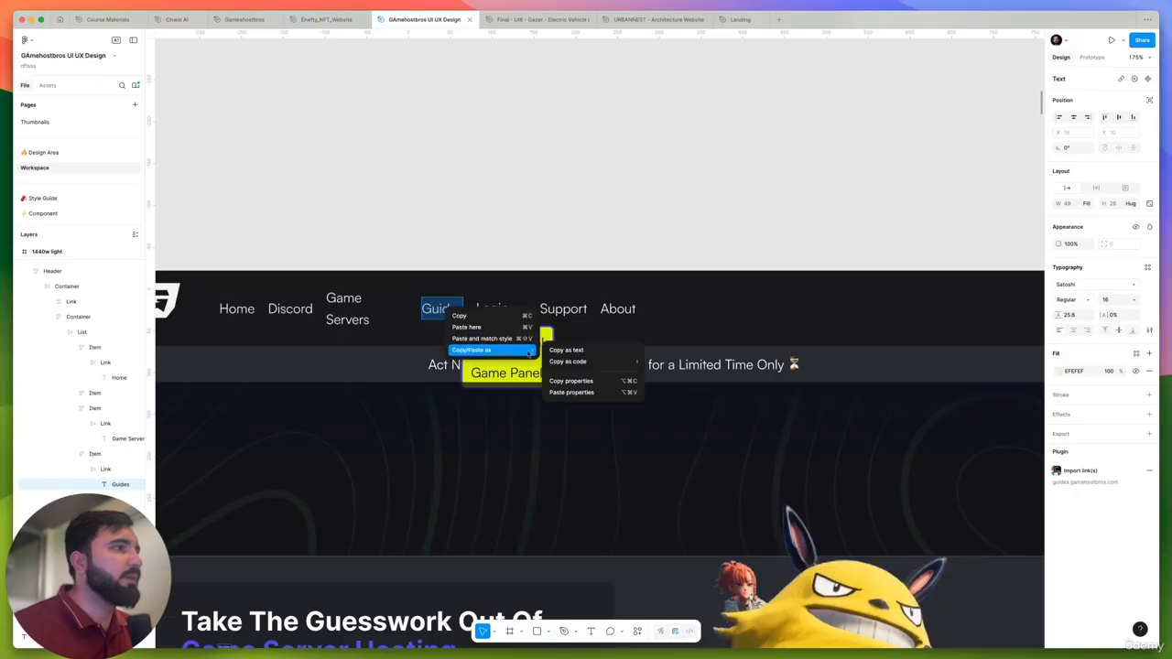
{"action": "left_click", "coordinate": [596, 350]}
{"action": "scroll", "coordinate": [576, 207], "scroll_direction": "down", "scroll_amount": 5}
{"action": "left_click", "coordinate": [746, 193]}
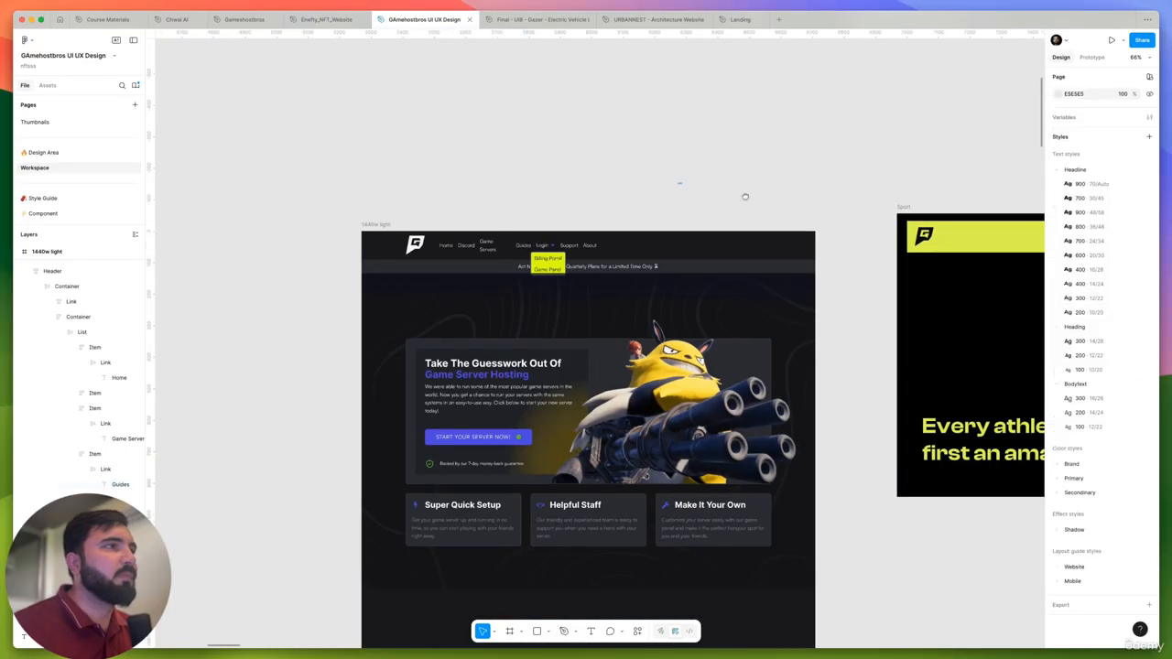
- Replace the "Women" navigation link in the Sport header with "Guides"
{"action": "scroll", "coordinate": [796, 287], "scroll_direction": "up", "scroll_amount": 3}
{"action": "scroll", "coordinate": [796, 288], "scroll_direction": "up", "scroll_amount": 3}
{"action": "left_click", "coordinate": [768, 300]}
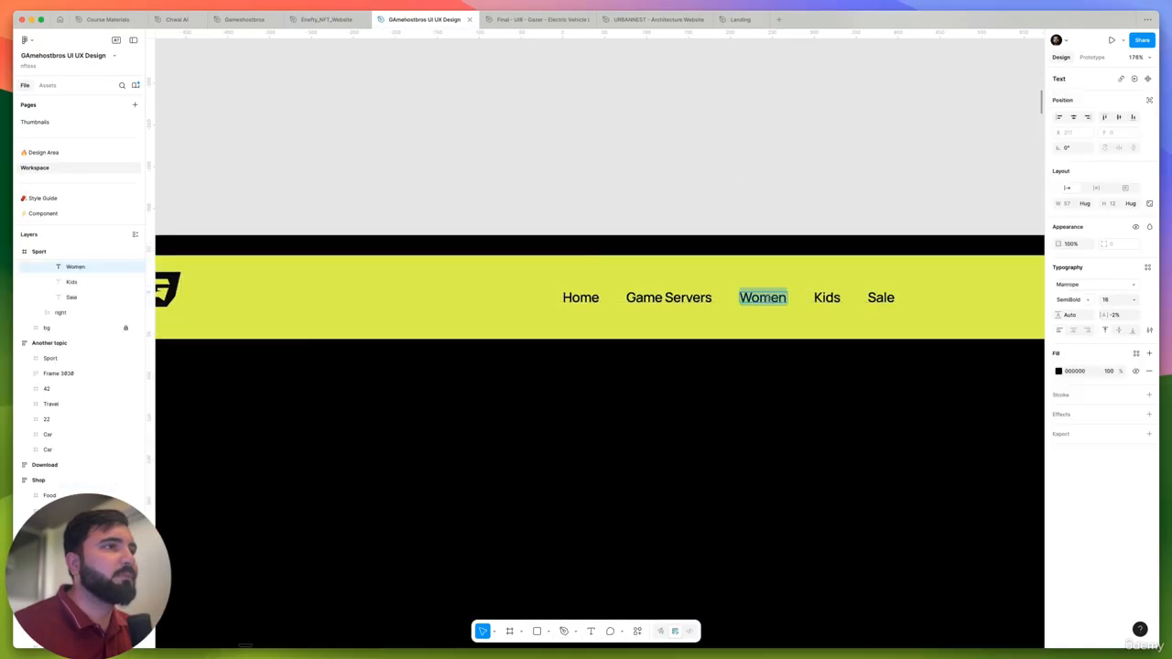
{"action": "key", "text": "super+v"}
{"action": "scroll", "coordinate": [770, 298], "scroll_direction": "down", "scroll_amount": 10}
{"action": "key", "text": "Escape"}
- Replace the "Kids" navigation link in the Sport header with "Support", matching the 1440w light page
{"action": "scroll", "coordinate": [586, 282], "scroll_direction": "up", "scroll_amount": 10}
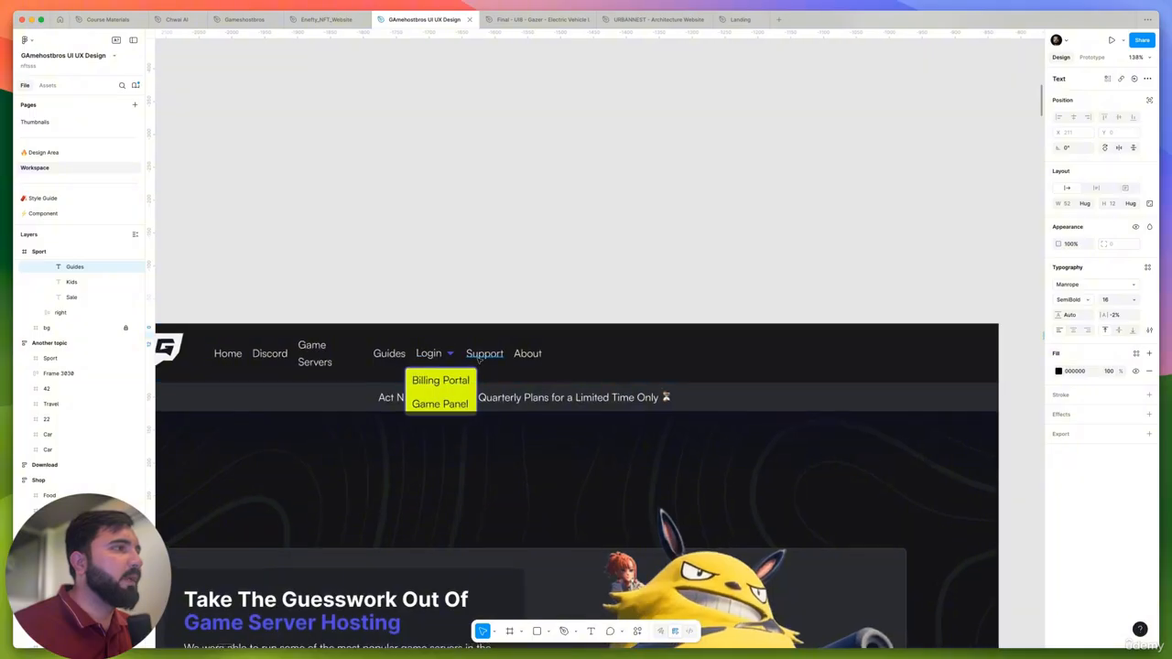
{"action": "left_click", "coordinate": [480, 358]}
{"action": "scroll", "coordinate": [452, 339], "scroll_direction": "down", "scroll_amount": 10}
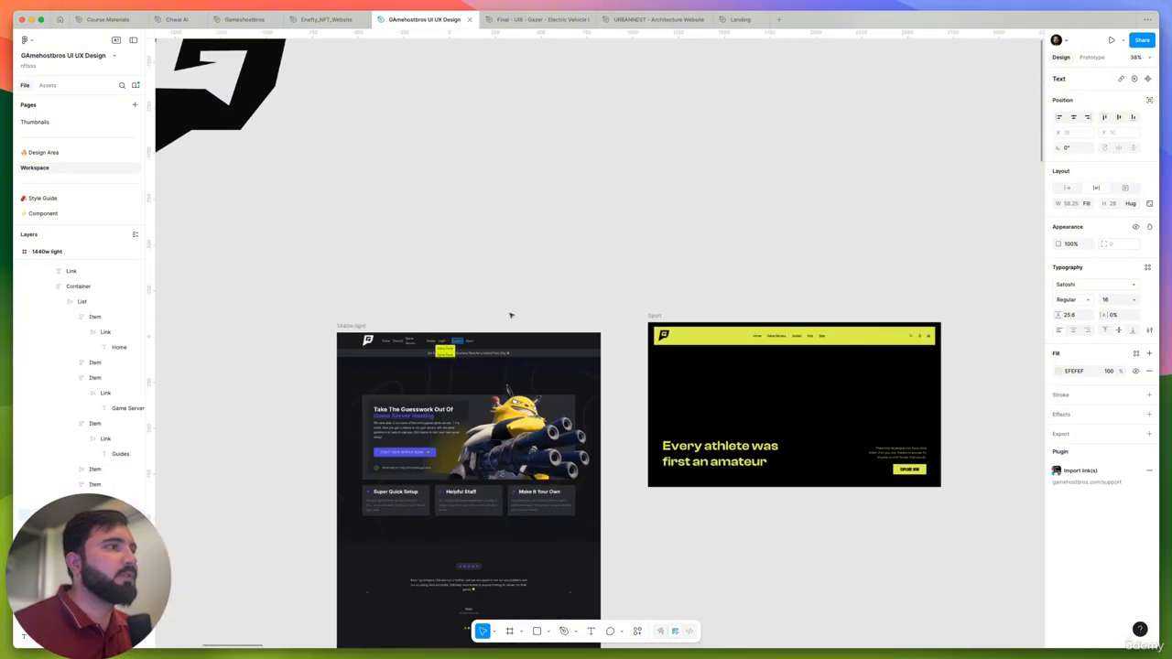
{"action": "scroll", "coordinate": [810, 336], "scroll_direction": "up", "scroll_amount": 10}
{"action": "left_click", "coordinate": [803, 340], "text": "super"}
{"action": "double_click", "coordinate": [803, 340]}
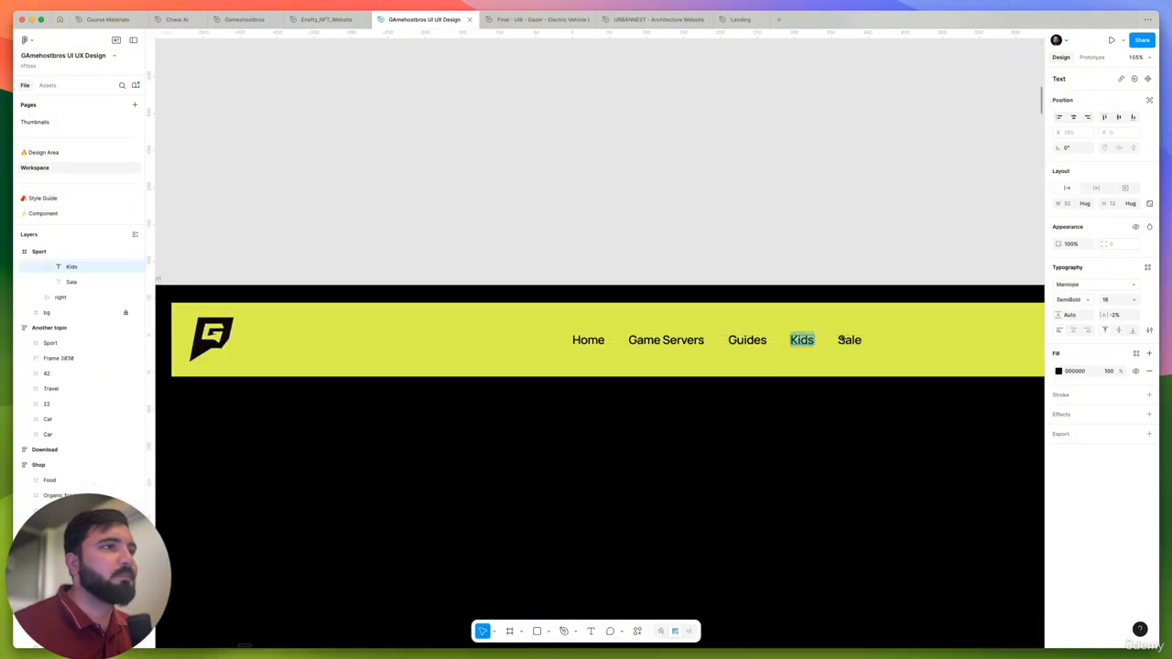
{"action": "key", "text": "super+v"}
{"action": "left_click", "coordinate": [858, 340]}
{"action": "key", "text": "super+z"}
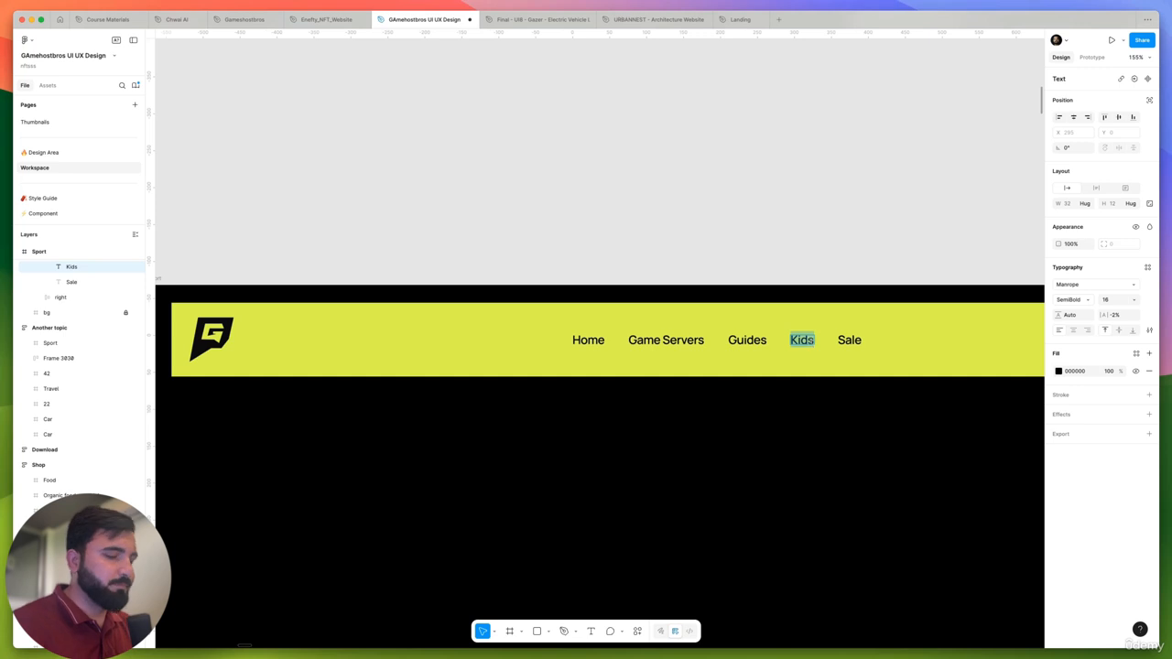
{"action": "type", "text": "Support"}
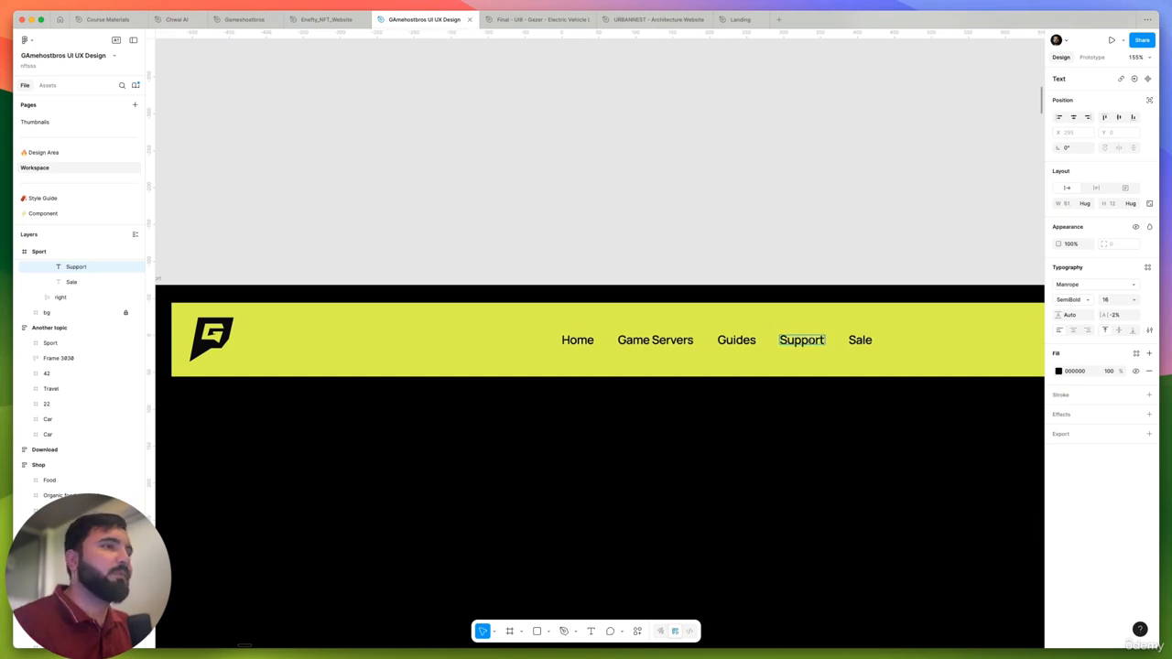
- Replace the "Sale" navigation link in the Sport header with "About us"
{"action": "double_click", "coordinate": [861, 341]}
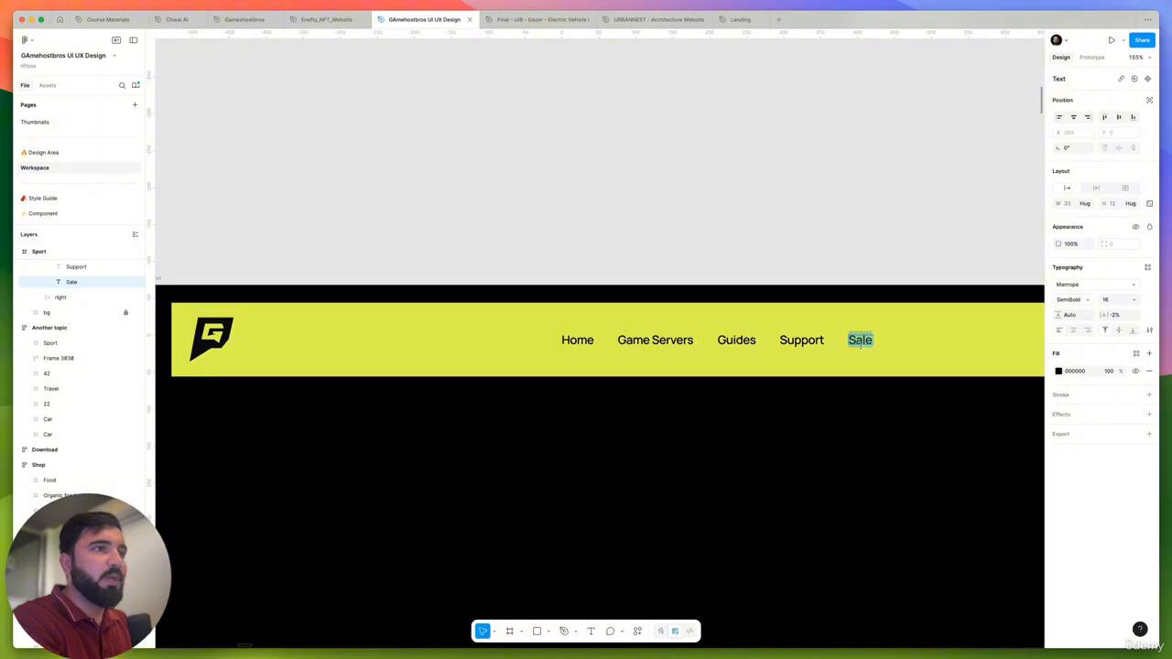
{"action": "type", "text": "About us"}
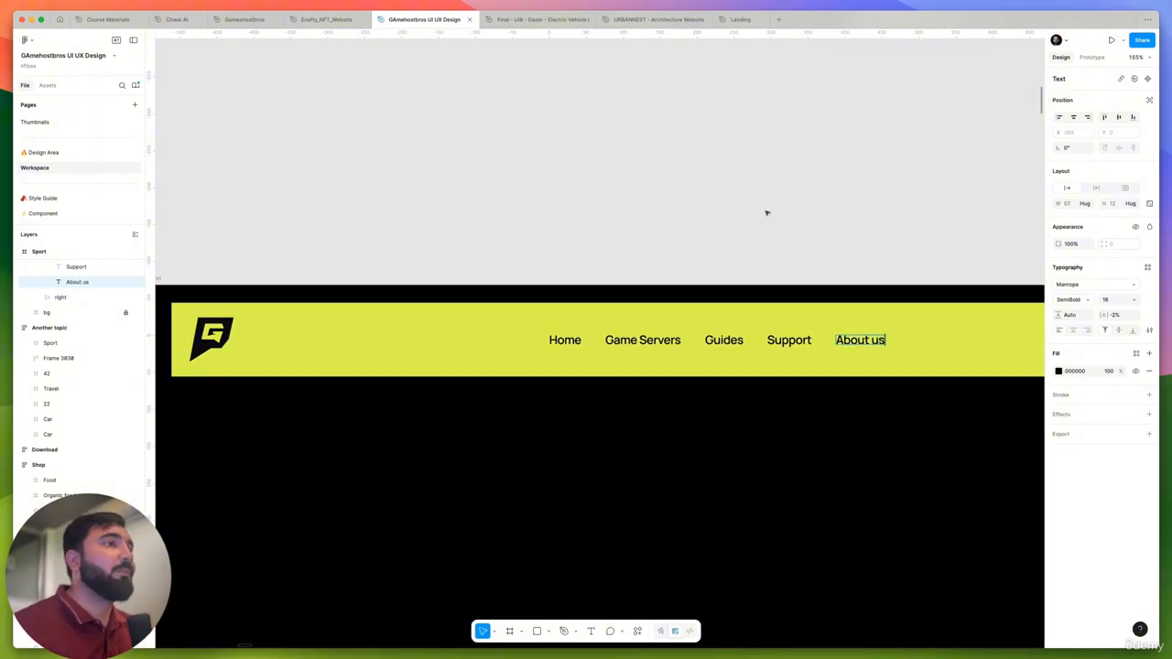
- Compare the 1440w light page's header, Login menu and sections with the Sport frame's header links and icons
{"action": "scroll", "coordinate": [768, 213], "scroll_direction": "down", "scroll_amount": 5}
{"action": "scroll", "coordinate": [691, 211], "scroll_direction": "left", "scroll_amount": 5}
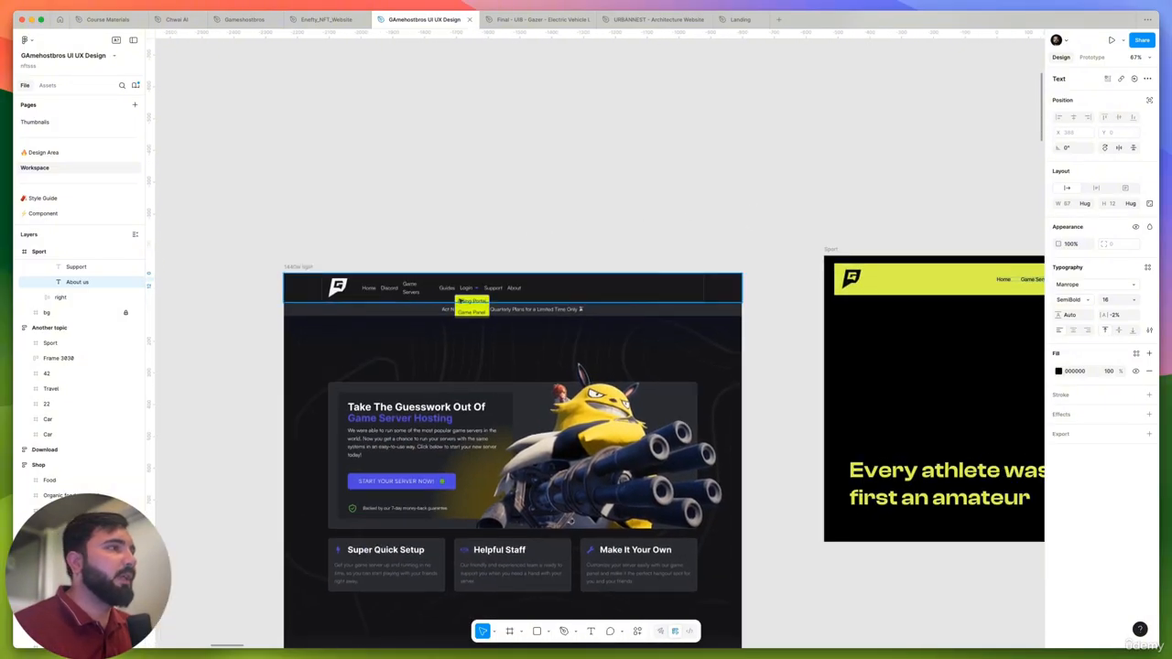
{"action": "scroll", "coordinate": [460, 300], "scroll_direction": "up", "scroll_amount": 5}
{"action": "scroll", "coordinate": [411, 267], "scroll_direction": "down", "scroll_amount": 5}
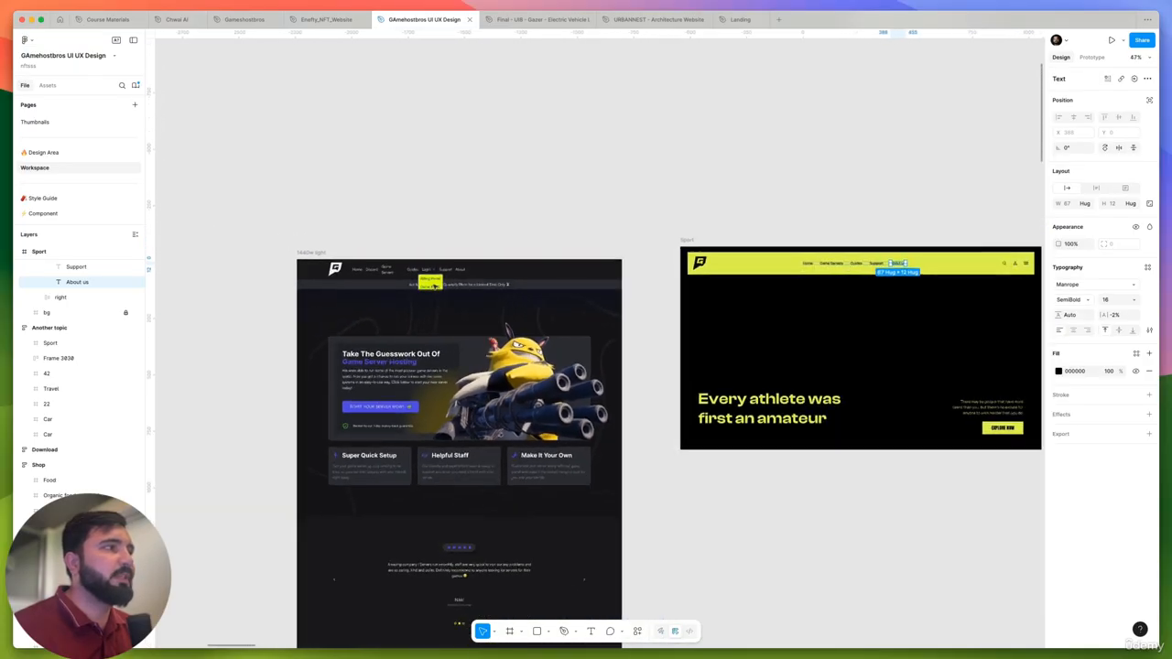
{"action": "scroll", "coordinate": [419, 287], "scroll_direction": "up", "scroll_amount": 3}
{"action": "scroll", "coordinate": [383, 278], "scroll_direction": "down", "scroll_amount": 2}
{"action": "left_click", "coordinate": [882, 210]}
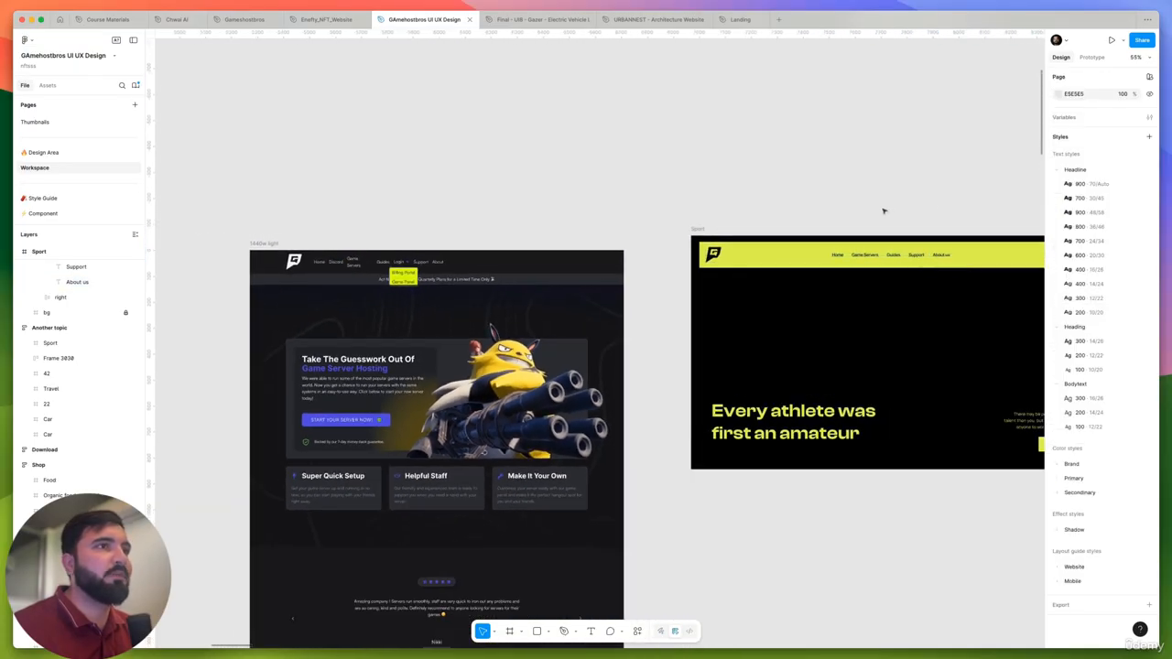
{"action": "scroll", "coordinate": [628, 262], "scroll_direction": "up", "scroll_amount": 2}
{"action": "scroll", "coordinate": [704, 309], "scroll_direction": "up", "scroll_amount": 4}
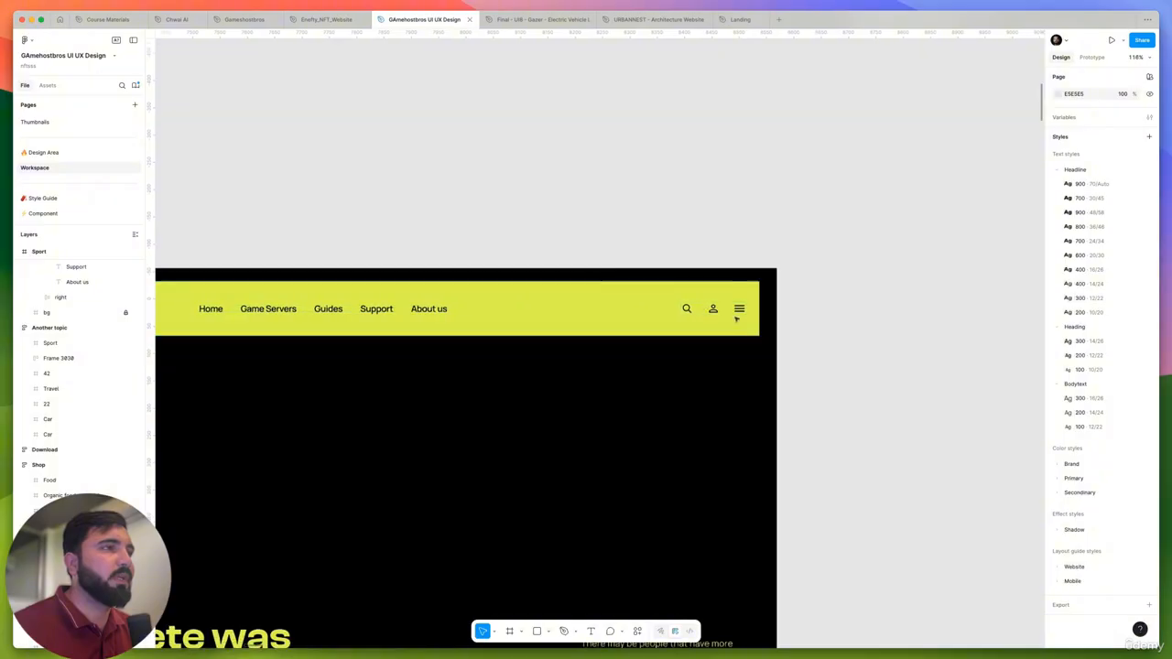
{"action": "scroll", "coordinate": [466, 364], "scroll_direction": "down", "scroll_amount": 6}
{"action": "scroll", "coordinate": [384, 335], "scroll_direction": "up", "scroll_amount": 2}
{"action": "scroll", "coordinate": [364, 329], "scroll_direction": "down", "scroll_amount": 6}
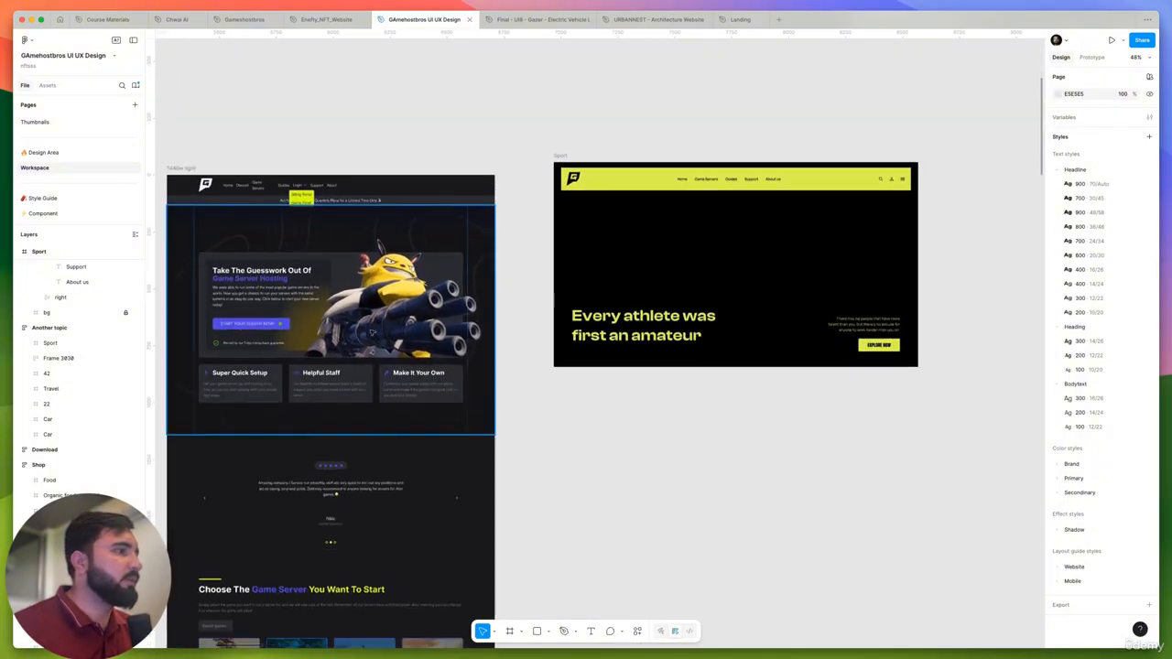
{"action": "scroll", "coordinate": [386, 515], "scroll_direction": "down", "scroll_amount": 2}
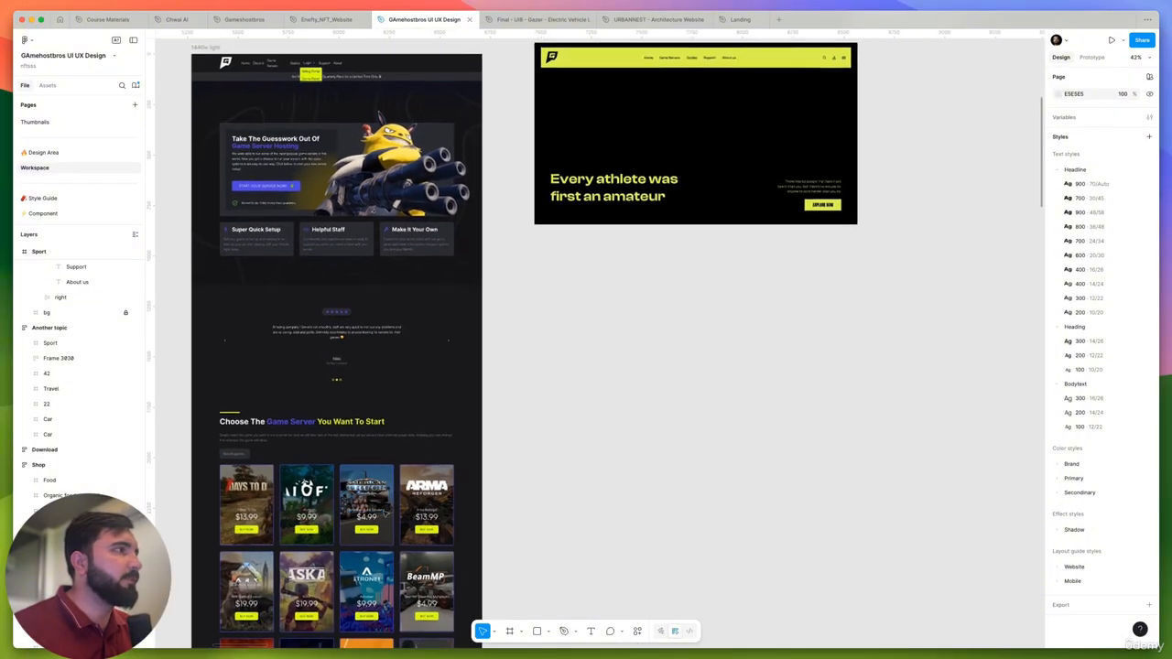
{"action": "scroll", "coordinate": [558, 161], "scroll_direction": "up", "scroll_amount": 2}
{"action": "scroll", "coordinate": [412, 163], "scroll_direction": "down", "scroll_amount": 1}
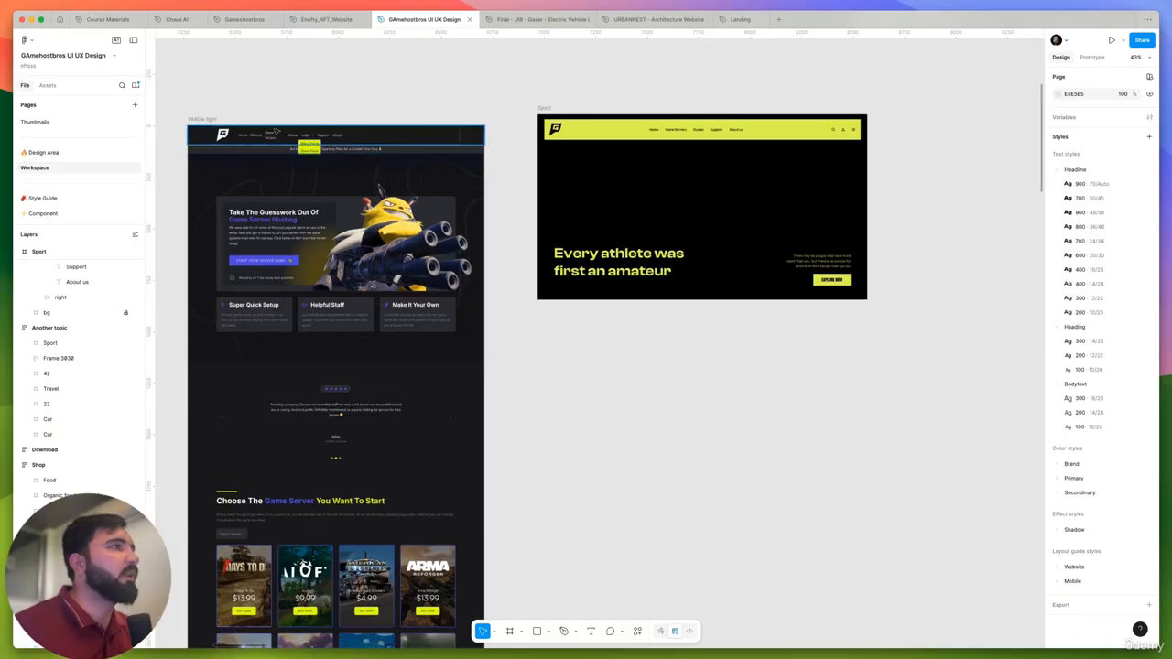
- Switch to the browser with the live Game Host Bros site, open the Aloft server hosting page and examine its layout
{"action": "key", "text": "super+Tab"}
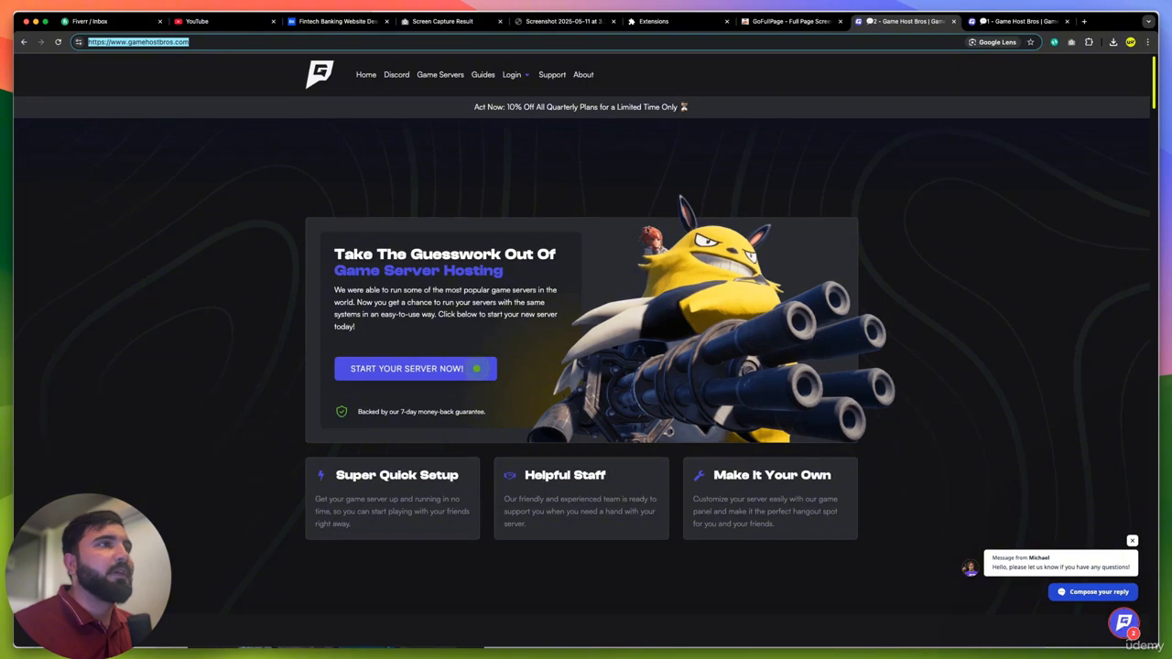
{"action": "scroll", "coordinate": [494, 299], "scroll_direction": "down", "scroll_amount": 10}
{"action": "left_click", "coordinate": [495, 298]}
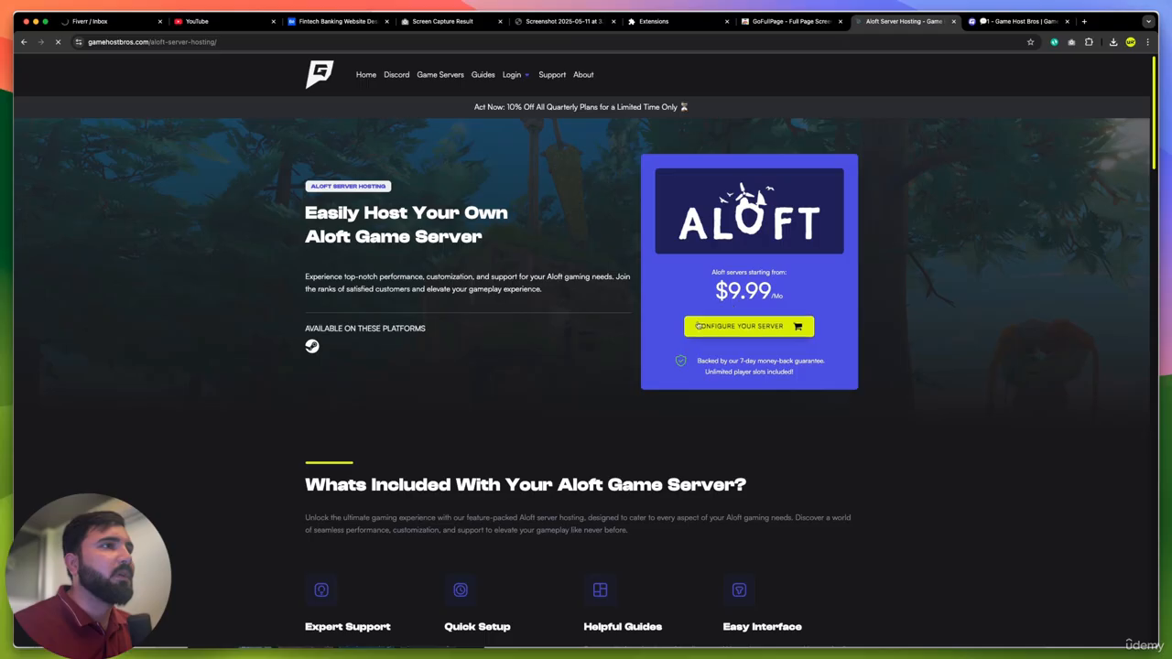
{"action": "scroll", "coordinate": [795, 331], "scroll_direction": "down", "scroll_amount": 3}
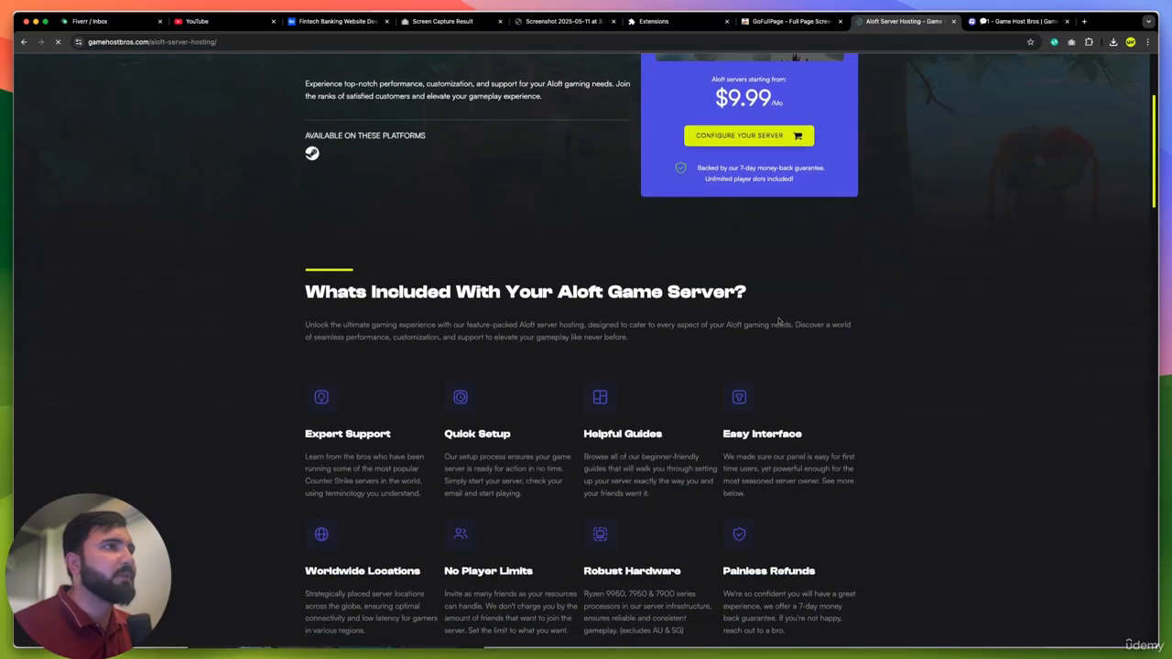
{"action": "scroll", "coordinate": [735, 258], "scroll_direction": "down", "scroll_amount": 5}
{"action": "scroll", "coordinate": [735, 258], "scroll_direction": "up", "scroll_amount": 7}
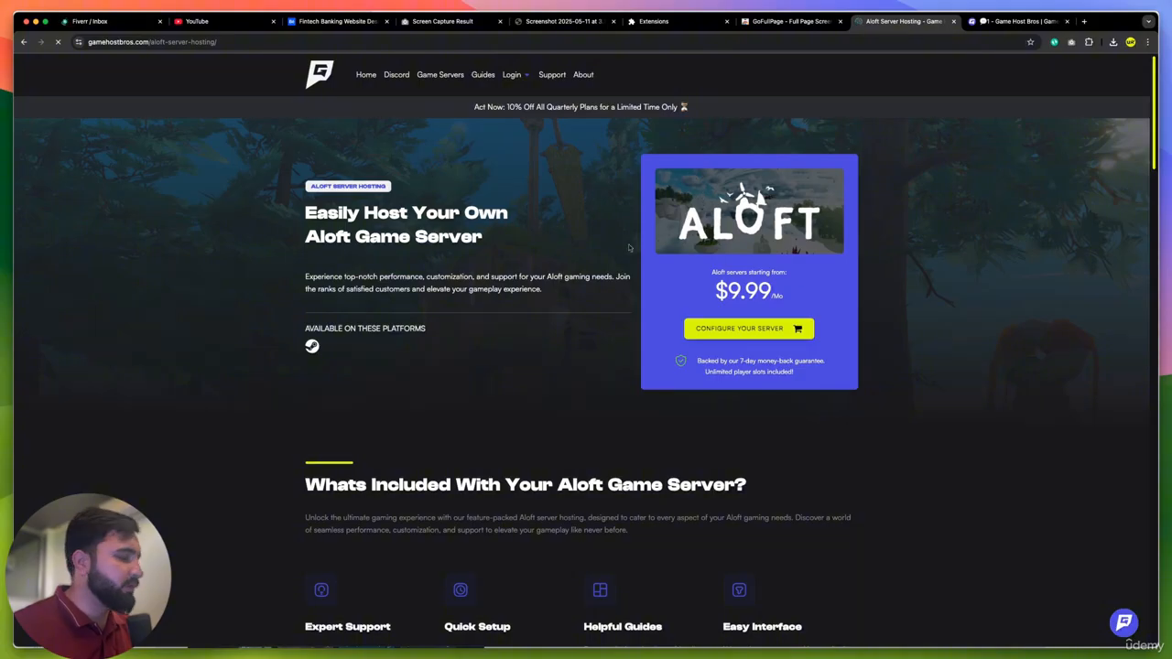
- Return to the Figma design and inspect the Sport header's icon group and the Explore Now button
{"action": "key", "text": "super+Tab"}
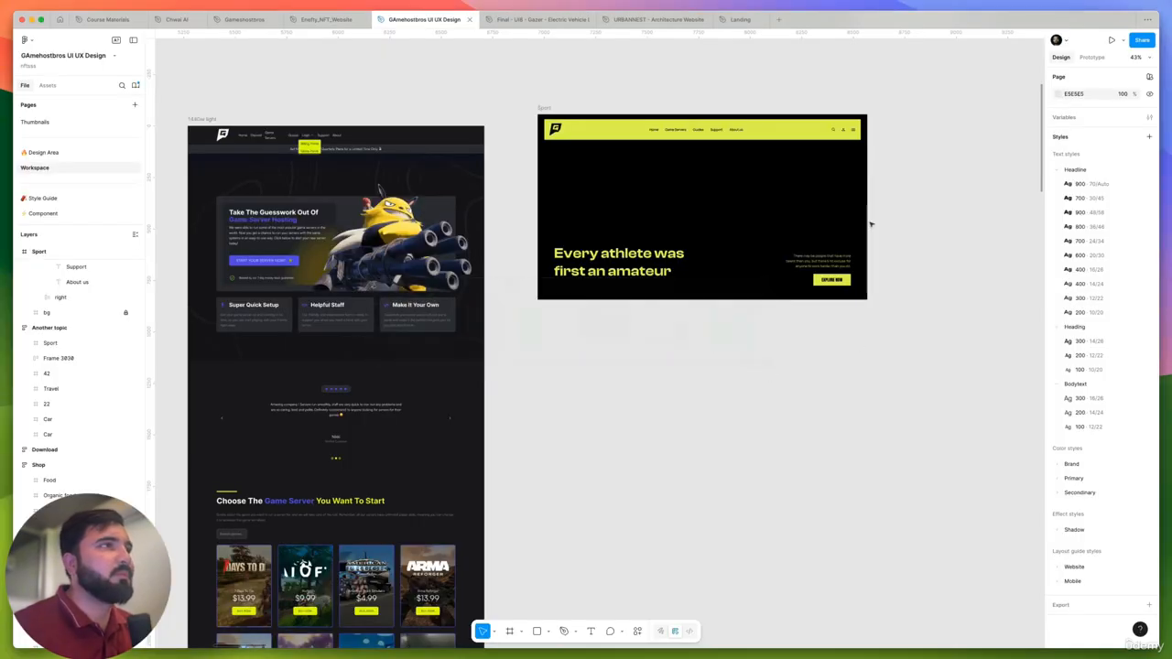
{"action": "scroll", "coordinate": [844, 127], "scroll_direction": "up", "scroll_amount": 5}
{"action": "double_click", "coordinate": [842, 137]}
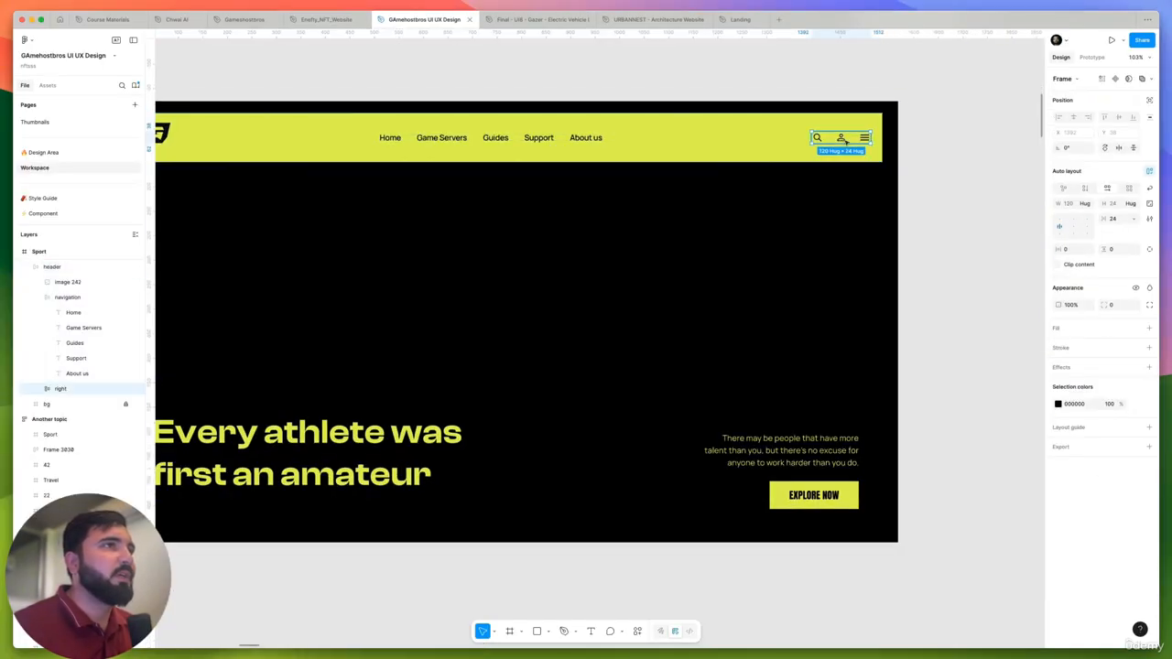
{"action": "left_click", "coordinate": [858, 165]}
{"action": "scroll", "coordinate": [858, 166], "scroll_direction": "down", "scroll_amount": 3}
{"action": "scroll", "coordinate": [836, 142], "scroll_direction": "up", "scroll_amount": 1}
{"action": "double_click", "coordinate": [836, 142]}
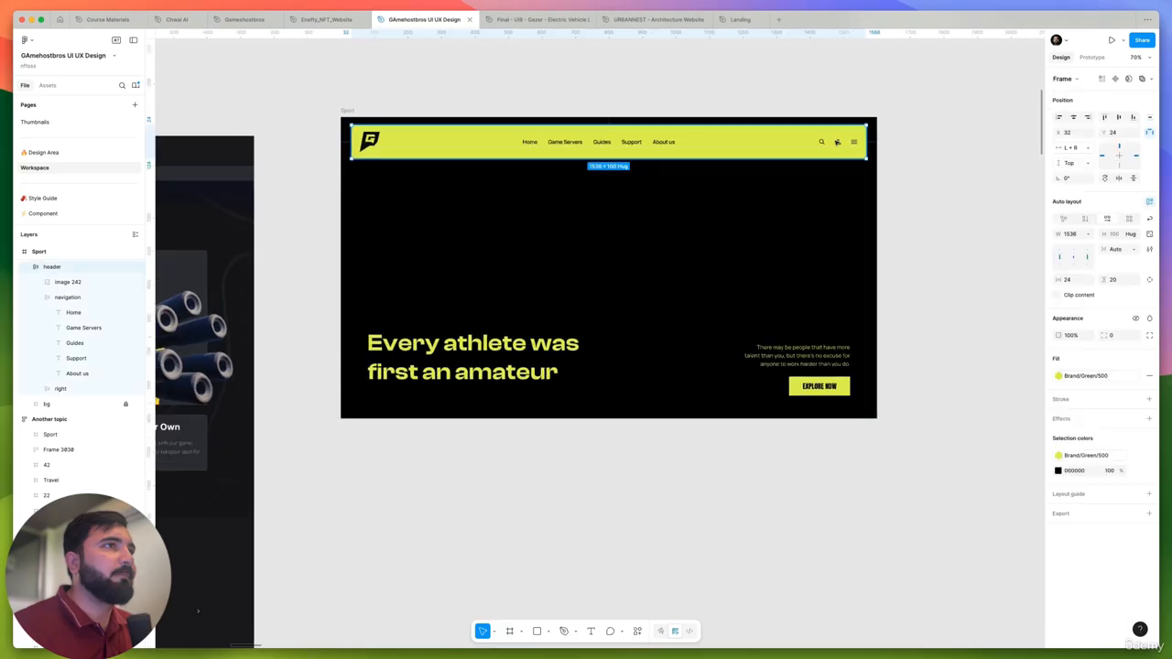
{"action": "double_click", "coordinate": [818, 385]}
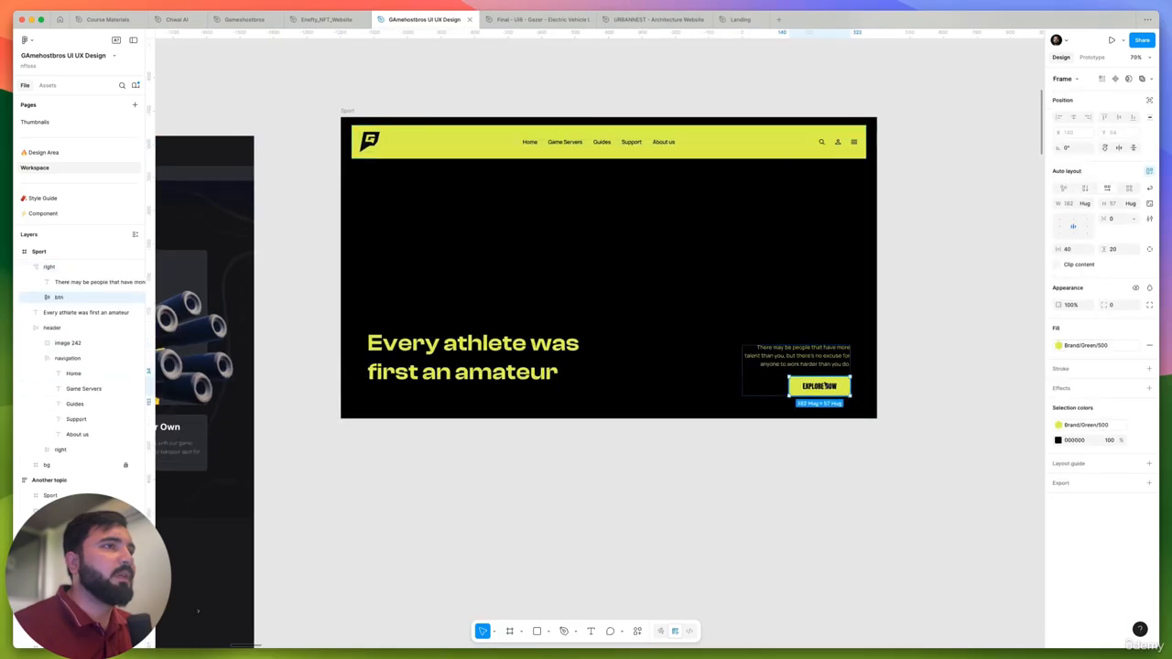
- Copy the small, enabled primary button with the icon on its left from the Component page
{"action": "scroll", "coordinate": [819, 384], "scroll_direction": "down", "scroll_amount": 2}
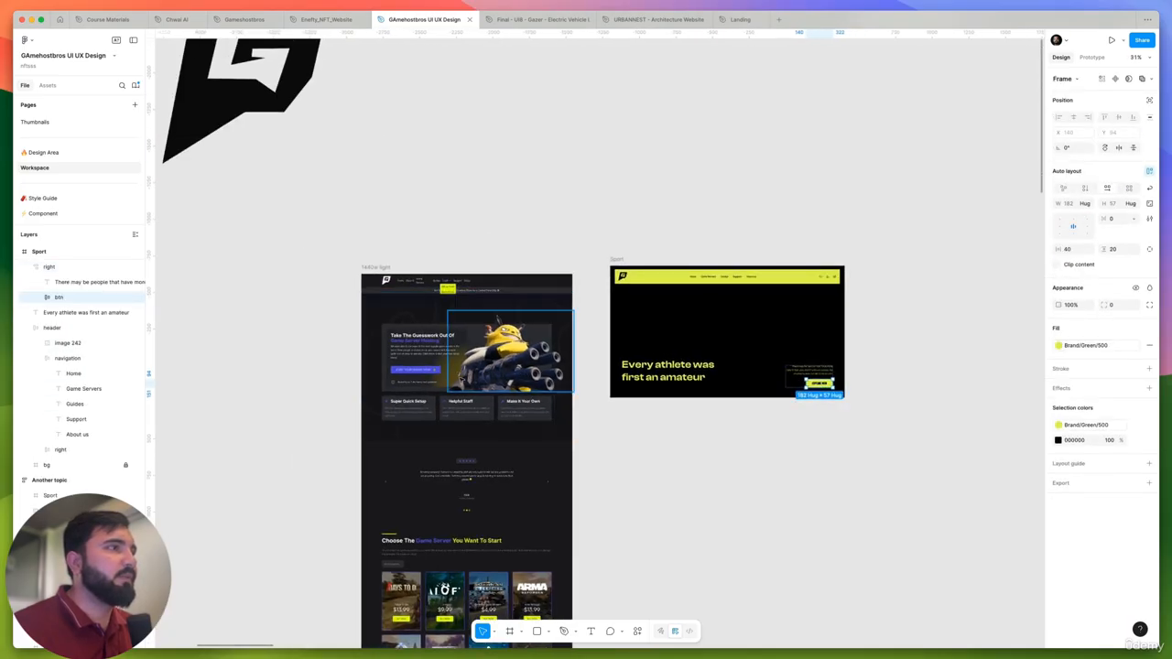
{"action": "scroll", "coordinate": [477, 367], "scroll_direction": "down", "scroll_amount": 5}
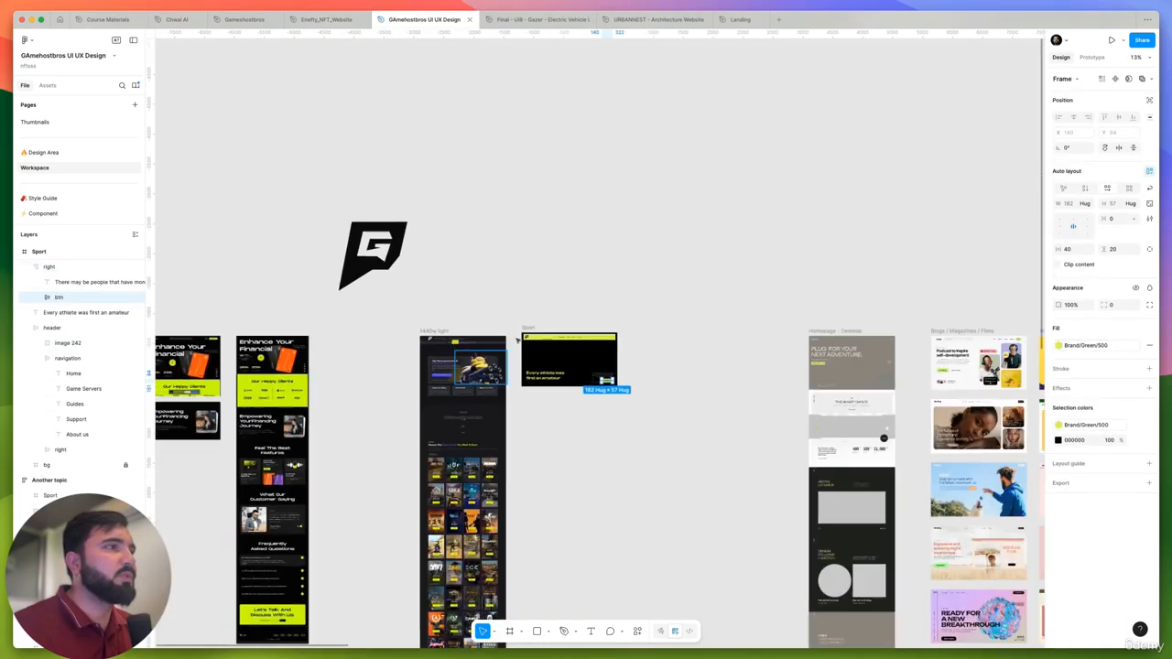
{"action": "left_click", "coordinate": [50, 199]}
{"action": "left_click", "coordinate": [43, 212]}
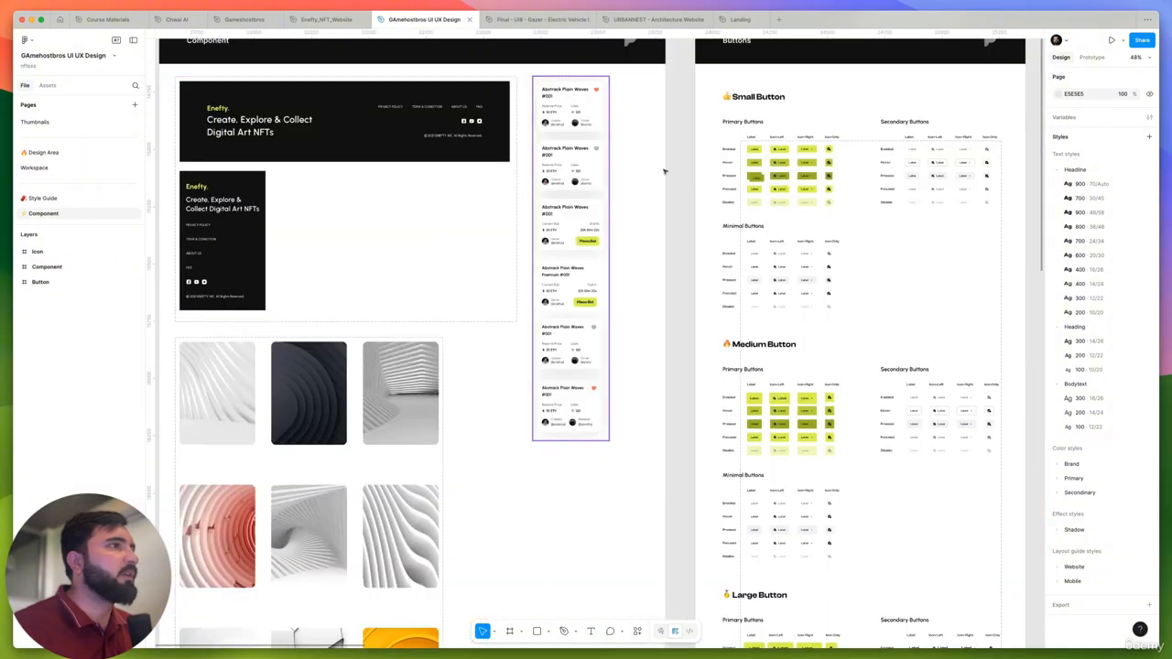
{"action": "scroll", "coordinate": [751, 148], "scroll_direction": "up", "scroll_amount": 5}
{"action": "scroll", "coordinate": [751, 149], "scroll_direction": "up", "scroll_amount": 3}
{"action": "left_click", "coordinate": [669, 130]}
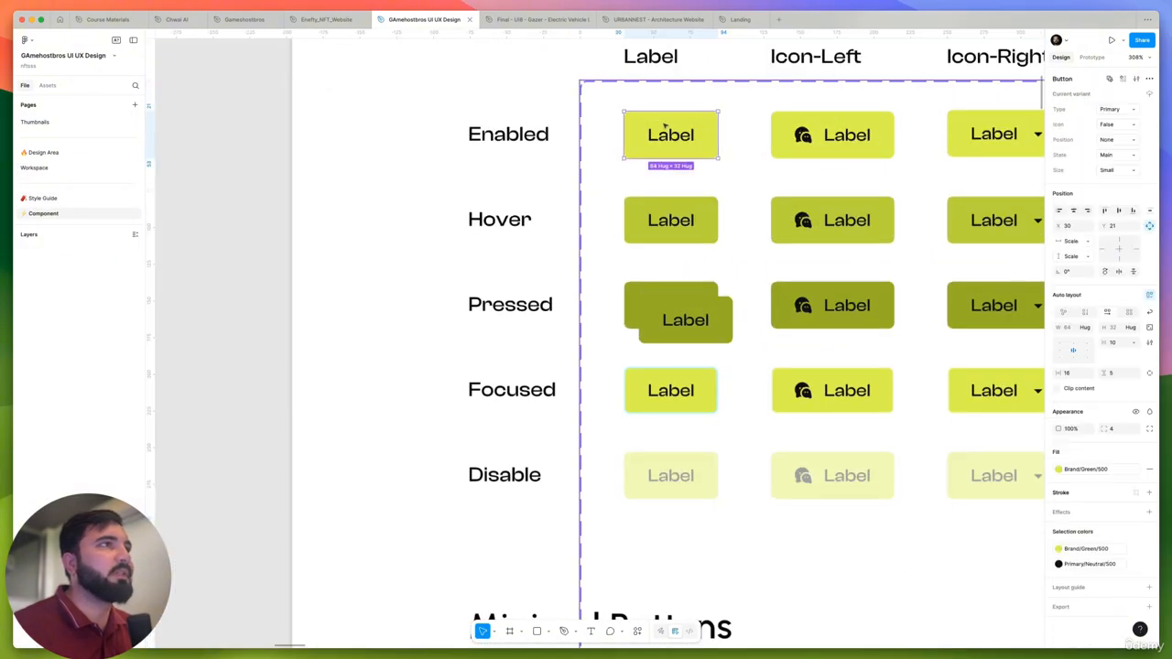
{"action": "left_click", "coordinate": [783, 141]}
{"action": "scroll", "coordinate": [779, 149], "scroll_direction": "down", "scroll_amount": 4}
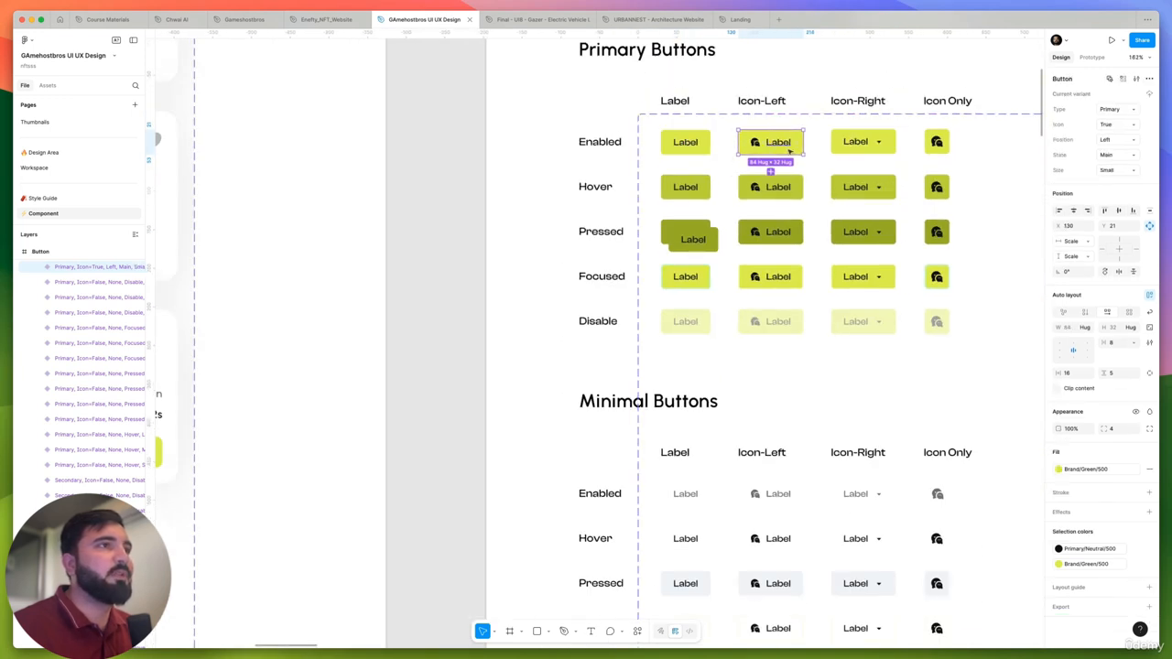
- Paste the copied button into the Sport frame's header on the Workspace page
{"action": "left_click", "coordinate": [56, 169]}
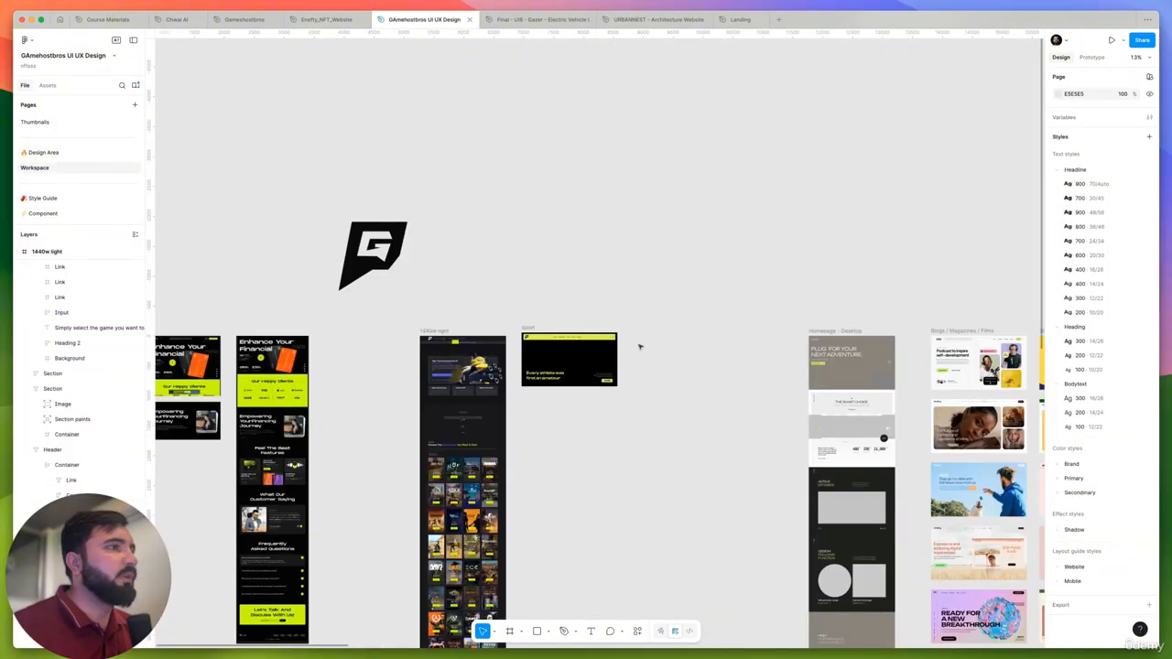
{"action": "scroll", "coordinate": [639, 347], "scroll_direction": "up", "scroll_amount": 10}
{"action": "left_click", "coordinate": [536, 336]}
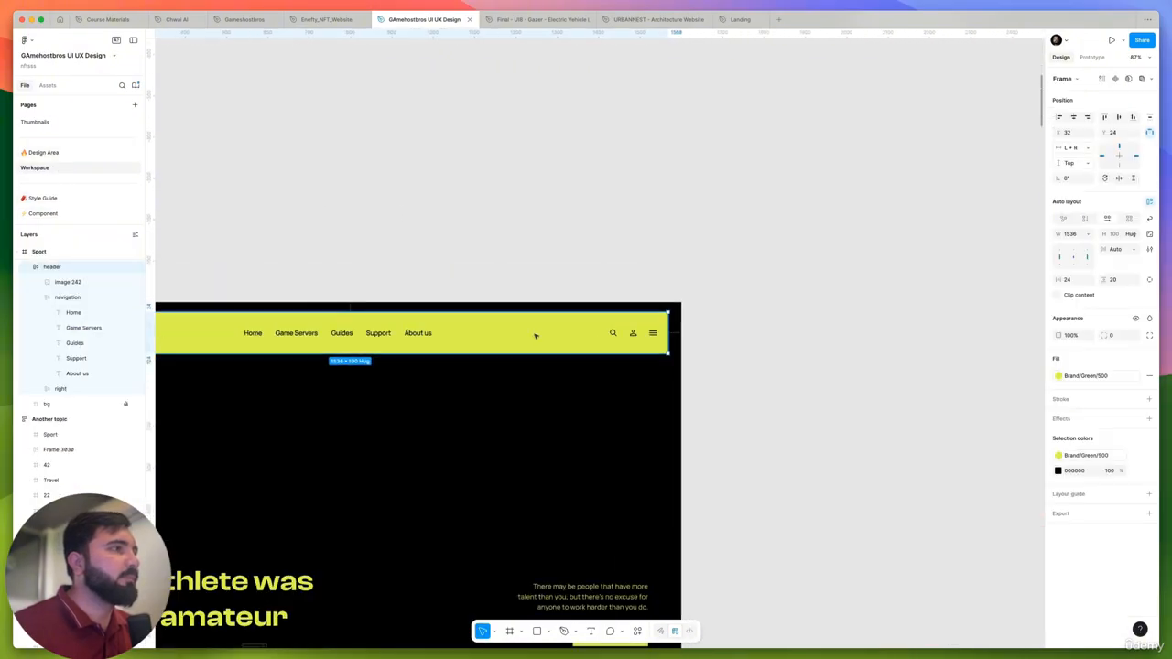
{"action": "scroll", "coordinate": [528, 334], "scroll_direction": "down", "scroll_amount": 2}
{"action": "key", "text": "ctrl+v"}
{"action": "scroll", "coordinate": [788, 306], "scroll_direction": "up", "scroll_amount": 2}
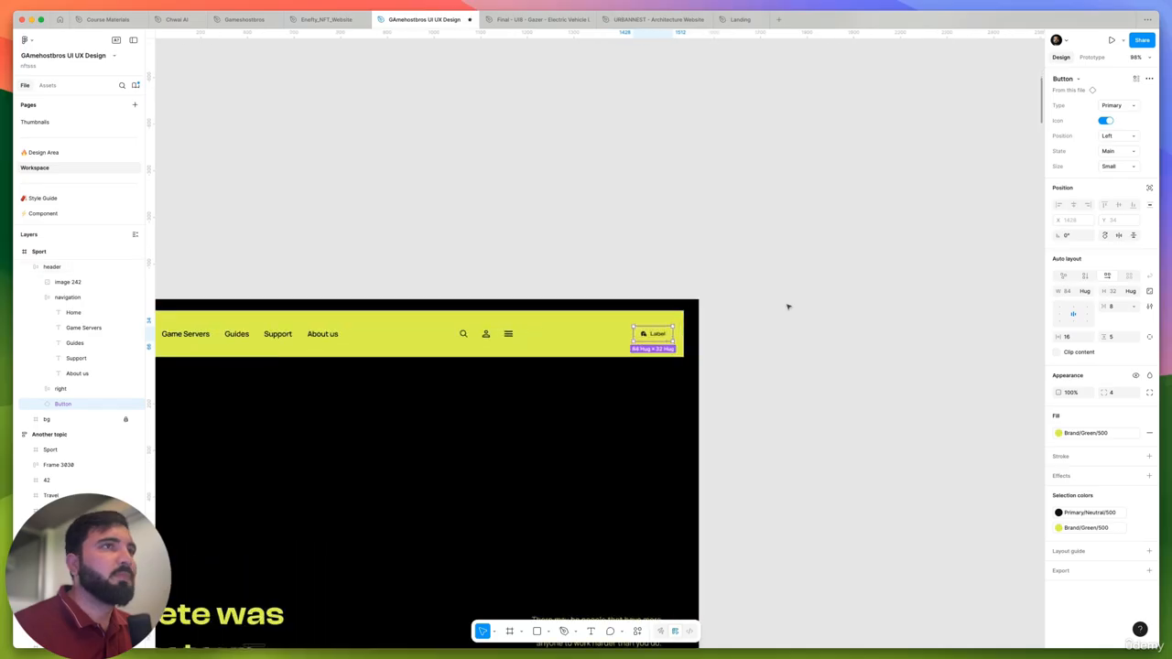
- Try the Secondary and Minimal types on the header's pasted button and return it to Primary
{"action": "left_click", "coordinate": [1121, 102]}
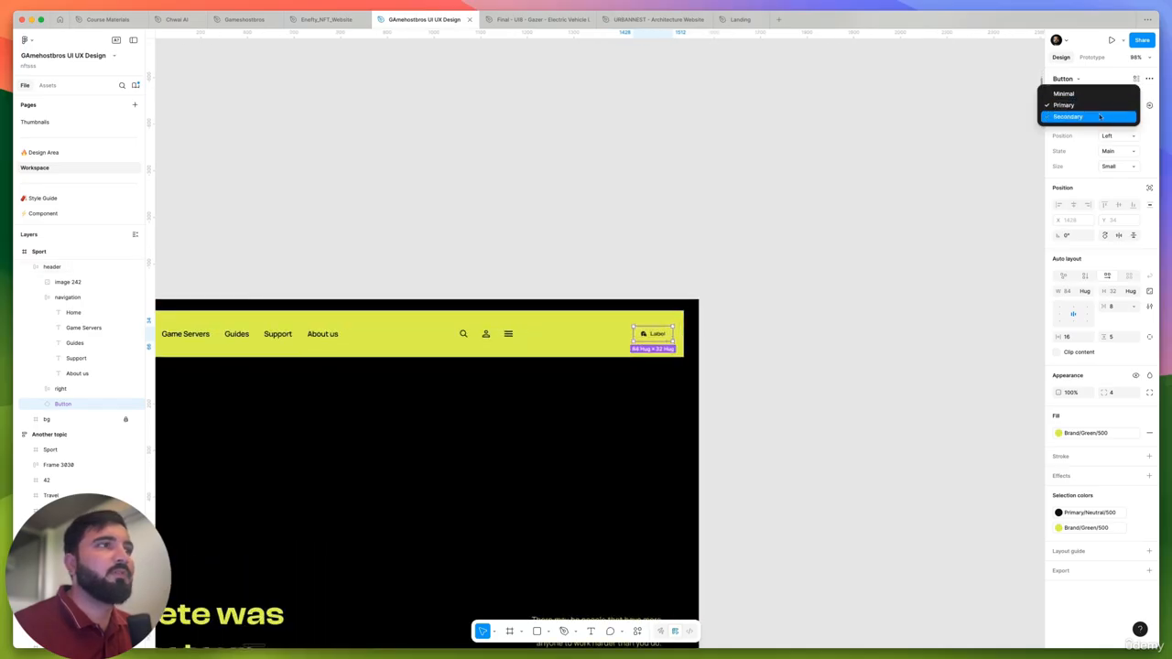
{"action": "left_click", "coordinate": [1112, 115]}
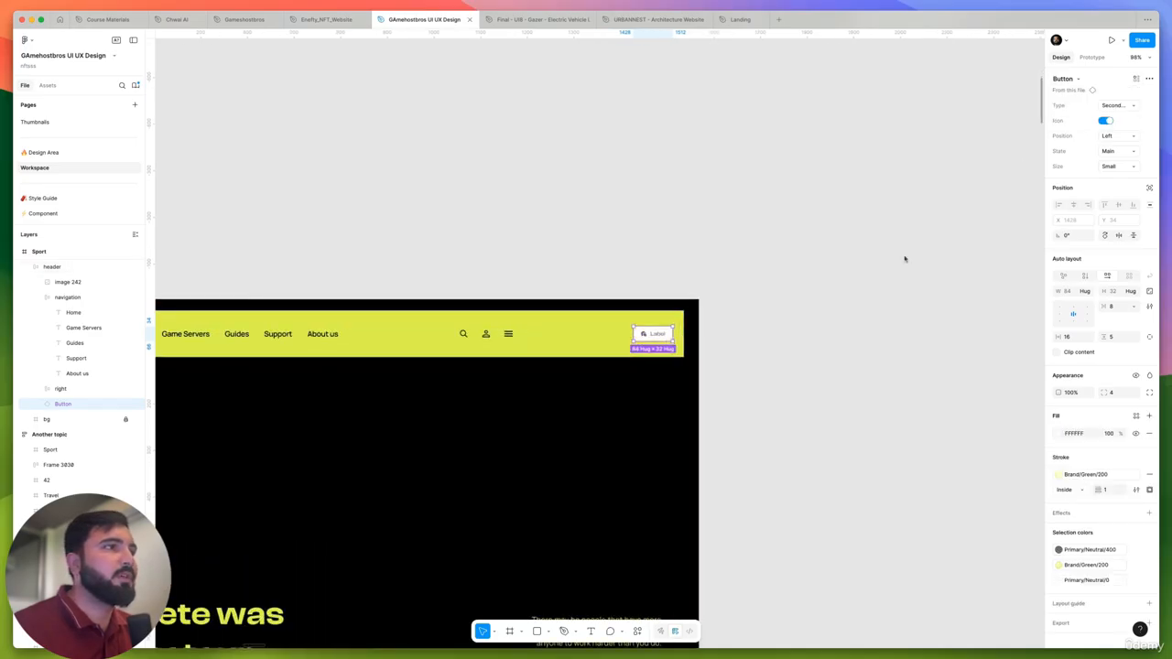
{"action": "left_click", "coordinate": [1119, 104]}
{"action": "left_click", "coordinate": [1112, 82]}
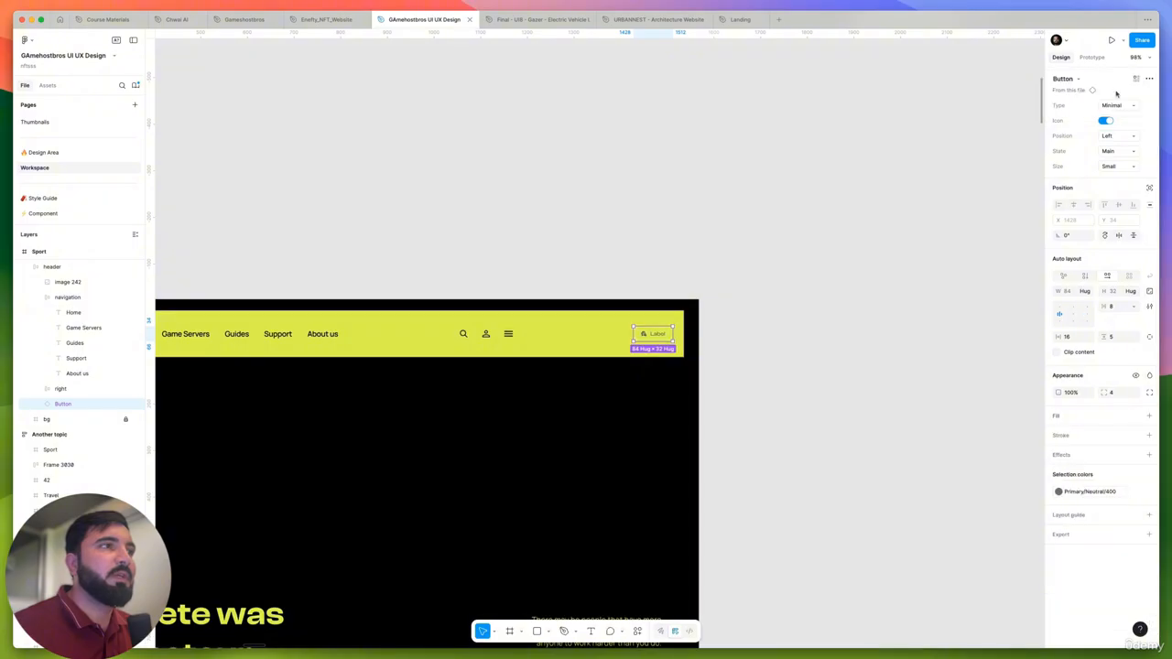
{"action": "left_click", "coordinate": [1120, 105]}
{"action": "left_click", "coordinate": [1113, 115]}
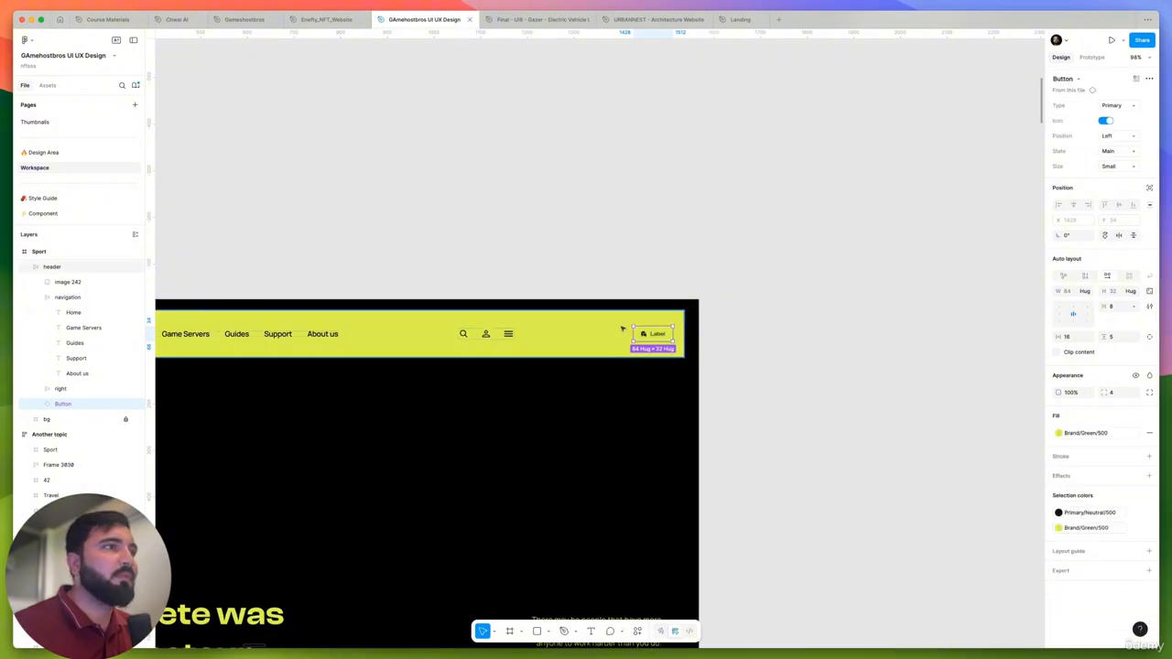
{"action": "scroll", "coordinate": [619, 329], "scroll_direction": "up", "scroll_amount": 5}
{"action": "scroll", "coordinate": [693, 344], "scroll_direction": "up", "scroll_amount": 3}
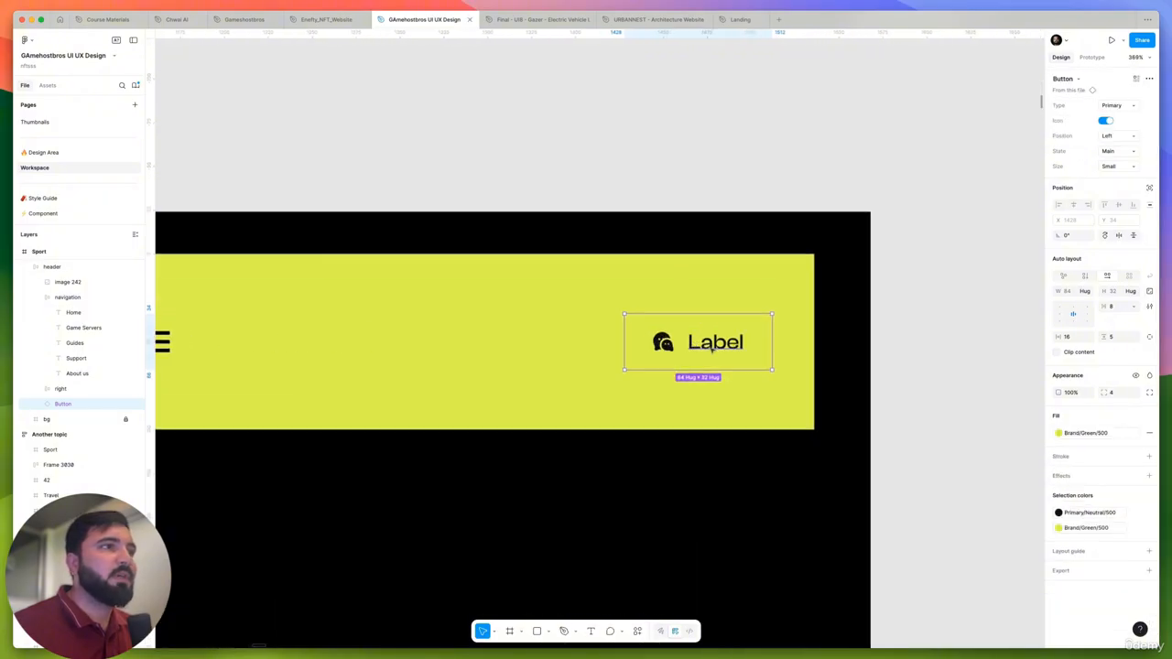
- Try Brand/Green/900 and then Primary/Neutral/900 as the header button's fill, and check its label and icon color
{"action": "left_click", "coordinate": [1080, 435]}
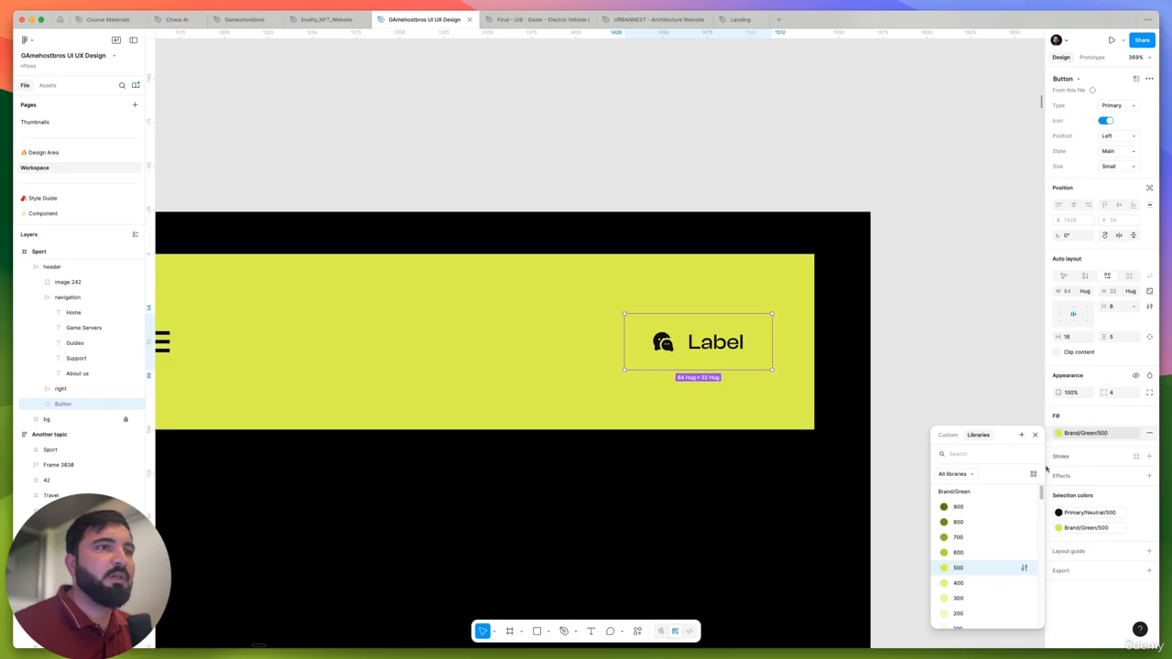
{"action": "left_click", "coordinate": [962, 507]}
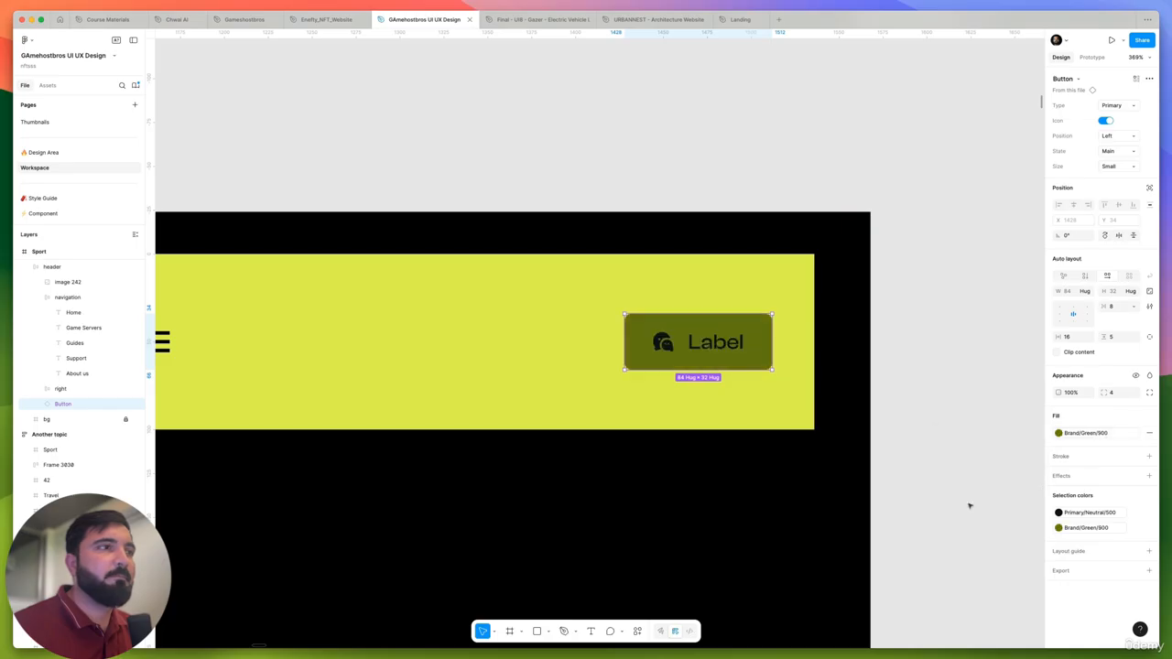
{"action": "left_click", "coordinate": [1105, 437]}
{"action": "scroll", "coordinate": [997, 516], "scroll_direction": "down", "scroll_amount": 2}
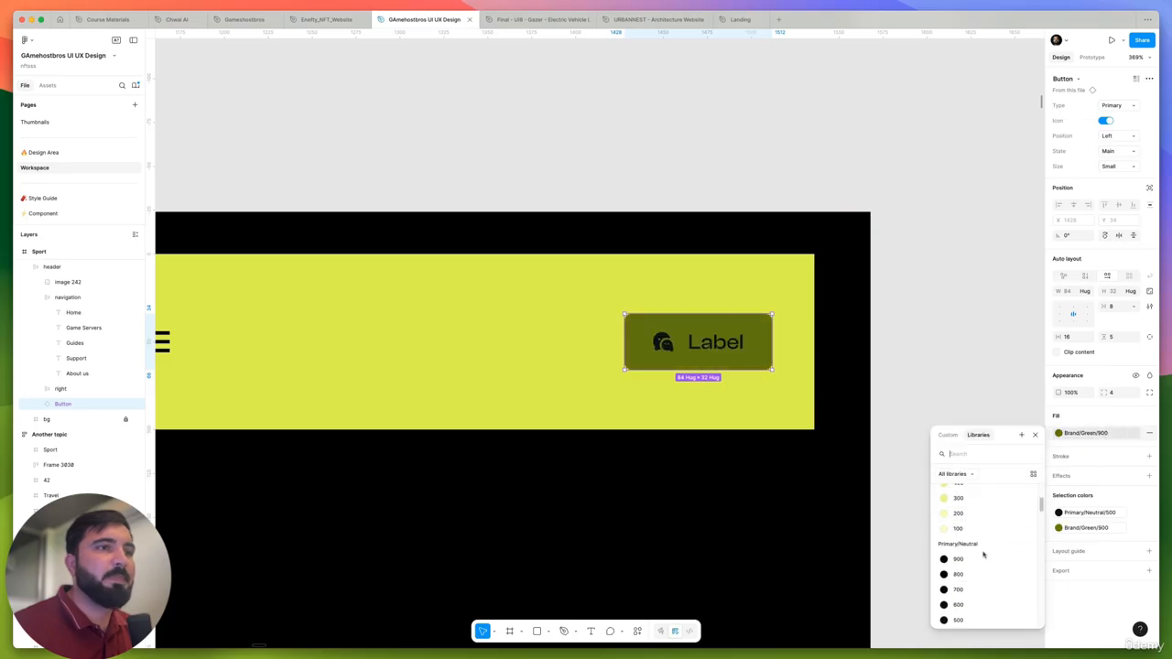
{"action": "left_click", "coordinate": [982, 557]}
{"action": "double_click", "coordinate": [723, 353]}
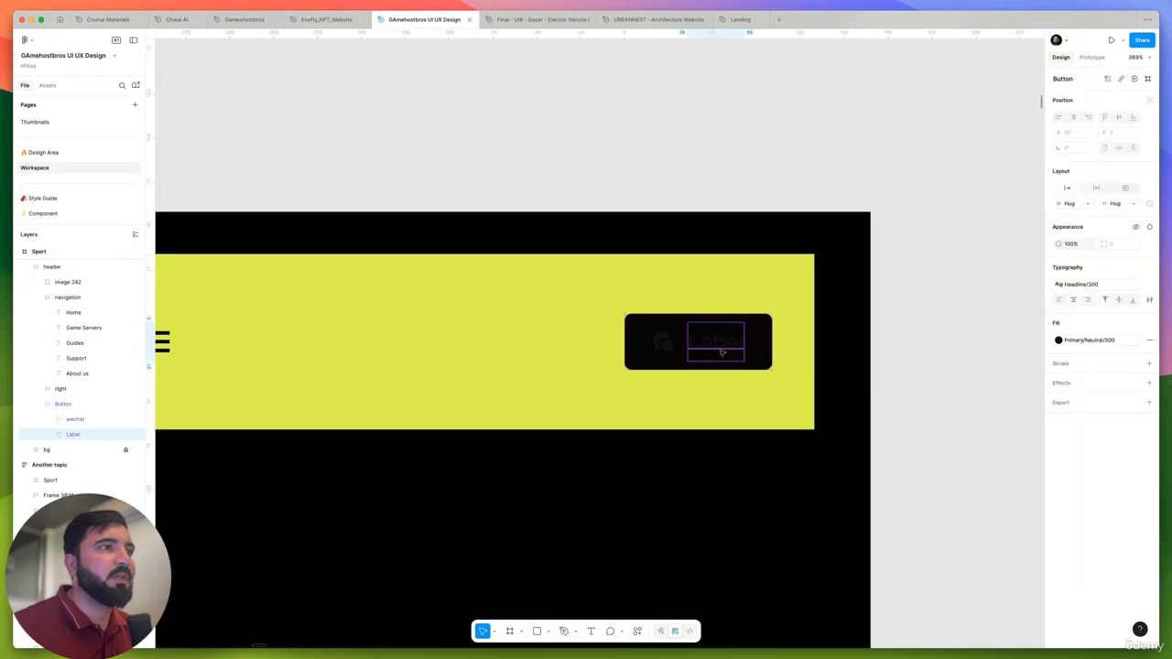
{"action": "left_click", "coordinate": [662, 343], "text": "shift"}
{"action": "left_click", "coordinate": [1102, 445]}
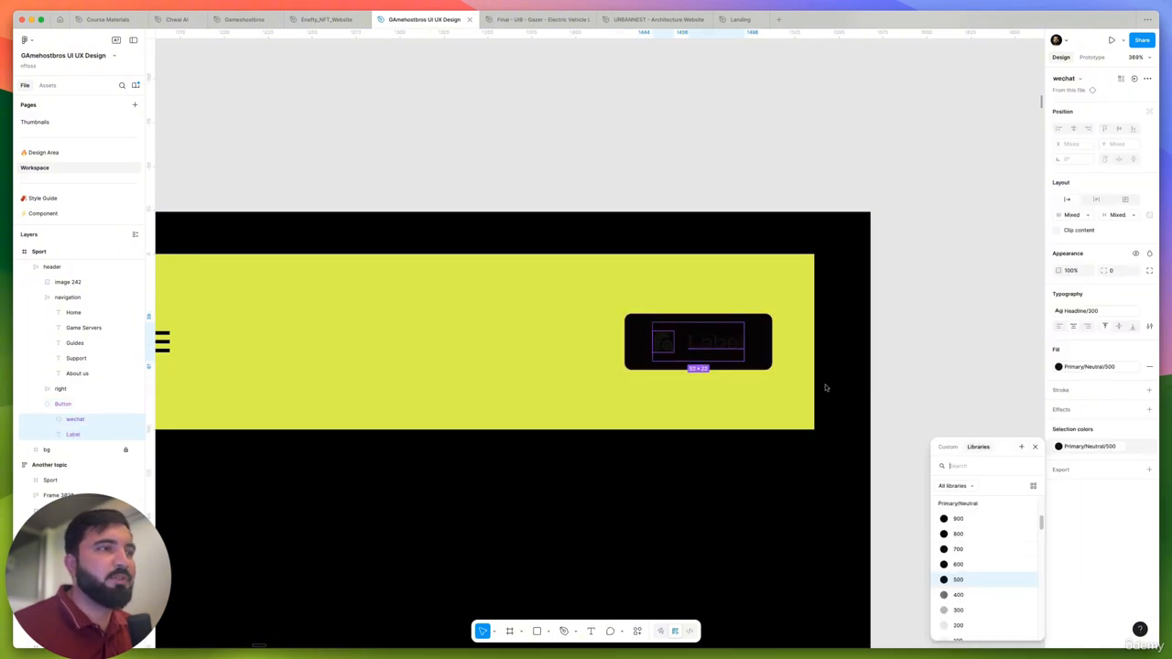
{"action": "left_click", "coordinate": [949, 303]}
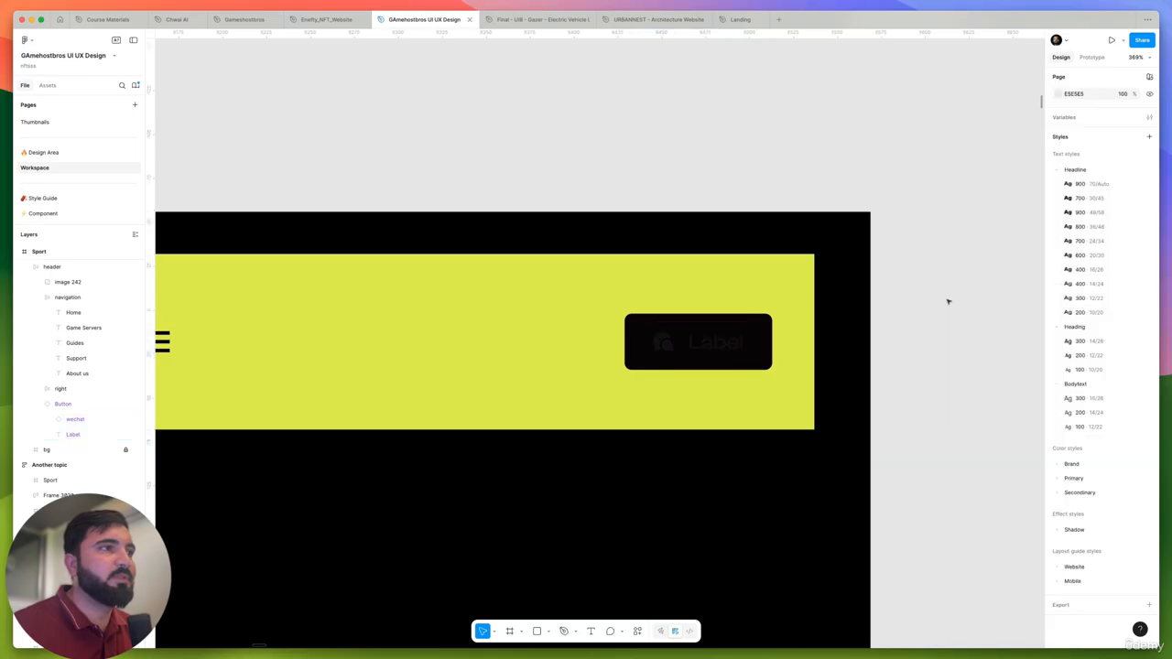
- Undo the trial color changes on the header button
{"action": "key", "text": "super+z"}
{"action": "key", "text": "super+z"}
{"action": "key", "text": "super+z"}
{"action": "key", "text": "super+z"}
{"action": "key", "text": "super+z"}
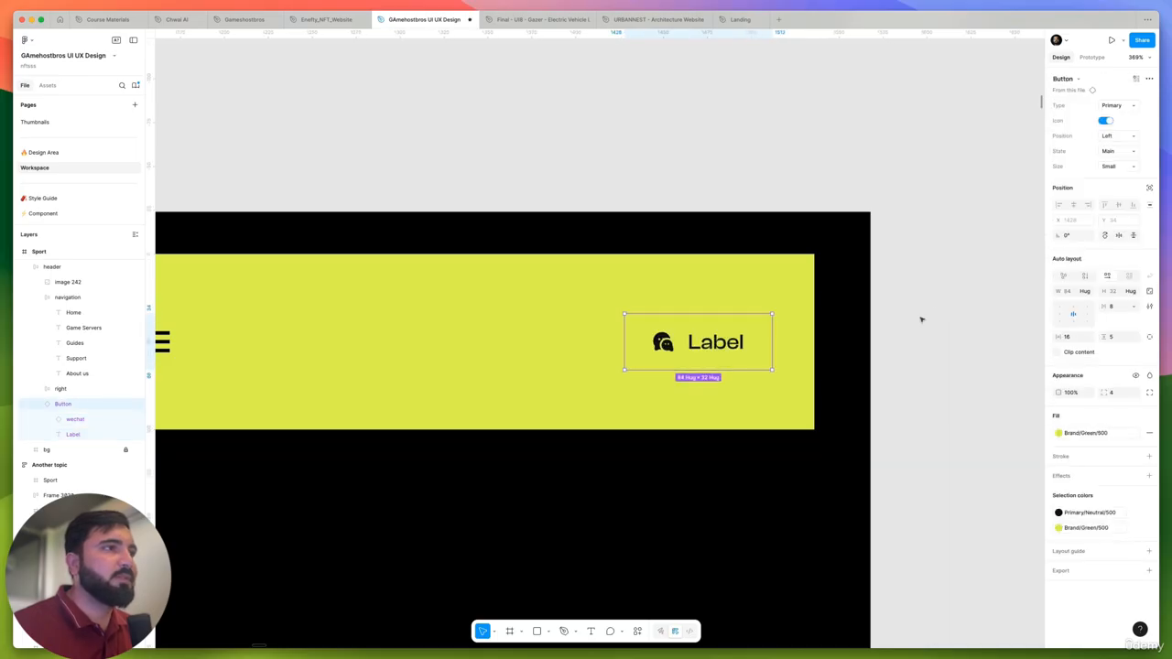
- Go to the header button's main component and select the small, enabled Secondary button with only a label
{"action": "right_click", "coordinate": [768, 354]}
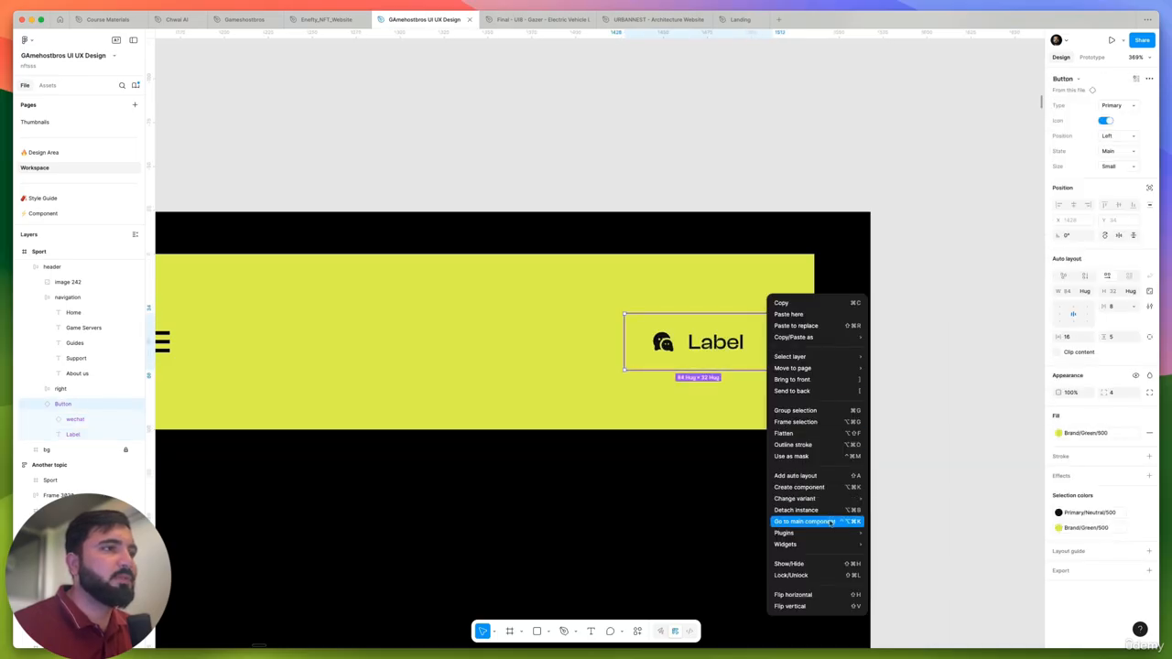
{"action": "left_click", "coordinate": [831, 521]}
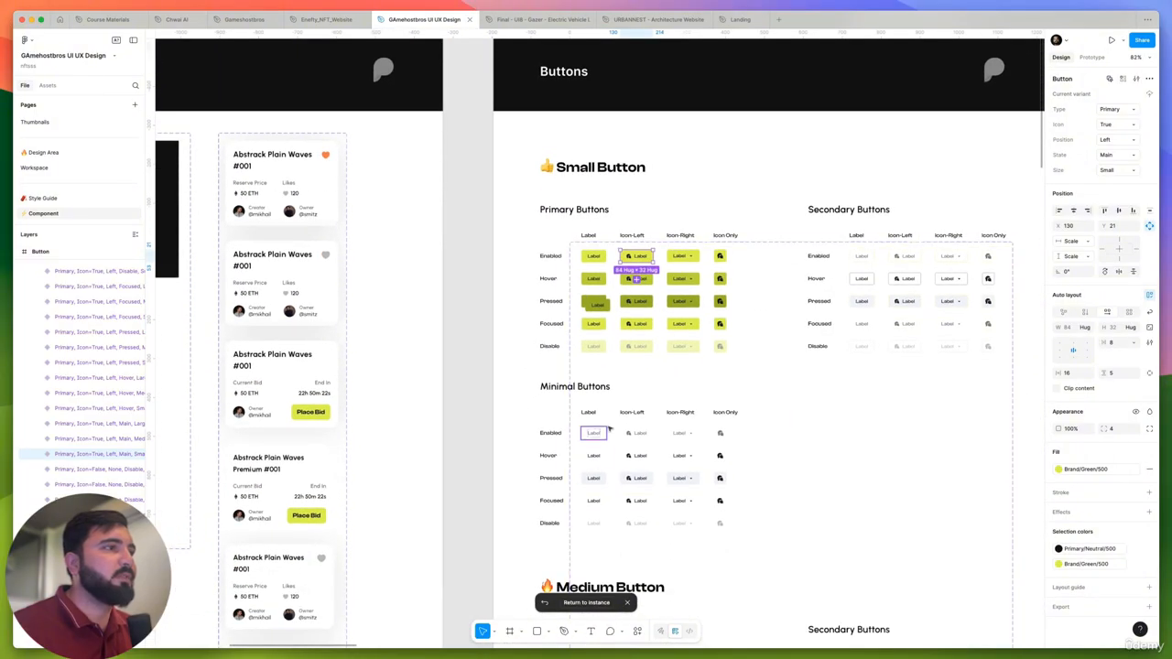
{"action": "scroll", "coordinate": [865, 261], "scroll_direction": "up", "scroll_amount": 5}
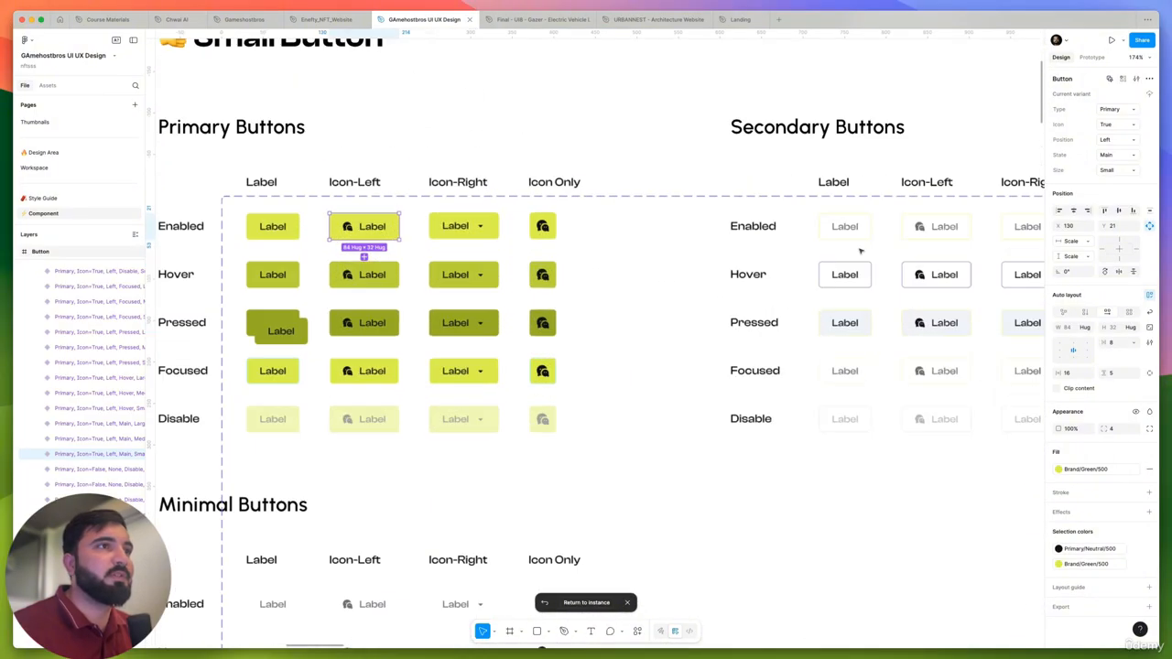
{"action": "left_click", "coordinate": [858, 226]}
{"action": "scroll", "coordinate": [858, 226], "scroll_direction": "right", "scroll_amount": 5}
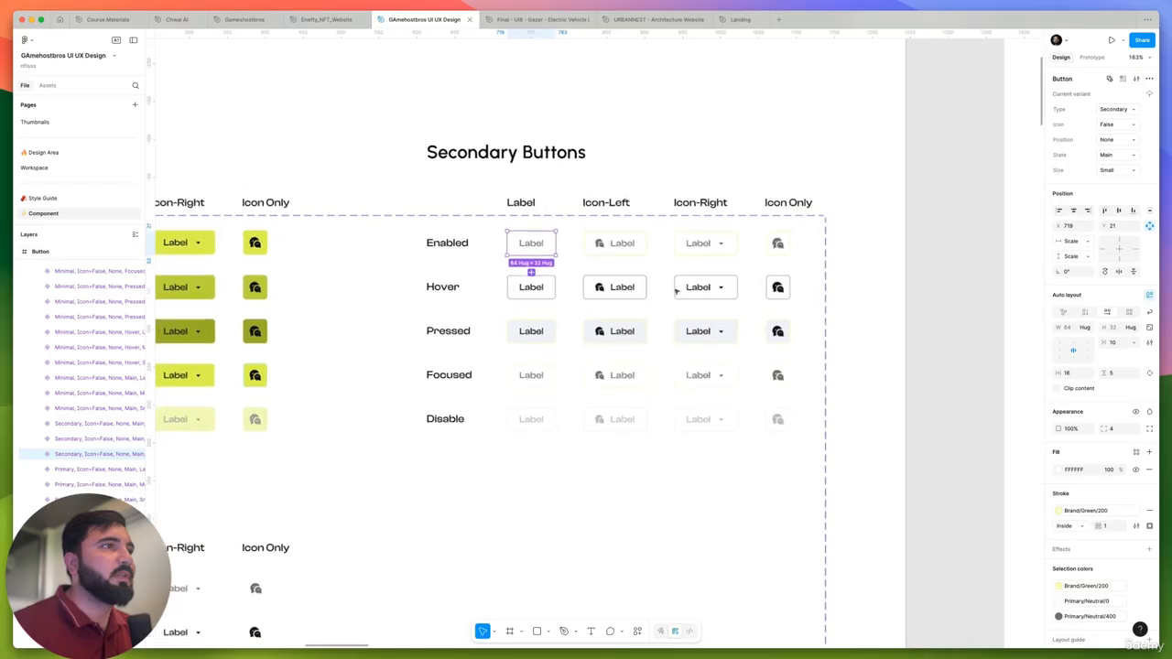
- Select the small Secondary buttons except the enabled label-only one and replace their Primary/Neutral/0 color with Primary/Neutral/900
{"action": "left_click_drag", "start_coordinate": [877, 212], "coordinate": [587, 296]}
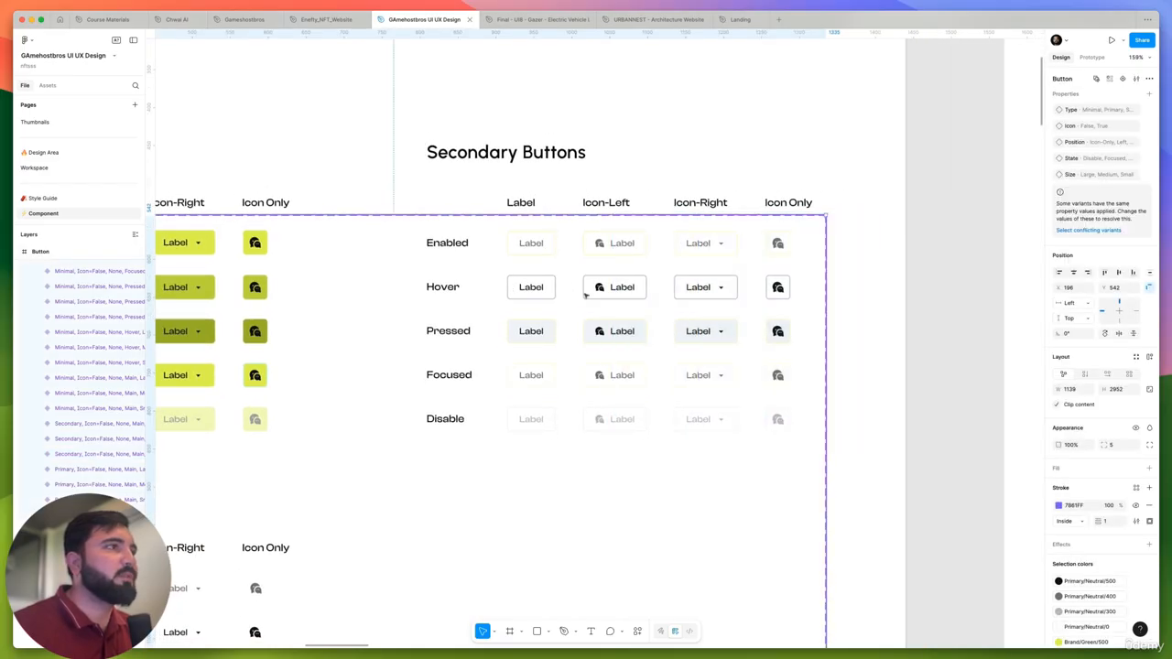
{"action": "left_click", "coordinate": [520, 248]}
{"action": "left_click_drag", "start_coordinate": [866, 229], "coordinate": [505, 452]}
{"action": "scroll", "coordinate": [1099, 477], "scroll_direction": "down", "scroll_amount": 2}
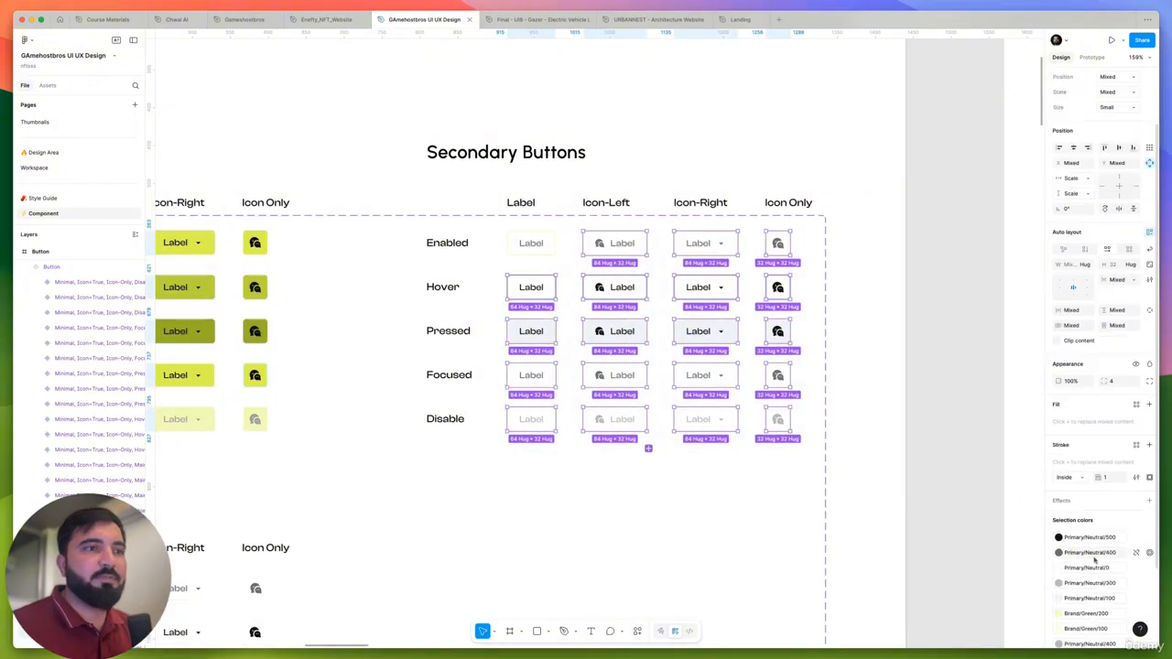
{"action": "scroll", "coordinate": [1095, 559], "scroll_direction": "down", "scroll_amount": 2}
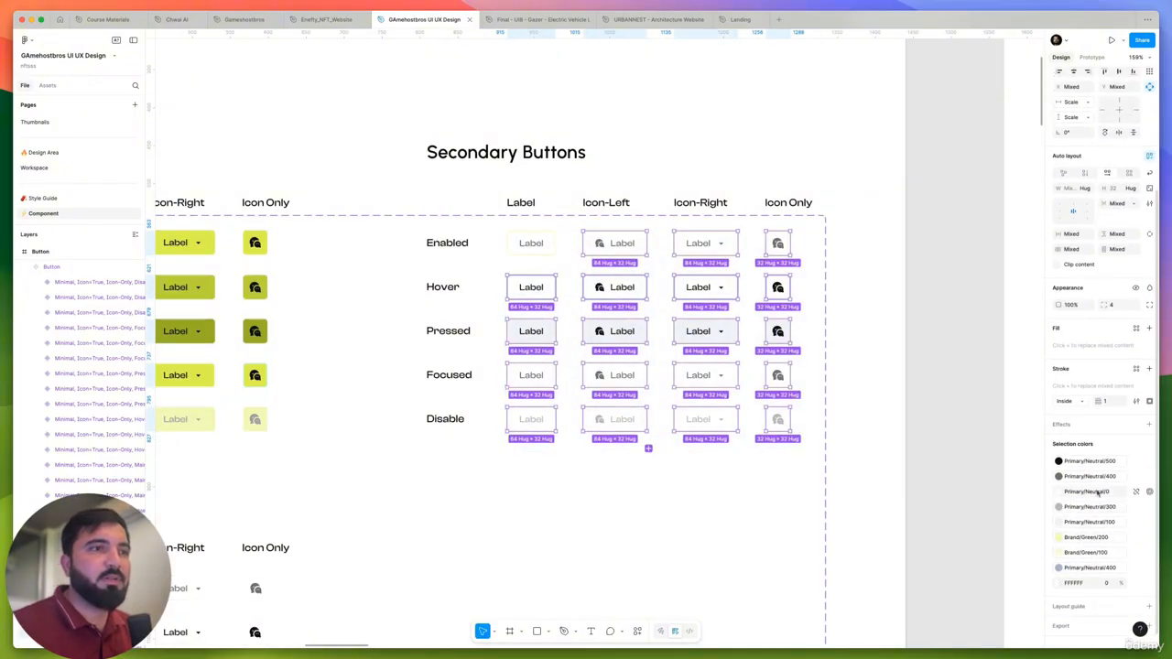
{"action": "left_click", "coordinate": [1099, 493]}
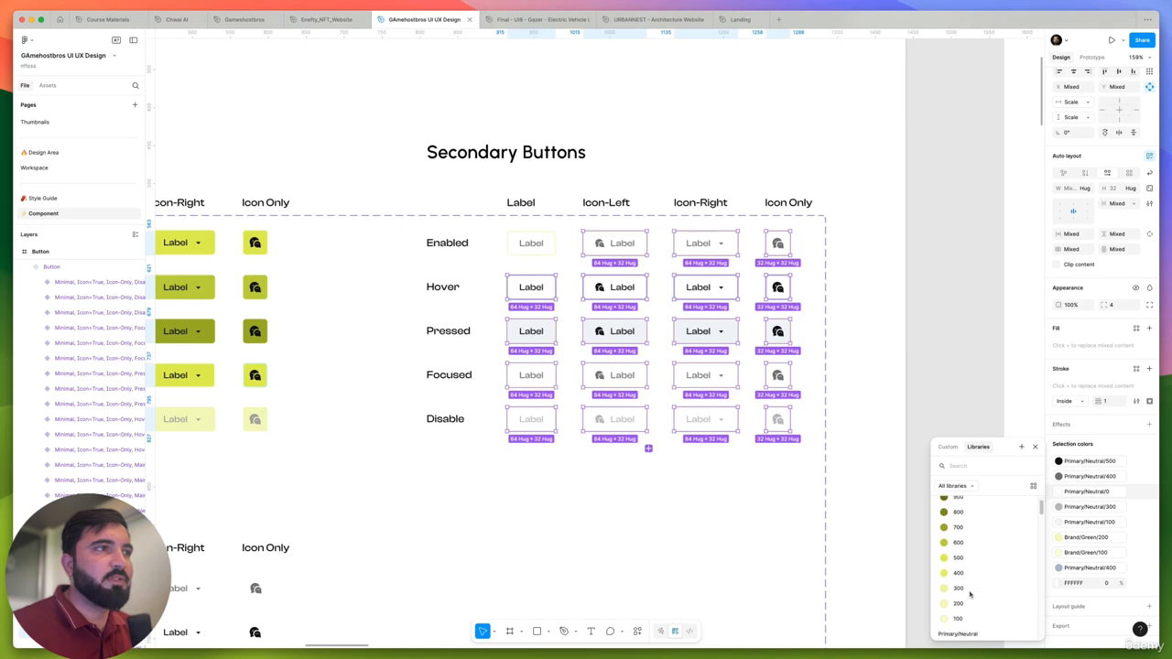
{"action": "scroll", "coordinate": [970, 594], "scroll_direction": "down", "scroll_amount": 2}
{"action": "left_click", "coordinate": [970, 593]}
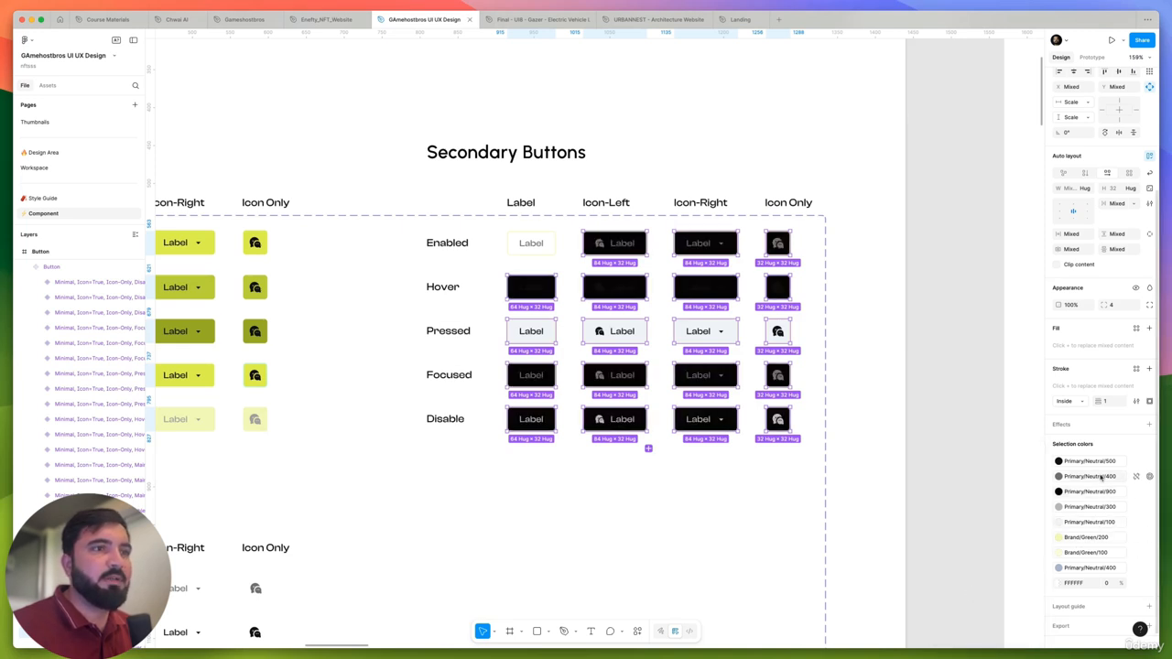
- Replace the Primary/Neutral/500 color in the selected Secondary buttons with Primary/Neutral/0
{"action": "left_click", "coordinate": [1104, 463]}
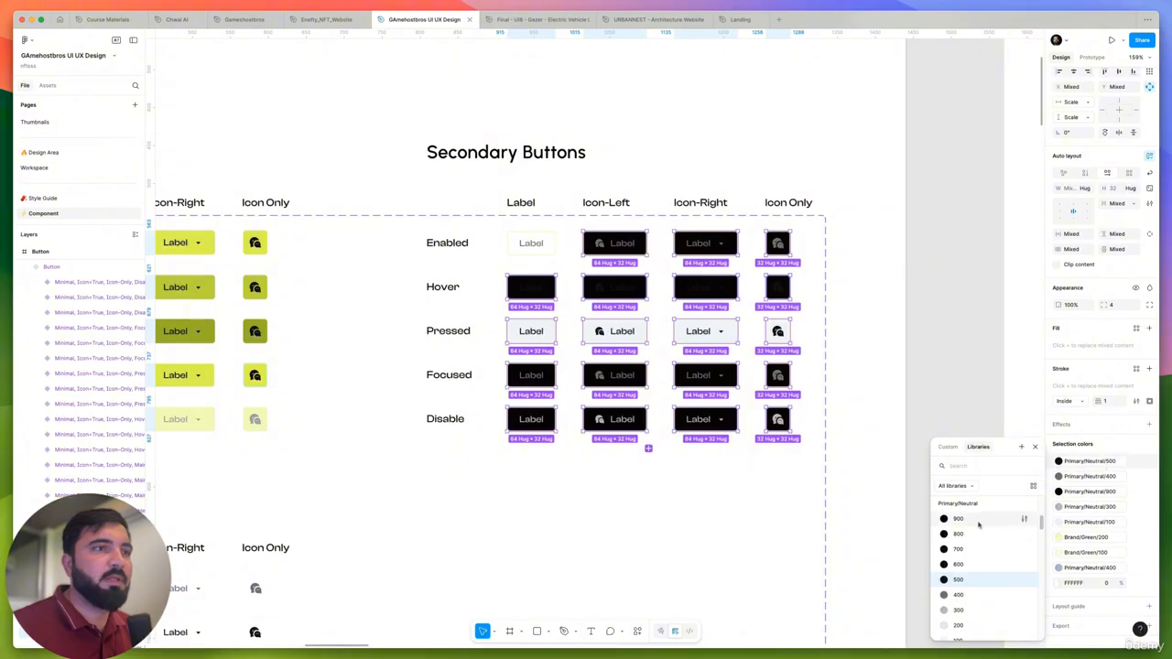
{"action": "scroll", "coordinate": [971, 550], "scroll_direction": "down", "scroll_amount": 3}
{"action": "left_click", "coordinate": [965, 547]}
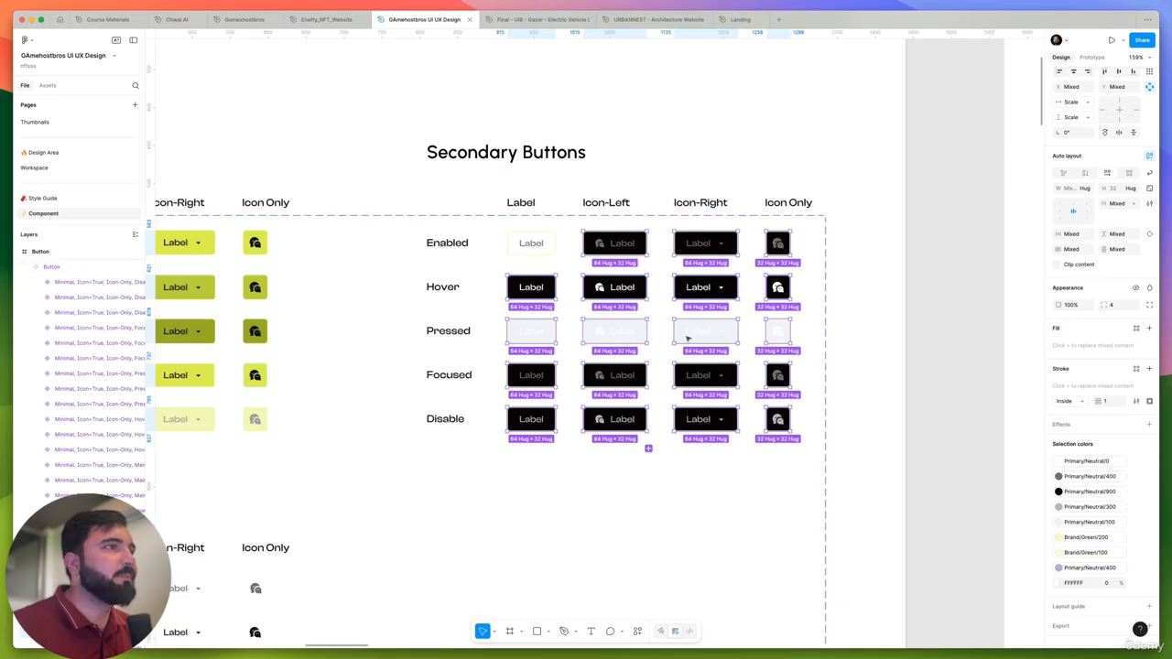
- Set the fill of the enabled, label-only Secondary button to Primary/Neutral/900
{"action": "scroll", "coordinate": [556, 236], "scroll_direction": "up", "scroll_amount": 5}
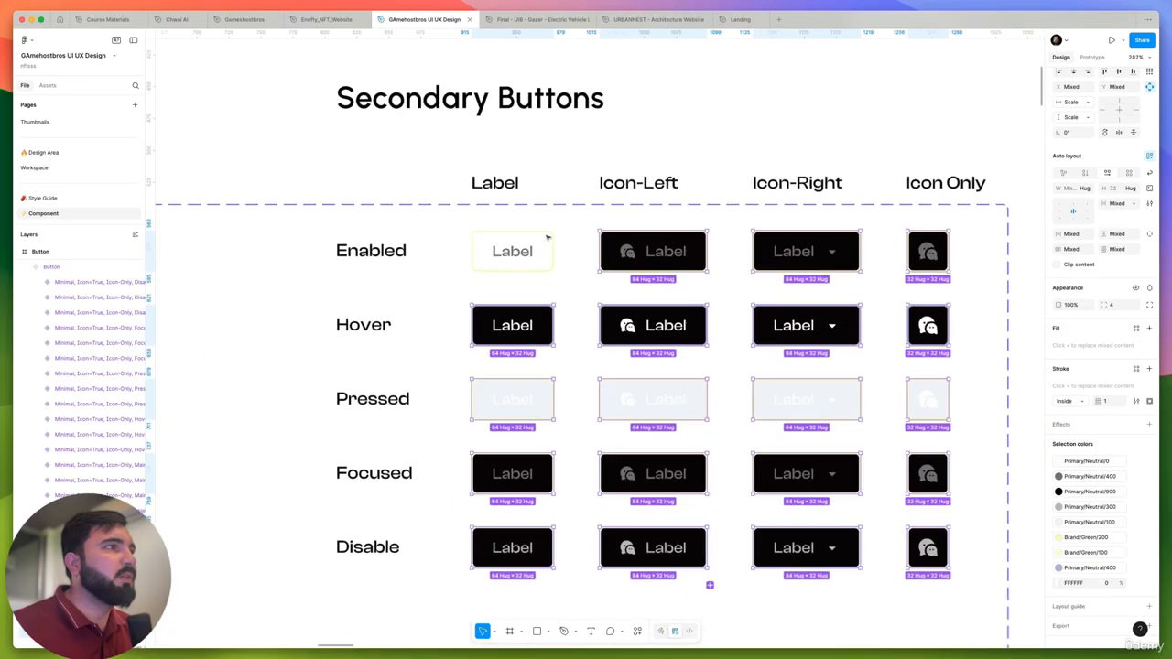
{"action": "left_click", "coordinate": [521, 251]}
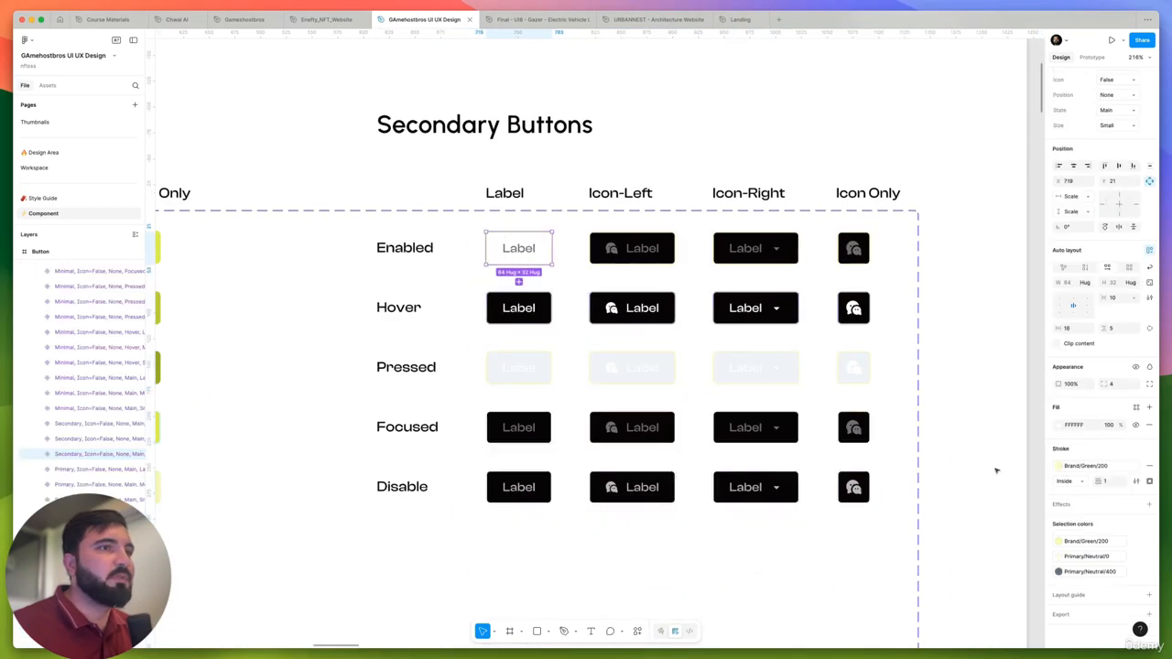
{"action": "left_click", "coordinate": [1090, 556]}
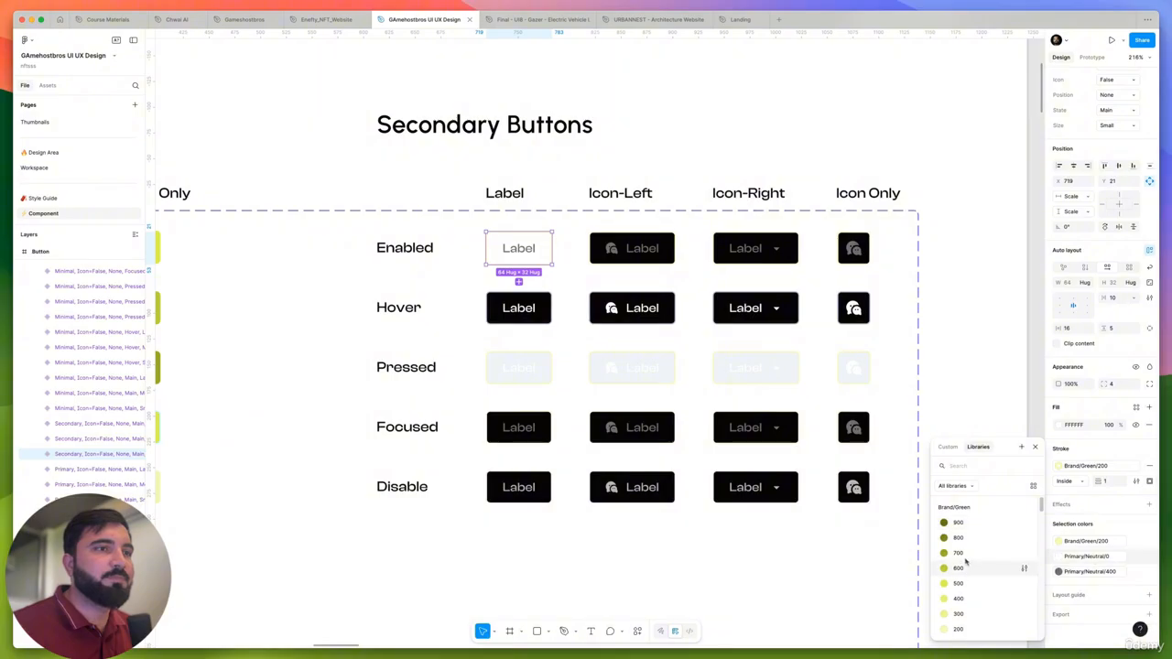
{"action": "scroll", "coordinate": [969, 576], "scroll_direction": "up", "scroll_amount": 3}
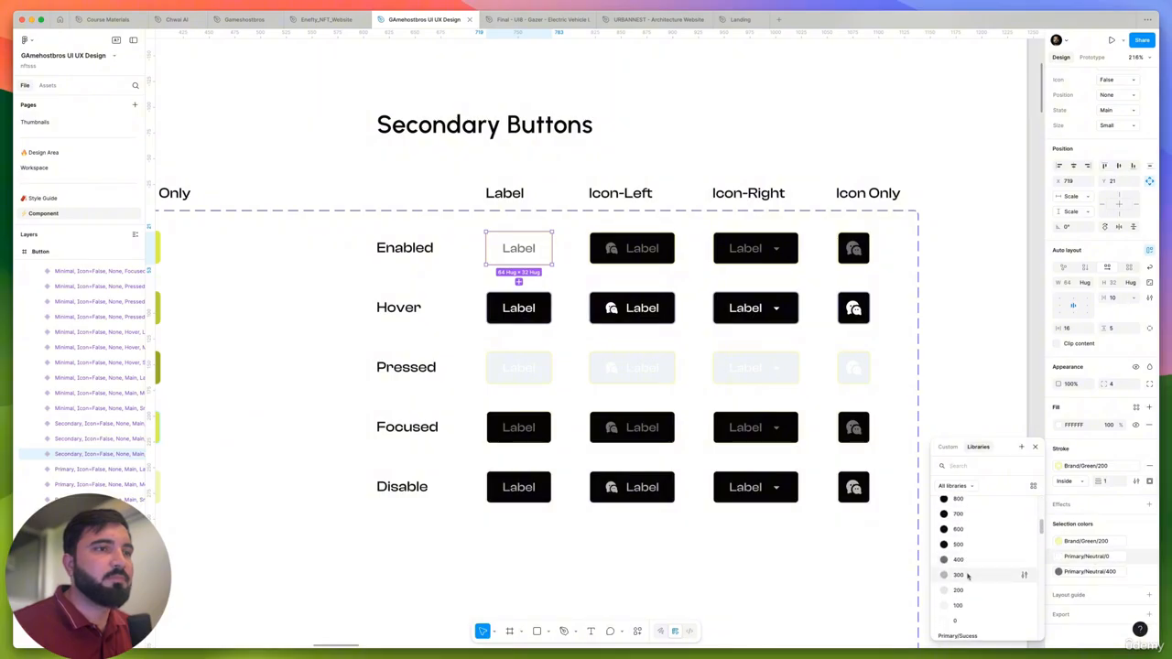
{"action": "left_click", "coordinate": [958, 571]}
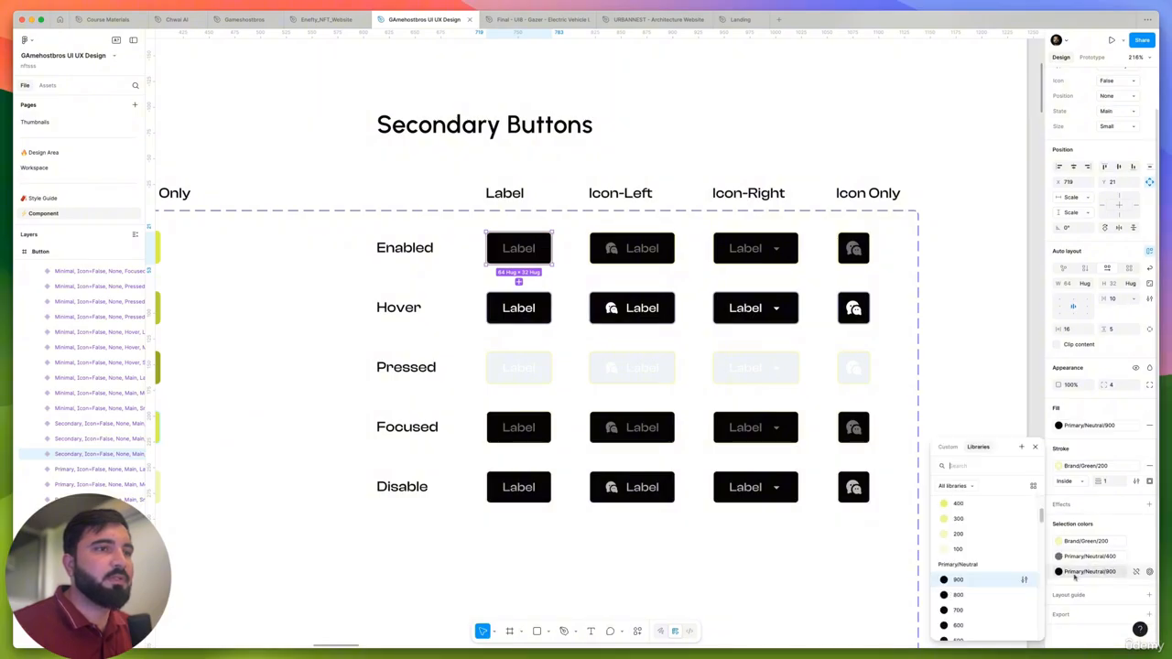
- Try Primary/Neutral/0 as the enabled label-only Secondary button's fill and undo it
{"action": "scroll", "coordinate": [969, 573], "scroll_direction": "down", "scroll_amount": 3}
{"action": "left_click", "coordinate": [968, 556]}
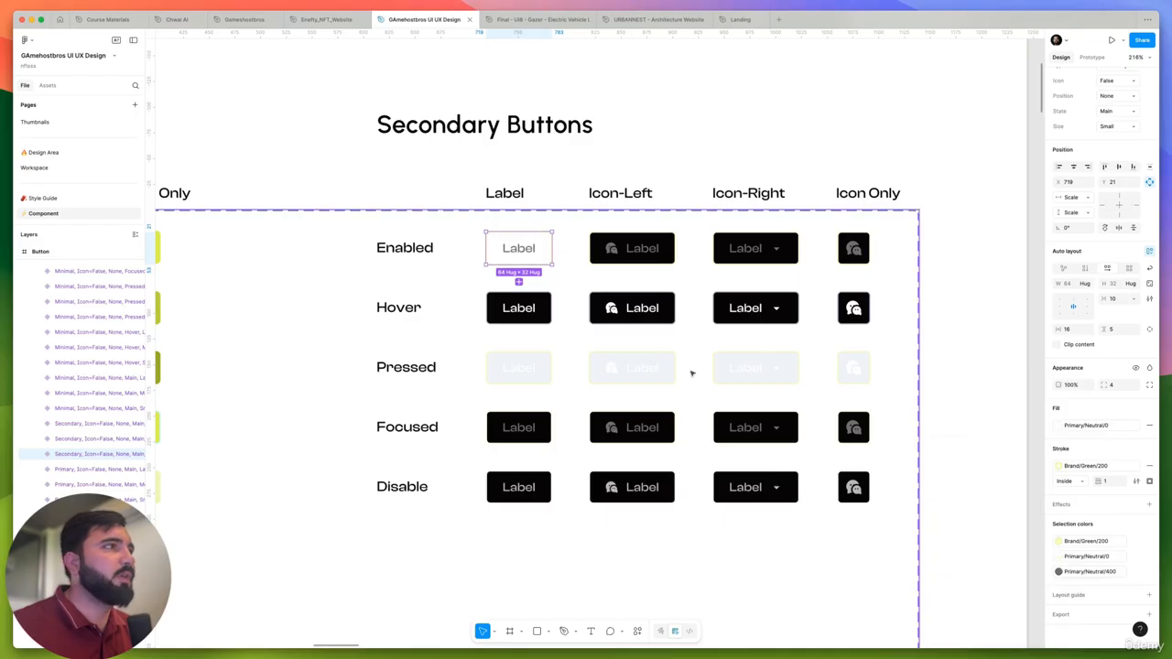
{"action": "key", "text": "ctrl+z"}
- Recolor the text of the enabled, label-only Secondary button to white from the Primary/Neutral styles
{"action": "double_click", "coordinate": [518, 248]}
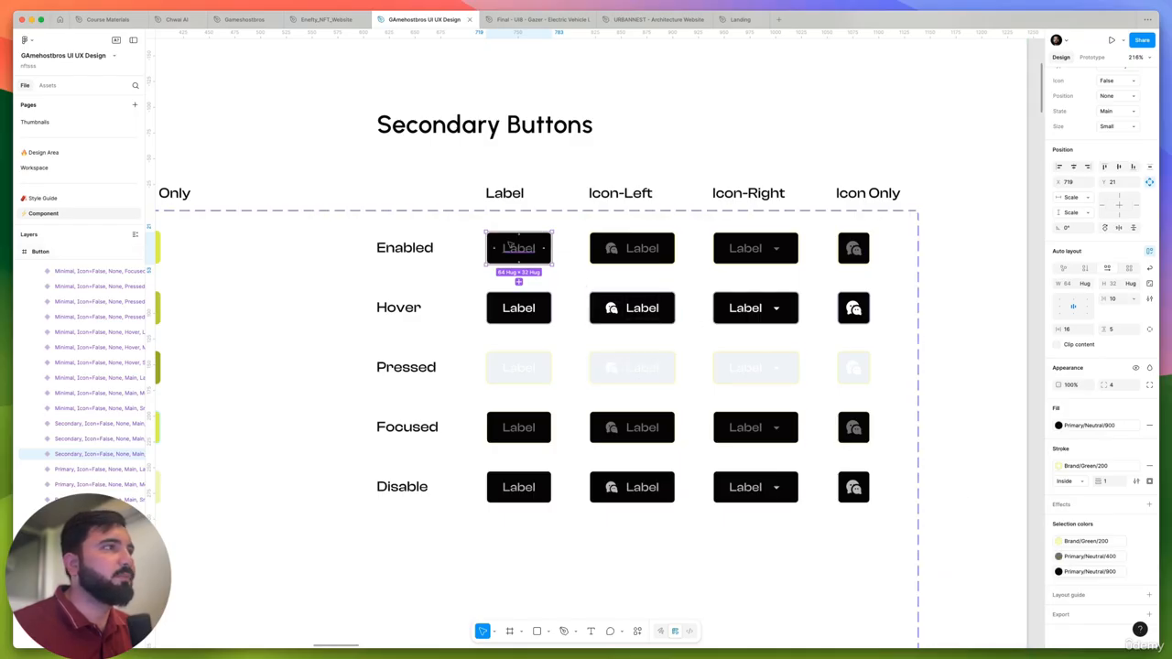
{"action": "left_click", "coordinate": [1059, 358]}
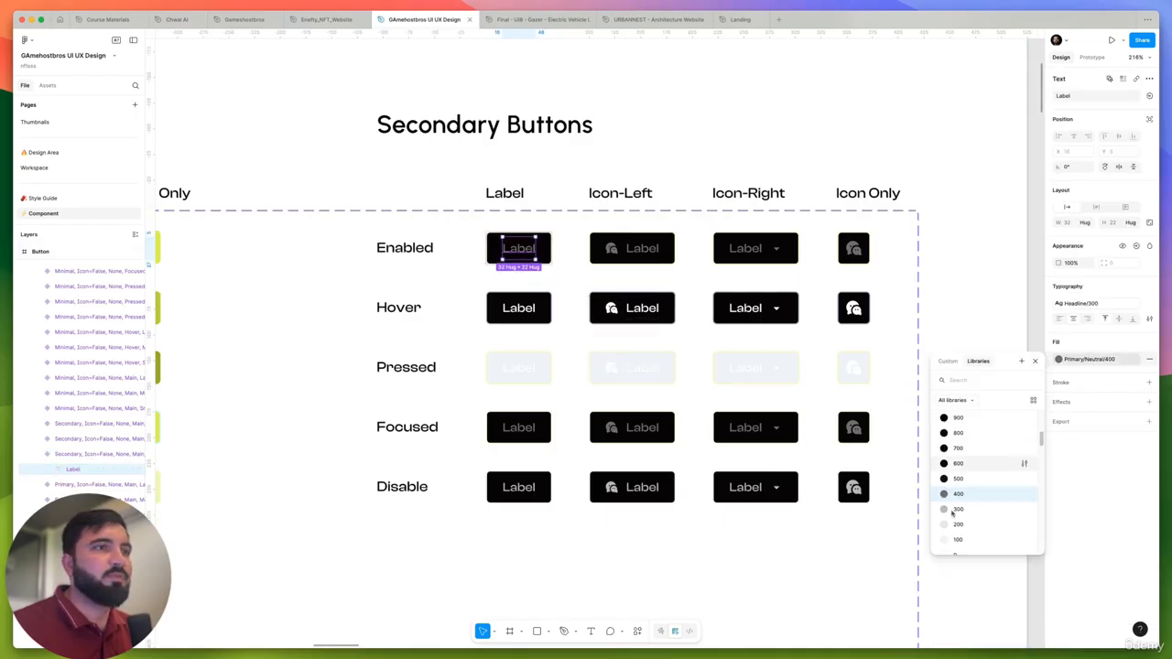
{"action": "scroll", "coordinate": [958, 540], "scroll_direction": "down", "scroll_amount": 1}
{"action": "left_click", "coordinate": [879, 373]}
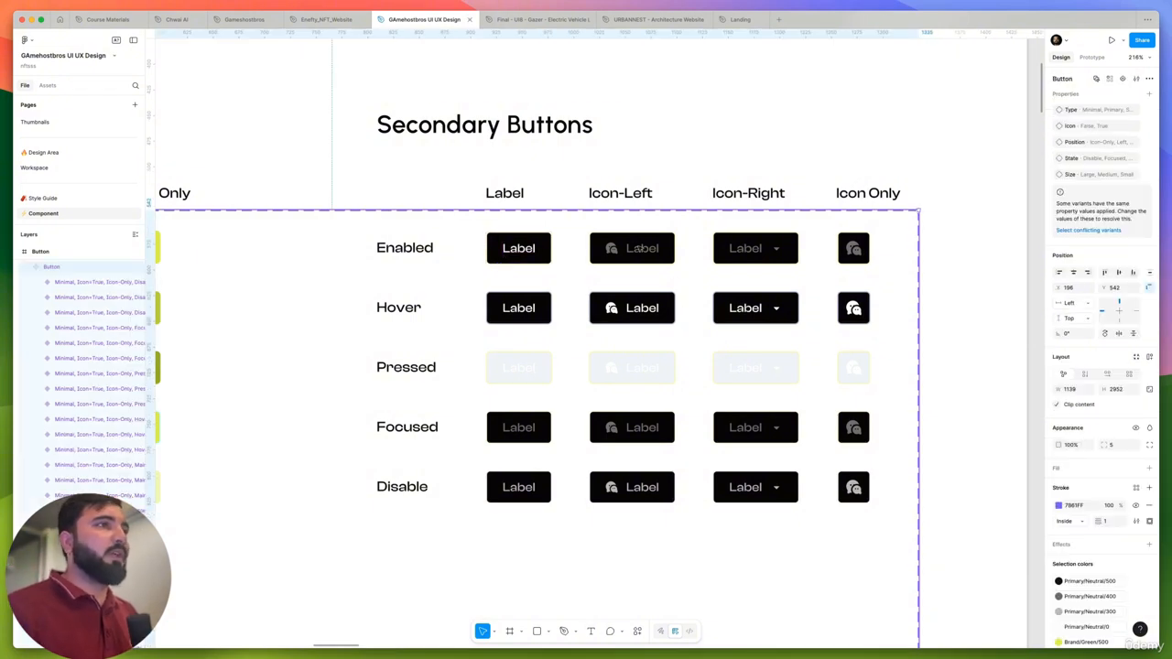
- Change the Primary/Neutral/400 labels and icons of the enabled Icon-Left and Icon-Right Secondary buttons to Primary/Neutral/0
{"action": "left_click", "coordinate": [641, 249]}
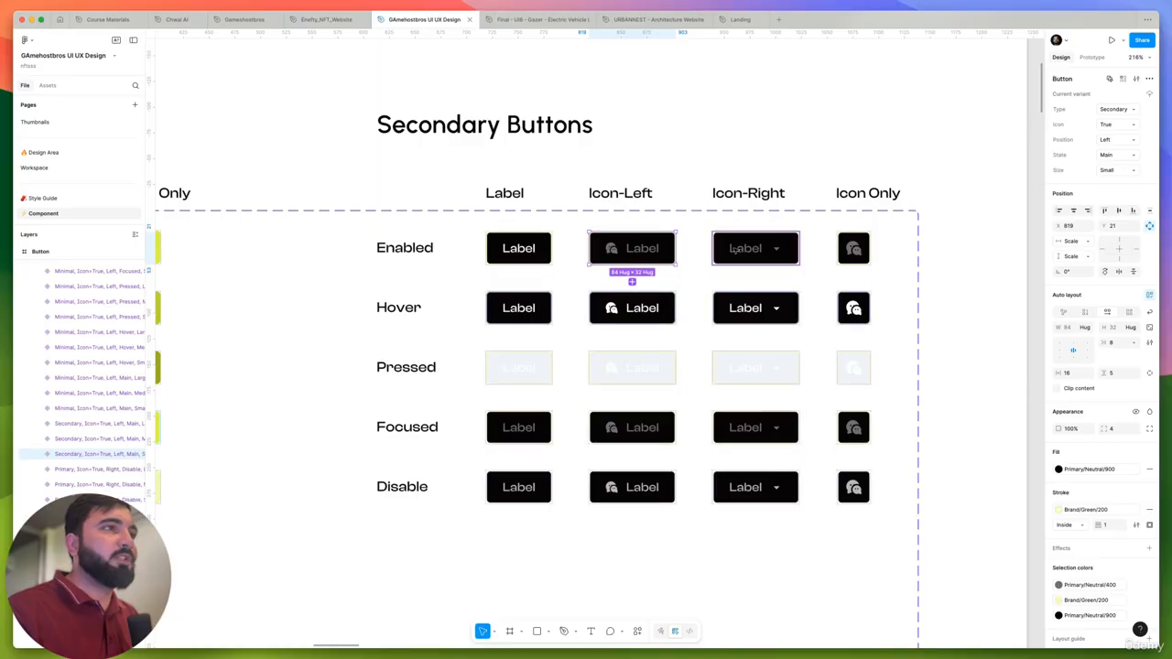
{"action": "left_click", "coordinate": [746, 248], "text": "shift"}
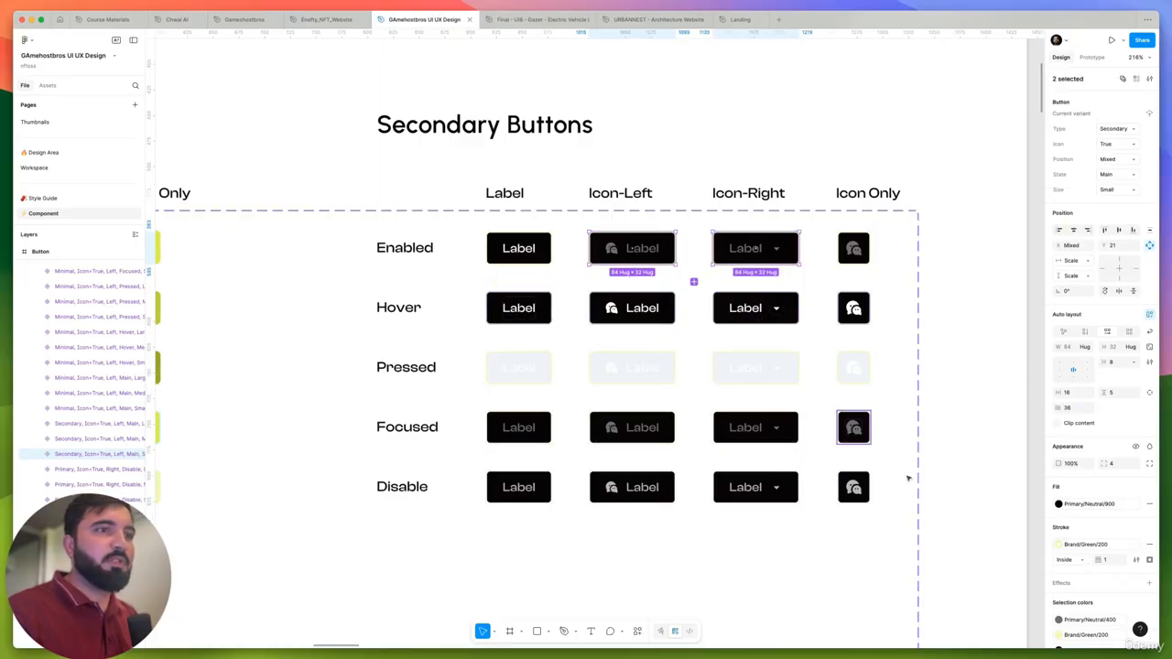
{"action": "scroll", "coordinate": [910, 479], "scroll_direction": "down", "scroll_amount": 2}
{"action": "left_click", "coordinate": [1099, 621]}
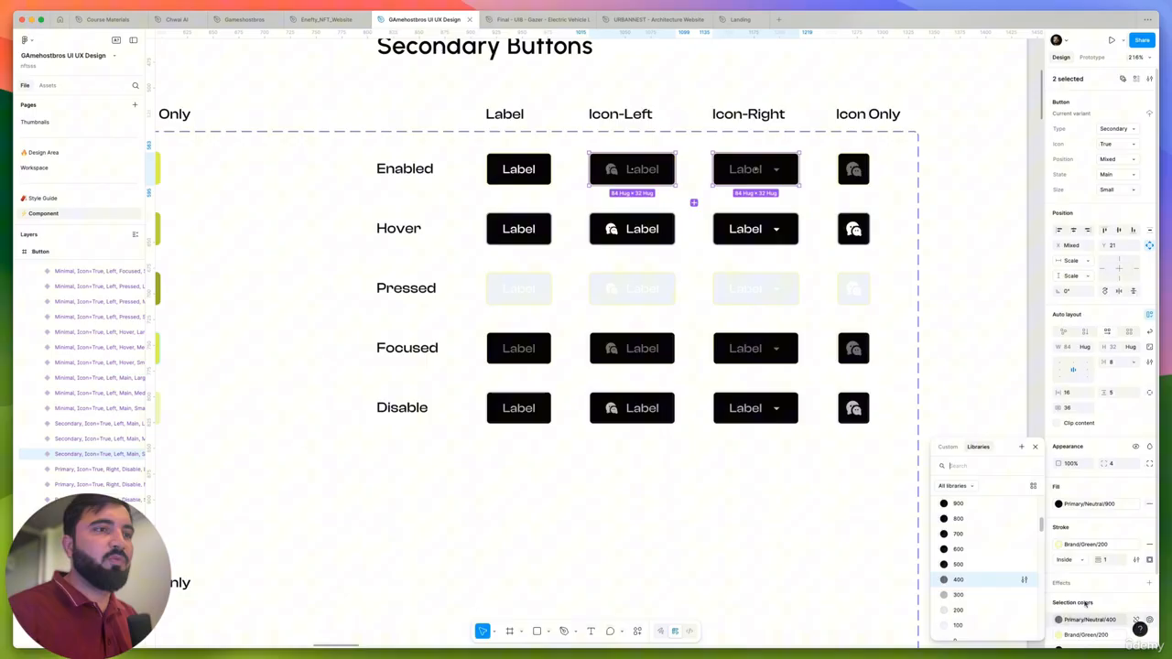
{"action": "left_click", "coordinate": [956, 630]}
{"action": "scroll", "coordinate": [687, 248], "scroll_direction": "down", "scroll_amount": 1}
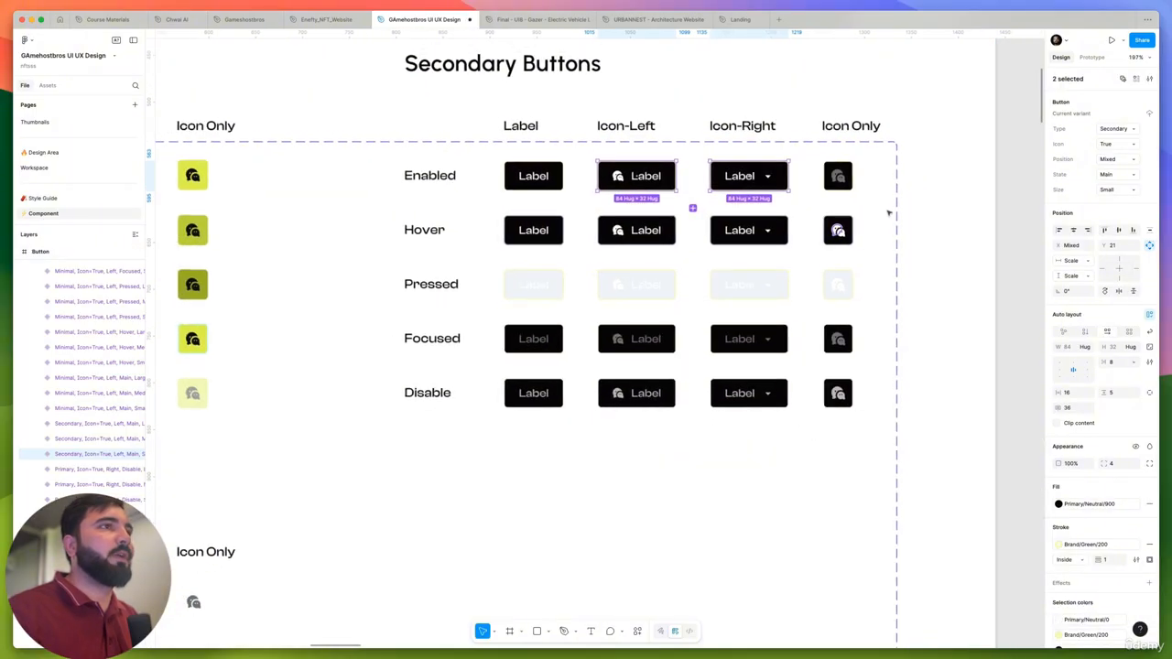
- Change the Primary/Neutral/400 content of the enabled Icon Only and all four Focused Secondary buttons to Primary/Neutral/0
{"action": "left_click", "coordinate": [914, 209]}
{"action": "scroll", "coordinate": [832, 176], "scroll_direction": "up", "scroll_amount": 3}
{"action": "left_click", "coordinate": [843, 175]}
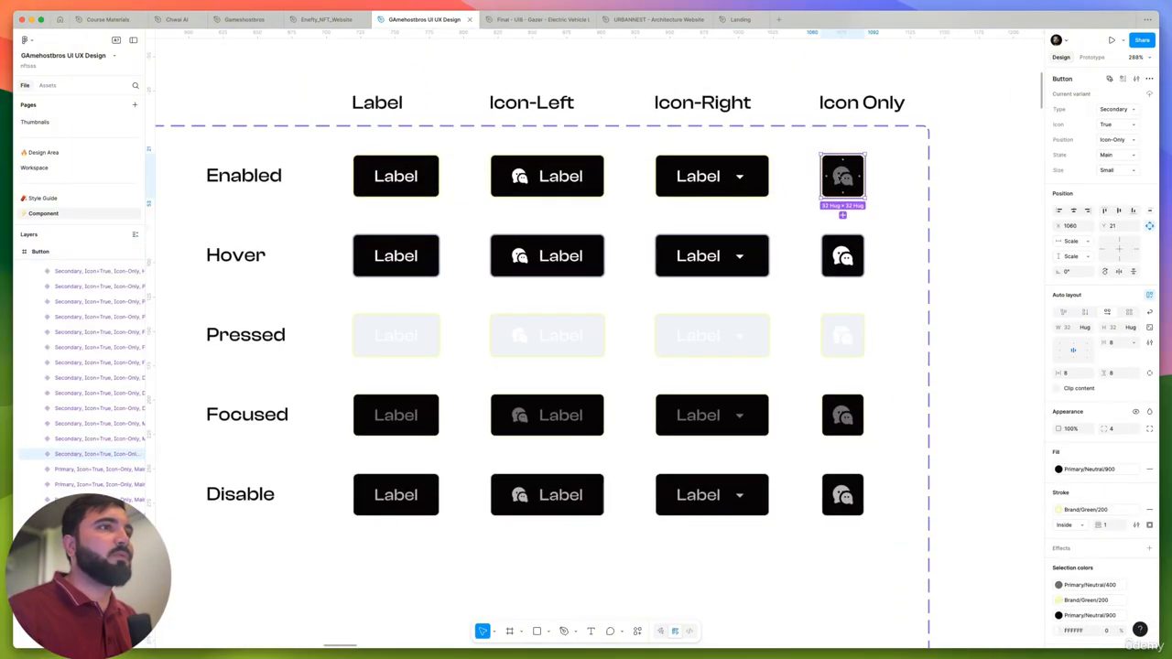
{"action": "left_click", "coordinate": [844, 417], "text": "shift"}
{"action": "left_click", "coordinate": [845, 416], "text": "shift"}
{"action": "left_click", "coordinate": [844, 494], "text": "shift"}
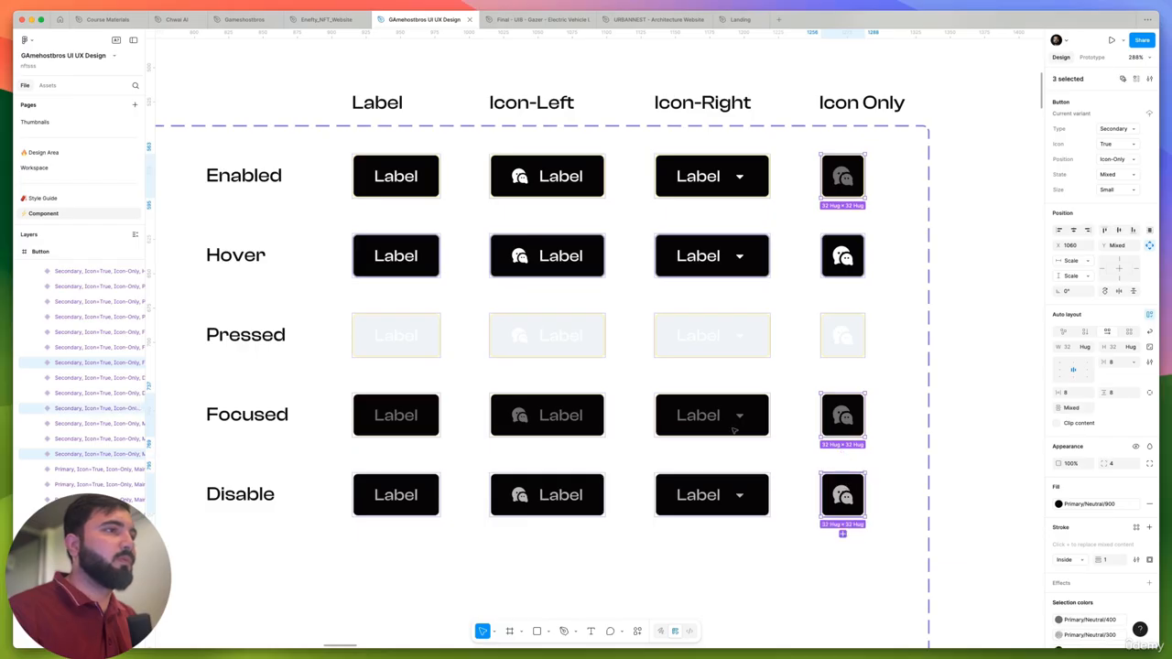
{"action": "left_click", "coordinate": [712, 415], "text": "shift"}
{"action": "left_click", "coordinate": [714, 431], "text": "shift"}
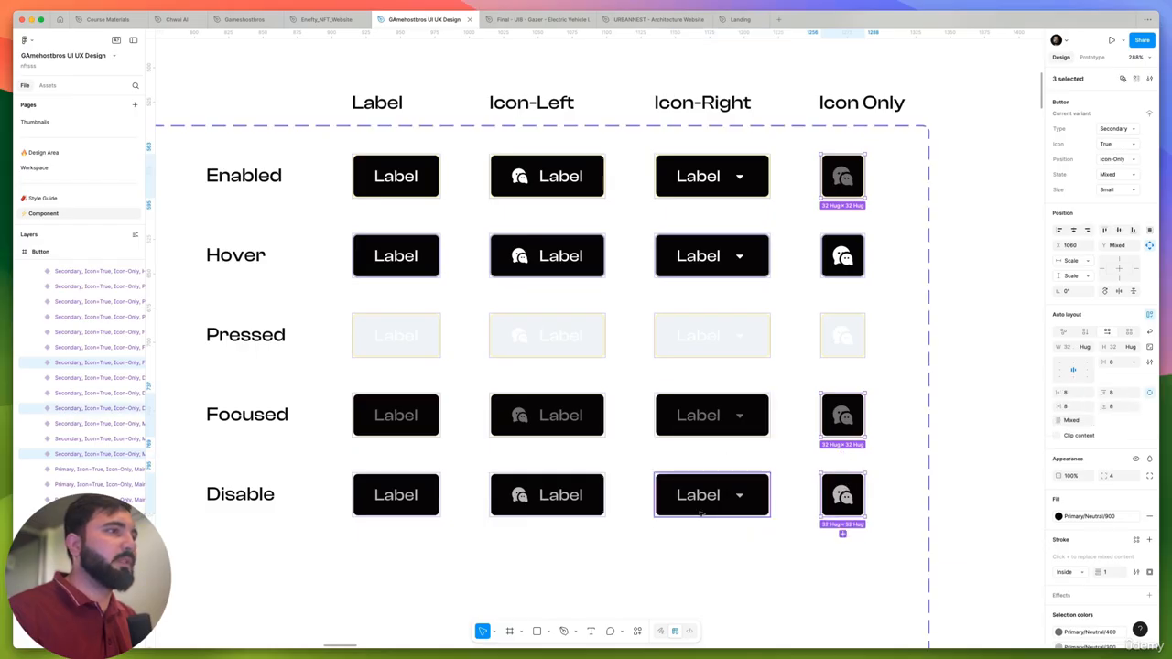
{"action": "left_click", "coordinate": [710, 417], "text": "shift"}
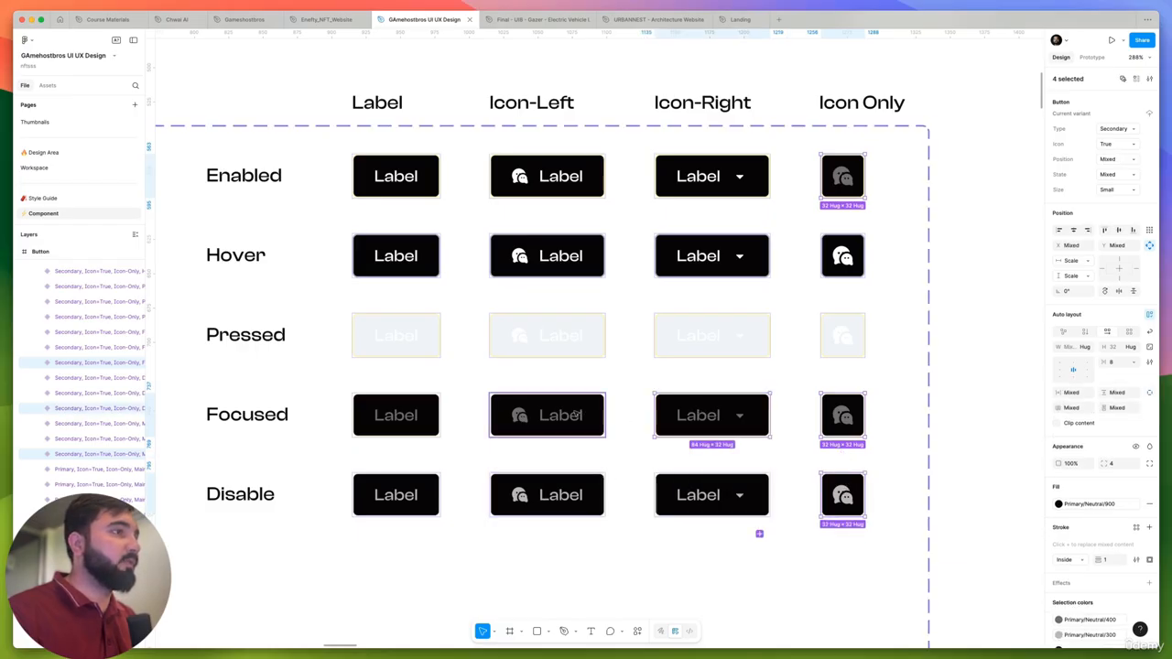
{"action": "left_click", "coordinate": [559, 415], "text": "shift"}
{"action": "left_click", "coordinate": [415, 415], "text": "shift"}
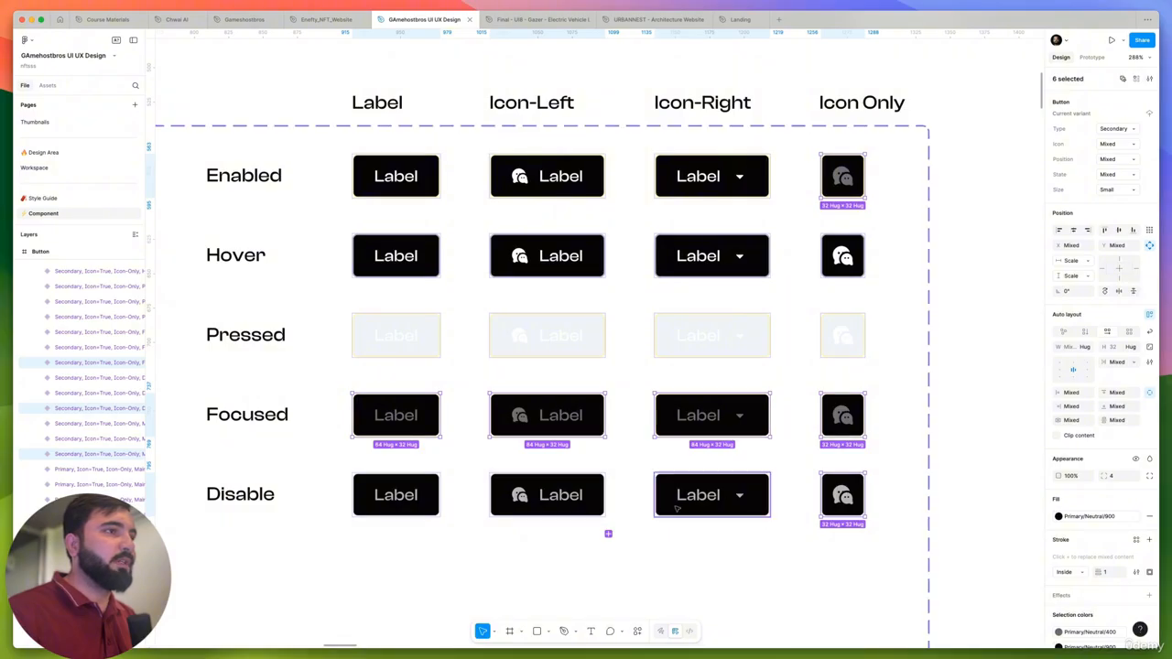
{"action": "left_click", "coordinate": [854, 494], "text": "shift"}
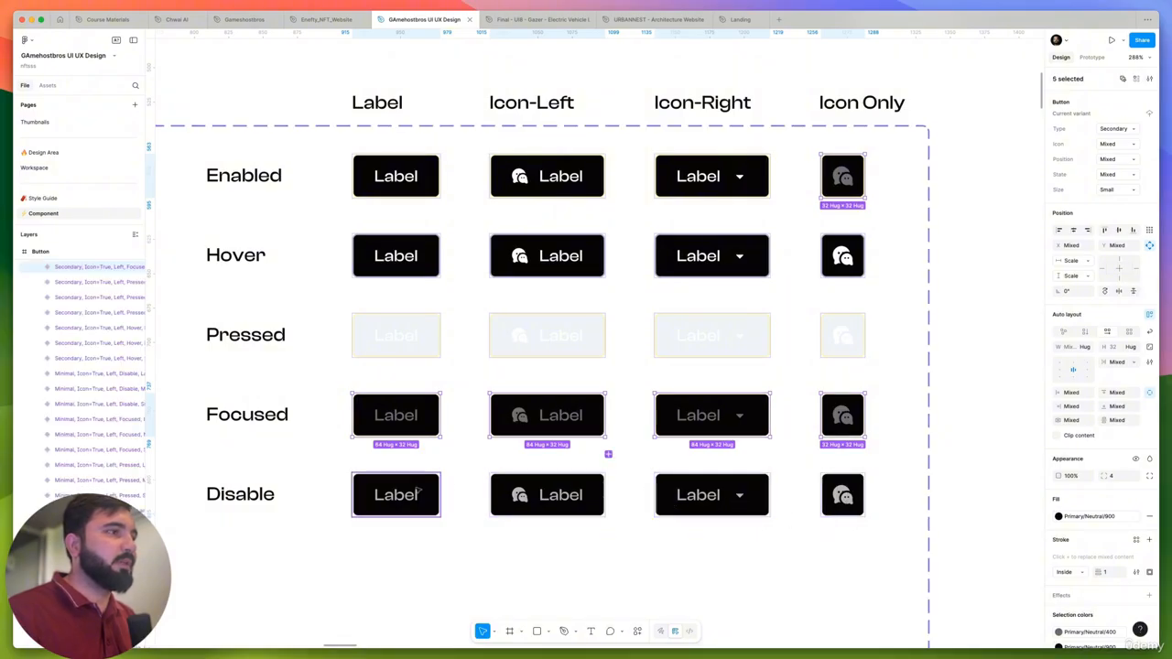
{"action": "scroll", "coordinate": [1103, 565], "scroll_direction": "down", "scroll_amount": 5}
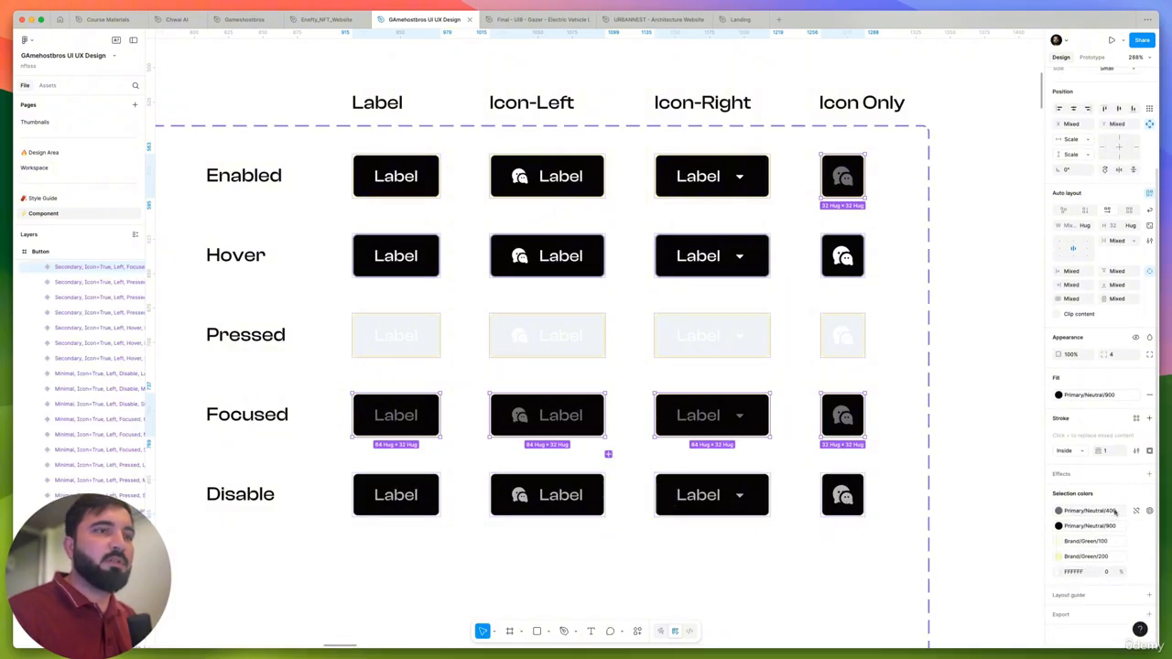
{"action": "left_click", "coordinate": [1084, 517]}
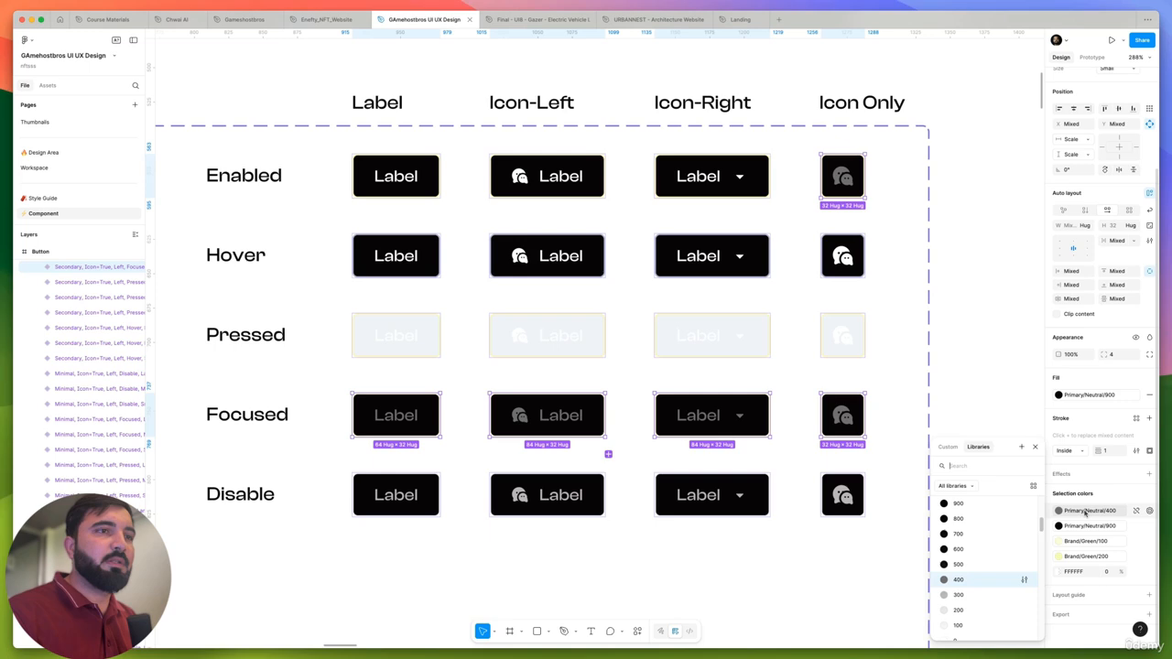
{"action": "left_click", "coordinate": [958, 569]}
{"action": "scroll", "coordinate": [659, 404], "scroll_direction": "down", "scroll_amount": 5}
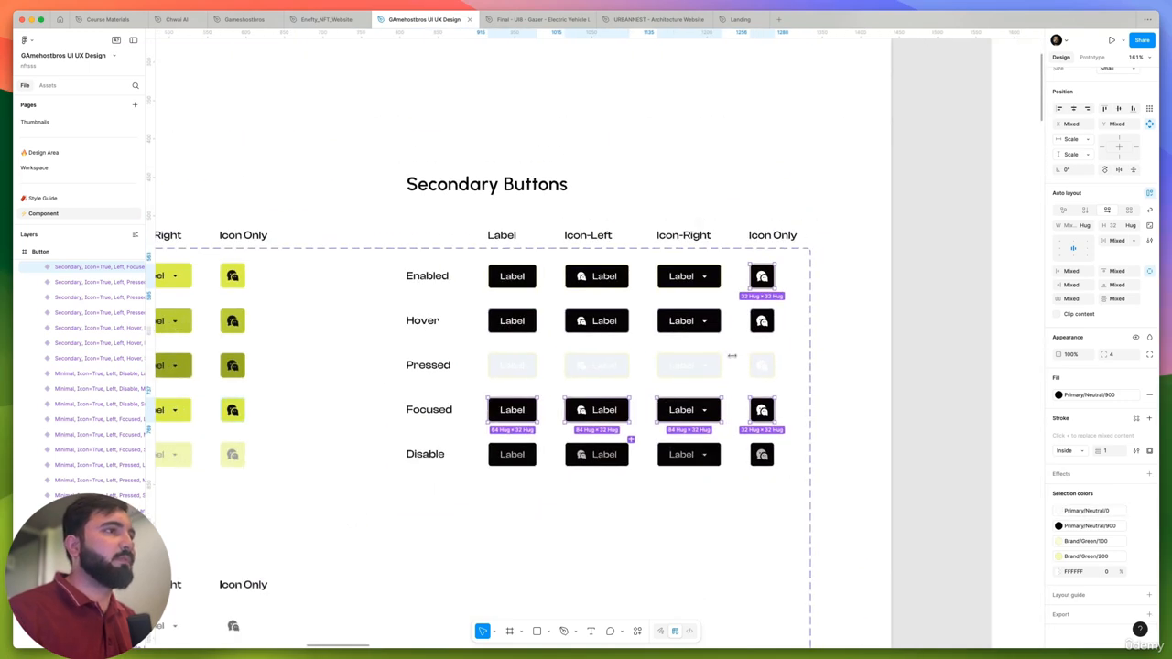
{"action": "scroll", "coordinate": [618, 320], "scroll_direction": "up", "scroll_amount": 3}
{"action": "left_click", "coordinate": [920, 367]}
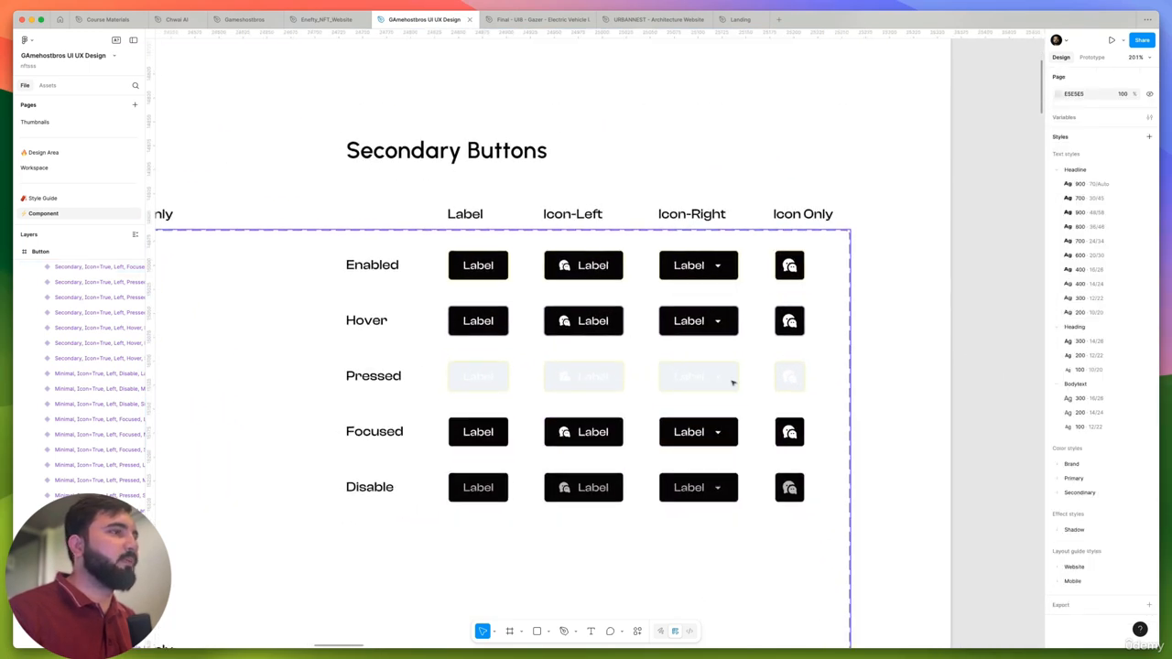
- Set the fill of all four Pressed Secondary buttons to the Primary/Neutral/500 style
{"action": "scroll", "coordinate": [480, 383], "scroll_direction": "up", "scroll_amount": 5}
{"action": "left_click", "coordinate": [480, 387]}
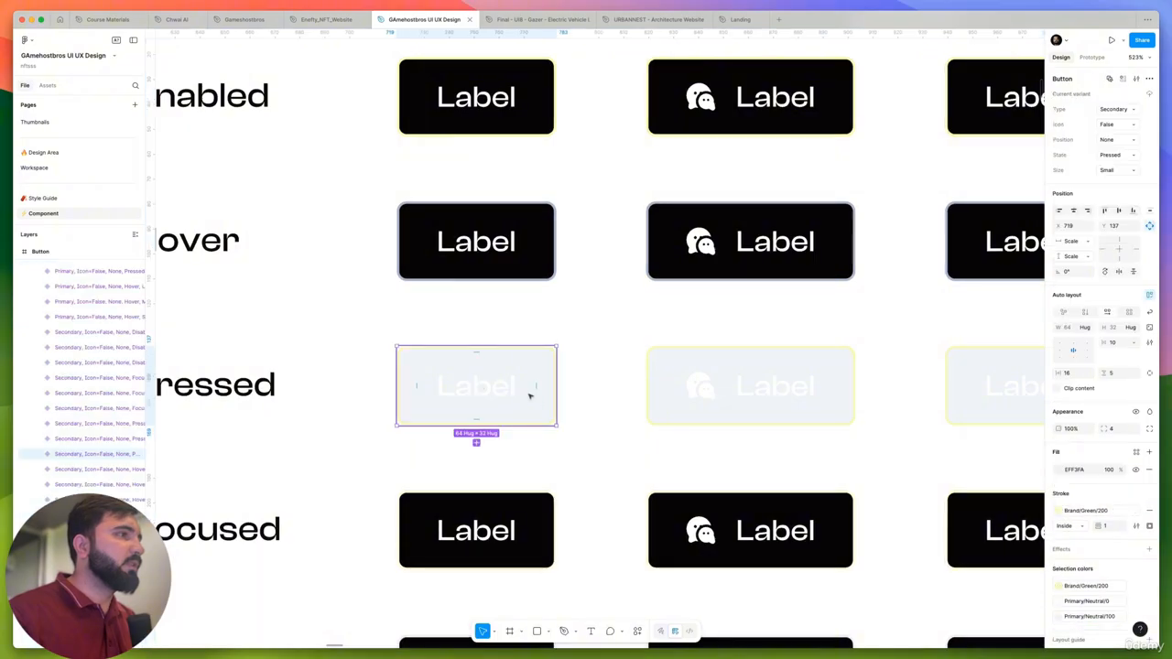
{"action": "scroll", "coordinate": [531, 394], "scroll_direction": "down", "scroll_amount": 5}
{"action": "left_click", "coordinate": [594, 394], "text": "shift"}
{"action": "left_click", "coordinate": [728, 391], "text": "shift"}
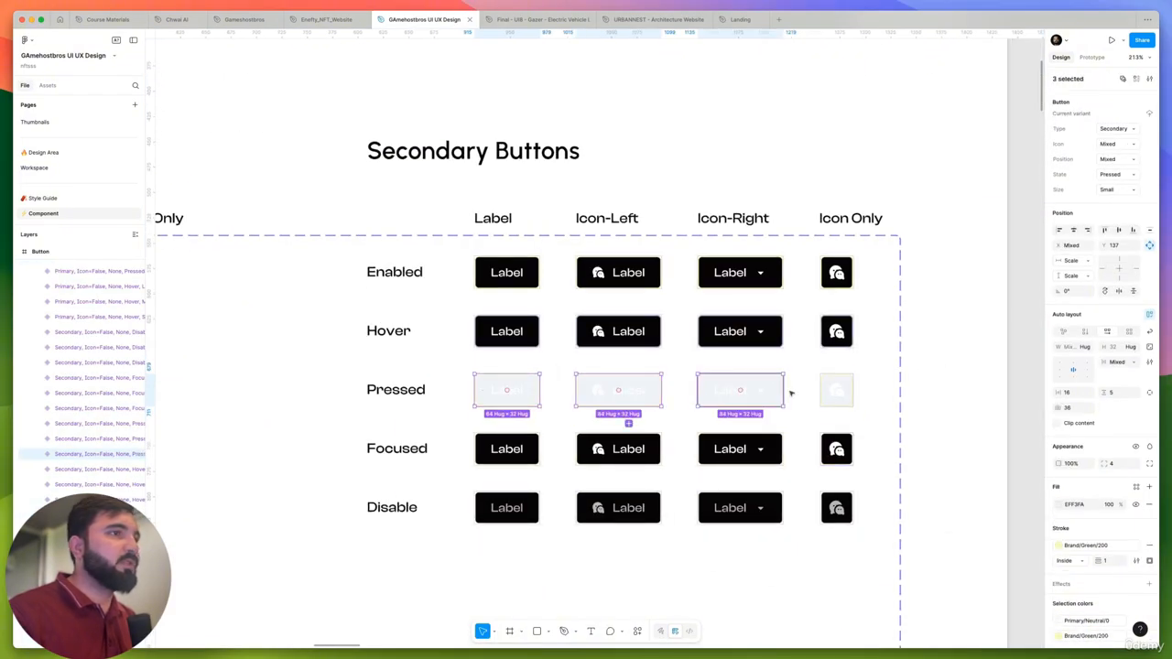
{"action": "left_click", "coordinate": [835, 392], "text": "shift"}
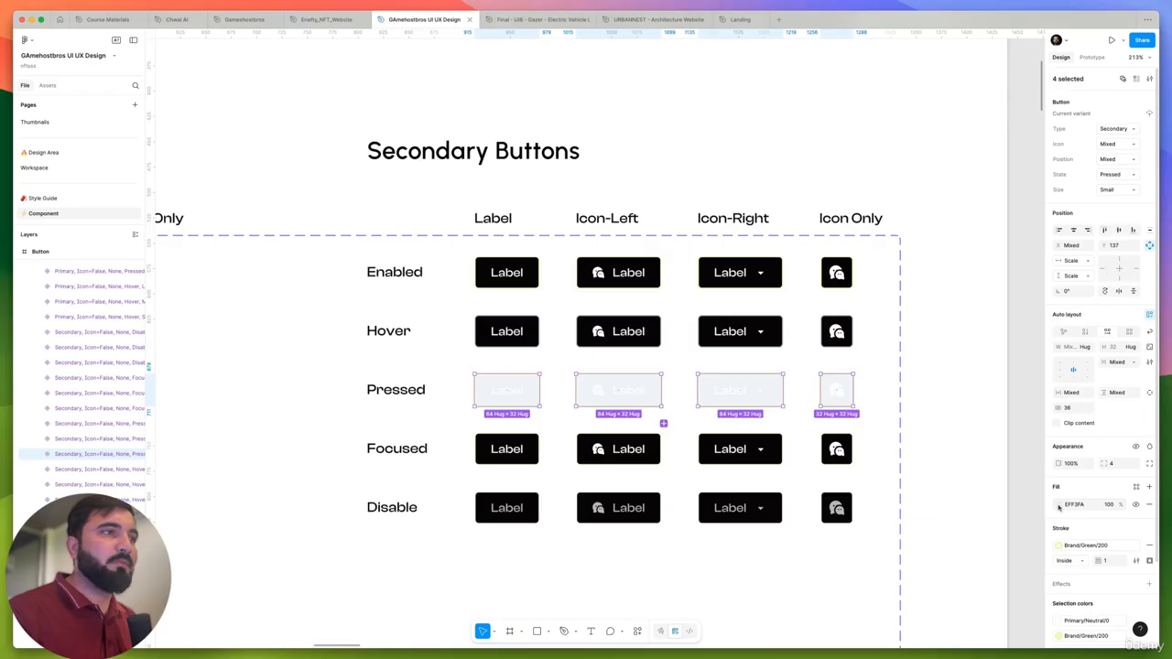
{"action": "left_click", "coordinate": [1137, 488]}
{"action": "scroll", "coordinate": [971, 541], "scroll_direction": "down", "scroll_amount": 3}
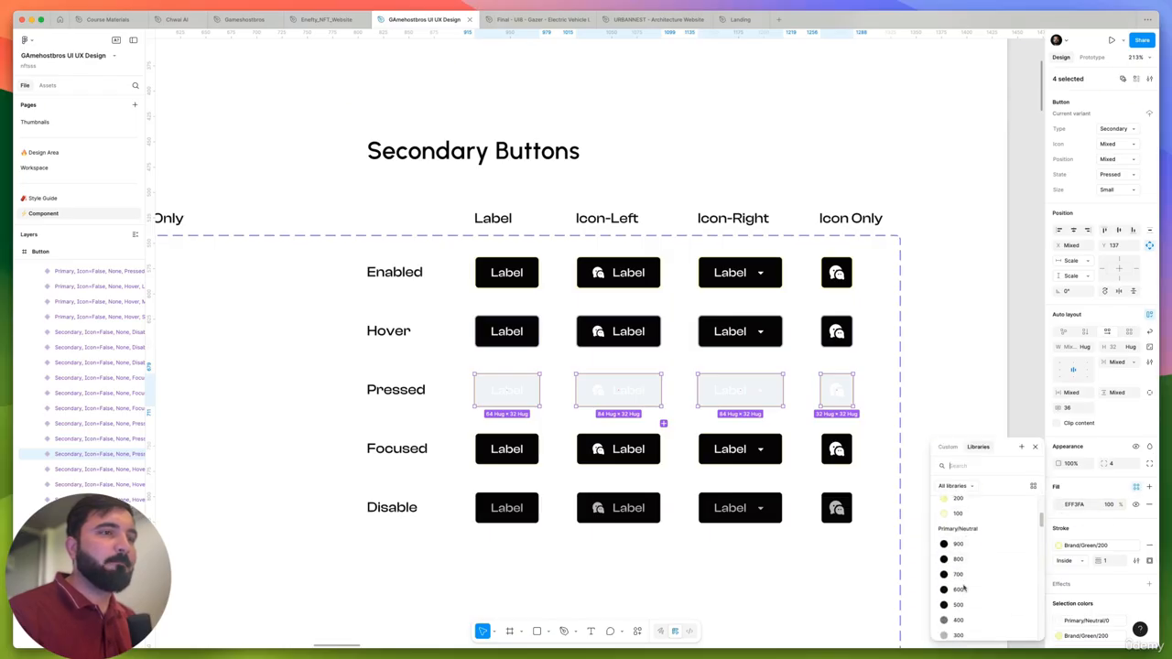
{"action": "scroll", "coordinate": [962, 586], "scroll_direction": "down", "scroll_amount": 1}
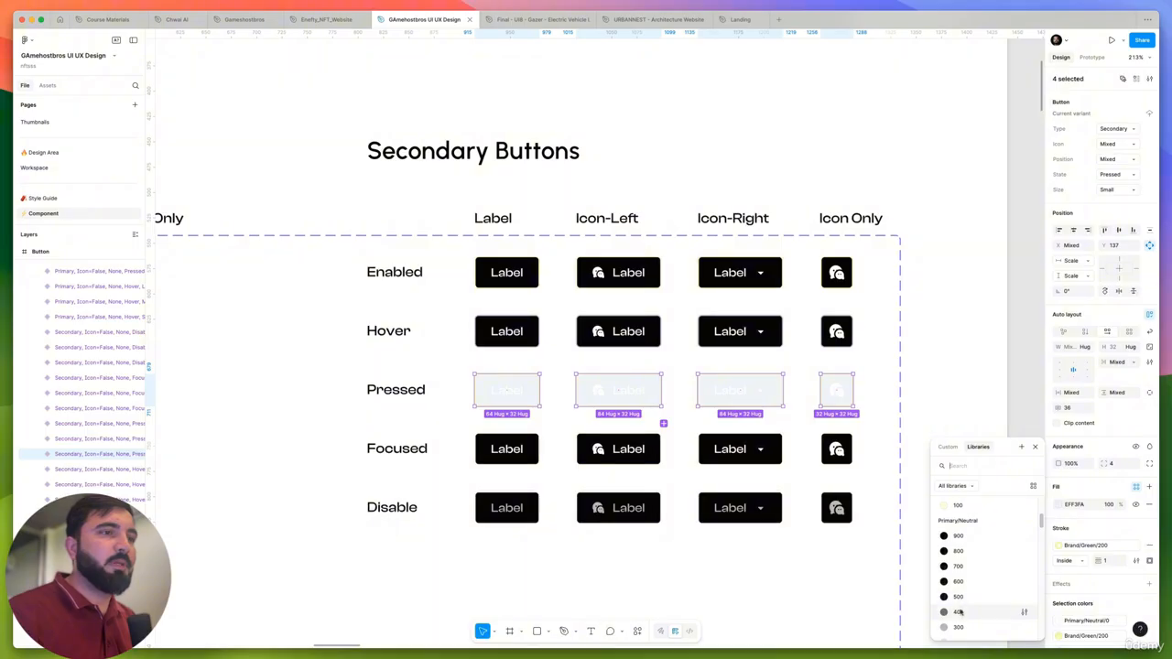
{"action": "left_click", "coordinate": [958, 597]}
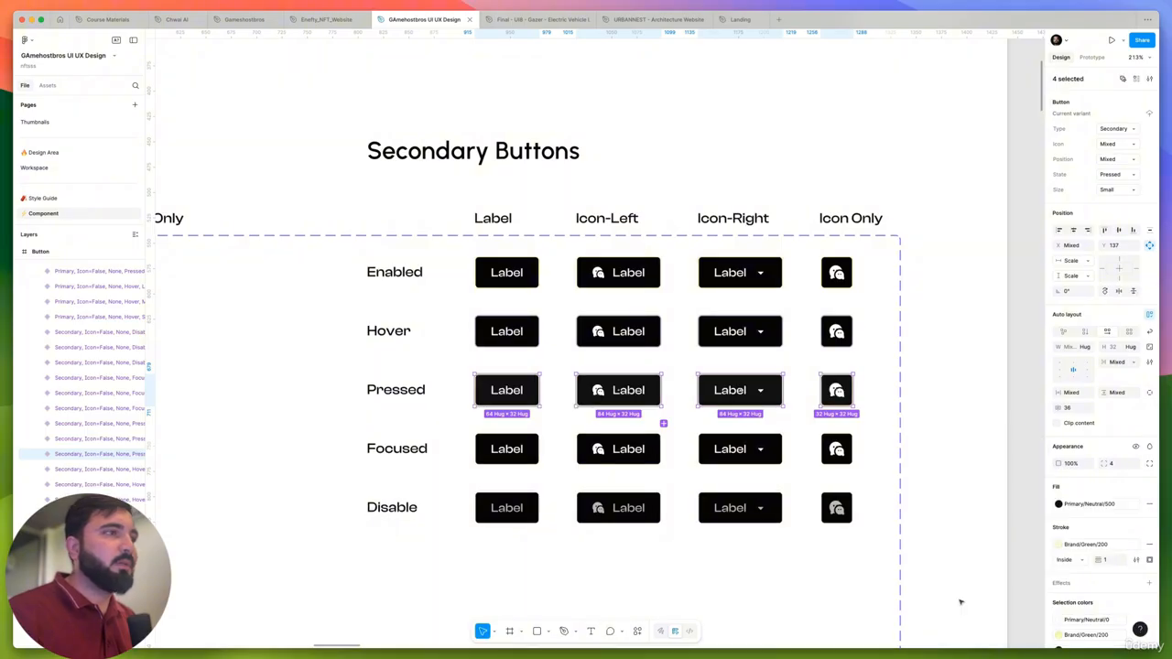
{"action": "scroll", "coordinate": [720, 392], "scroll_direction": "up", "scroll_amount": 6}
{"action": "scroll", "coordinate": [677, 369], "scroll_direction": "down", "scroll_amount": 6}
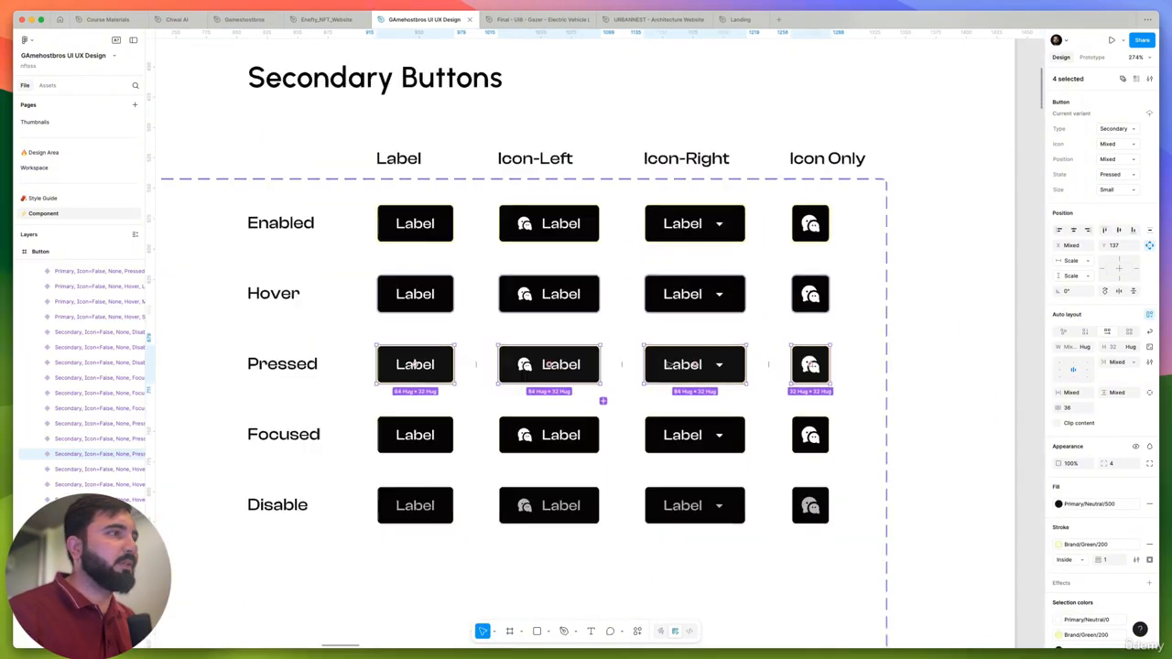
{"action": "left_click", "coordinate": [887, 377]}
{"action": "scroll", "coordinate": [678, 348], "scroll_direction": "up", "scroll_amount": 5}
{"action": "scroll", "coordinate": [678, 355], "scroll_direction": "down", "scroll_amount": 6}
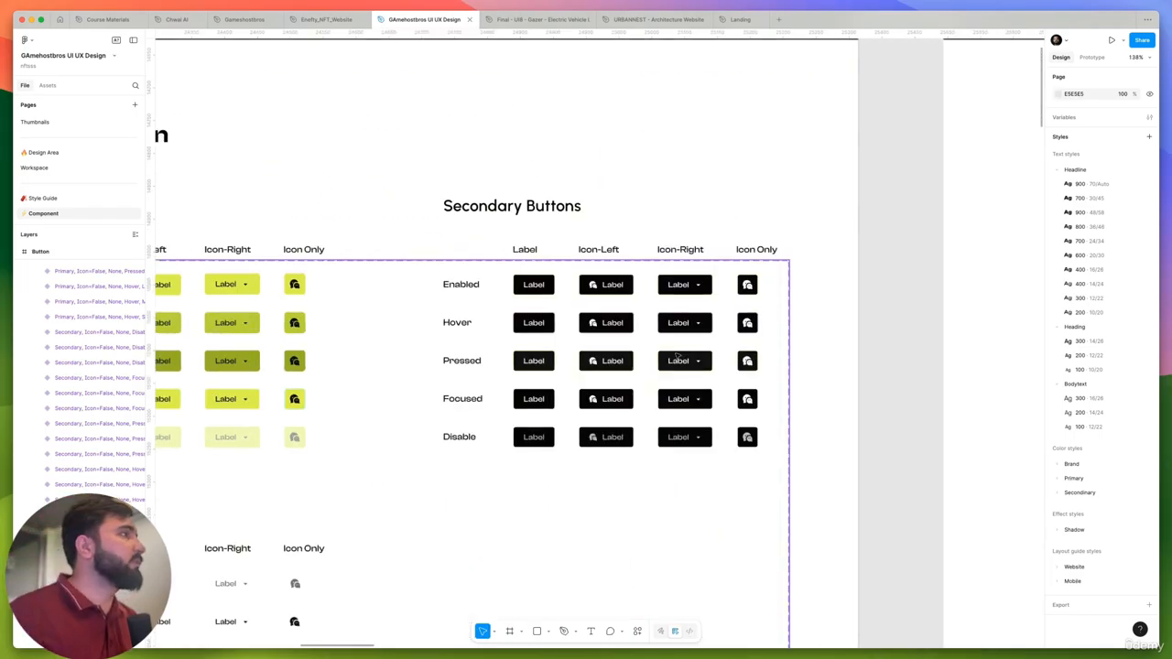
- Return to the Workspace page and switch the header's button instance to the Secondary type
{"action": "left_click", "coordinate": [55, 169]}
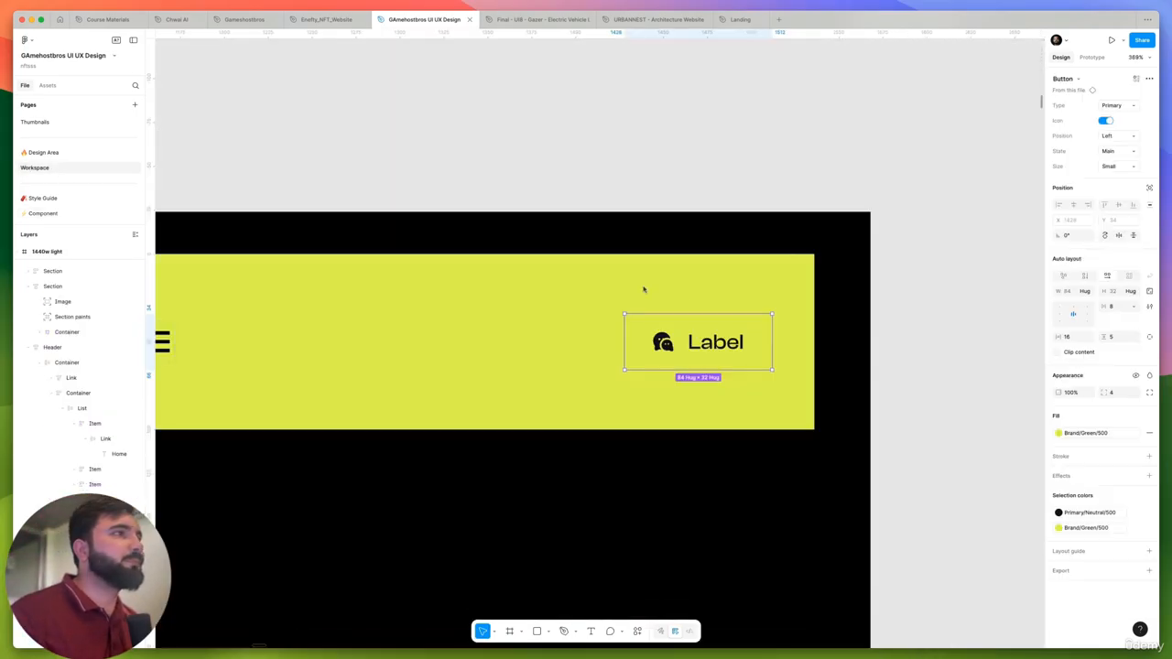
{"action": "left_click", "coordinate": [1118, 105]}
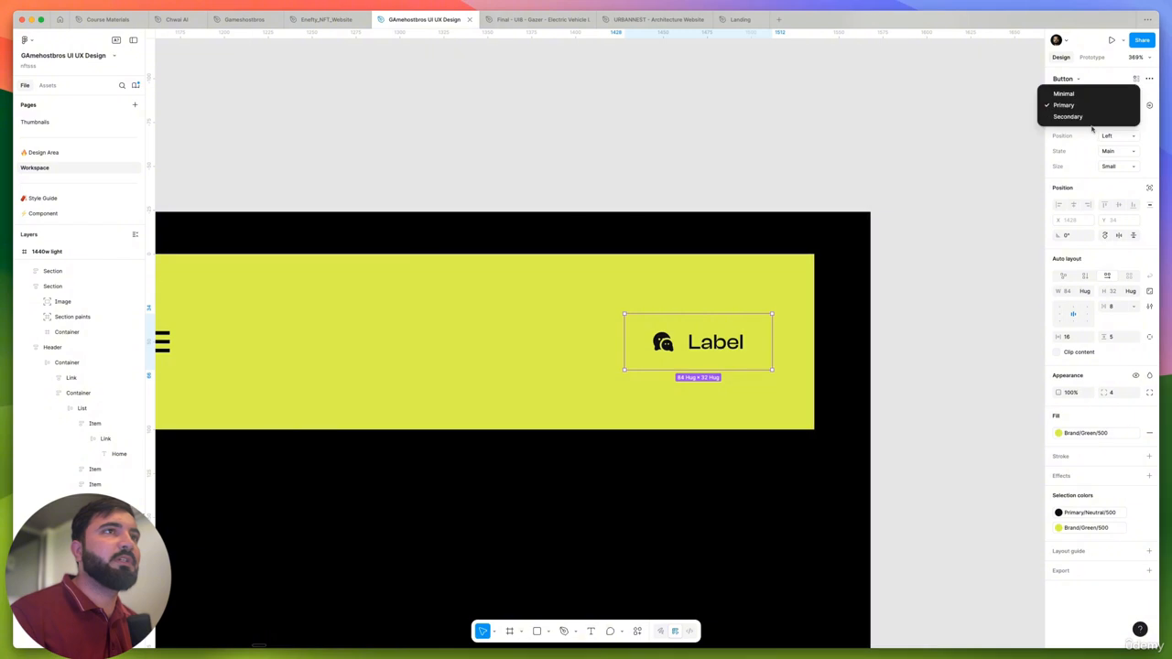
{"action": "left_click", "coordinate": [1110, 116]}
{"action": "scroll", "coordinate": [669, 344], "scroll_direction": "down", "scroll_amount": 10}
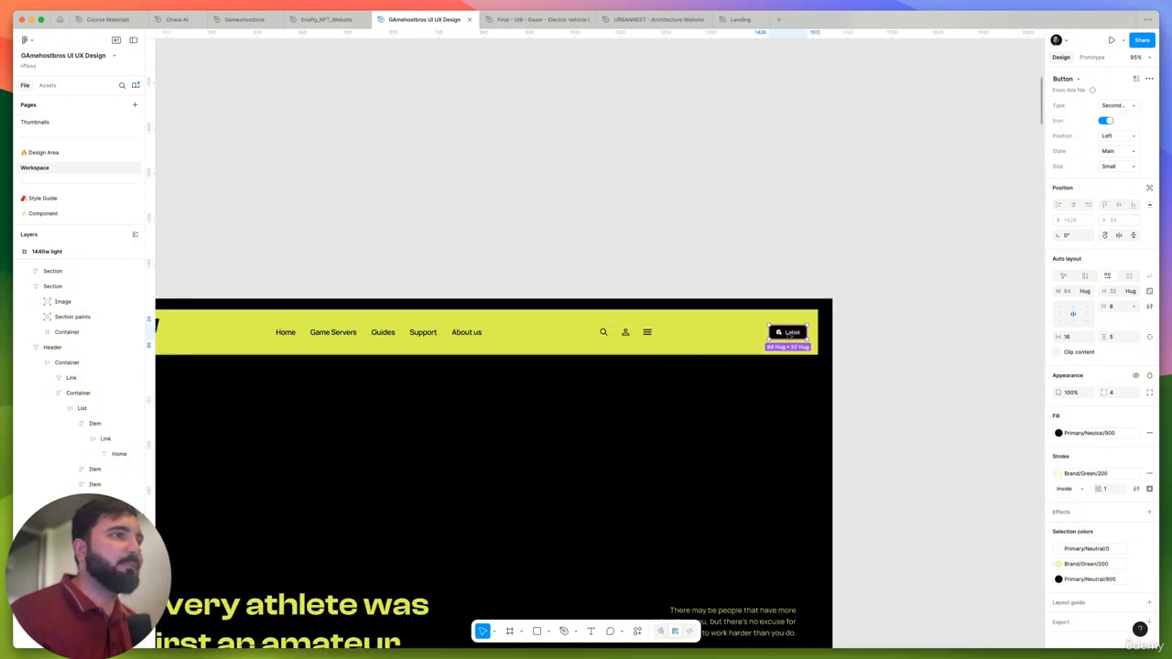
- Change the label of the Sport header's button to "Sign in"
{"action": "double_click", "coordinate": [793, 332]}
{"action": "type", "text": "S"}
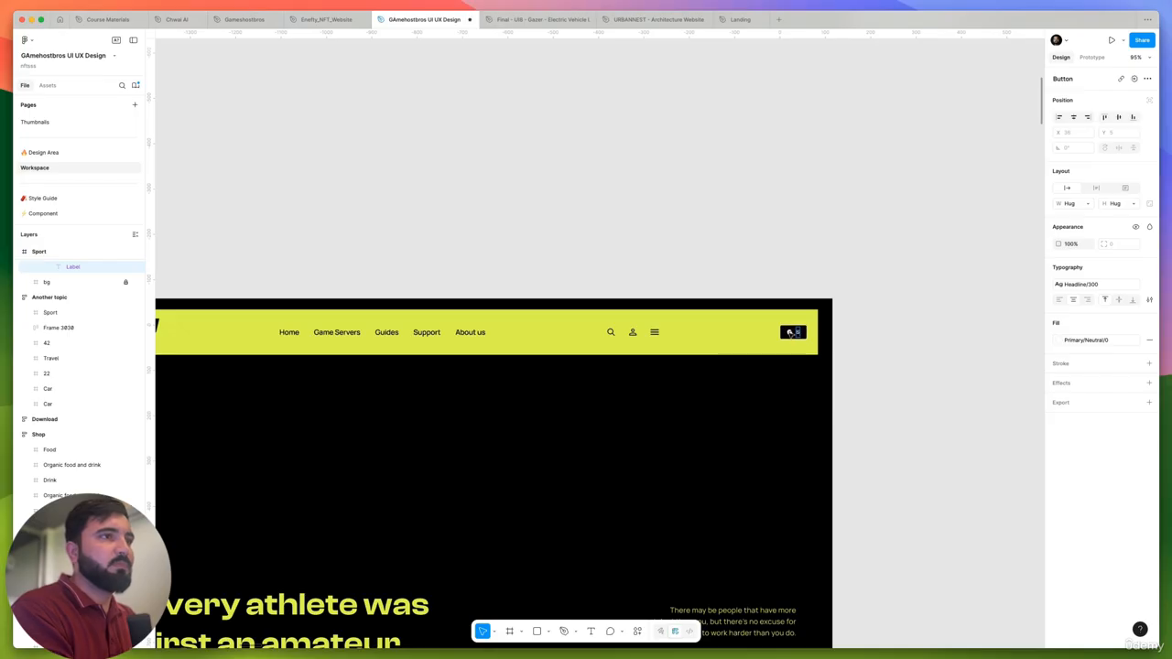
{"action": "type", "text": "ign in"}
{"action": "key", "text": "Escape"}
{"action": "key", "text": "Escape"}
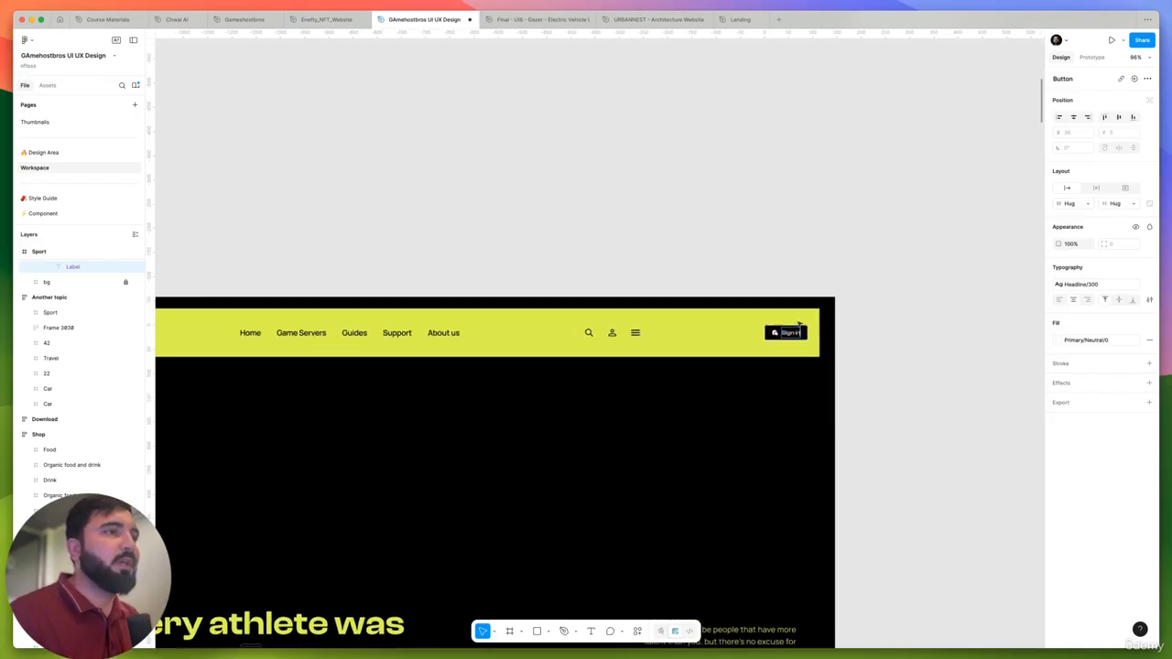
- Duplicate the Sign in button to its left and wrap both in a right-aligned auto layout with a gap of 12
{"action": "scroll", "coordinate": [788, 335], "scroll_direction": "up", "scroll_amount": 5}
{"action": "left_click_drag", "start_coordinate": [744, 357], "coordinate": [664, 345]}
{"action": "left_click", "coordinate": [738, 362], "text": "shift"}
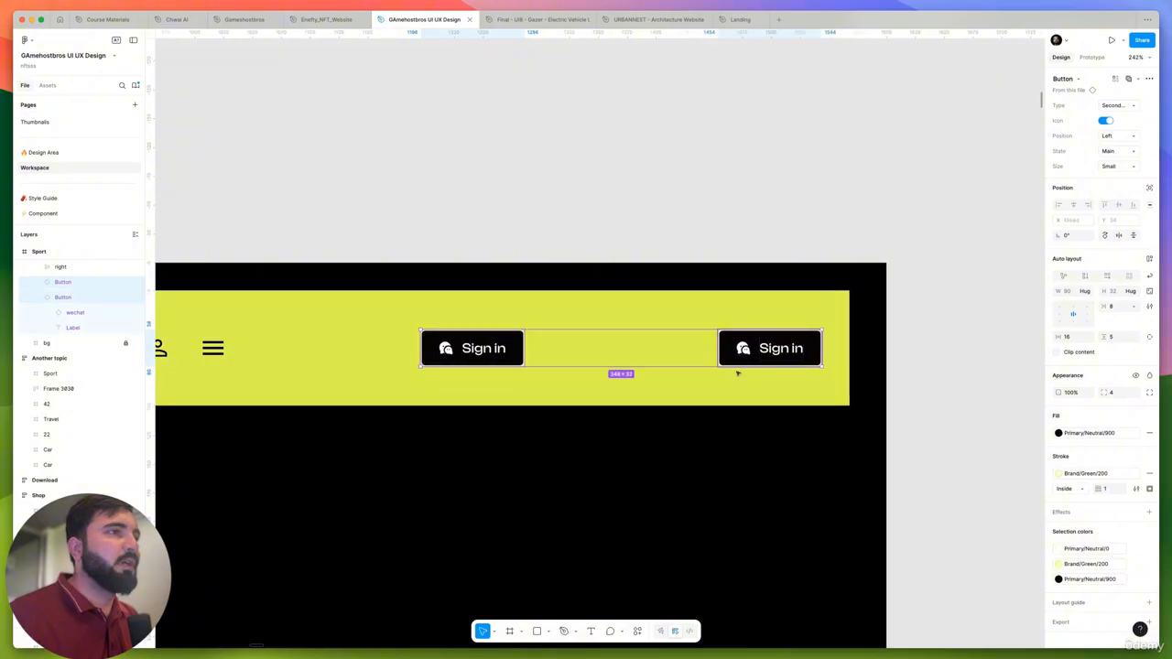
{"action": "key", "text": "shift+a"}
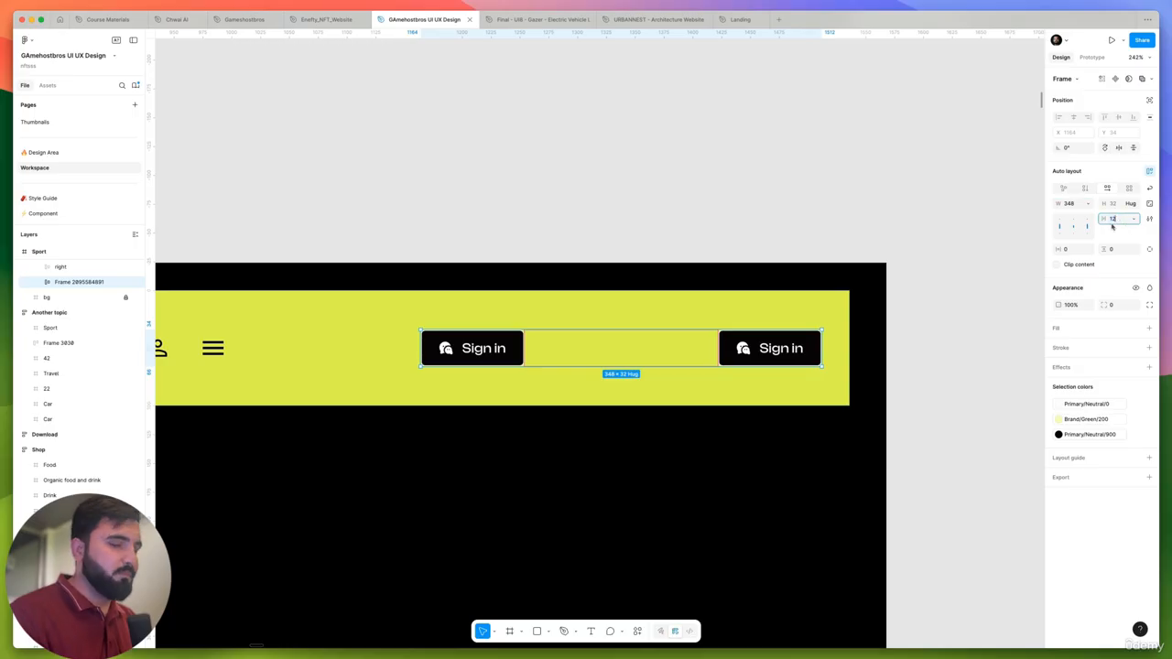
{"action": "key", "text": "Return"}
{"action": "left_click", "coordinate": [812, 353]}
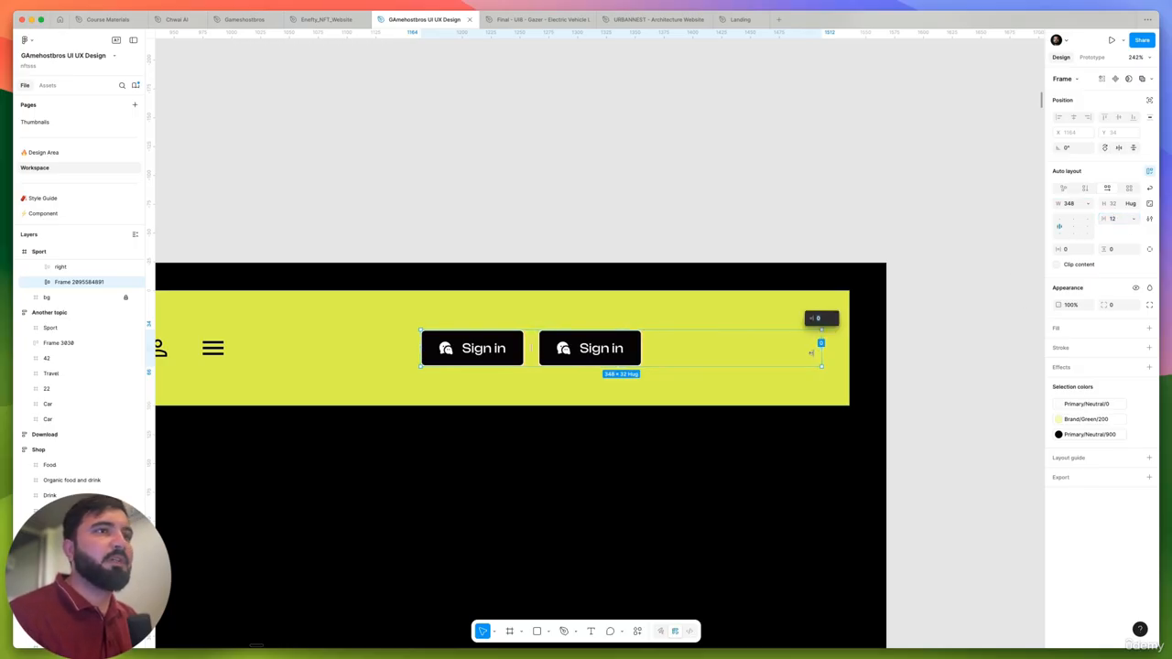
{"action": "left_click", "coordinate": [1088, 226]}
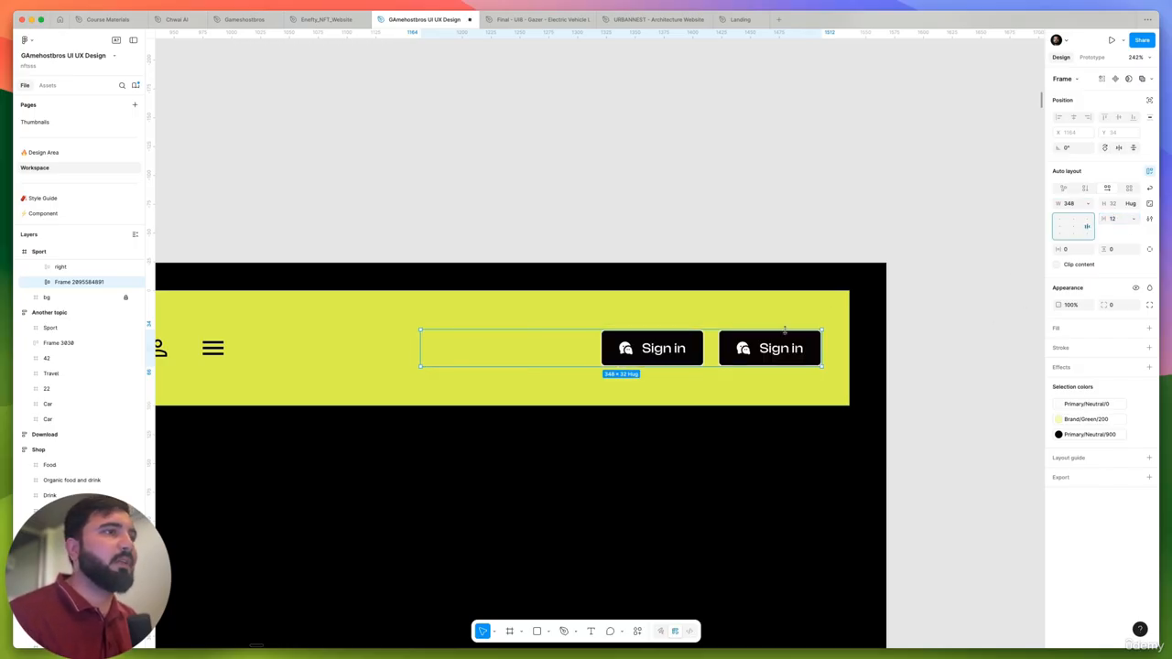
- Turn off the icon of the right-hand Sign in button in the Sport header
{"action": "scroll", "coordinate": [685, 348], "scroll_direction": "up", "scroll_amount": 3}
{"action": "scroll", "coordinate": [649, 348], "scroll_direction": "down", "scroll_amount": 8}
{"action": "scroll", "coordinate": [645, 348], "scroll_direction": "up", "scroll_amount": 8}
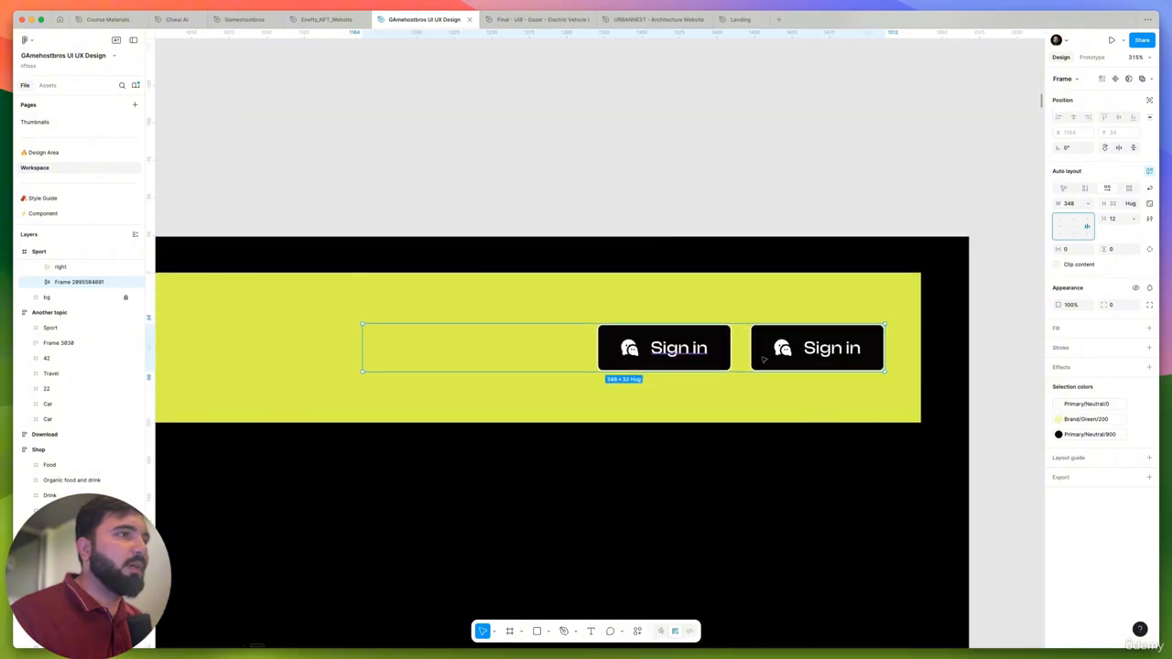
{"action": "scroll", "coordinate": [763, 360], "scroll_direction": "up", "scroll_amount": 3}
{"action": "double_click", "coordinate": [810, 352]}
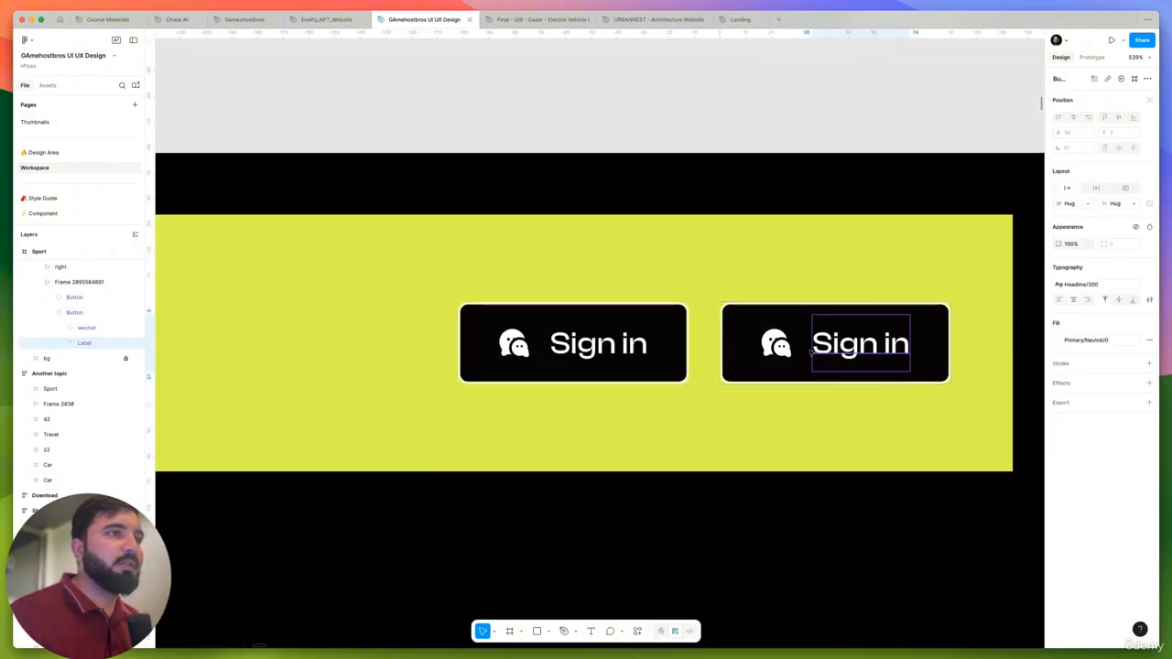
{"action": "key", "text": "Escape"}
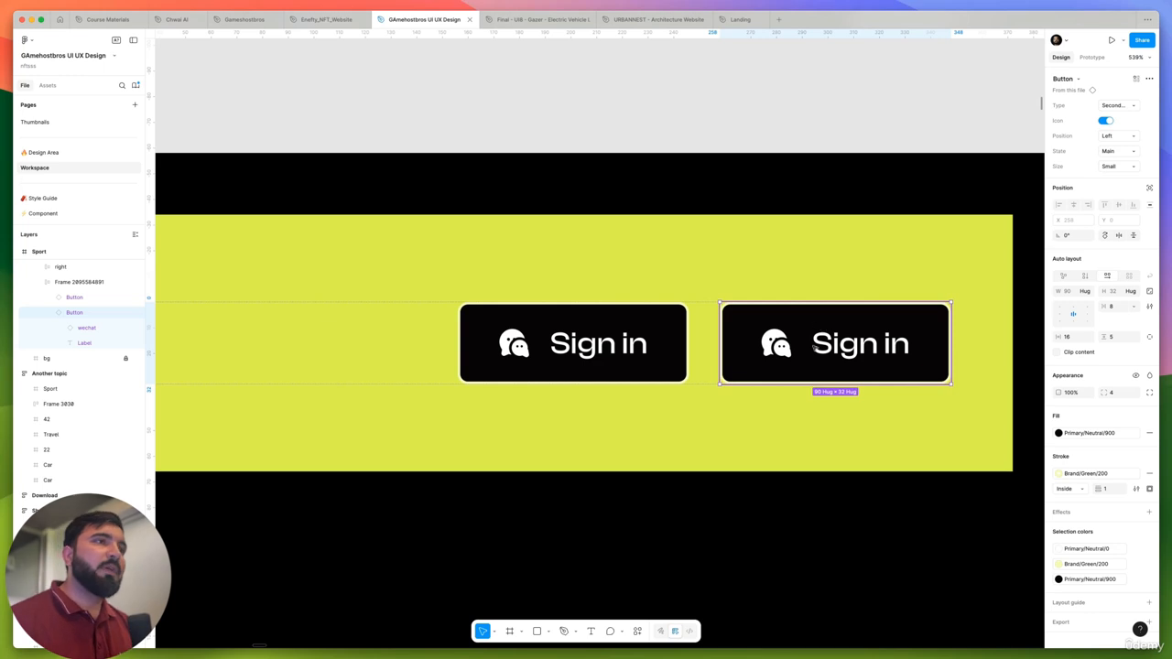
{"action": "left_click", "coordinate": [1106, 122]}
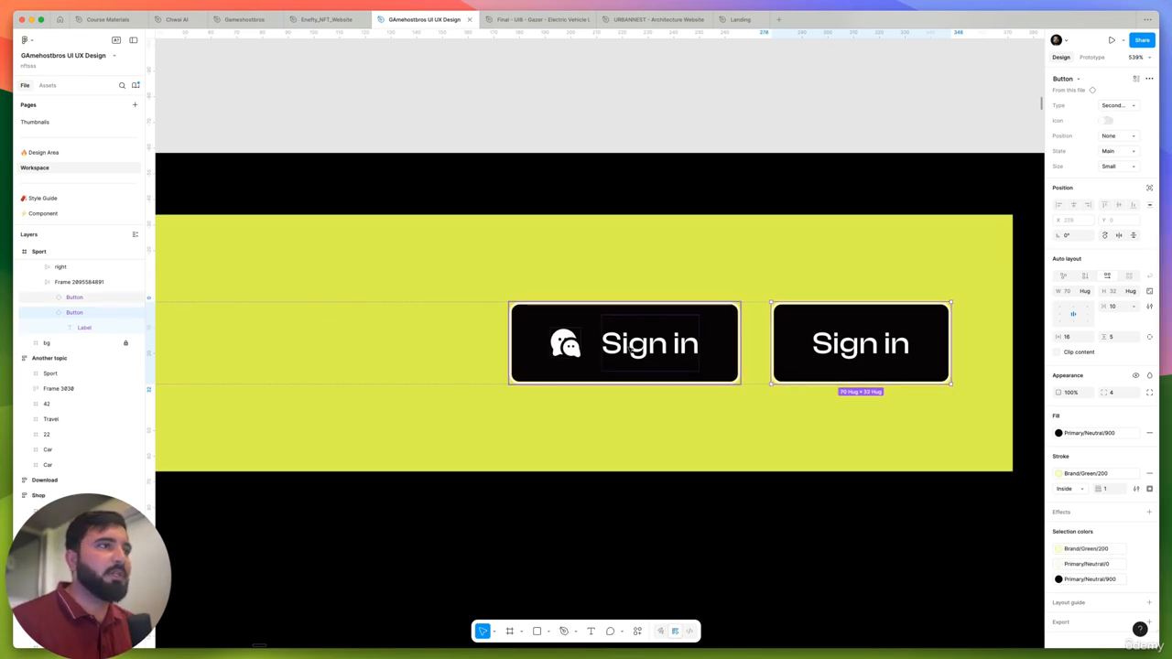
- Copy the "Discord" navigation link text from the header of the 1440w light reference page
{"action": "left_click", "coordinate": [682, 364]}
{"action": "left_click", "coordinate": [683, 363]}
{"action": "scroll", "coordinate": [682, 364], "scroll_direction": "down", "scroll_amount": 10}
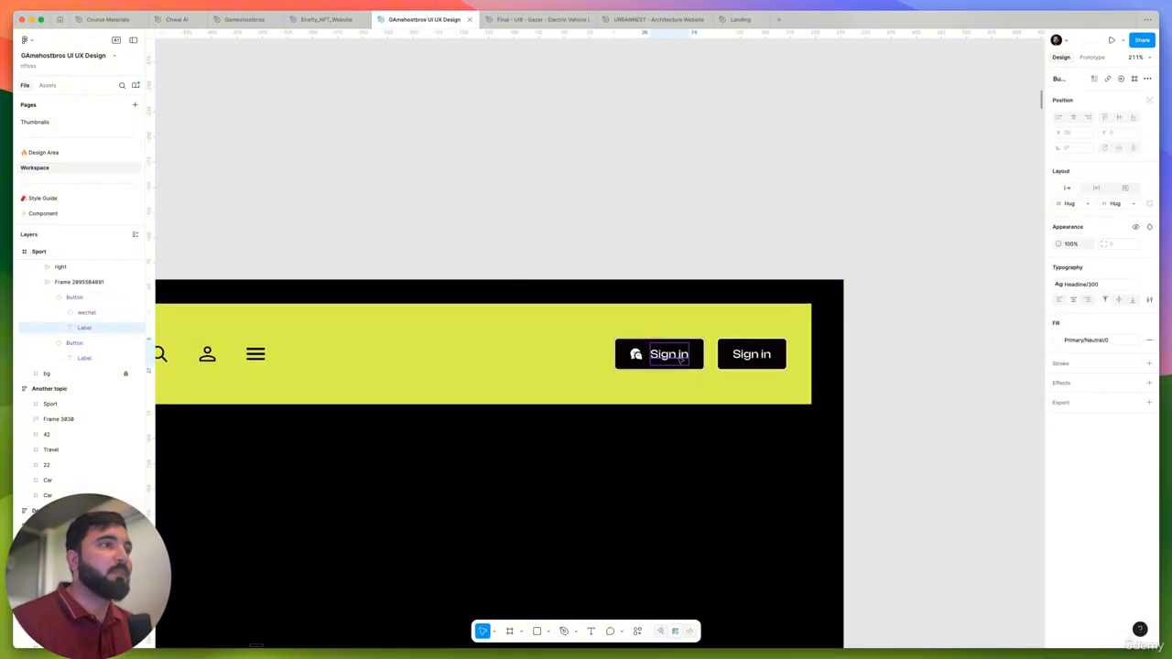
{"action": "scroll", "coordinate": [676, 358], "scroll_direction": "down", "scroll_amount": 3}
{"action": "scroll", "coordinate": [274, 363], "scroll_direction": "up", "scroll_amount": 10}
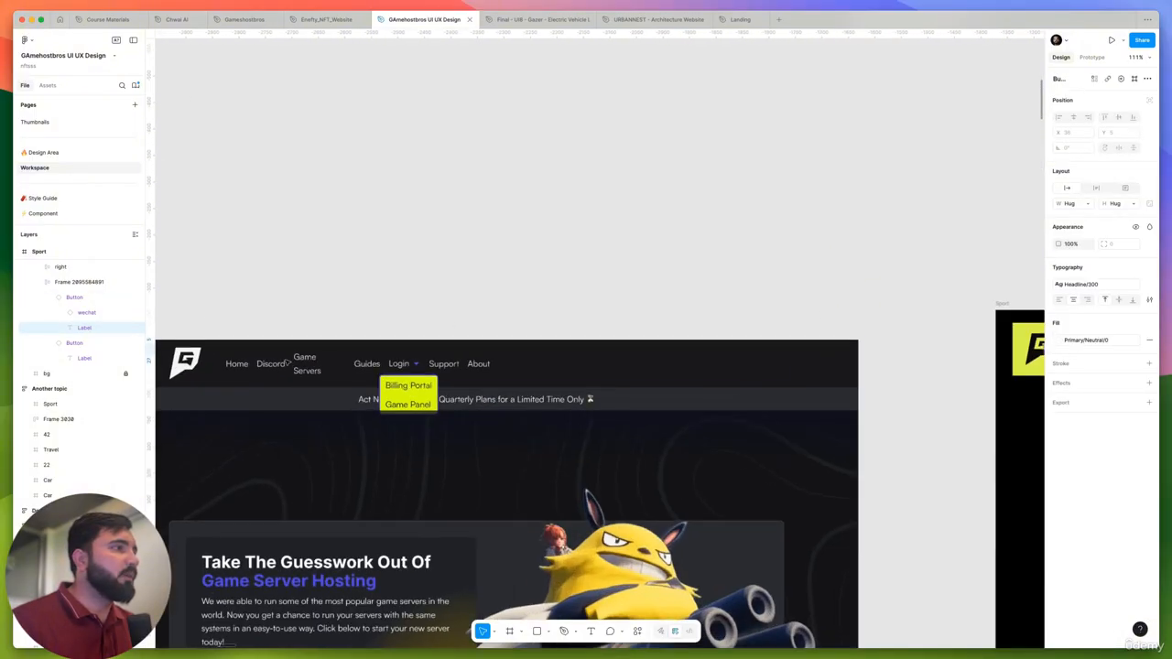
{"action": "left_click", "coordinate": [265, 365]}
{"action": "right_click", "coordinate": [265, 365]}
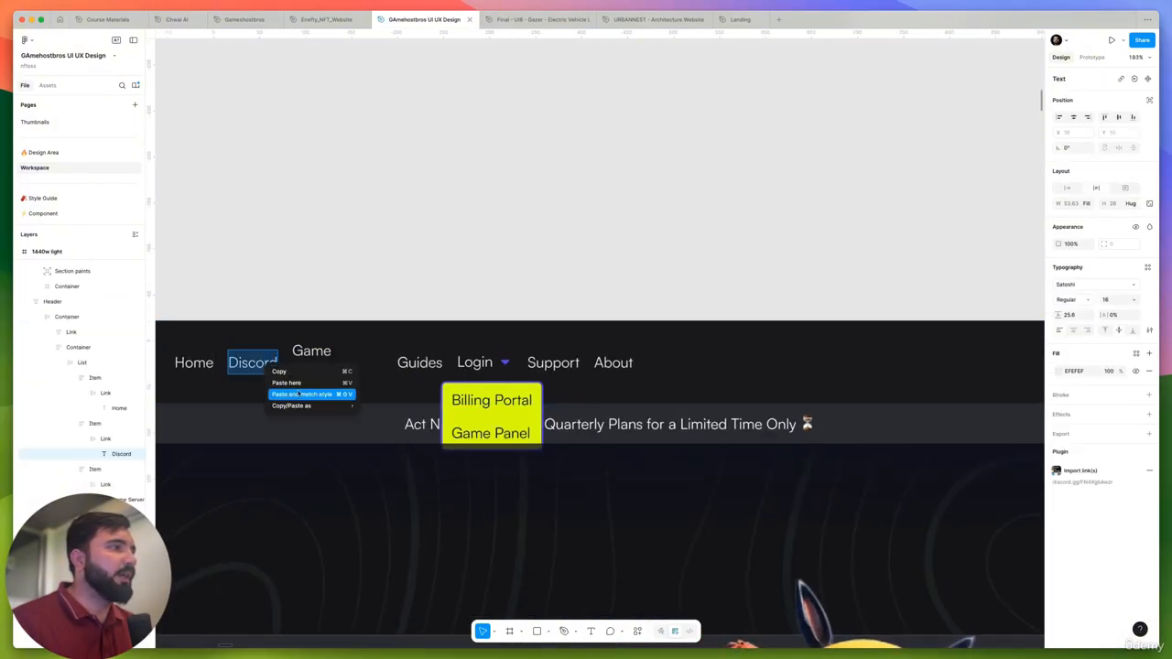
{"action": "left_click", "coordinate": [385, 405]}
{"action": "scroll", "coordinate": [385, 405], "scroll_direction": "down", "scroll_amount": 5}
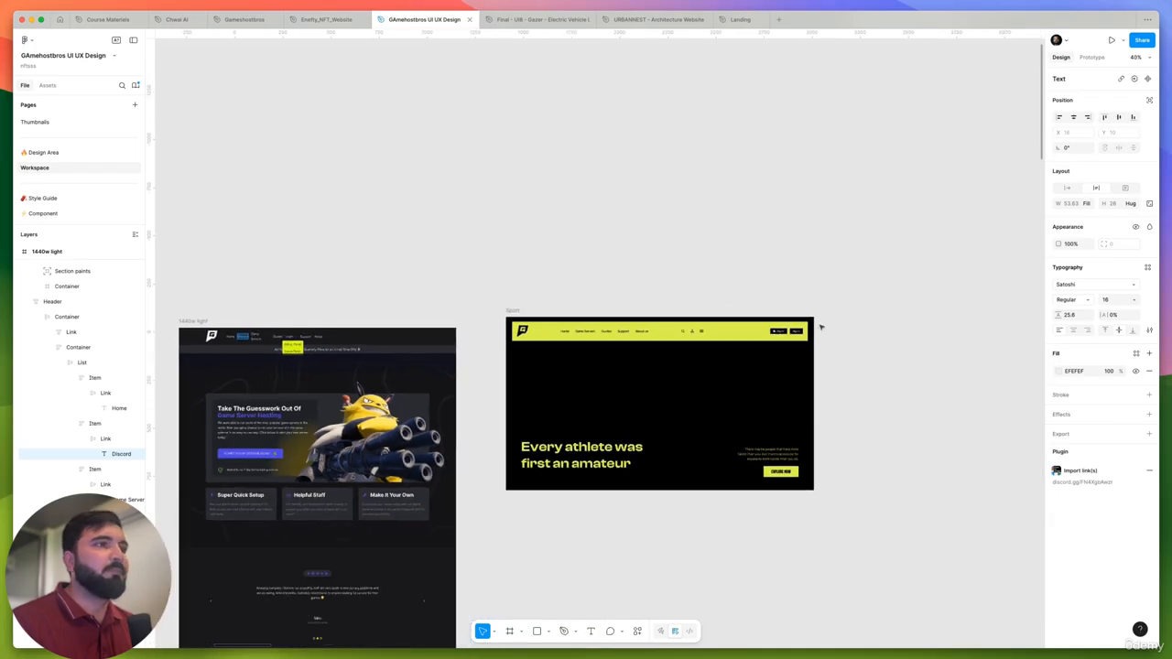
- Replace the label of the left Sign in button in the Sport header with the copied text "Discord"
{"action": "scroll", "coordinate": [749, 345], "scroll_direction": "up", "scroll_amount": 10}
{"action": "double_click", "coordinate": [707, 395]}
{"action": "key", "text": "super+v"}
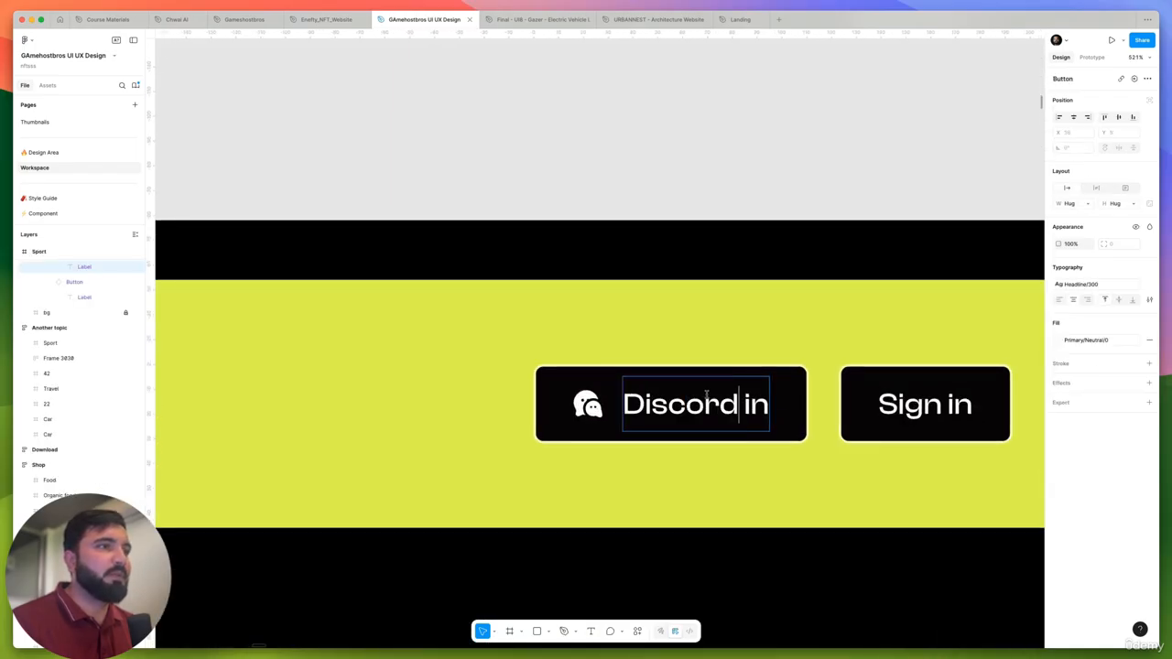
{"action": "key", "text": "super+a"}
{"action": "key", "text": "super+v"}
- Search the file's components for "discord" as a replacement for the wechat icon in the Discord button
{"action": "left_click", "coordinate": [621, 409]}
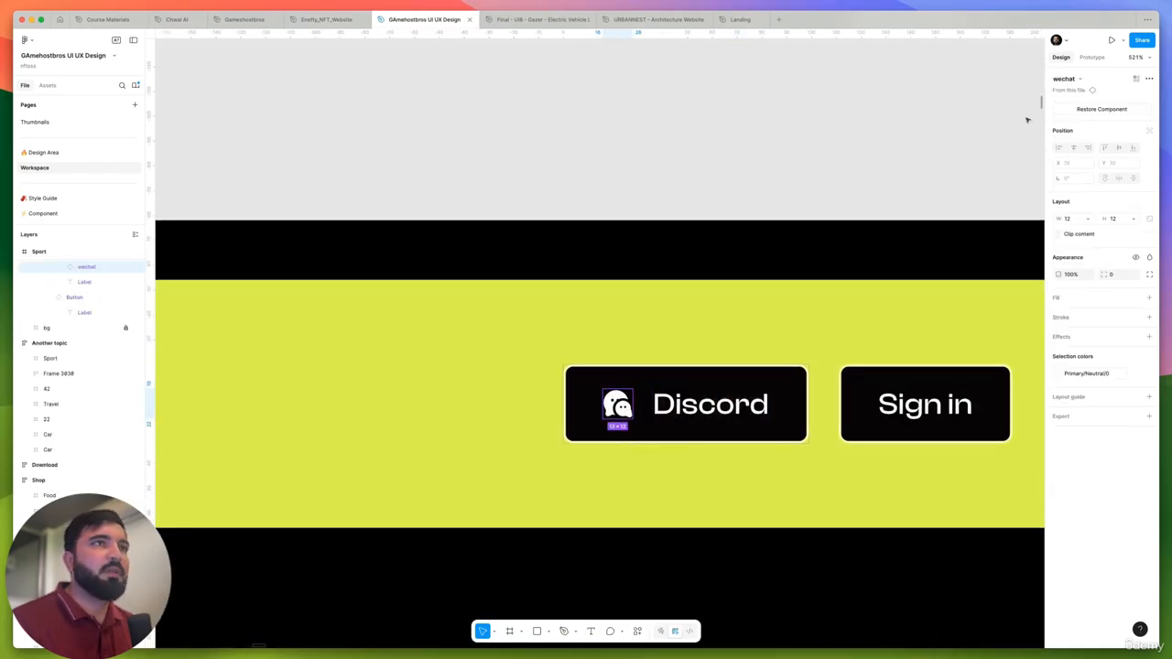
{"action": "left_click", "coordinate": [1065, 80]}
{"action": "type", "text": "disc"}
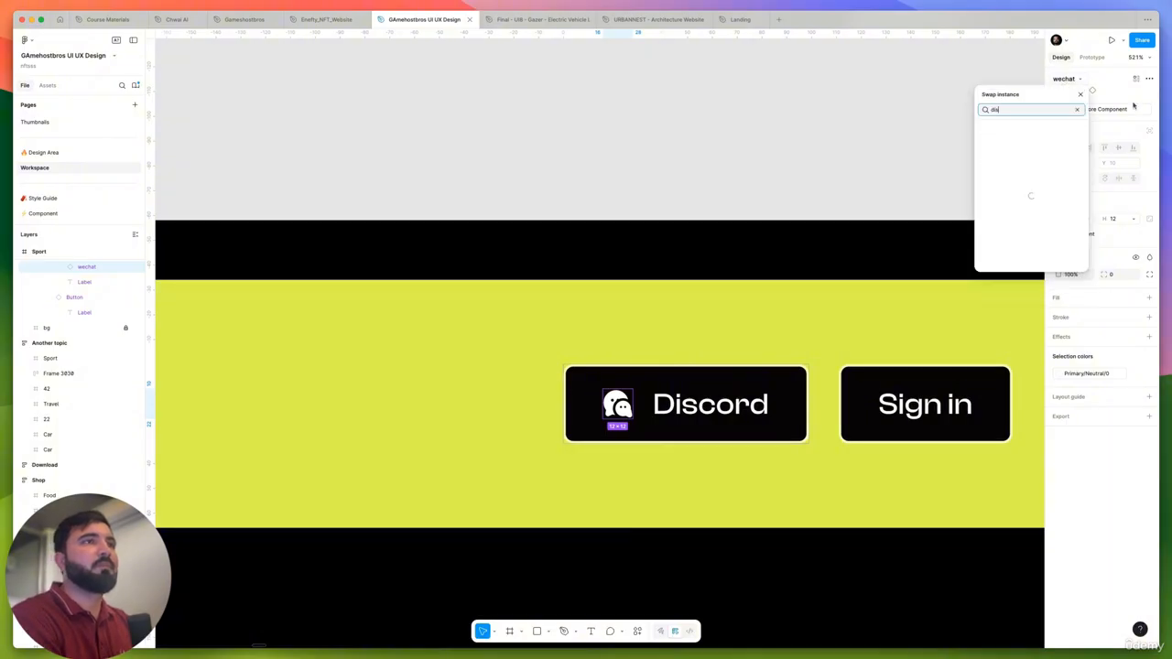
{"action": "type", "text": "ord"}
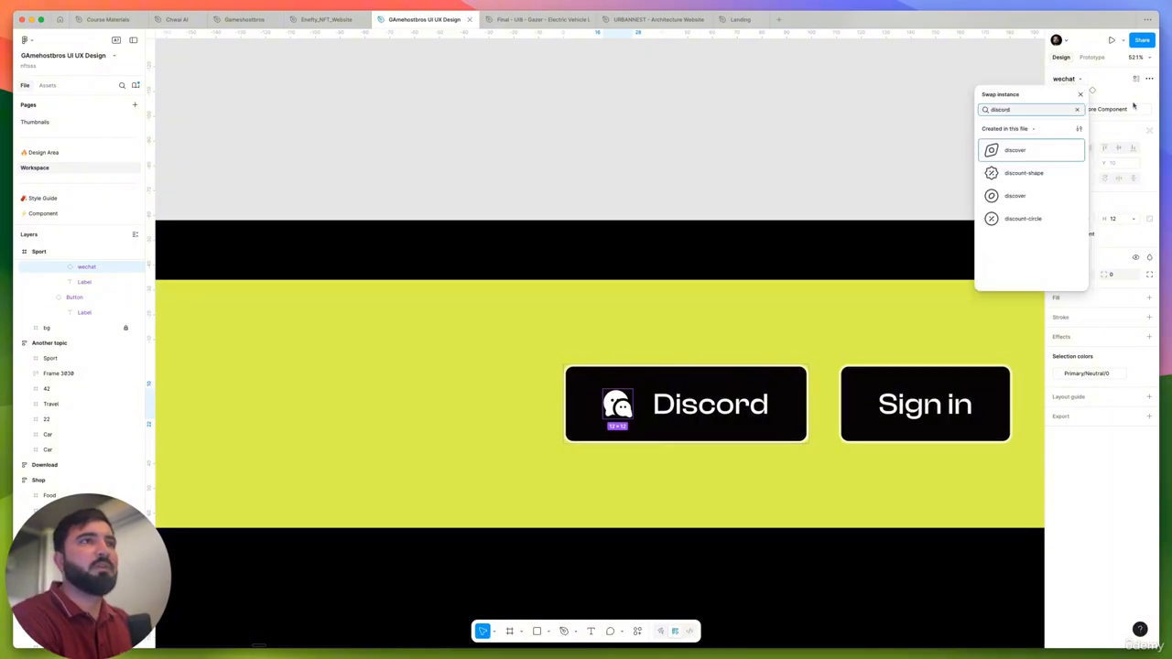
{"action": "left_click", "coordinate": [826, 135]}
- Open the IconScout plugin over the empty canvas and search its icons for "discord"
{"action": "right_click", "coordinate": [813, 118]}
{"action": "mouse_move", "coordinate": [897, 198]}
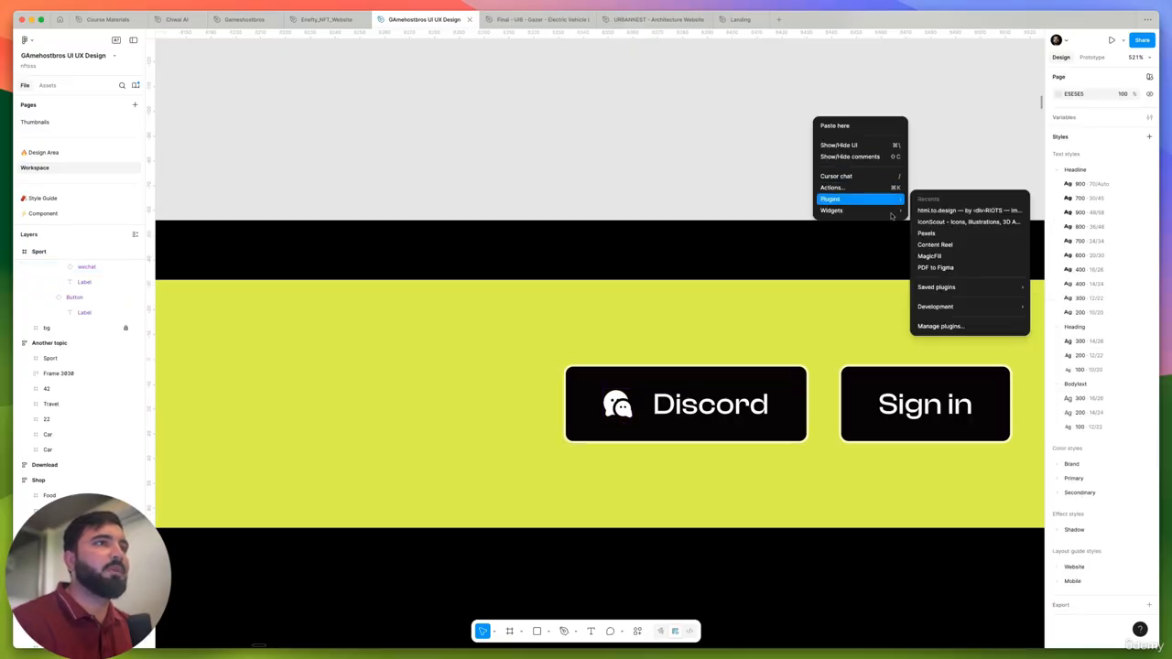
{"action": "left_click", "coordinate": [962, 222]}
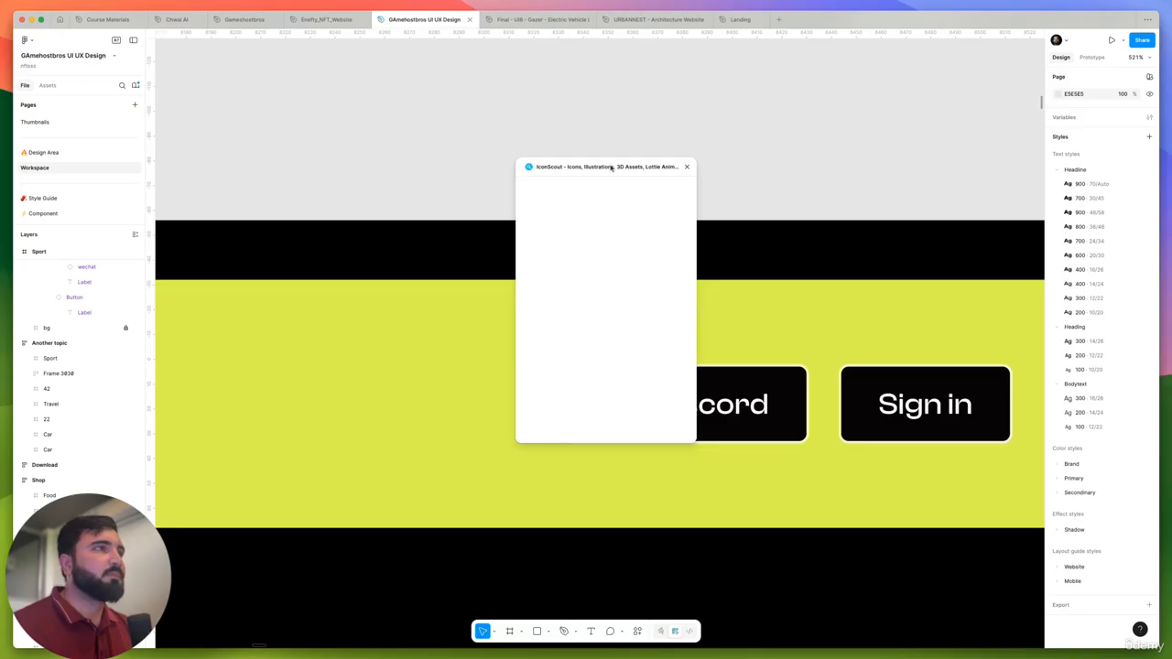
{"action": "left_click_drag", "start_coordinate": [611, 169], "coordinate": [723, 119]}
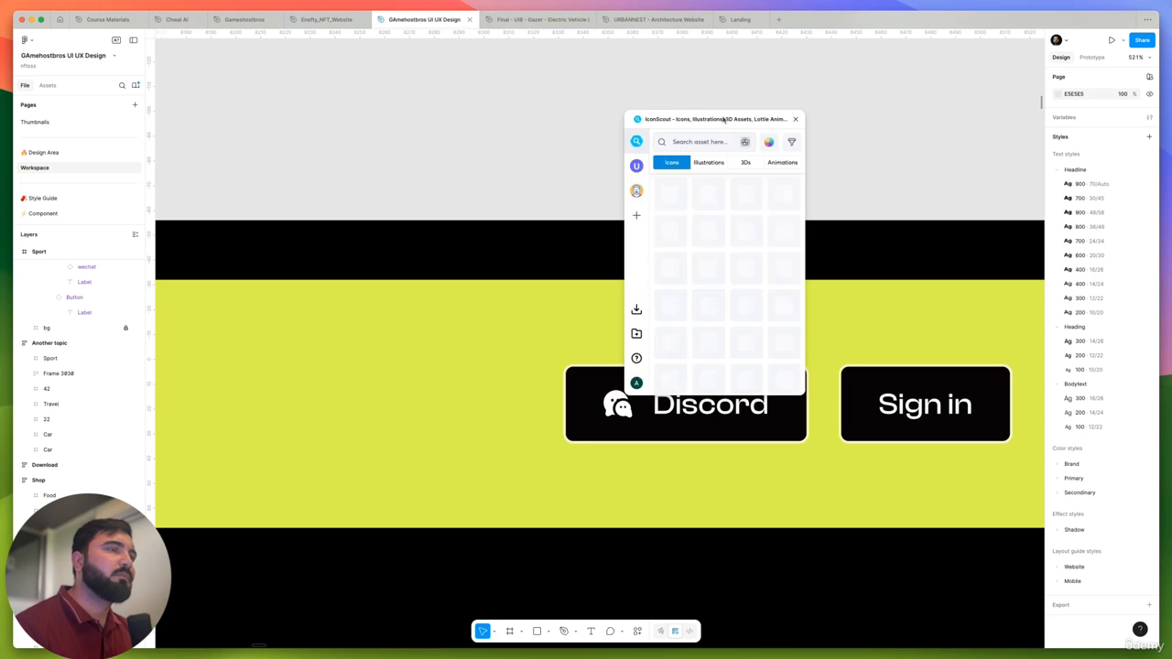
{"action": "left_click", "coordinate": [690, 141]}
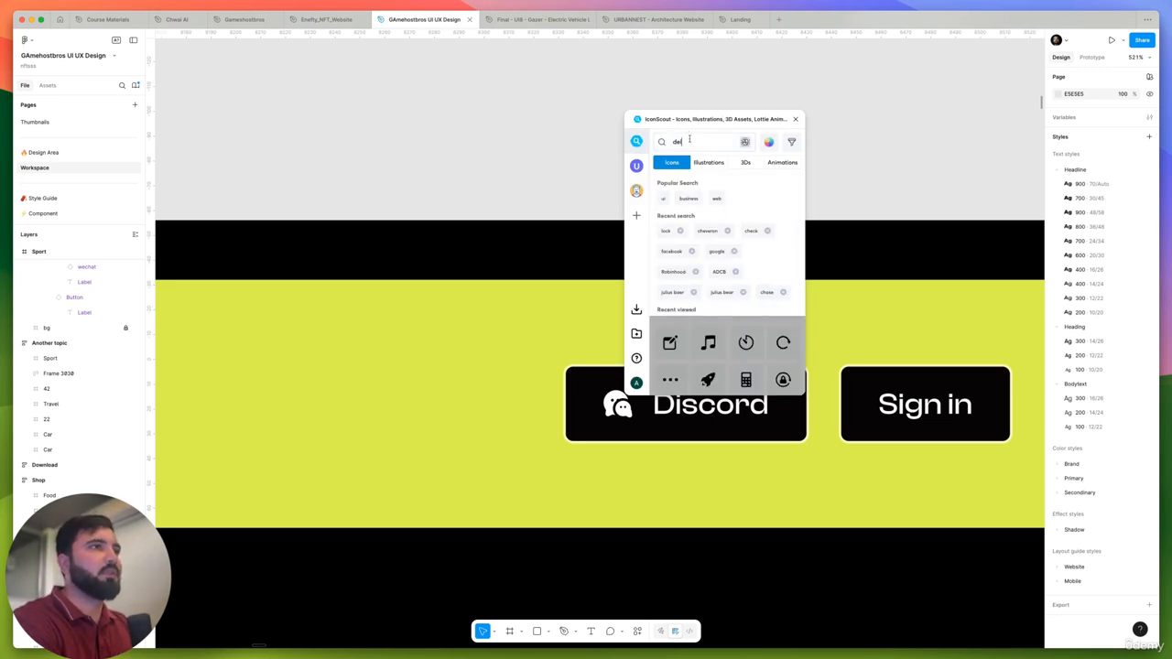
{"action": "type", "text": "discord"}
{"action": "key", "text": "Return"}
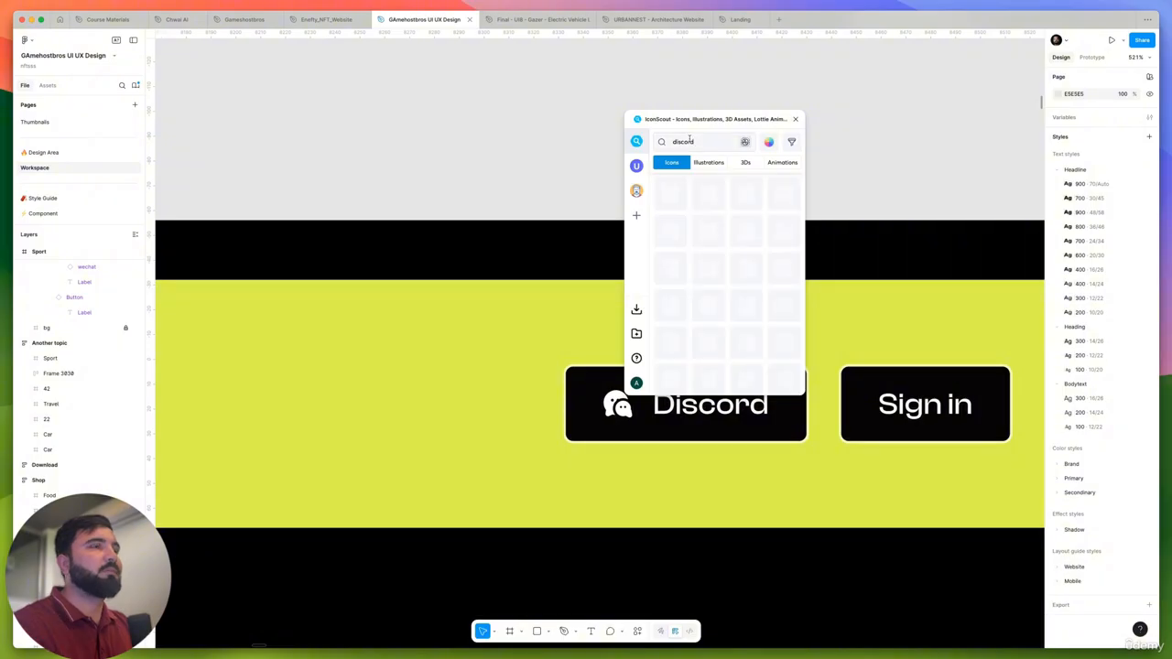
{"action": "left_click_drag", "start_coordinate": [761, 124], "coordinate": [969, 111]}
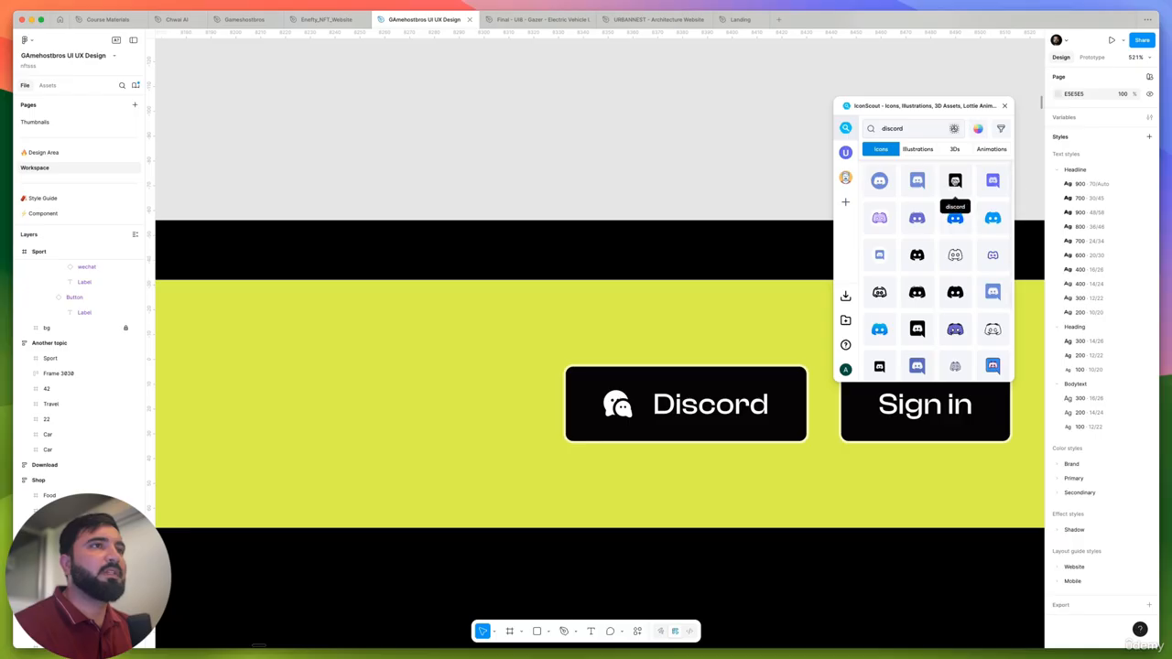
- Insert the purple speech-bubble Discord icon above the Sport header and scale it to about 22 × 22
{"action": "left_click_drag", "start_coordinate": [993, 181], "coordinate": [660, 140]}
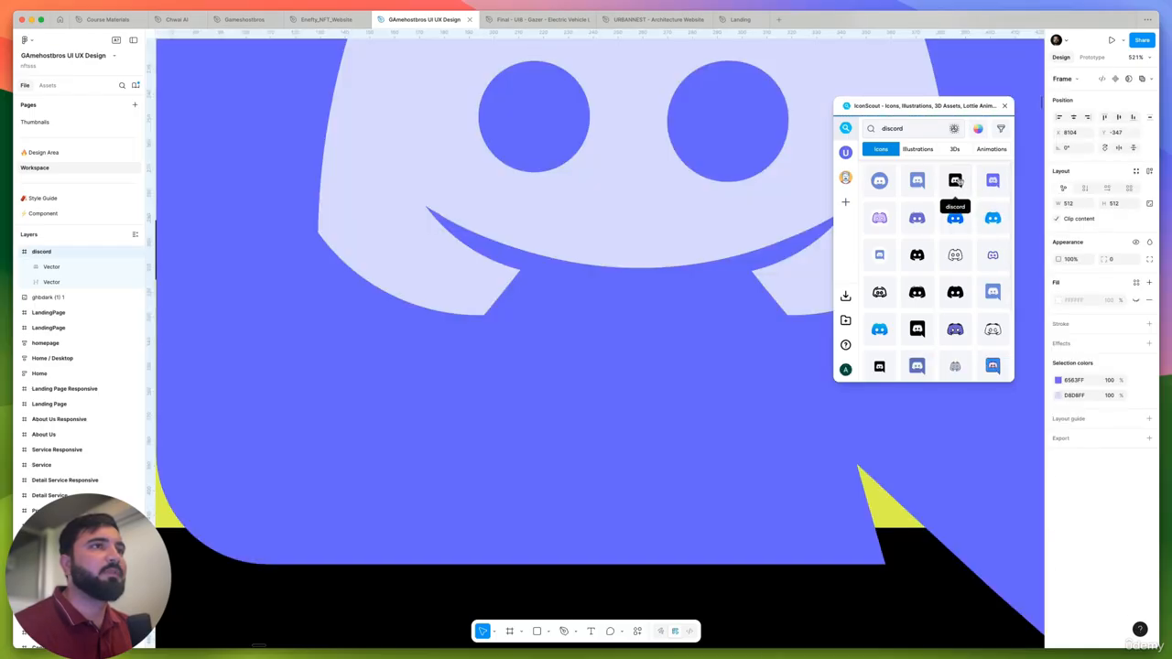
{"action": "scroll", "coordinate": [624, 175], "scroll_direction": "down", "scroll_amount": 8}
{"action": "left_click_drag", "start_coordinate": [738, 56], "coordinate": [629, 126]}
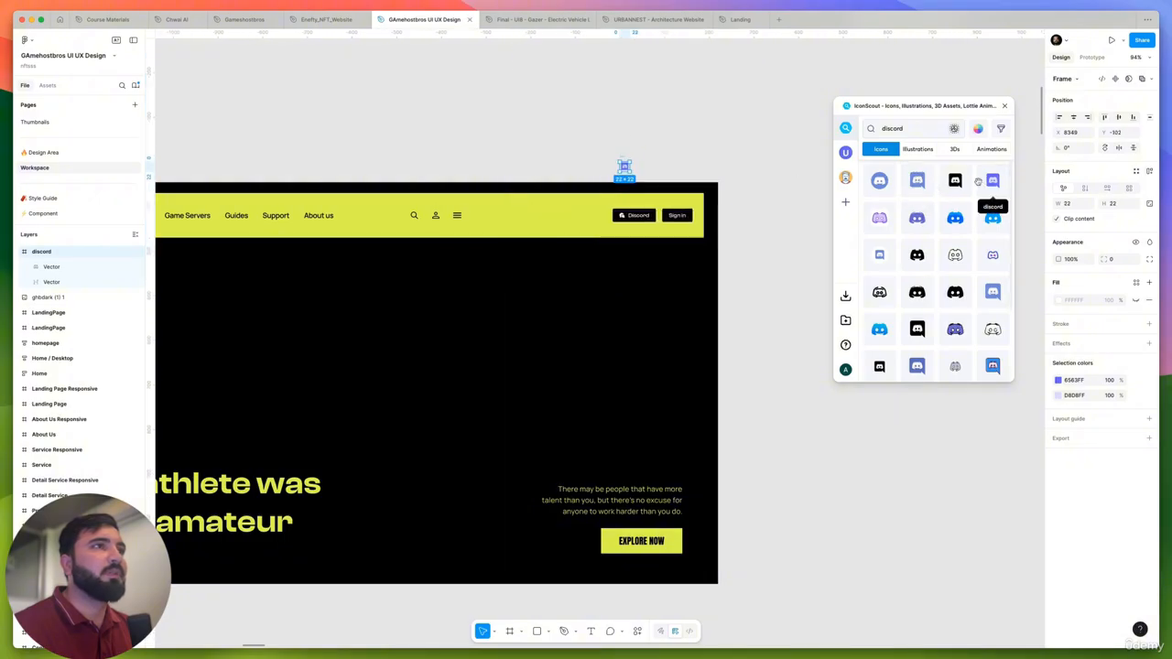
- Insert the black speech-bubble Discord icon above the Sport frame and scale it to about 124 × 124
{"action": "left_click_drag", "start_coordinate": [956, 180], "coordinate": [751, 108]}
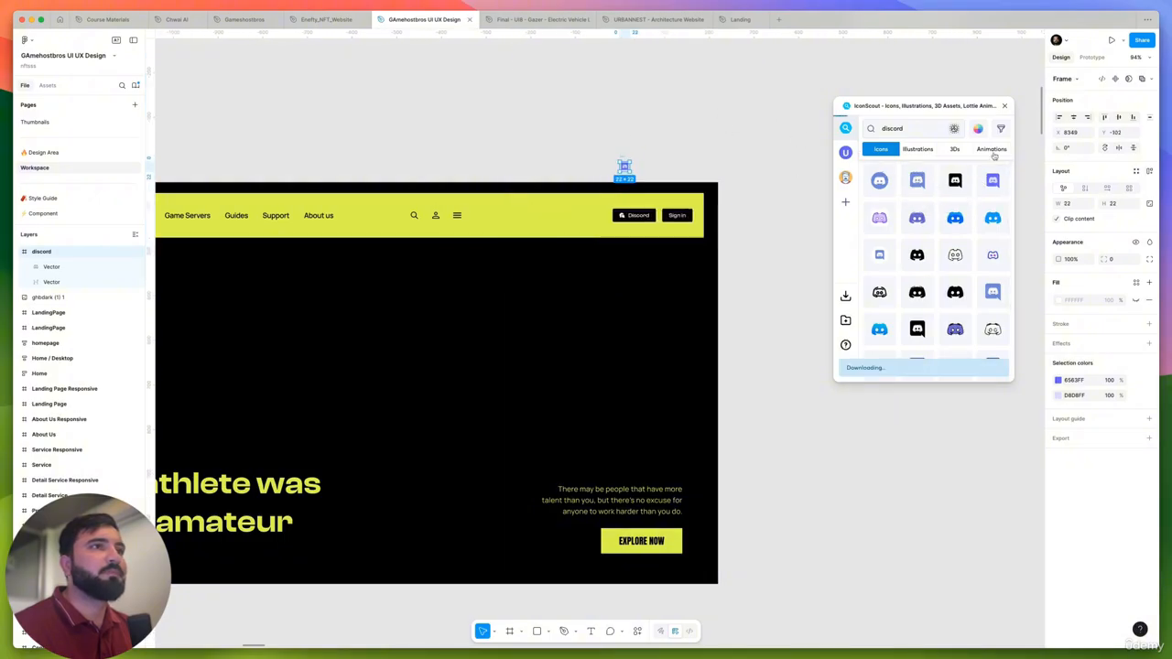
{"action": "scroll", "coordinate": [740, 170], "scroll_direction": "up", "scroll_amount": 2}
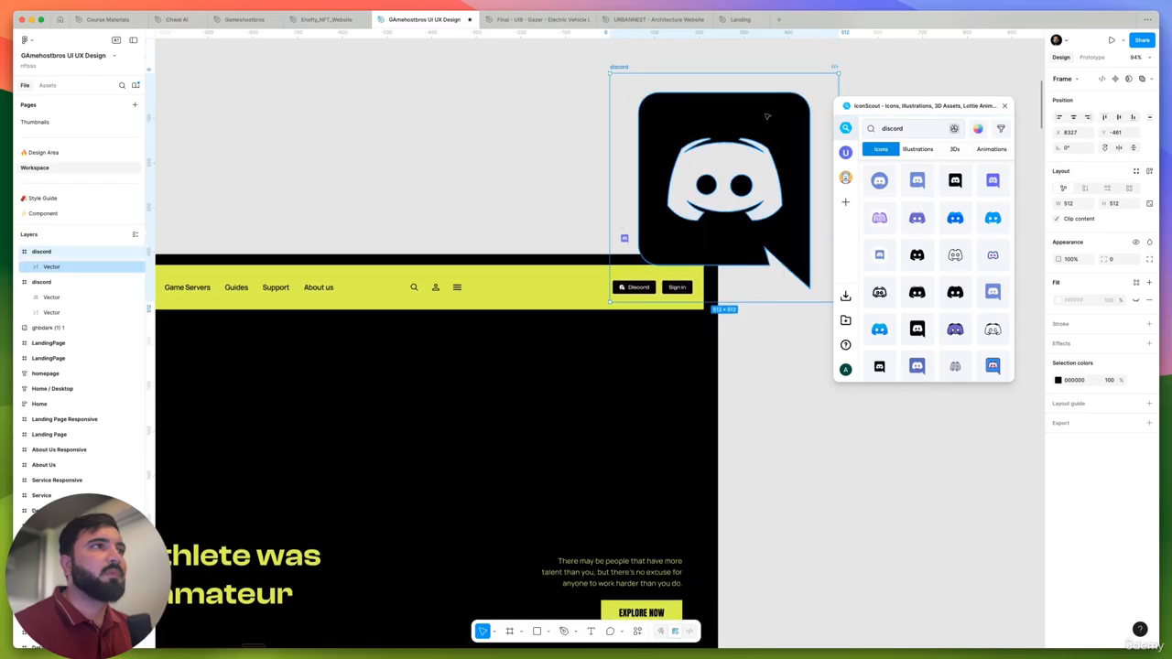
{"action": "left_click_drag", "start_coordinate": [837, 73], "coordinate": [753, 161]}
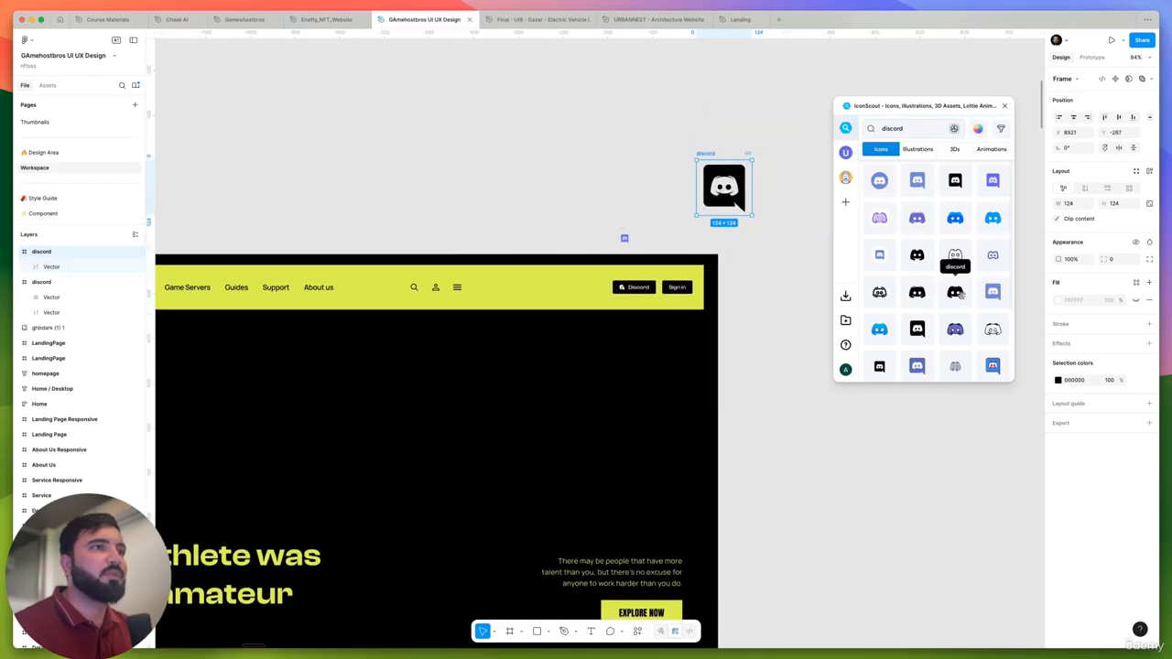
- Insert the plain black Discord face icon at about 100 × 100, close IconScout and move the black speech-bubble icon closer beside it
{"action": "left_click_drag", "start_coordinate": [934, 297], "coordinate": [593, 173]}
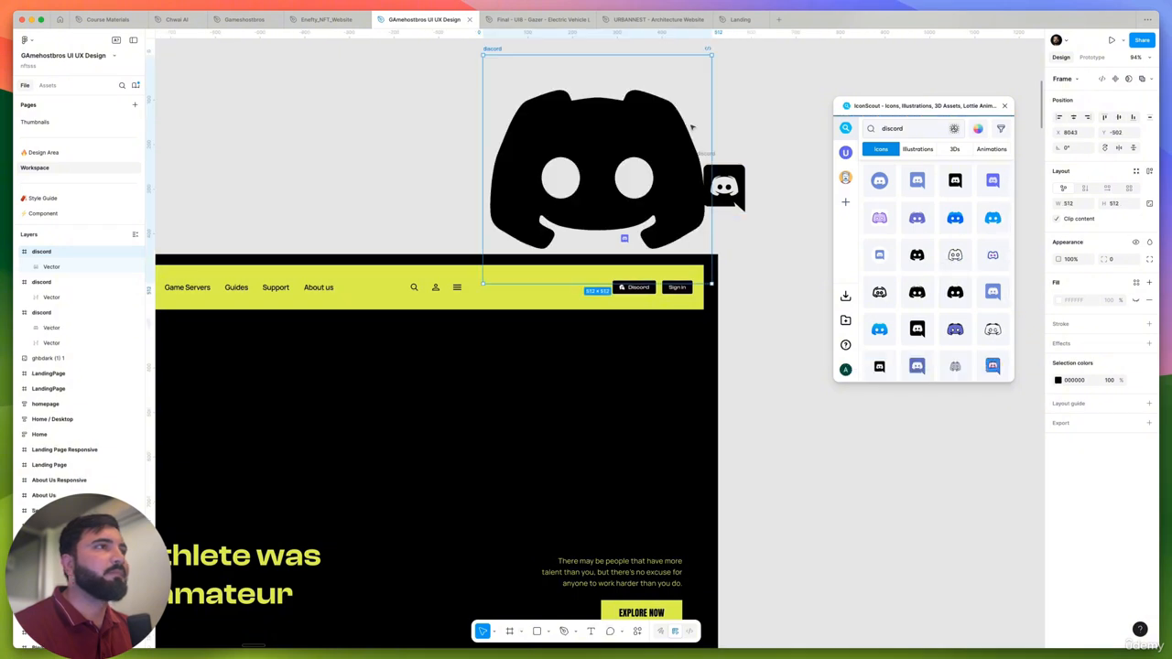
{"action": "left_click_drag", "start_coordinate": [711, 55], "coordinate": [620, 146]}
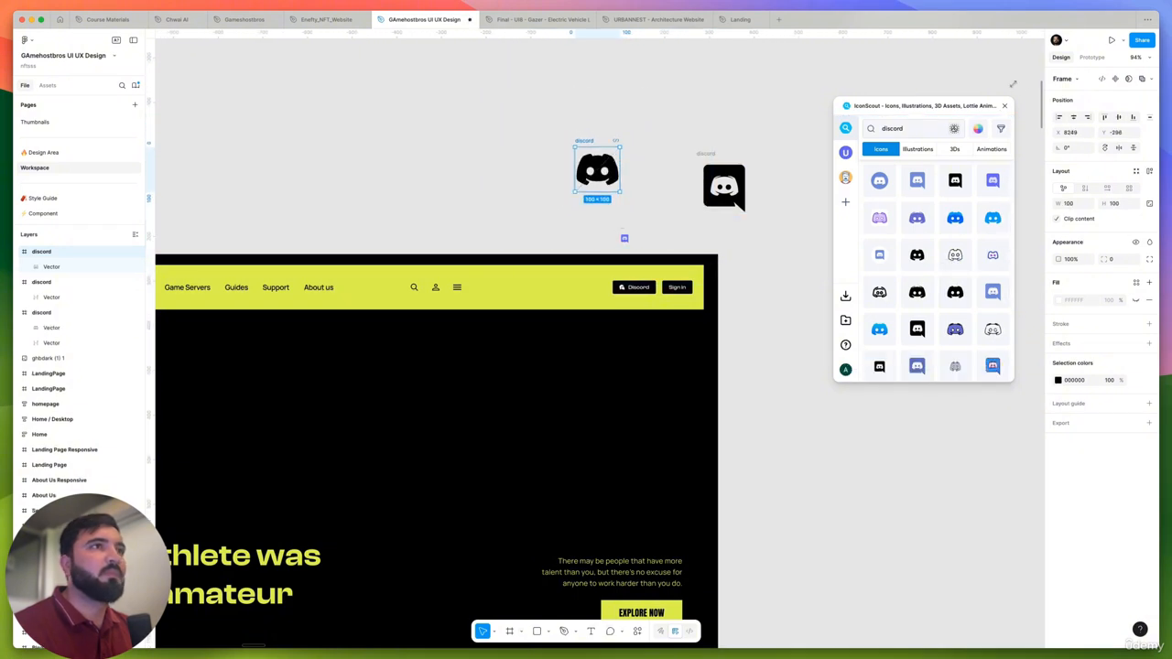
{"action": "left_click", "coordinate": [1004, 107]}
{"action": "scroll", "coordinate": [699, 152], "scroll_direction": "up", "scroll_amount": 5}
{"action": "left_click_drag", "start_coordinate": [712, 175], "coordinate": [545, 136]}
- Lock the aspect ratio of all three Discord icons and set their size to 24 × 24
{"action": "left_click", "coordinate": [504, 519]}
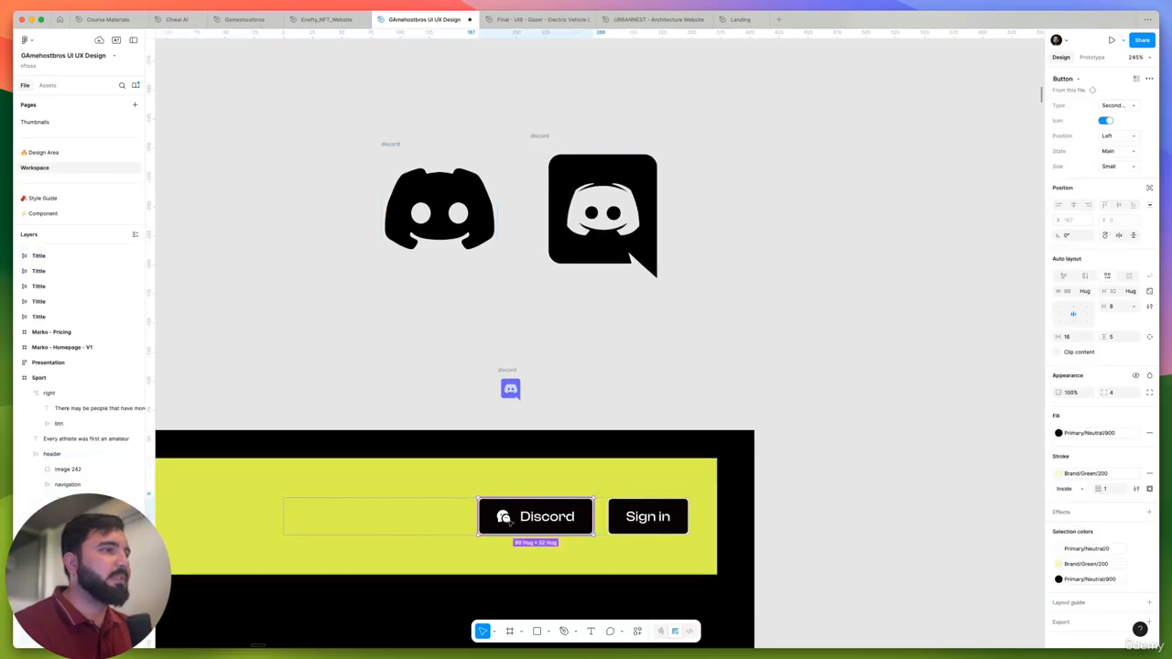
{"action": "scroll", "coordinate": [339, 184], "scroll_direction": "up", "scroll_amount": 2}
{"action": "left_click_drag", "start_coordinate": [317, 138], "coordinate": [781, 449]}
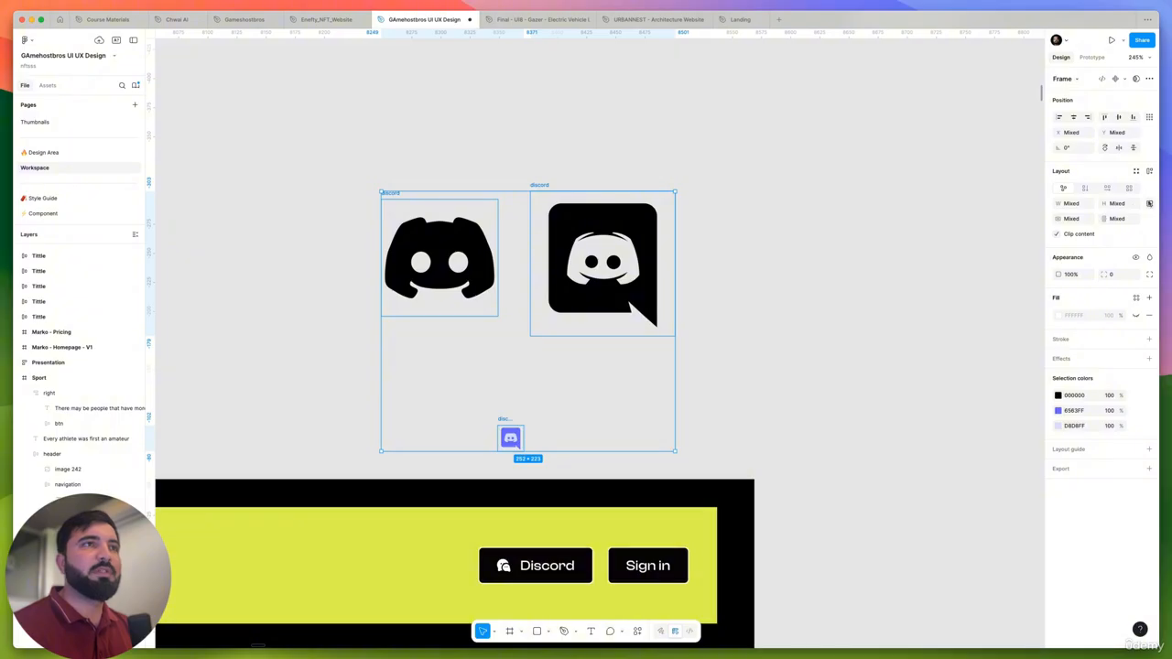
{"action": "left_click", "coordinate": [1150, 204]}
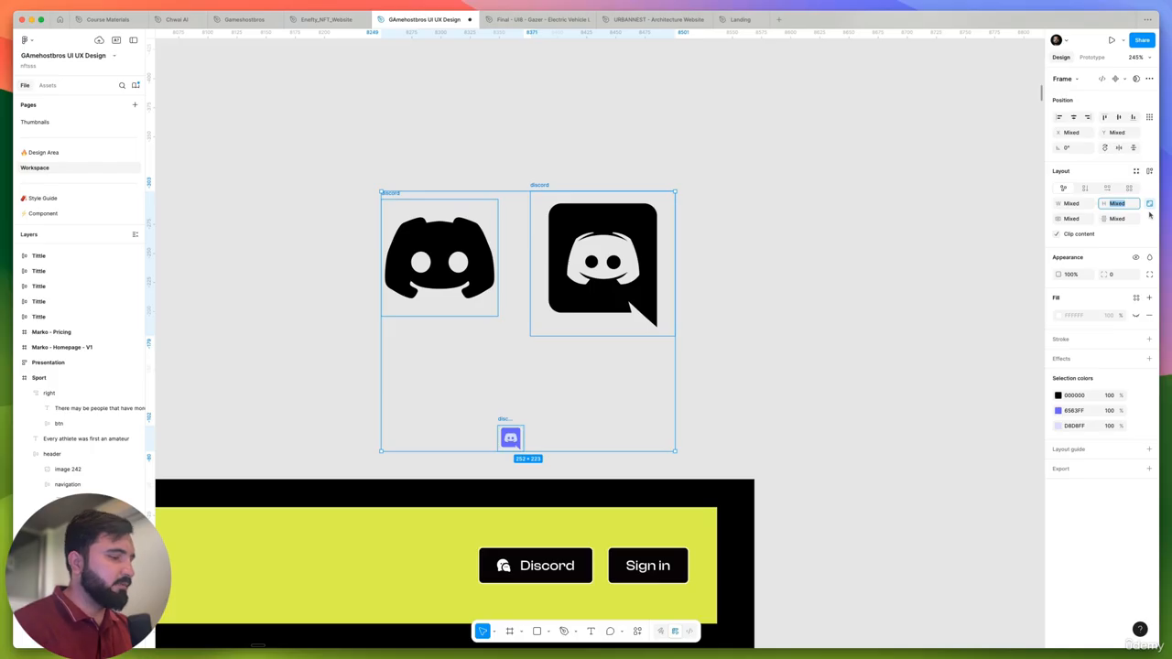
{"action": "type", "text": "24"}
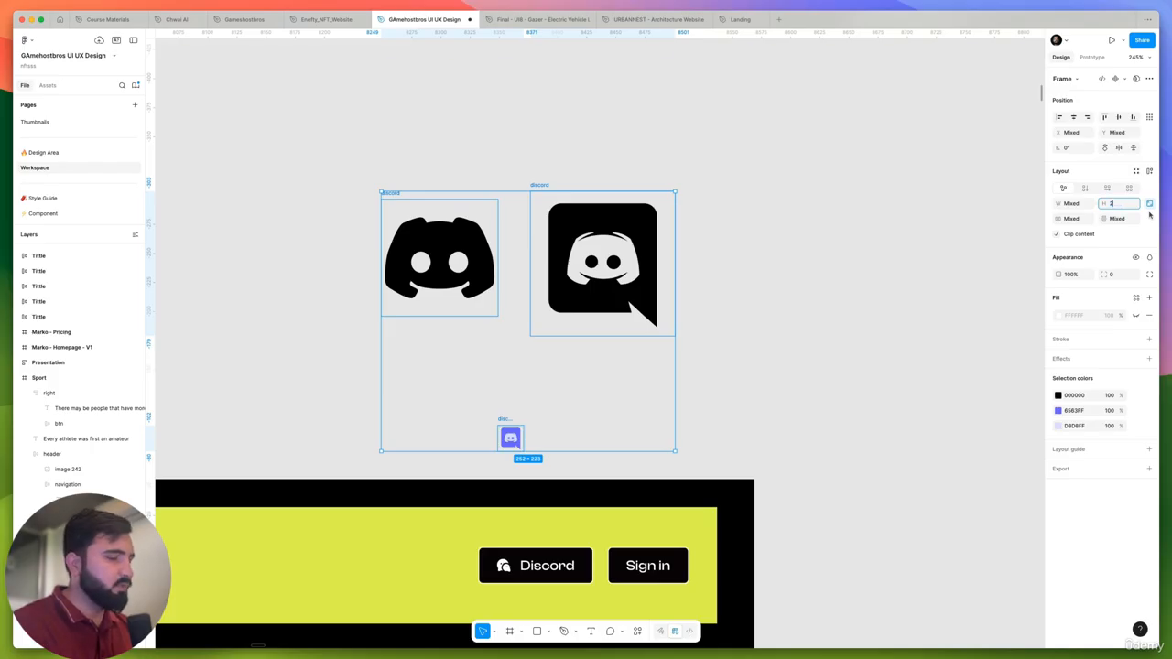
{"action": "key", "text": "Return"}
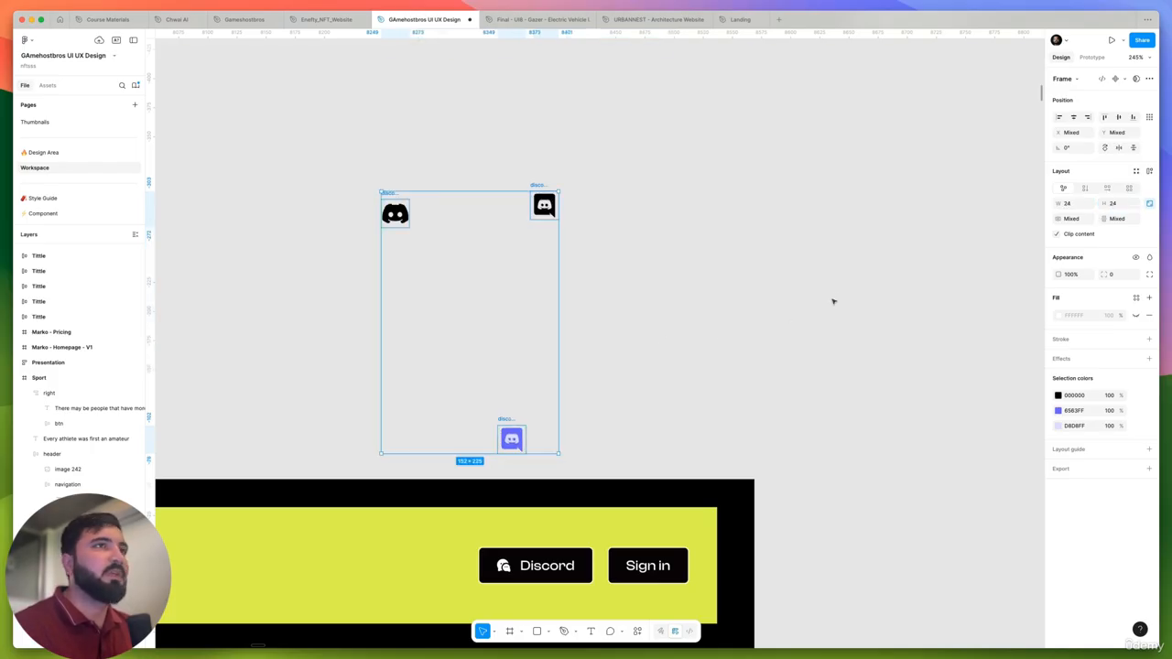
- Arrange the three Discord icons in one row: plain black, black speech bubble, then purple
{"action": "key", "text": "shift+super+g"}
{"action": "left_click_drag", "start_coordinate": [512, 439], "coordinate": [591, 205]}
{"action": "left_click_drag", "start_coordinate": [494, 166], "coordinate": [449, 203]}
- Rename the plain black icon frame "discord simple" and the purple icon frame "discord colored"
{"action": "scroll", "coordinate": [410, 194], "scroll_direction": "up", "scroll_amount": 5}
{"action": "double_click", "coordinate": [409, 194]}
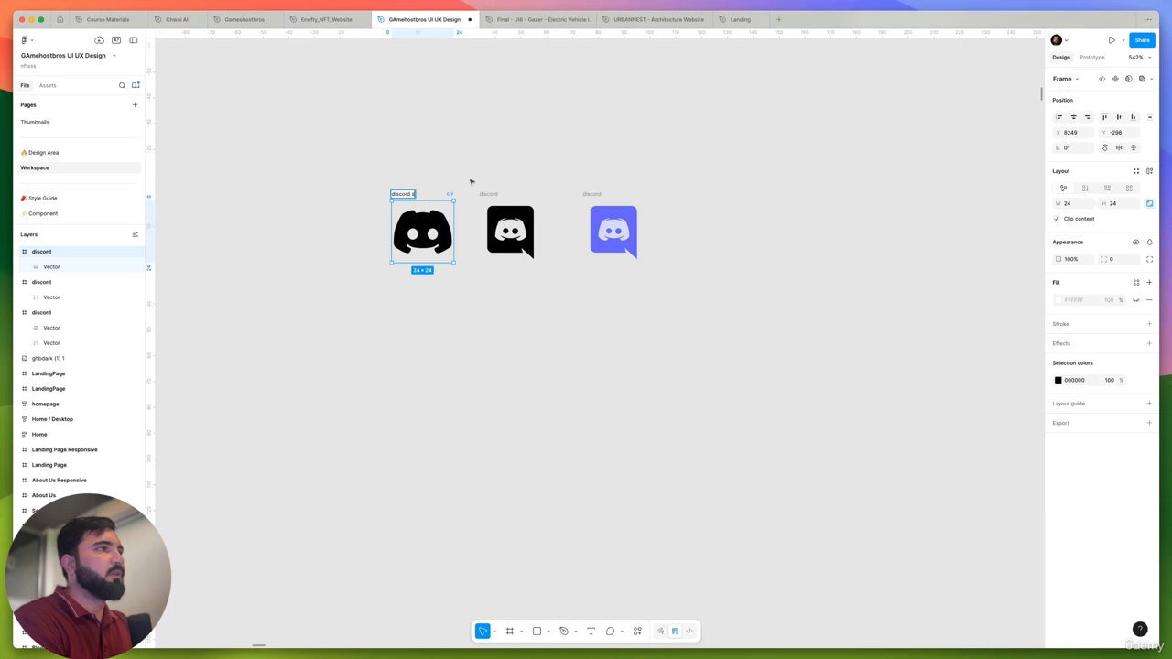
{"action": "key", "text": "Return"}
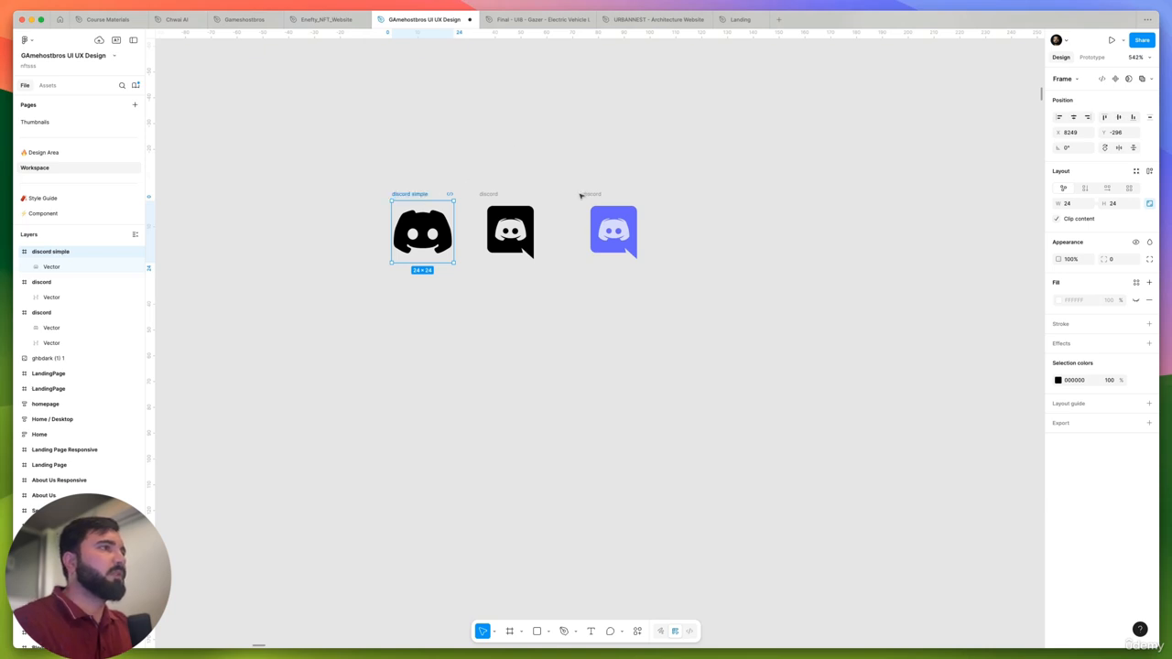
{"action": "double_click", "coordinate": [586, 195]}
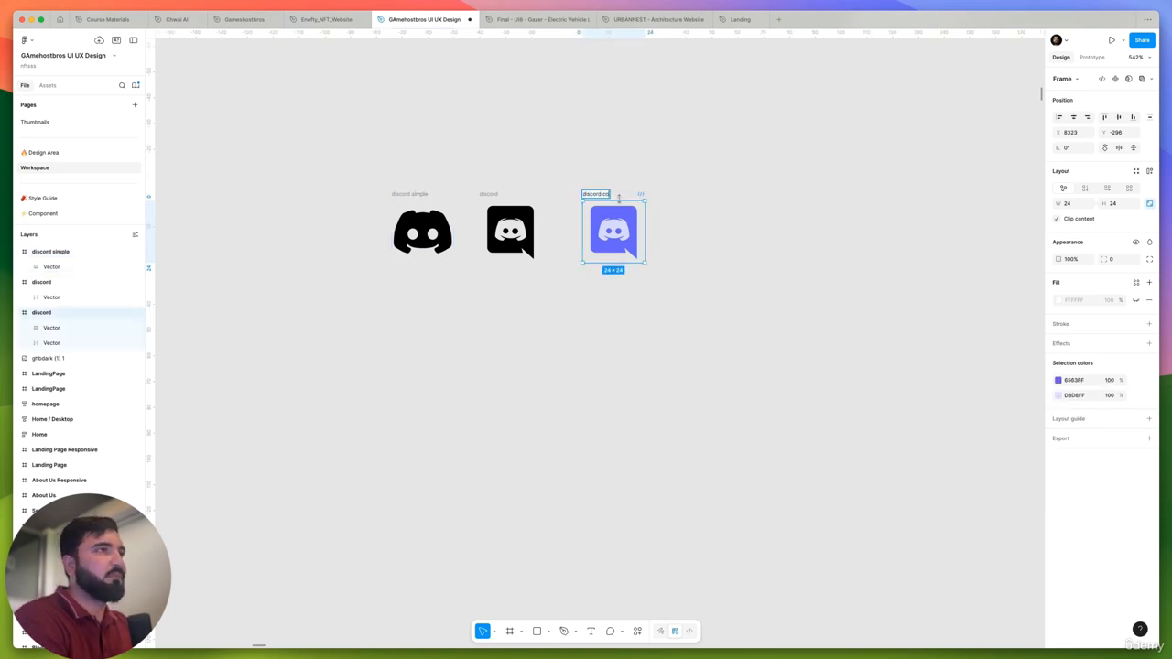
{"action": "type", "text": "colored"}
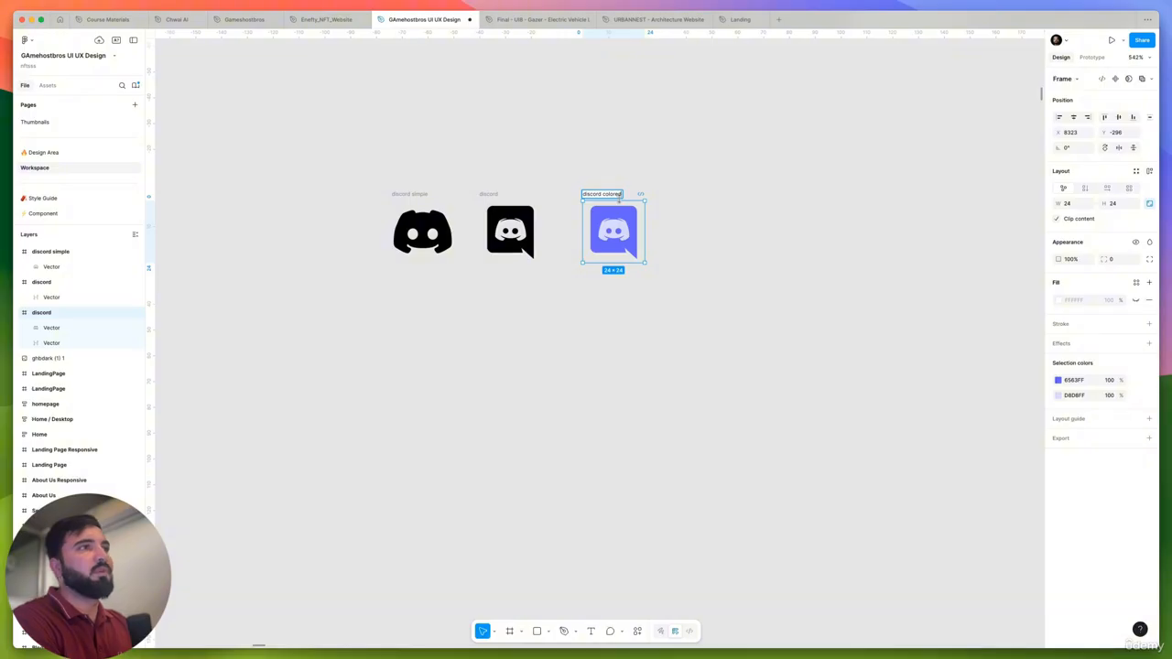
{"action": "key", "text": "Return"}
- Combine the three Discord icons into a component set and name it "Discord"
{"action": "left_click_drag", "start_coordinate": [379, 162], "coordinate": [688, 293]}
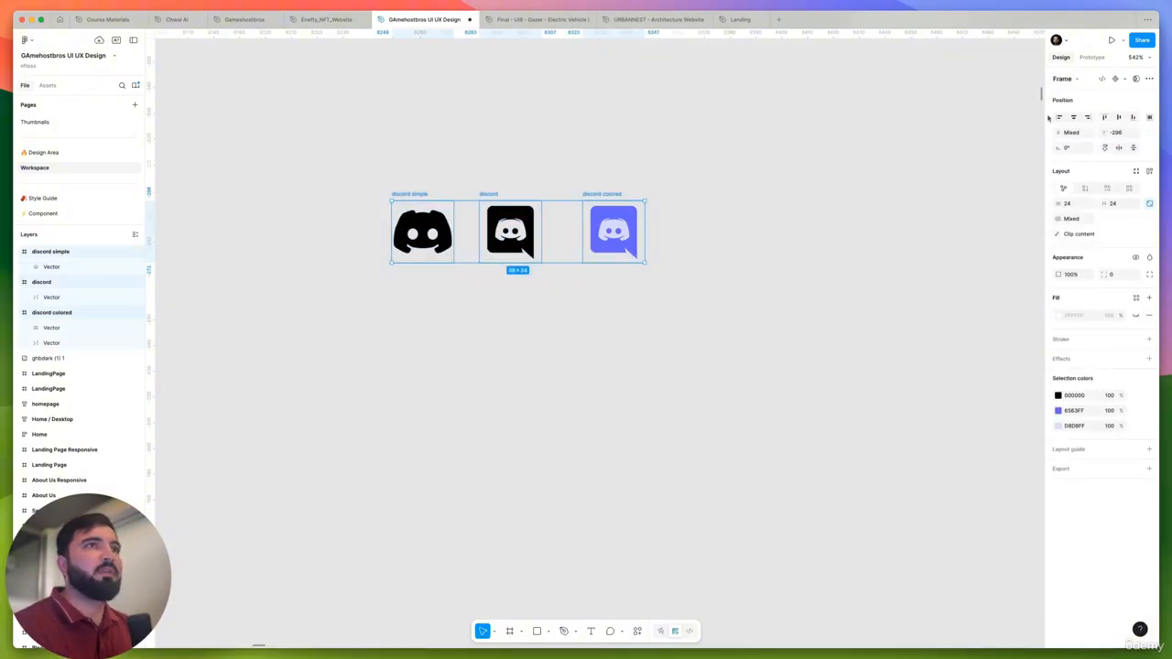
{"action": "left_click", "coordinate": [1124, 79]}
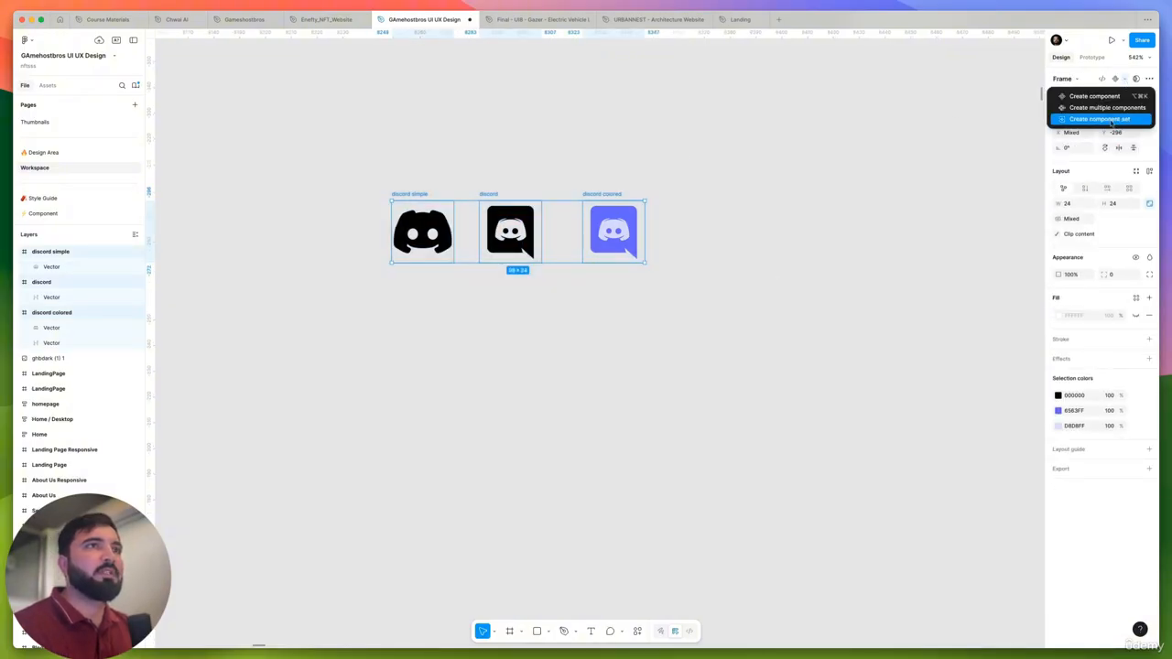
{"action": "left_click", "coordinate": [1111, 120]}
{"action": "double_click", "coordinate": [375, 143]}
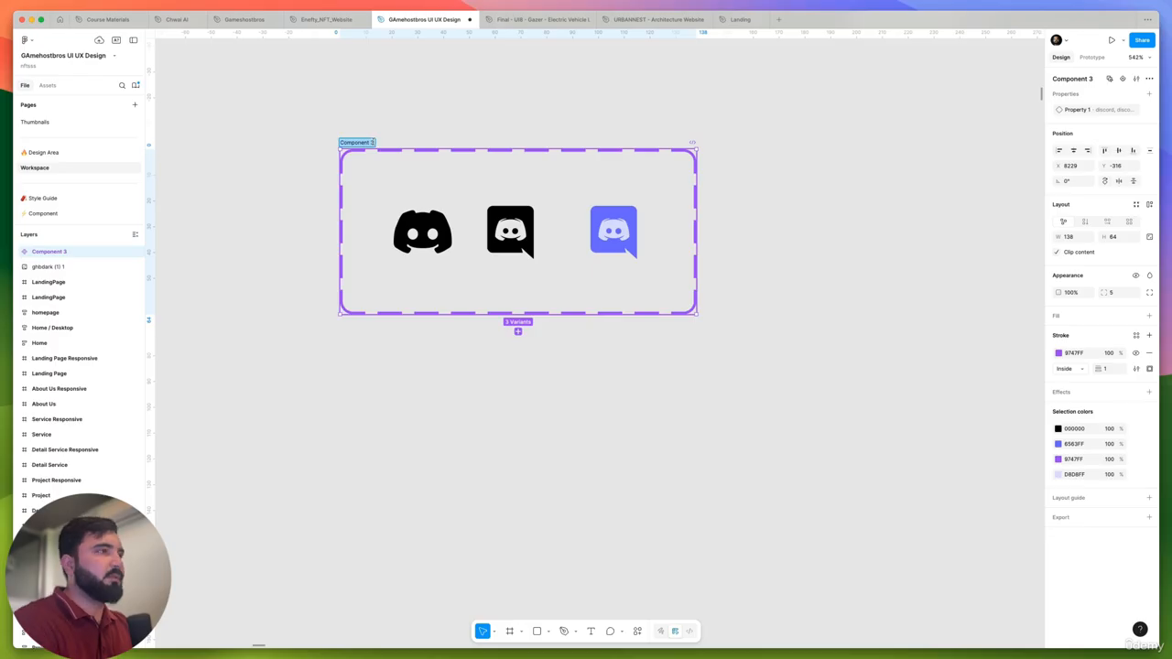
{"action": "type", "text": "Discord"}
{"action": "key", "text": "Return"}
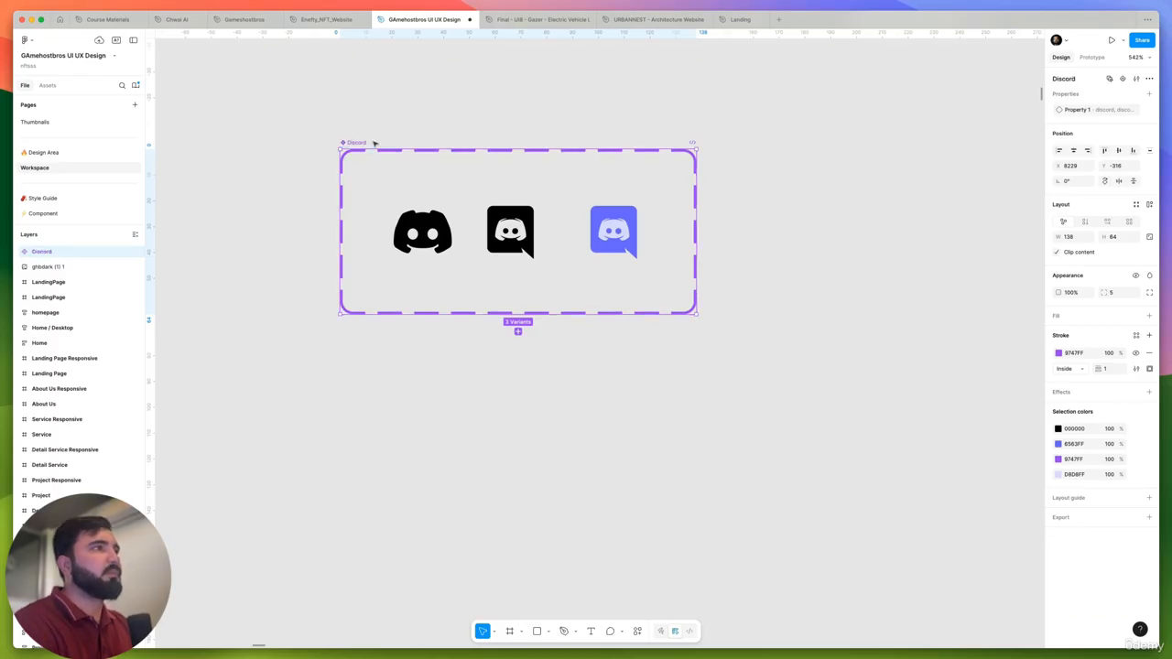
{"action": "scroll", "coordinate": [389, 175], "scroll_direction": "down", "scroll_amount": 6}
{"action": "left_click", "coordinate": [513, 209]}
{"action": "scroll", "coordinate": [395, 286], "scroll_direction": "up", "scroll_amount": 4}
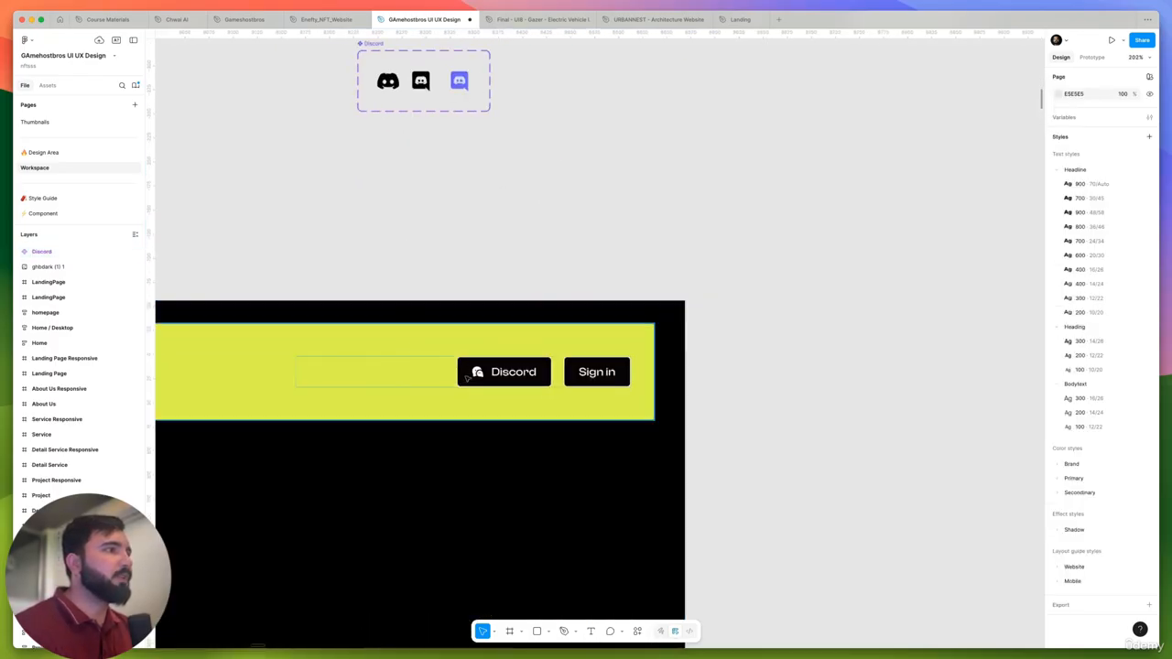
- Swap the chat icon inside the header's Discord button for the custom Discord icon component
{"action": "left_click", "coordinate": [469, 373]}
{"action": "double_click", "coordinate": [469, 373]}
{"action": "double_click", "coordinate": [471, 373]}
{"action": "double_click", "coordinate": [473, 373]}
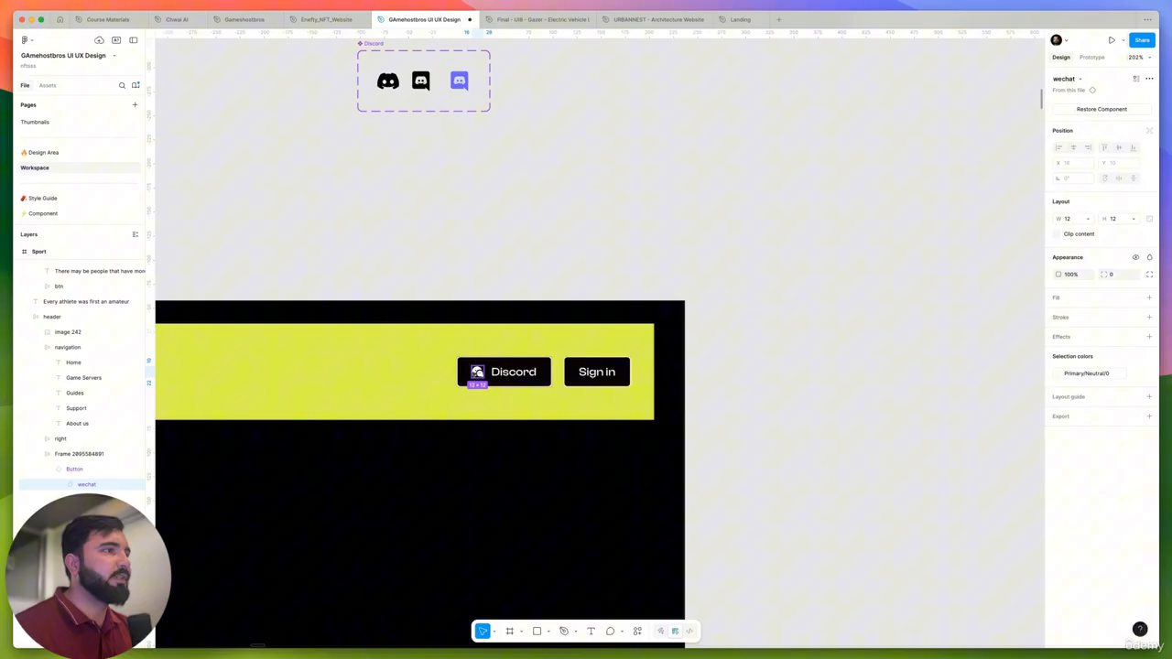
{"action": "left_click", "coordinate": [1062, 78]}
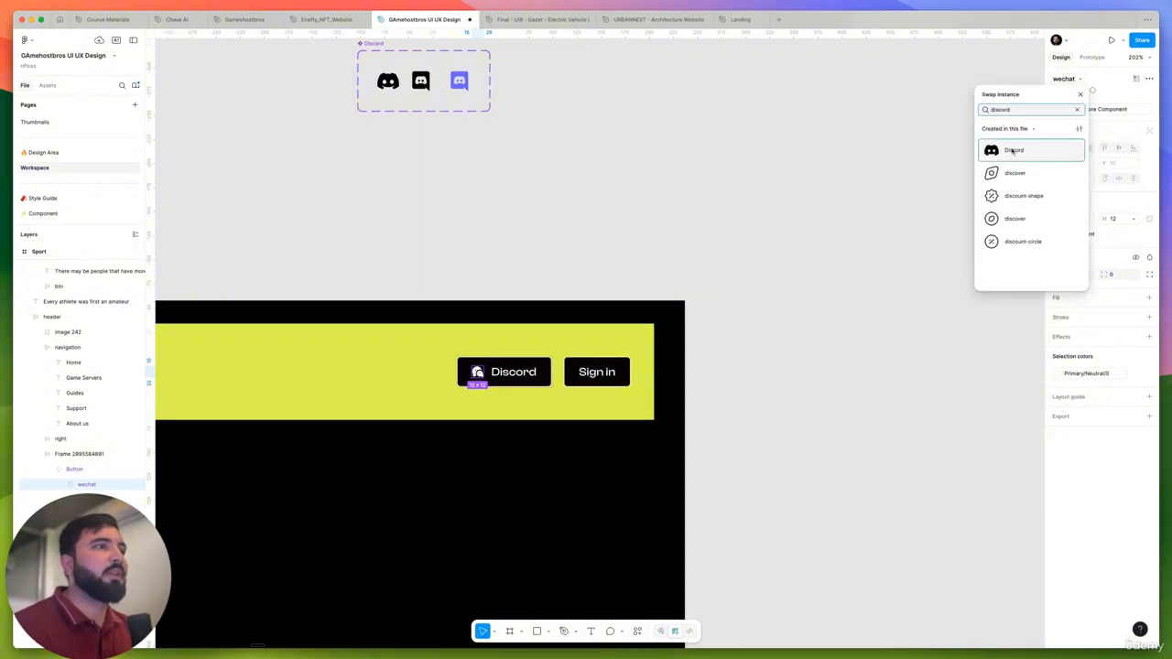
{"action": "left_click", "coordinate": [1013, 151]}
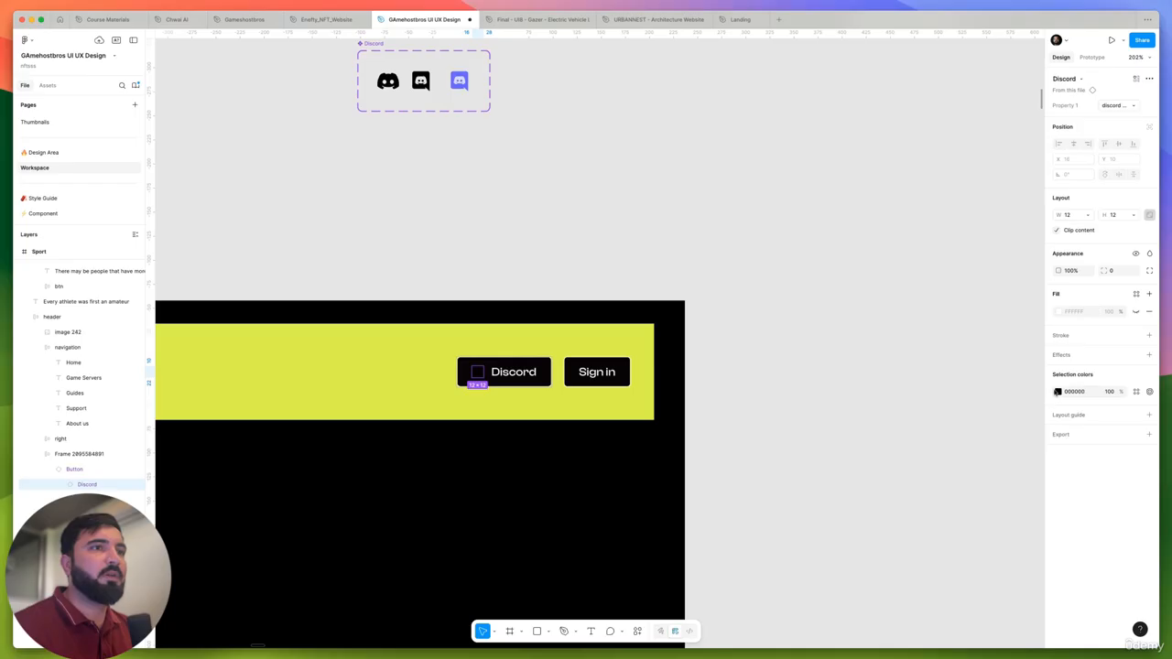
- Apply the Primary/Neutral/0 color style to the black Discord icon inside the header button
{"action": "left_click", "coordinate": [1058, 392]}
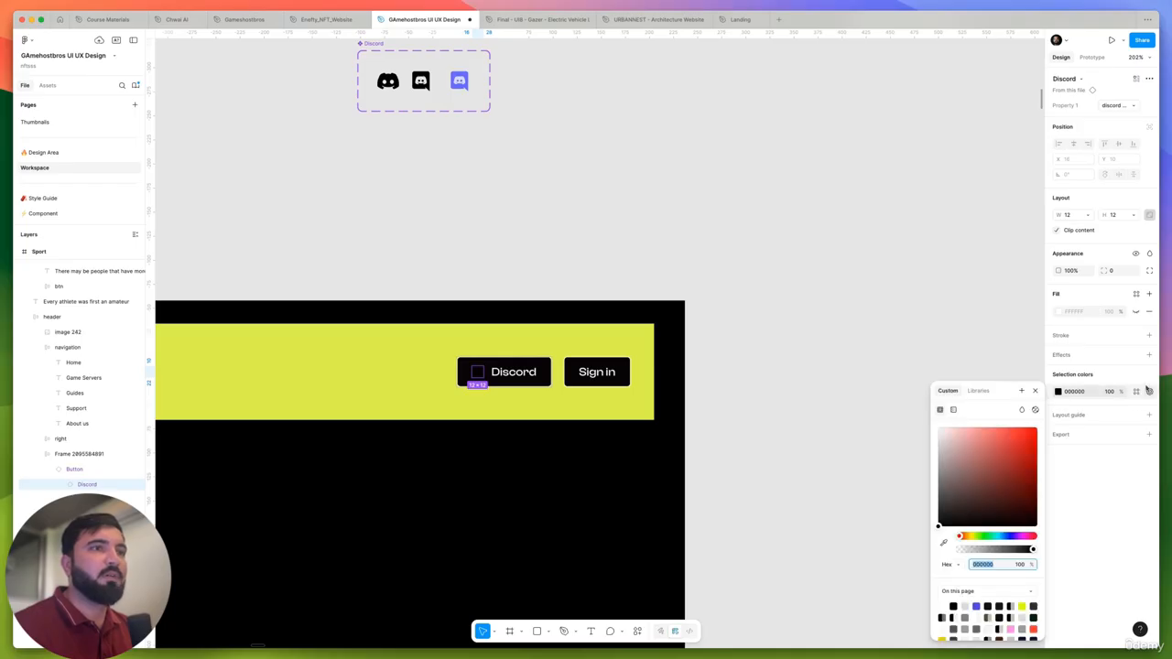
{"action": "left_click", "coordinate": [1137, 392]}
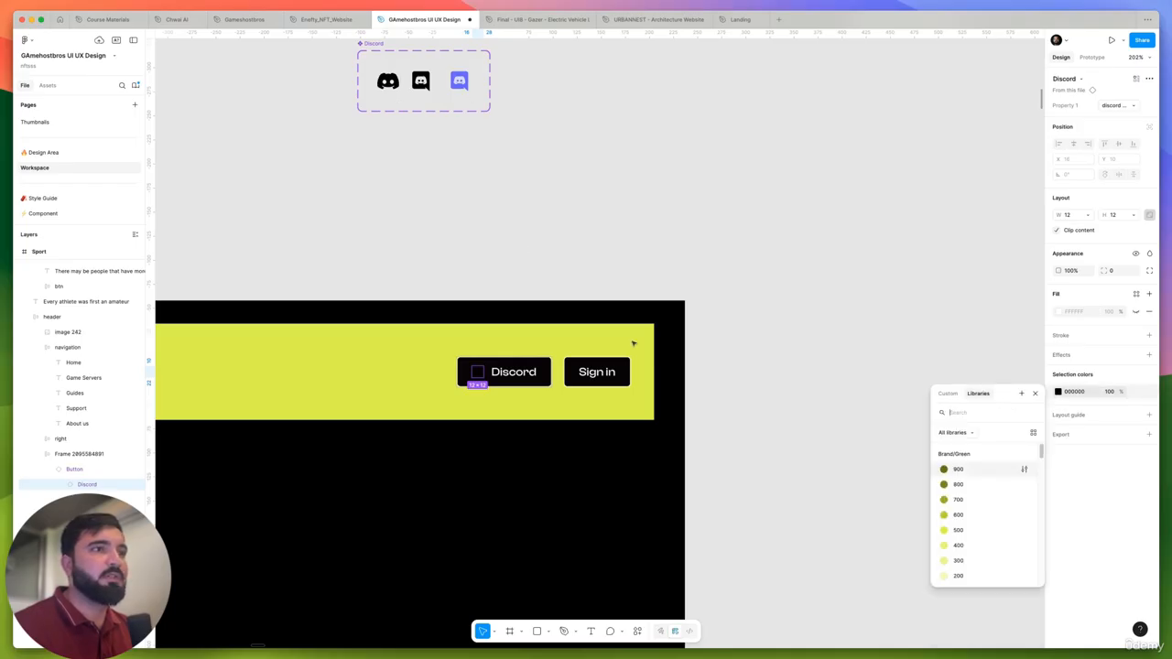
{"action": "scroll", "coordinate": [980, 513], "scroll_direction": "down", "scroll_amount": 10}
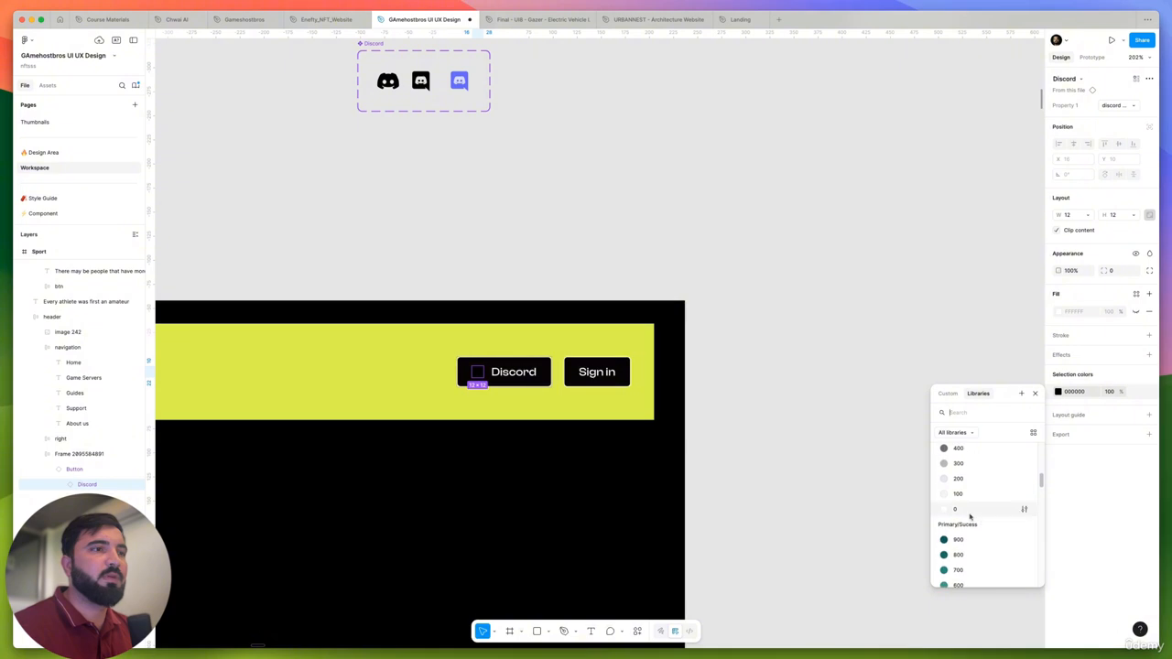
{"action": "left_click", "coordinate": [970, 514]}
{"action": "left_click", "coordinate": [853, 342]}
- Detach the Discord button's fill style and fill it with the purple sampled from the colored Discord icon
{"action": "scroll", "coordinate": [855, 362], "scroll_direction": "down", "scroll_amount": 3}
{"action": "scroll", "coordinate": [916, 375], "scroll_direction": "left", "scroll_amount": 2}
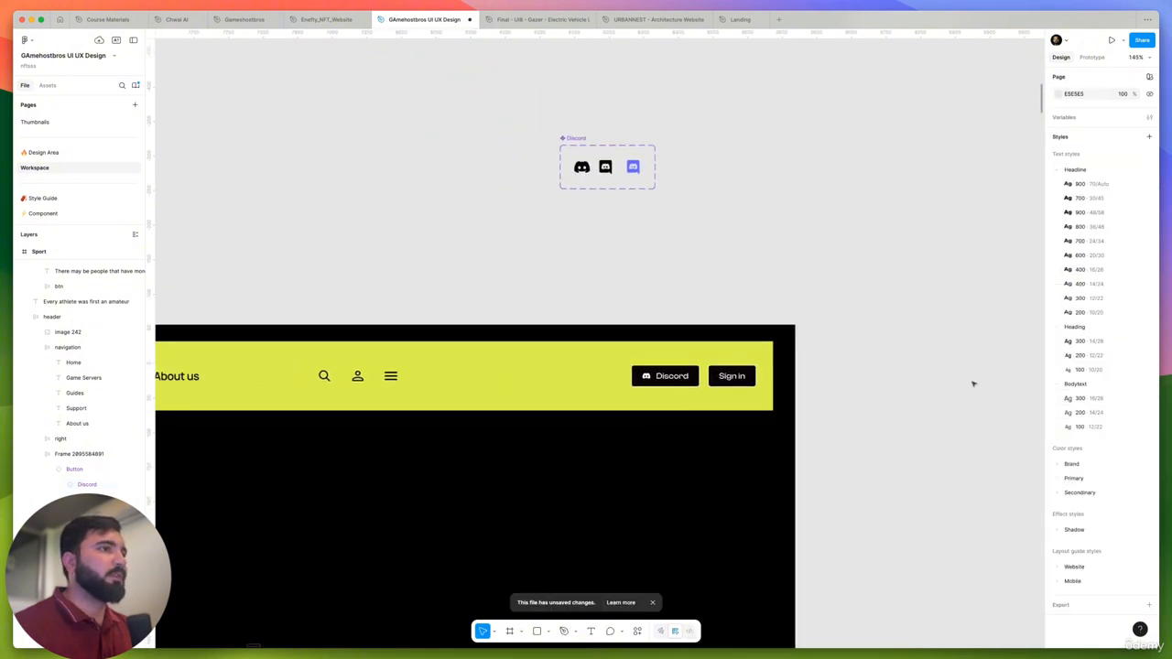
{"action": "scroll", "coordinate": [916, 375], "scroll_direction": "left", "scroll_amount": 3}
{"action": "scroll", "coordinate": [830, 357], "scroll_direction": "up", "scroll_amount": 5}
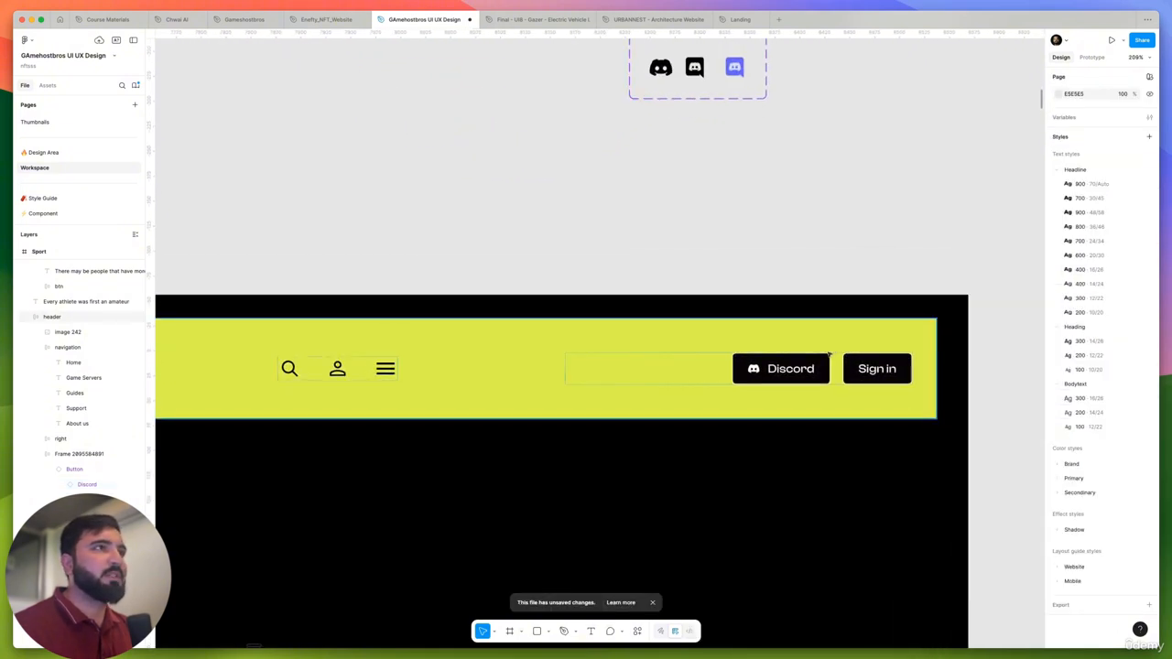
{"action": "scroll", "coordinate": [829, 356], "scroll_direction": "up", "scroll_amount": 1}
{"action": "scroll", "coordinate": [736, 79], "scroll_direction": "up", "scroll_amount": 5}
{"action": "scroll", "coordinate": [735, 80], "scroll_direction": "down", "scroll_amount": 2}
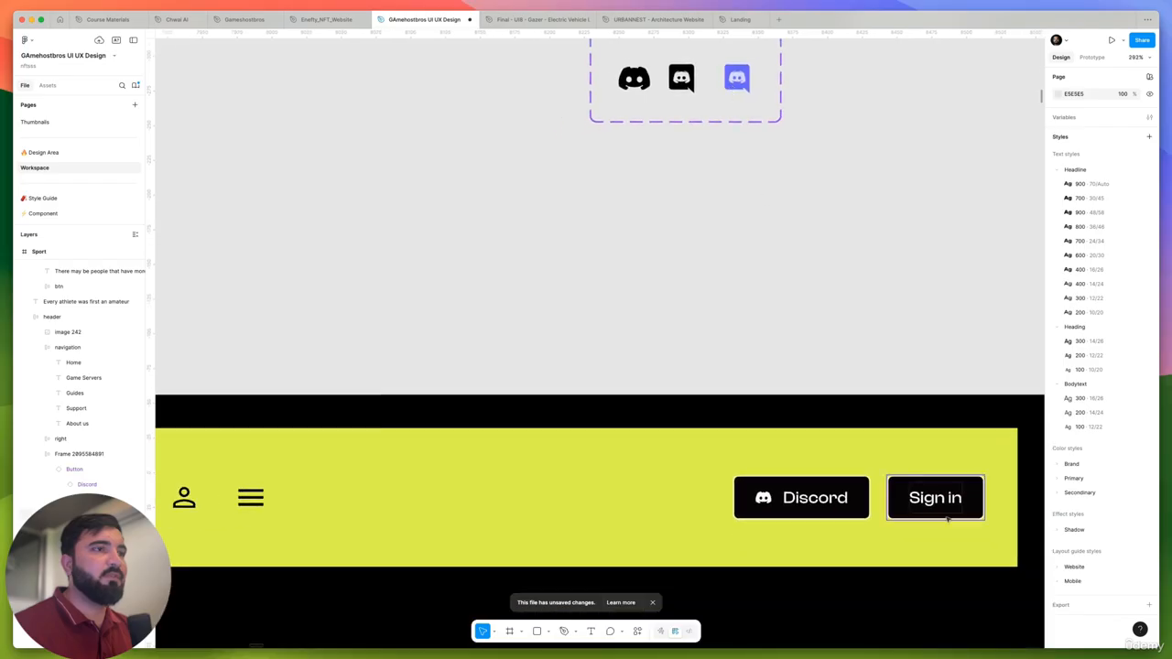
{"action": "left_click", "coordinate": [862, 489]}
{"action": "left_click", "coordinate": [1090, 434]}
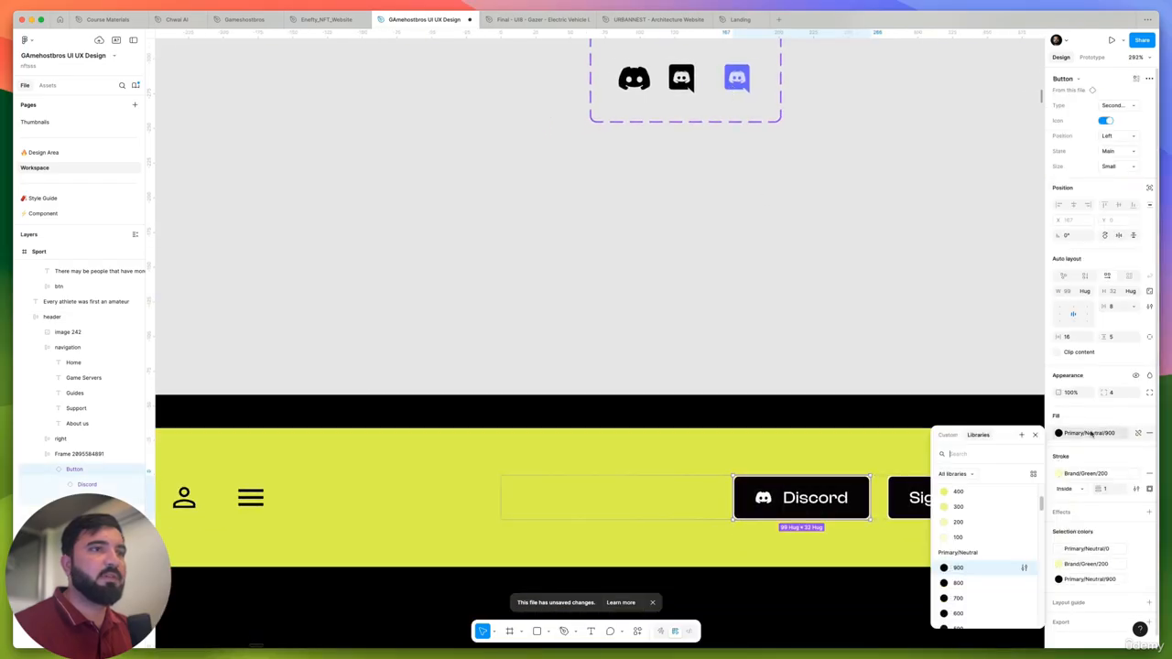
{"action": "left_click", "coordinate": [1138, 433]}
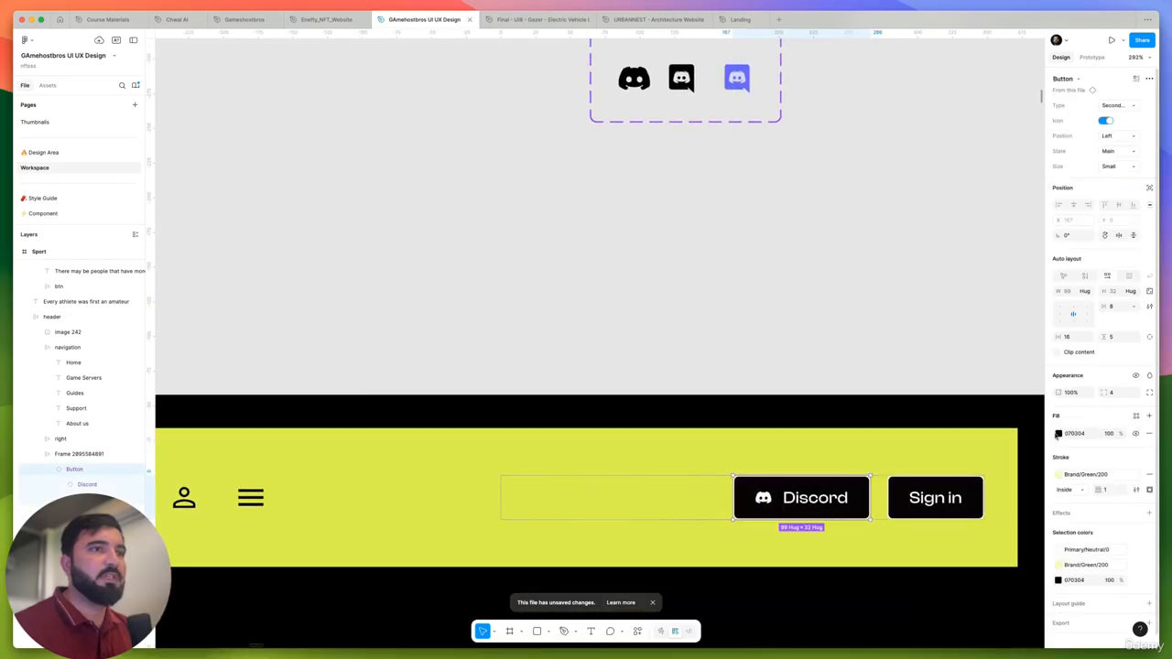
{"action": "left_click", "coordinate": [1059, 433]}
{"action": "left_click", "coordinate": [943, 542]}
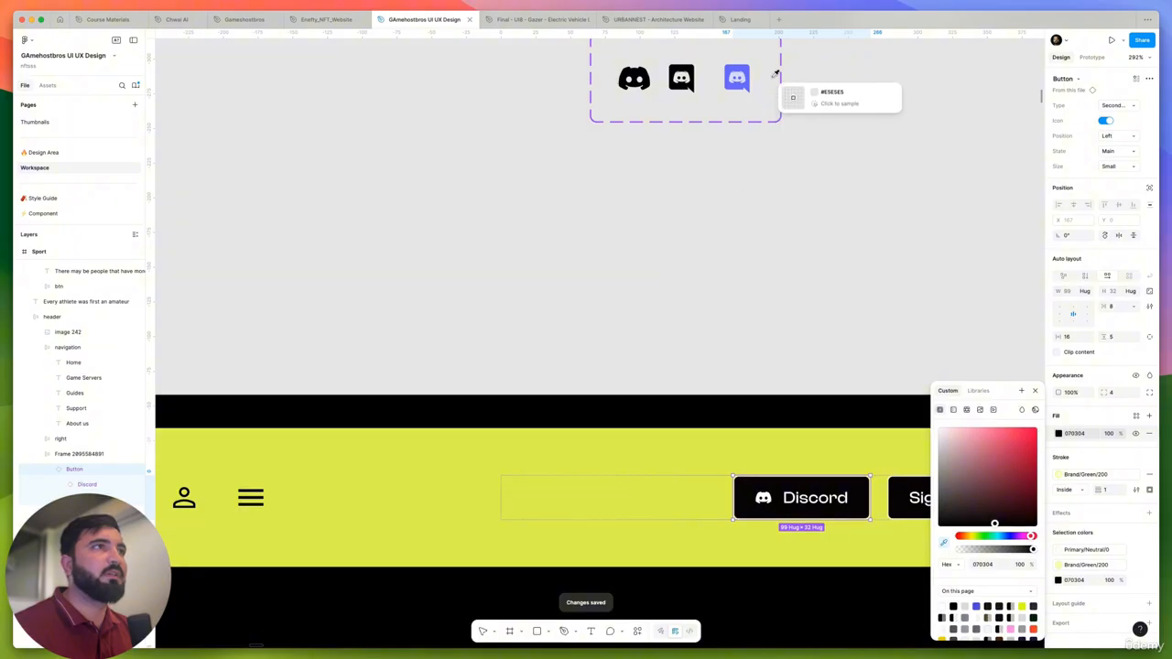
{"action": "left_click", "coordinate": [748, 64]}
{"action": "left_click", "coordinate": [751, 197]}
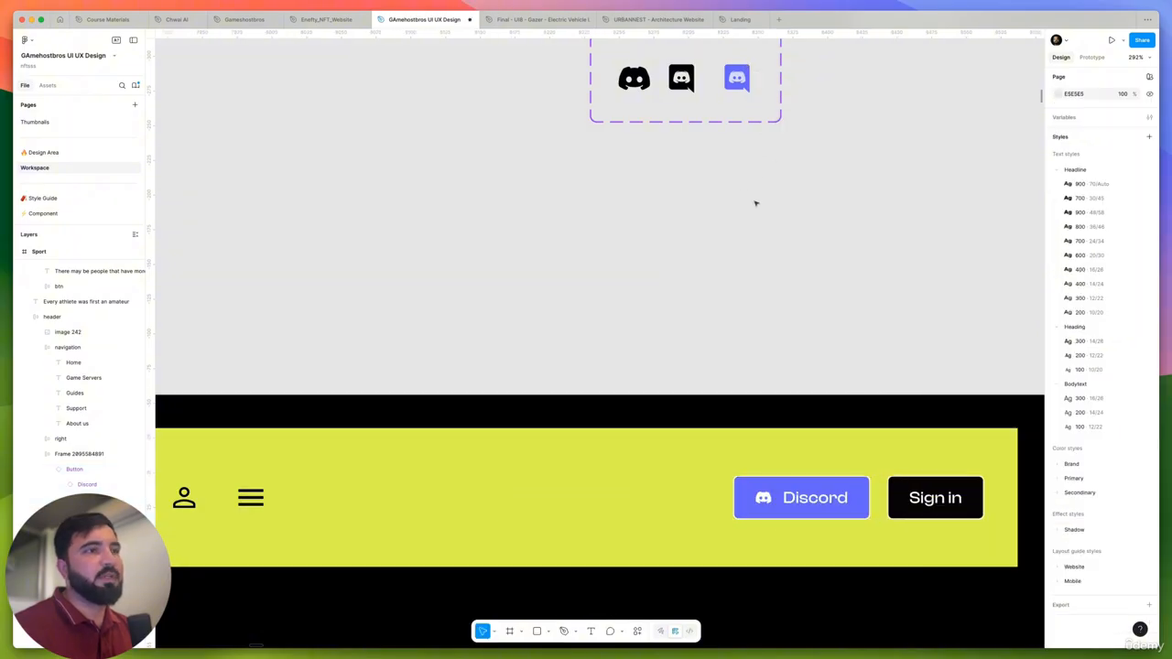
- Check the Type and State variant options available for the Discord button
{"action": "scroll", "coordinate": [757, 202], "scroll_direction": "down", "scroll_amount": 5}
{"action": "scroll", "coordinate": [785, 325], "scroll_direction": "up", "scroll_amount": 10}
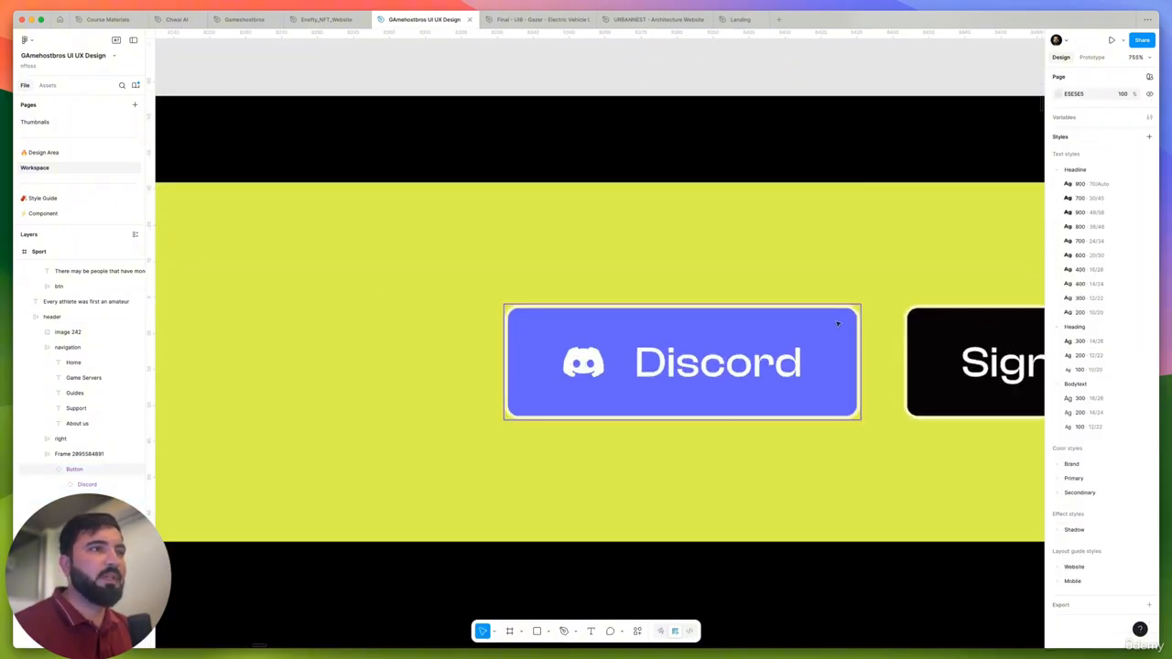
{"action": "left_click", "coordinate": [807, 316]}
{"action": "left_click", "coordinate": [824, 338]}
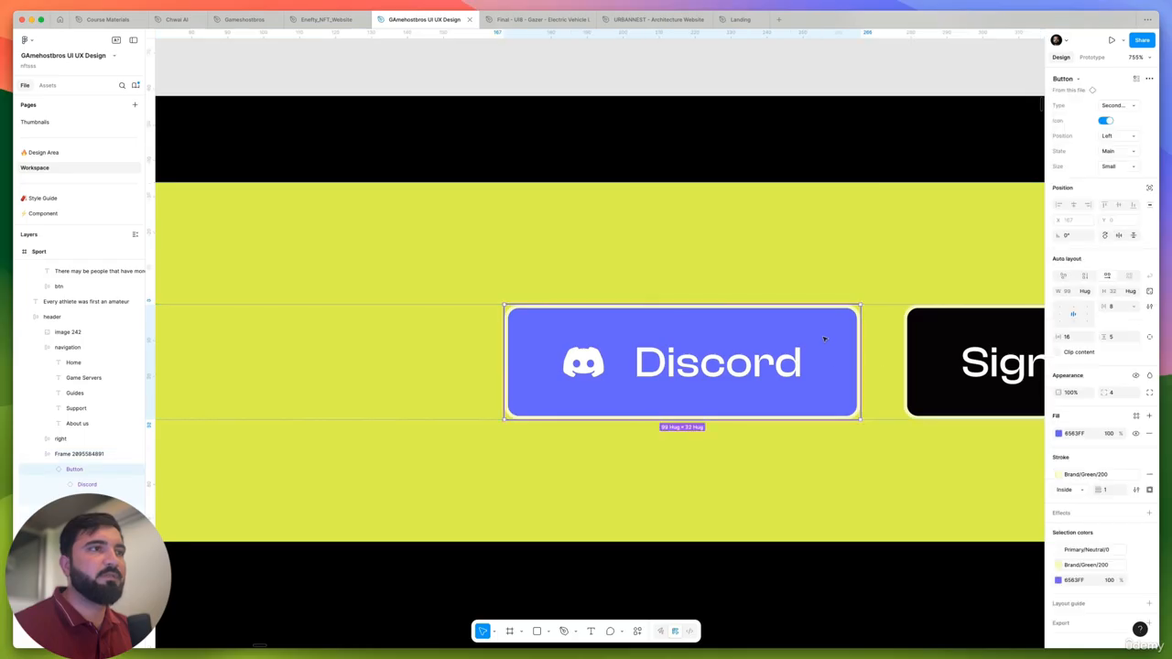
{"action": "left_click", "coordinate": [1120, 106]}
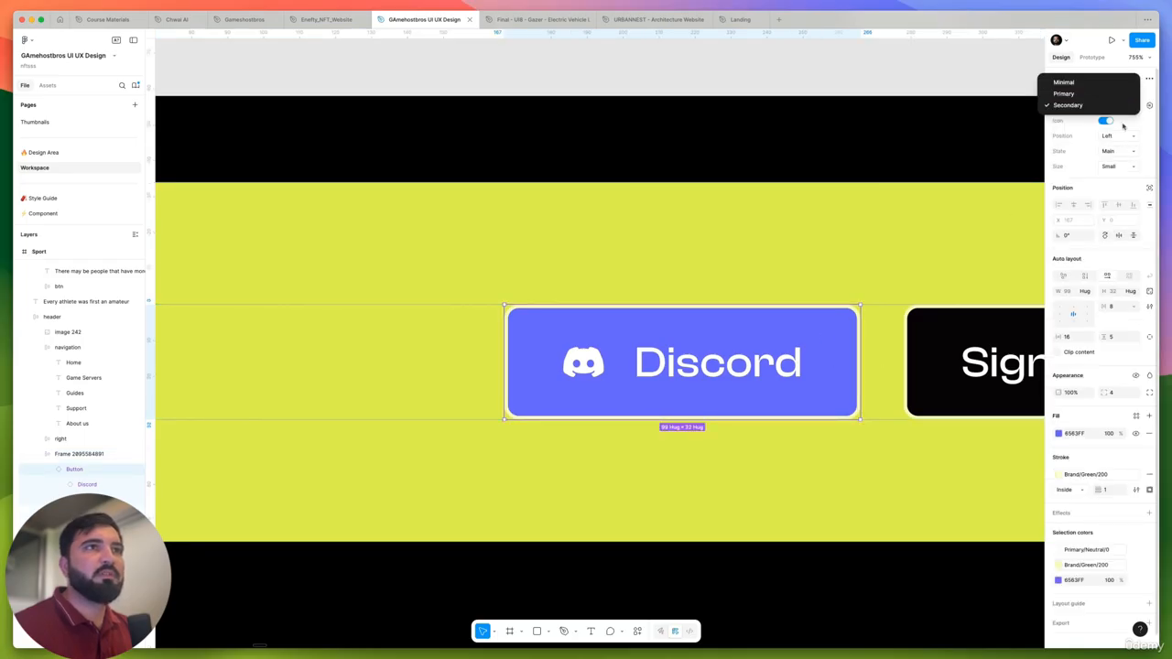
{"action": "left_click", "coordinate": [1121, 132]}
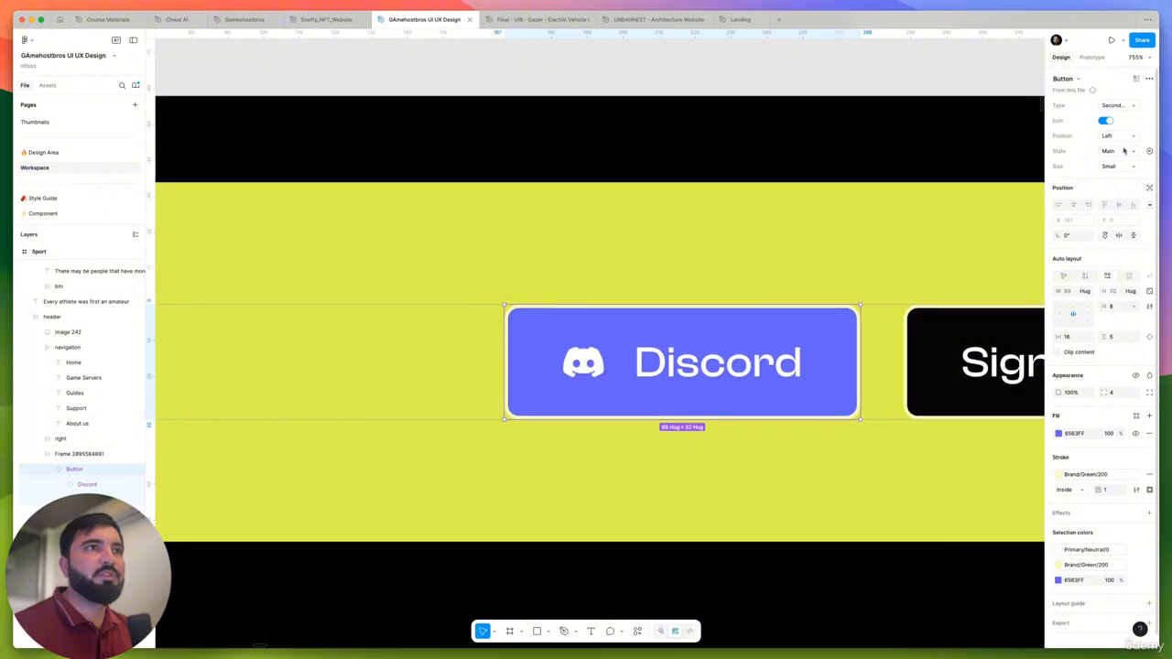
{"action": "left_click", "coordinate": [1124, 151]}
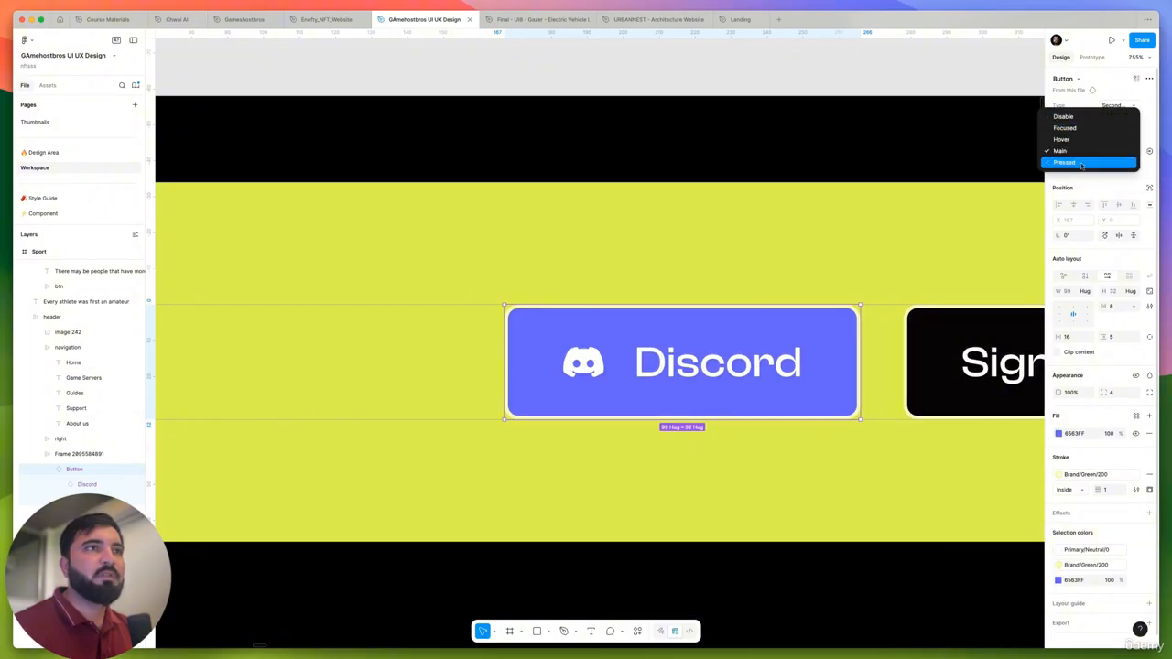
{"action": "left_click", "coordinate": [1081, 152]}
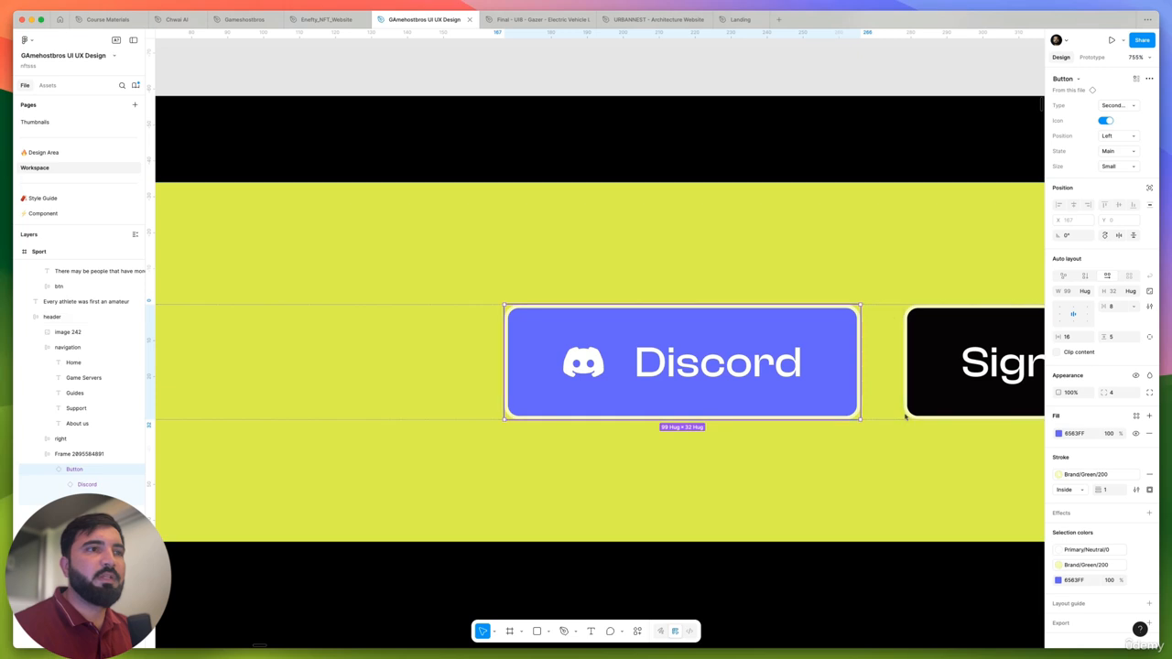
- Set the Discord button's stroke to the Primary/Neutral/900 style
{"action": "left_click", "coordinate": [1088, 474]}
{"action": "scroll", "coordinate": [988, 522], "scroll_direction": "down", "scroll_amount": 5}
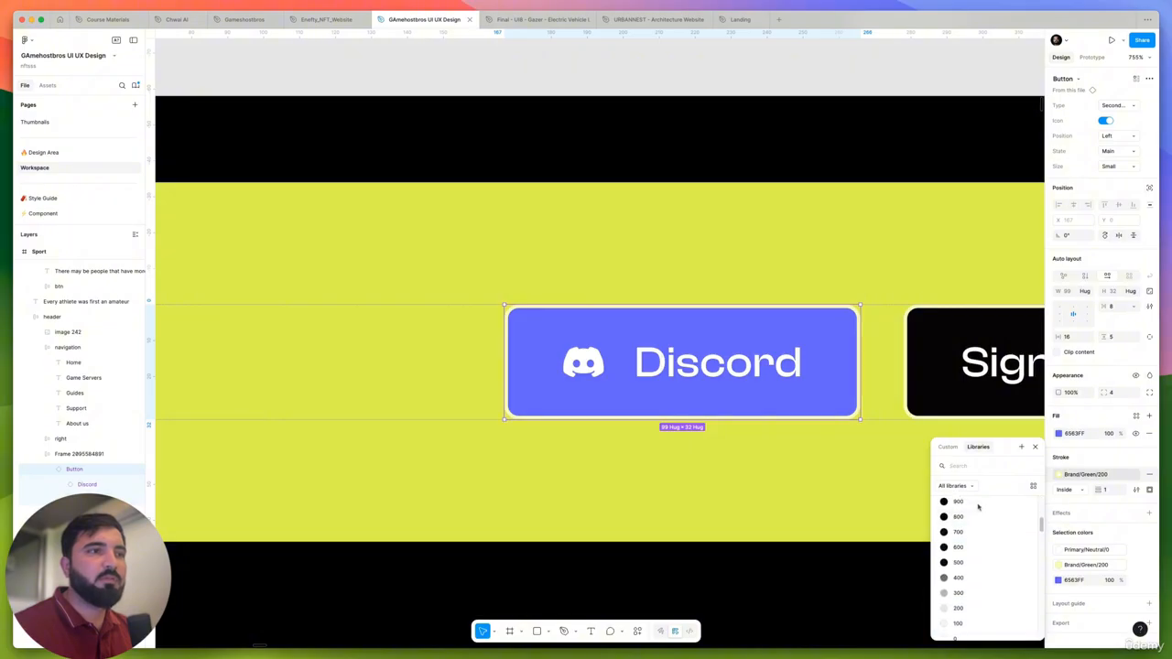
{"action": "left_click", "coordinate": [978, 506]}
{"action": "scroll", "coordinate": [613, 411], "scroll_direction": "down", "scroll_amount": 5}
{"action": "scroll", "coordinate": [613, 410], "scroll_direction": "down", "scroll_amount": 5}
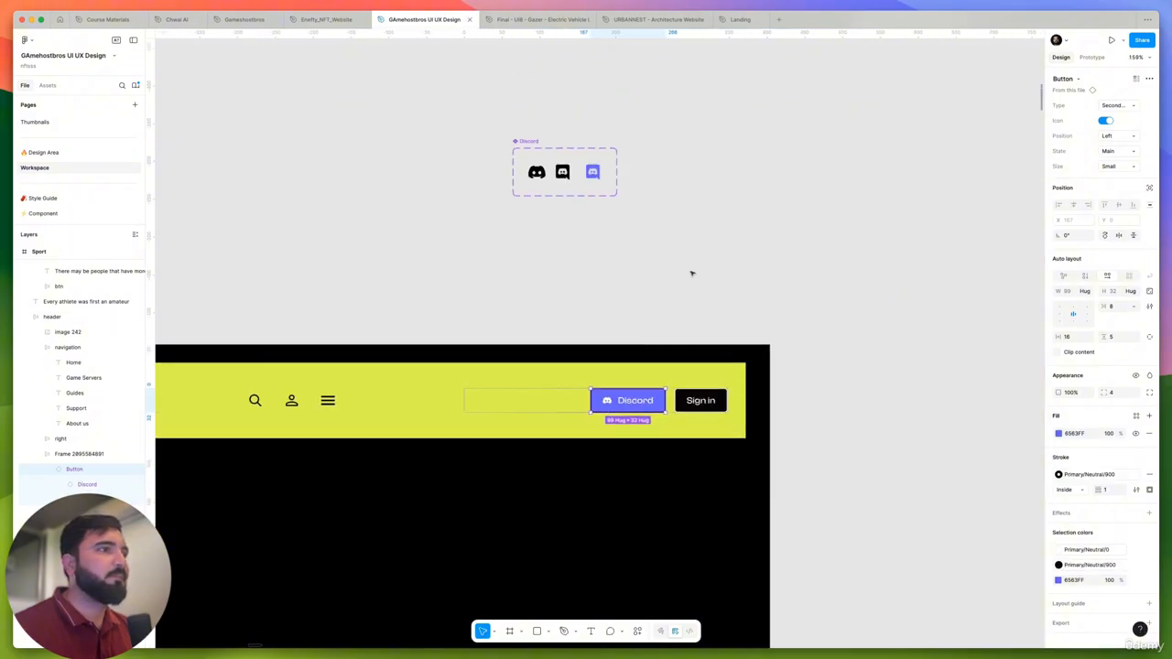
{"action": "left_click", "coordinate": [693, 272]}
- Remove the stroke from the purple Discord button in the header
{"action": "scroll", "coordinate": [916, 152], "scroll_direction": "left", "scroll_amount": 3}
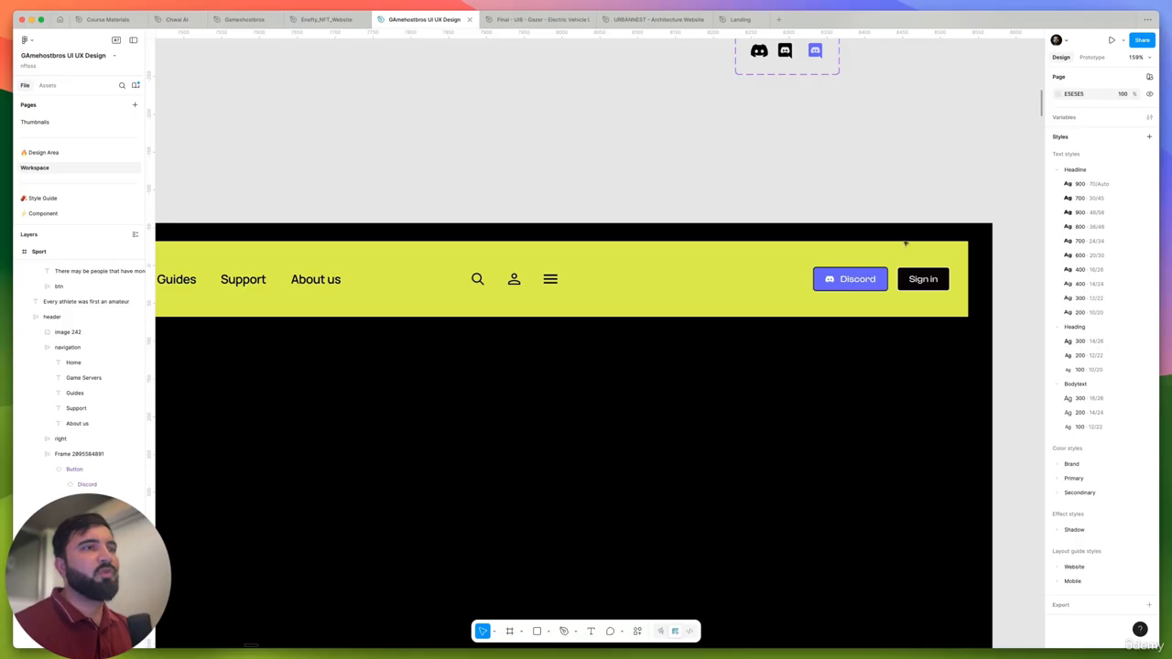
{"action": "scroll", "coordinate": [905, 244], "scroll_direction": "up", "scroll_amount": 5}
{"action": "left_click", "coordinate": [860, 320]}
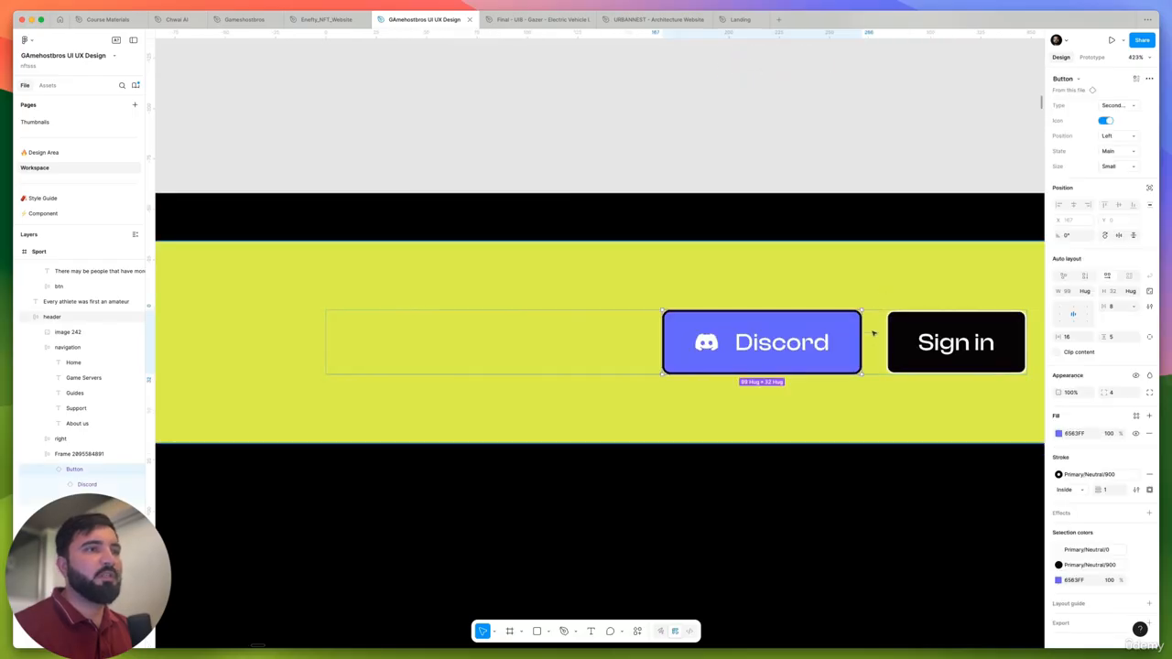
{"action": "left_click", "coordinate": [1150, 474]}
{"action": "left_click", "coordinate": [846, 155]}
- Delete the group of search, account and menu icons from the Sport header
{"action": "scroll", "coordinate": [846, 155], "scroll_direction": "down", "scroll_amount": 5}
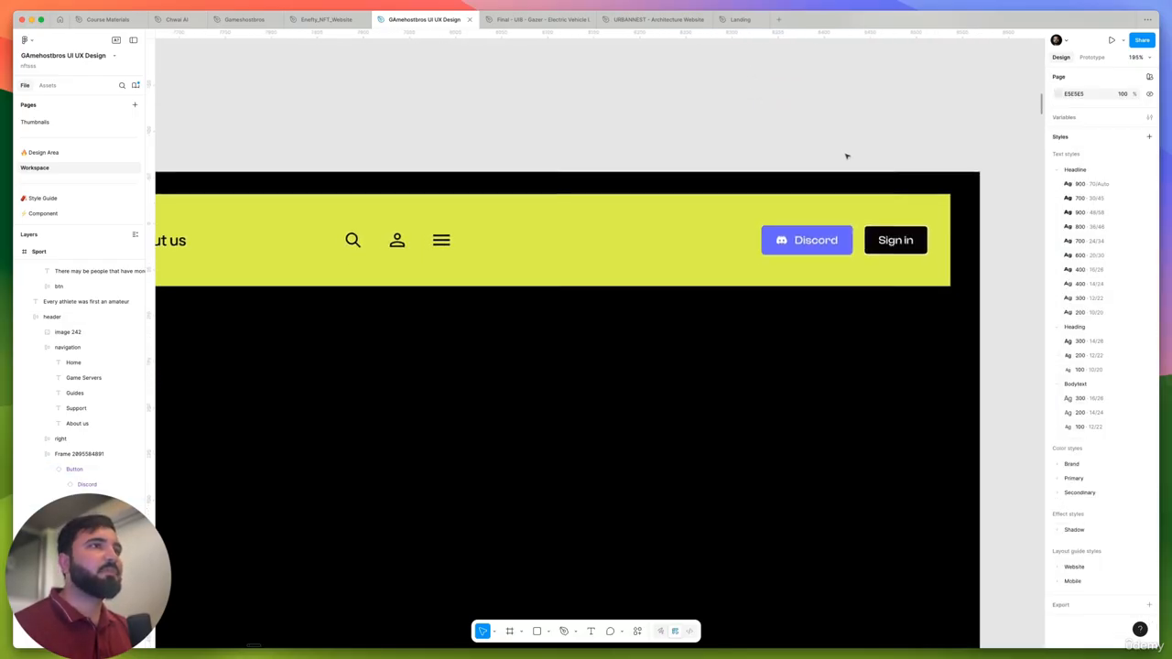
{"action": "scroll", "coordinate": [539, 283], "scroll_direction": "down", "scroll_amount": 3}
{"action": "scroll", "coordinate": [727, 308], "scroll_direction": "left", "scroll_amount": 3}
{"action": "left_click", "coordinate": [778, 233]}
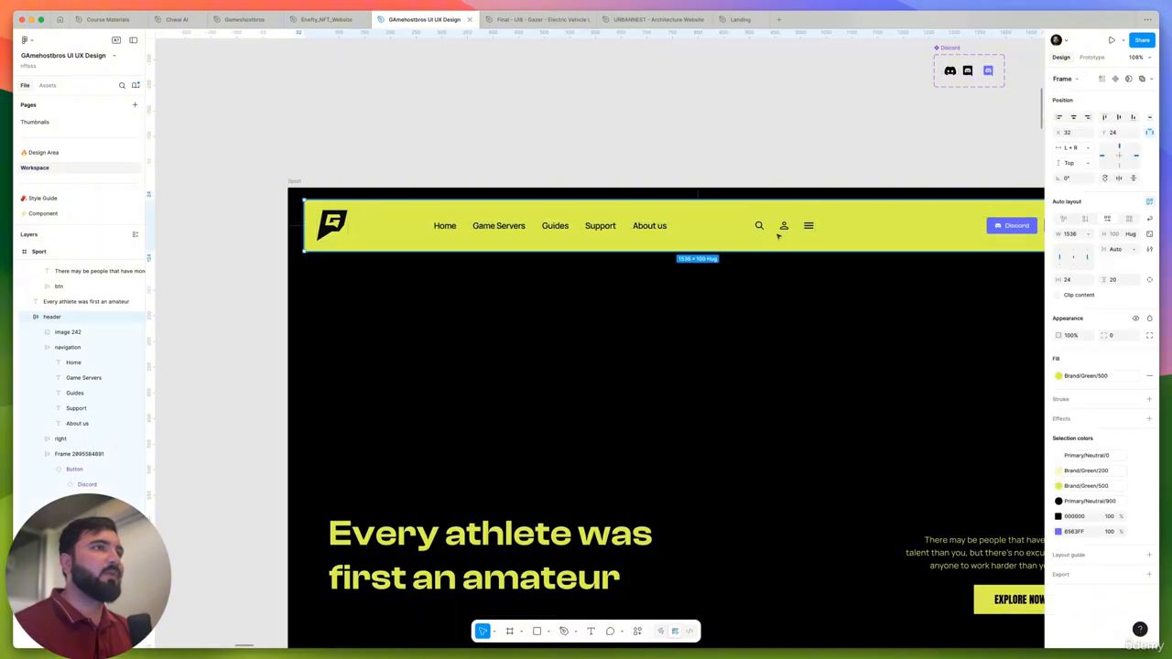
{"action": "left_click", "coordinate": [783, 228]}
{"action": "key", "text": "Escape"}
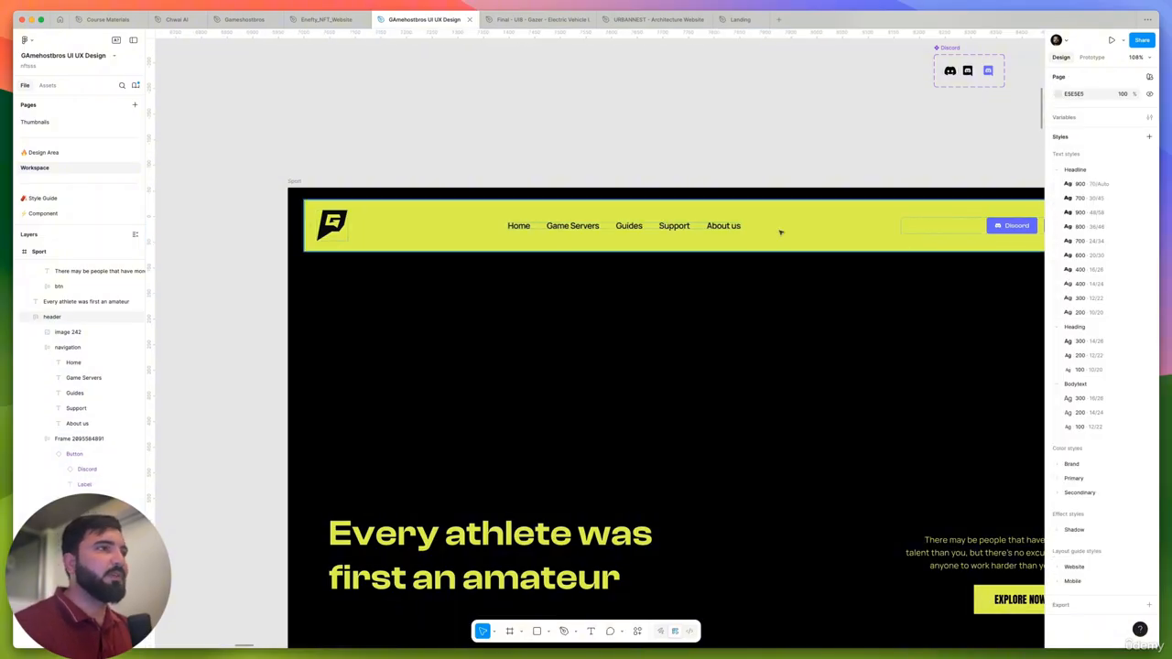
{"action": "scroll", "coordinate": [777, 230], "scroll_direction": "down", "scroll_amount": 10}
{"action": "scroll", "coordinate": [614, 243], "scroll_direction": "up", "scroll_amount": 5}
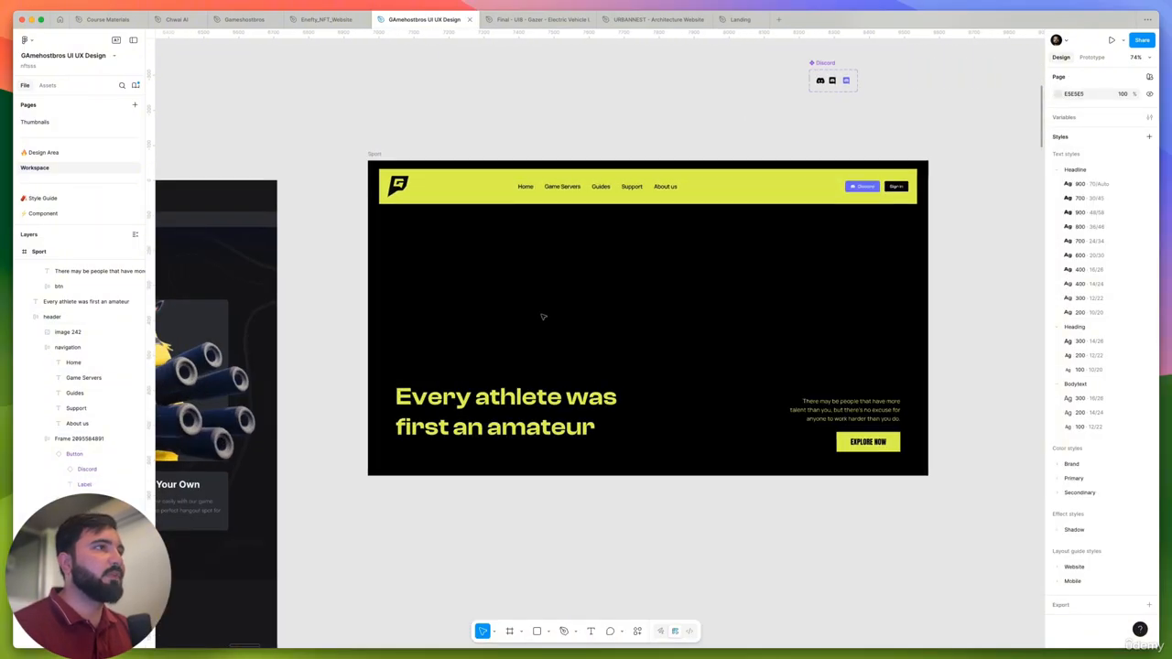
{"action": "scroll", "coordinate": [605, 390], "scroll_direction": "down", "scroll_amount": 2}
{"action": "scroll", "coordinate": [605, 390], "scroll_direction": "left", "scroll_amount": 2}
{"action": "left_click", "coordinate": [628, 405]}
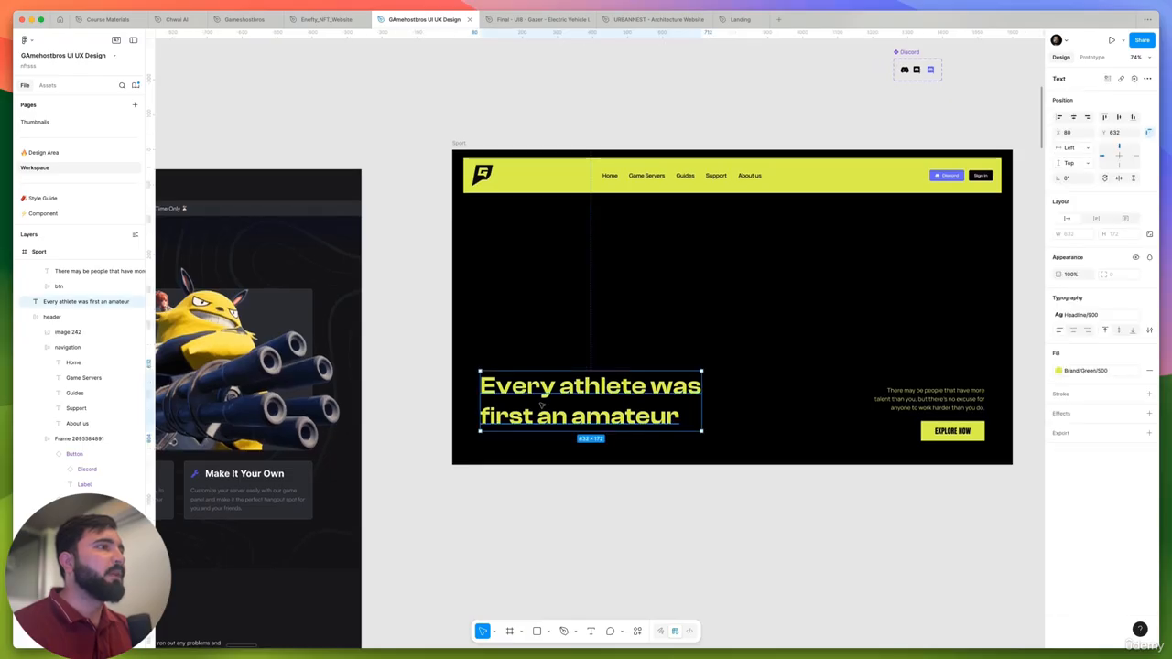
{"action": "left_click", "coordinate": [595, 480]}
- Copy the hero heading "Take The Guesswork Out Of Game Server Hosting" as text from the 1440w light frame
{"action": "scroll", "coordinate": [542, 503], "scroll_direction": "down", "scroll_amount": 4}
{"action": "scroll", "coordinate": [638, 477], "scroll_direction": "left", "scroll_amount": 3}
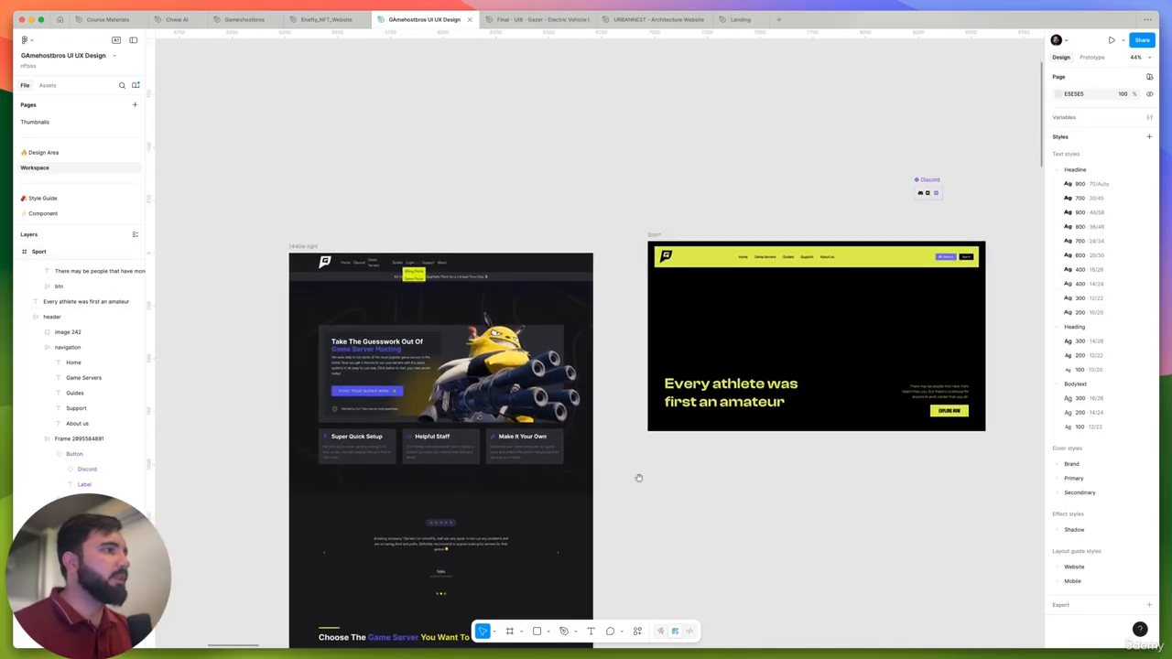
{"action": "scroll", "coordinate": [384, 329], "scroll_direction": "up", "scroll_amount": 5}
{"action": "left_click", "coordinate": [383, 328]}
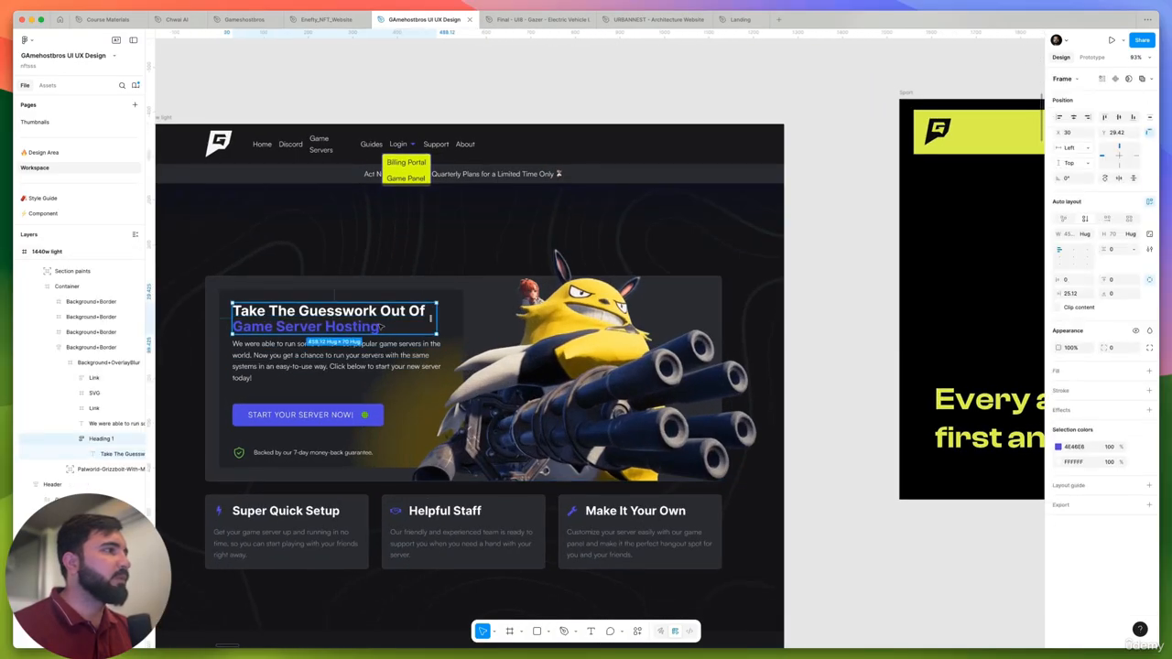
{"action": "double_click", "coordinate": [383, 328]}
{"action": "key", "text": "super+a"}
{"action": "right_click", "coordinate": [383, 326]}
{"action": "mouse_move", "coordinate": [466, 366]}
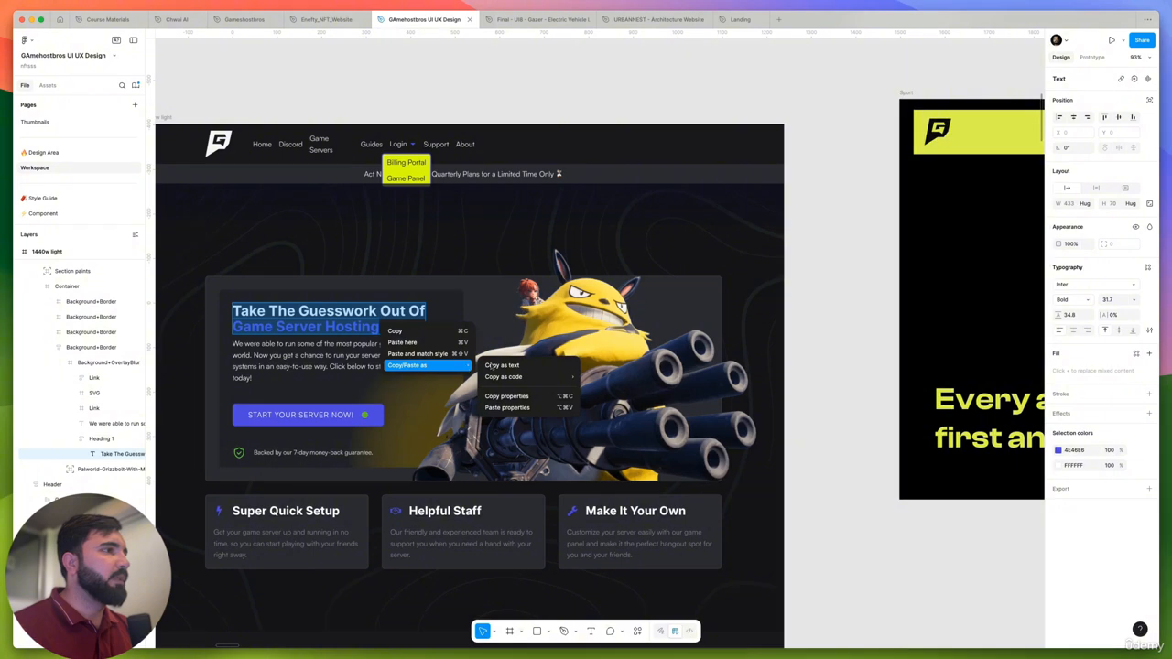
{"action": "left_click", "coordinate": [502, 364]}
- Replace the Sport frame's "Every athlete was first an amateur" headline with the copied heading text
{"action": "scroll", "coordinate": [396, 341], "scroll_direction": "down", "scroll_amount": 5}
{"action": "scroll", "coordinate": [602, 364], "scroll_direction": "up", "scroll_amount": 3}
{"action": "double_click", "coordinate": [605, 363]}
{"action": "key", "text": "super+a"}
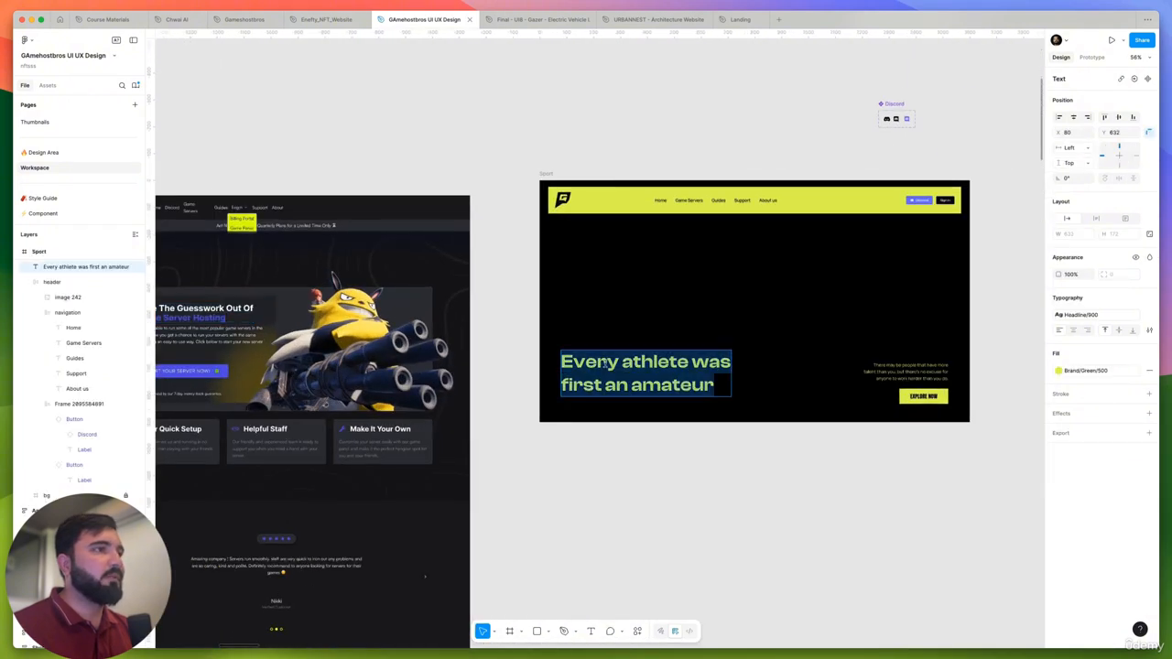
{"action": "key", "text": "super+v"}
{"action": "key", "text": "Escape"}
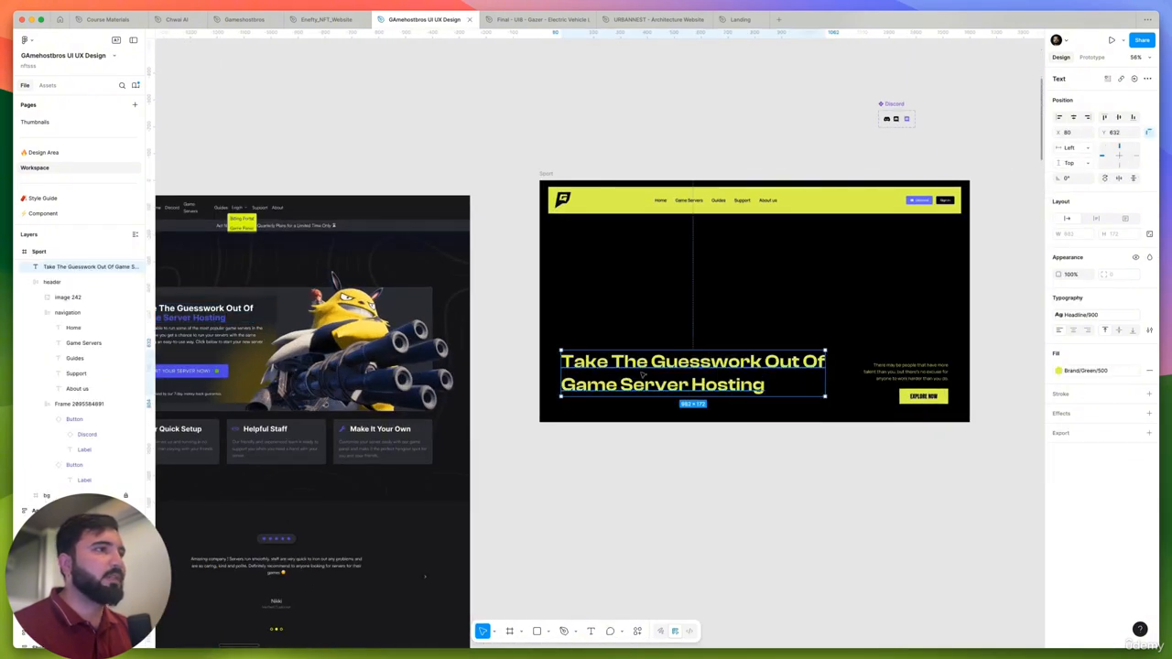
- Move the "Take The Guesswork Out Of Game Server Hosting" headline straight up beneath the header, to about Y 238
{"action": "scroll", "coordinate": [728, 374], "scroll_direction": "down", "scroll_amount": 2}
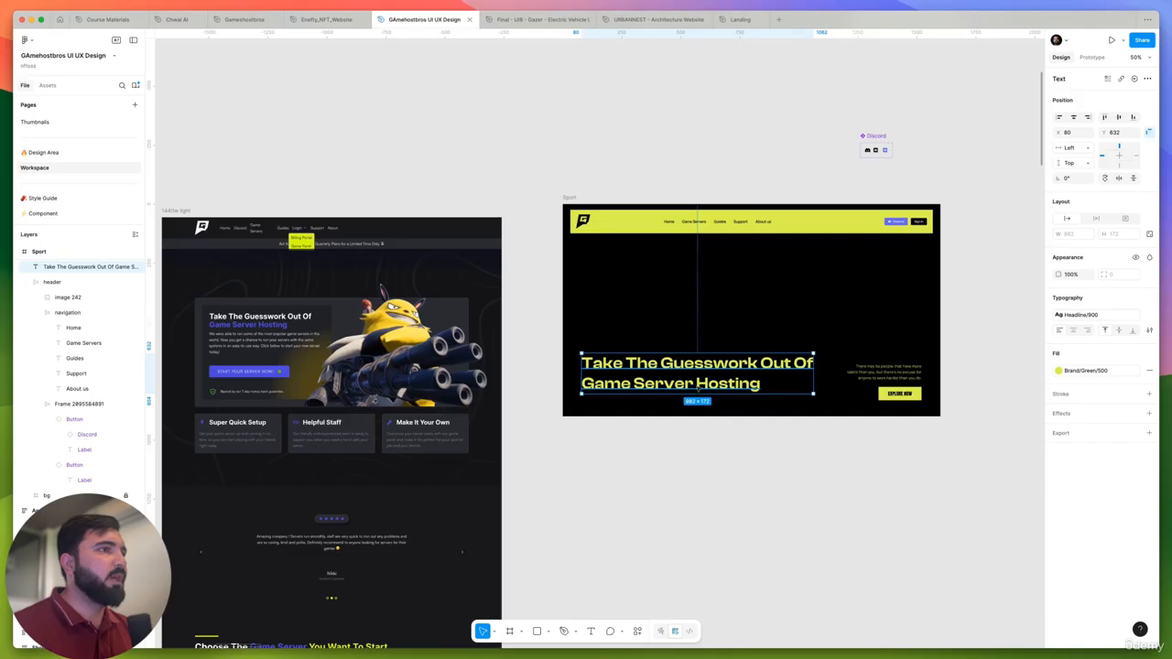
{"action": "left_click", "coordinate": [635, 332]}
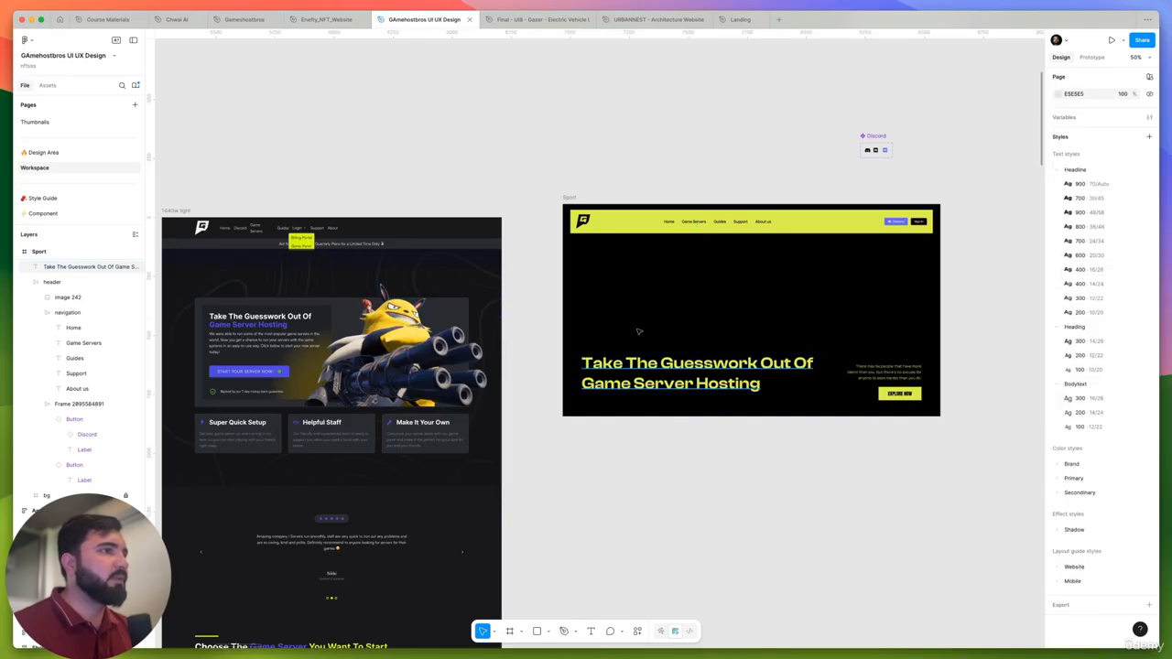
{"action": "left_click", "coordinate": [610, 357]}
{"action": "left_click_drag", "start_coordinate": [611, 357], "coordinate": [614, 267]}
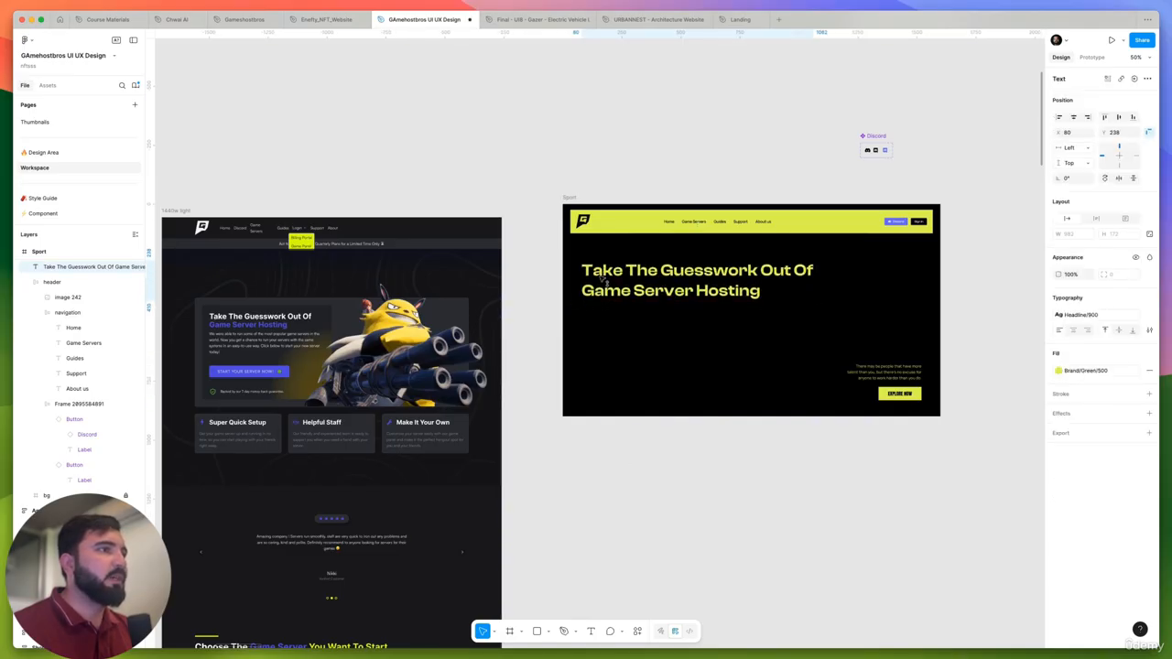
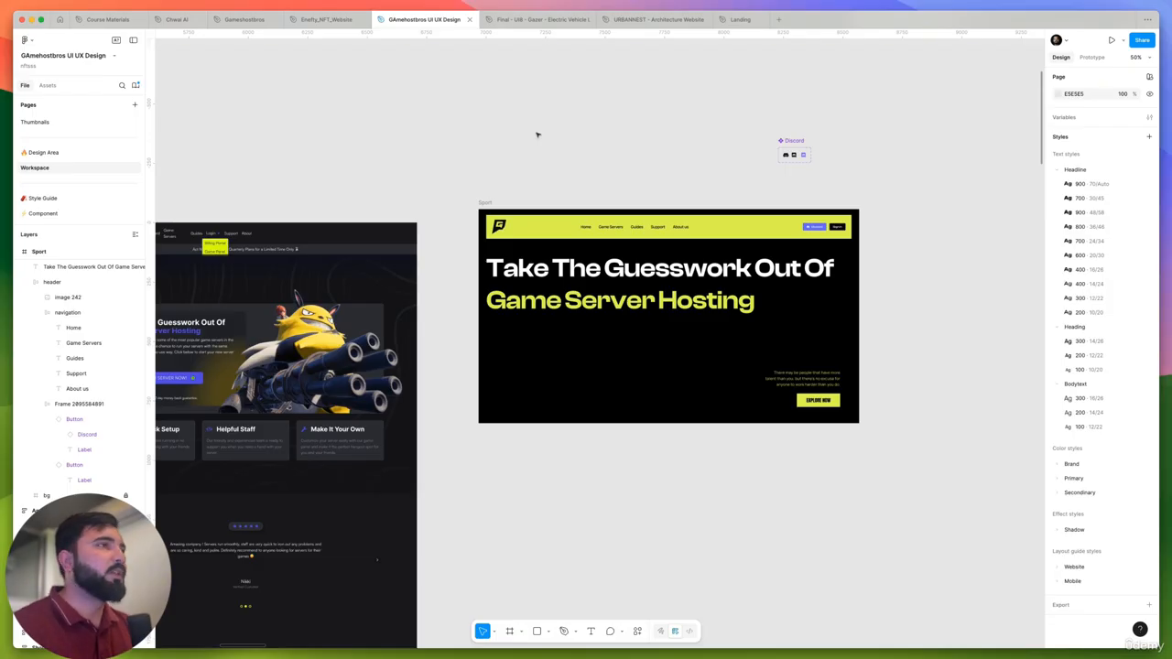
- Examine the "Enhance Your Financial" reference page's hero typography and compare it with the Sport frame's headline
{"action": "scroll", "coordinate": [537, 135], "scroll_direction": "down", "scroll_amount": 5}
{"action": "scroll", "coordinate": [311, 309], "scroll_direction": "left", "scroll_amount": 3}
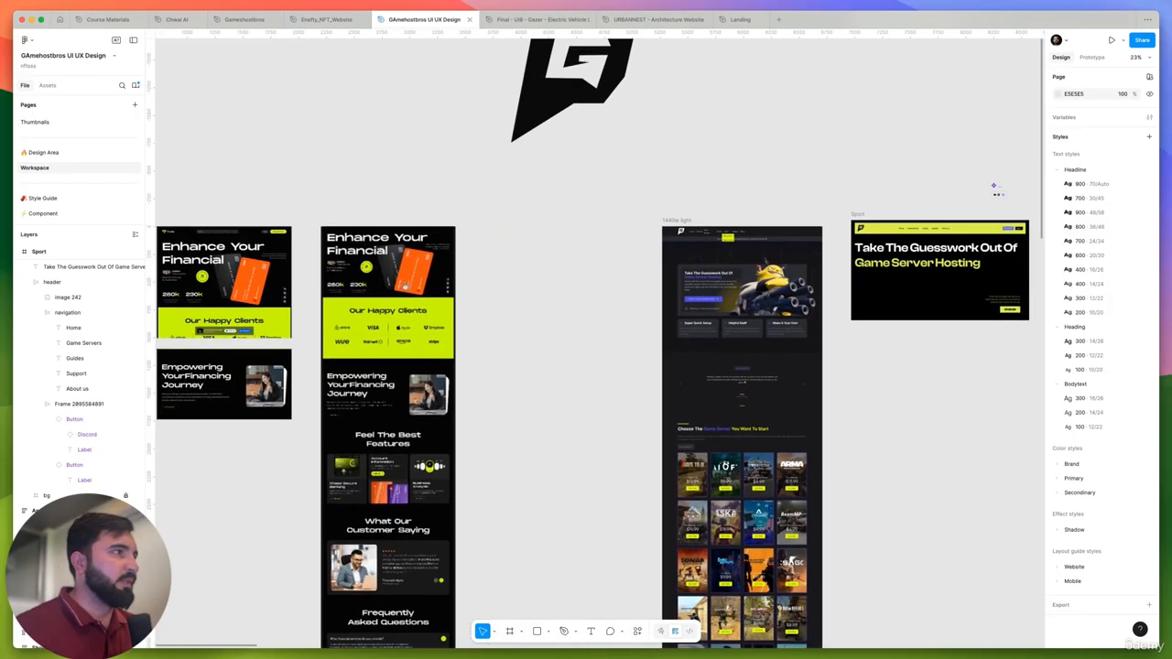
{"action": "scroll", "coordinate": [394, 235], "scroll_direction": "up", "scroll_amount": 3}
{"action": "scroll", "coordinate": [394, 235], "scroll_direction": "down", "scroll_amount": 2}
{"action": "scroll", "coordinate": [324, 235], "scroll_direction": "up", "scroll_amount": 6}
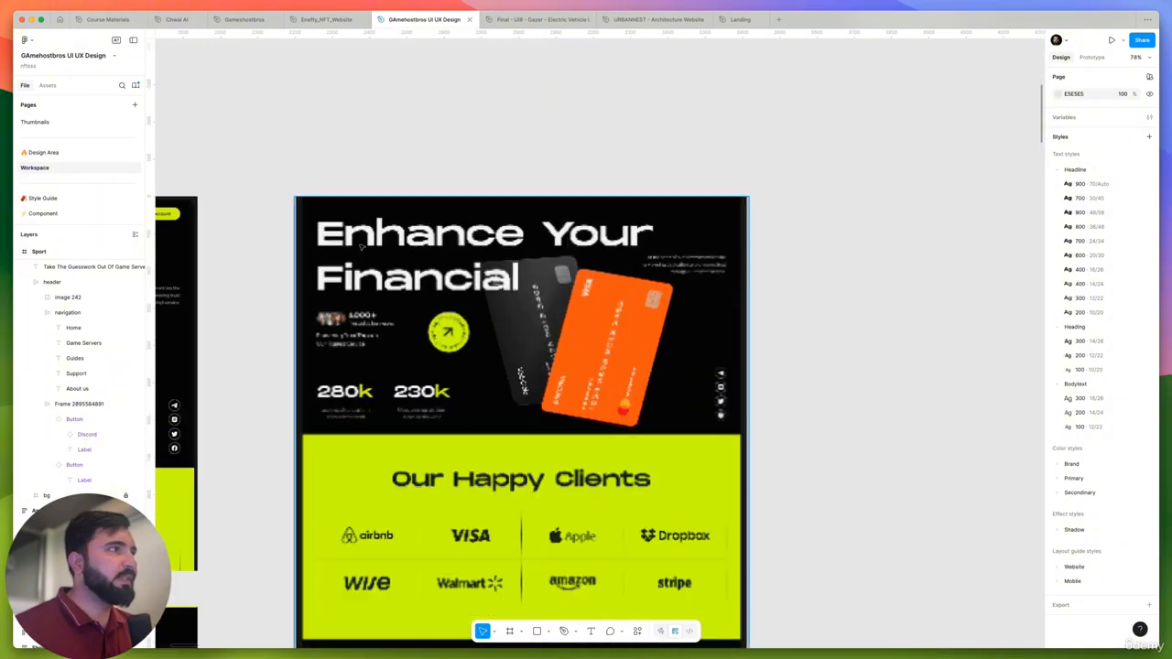
{"action": "scroll", "coordinate": [324, 237], "scroll_direction": "down", "scroll_amount": 7}
{"action": "scroll", "coordinate": [923, 272], "scroll_direction": "up", "scroll_amount": 5}
{"action": "scroll", "coordinate": [880, 250], "scroll_direction": "up", "scroll_amount": 6}
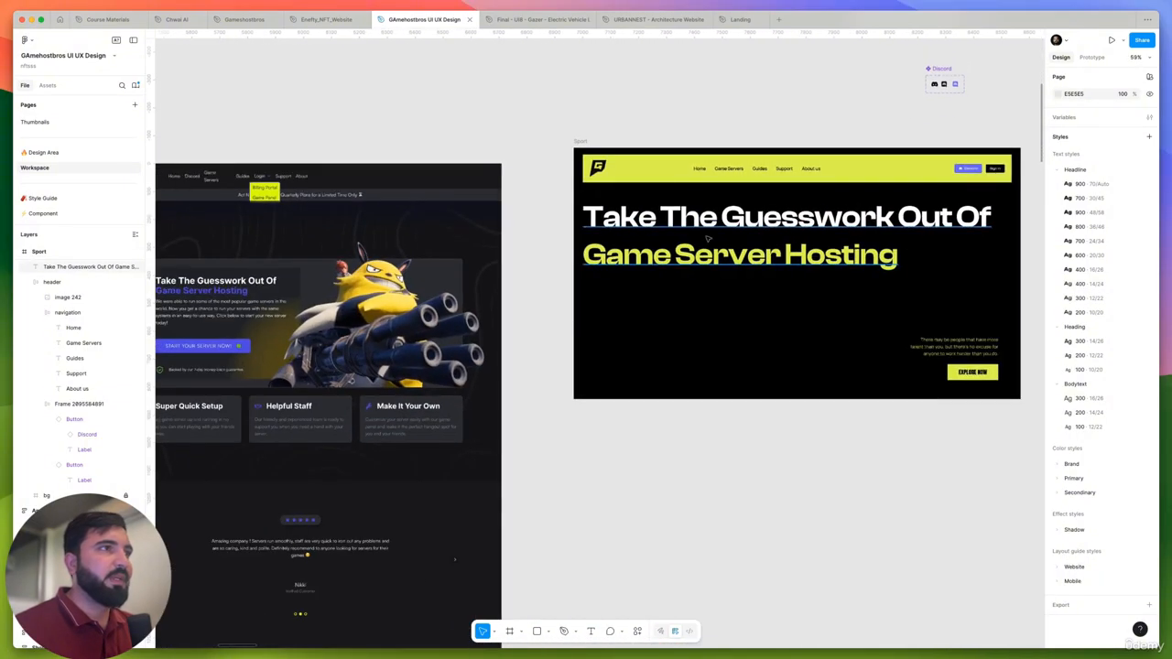
- Set the font size of the Sport headline's first line, "Take The Guesswork Out Of", to 64
{"action": "left_click", "coordinate": [518, 264]}
{"action": "scroll", "coordinate": [518, 264], "scroll_direction": "down", "scroll_amount": 3}
{"action": "scroll", "coordinate": [517, 264], "scroll_direction": "down", "scroll_amount": 2}
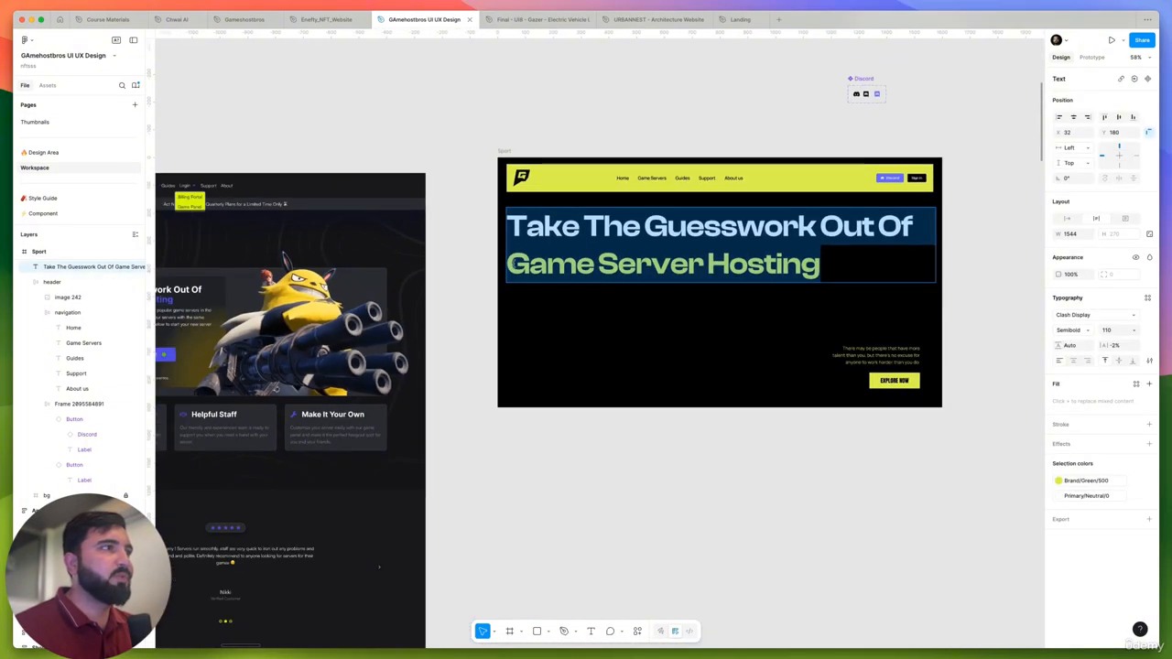
{"action": "left_click_drag", "start_coordinate": [509, 263], "coordinate": [499, 236]}
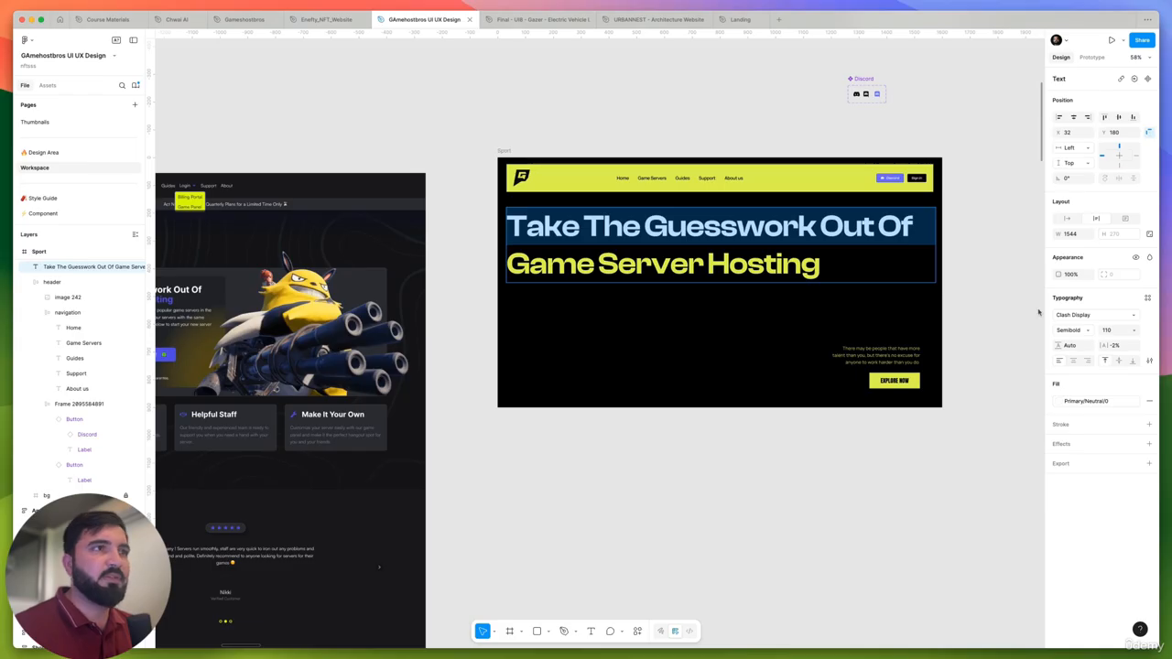
{"action": "left_click_drag", "start_coordinate": [1106, 331], "coordinate": [1064, 327]}
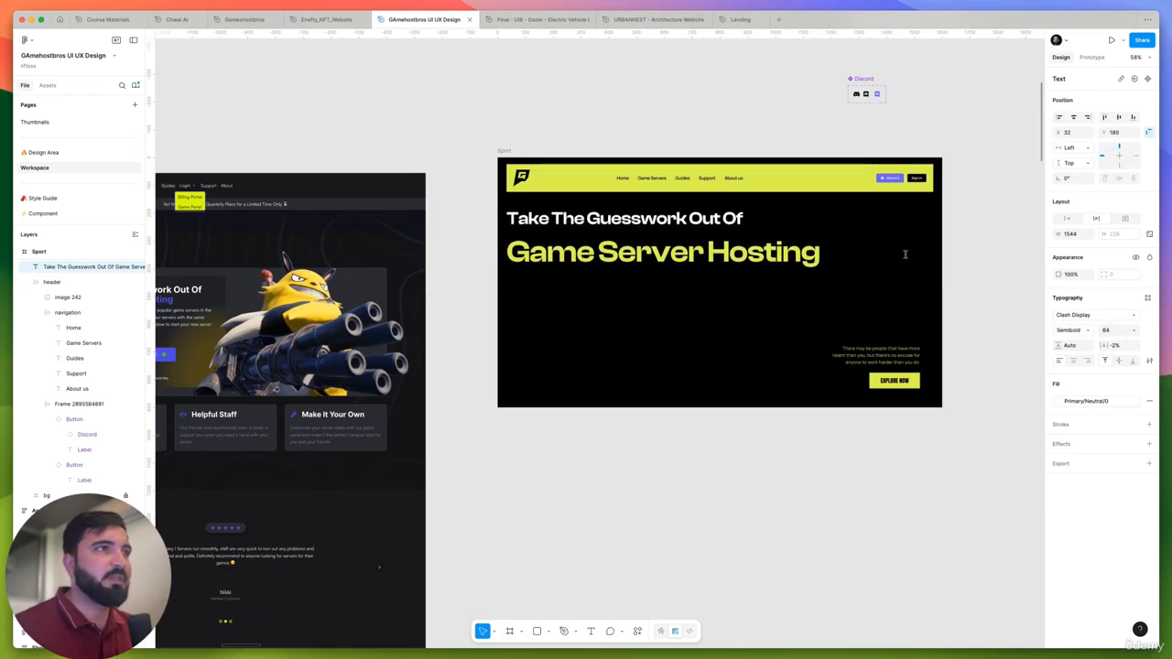
- Set the font size of the headline's green "Game Server Hosting" words to 155
{"action": "left_click_drag", "start_coordinate": [905, 254], "coordinate": [530, 236]}
{"action": "left_click_drag", "start_coordinate": [838, 265], "coordinate": [497, 256]}
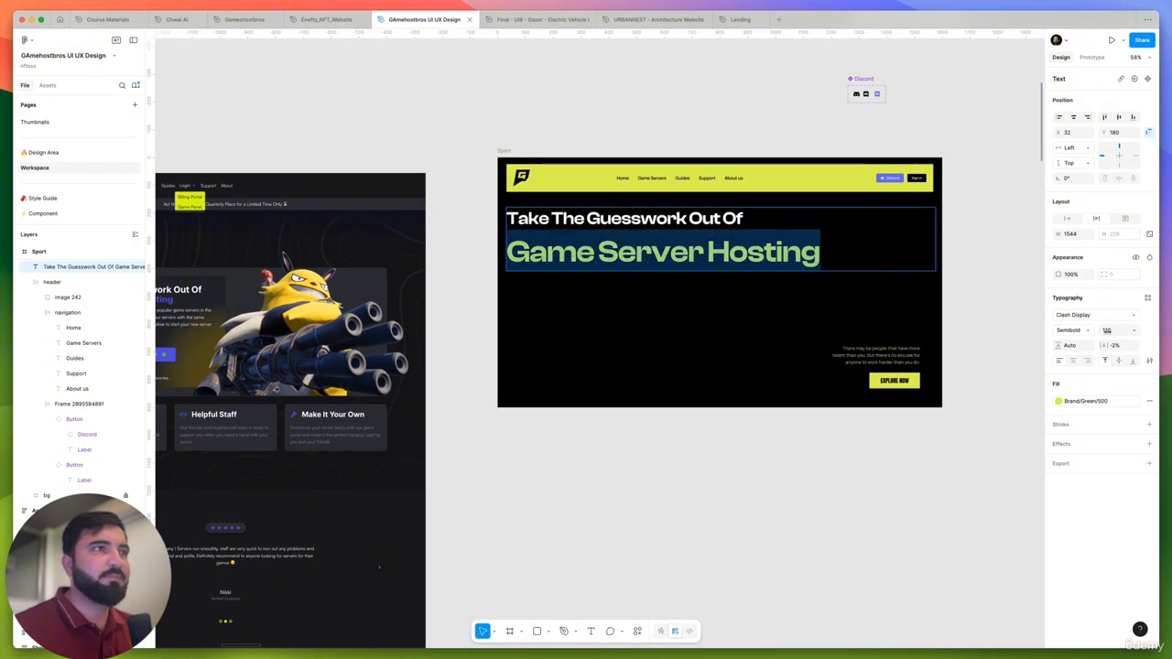
{"action": "left_click_drag", "start_coordinate": [1106, 330], "coordinate": [1151, 321]}
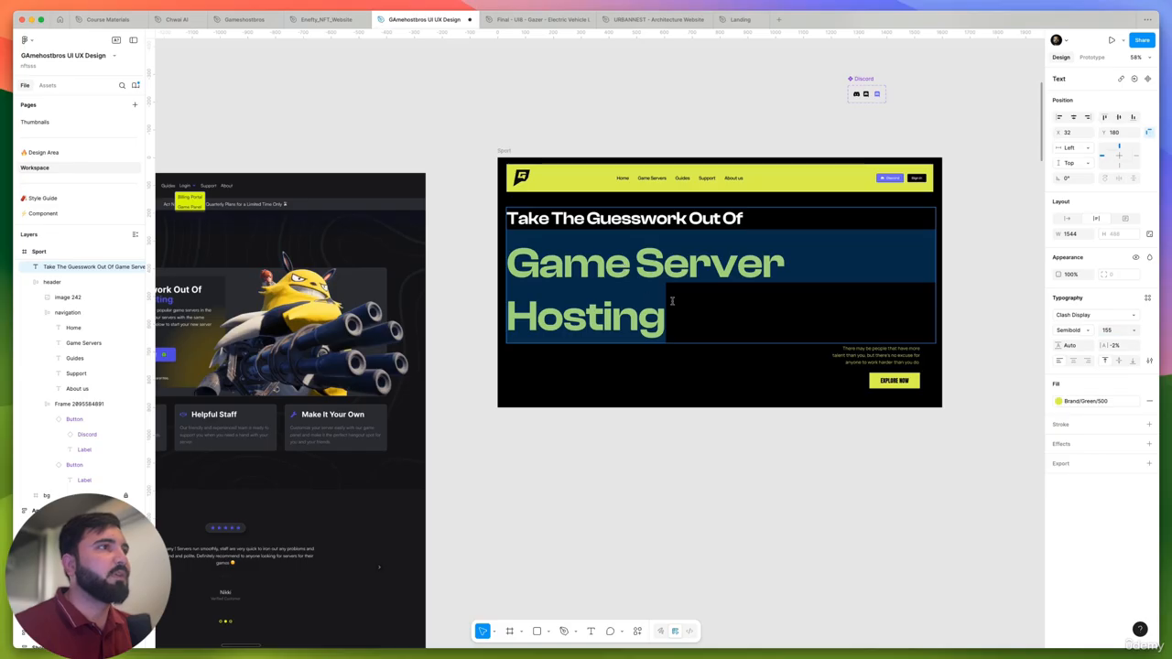
{"action": "key", "text": "Escape"}
- Duplicate the headline and trim the copies into separate texts, "Take The Guesswork Out Of" and "Game Server Hosting"
{"action": "left_click_drag", "start_coordinate": [603, 317], "coordinate": [602, 386], "text": "alt"}
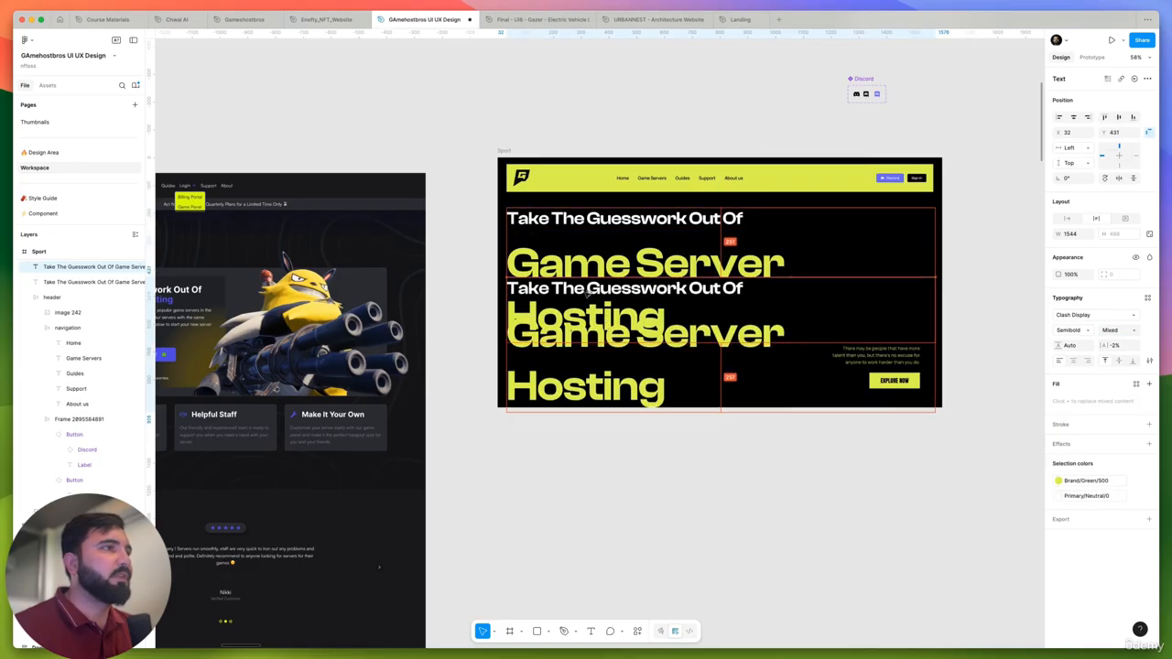
{"action": "double_click", "coordinate": [573, 240]}
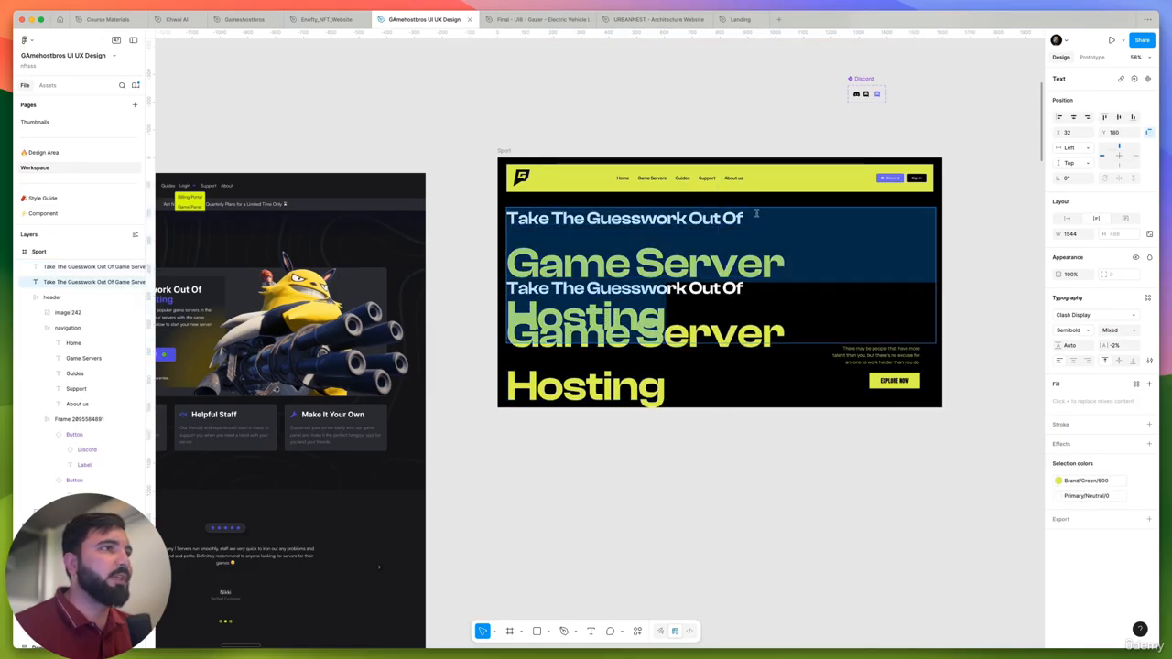
{"action": "left_click_drag", "start_coordinate": [757, 213], "coordinate": [959, 421]}
{"action": "key", "text": "BackSpace"}
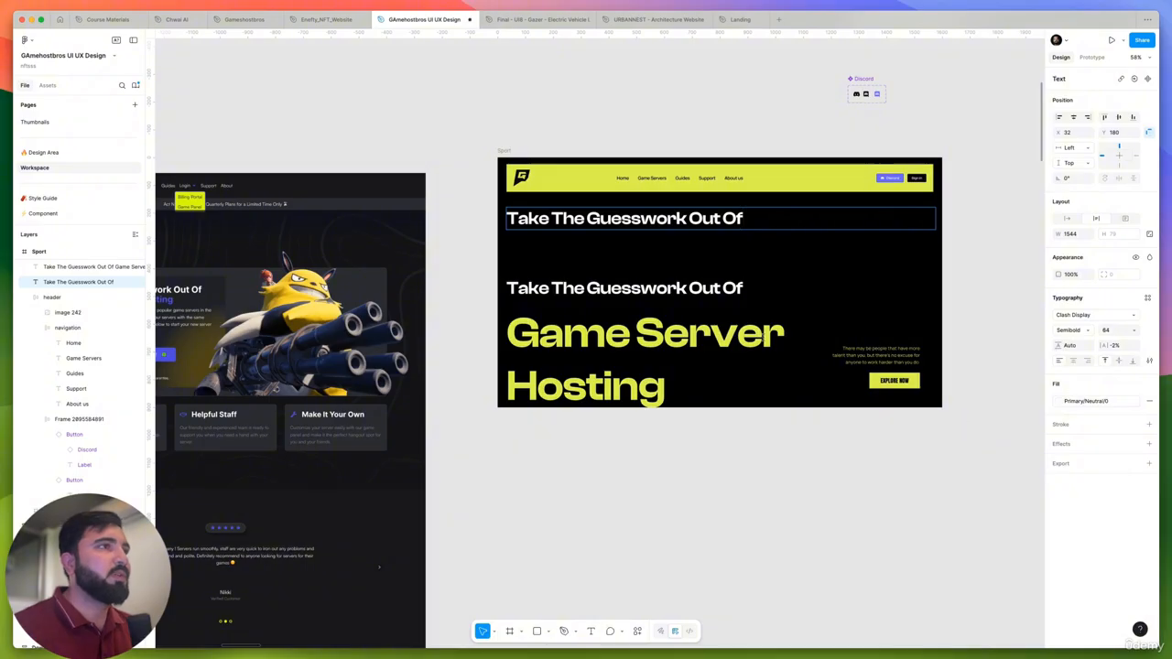
{"action": "left_click", "coordinate": [504, 333]}
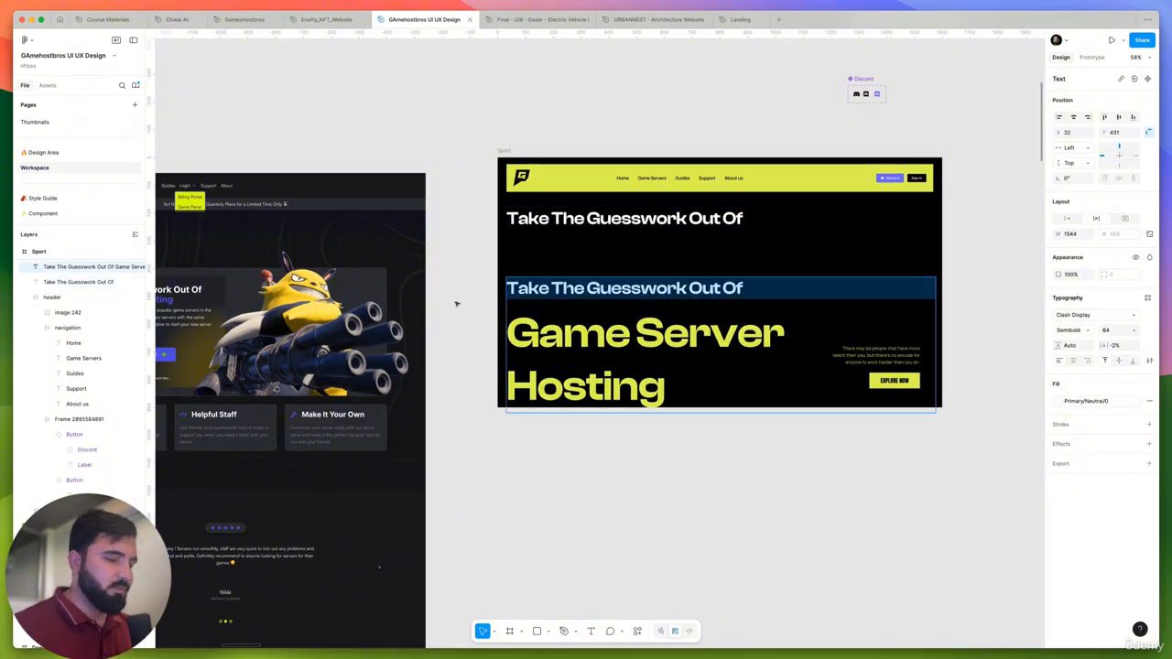
{"action": "key", "text": "BackSpace"}
{"action": "key", "text": "Escape"}
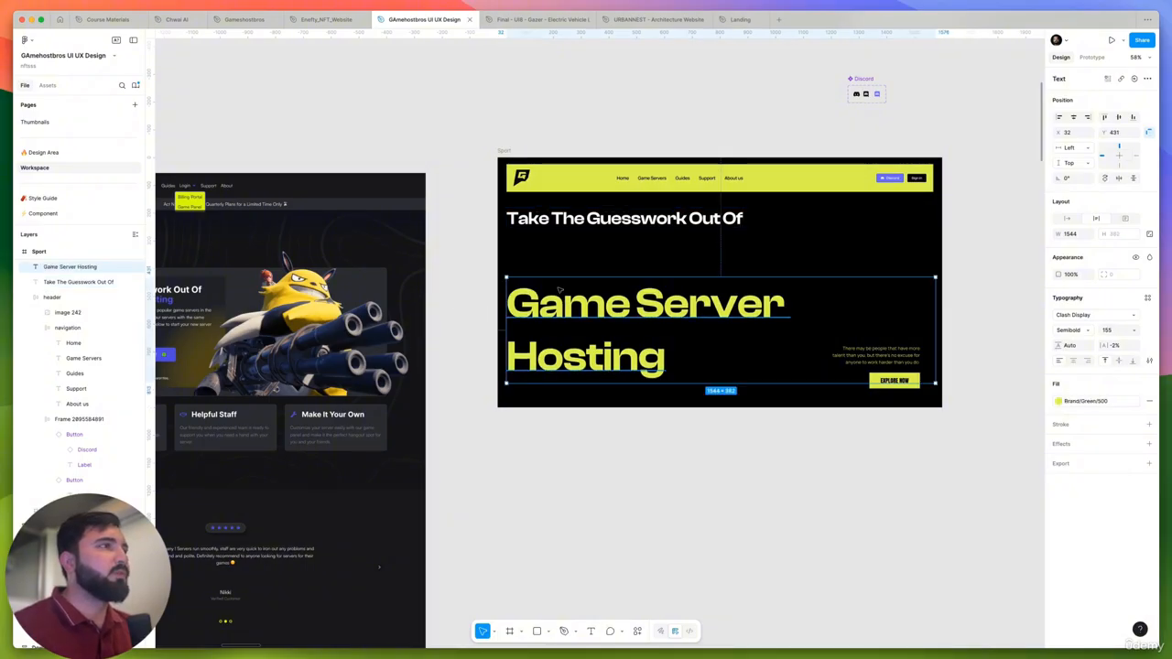
- Place "Game Server Hosting" beneath the white line at Y 273 and tighten its line height to 88.4%
{"action": "left_click_drag", "start_coordinate": [561, 290], "coordinate": [567, 265]}
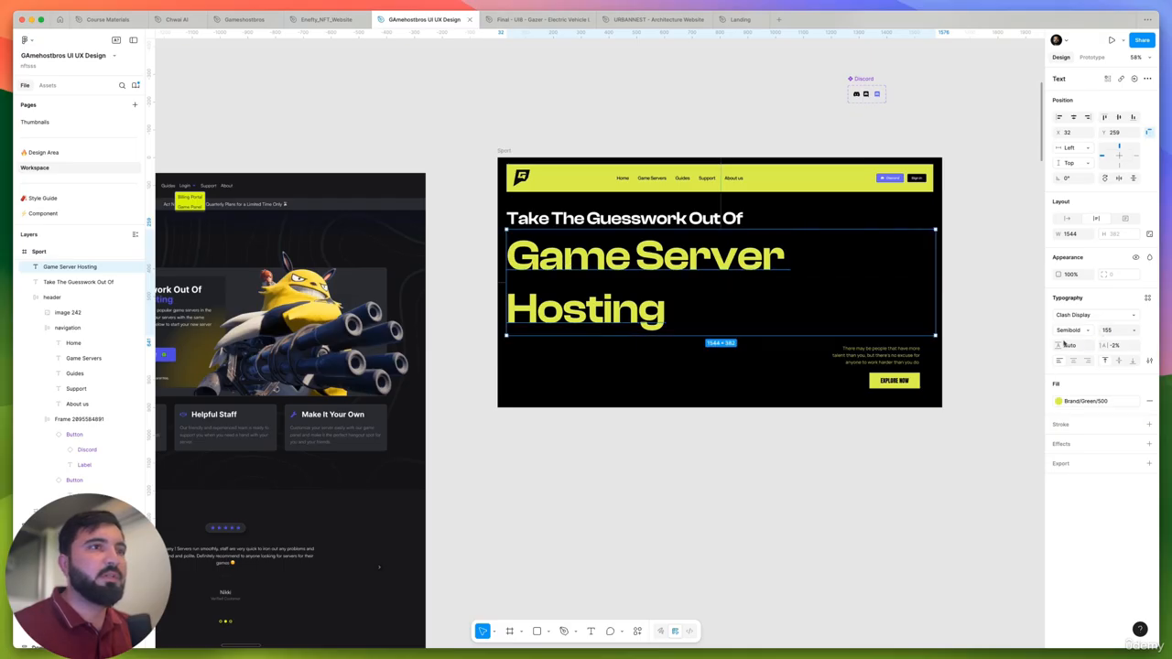
{"action": "left_click_drag", "start_coordinate": [1064, 344], "coordinate": [862, 194]}
{"action": "scroll", "coordinate": [586, 256], "scroll_direction": "up", "scroll_amount": 5}
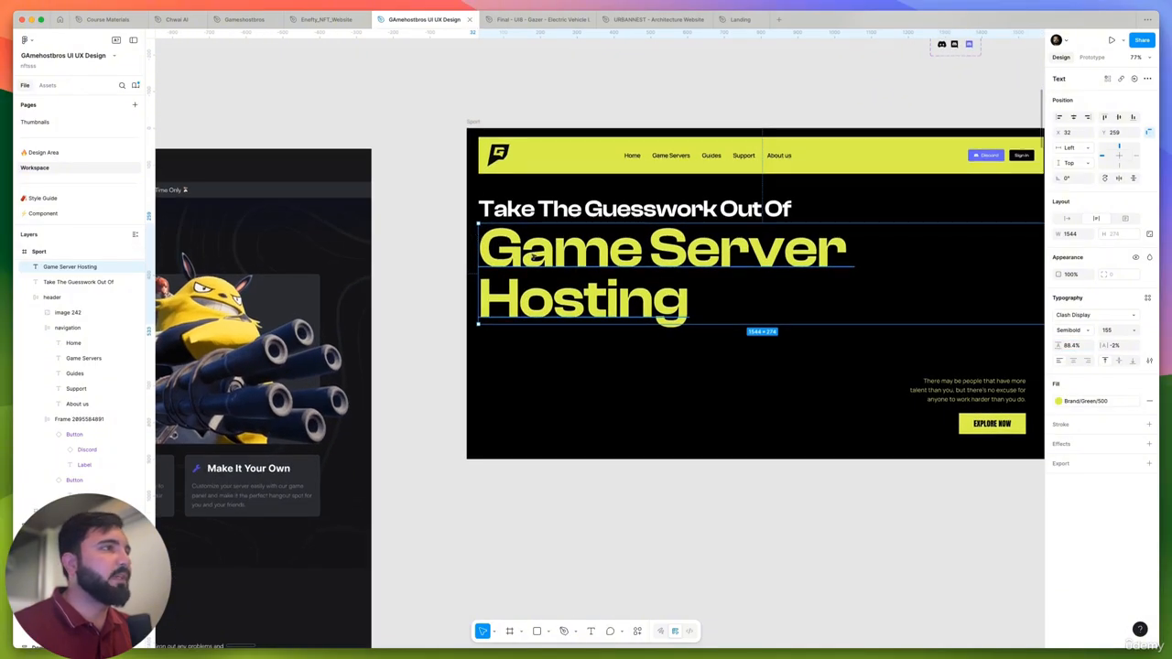
{"action": "left_click_drag", "start_coordinate": [529, 259], "coordinate": [533, 265]}
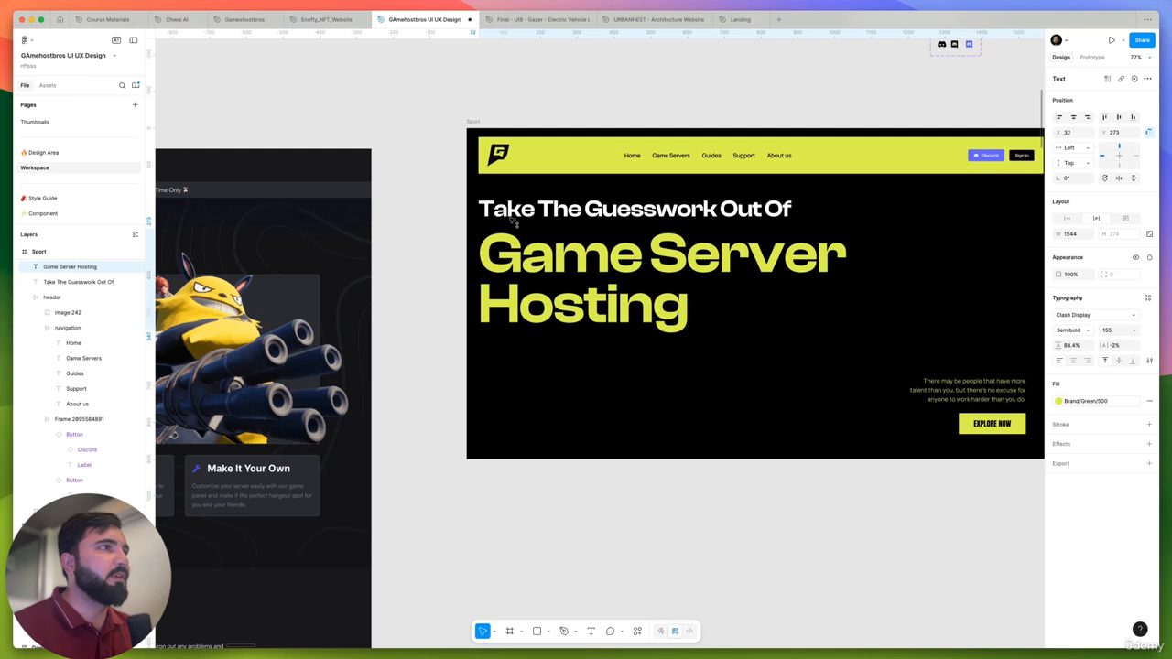
- Combine both headline texts in a vertical auto layout frame with a gap of 14 and narrow it to 1536 wide
{"action": "left_click", "coordinate": [495, 195], "text": "shift"}
{"action": "key", "text": "shift+a"}
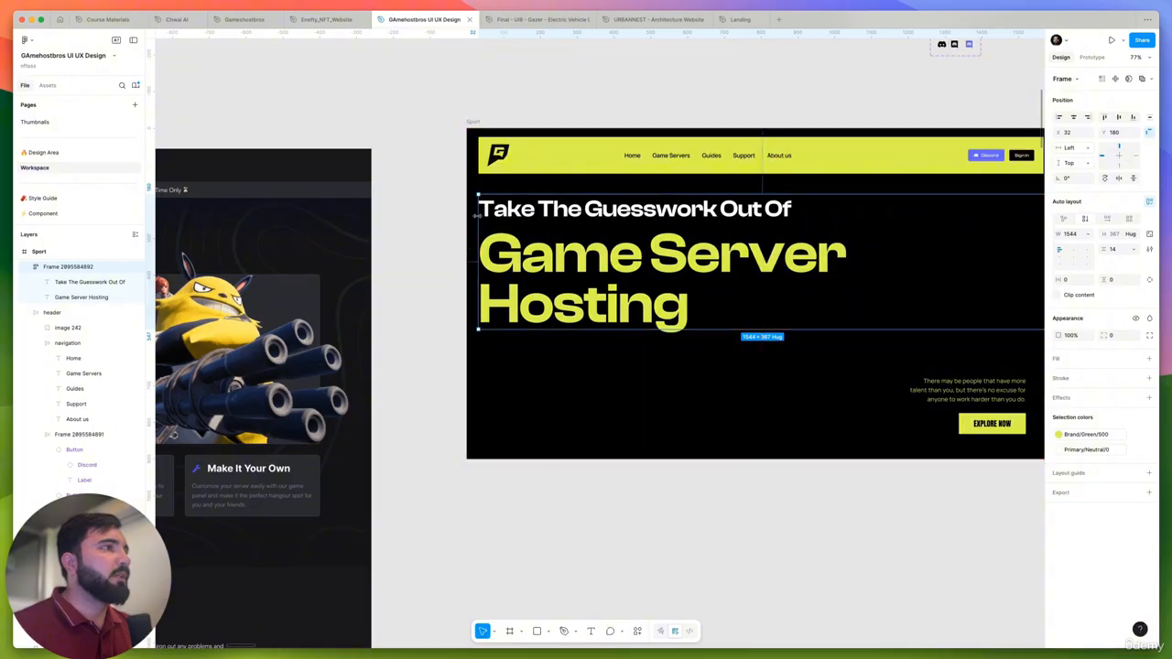
{"action": "scroll", "coordinate": [469, 245], "scroll_direction": "down", "scroll_amount": 5}
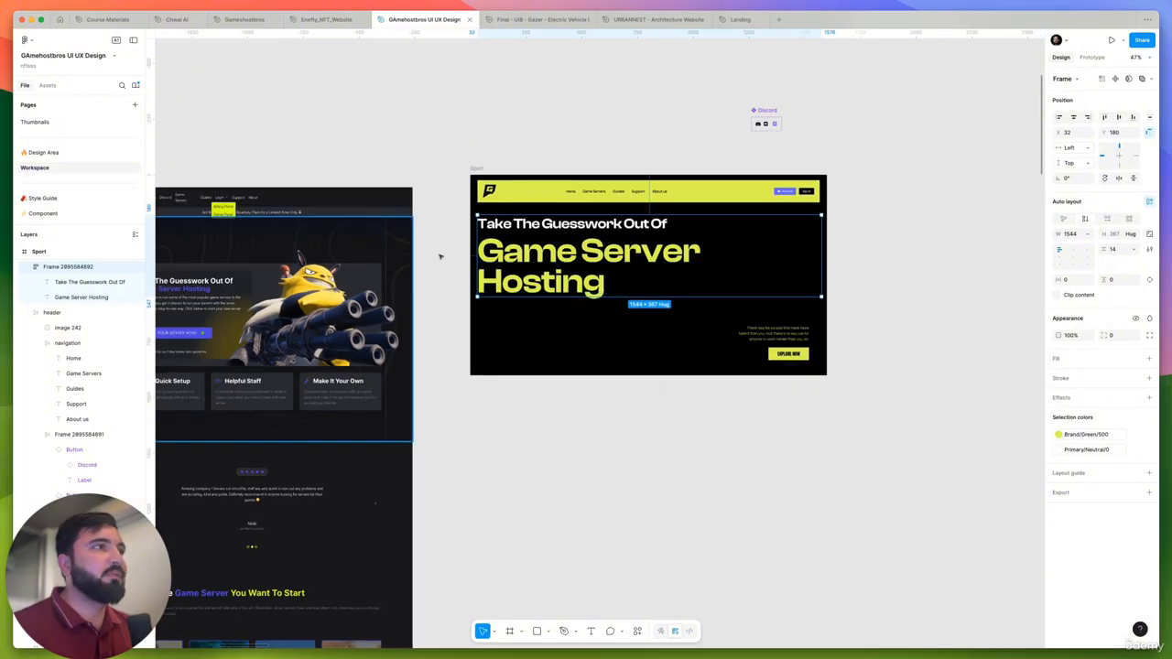
{"action": "scroll", "coordinate": [836, 255], "scroll_direction": "up", "scroll_amount": 5}
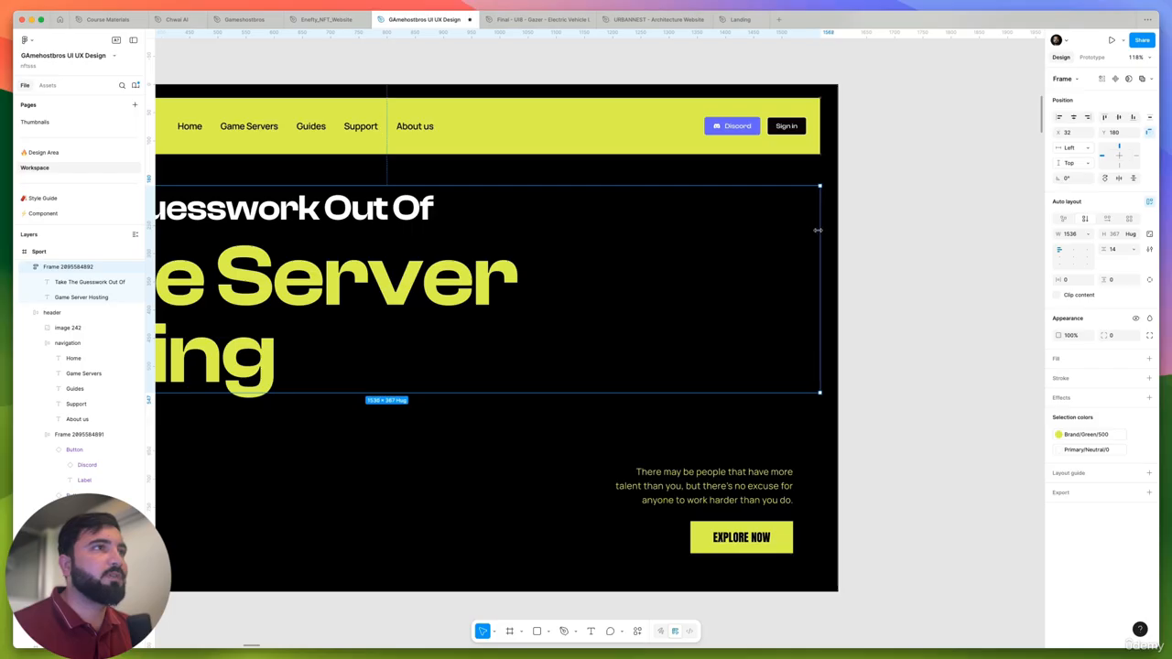
{"action": "left_click", "coordinate": [886, 248]}
{"action": "scroll", "coordinate": [882, 256], "scroll_direction": "down", "scroll_amount": 3}
{"action": "scroll", "coordinate": [880, 383], "scroll_direction": "left", "scroll_amount": 10}
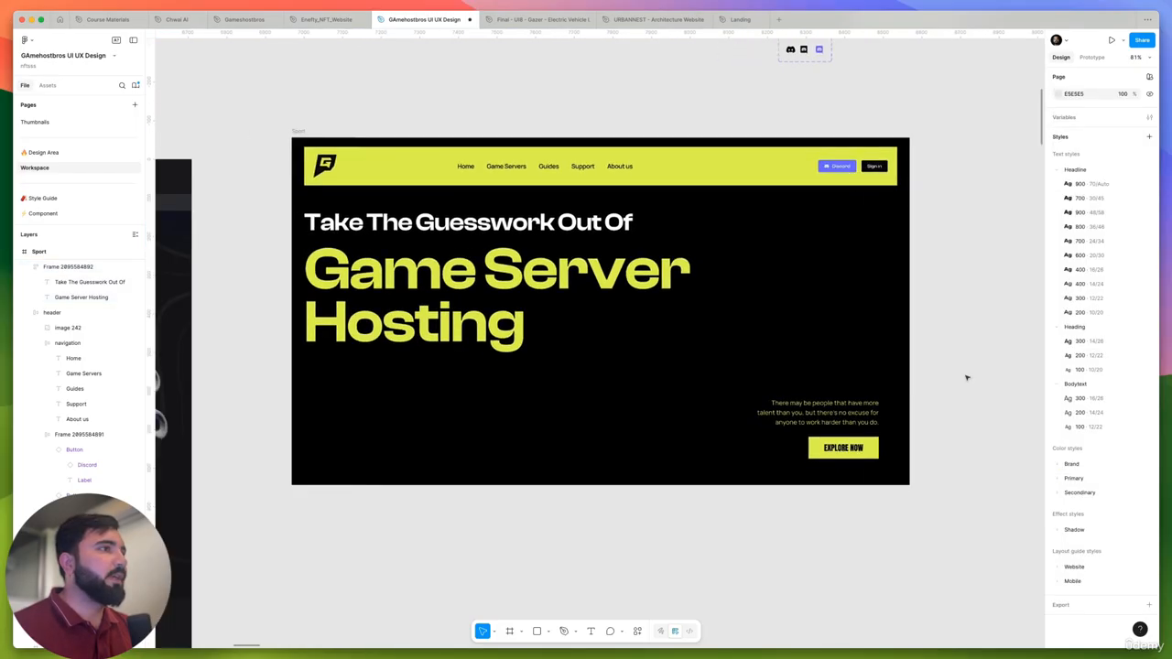
- Copy the yellow Palworld character image from the hero of the 1440w light frame
{"action": "scroll", "coordinate": [965, 376], "scroll_direction": "down", "scroll_amount": 3}
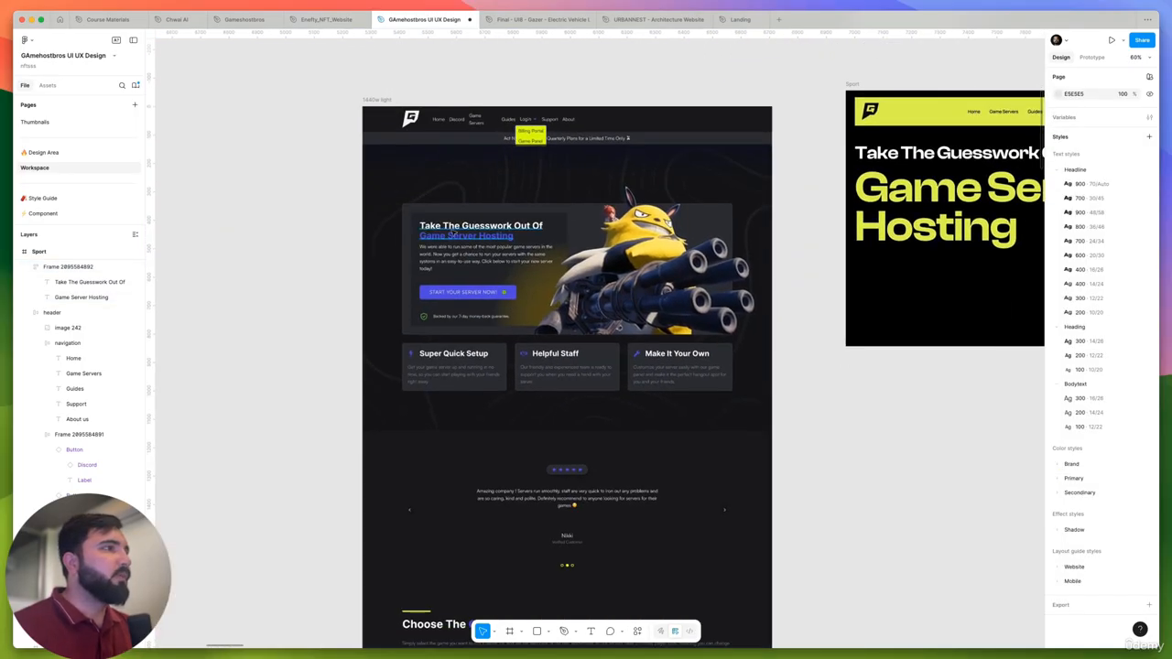
{"action": "scroll", "coordinate": [458, 240], "scroll_direction": "up", "scroll_amount": 4}
{"action": "scroll", "coordinate": [374, 295], "scroll_direction": "down", "scroll_amount": 5}
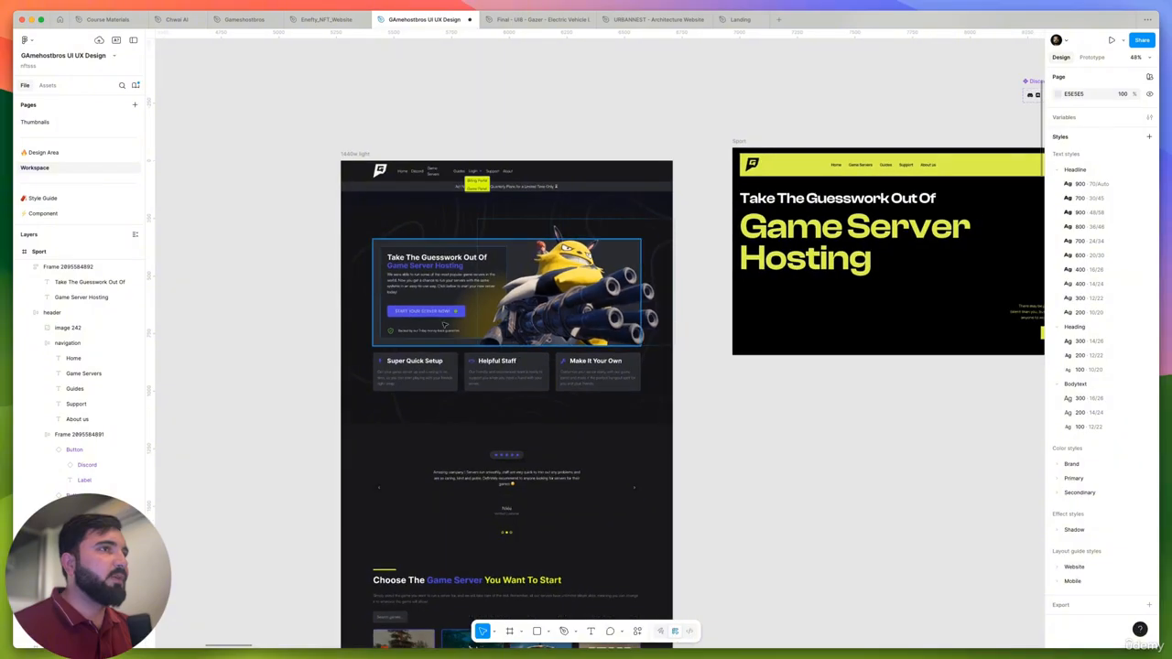
{"action": "scroll", "coordinate": [448, 327], "scroll_direction": "down", "scroll_amount": 5}
{"action": "scroll", "coordinate": [518, 314], "scroll_direction": "up", "scroll_amount": 6}
{"action": "left_click", "coordinate": [474, 286]}
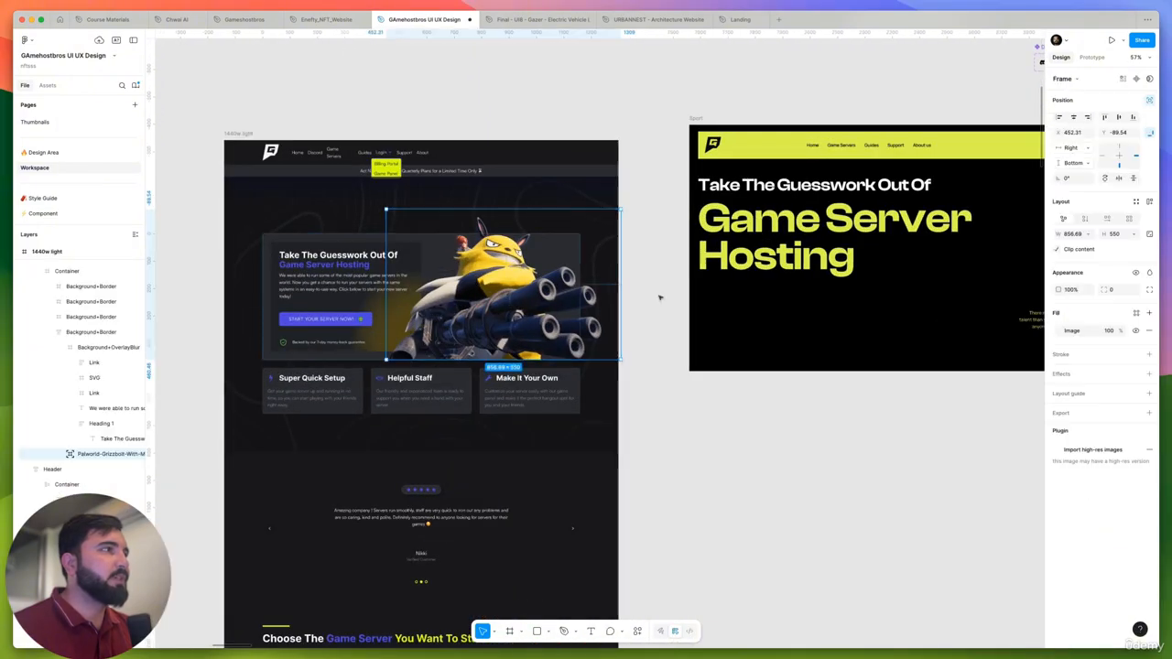
- Delete the Explore Now button and its small paragraph from the Sport frame
{"action": "scroll", "coordinate": [659, 296], "scroll_direction": "right", "scroll_amount": 5}
{"action": "left_click", "coordinate": [764, 332]}
{"action": "key", "text": "Delete"}
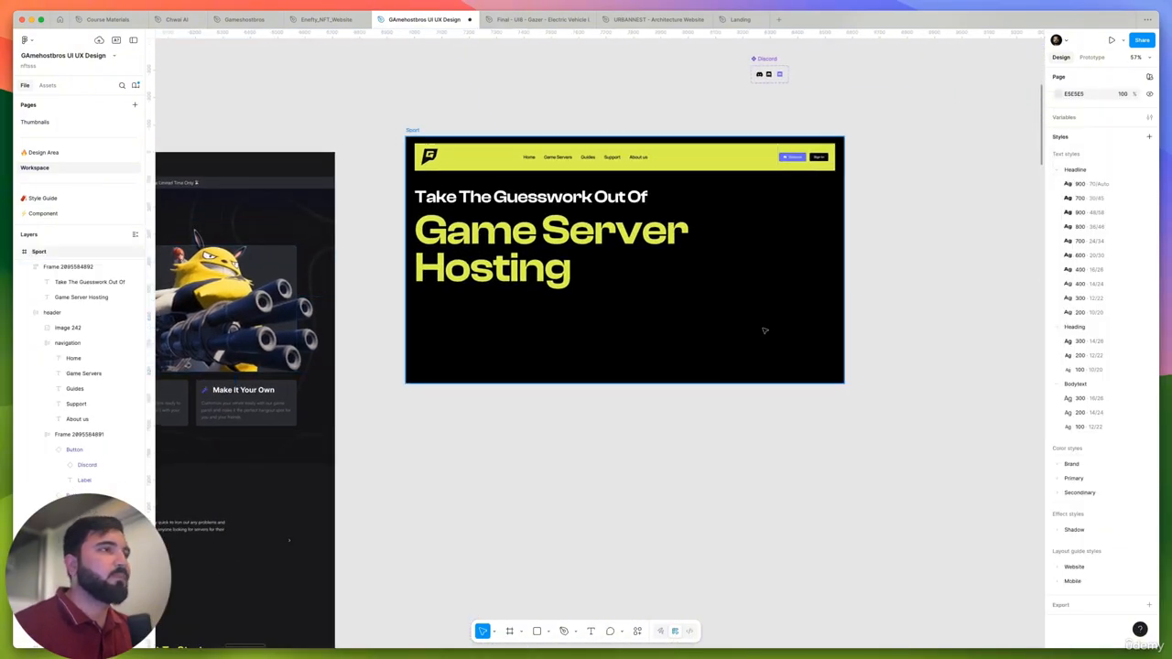
- Paste the Palworld character image into the Sport frame, enlarge it and place it beside the headline, toward the right edge
{"action": "left_click", "coordinate": [765, 331]}
{"action": "key", "text": "super+v"}
{"action": "left_click_drag", "start_coordinate": [631, 195], "coordinate": [690, 324]}
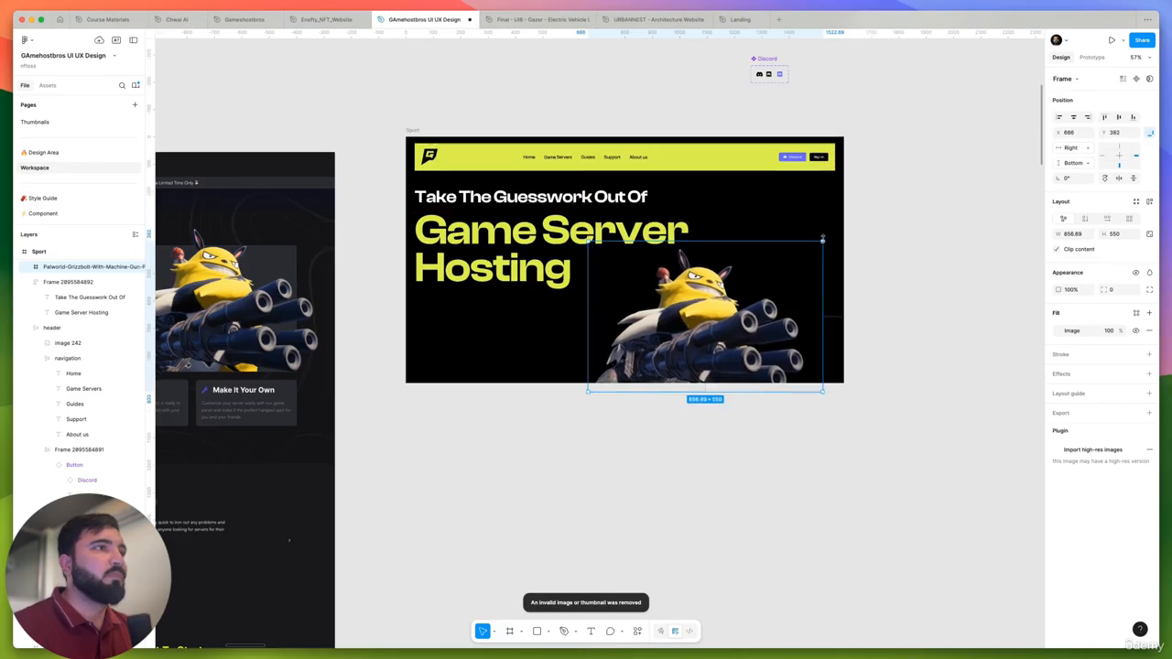
{"action": "left_click_drag", "start_coordinate": [823, 240], "coordinate": [872, 207]}
{"action": "left_click_drag", "start_coordinate": [694, 288], "coordinate": [729, 287]}
- Try to narrow the "Game Server Hosting" text box to the width of its words, then undo the resize
{"action": "double_click", "coordinate": [568, 249]}
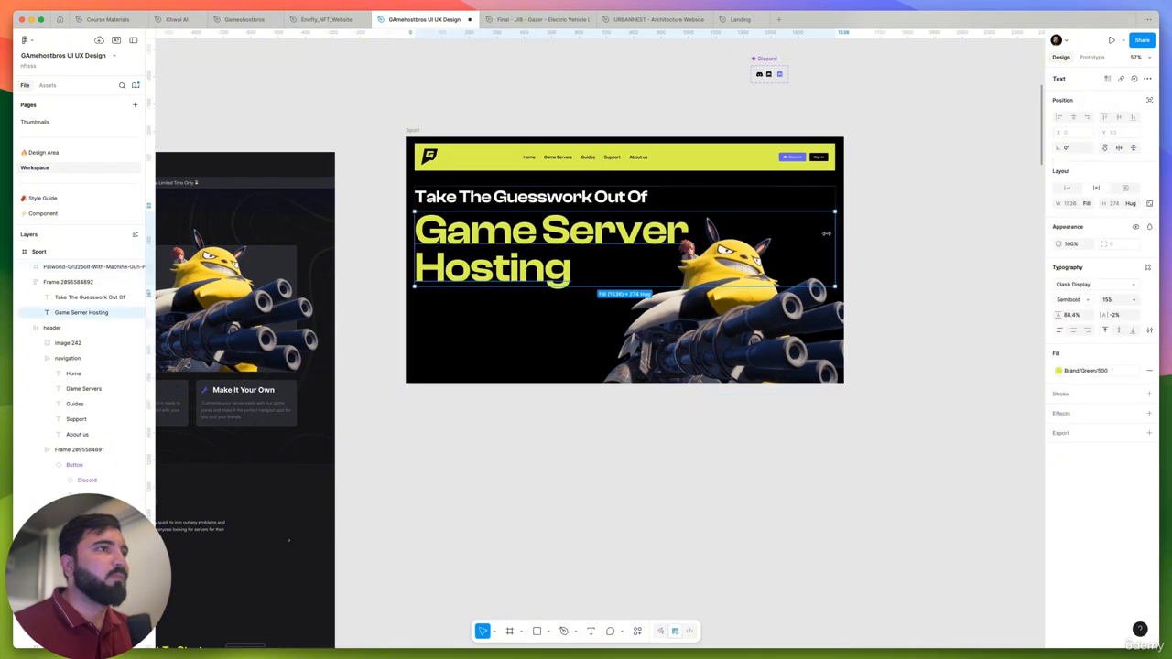
{"action": "left_click_drag", "start_coordinate": [833, 240], "coordinate": [648, 240]}
{"action": "key", "text": "super+z"}
{"action": "left_click", "coordinate": [981, 214]}
- Enlarge the Sport frame's character image to about 1191 × 765 and position it at about X 657, Y 114
{"action": "left_click_drag", "start_coordinate": [744, 291], "coordinate": [754, 285]}
{"action": "left_click_drag", "start_coordinate": [706, 377], "coordinate": [698, 334]}
{"action": "left_click_drag", "start_coordinate": [623, 364], "coordinate": [595, 389]}
{"action": "left_click_drag", "start_coordinate": [663, 358], "coordinate": [654, 350]}
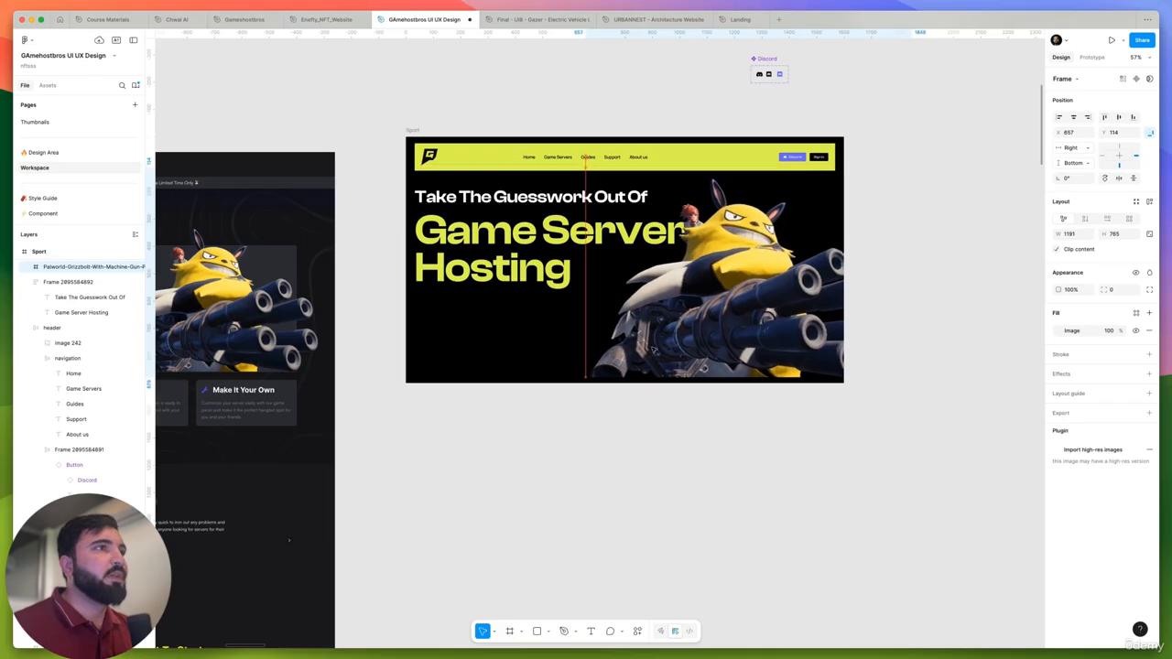
{"action": "left_click_drag", "start_coordinate": [654, 350], "coordinate": [654, 350]}
{"action": "left_click", "coordinate": [992, 260]}
- Examine the description paragraph and the "Start Your Server Now!" button in the 1440w light hero
{"action": "scroll", "coordinate": [946, 253], "scroll_direction": "down", "scroll_amount": 6}
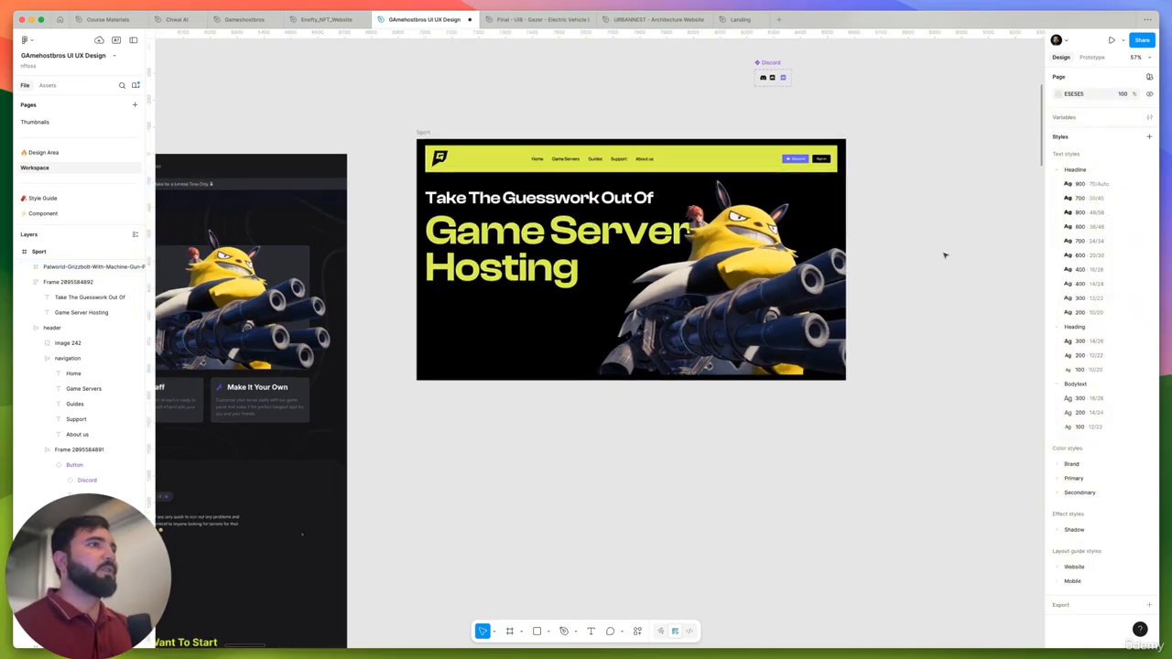
{"action": "scroll", "coordinate": [694, 345], "scroll_direction": "up", "scroll_amount": 6}
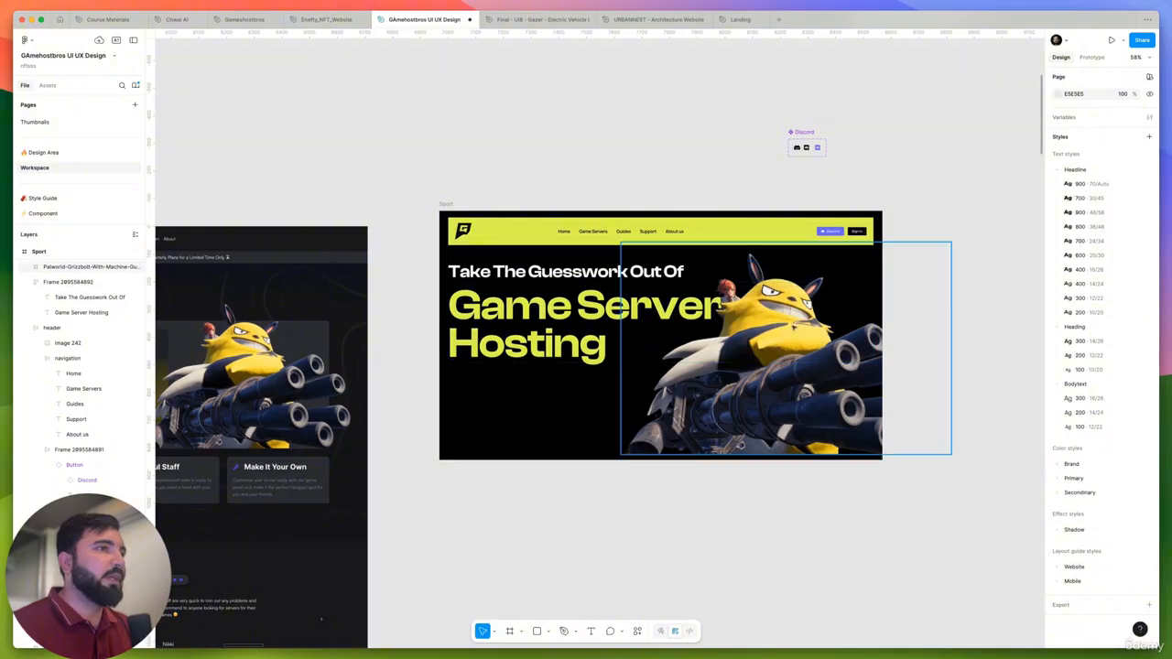
{"action": "scroll", "coordinate": [596, 439], "scroll_direction": "left", "scroll_amount": 5}
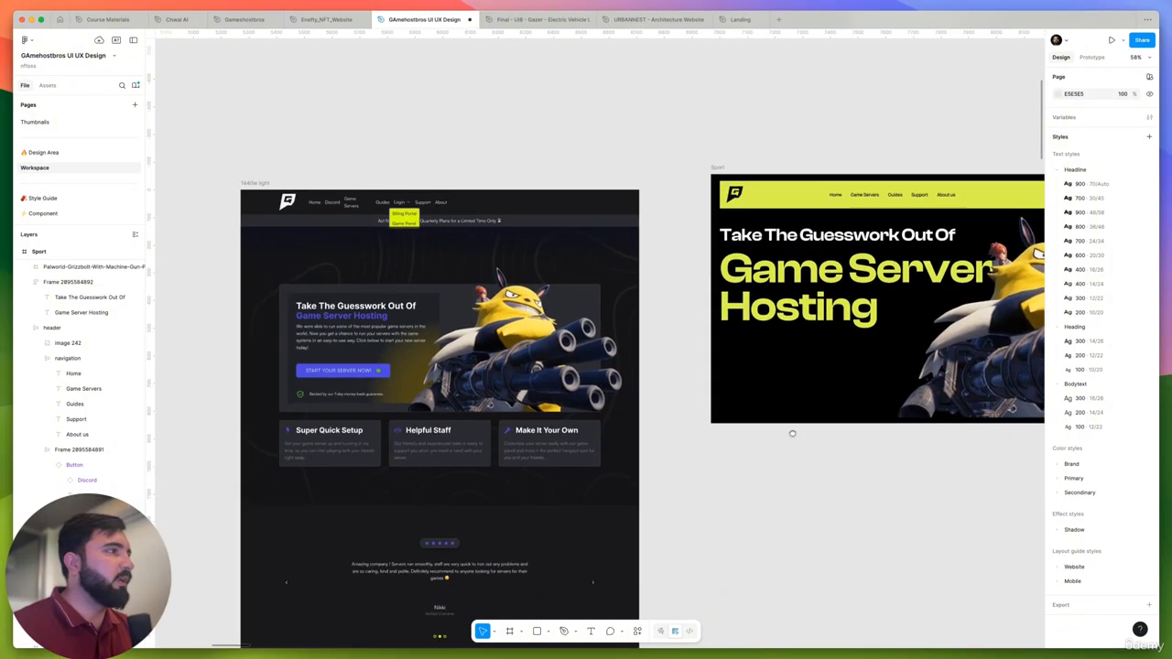
{"action": "scroll", "coordinate": [337, 300], "scroll_direction": "up", "scroll_amount": 5}
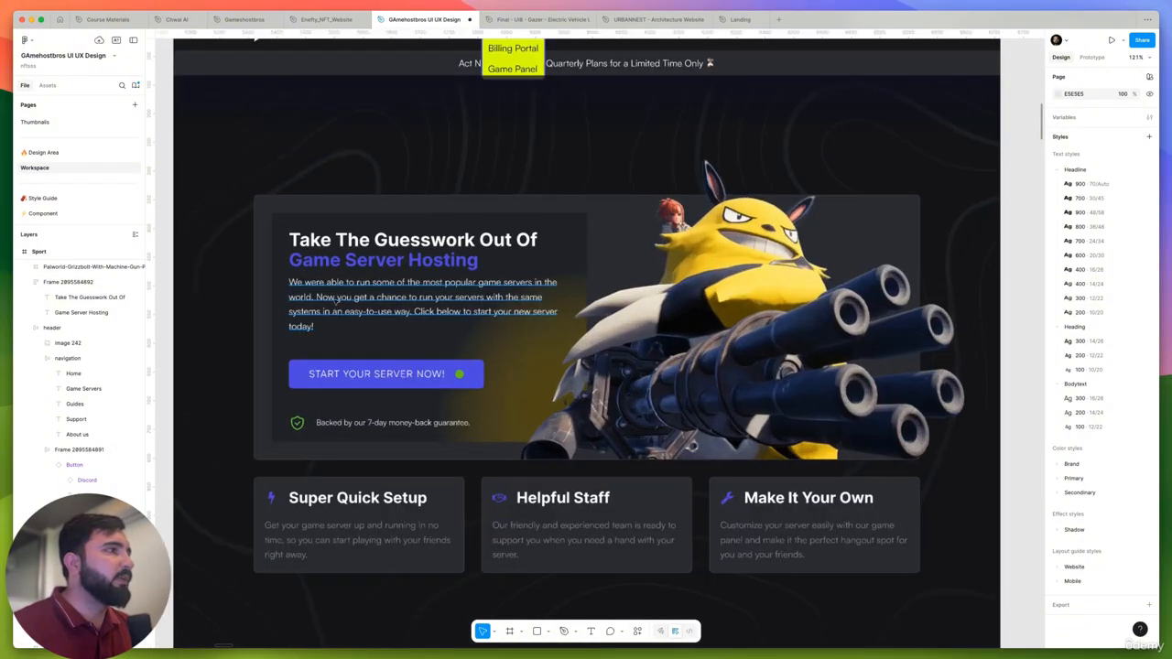
{"action": "left_click", "coordinate": [337, 298], "text": "super"}
{"action": "scroll", "coordinate": [344, 368], "scroll_direction": "down", "scroll_amount": 2}
{"action": "left_click", "coordinate": [345, 373]}
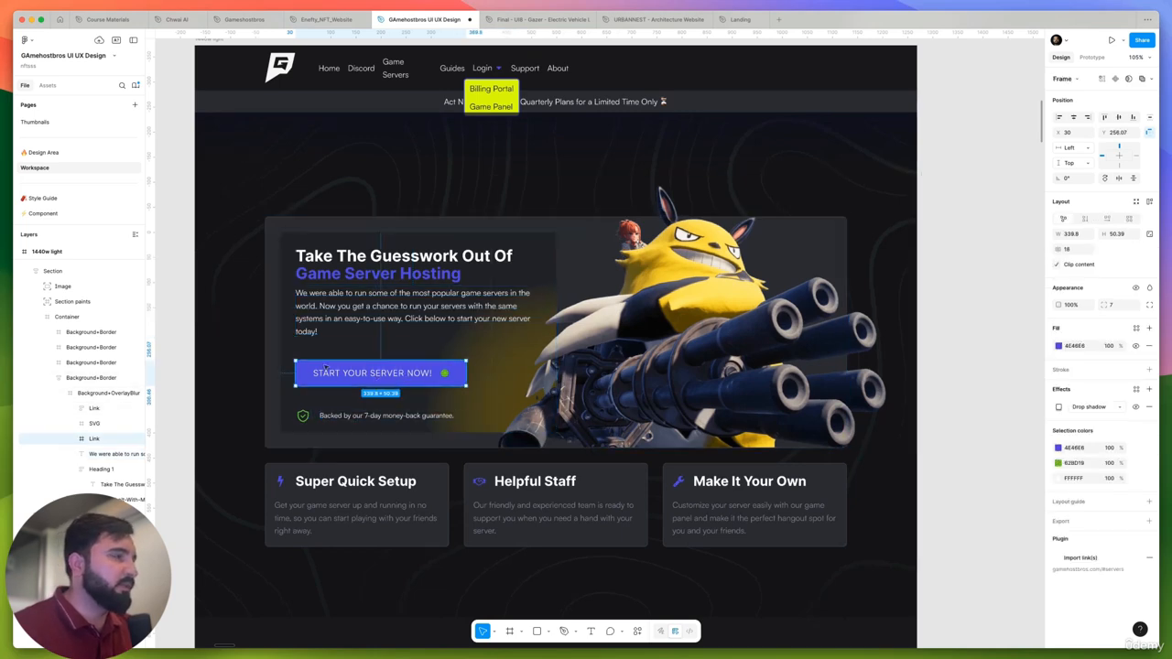
{"action": "scroll", "coordinate": [325, 368], "scroll_direction": "down", "scroll_amount": 3}
{"action": "scroll", "coordinate": [312, 362], "scroll_direction": "up", "scroll_amount": 2}
{"action": "left_click", "coordinate": [287, 352]}
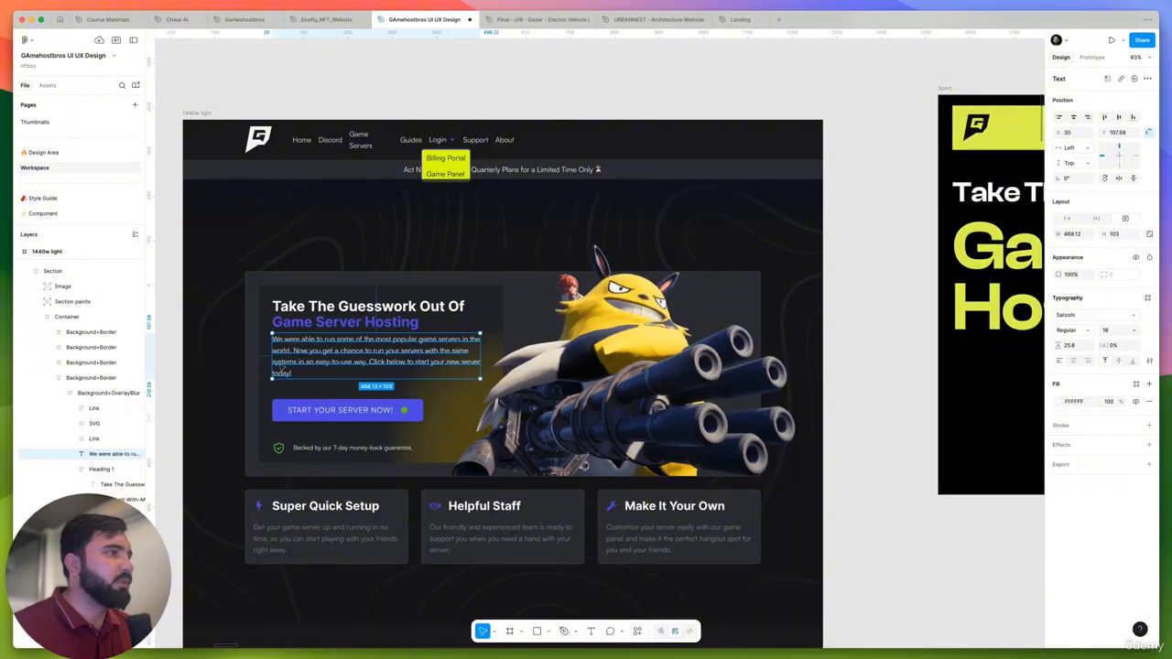
- Browse the reference hero designs for a description and user-stats layout that suits the Sport hero
{"action": "scroll", "coordinate": [291, 361], "scroll_direction": "down", "scroll_amount": 10}
{"action": "left_click", "coordinate": [625, 445]}
{"action": "left_click_drag", "start_coordinate": [710, 454], "coordinate": [323, 439]}
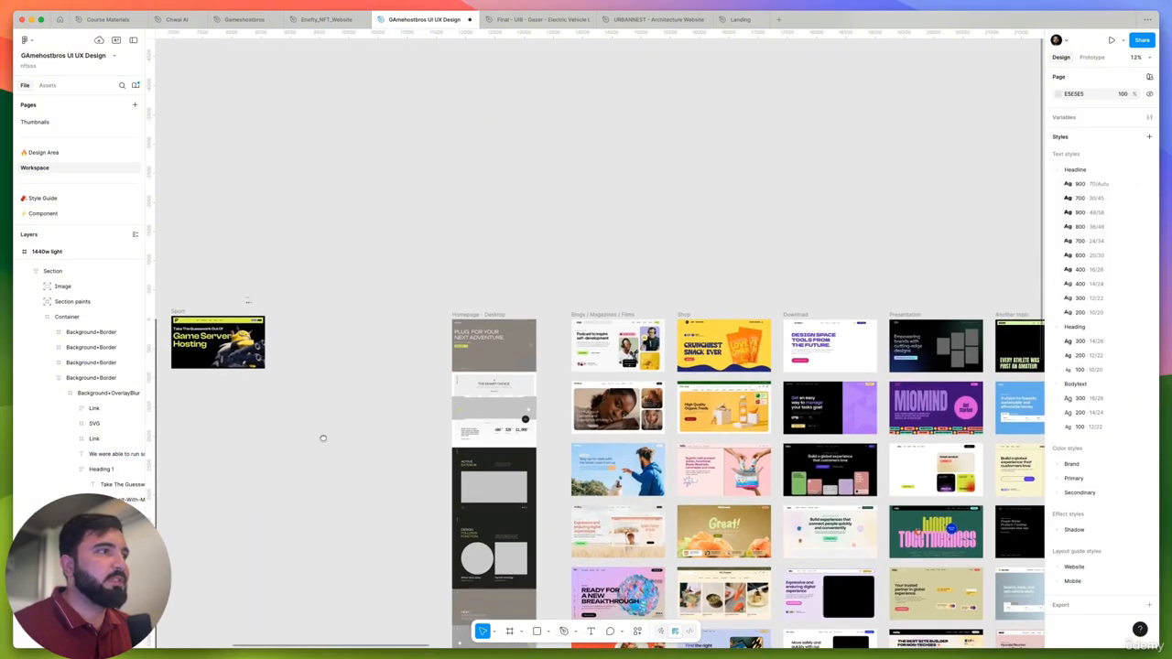
{"action": "scroll", "coordinate": [323, 438], "scroll_direction": "right", "scroll_amount": 10}
{"action": "scroll", "coordinate": [683, 341], "scroll_direction": "up", "scroll_amount": 5}
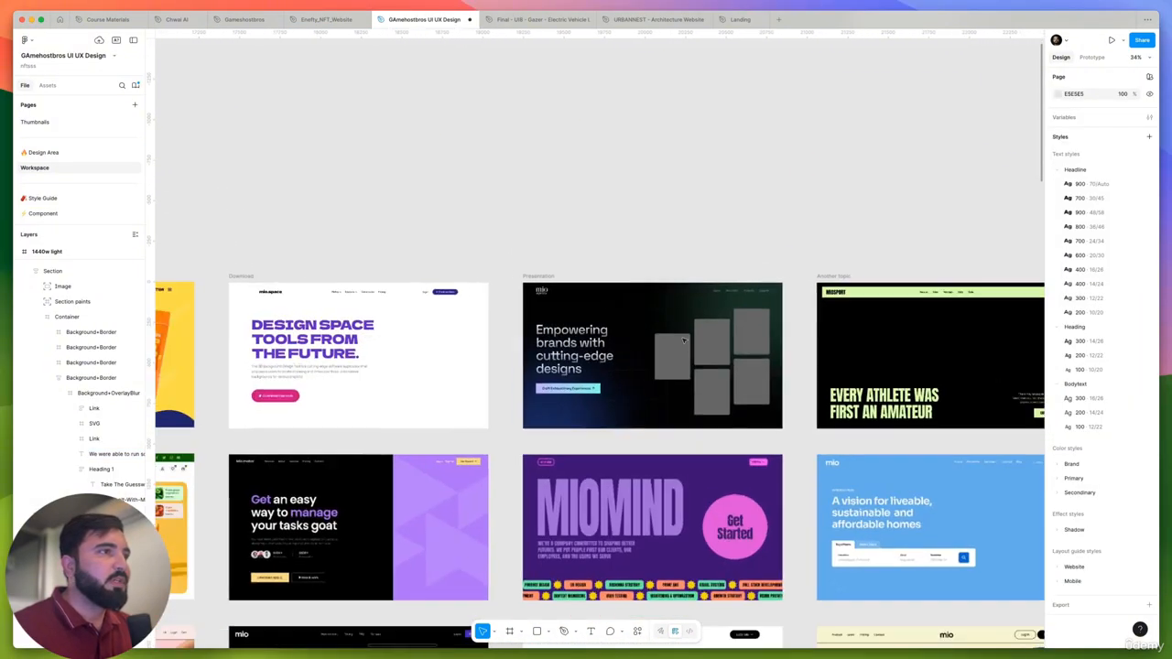
{"action": "scroll", "coordinate": [678, 341], "scroll_direction": "up", "scroll_amount": 2}
{"action": "left_click_drag", "start_coordinate": [453, 406], "coordinate": [762, 394]}
{"action": "left_click", "coordinate": [854, 392]}
{"action": "scroll", "coordinate": [856, 391], "scroll_direction": "down", "scroll_amount": 5}
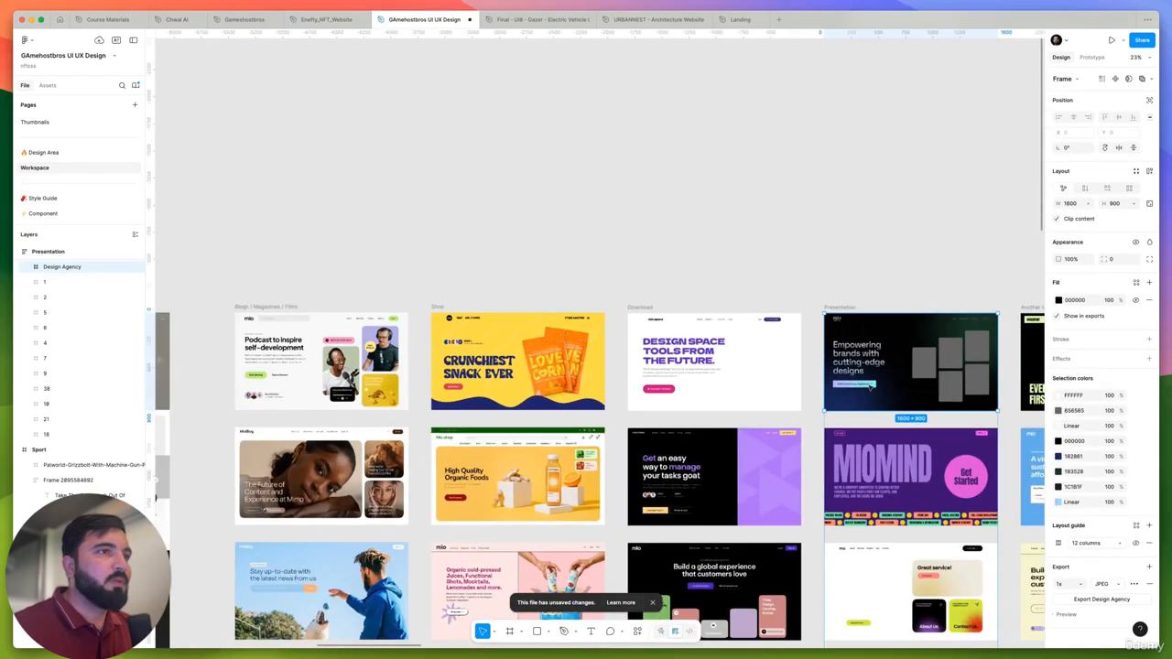
{"action": "left_click_drag", "start_coordinate": [703, 472], "coordinate": [746, 427]}
{"action": "scroll", "coordinate": [732, 431], "scroll_direction": "up", "scroll_amount": 6}
{"action": "scroll", "coordinate": [721, 435], "scroll_direction": "up", "scroll_amount": 5}
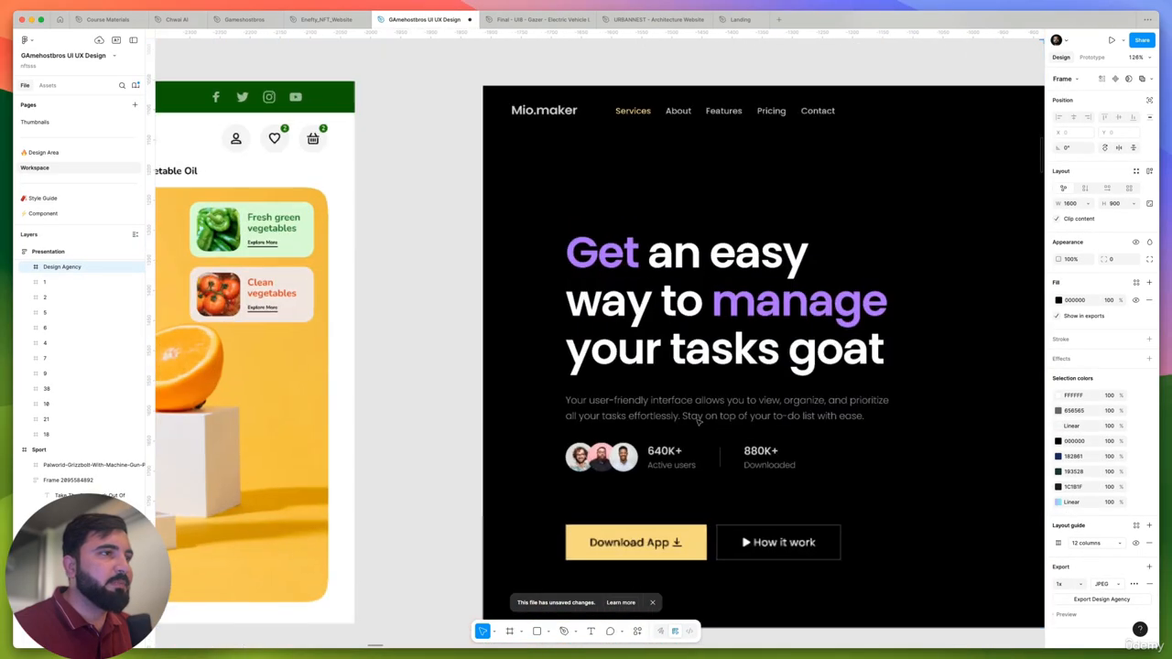
- Copy the block holding the description paragraph and the avatar stats row from the Mio.maker hero
{"action": "left_click", "coordinate": [697, 418]}
{"action": "double_click", "coordinate": [694, 415]}
{"action": "double_click", "coordinate": [693, 415]}
{"action": "double_click", "coordinate": [693, 415]}
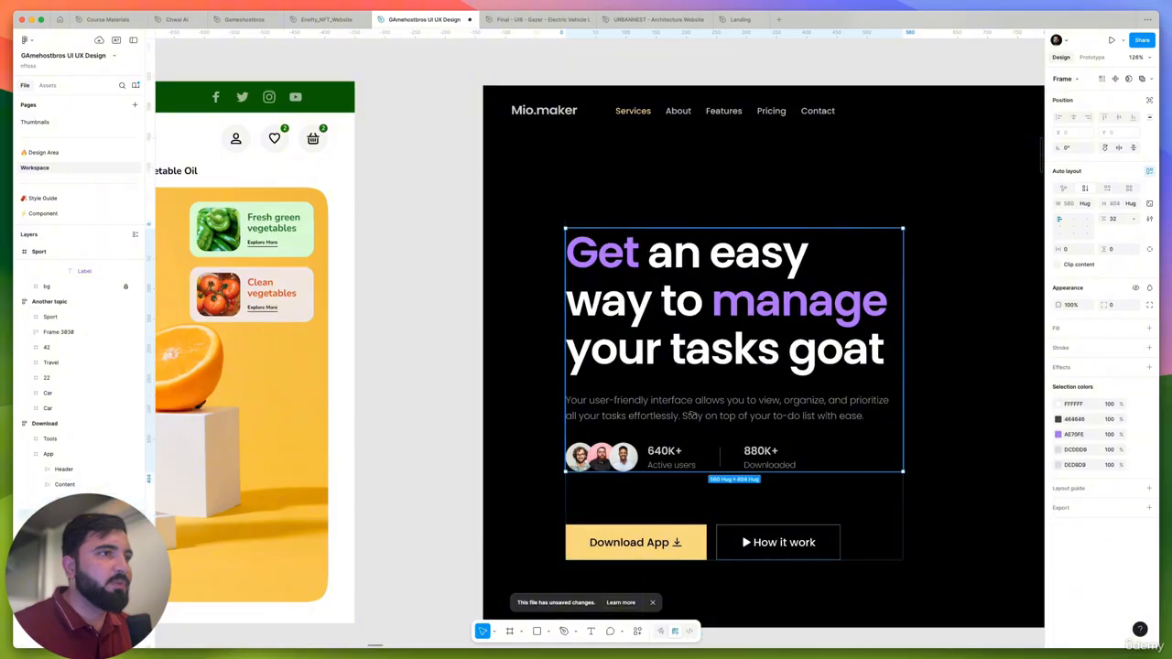
{"action": "double_click", "coordinate": [692, 415]}
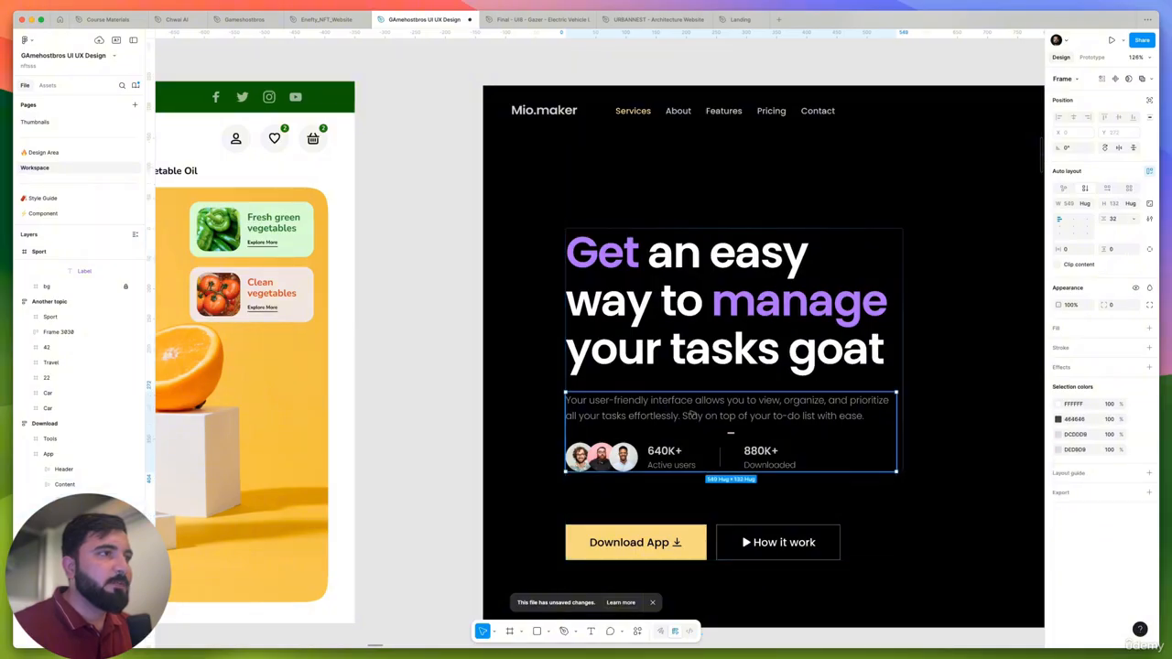
- Compare the Mio.maker stats row with the avatars, "1000+ Trusted by businesses" line and figures in the Trustly hero
{"action": "scroll", "coordinate": [685, 416], "scroll_direction": "down", "scroll_amount": 5}
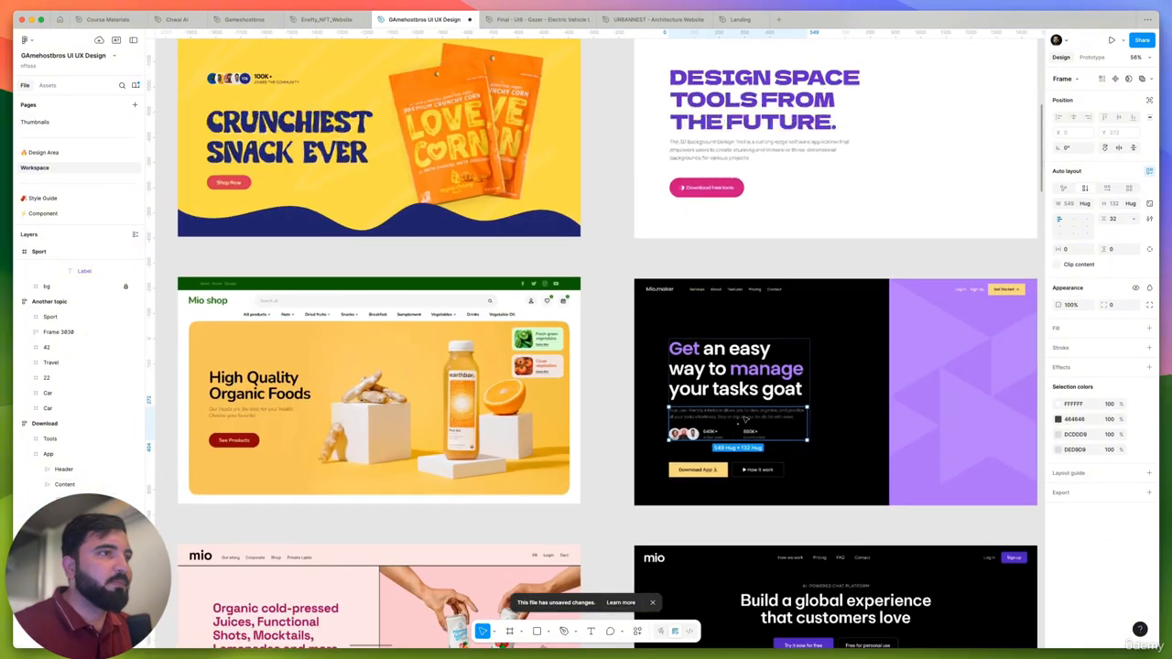
{"action": "scroll", "coordinate": [685, 436], "scroll_direction": "up", "scroll_amount": 5}
{"action": "scroll", "coordinate": [686, 436], "scroll_direction": "up", "scroll_amount": 5}
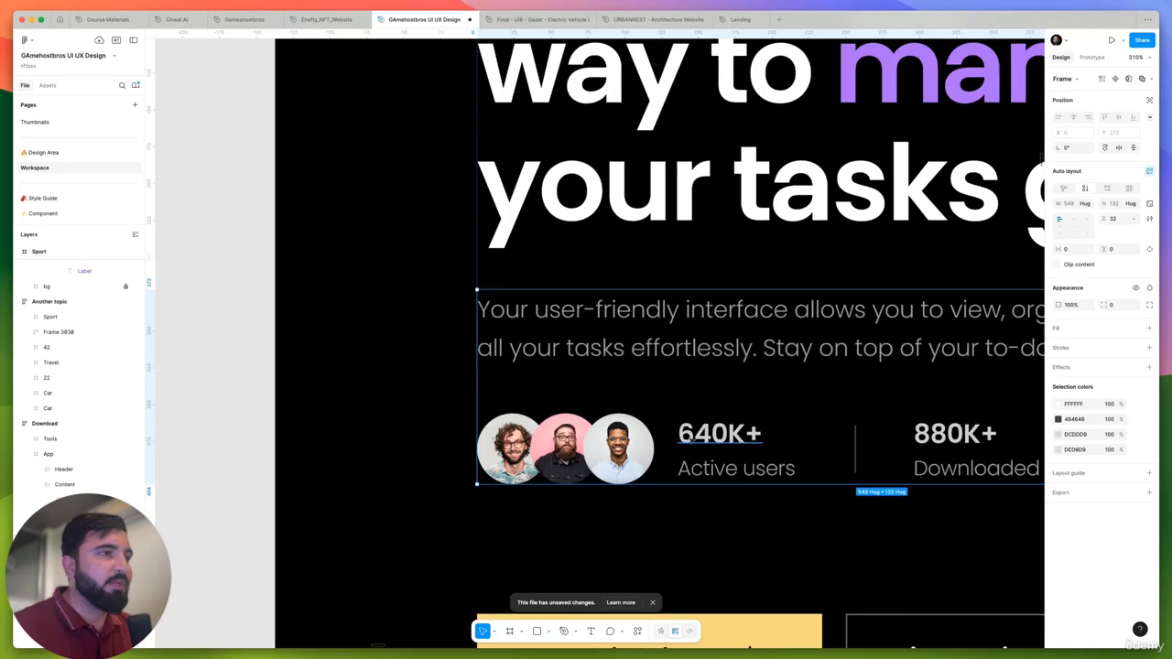
{"action": "scroll", "coordinate": [692, 436], "scroll_direction": "down", "scroll_amount": 1}
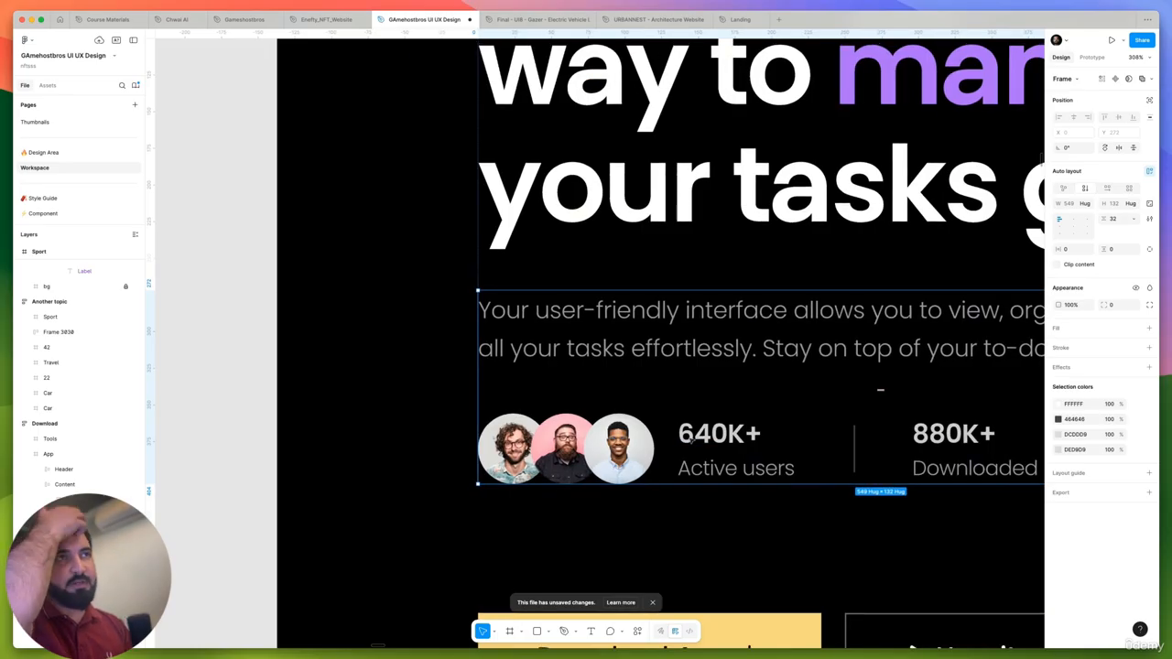
{"action": "scroll", "coordinate": [692, 437], "scroll_direction": "down", "scroll_amount": 10}
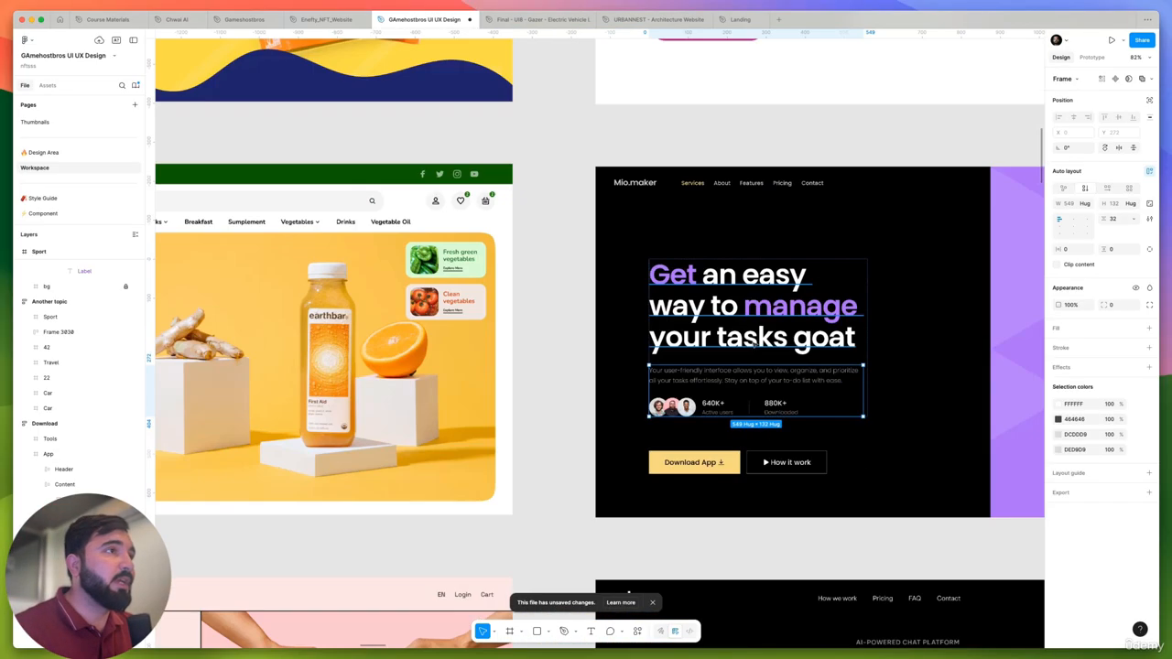
{"action": "scroll", "coordinate": [962, 362], "scroll_direction": "down", "scroll_amount": 5}
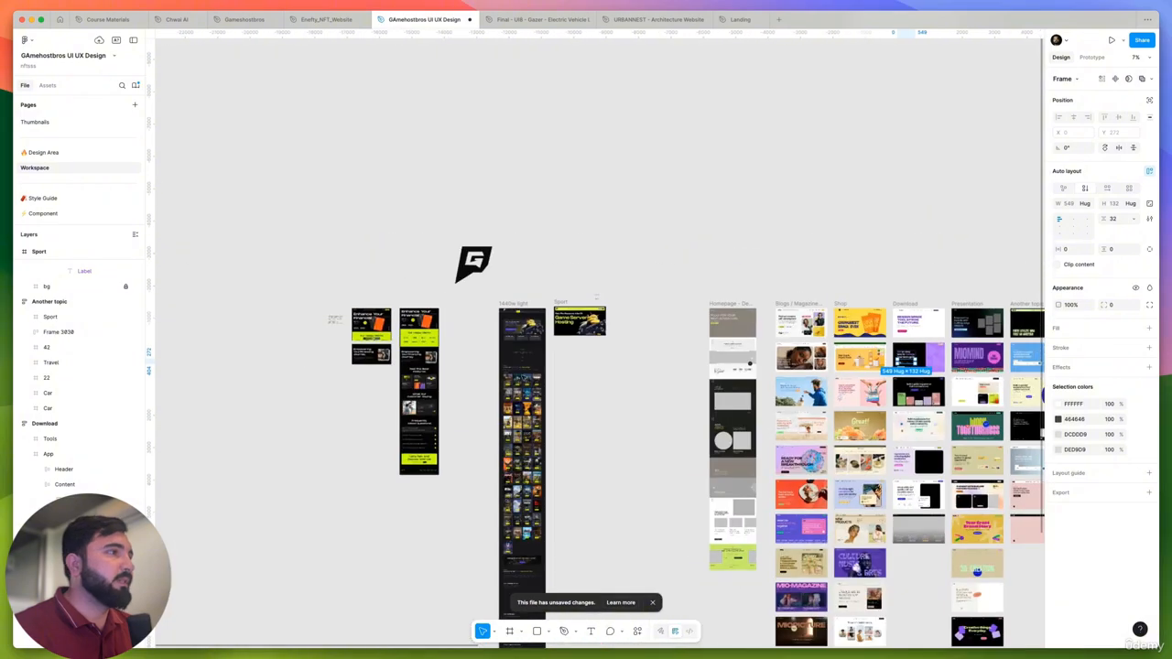
{"action": "scroll", "coordinate": [393, 325], "scroll_direction": "up", "scroll_amount": 5}
{"action": "scroll", "coordinate": [518, 306], "scroll_direction": "up", "scroll_amount": 10}
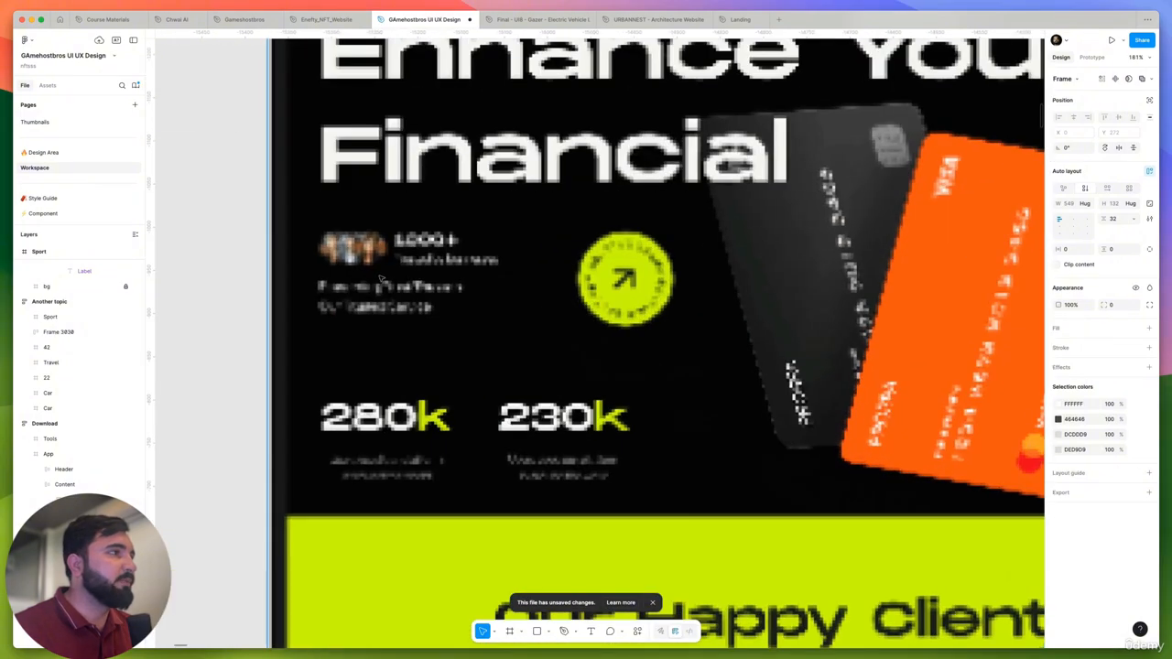
{"action": "scroll", "coordinate": [519, 306], "scroll_direction": "down", "scroll_amount": 5}
{"action": "scroll", "coordinate": [346, 290], "scroll_direction": "up", "scroll_amount": 10}
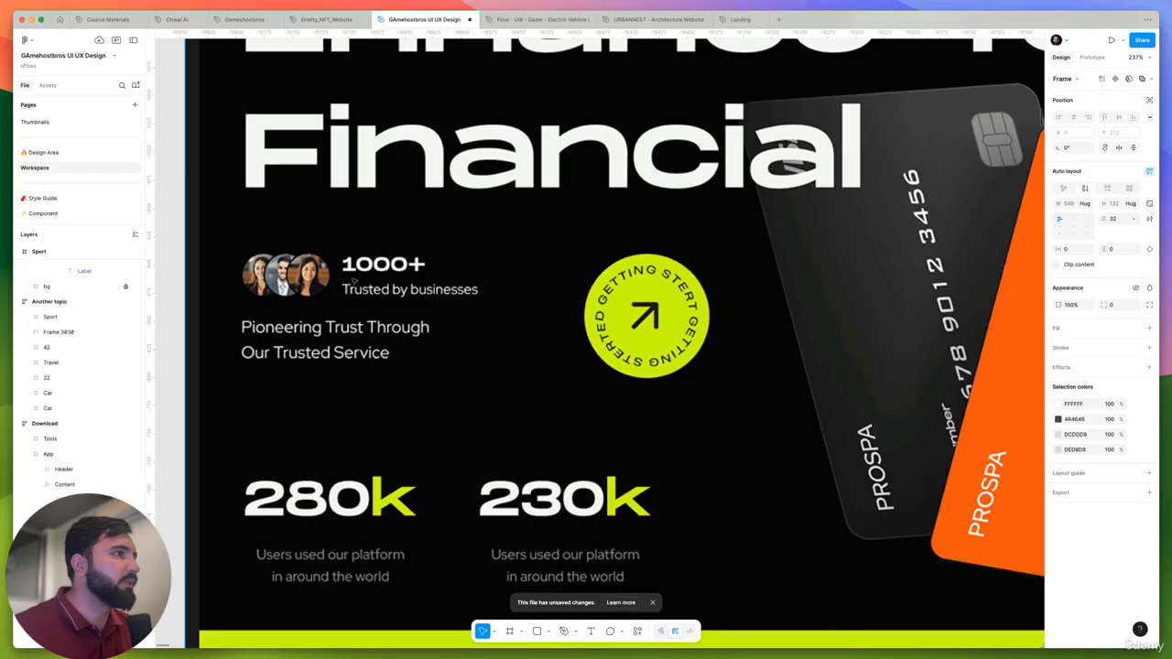
{"action": "scroll", "coordinate": [295, 288], "scroll_direction": "down", "scroll_amount": 5}
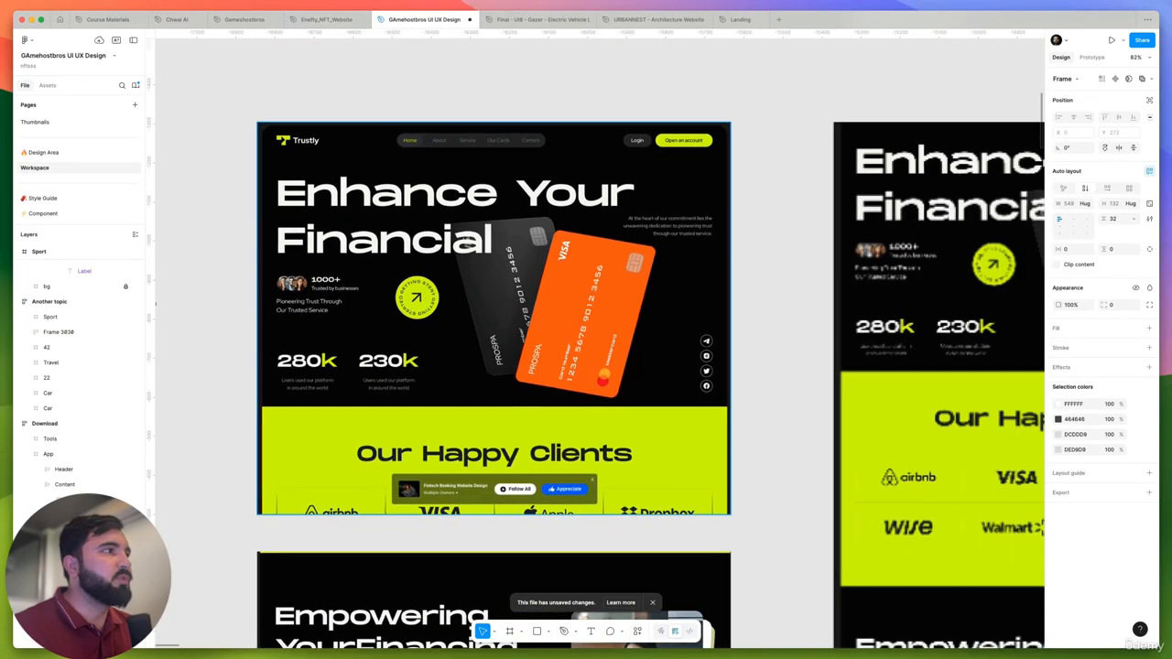
{"action": "scroll", "coordinate": [293, 290], "scroll_direction": "down", "scroll_amount": 5}
- Paste the copied description and stats block into the Sport frame and place it below the headline at X 32, Y 570
{"action": "left_click", "coordinate": [738, 306]}
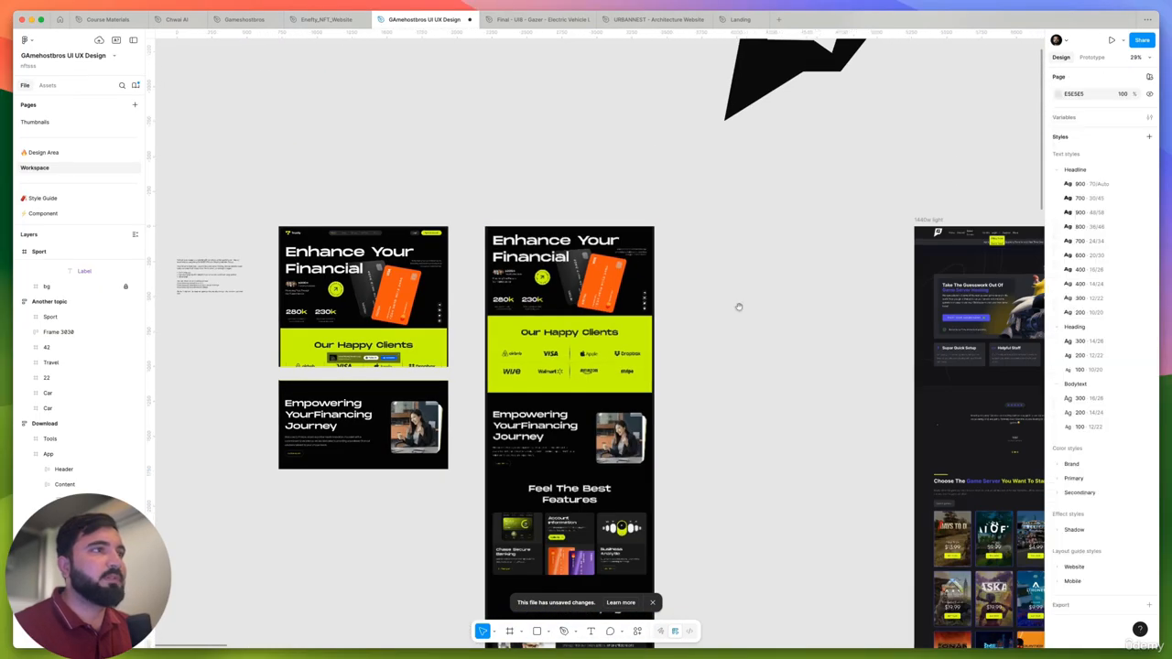
{"action": "left_click_drag", "start_coordinate": [675, 314], "coordinate": [432, 343]}
{"action": "left_click_drag", "start_coordinate": [904, 307], "coordinate": [573, 290]}
{"action": "scroll", "coordinate": [572, 290], "scroll_direction": "up", "scroll_amount": 5}
{"action": "left_click", "coordinate": [679, 366]}
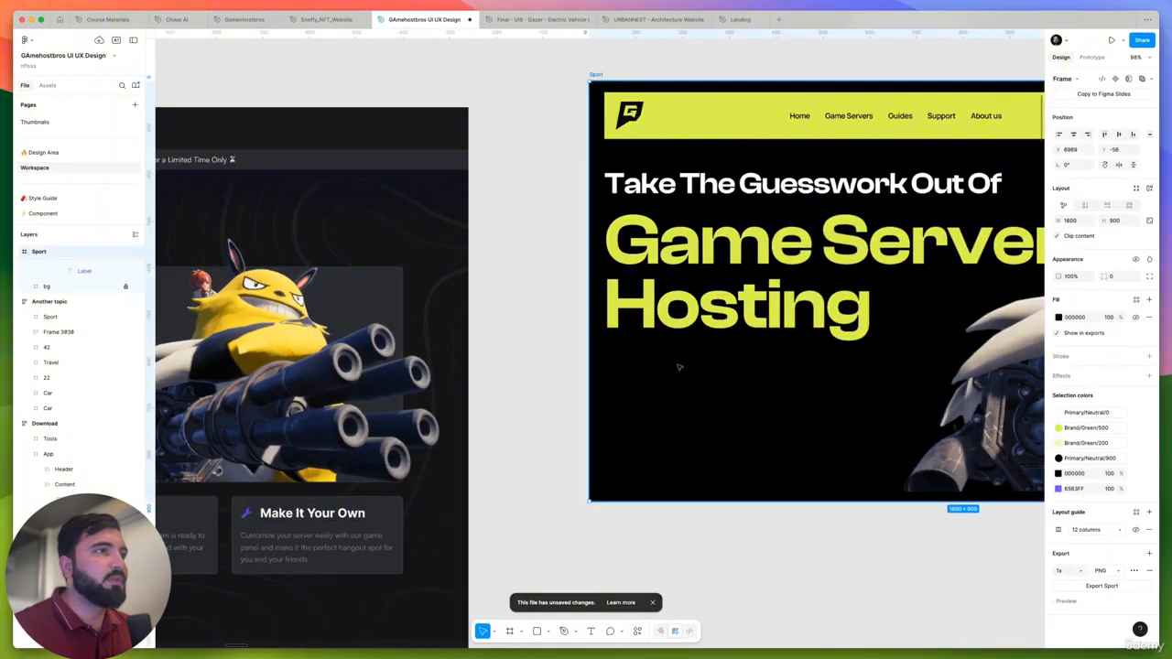
{"action": "key", "text": "super+v"}
{"action": "left_click_drag", "start_coordinate": [620, 245], "coordinate": [638, 386]}
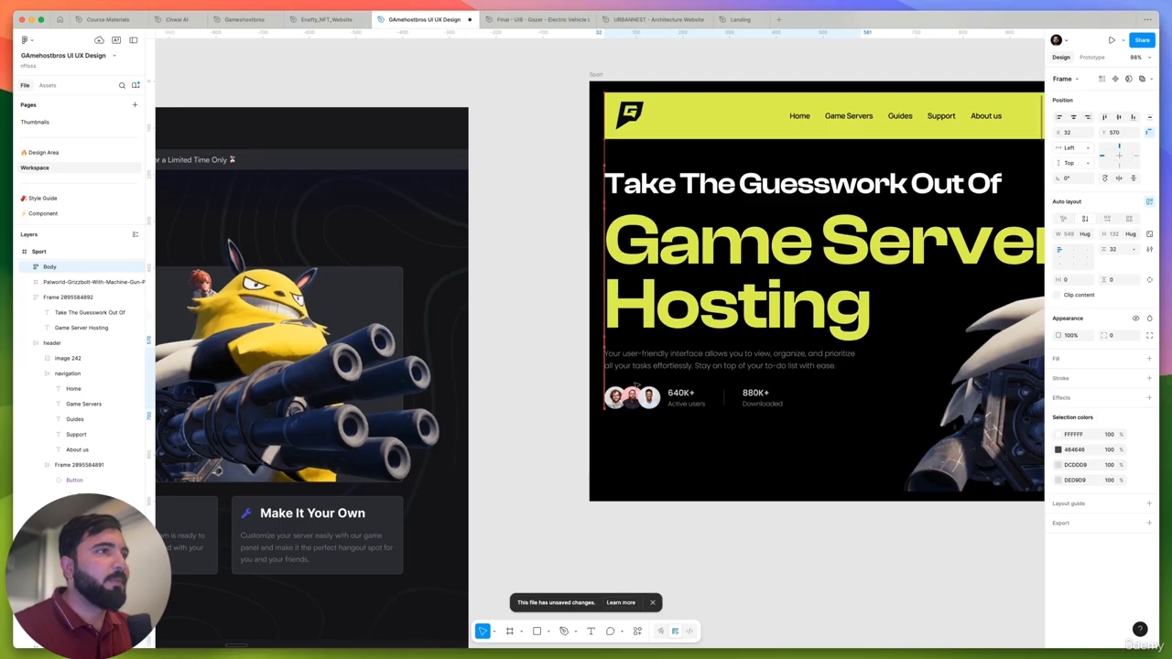
- Apply the Bodytext/300 text style to the description paragraph in the pasted Sport hero block
{"action": "double_click", "coordinate": [641, 359]}
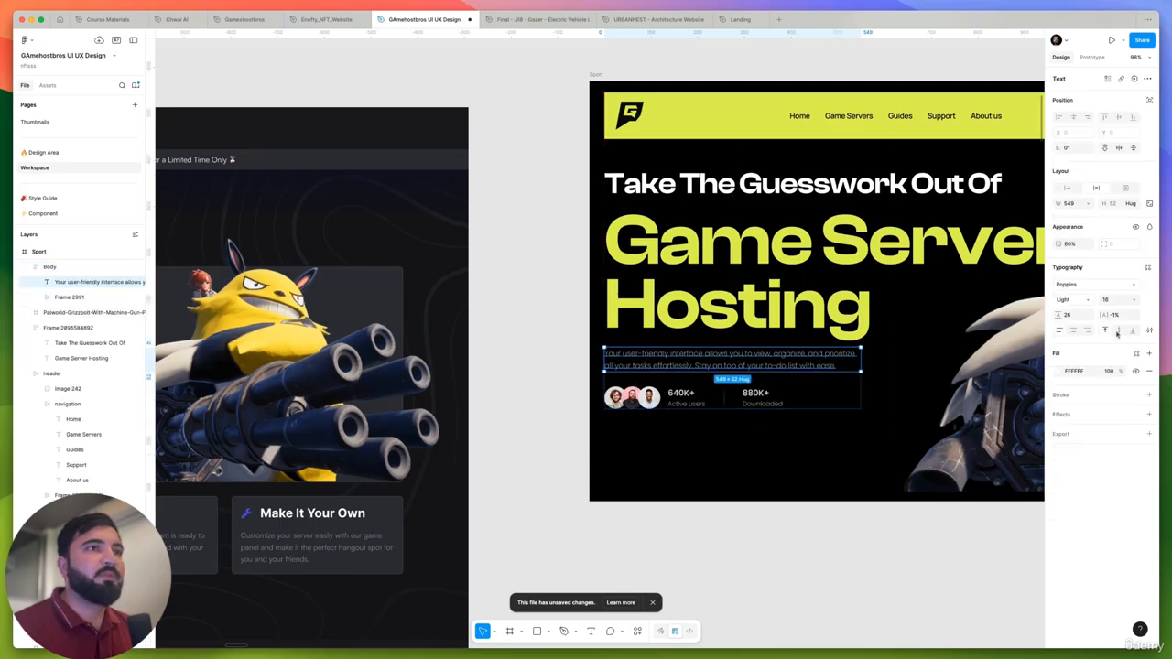
{"action": "left_click", "coordinate": [1148, 267]}
{"action": "scroll", "coordinate": [999, 365], "scroll_direction": "down", "scroll_amount": 3}
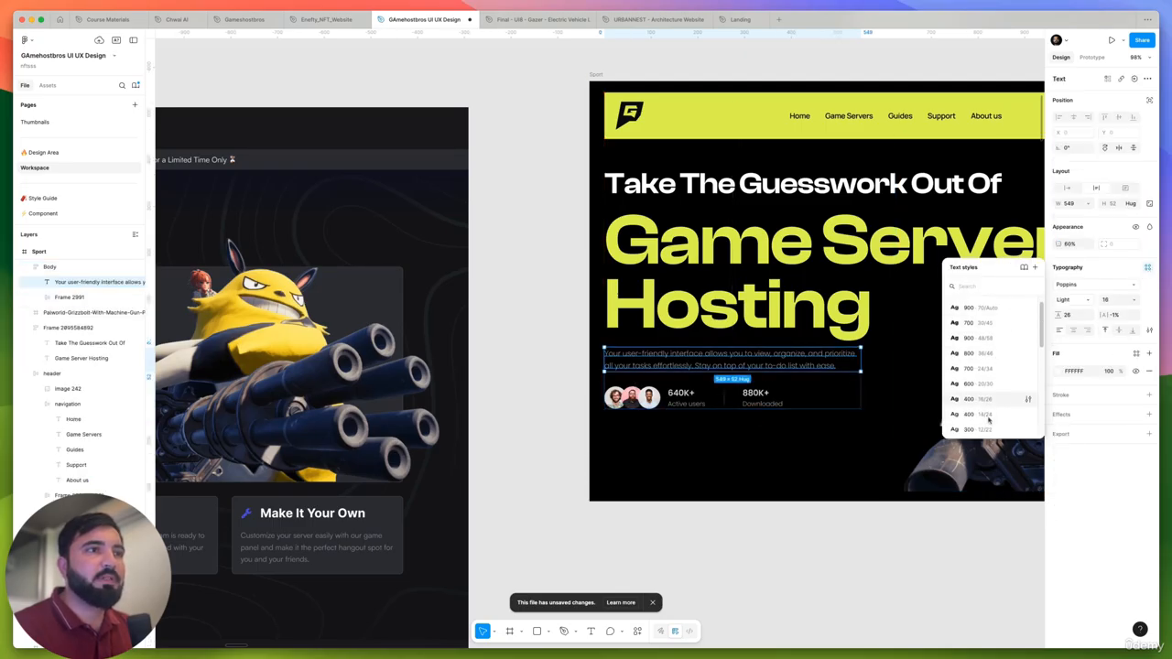
{"action": "scroll", "coordinate": [995, 354], "scroll_direction": "up", "scroll_amount": 1}
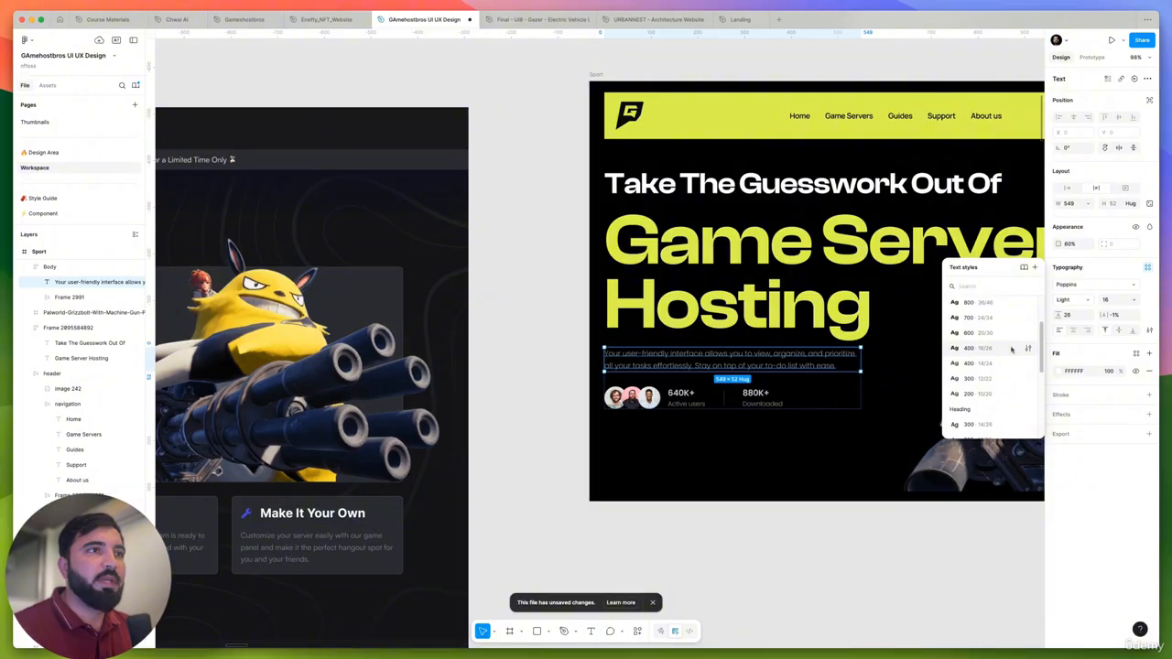
{"action": "scroll", "coordinate": [1011, 349], "scroll_direction": "down", "scroll_amount": 4}
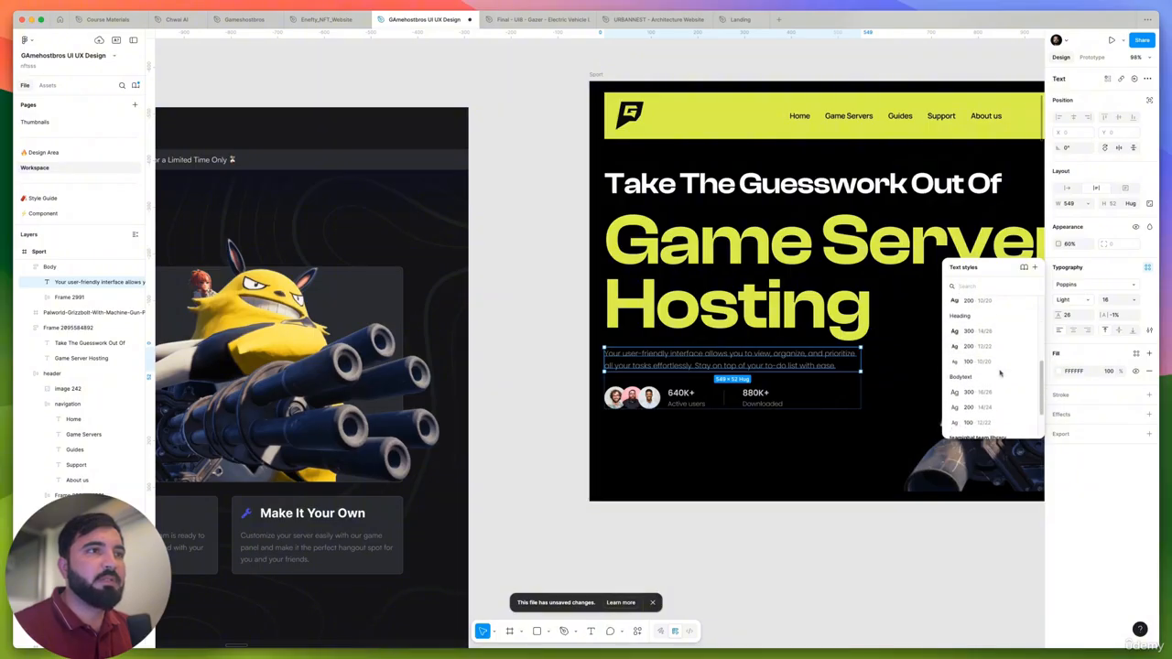
{"action": "scroll", "coordinate": [1000, 373], "scroll_direction": "down", "scroll_amount": 2}
{"action": "left_click", "coordinate": [1000, 373]}
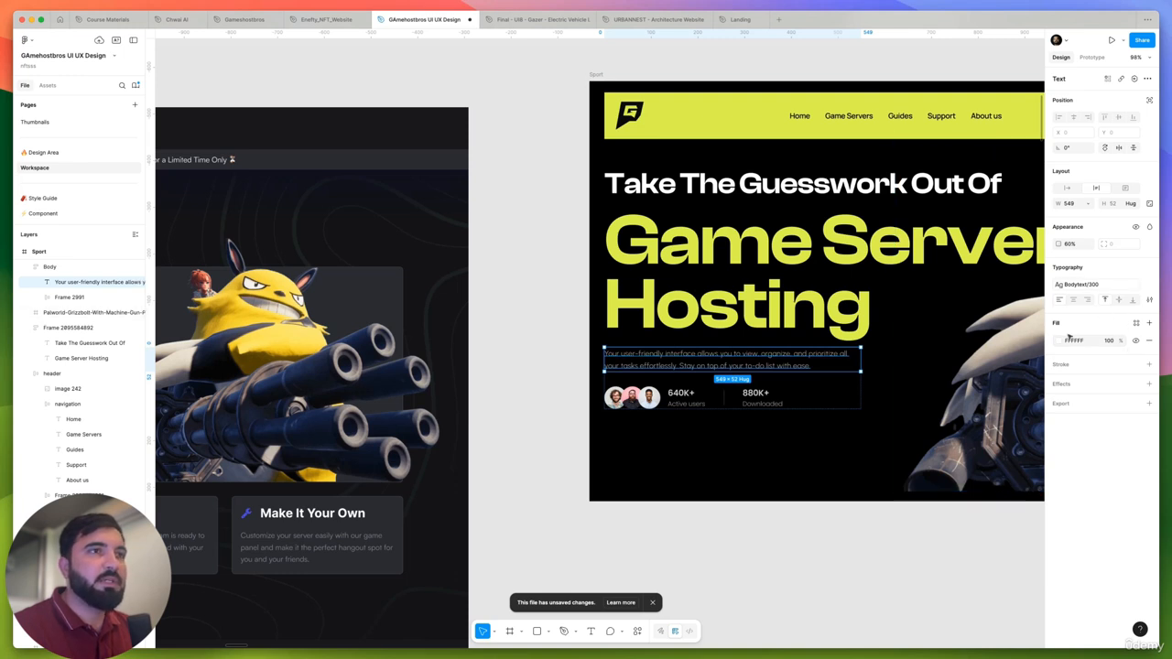
- Give the description paragraph the Primary/Neutral/0 fill colour and set its opacity to 100%
{"action": "left_click", "coordinate": [1136, 324]}
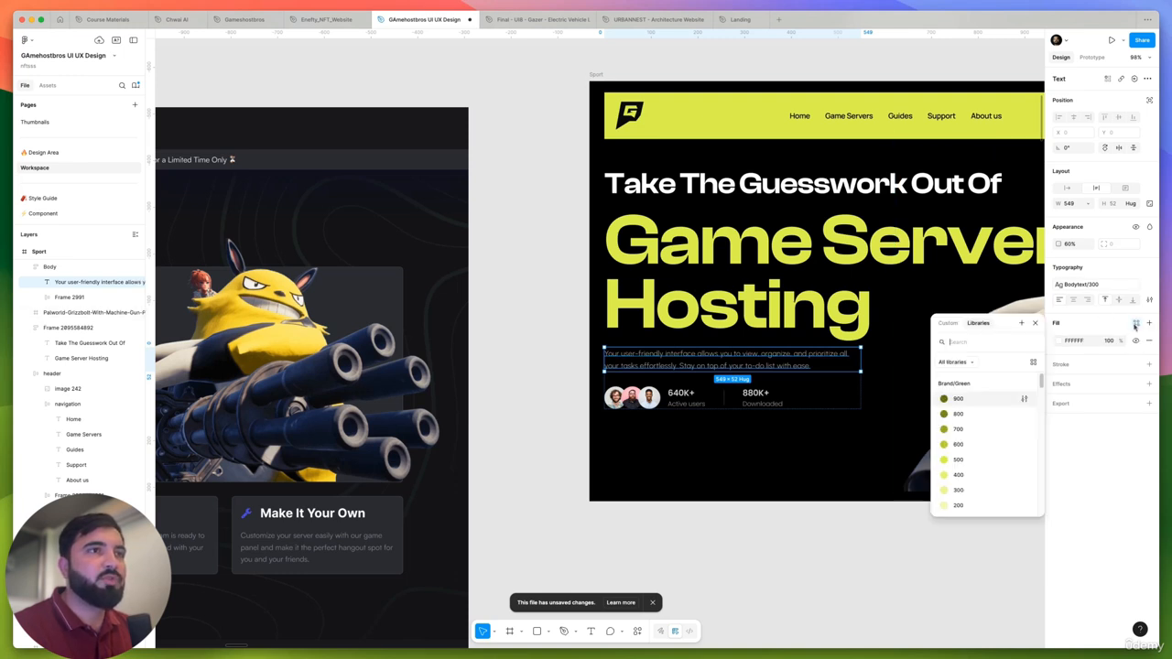
{"action": "scroll", "coordinate": [998, 429], "scroll_direction": "down", "scroll_amount": 3}
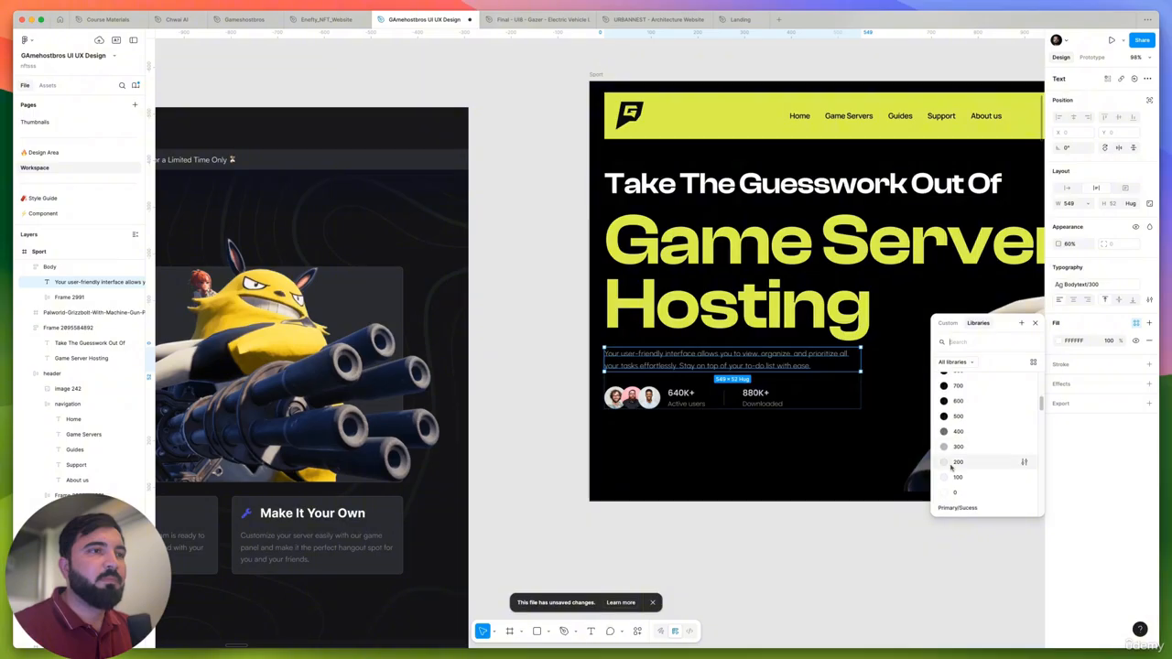
{"action": "left_click", "coordinate": [951, 492]}
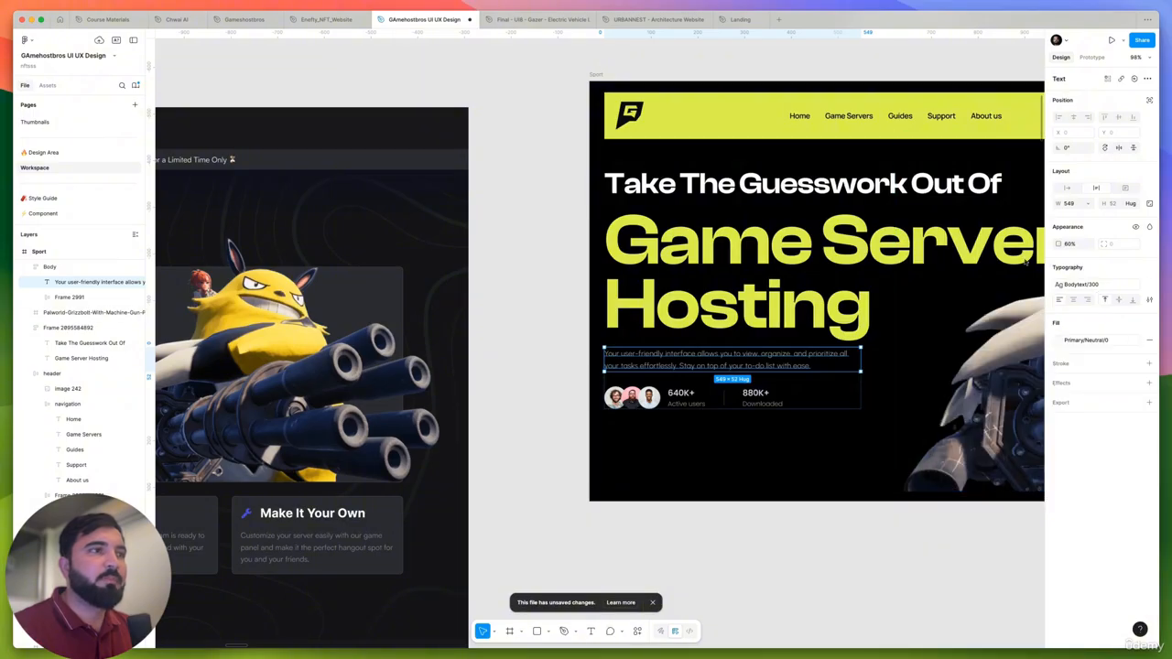
{"action": "left_click", "coordinate": [1074, 245]}
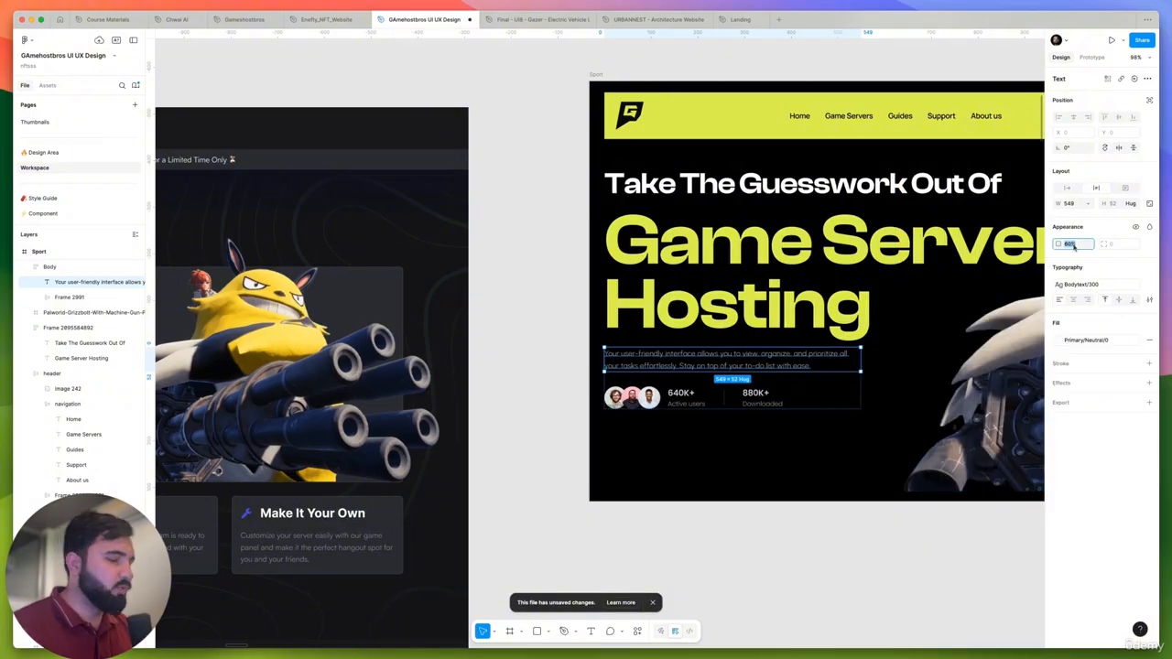
{"action": "type", "text": "100"}
{"action": "key", "text": "Return"}
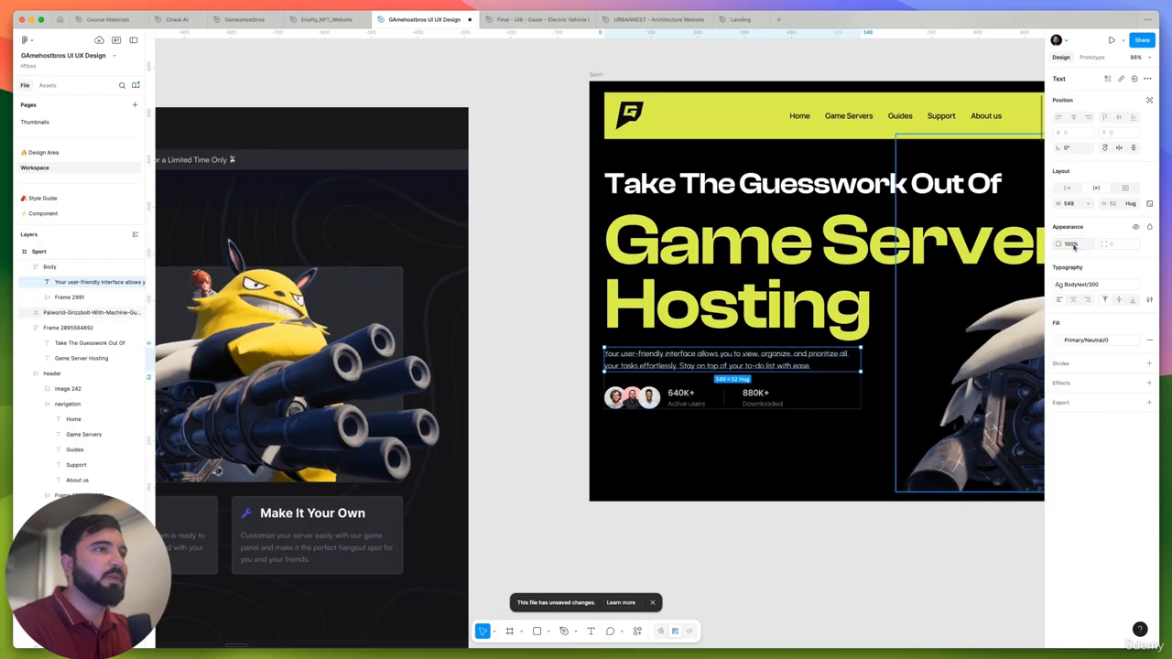
{"action": "key", "text": "Escape"}
- Apply the Headline/600 text style to both the "640K+" and "880K+" figures in the stats row
{"action": "scroll", "coordinate": [724, 385], "scroll_direction": "up", "scroll_amount": 5}
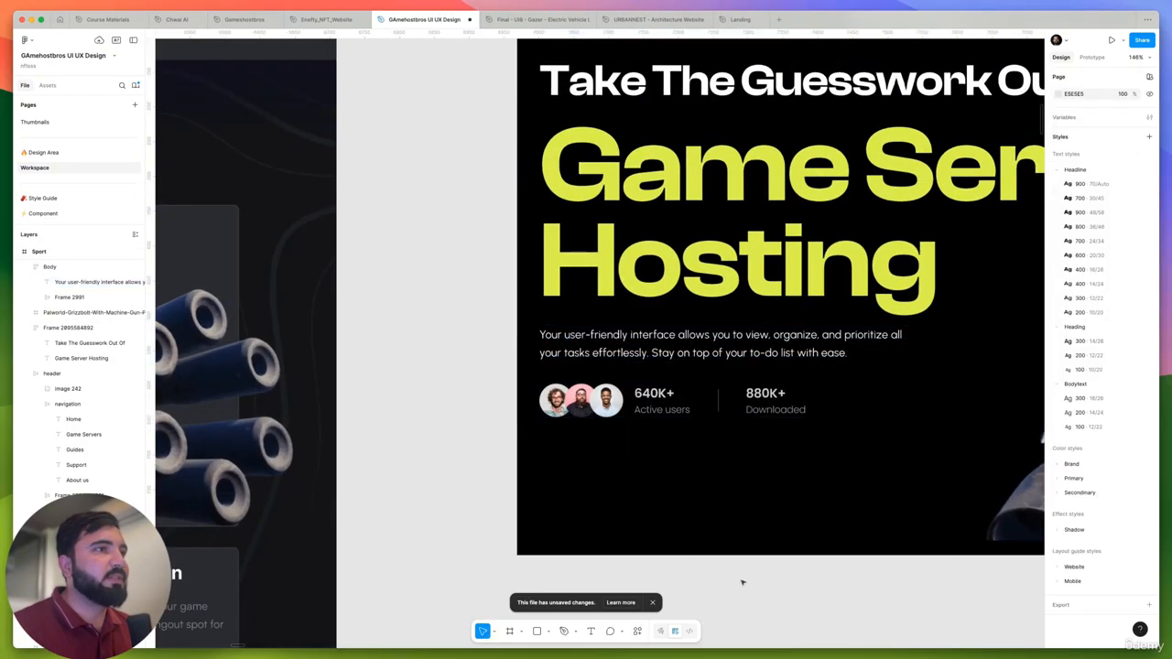
{"action": "scroll", "coordinate": [680, 404], "scroll_direction": "up", "scroll_amount": 5}
{"action": "left_click", "coordinate": [641, 385], "text": "super"}
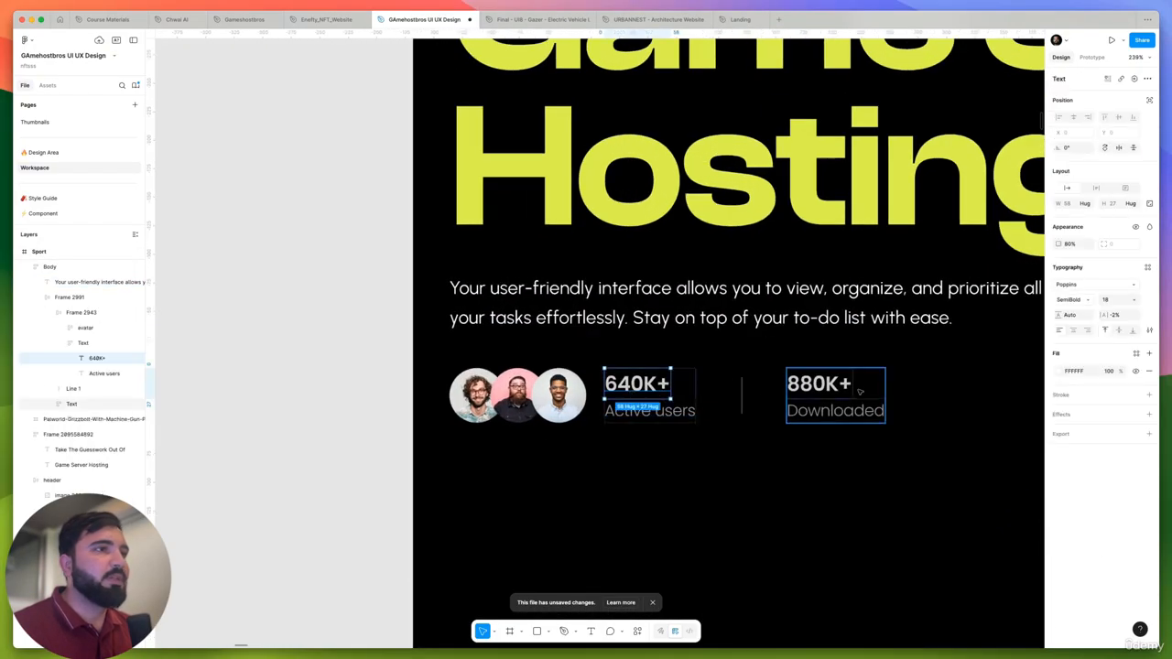
{"action": "left_click", "coordinate": [820, 384], "text": "shift"}
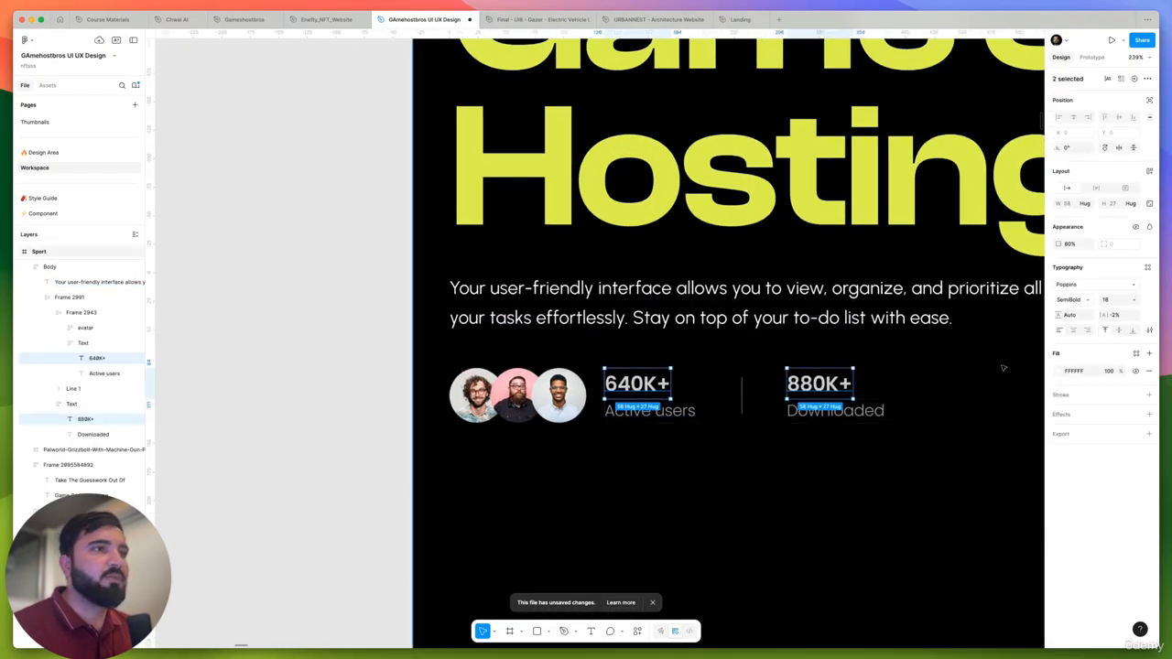
{"action": "left_click", "coordinate": [1147, 268]}
{"action": "scroll", "coordinate": [997, 380], "scroll_direction": "down", "scroll_amount": 1}
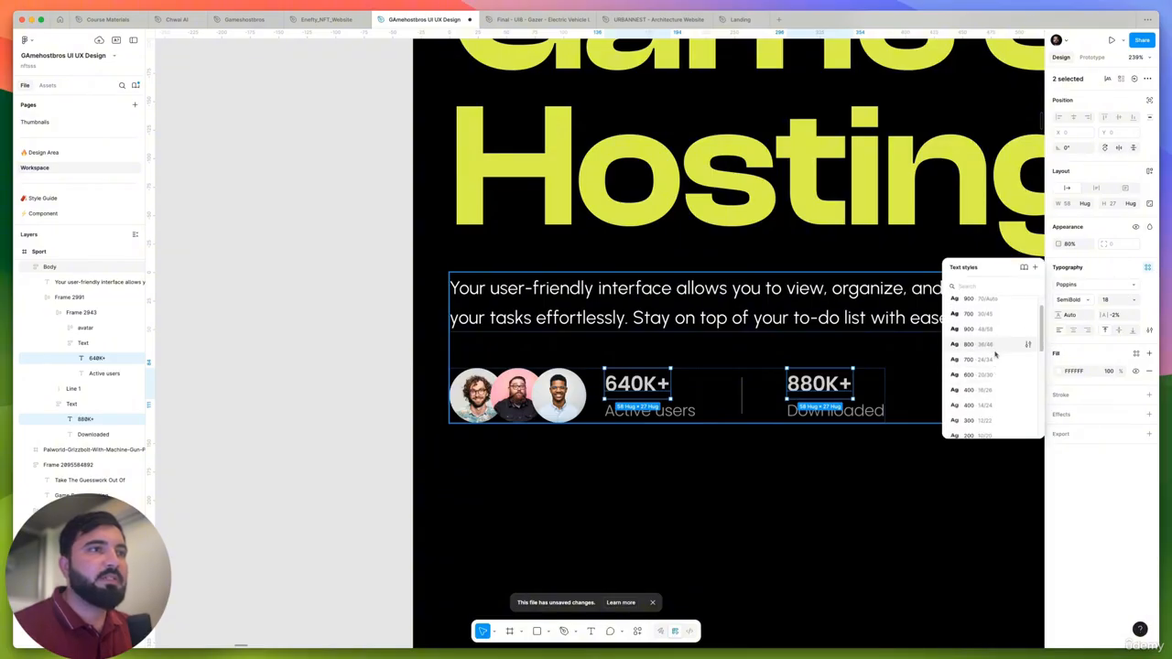
{"action": "left_click", "coordinate": [985, 375]}
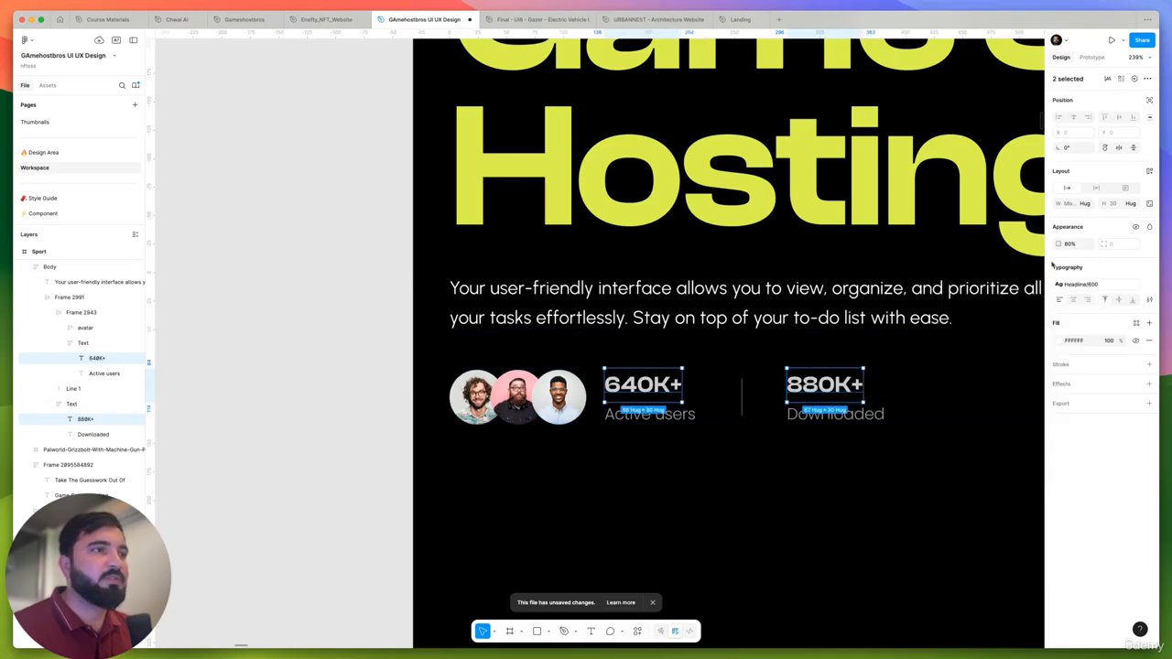
- Apply the Bodytext/200 text style to both the "Active users" and "Downloaded" labels in the stats row
{"action": "left_click", "coordinate": [830, 415]}
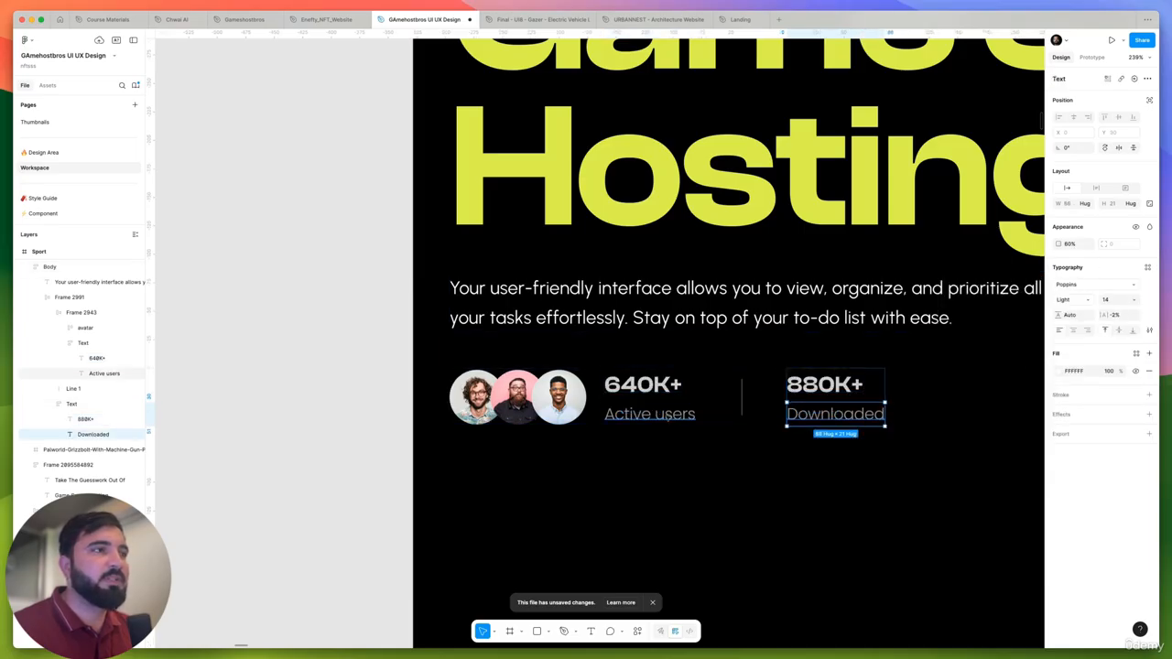
{"action": "left_click", "coordinate": [649, 414], "text": "shift"}
{"action": "left_click", "coordinate": [1148, 267]}
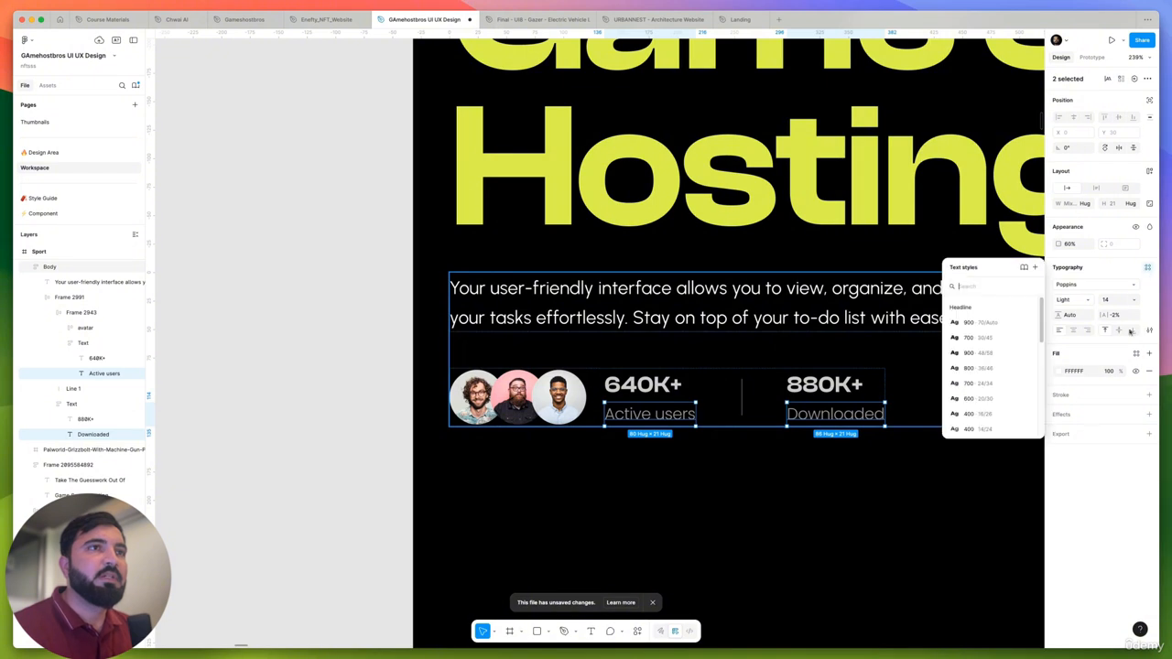
{"action": "scroll", "coordinate": [972, 407], "scroll_direction": "down", "scroll_amount": 3}
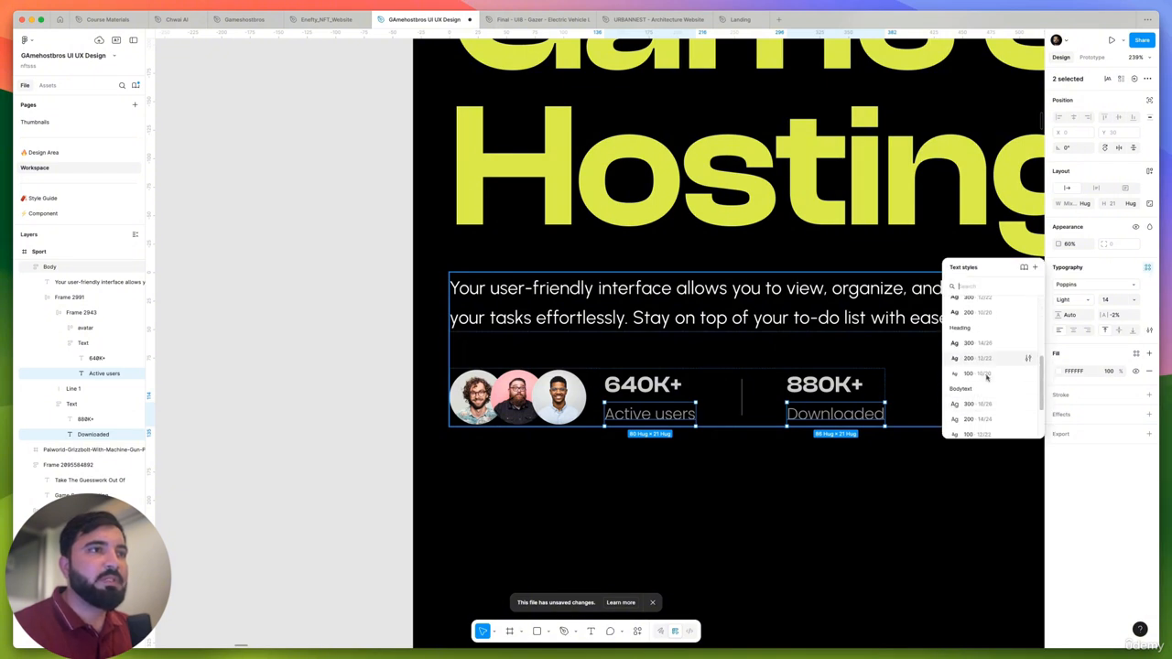
{"action": "scroll", "coordinate": [986, 384], "scroll_direction": "down", "scroll_amount": 2}
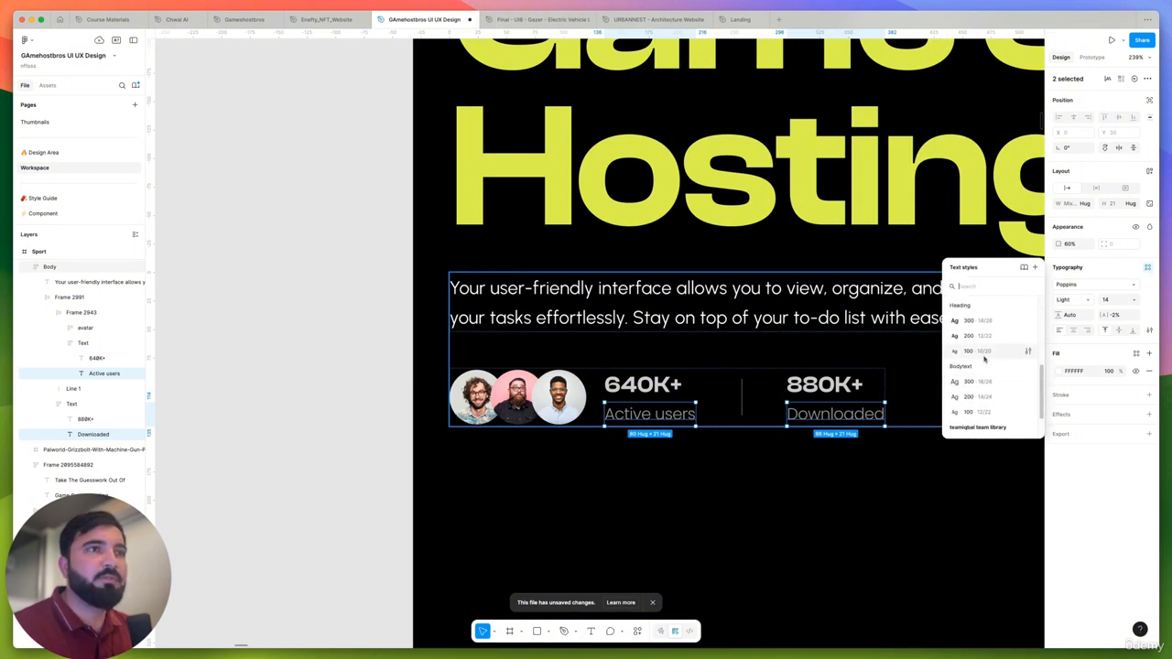
{"action": "scroll", "coordinate": [987, 361], "scroll_direction": "down", "scroll_amount": 2}
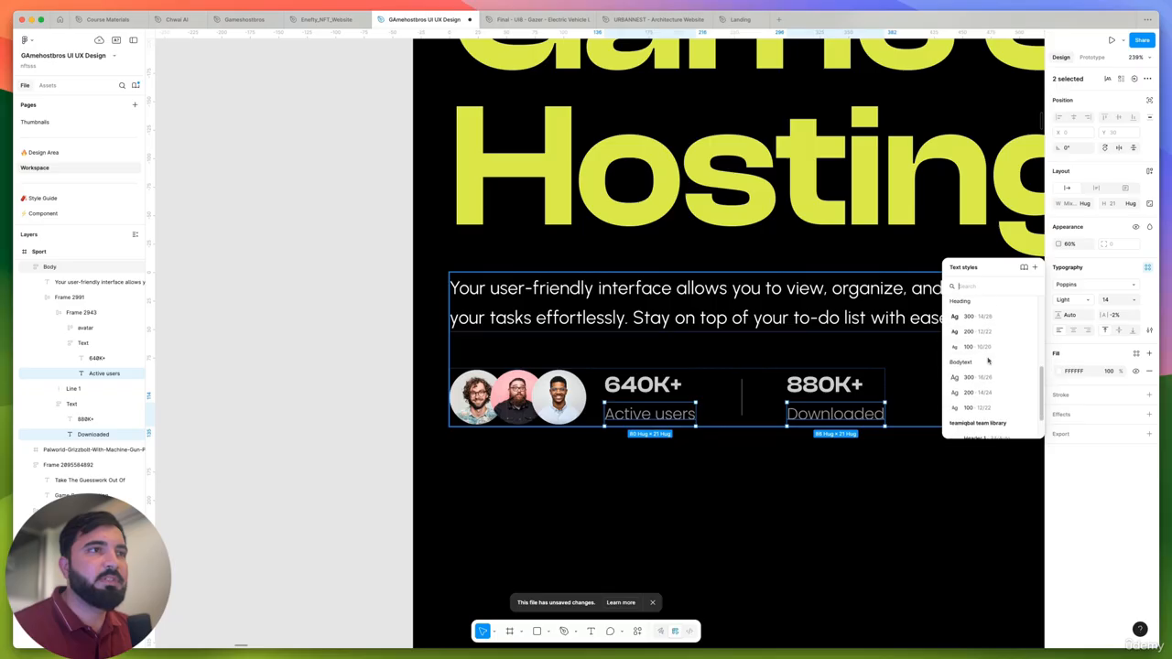
{"action": "left_click", "coordinate": [989, 378]}
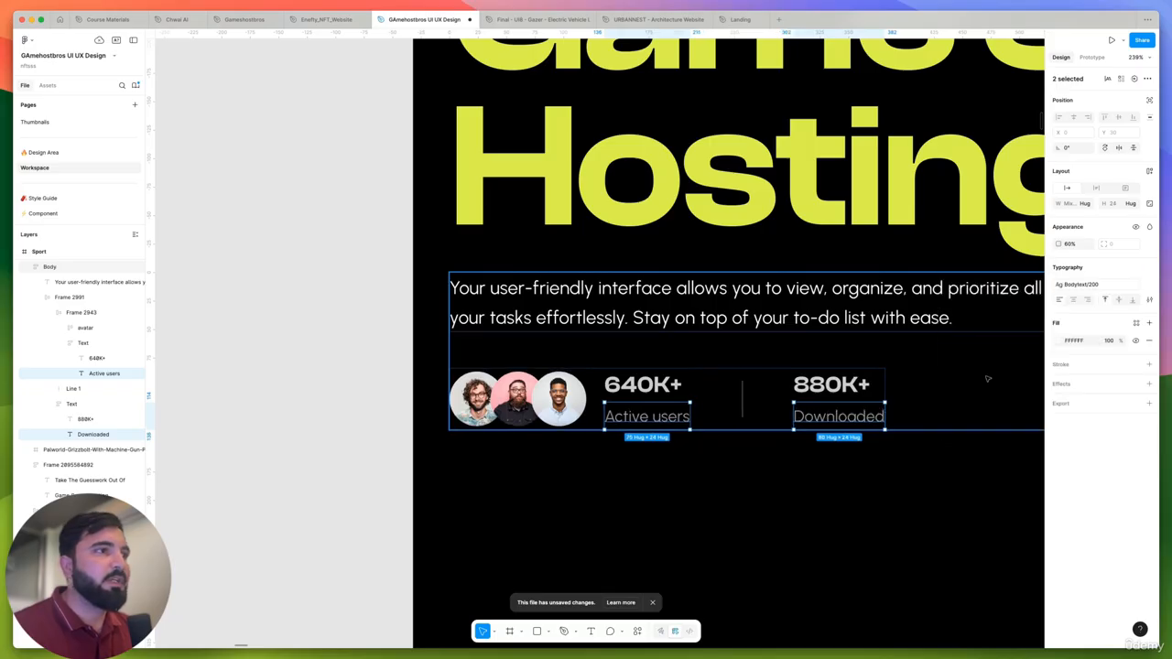
{"action": "scroll", "coordinate": [695, 365], "scroll_direction": "down", "scroll_amount": 5}
{"action": "left_click", "coordinate": [523, 375]}
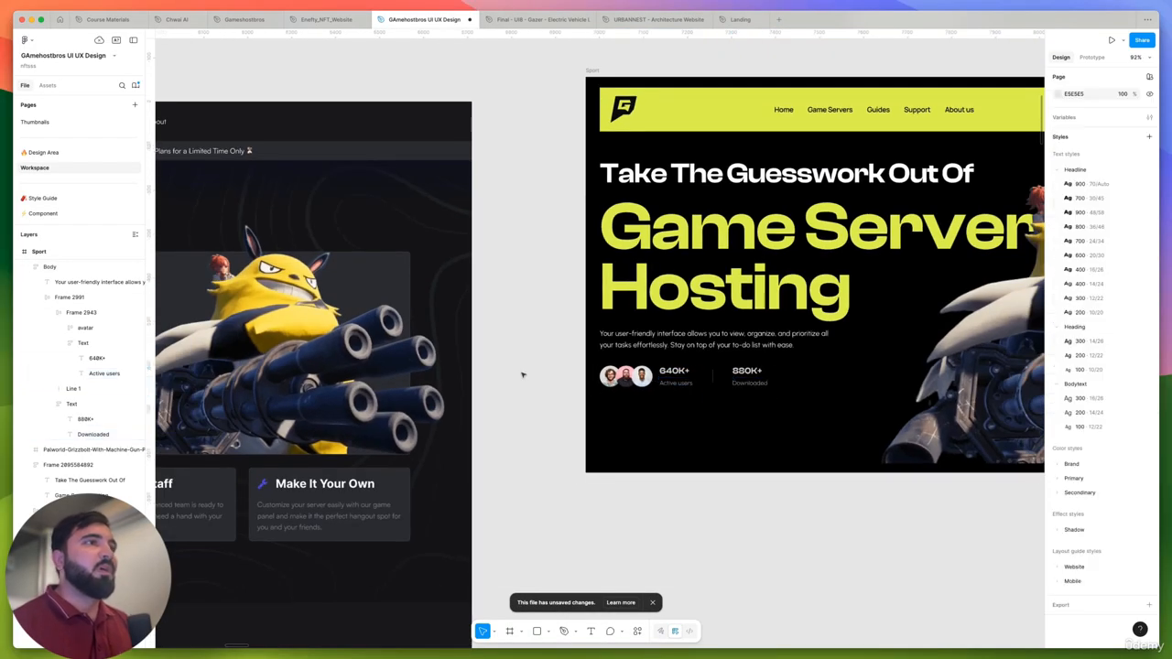
- Examine the original 1440w light hero's call-to-action button and money-back guarantee line as reference for the Sport hero
{"action": "scroll", "coordinate": [646, 404], "scroll_direction": "down", "scroll_amount": 4}
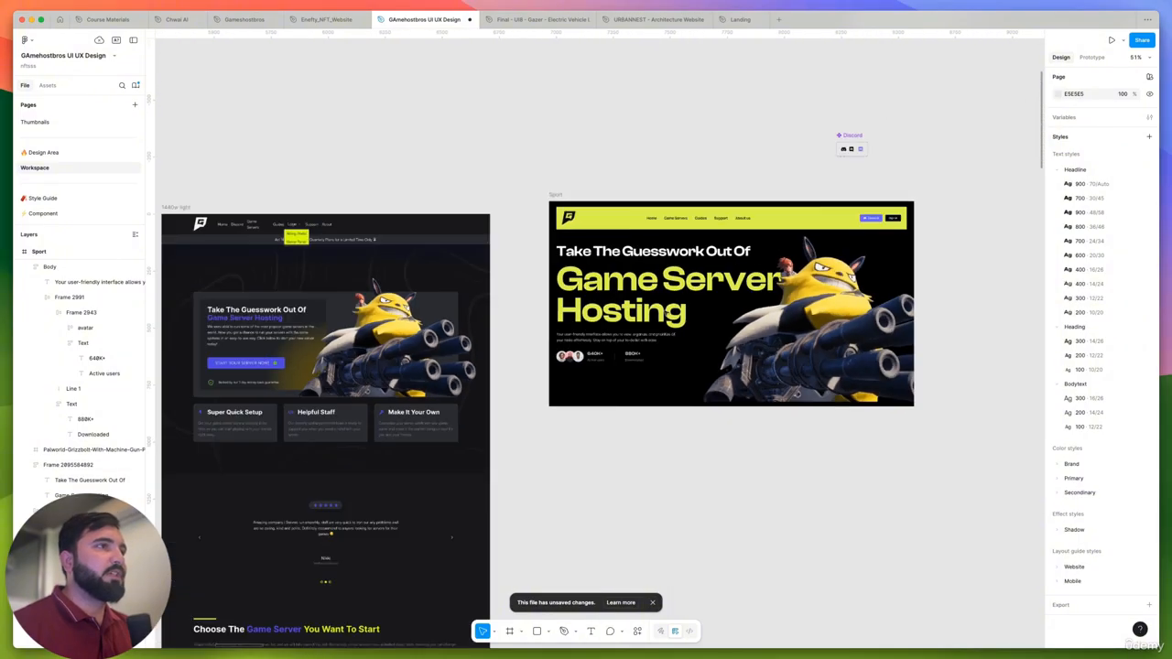
{"action": "scroll", "coordinate": [663, 316], "scroll_direction": "down", "scroll_amount": 2}
{"action": "left_click_drag", "start_coordinate": [656, 398], "coordinate": [767, 414]}
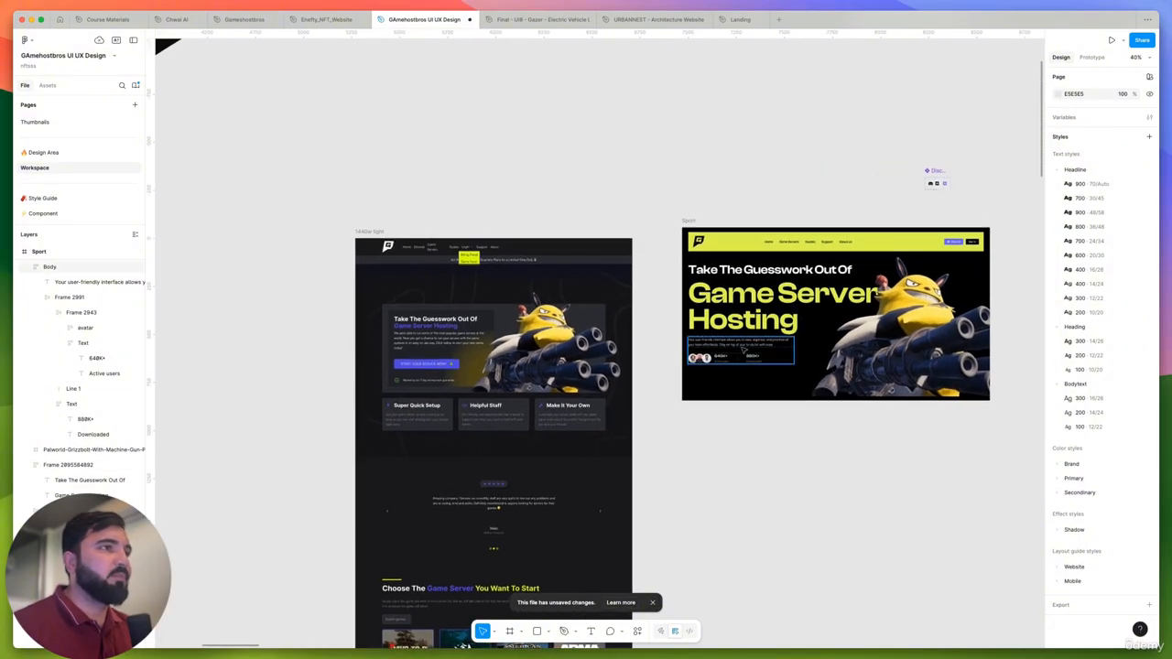
{"action": "scroll", "coordinate": [738, 347], "scroll_direction": "up", "scroll_amount": 5}
{"action": "scroll", "coordinate": [733, 449], "scroll_direction": "left", "scroll_amount": 5}
{"action": "scroll", "coordinate": [733, 449], "scroll_direction": "down", "scroll_amount": 1}
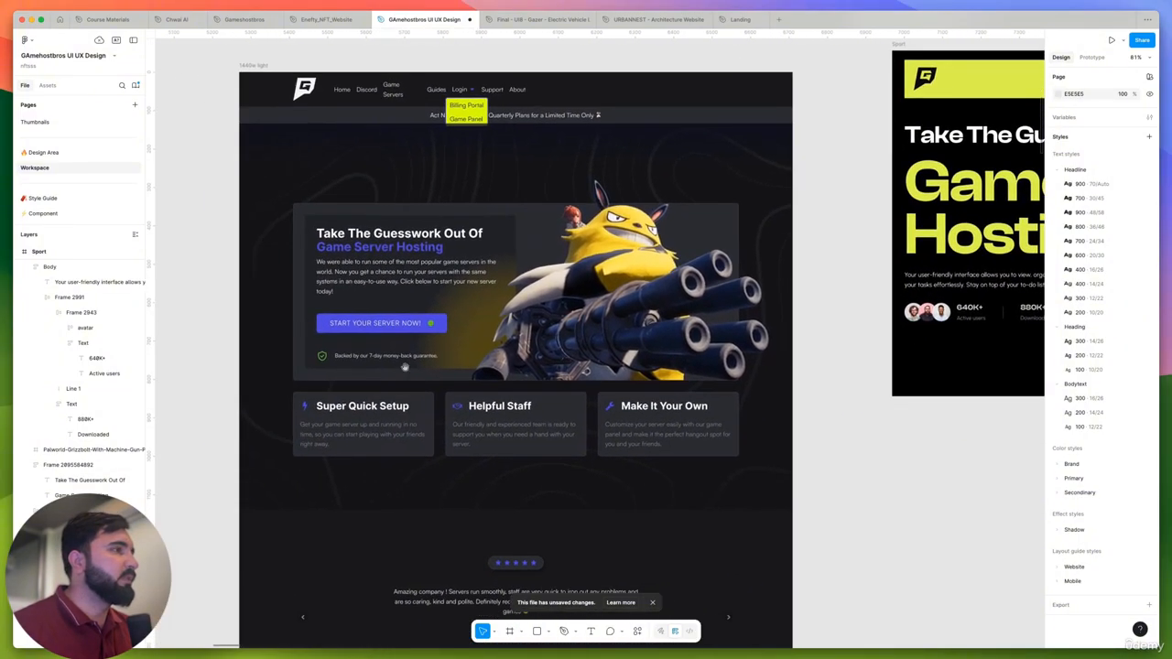
{"action": "scroll", "coordinate": [330, 332], "scroll_direction": "up", "scroll_amount": 4}
{"action": "left_click", "coordinate": [385, 321]}
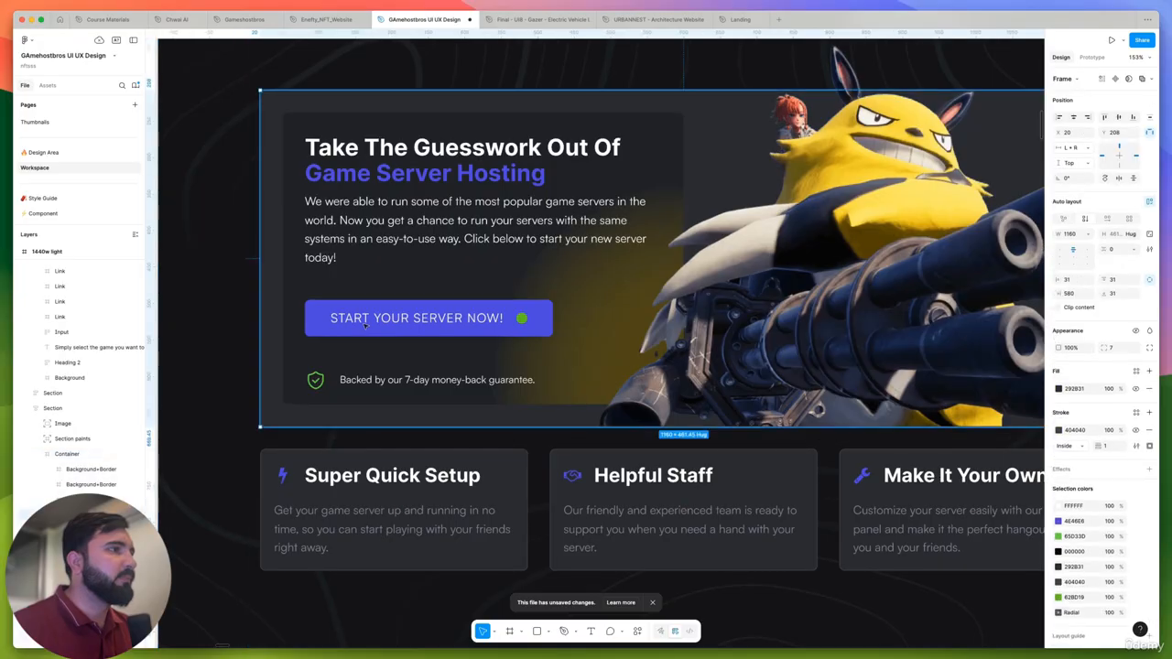
{"action": "scroll", "coordinate": [340, 392], "scroll_direction": "down", "scroll_amount": 2}
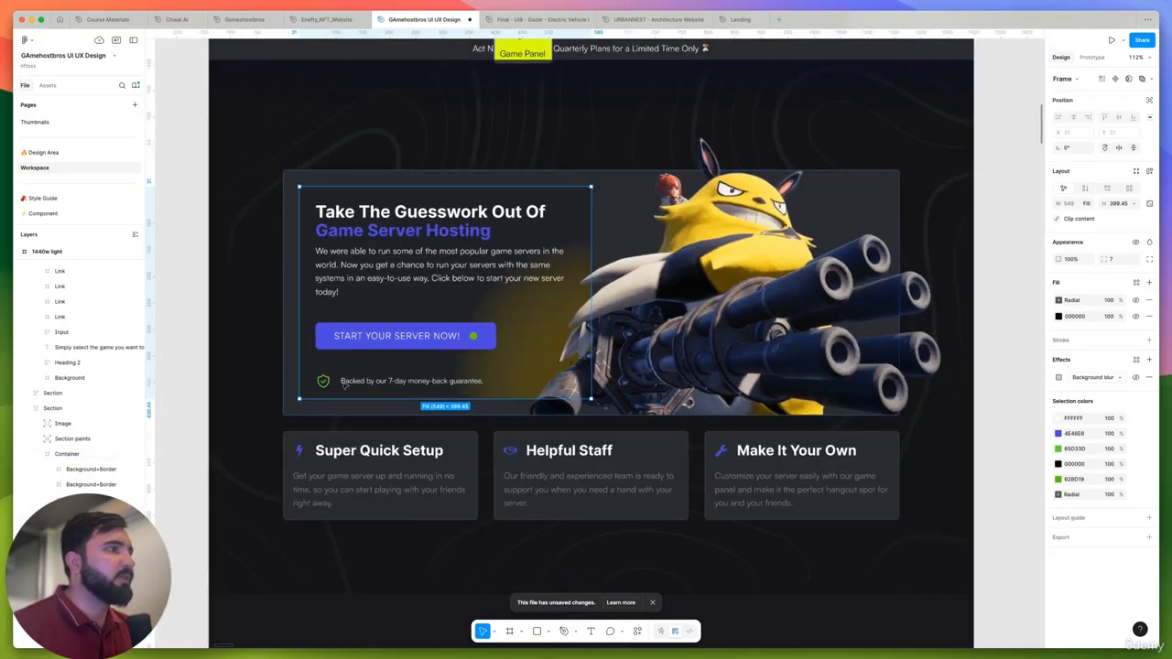
{"action": "scroll", "coordinate": [340, 393], "scroll_direction": "up", "scroll_amount": 5}
{"action": "scroll", "coordinate": [348, 388], "scroll_direction": "down", "scroll_amount": 4}
{"action": "scroll", "coordinate": [353, 382], "scroll_direction": "down", "scroll_amount": 3}
{"action": "scroll", "coordinate": [353, 383], "scroll_direction": "up", "scroll_amount": 6}
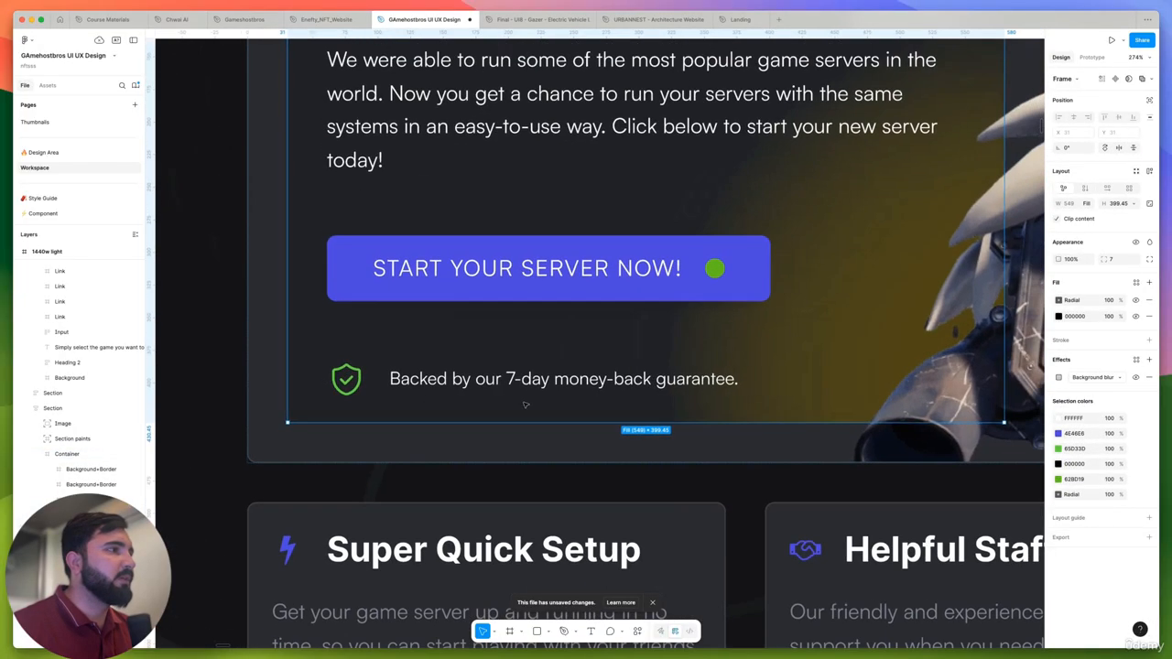
{"action": "scroll", "coordinate": [436, 387], "scroll_direction": "down", "scroll_amount": 5}
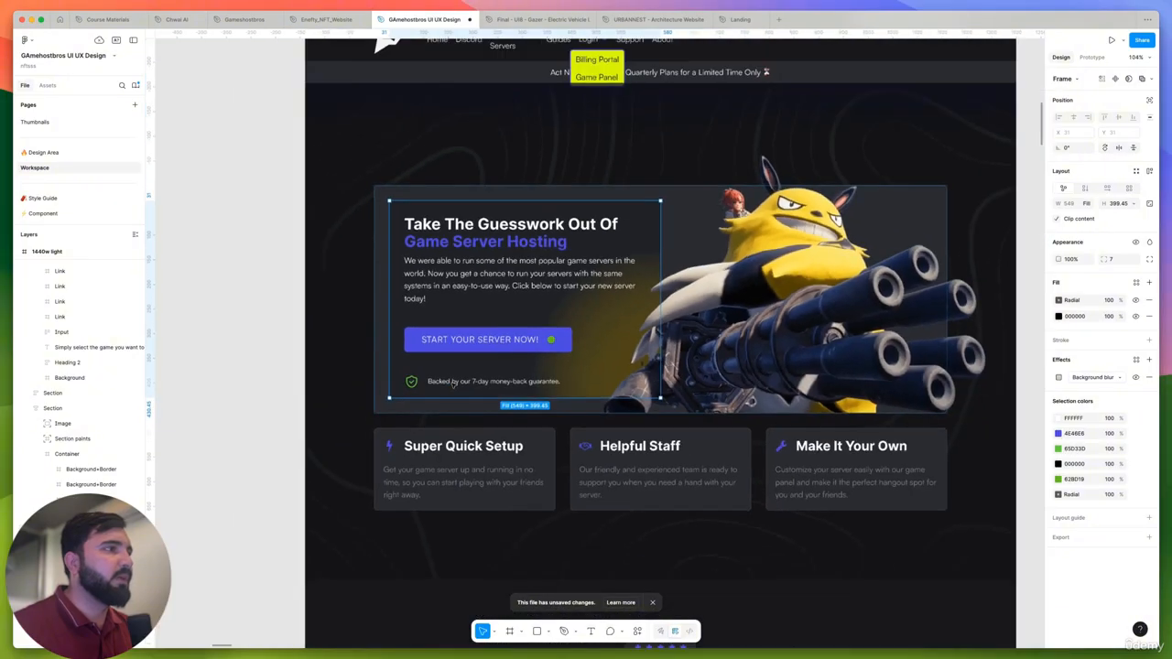
{"action": "scroll", "coordinate": [497, 391], "scroll_direction": "down", "scroll_amount": 3}
- Survey the reference frames in the Workspace page and view the Enefty homepage hero on the Design Area page
{"action": "left_click", "coordinate": [889, 463]}
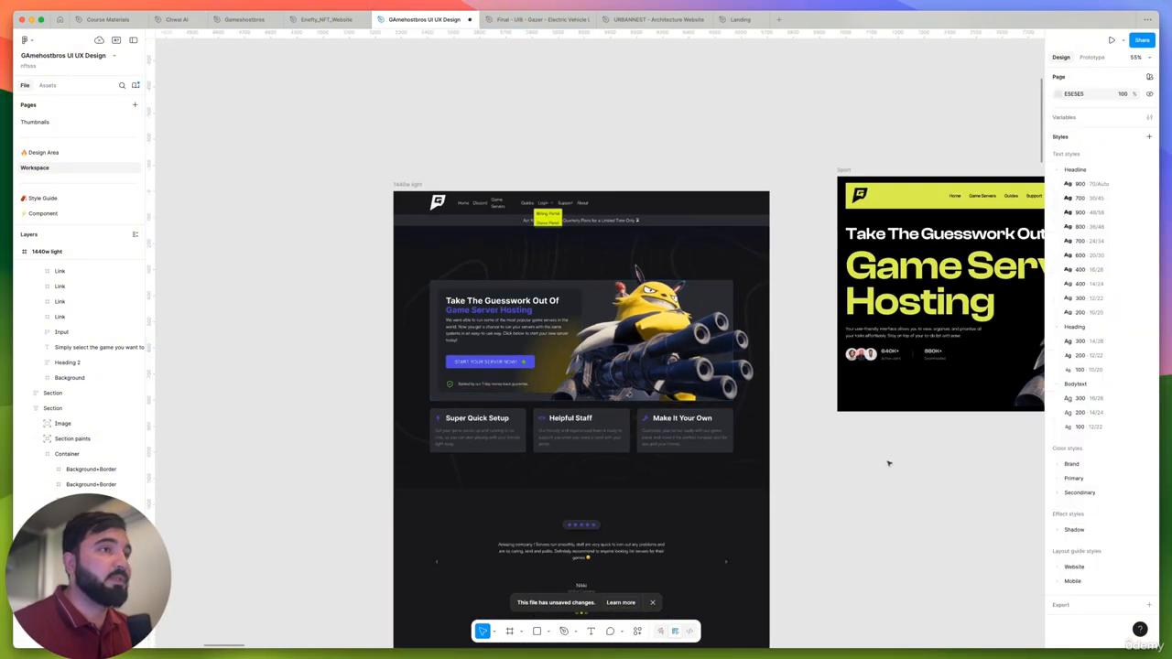
{"action": "left_click_drag", "start_coordinate": [889, 463], "coordinate": [859, 408]}
{"action": "scroll", "coordinate": [495, 431], "scroll_direction": "down", "scroll_amount": 2}
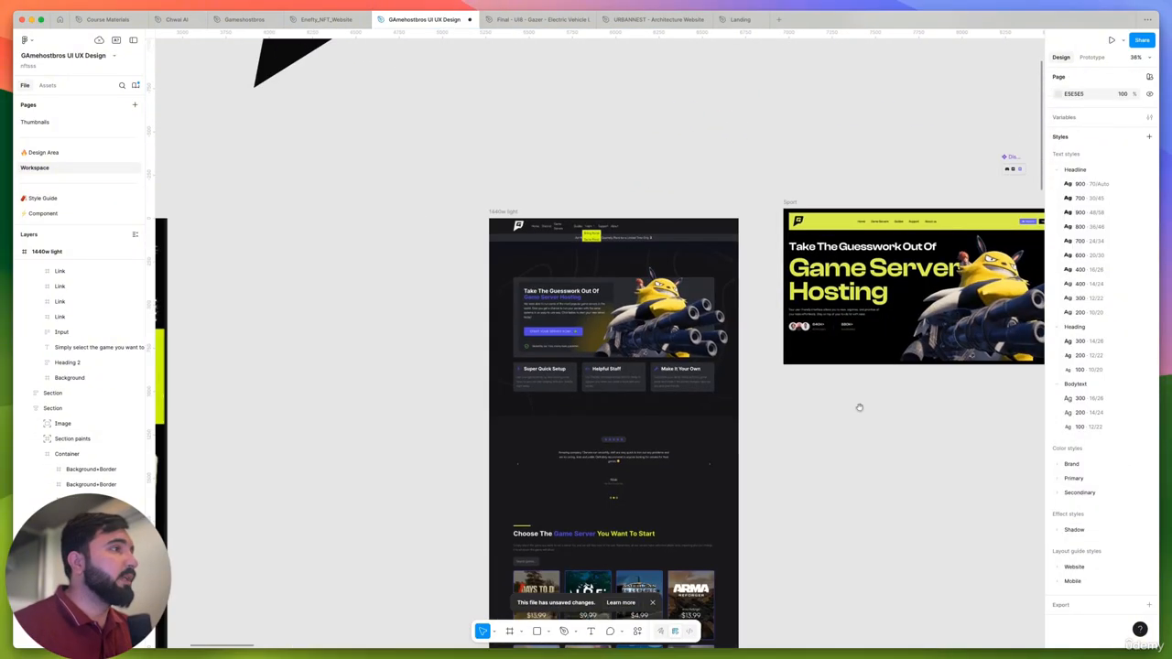
{"action": "scroll", "coordinate": [605, 398], "scroll_direction": "down", "scroll_amount": 8}
{"action": "scroll", "coordinate": [808, 409], "scroll_direction": "up", "scroll_amount": 3}
{"action": "scroll", "coordinate": [802, 408], "scroll_direction": "down", "scroll_amount": 5}
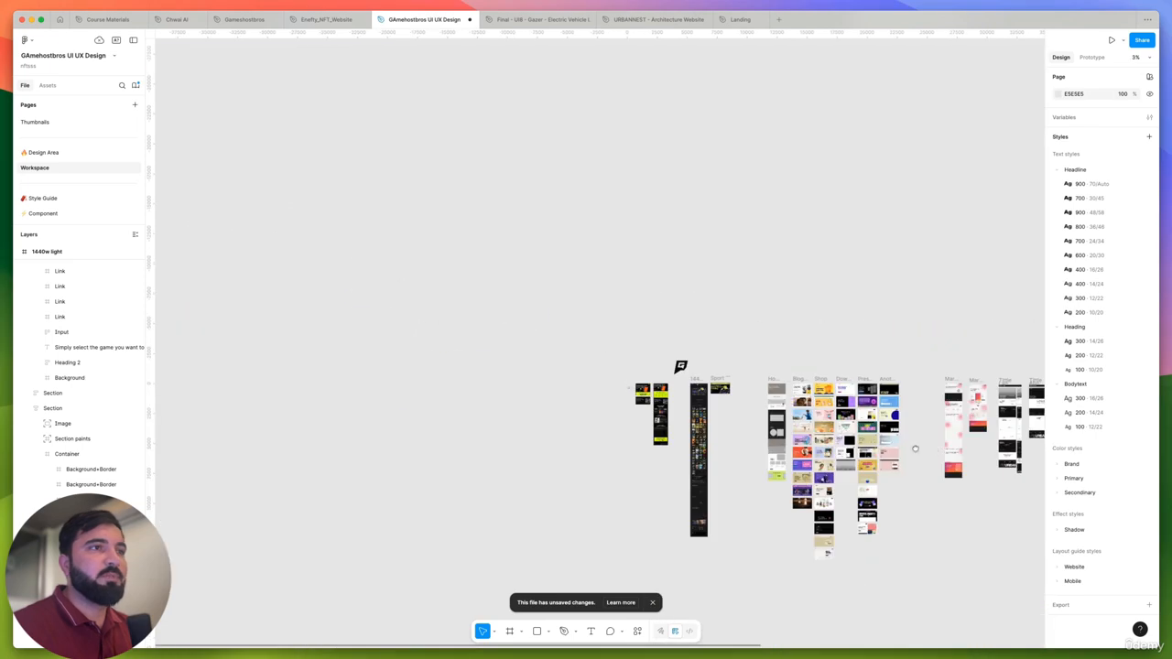
{"action": "left_click_drag", "start_coordinate": [913, 448], "coordinate": [638, 423]}
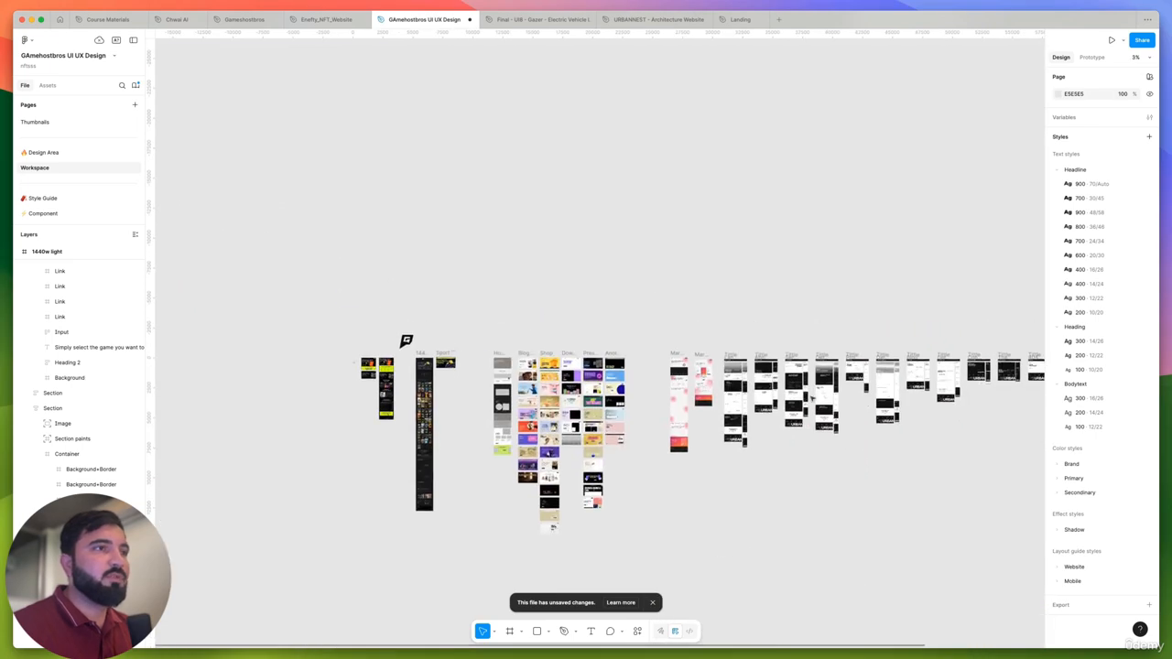
{"action": "left_click", "coordinate": [42, 153]}
{"action": "scroll", "coordinate": [382, 239], "scroll_direction": "up", "scroll_amount": 5}
{"action": "scroll", "coordinate": [436, 354], "scroll_direction": "up", "scroll_amount": 8}
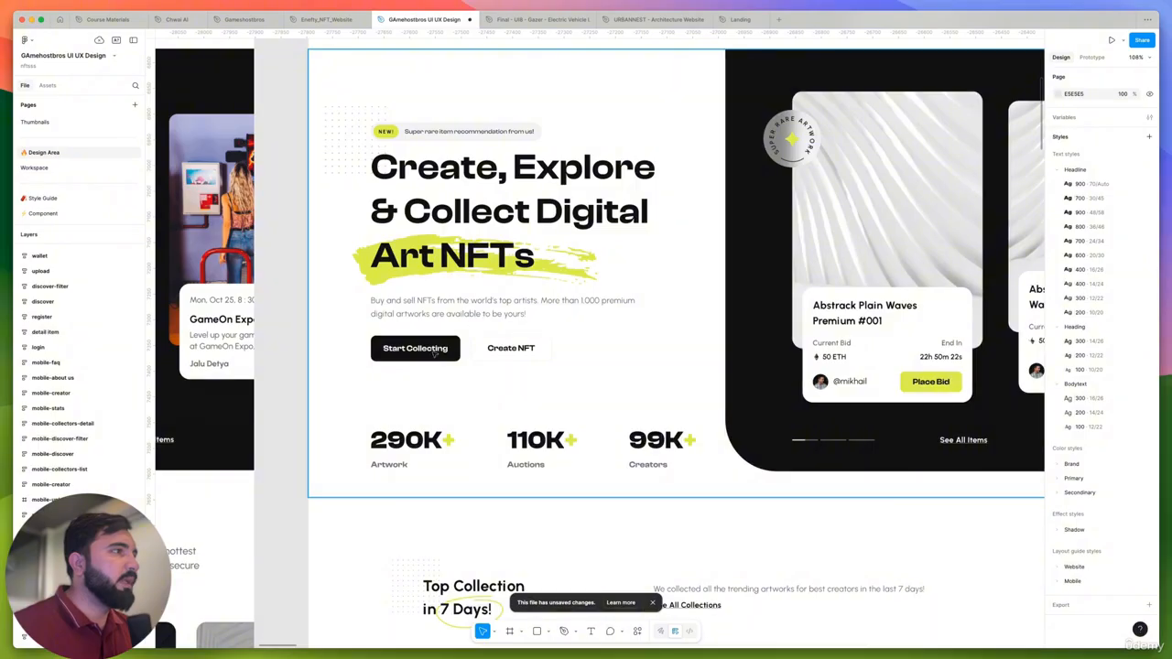
{"action": "scroll", "coordinate": [513, 347], "scroll_direction": "down", "scroll_amount": 5}
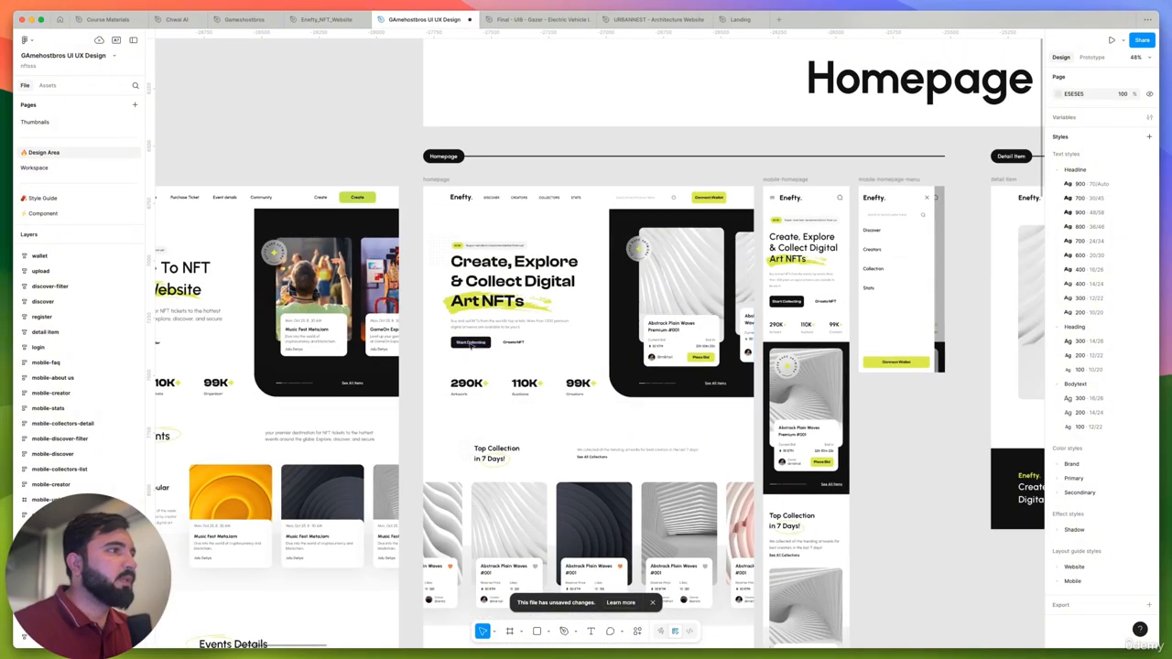
- Inspect the "Start Collecting" button instance and its component properties in the Enefty homepage hero
{"action": "scroll", "coordinate": [481, 346], "scroll_direction": "up", "scroll_amount": 5}
{"action": "double_click", "coordinate": [482, 345]}
{"action": "double_click", "coordinate": [482, 344]}
{"action": "double_click", "coordinate": [482, 344]}
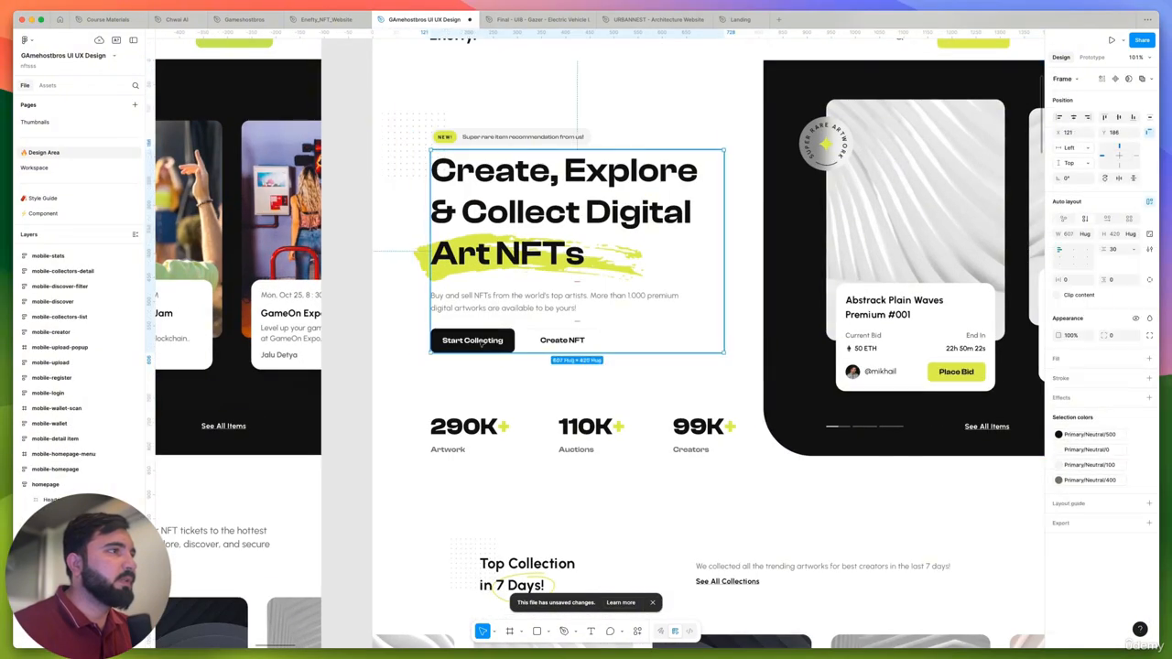
{"action": "double_click", "coordinate": [482, 345]}
{"action": "scroll", "coordinate": [482, 344], "scroll_direction": "down", "scroll_amount": 1}
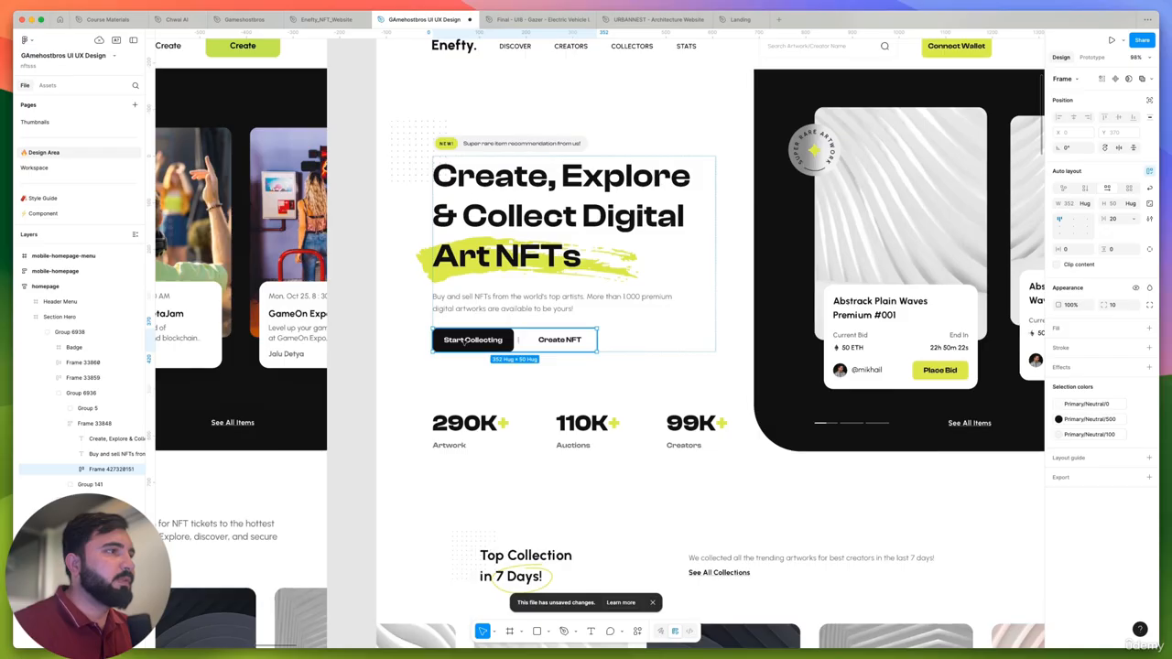
{"action": "double_click", "coordinate": [466, 342]}
{"action": "scroll", "coordinate": [467, 342], "scroll_direction": "up", "scroll_amount": 2}
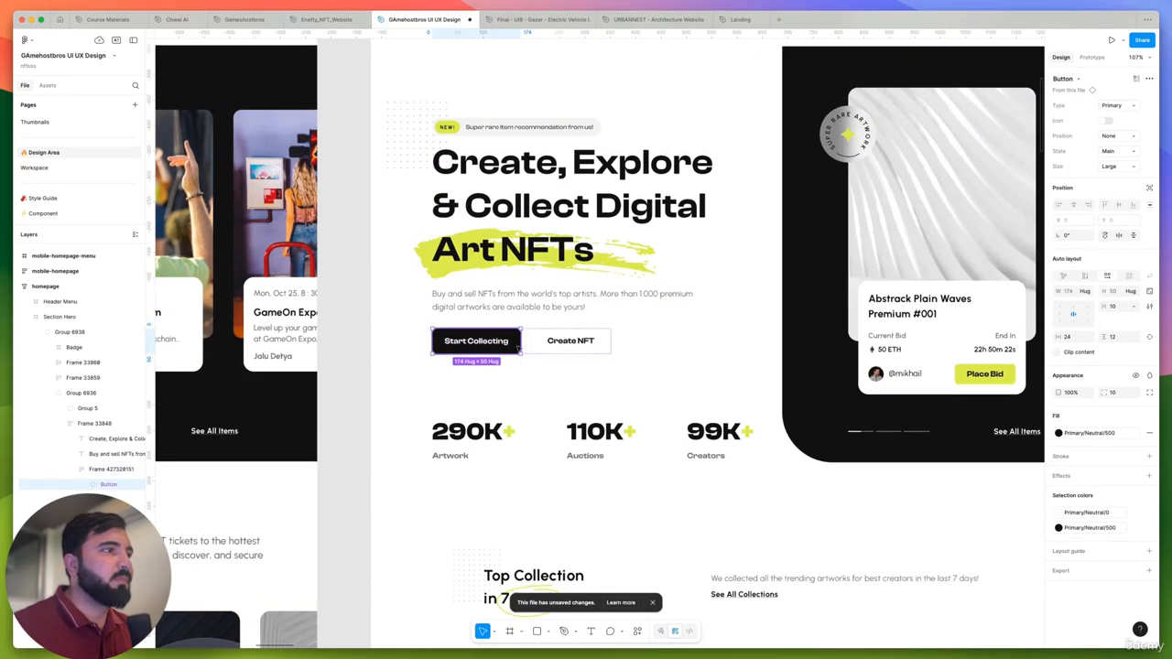
{"action": "scroll", "coordinate": [518, 348], "scroll_direction": "down", "scroll_amount": 5}
{"action": "scroll", "coordinate": [495, 403], "scroll_direction": "up", "scroll_amount": 5}
- Inspect the Artwork, Auctions and Creators stats row below the Enefty hero buttons, including its figures' text style
{"action": "left_click", "coordinate": [496, 403]}
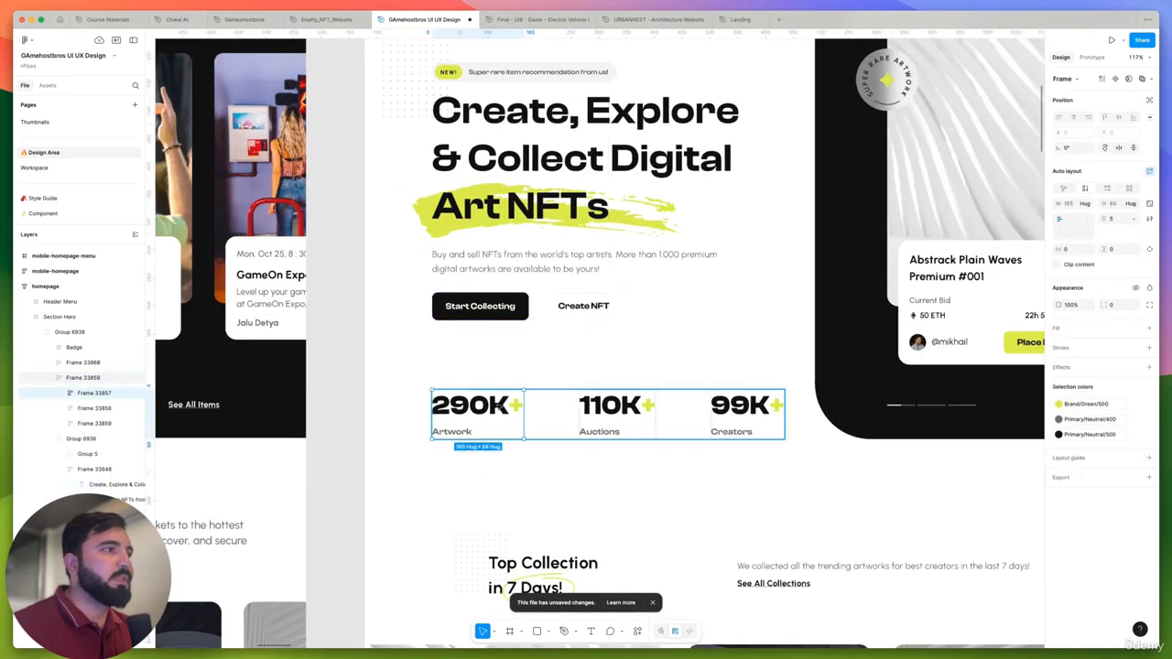
{"action": "left_click", "coordinate": [649, 383]}
{"action": "left_click", "coordinate": [598, 412]}
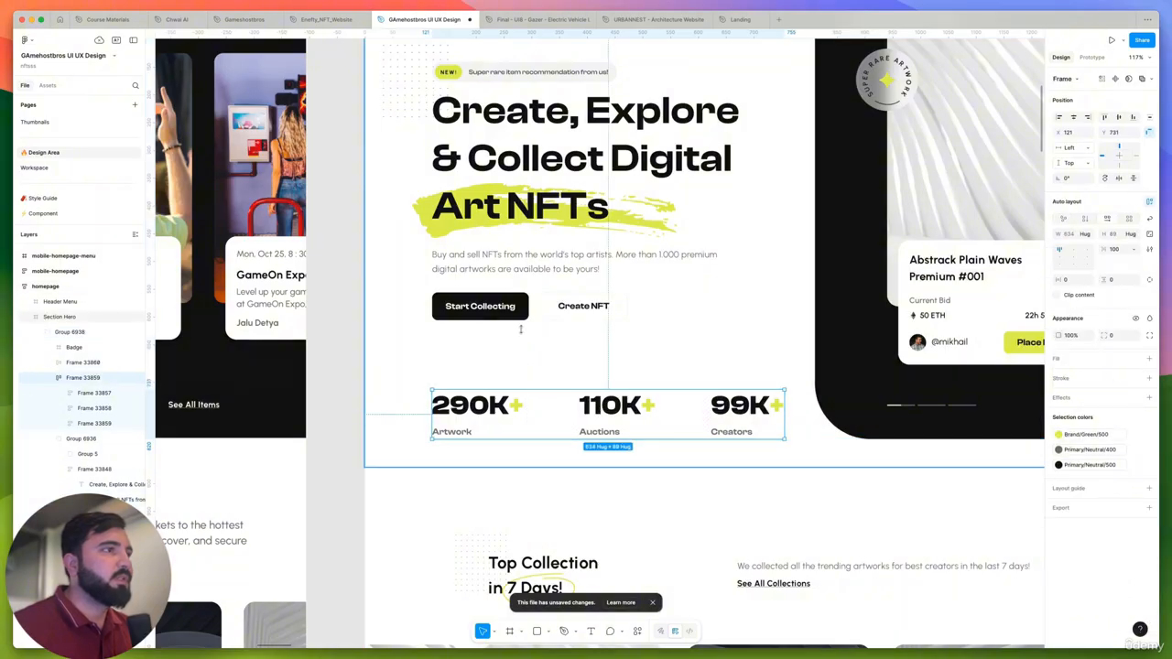
{"action": "double_click", "coordinate": [477, 406]}
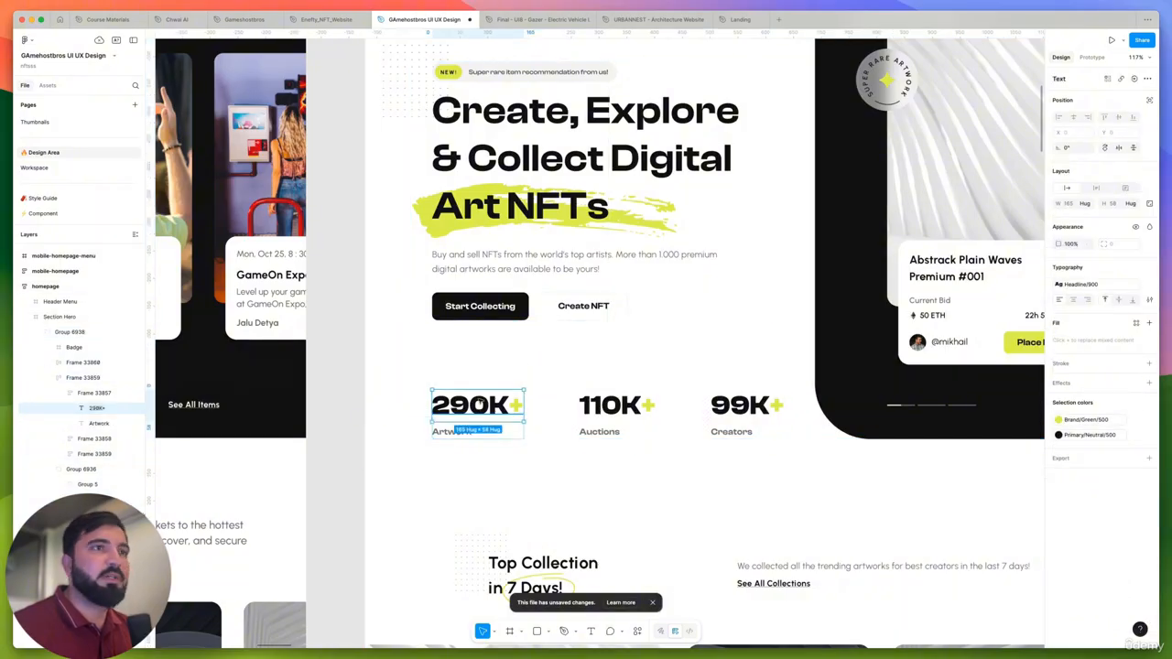
{"action": "left_click", "coordinate": [576, 421]}
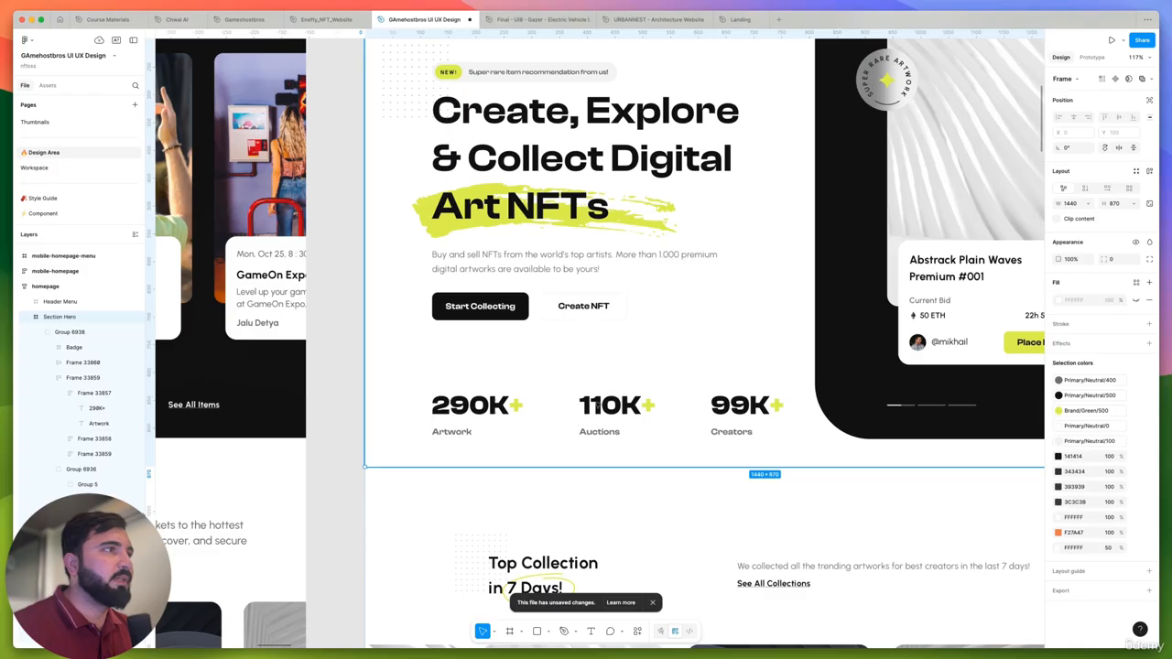
{"action": "left_click", "coordinate": [633, 392]}
{"action": "left_click", "coordinate": [611, 403]}
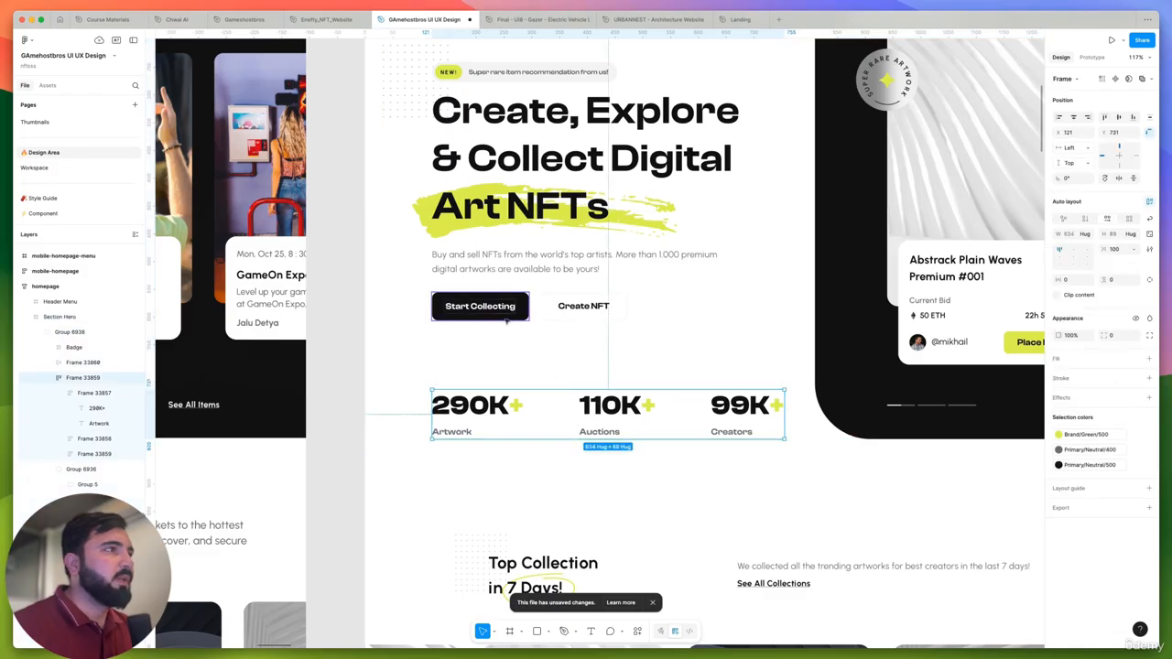
{"action": "scroll", "coordinate": [505, 317], "scroll_direction": "up", "scroll_amount": 2}
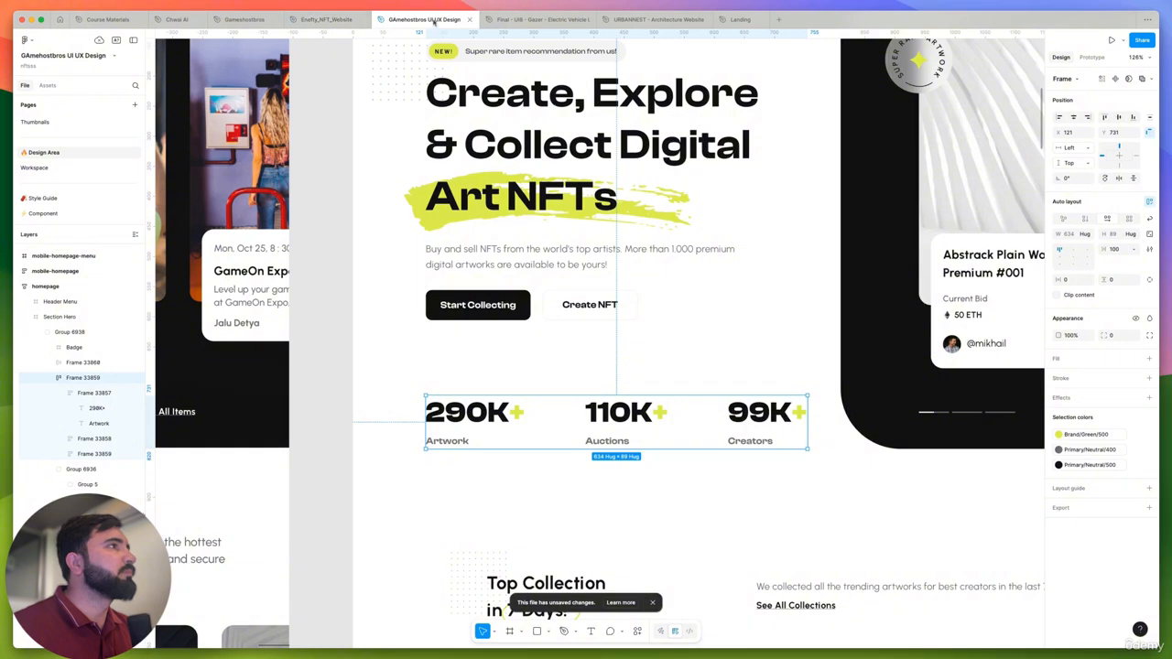
- Check the Gameshostbros file, and return to the Workspace page of the GAmehostbros UI UX Design file
{"action": "mouse_move", "coordinate": [289, 25]}
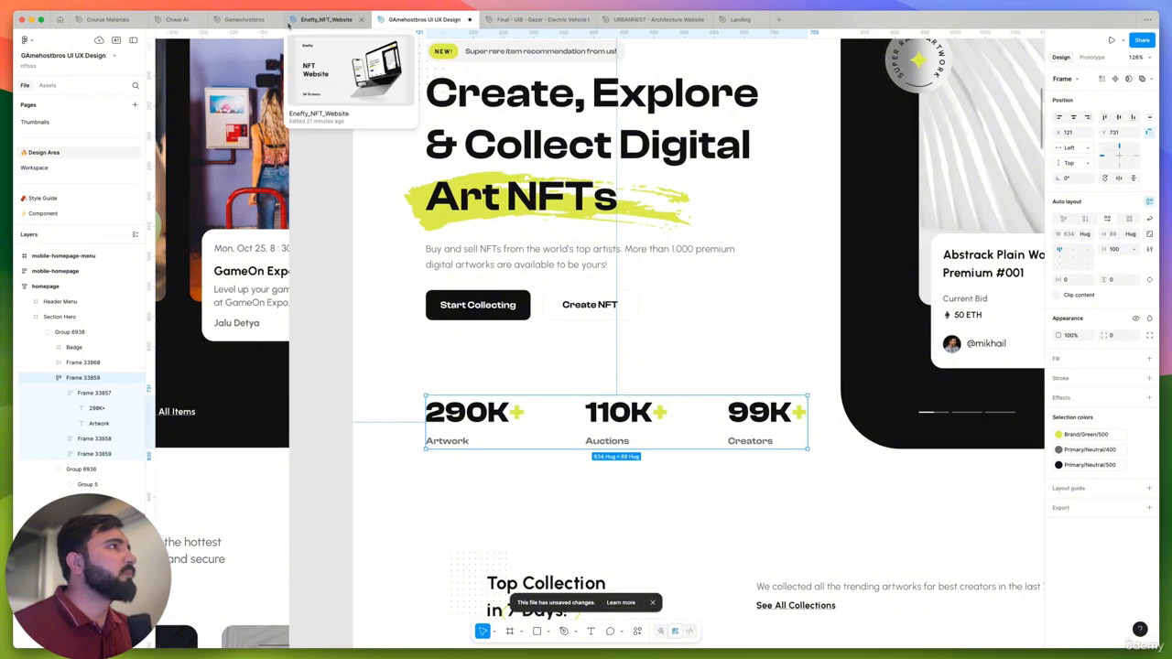
{"action": "left_click", "coordinate": [242, 19]}
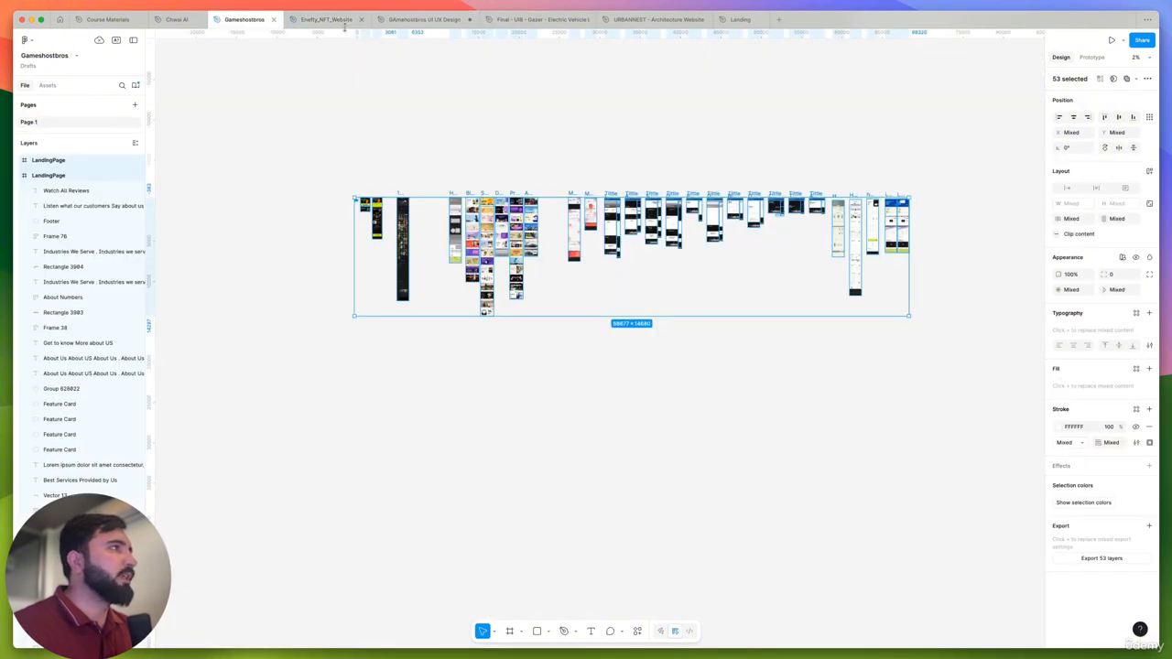
{"action": "left_click", "coordinate": [424, 19]}
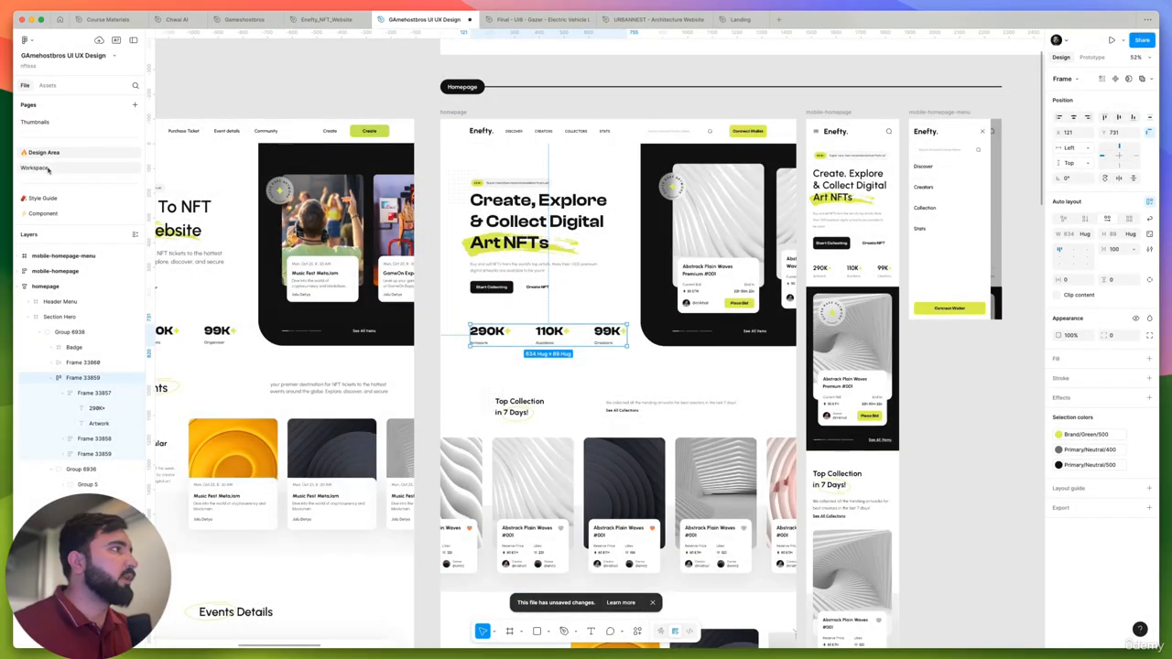
{"action": "left_click", "coordinate": [49, 168]}
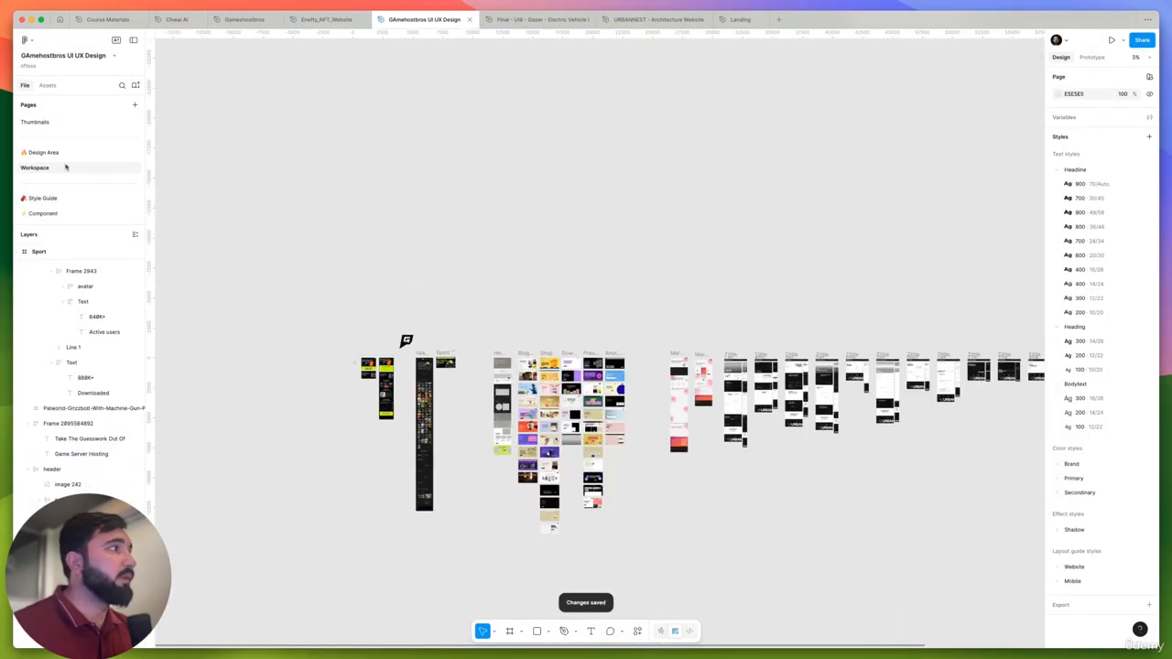
{"action": "left_click", "coordinate": [49, 154]}
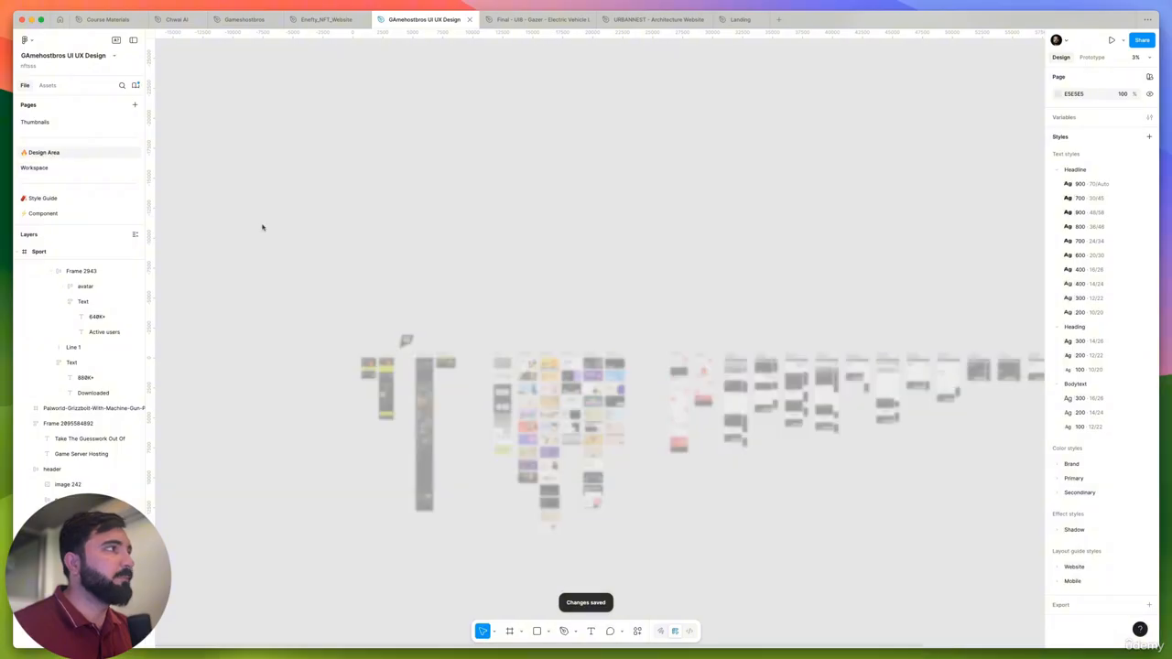
{"action": "left_click", "coordinate": [46, 169]}
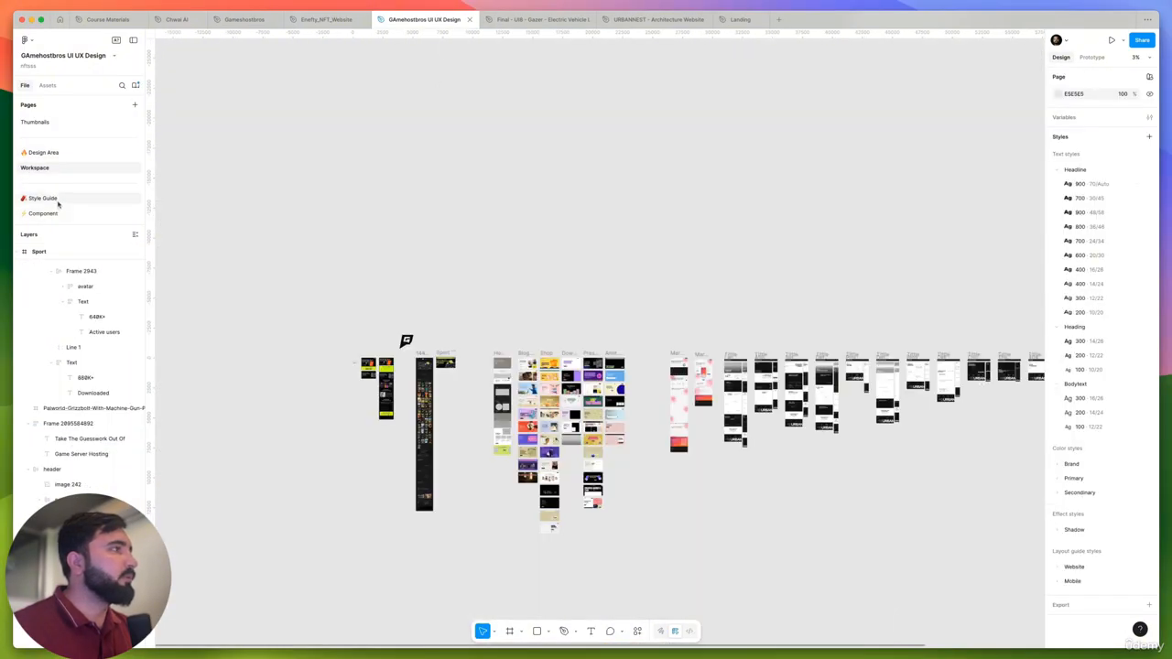
- Paste the Artwork, Auctions and Creators stats row into the Sport hero, below the active users and downloaded row
{"action": "scroll", "coordinate": [538, 378], "scroll_direction": "down", "scroll_amount": 1}
{"action": "scroll", "coordinate": [449, 371], "scroll_direction": "up", "scroll_amount": 15}
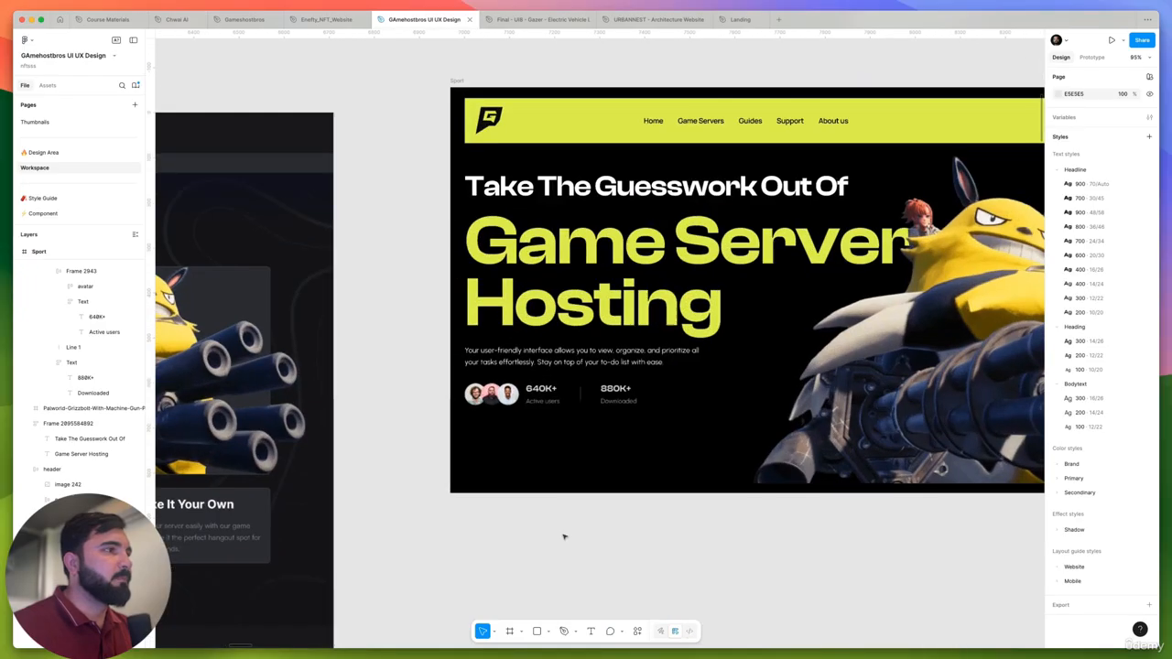
{"action": "scroll", "coordinate": [565, 538], "scroll_direction": "down", "scroll_amount": 3}
{"action": "left_click", "coordinate": [510, 324]}
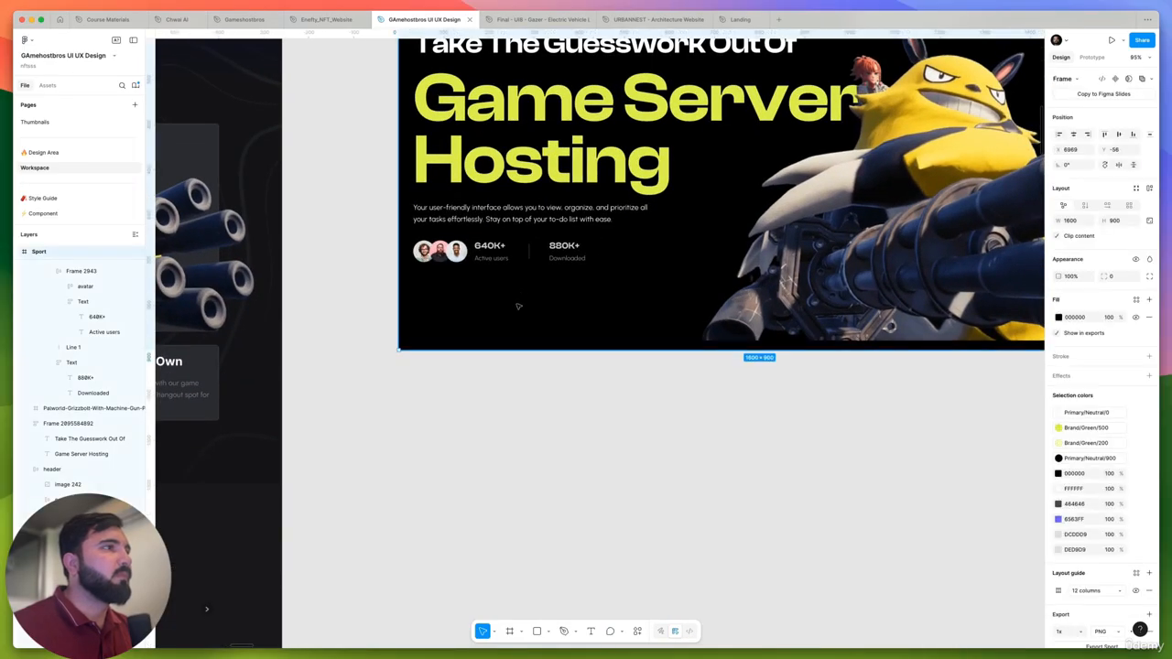
{"action": "key", "text": "super+v"}
{"action": "left_click_drag", "start_coordinate": [519, 306], "coordinate": [502, 324]}
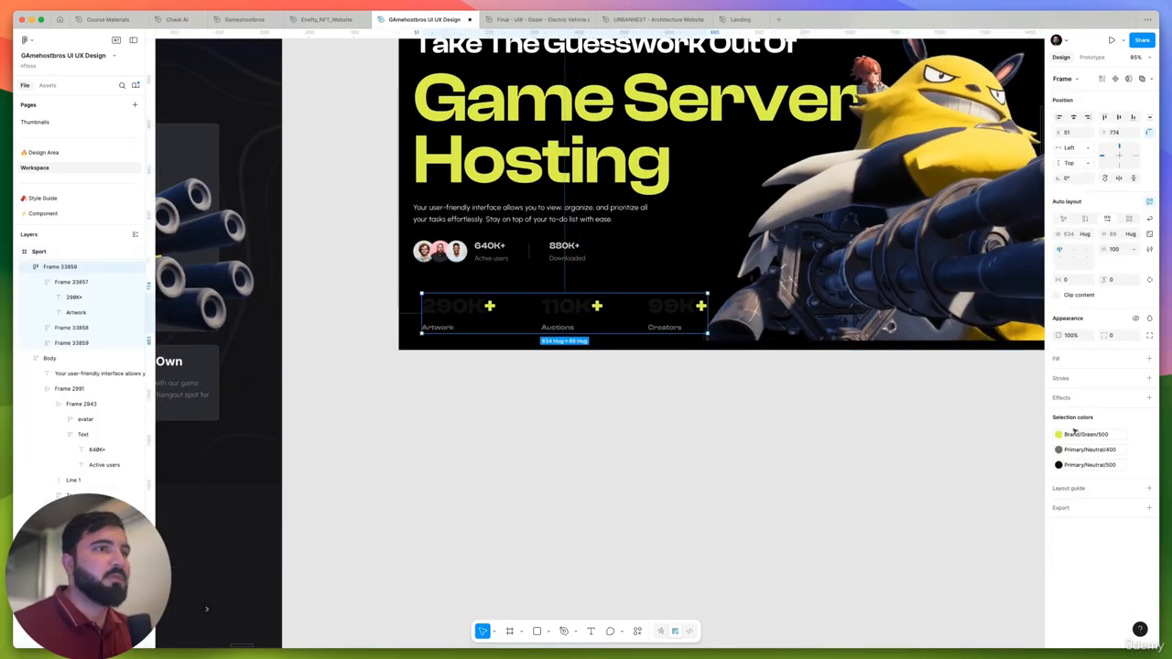
- Recolor the pasted stats row with Primary/Neutral/100 for its labels and Primary/Neutral/0 for its figures
{"action": "left_click", "coordinate": [1102, 449]}
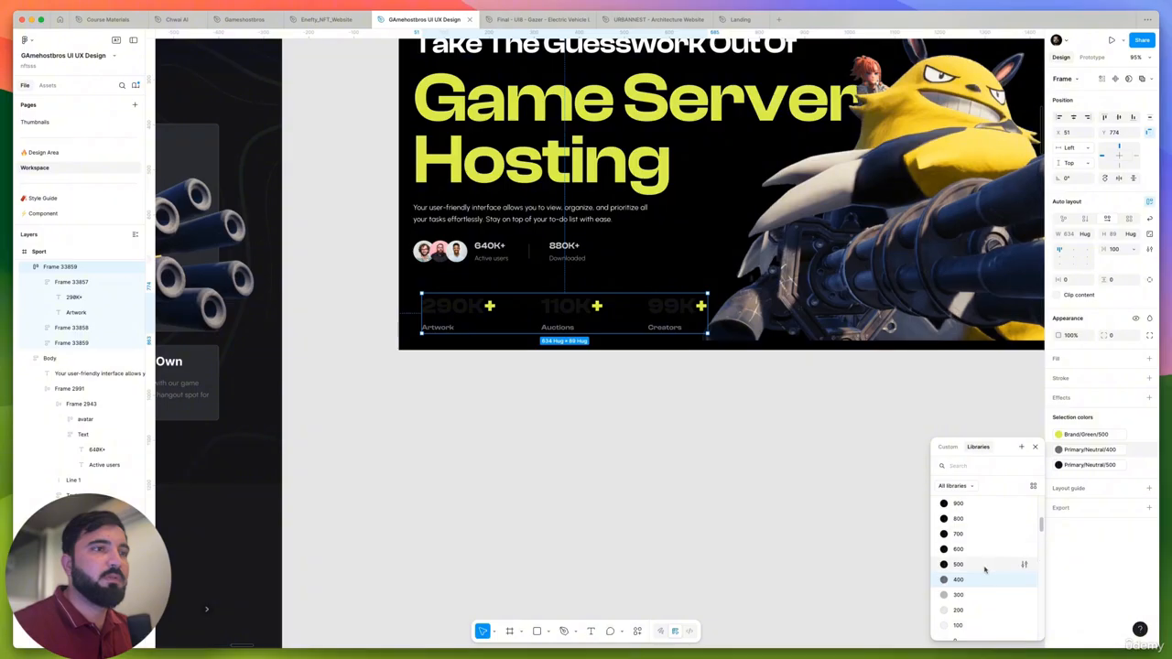
{"action": "scroll", "coordinate": [967, 556], "scroll_direction": "down", "scroll_amount": 1}
{"action": "left_click", "coordinate": [958, 565]}
{"action": "left_click", "coordinate": [1062, 523]}
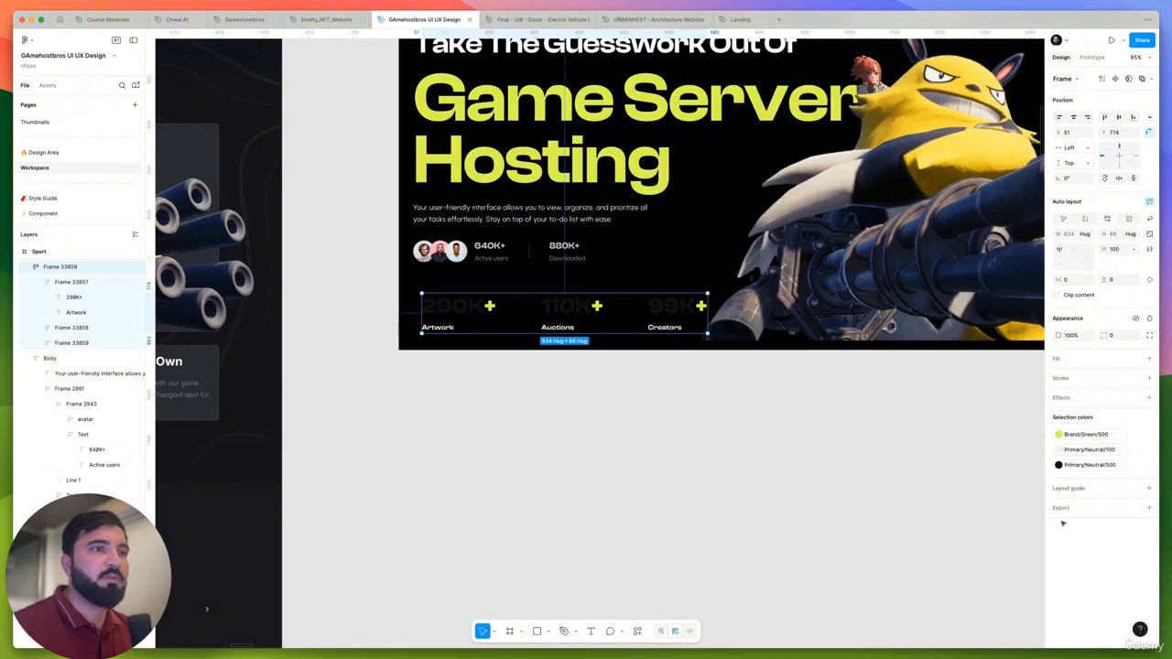
{"action": "left_click", "coordinate": [1089, 461]}
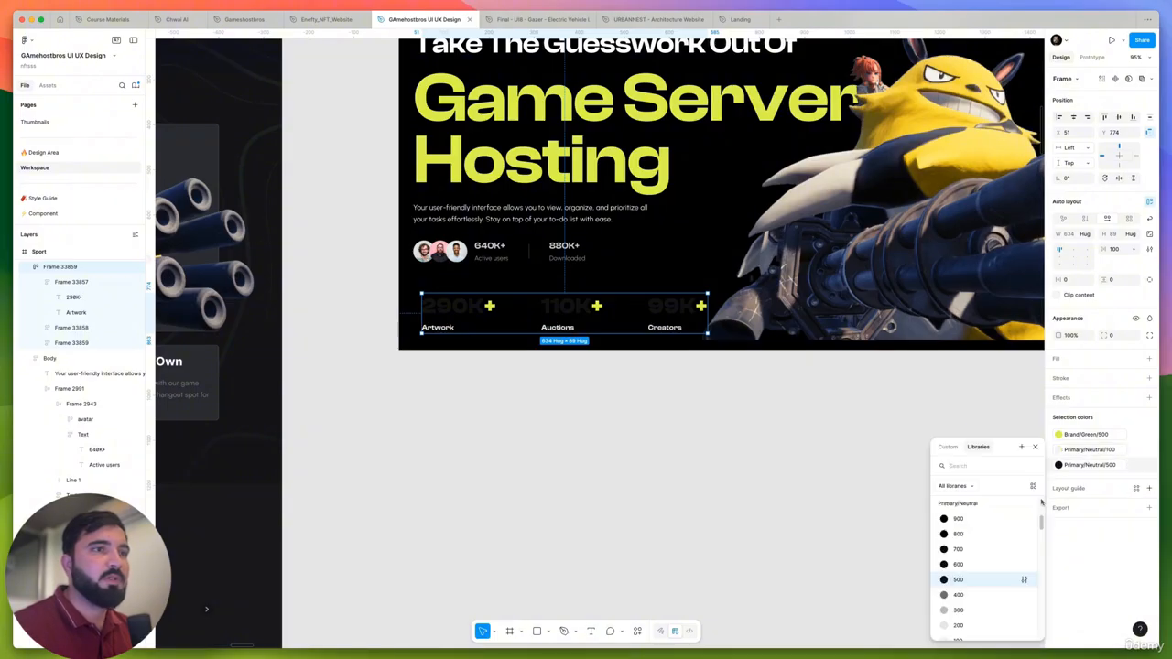
{"action": "scroll", "coordinate": [961, 568], "scroll_direction": "up", "scroll_amount": 2}
{"action": "left_click", "coordinate": [959, 594]}
{"action": "left_click", "coordinate": [796, 505]}
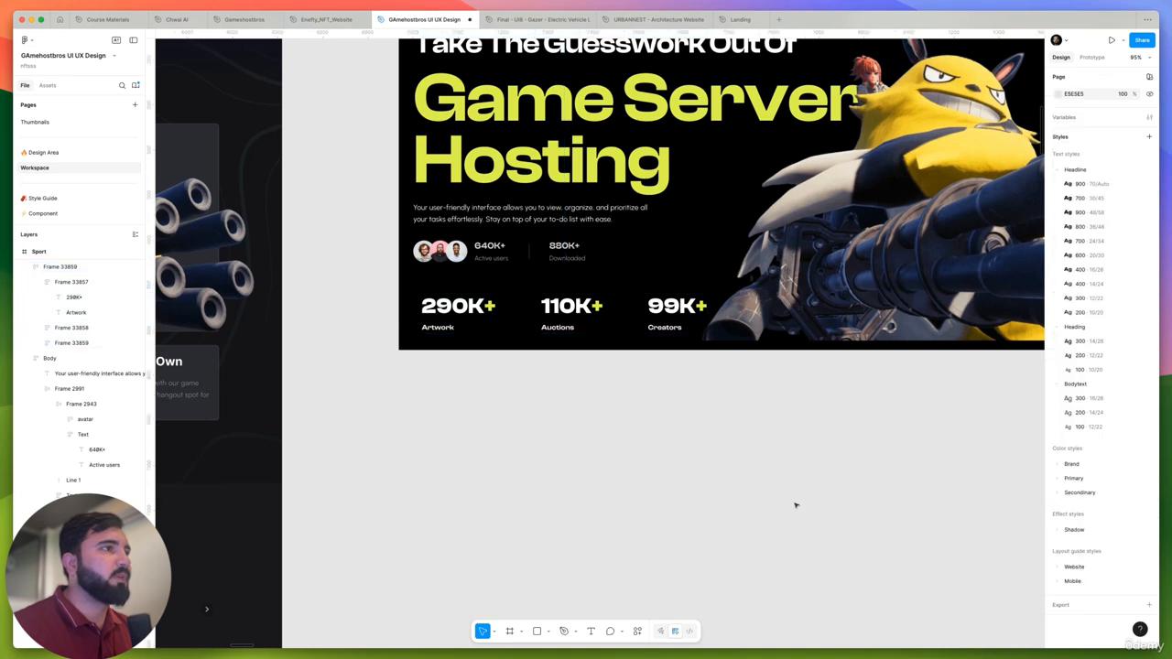
- Move the pasted stats row to X 32 so it lines up with the left edge of the hero text
{"action": "scroll", "coordinate": [724, 476], "scroll_direction": "up", "scroll_amount": 2}
{"action": "scroll", "coordinate": [724, 476], "scroll_direction": "left", "scroll_amount": 3}
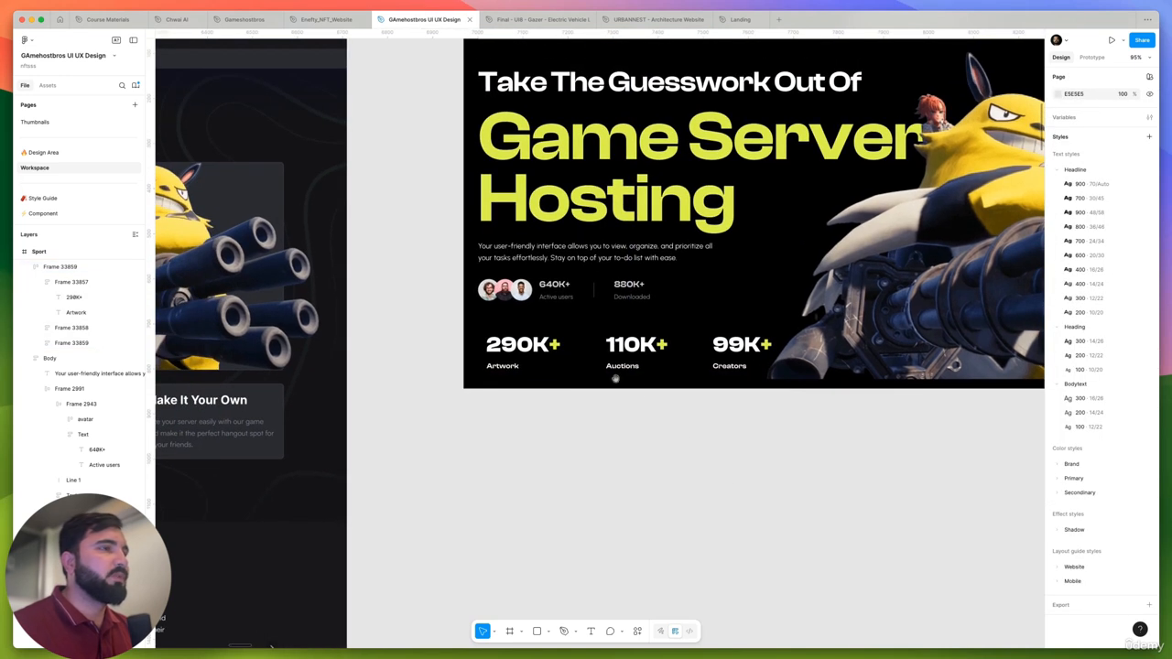
{"action": "left_click", "coordinate": [570, 353]}
{"action": "left_click_drag", "start_coordinate": [569, 353], "coordinate": [562, 351]}
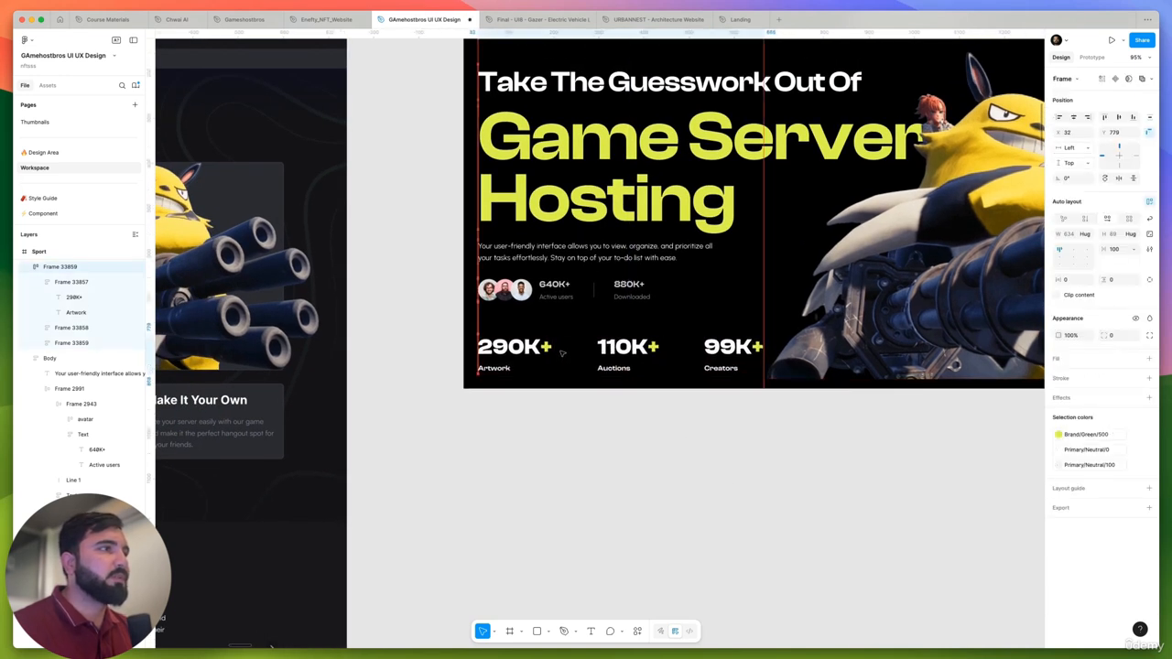
{"action": "left_click", "coordinate": [537, 293]}
{"action": "left_click", "coordinate": [536, 293]}
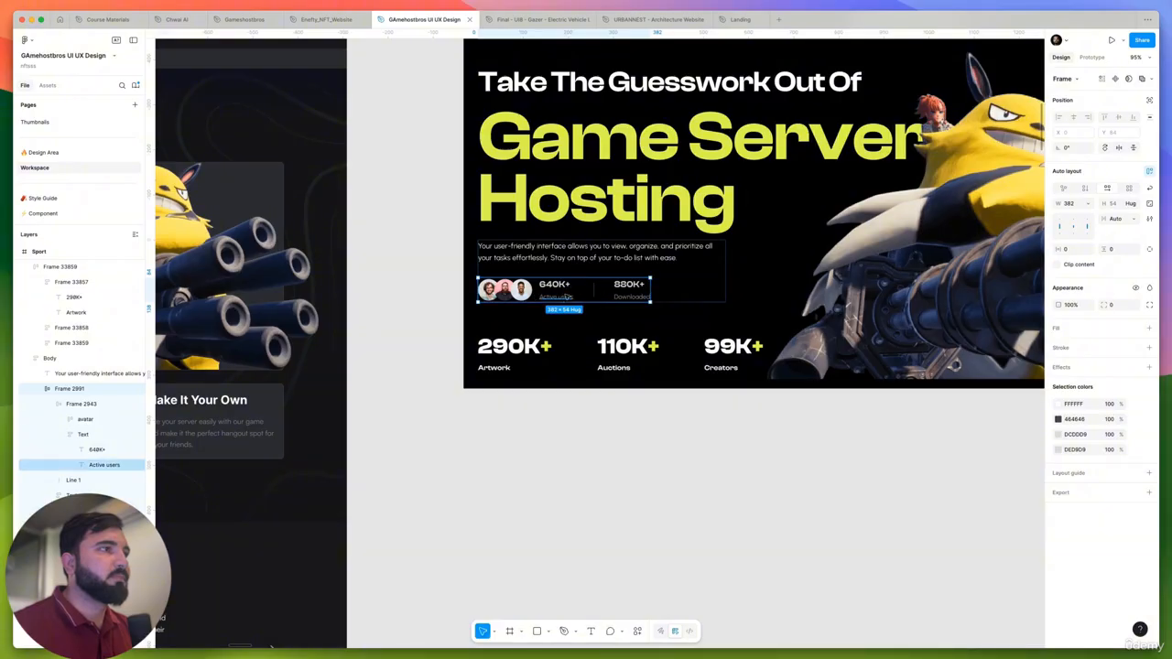
{"action": "scroll", "coordinate": [566, 297], "scroll_direction": "up", "scroll_amount": 5, "text": "ctrl"}
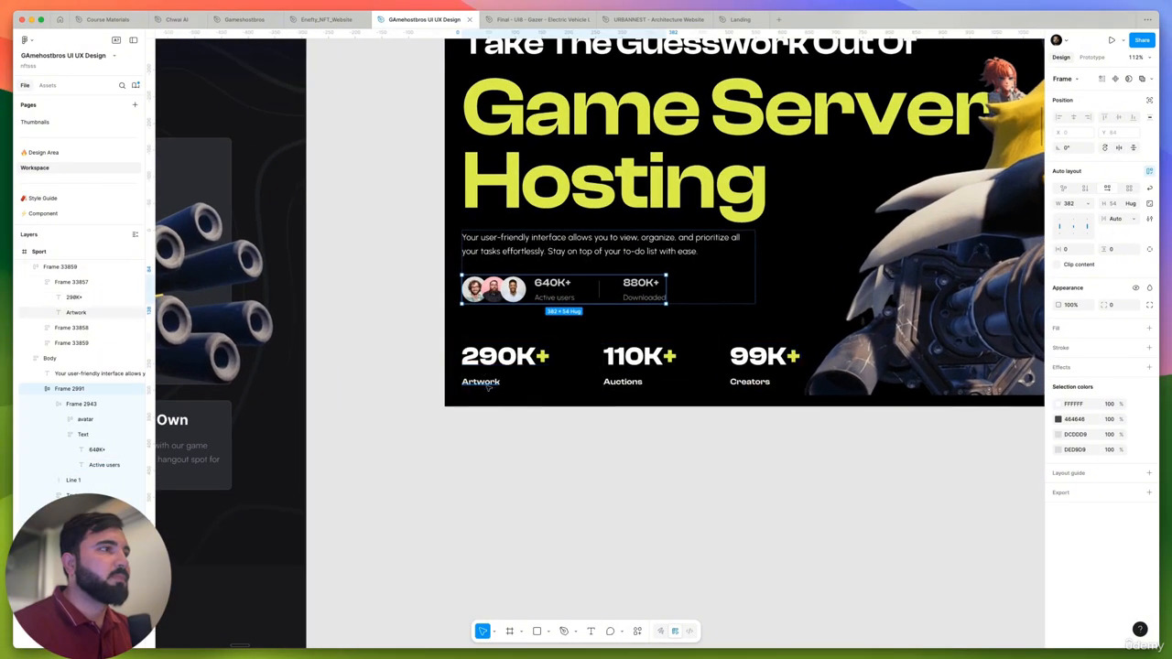
- Relabel the three stats as Users, Downloads and Community in place of Artwork, Auctions and Creators
{"action": "double_click", "coordinate": [484, 379]}
{"action": "double_click", "coordinate": [492, 383]}
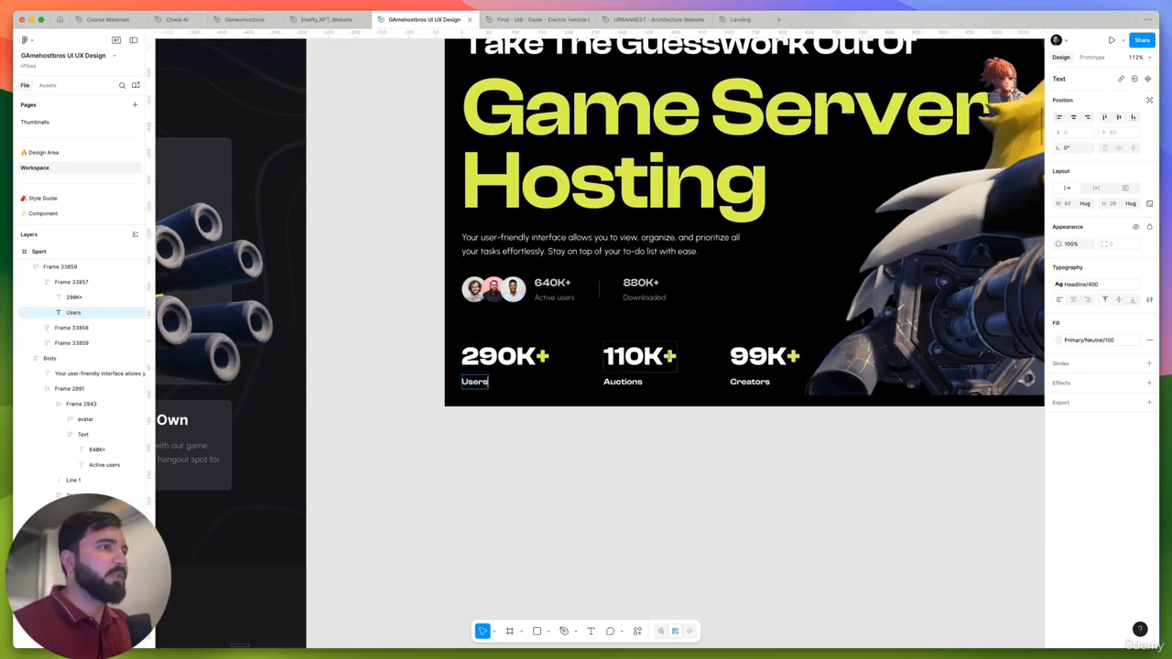
{"action": "type", "text": "Users"}
{"action": "double_click", "coordinate": [634, 359]}
{"action": "double_click", "coordinate": [630, 383]}
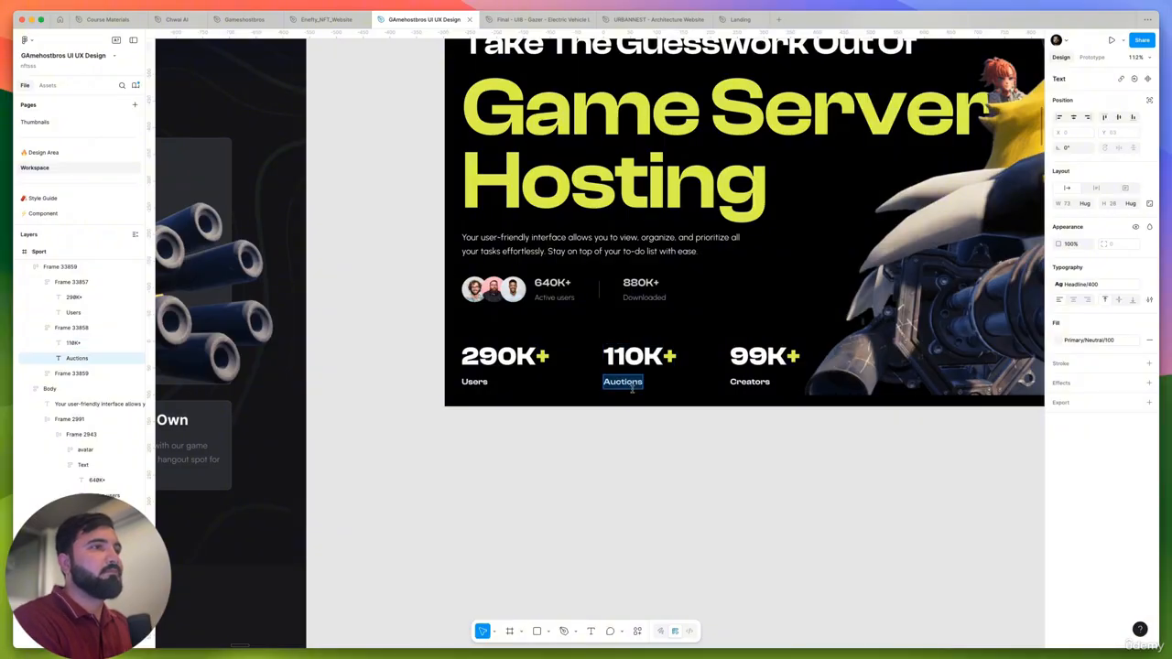
{"action": "type", "text": "Downloads"}
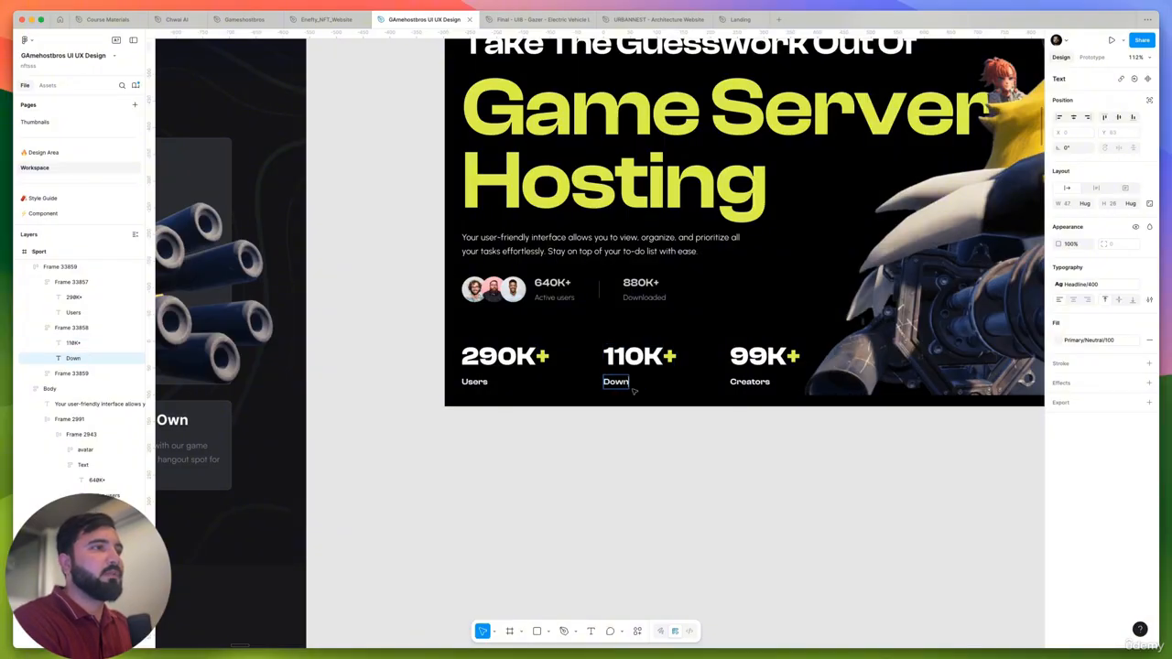
{"action": "double_click", "coordinate": [767, 382]}
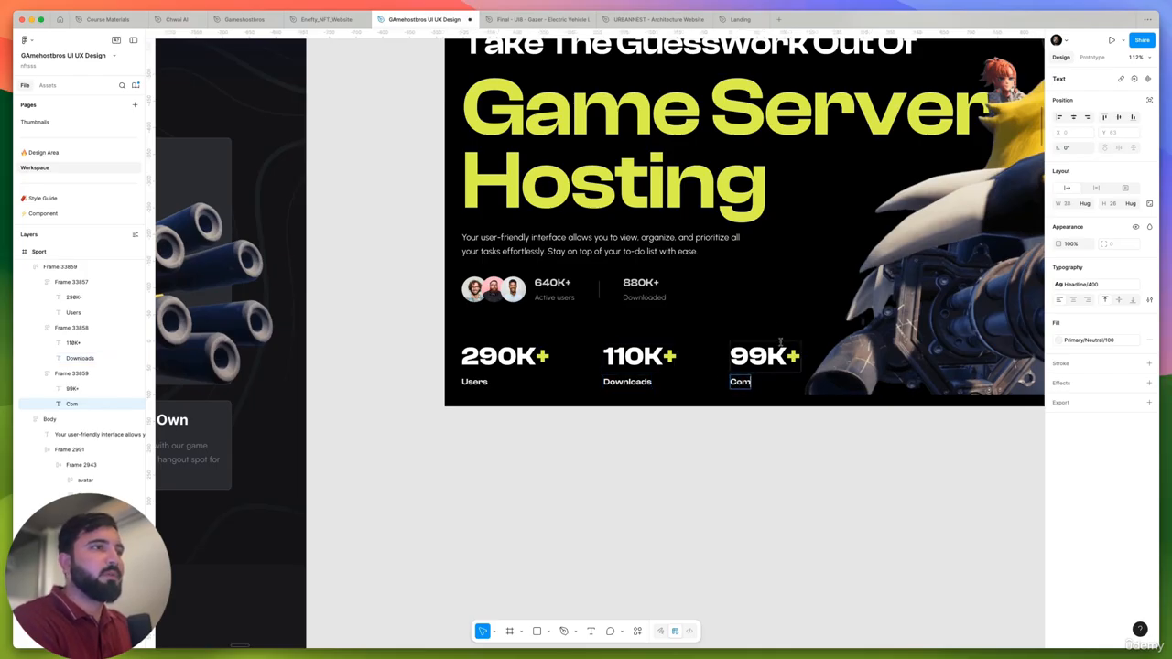
{"action": "type", "text": "Community"}
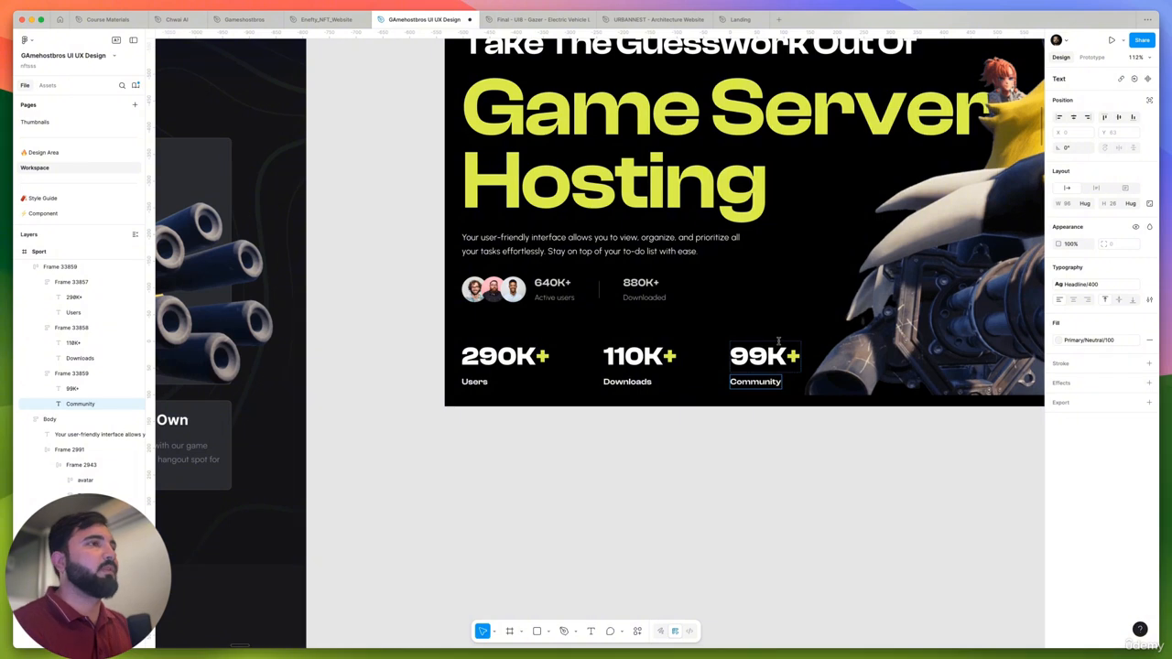
{"action": "key", "text": "Escape"}
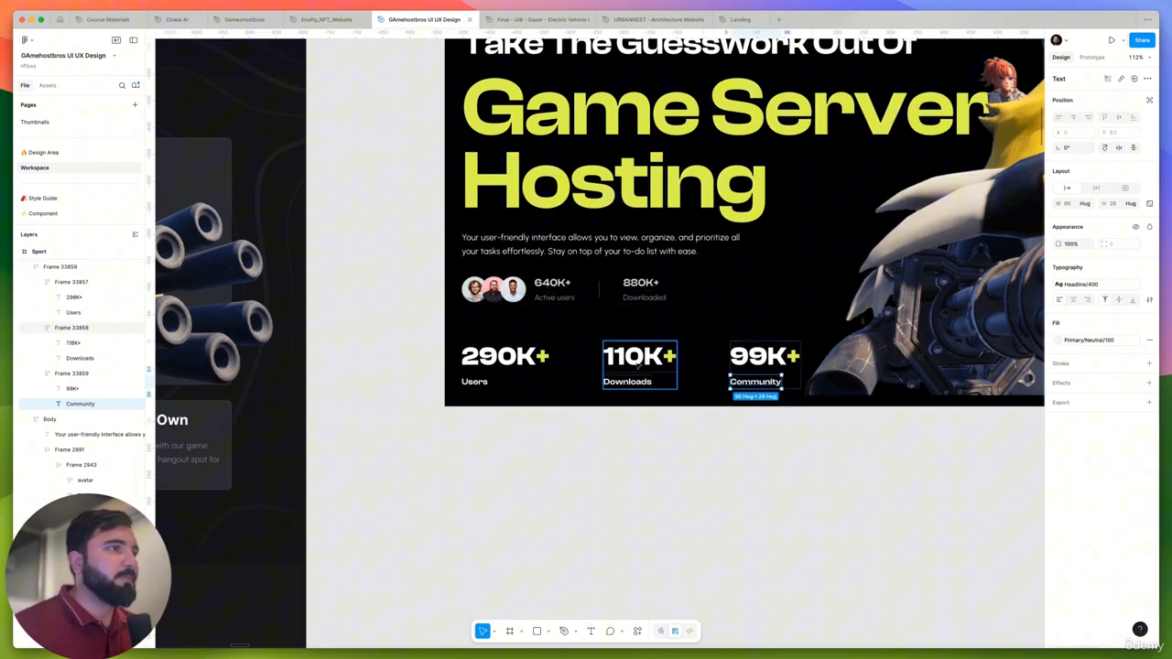
- Examine the avatar group and the active users and downloaded figures under the hero description
{"action": "left_click", "coordinate": [583, 303]}
{"action": "left_click", "coordinate": [572, 292]}
{"action": "scroll", "coordinate": [701, 305], "scroll_direction": "down", "scroll_amount": 1}
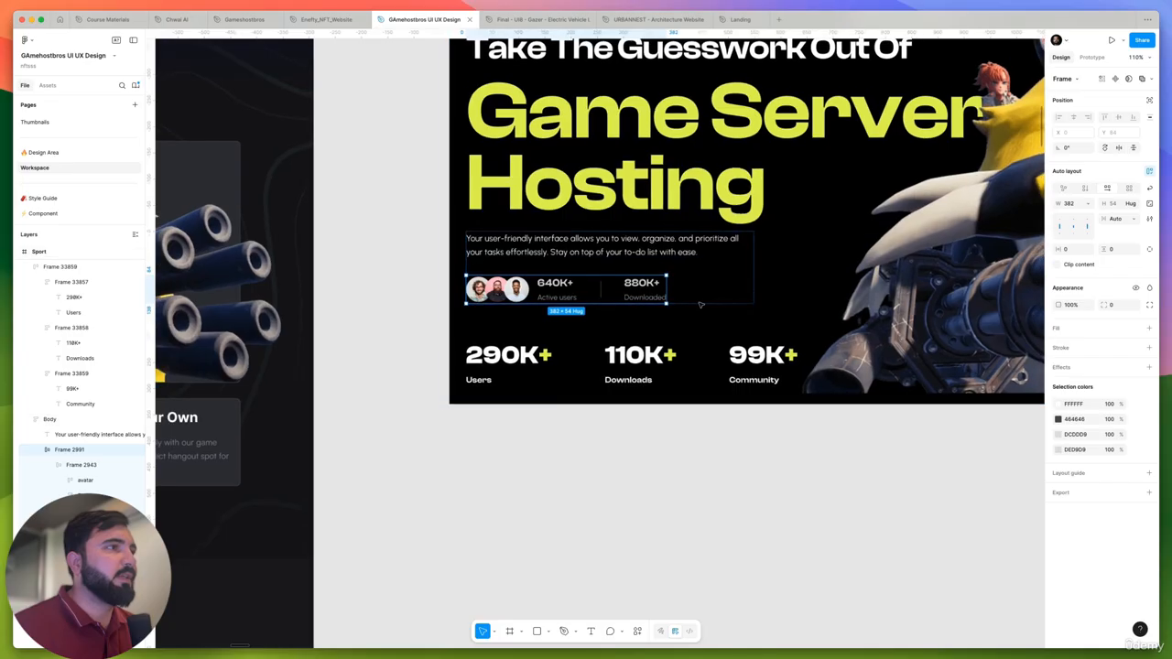
{"action": "scroll", "coordinate": [701, 305], "scroll_direction": "up", "scroll_amount": 3}
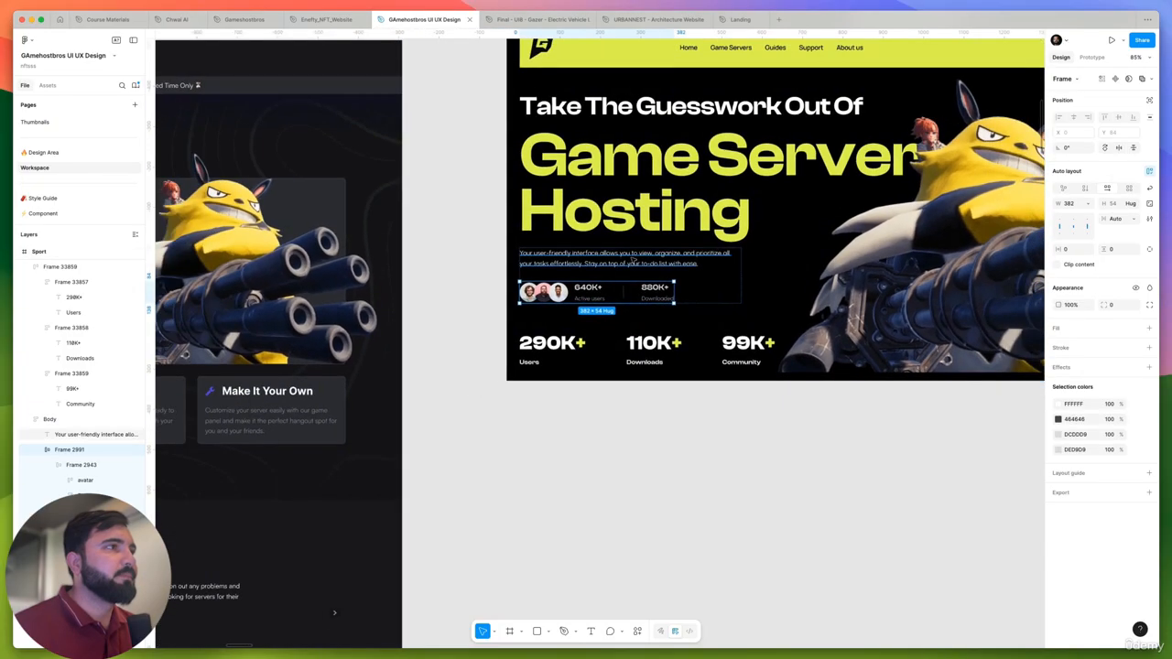
{"action": "scroll", "coordinate": [646, 260], "scroll_direction": "up", "scroll_amount": 5}
{"action": "left_click", "coordinate": [646, 259]}
{"action": "left_click", "coordinate": [556, 327], "text": "super"}
{"action": "left_click", "coordinate": [426, 334]}
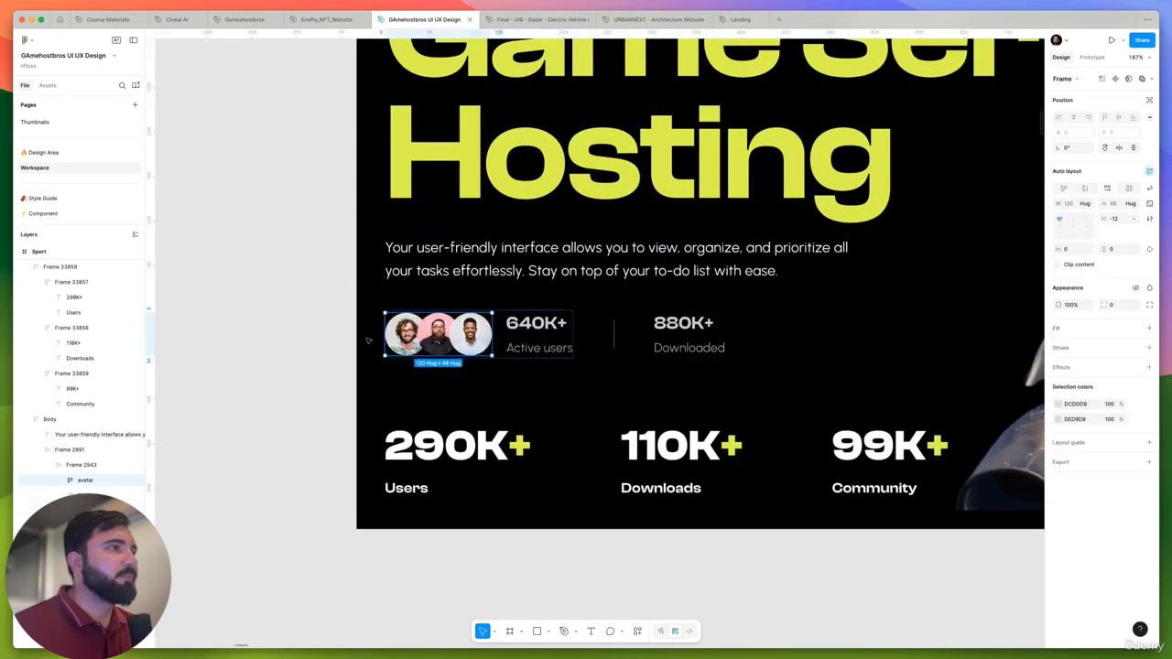
{"action": "left_click", "coordinate": [366, 333]}
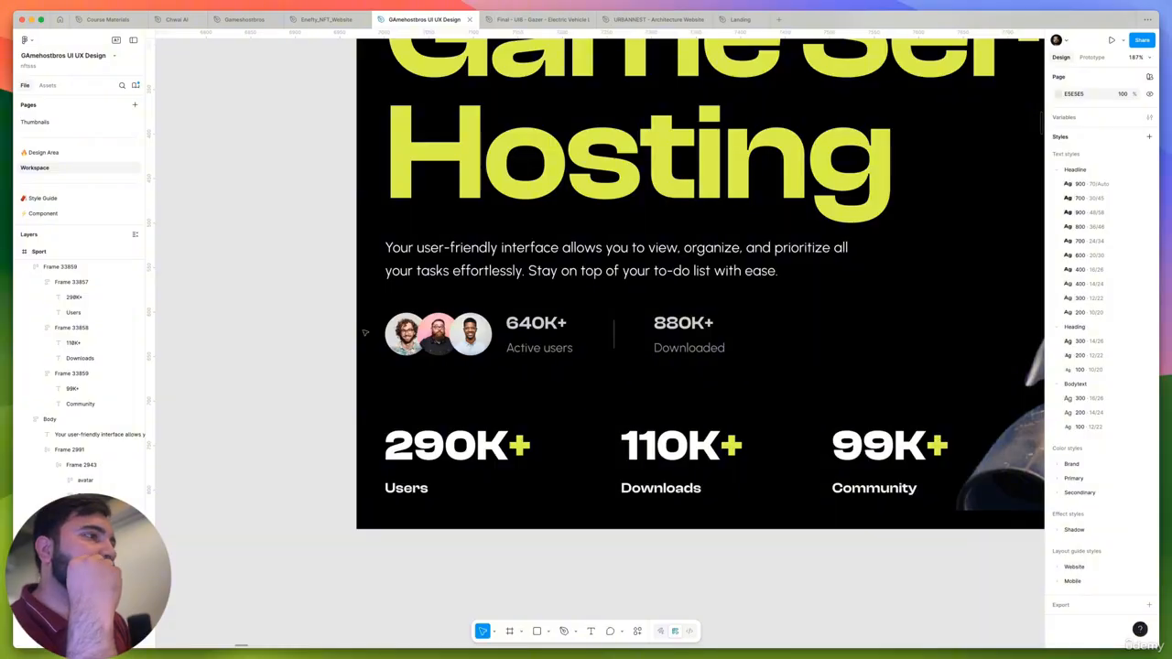
- Compare the hero with the "Enhance Your Financial" reference, looking at how its avatars and stats are arranged
{"action": "scroll", "coordinate": [587, 316], "scroll_direction": "down", "scroll_amount": 10}
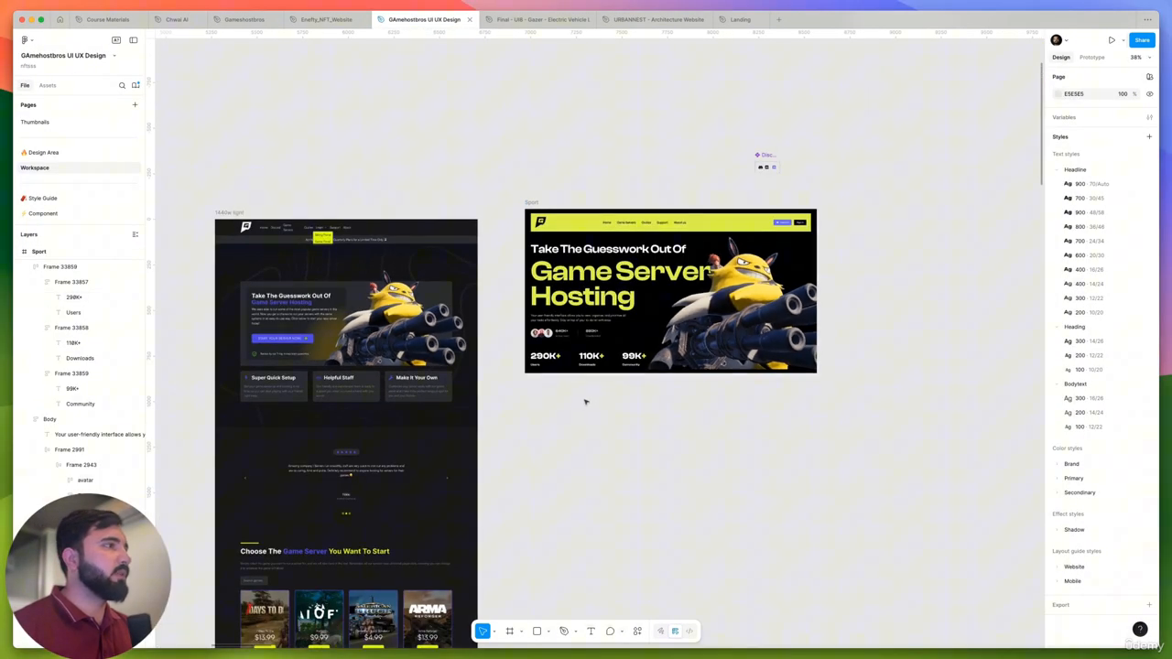
{"action": "left_click_drag", "start_coordinate": [587, 403], "coordinate": [941, 399]}
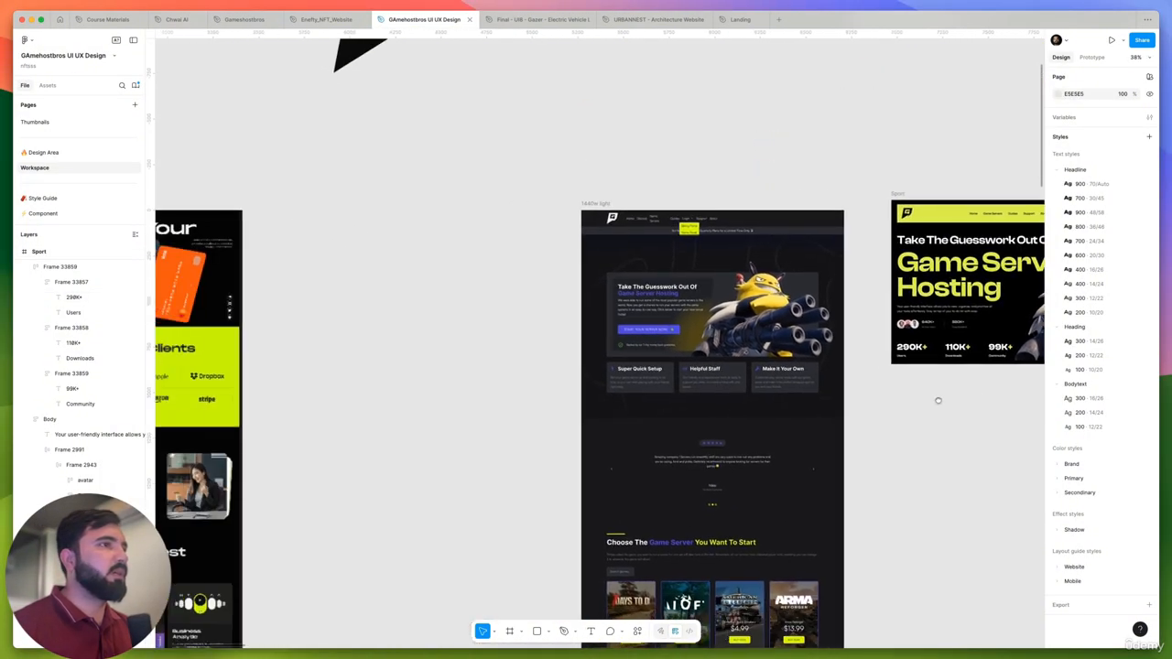
{"action": "scroll", "coordinate": [916, 361], "scroll_direction": "left", "scroll_amount": 5}
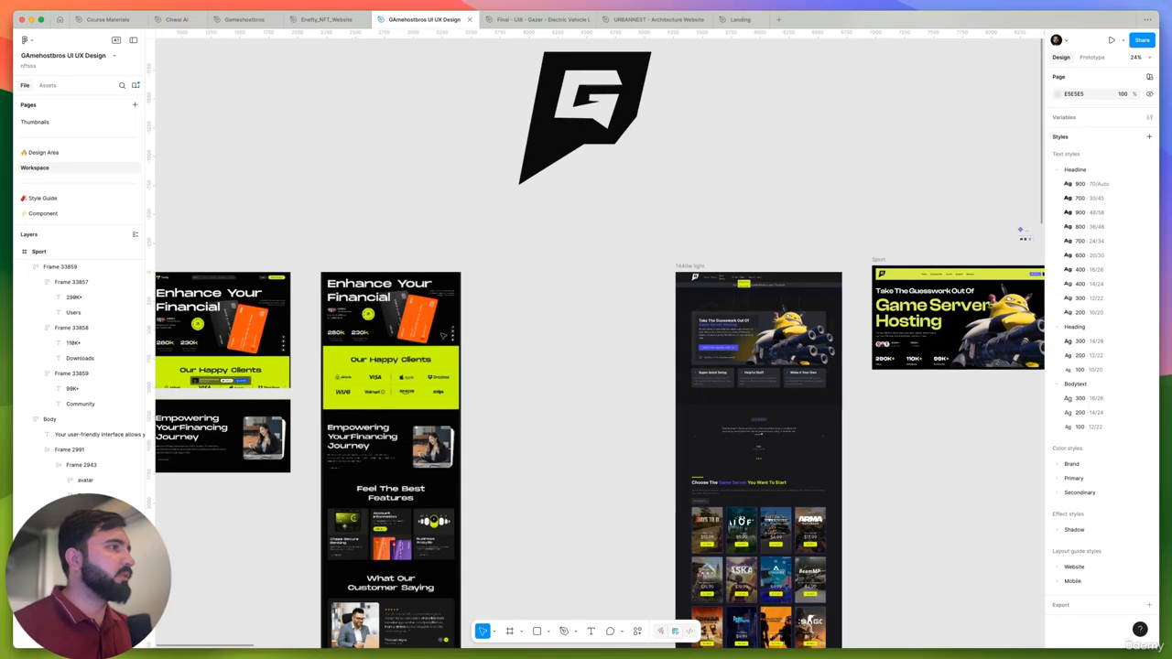
{"action": "scroll", "coordinate": [280, 364], "scroll_direction": "up", "scroll_amount": 10}
{"action": "scroll", "coordinate": [279, 365], "scroll_direction": "down", "scroll_amount": 8}
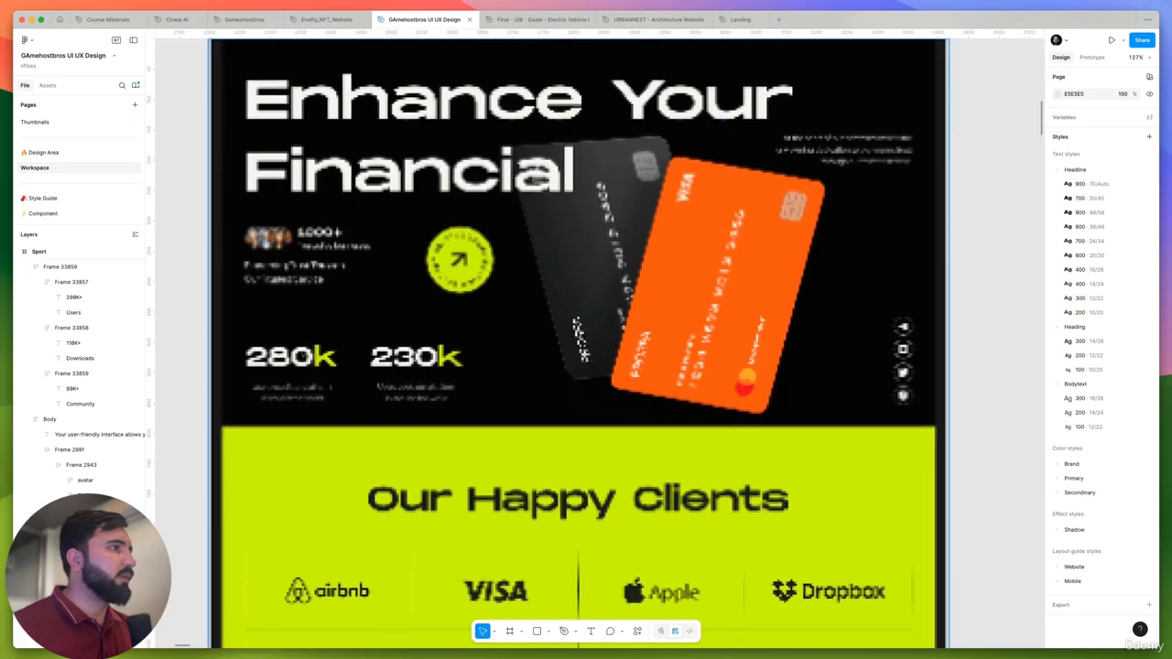
{"action": "scroll", "coordinate": [776, 368], "scroll_direction": "right", "scroll_amount": 5}
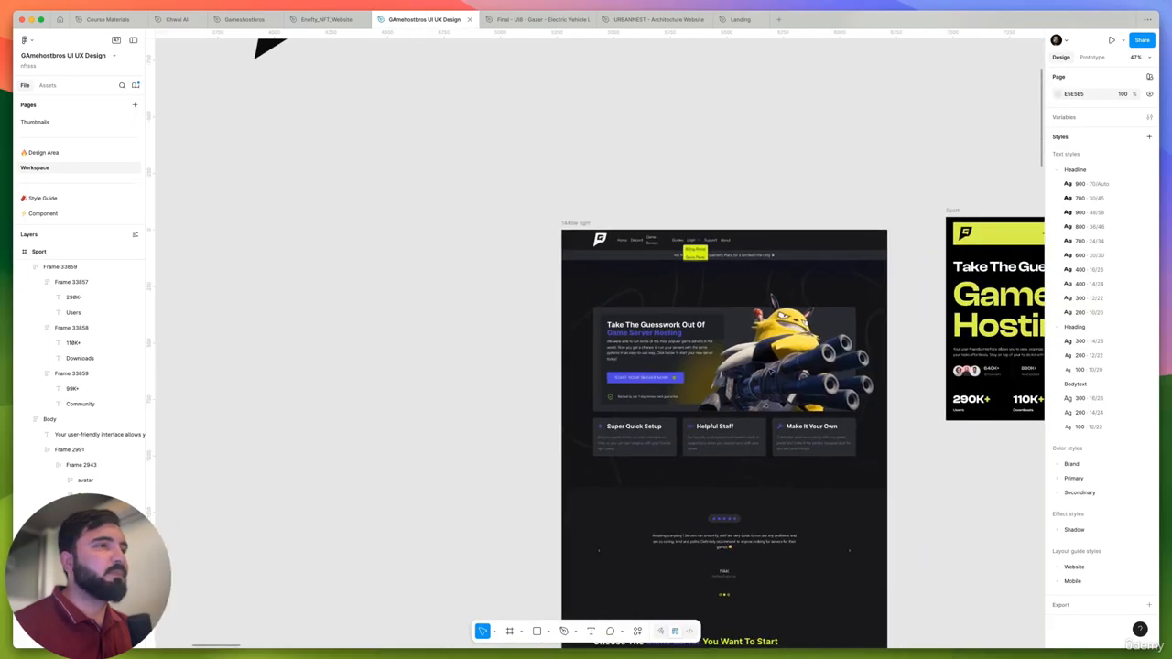
{"action": "scroll", "coordinate": [860, 343], "scroll_direction": "up", "scroll_amount": 8}
- Move the Users, Downloads and Community stats row up to Y 770, and rename the Sport frame to "Home Page"
{"action": "left_click", "coordinate": [523, 365]}
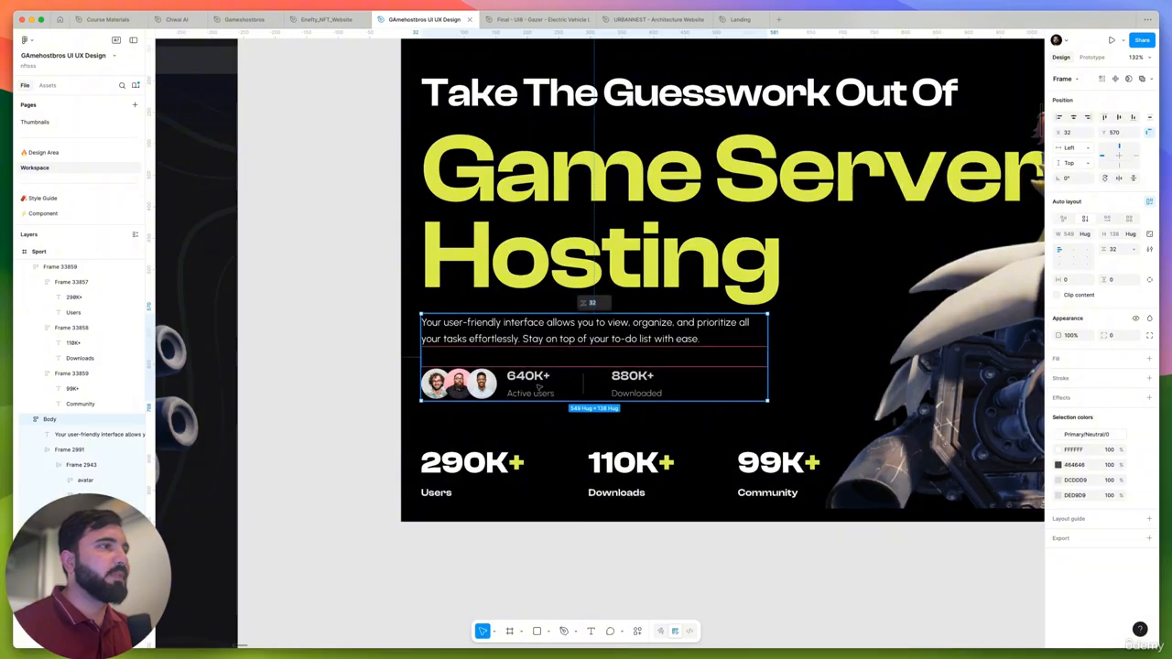
{"action": "left_click", "coordinate": [541, 381]}
{"action": "scroll", "coordinate": [571, 439], "scroll_direction": "down", "scroll_amount": 6}
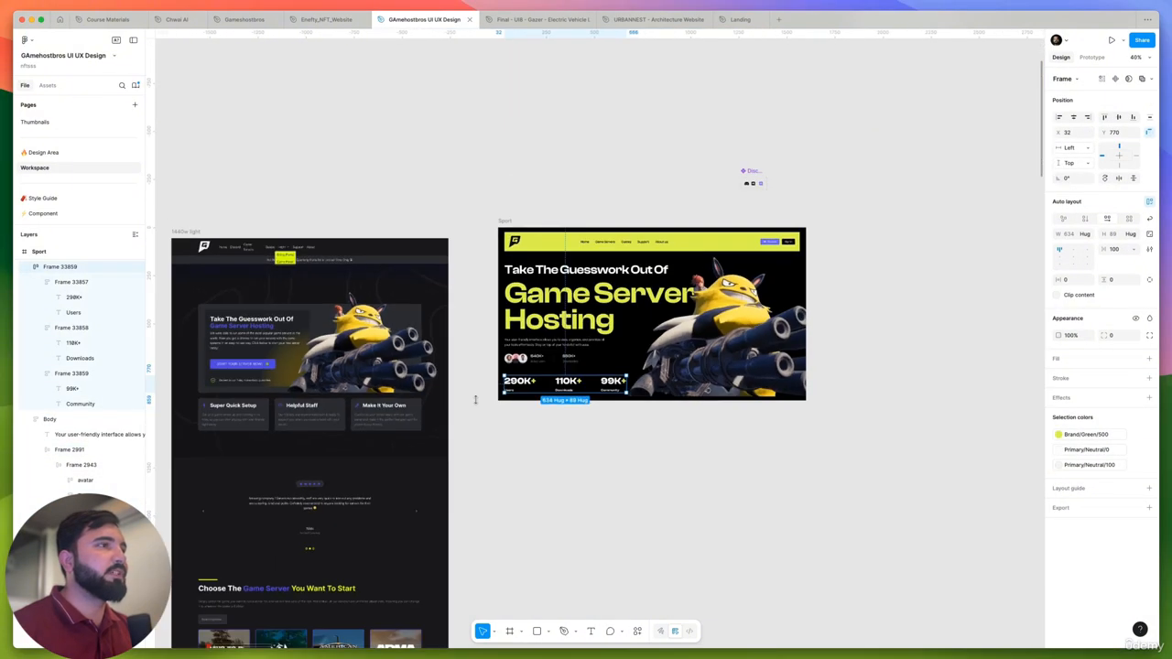
{"action": "left_click", "coordinate": [570, 440]}
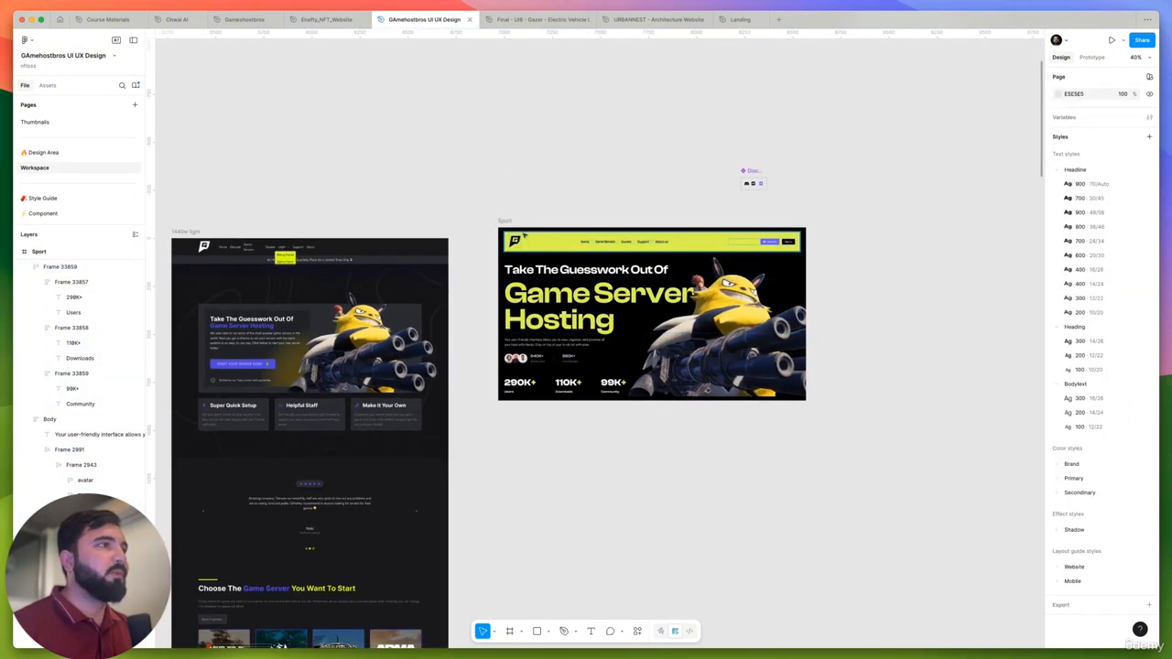
{"action": "left_click", "coordinate": [507, 222]}
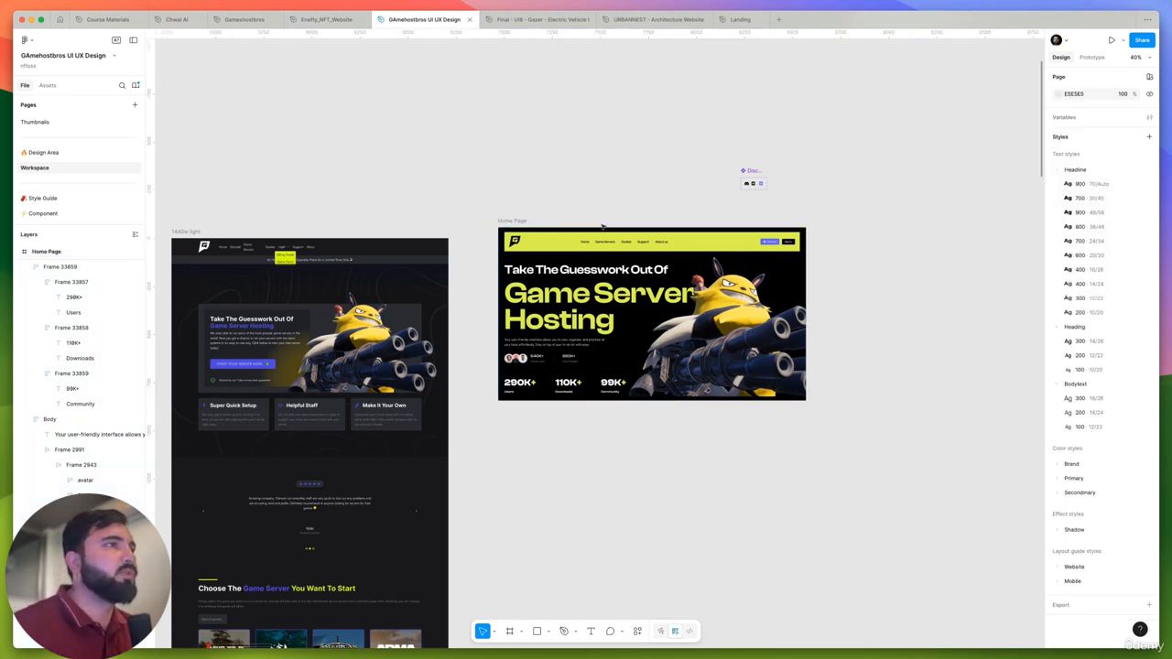
- Try setting the header's Discord and Sign in button group to fill the container width, and undo it
{"action": "scroll", "coordinate": [605, 239], "scroll_direction": "up", "scroll_amount": 5}
{"action": "left_click", "coordinate": [867, 258]}
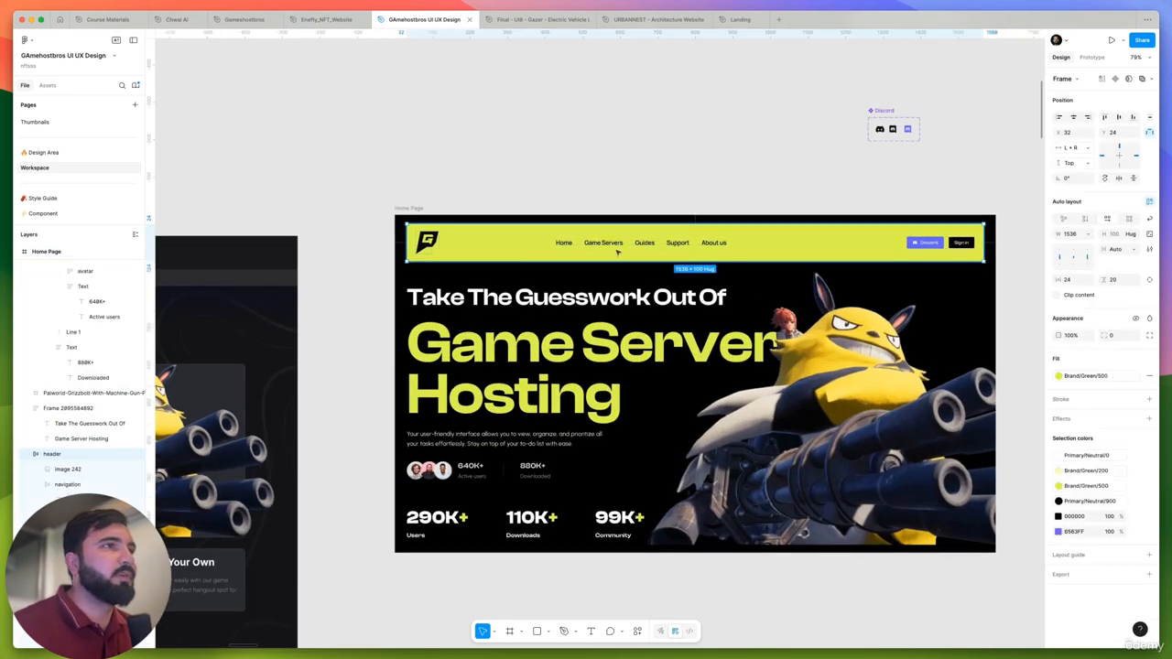
{"action": "left_click", "coordinate": [870, 243]}
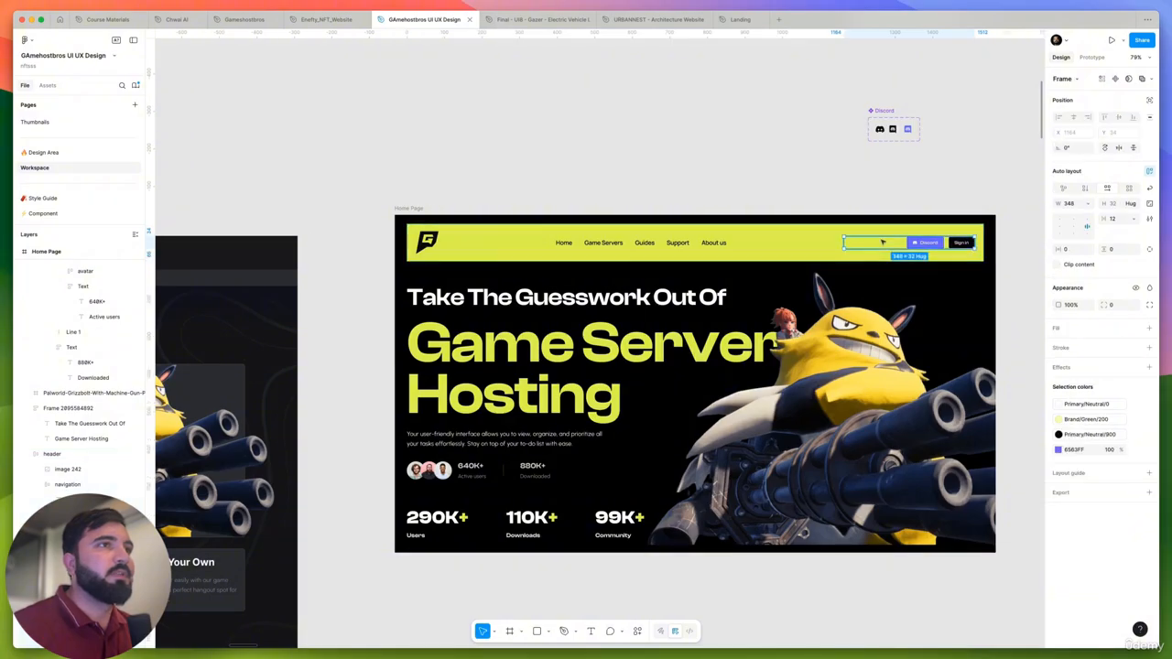
{"action": "left_click", "coordinate": [1088, 206]}
{"action": "left_click", "coordinate": [1083, 227]}
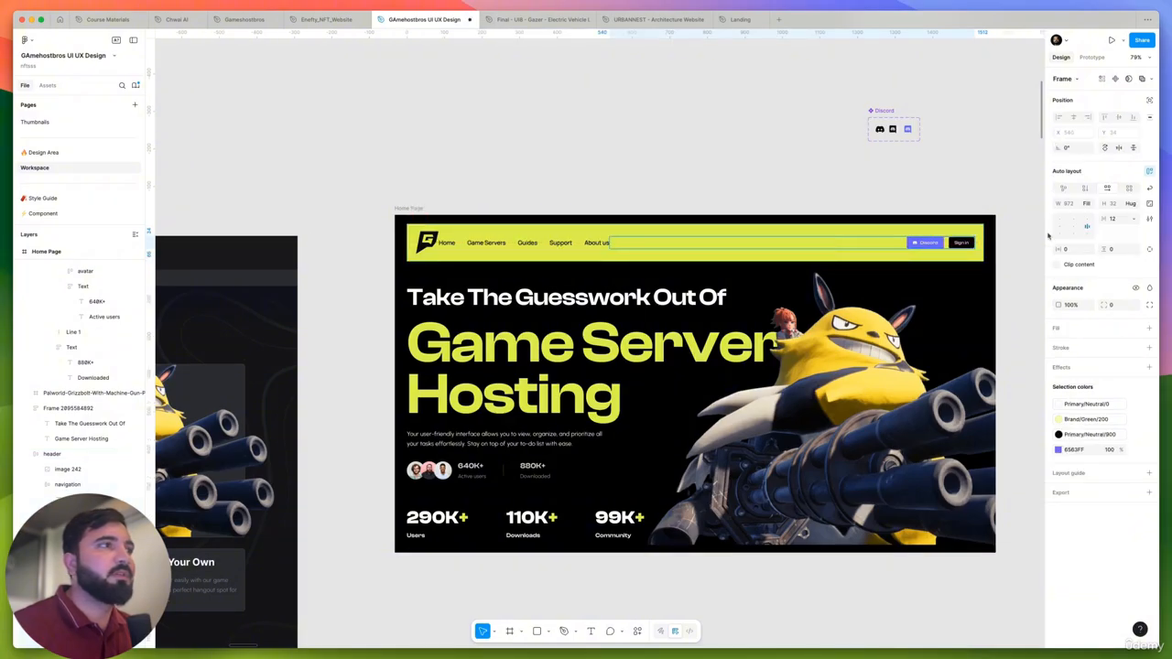
{"action": "key", "text": "super+z"}
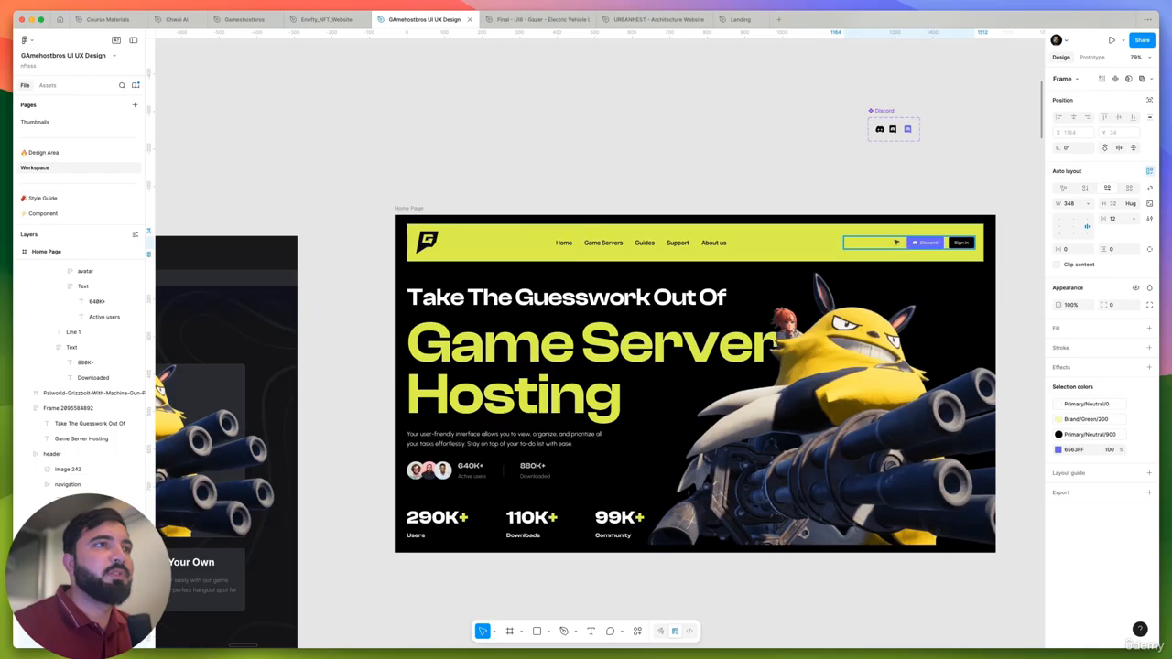
- Set the width of the header's Discord and Sign in button group to hug its contents
{"action": "left_click", "coordinate": [1088, 203]}
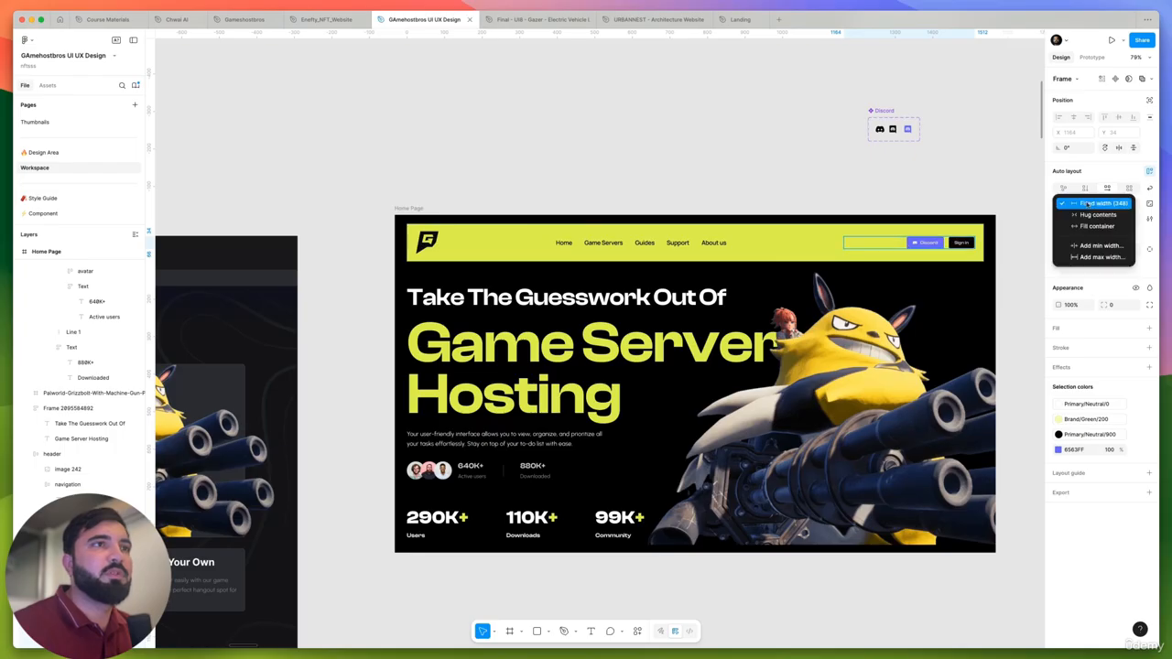
{"action": "left_click", "coordinate": [1092, 217]}
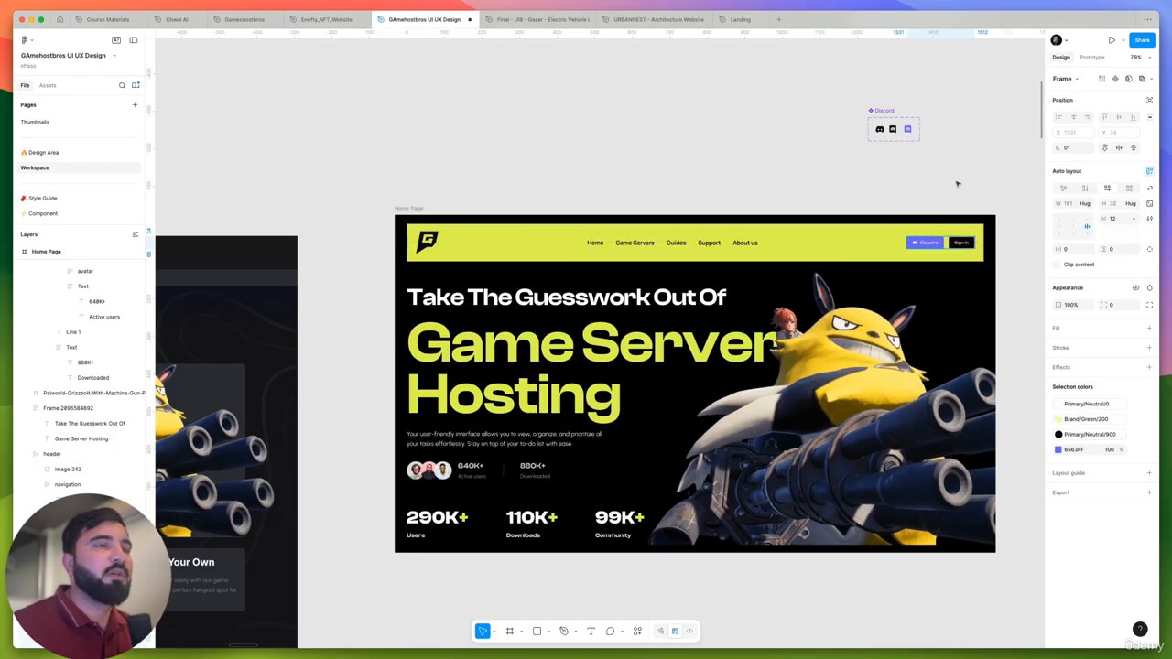
{"action": "left_click", "coordinate": [1087, 206]}
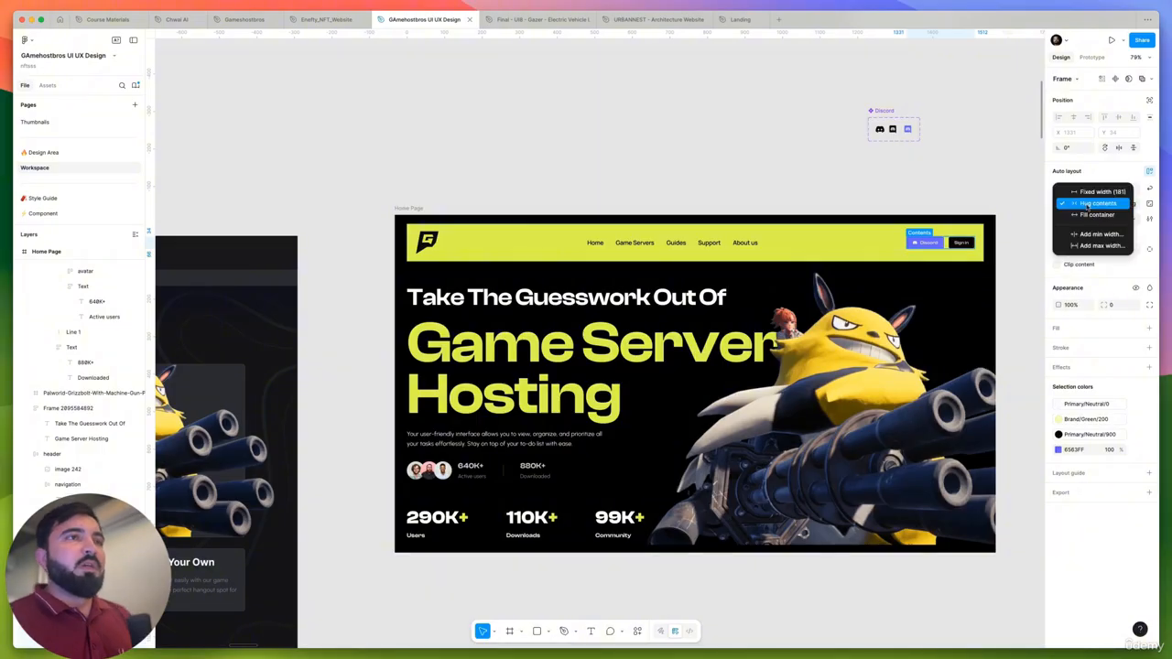
{"action": "left_click", "coordinate": [998, 183]}
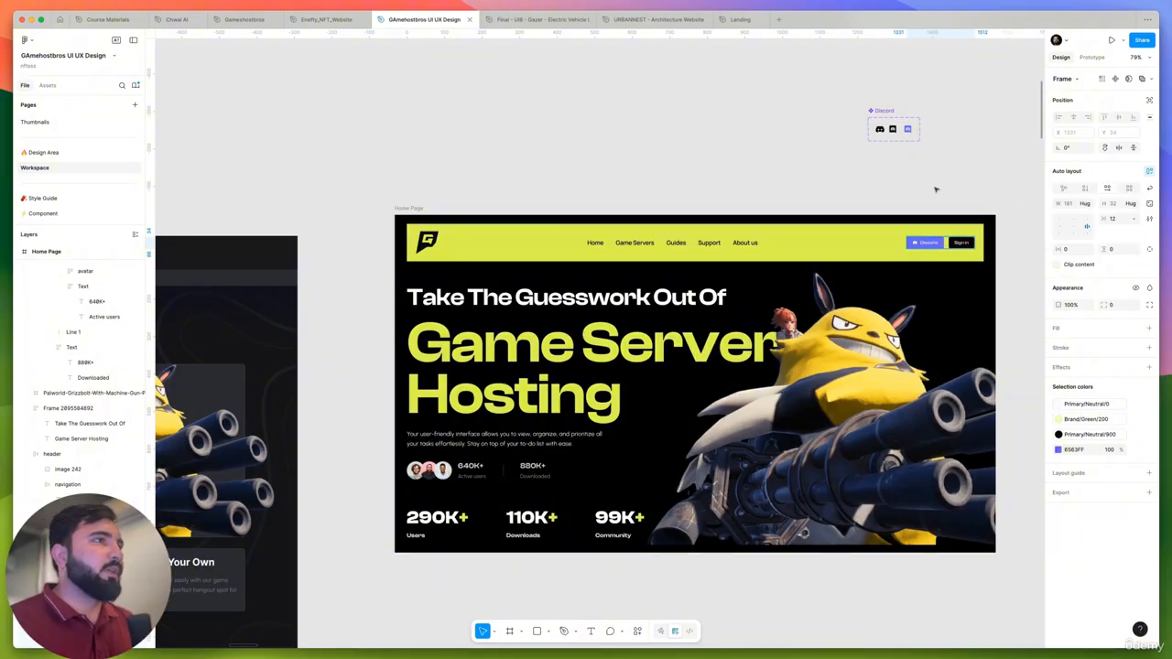
{"action": "left_click", "coordinate": [544, 176]}
- Duplicate the Home Page frame beside the original
{"action": "scroll", "coordinate": [646, 282], "scroll_direction": "down", "scroll_amount": 2}
{"action": "scroll", "coordinate": [498, 376], "scroll_direction": "down", "scroll_amount": 2}
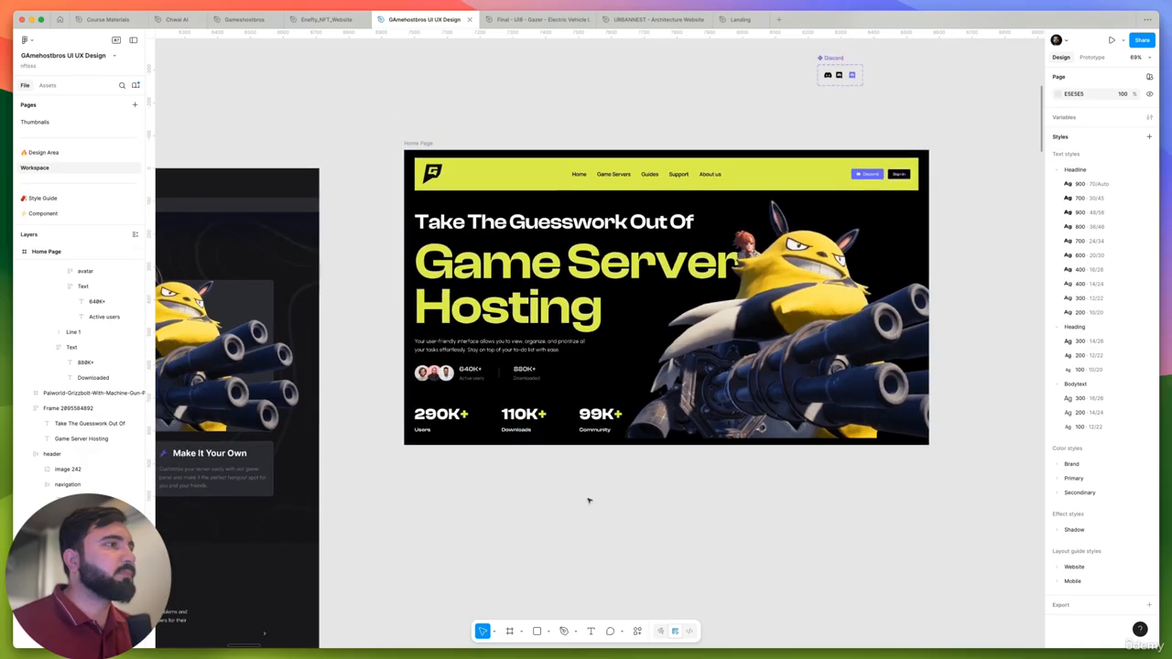
{"action": "scroll", "coordinate": [423, 342], "scroll_direction": "down", "scroll_amount": 5}
{"action": "left_click_drag", "start_coordinate": [426, 226], "coordinate": [786, 243]}
- Delete the avatar and active users row from the original Home Page, and the Users, Downloads and Community row from the duplicate
{"action": "scroll", "coordinate": [461, 376], "scroll_direction": "up", "scroll_amount": 5}
{"action": "left_click", "coordinate": [444, 332]}
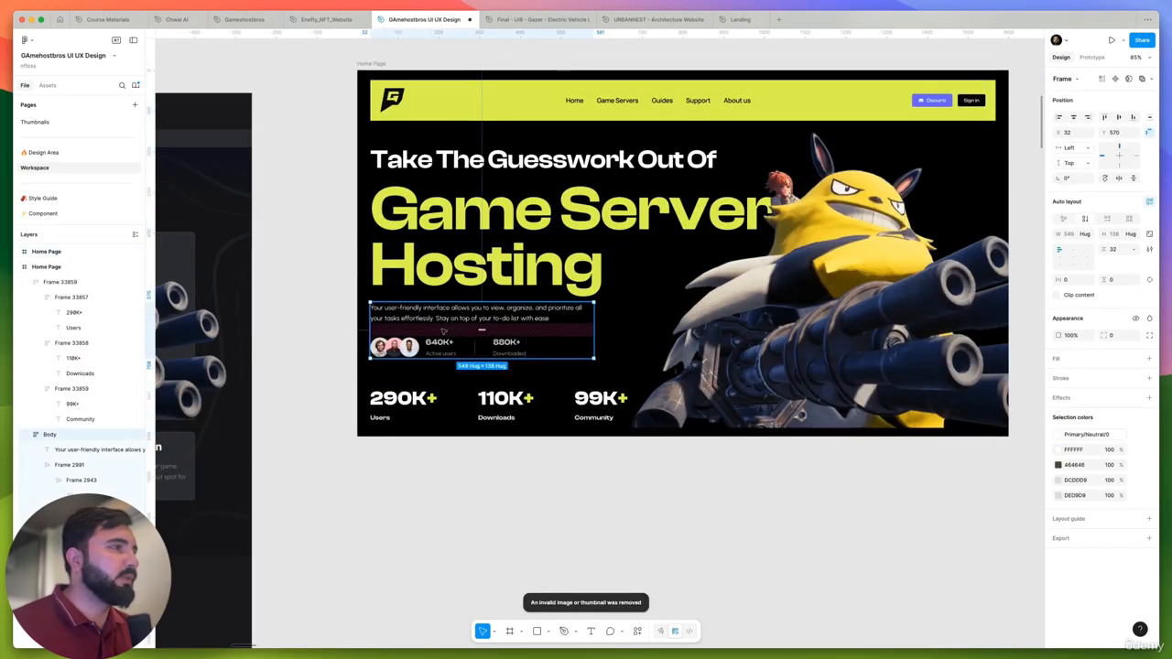
{"action": "left_click", "coordinate": [427, 344]}
{"action": "key", "text": "Delete"}
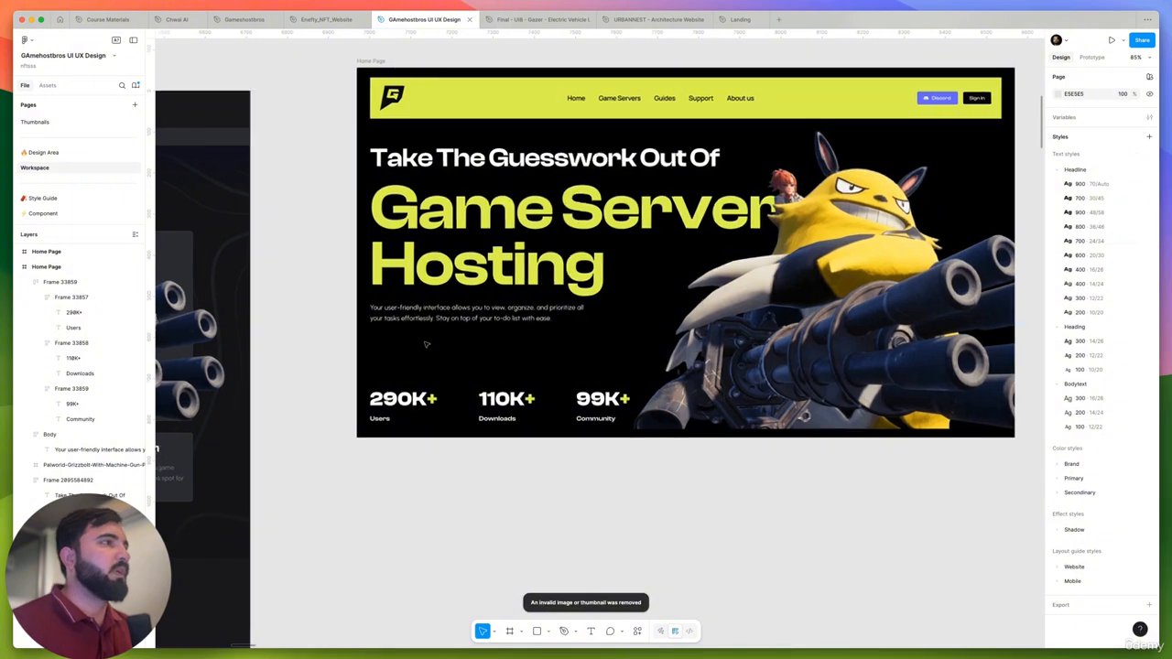
{"action": "scroll", "coordinate": [426, 344], "scroll_direction": "down", "scroll_amount": 3}
{"action": "scroll", "coordinate": [746, 385], "scroll_direction": "right", "scroll_amount": 3}
{"action": "left_click", "coordinate": [786, 388]}
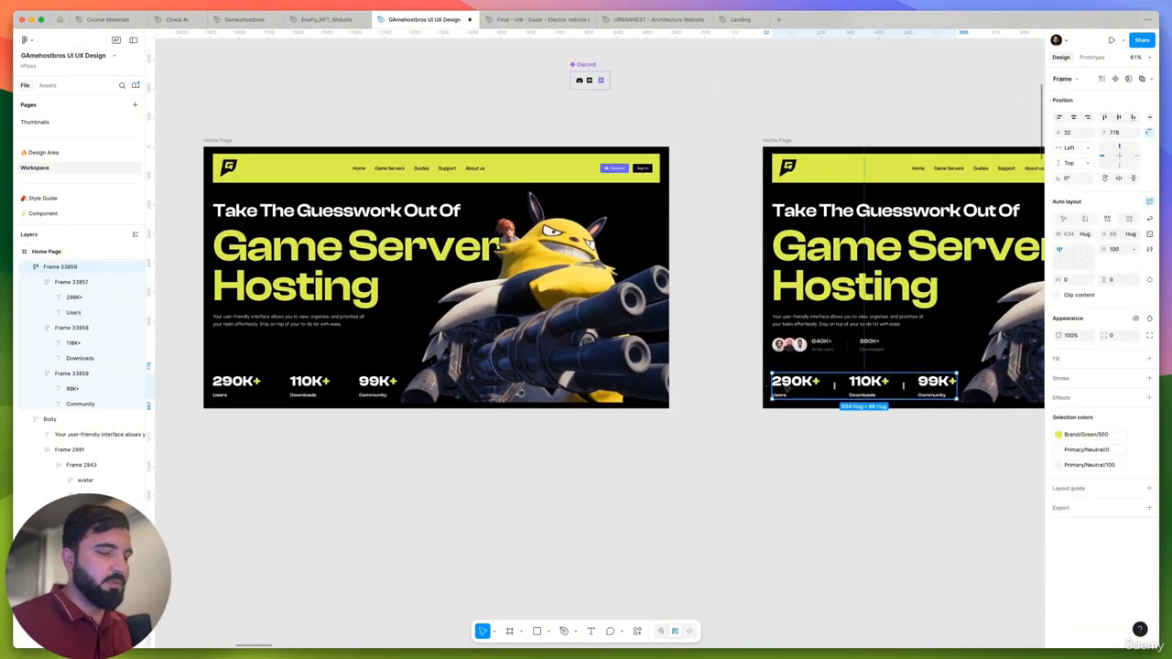
{"action": "key", "text": "Delete"}
- On the Component page, delete the overlapped label-only Pressed variant from the small primary buttons
{"action": "scroll", "coordinate": [550, 413], "scroll_direction": "left", "scroll_amount": 4}
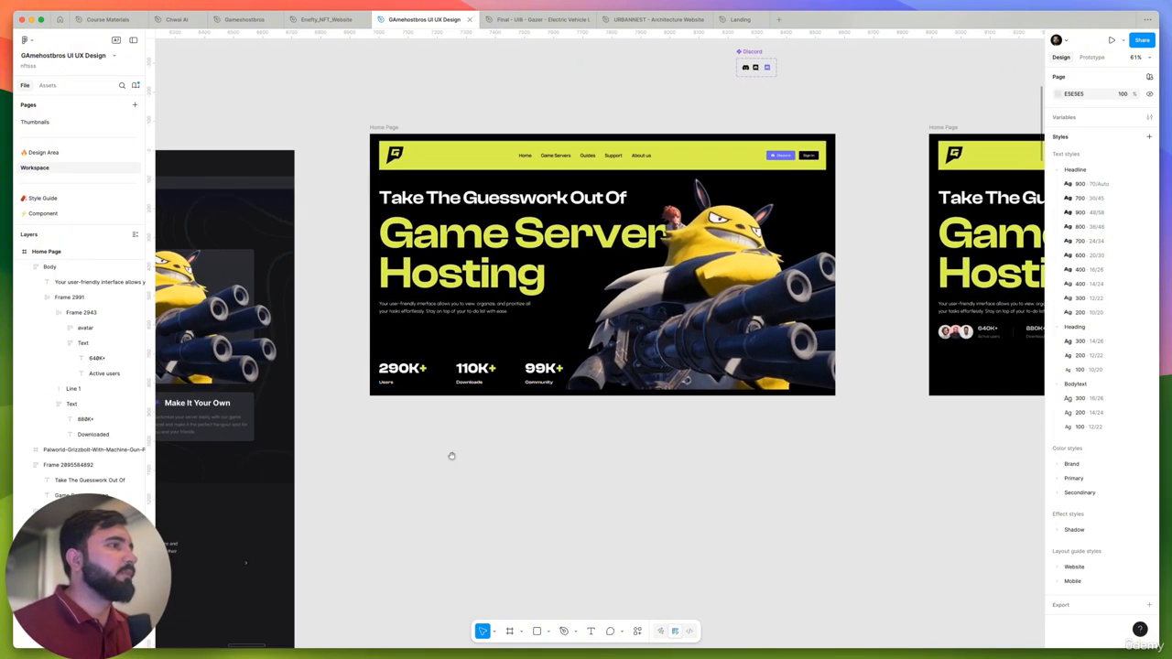
{"action": "scroll", "coordinate": [452, 455], "scroll_direction": "left", "scroll_amount": 3}
{"action": "left_click", "coordinate": [44, 198]}
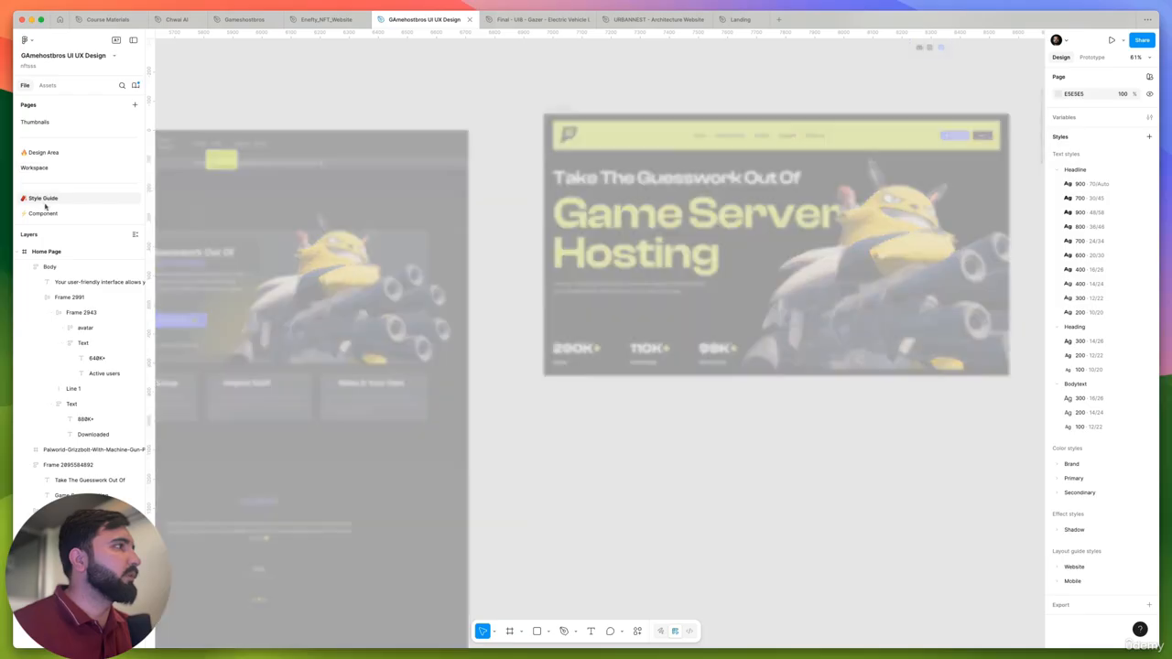
{"action": "left_click", "coordinate": [98, 216]}
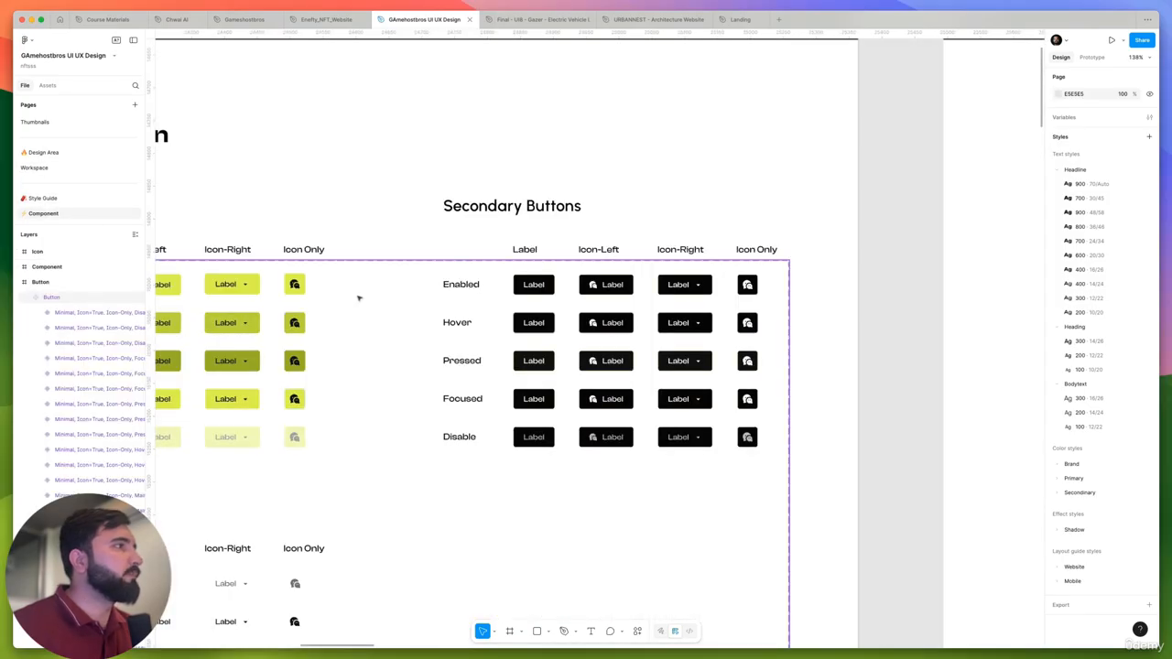
{"action": "scroll", "coordinate": [464, 306], "scroll_direction": "down", "scroll_amount": 2}
{"action": "scroll", "coordinate": [463, 304], "scroll_direction": "down", "scroll_amount": 5}
{"action": "scroll", "coordinate": [264, 235], "scroll_direction": "up", "scroll_amount": 6}
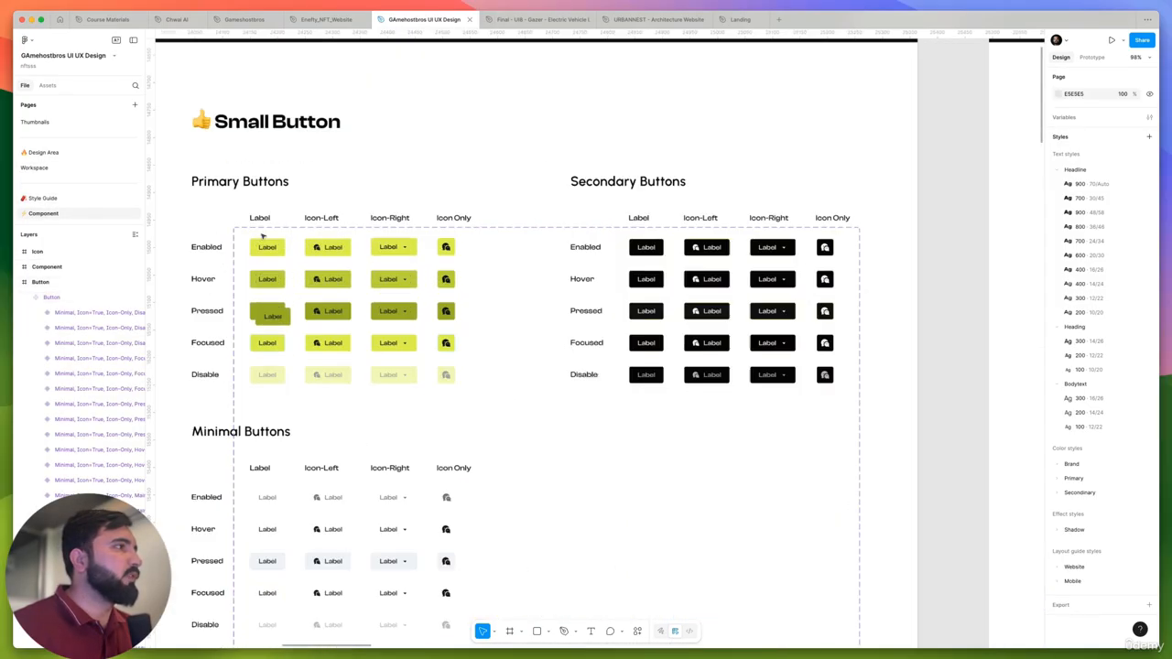
{"action": "left_click", "coordinate": [355, 252]}
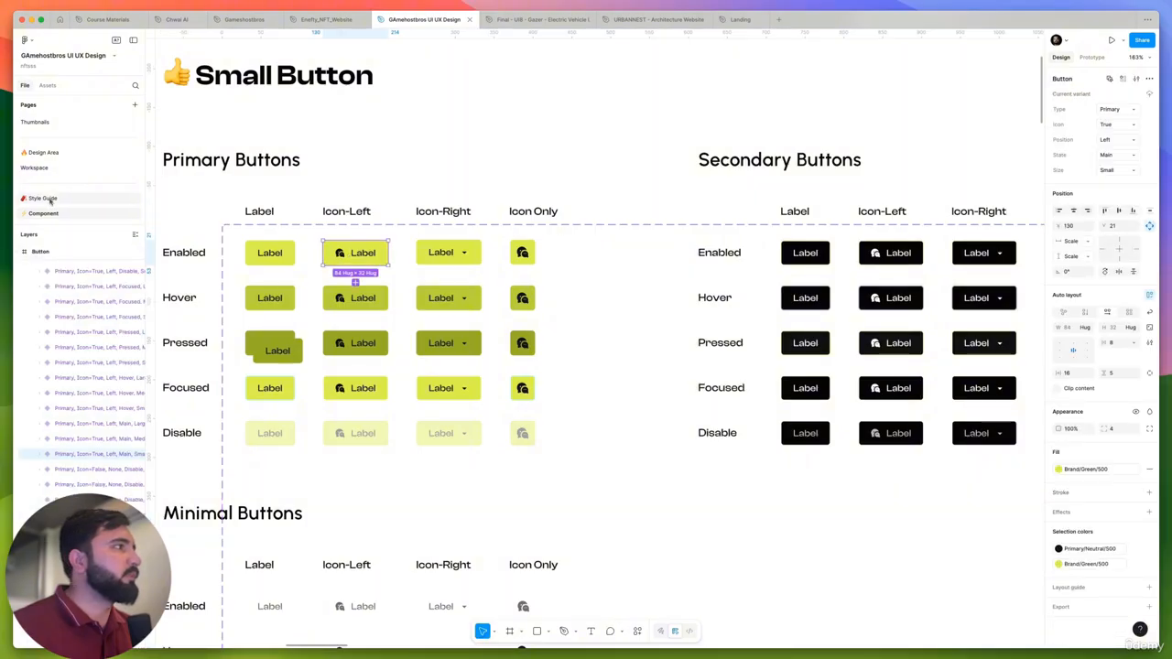
{"action": "left_click", "coordinate": [282, 338]}
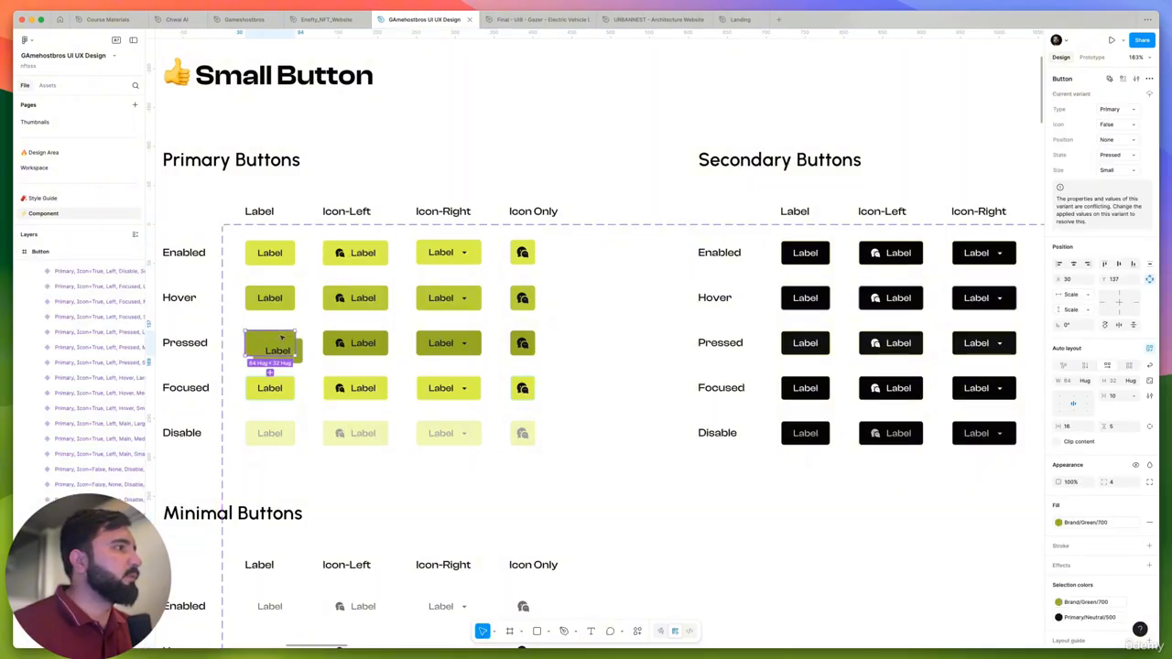
{"action": "key", "text": "Delete"}
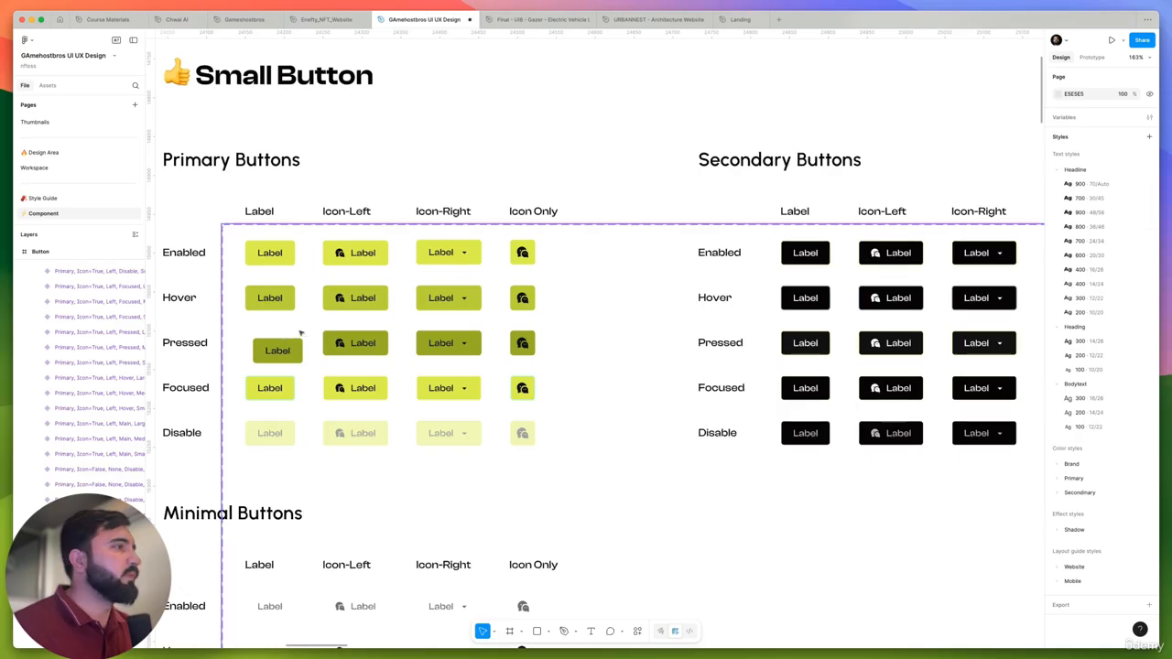
- Copy the enabled Icon-Left small primary button and paste it into the original Home Page on the Workspace page
{"action": "left_click", "coordinate": [364, 297]}
{"action": "left_click", "coordinate": [364, 298]}
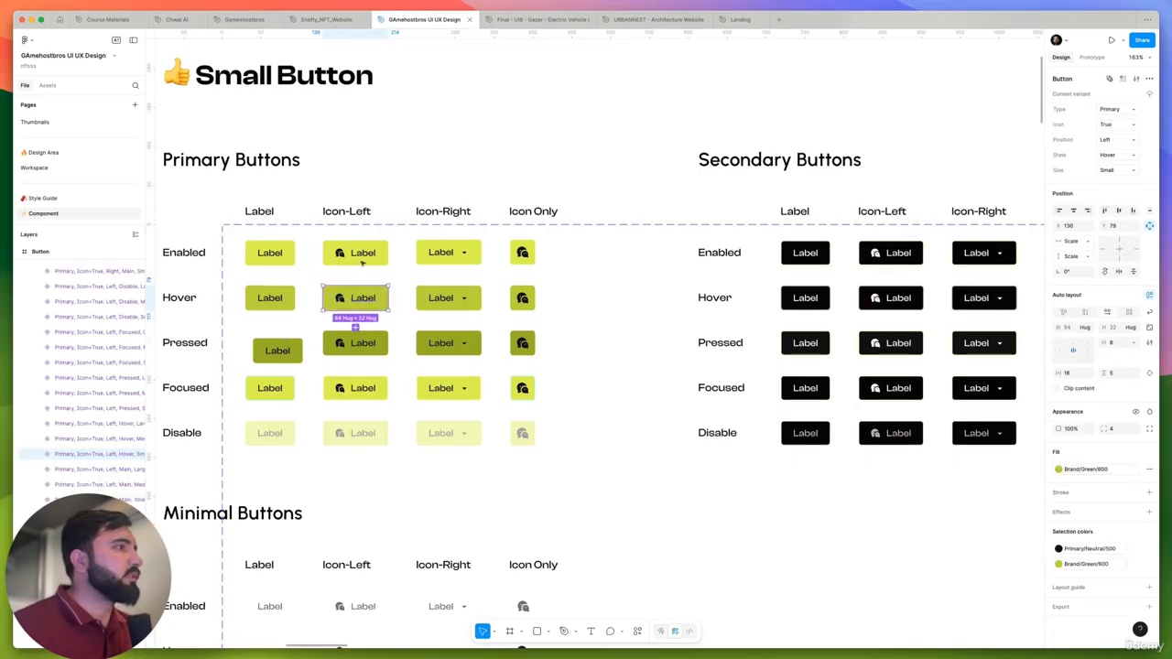
{"action": "left_click", "coordinate": [363, 253]}
{"action": "left_click", "coordinate": [43, 168]}
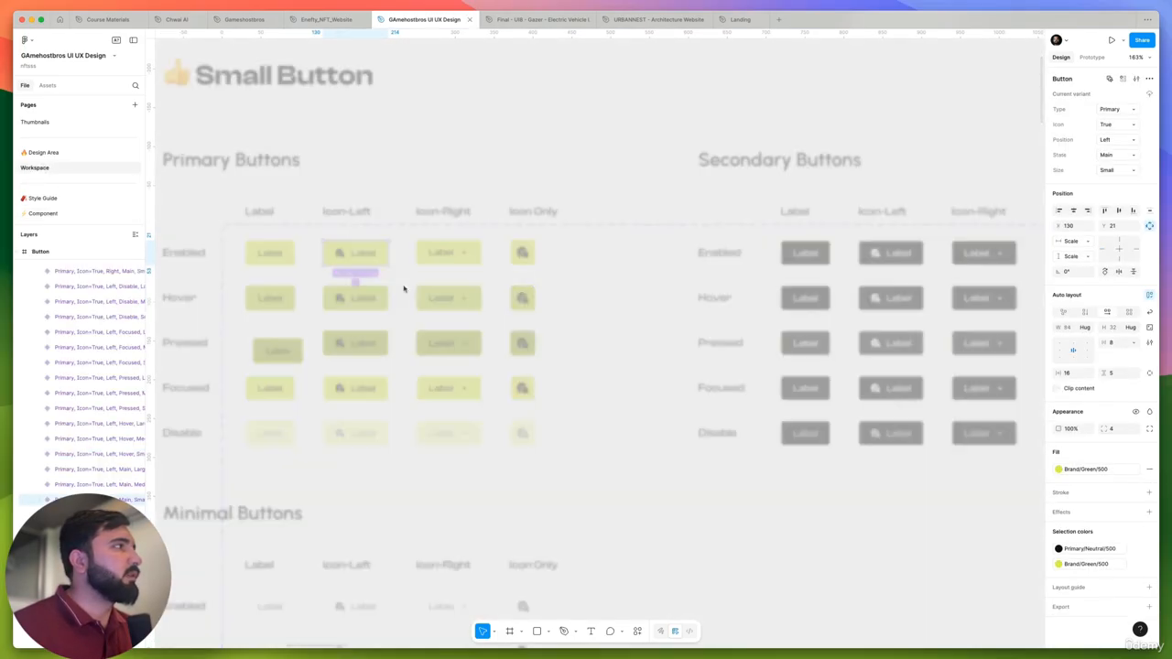
{"action": "scroll", "coordinate": [598, 329], "scroll_direction": "up", "scroll_amount": 5}
{"action": "left_click", "coordinate": [599, 310]}
{"action": "key", "text": "super+v"}
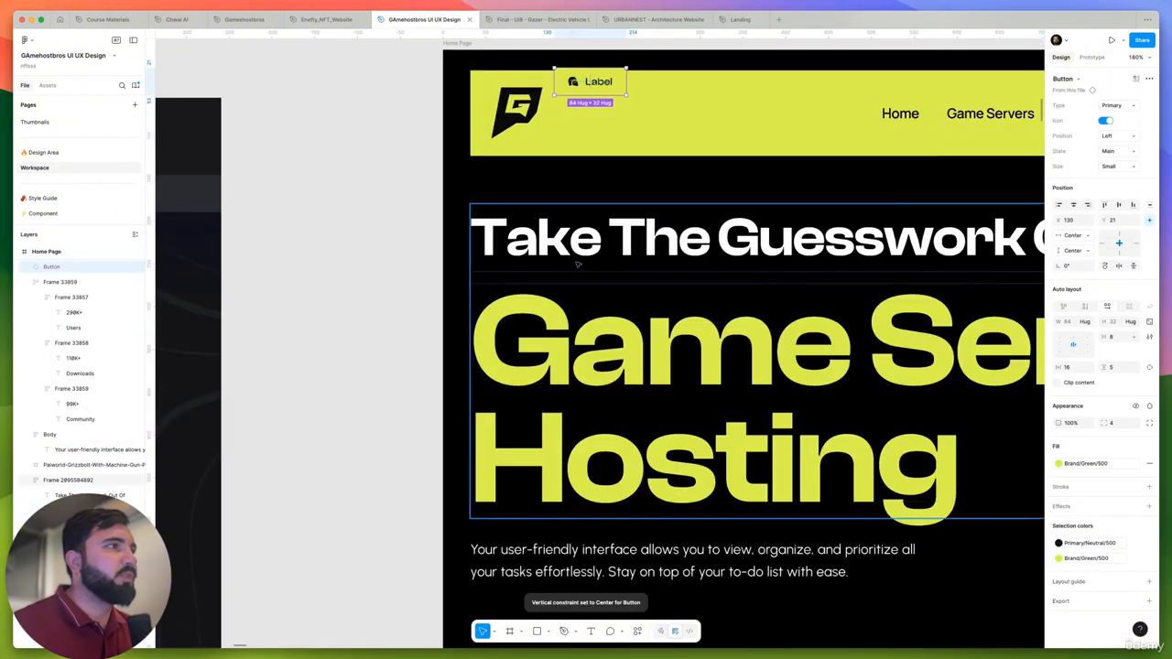
- Place the pasted button under the hero description at X 32, Y 653, and set its size to Large
{"action": "scroll", "coordinate": [523, 183], "scroll_direction": "down", "scroll_amount": 3}
{"action": "left_click_drag", "start_coordinate": [558, 131], "coordinate": [512, 439]}
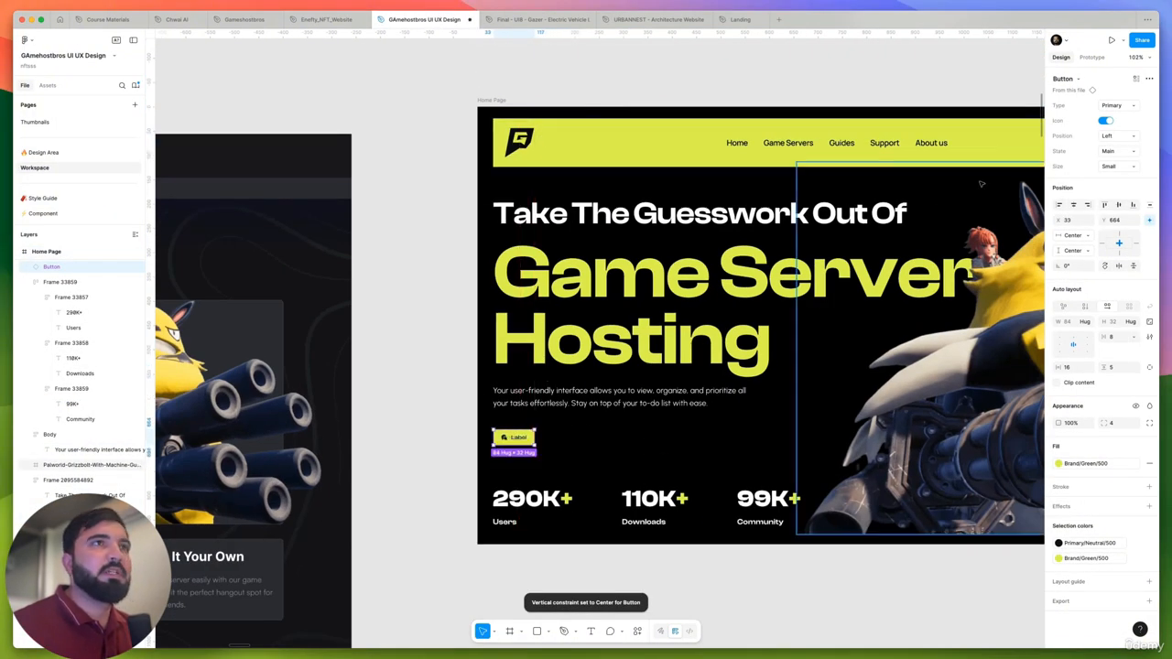
{"action": "left_click", "coordinate": [1121, 166]}
{"action": "left_click", "coordinate": [1107, 154]}
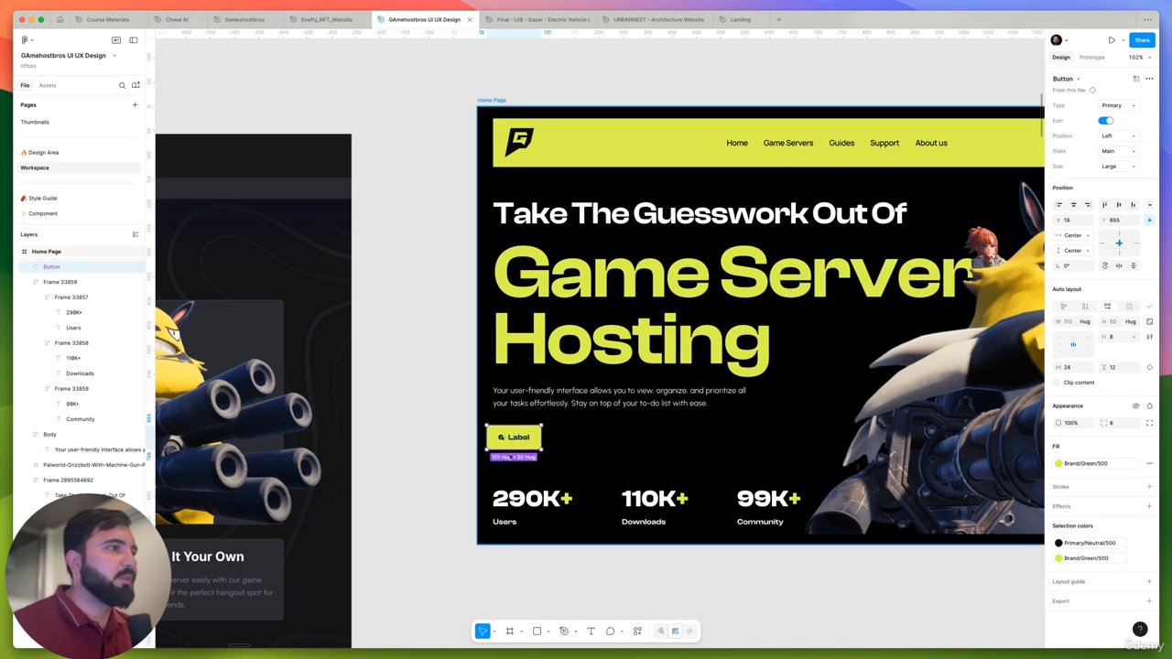
{"action": "scroll", "coordinate": [490, 448], "scroll_direction": "up", "scroll_amount": 5}
{"action": "left_click_drag", "start_coordinate": [542, 417], "coordinate": [540, 414]}
{"action": "scroll", "coordinate": [559, 415], "scroll_direction": "down", "scroll_amount": 5}
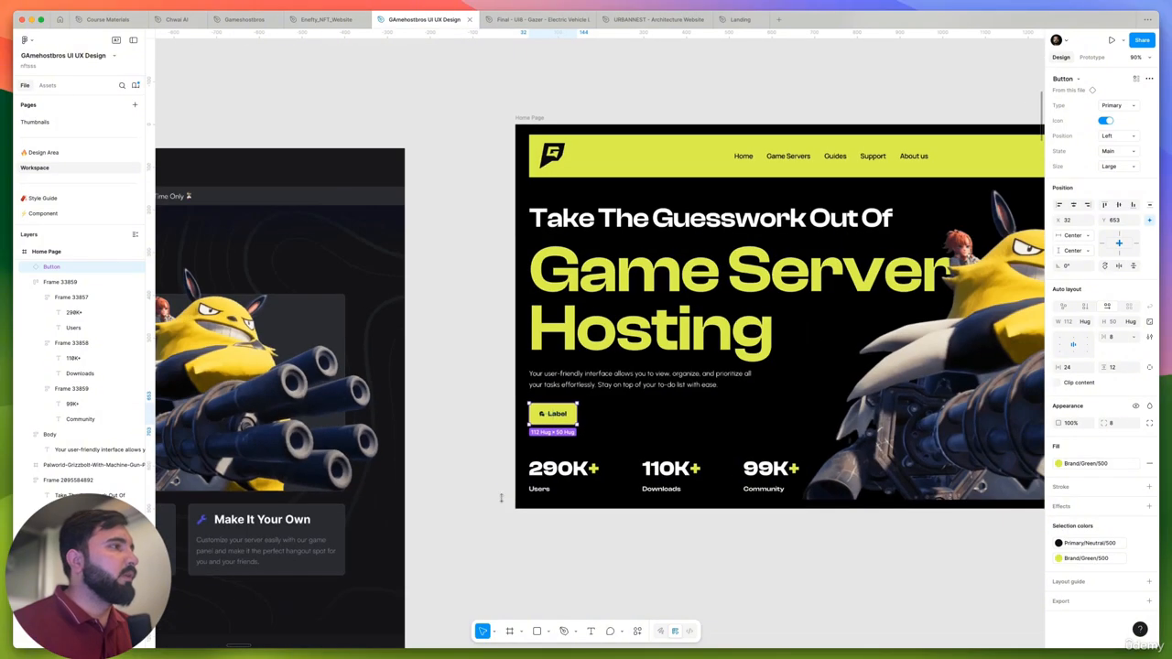
- Replace the button's label with the "START YOUR SERVER NOW!" text copied from the old site design
{"action": "left_click_drag", "start_coordinate": [601, 563], "coordinate": [988, 480]}
{"action": "left_click", "coordinate": [353, 341]}
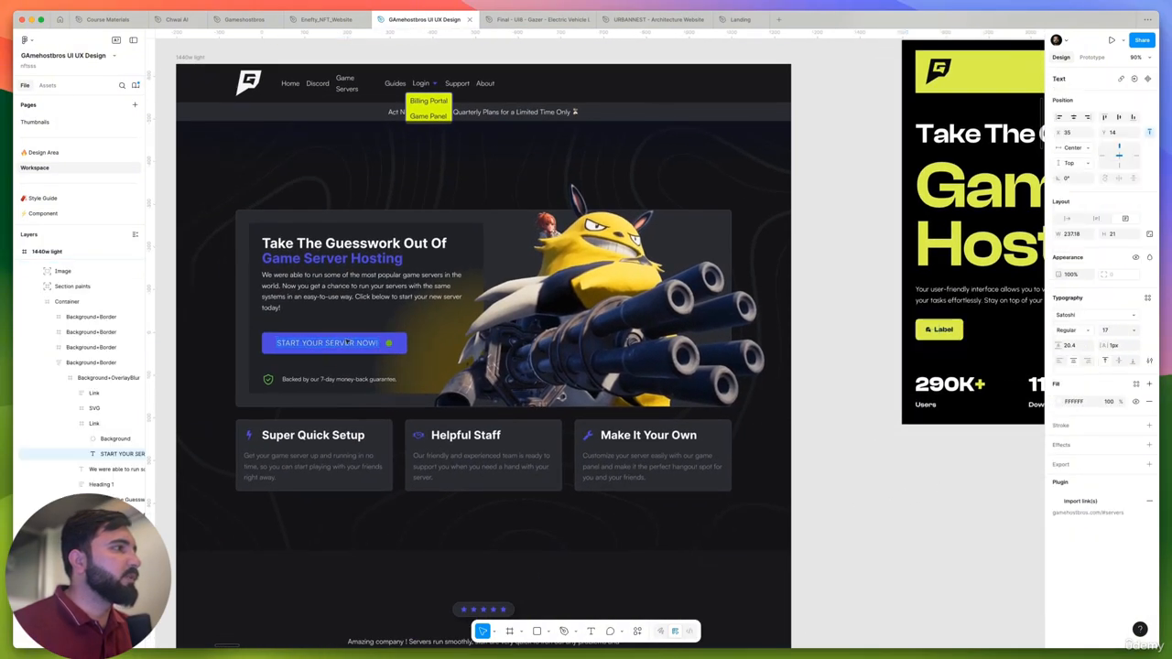
{"action": "right_click", "coordinate": [349, 340]}
{"action": "left_click", "coordinate": [454, 383]}
{"action": "left_click_drag", "start_coordinate": [917, 414], "coordinate": [659, 427]}
{"action": "scroll", "coordinate": [692, 341], "scroll_direction": "up", "scroll_amount": 5}
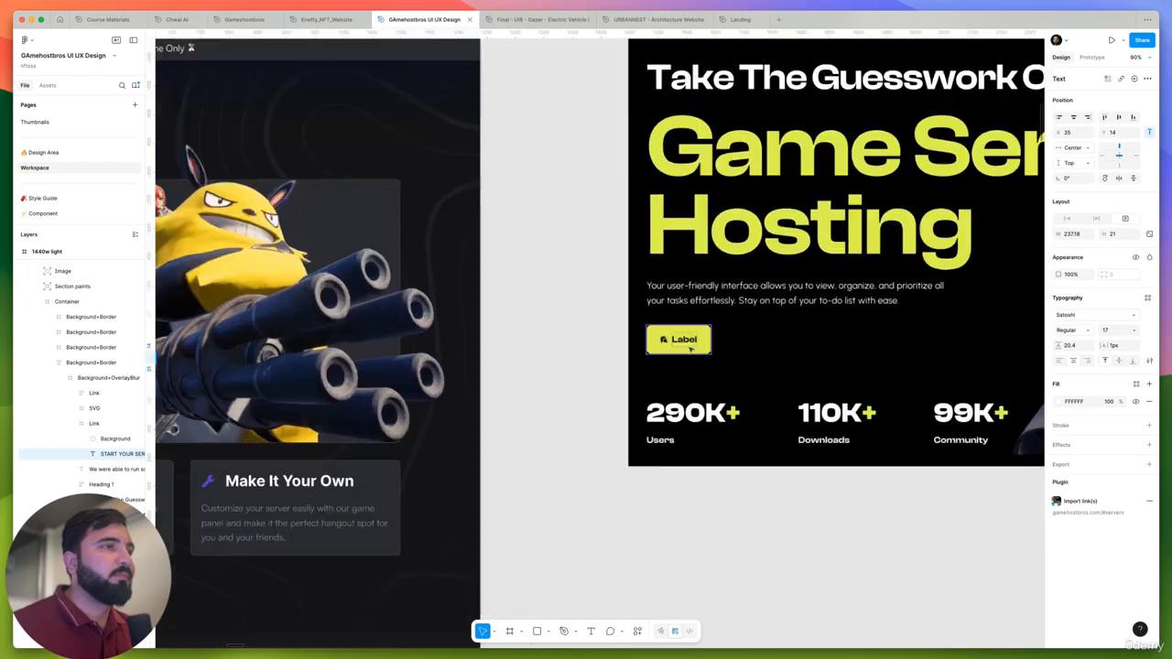
{"action": "left_click", "coordinate": [685, 333], "text": "super"}
{"action": "double_click", "coordinate": [685, 331]}
{"action": "type", "text": "START YOUR SERVER NOW!"}
{"action": "key", "text": "Escape"}
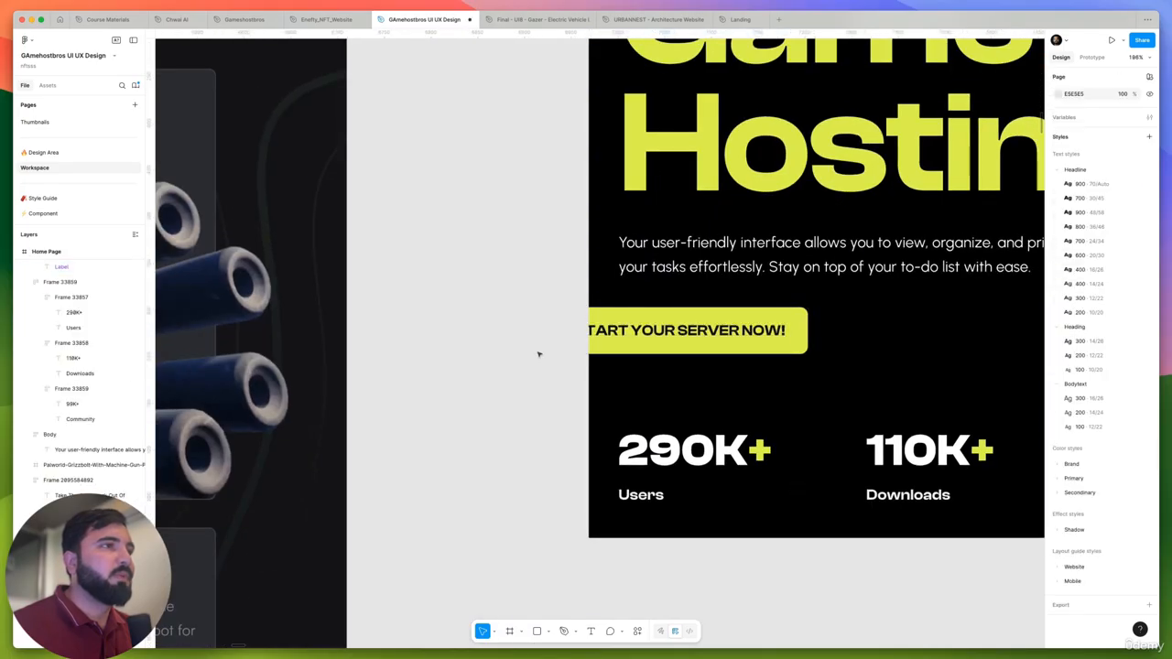
- Move the relabelled hero button to X 32 so it lines up with the start of the description
{"action": "key", "text": "shift+0"}
{"action": "scroll", "coordinate": [649, 331], "scroll_direction": "up", "scroll_amount": 5}
{"action": "left_click_drag", "start_coordinate": [625, 333], "coordinate": [719, 333]}
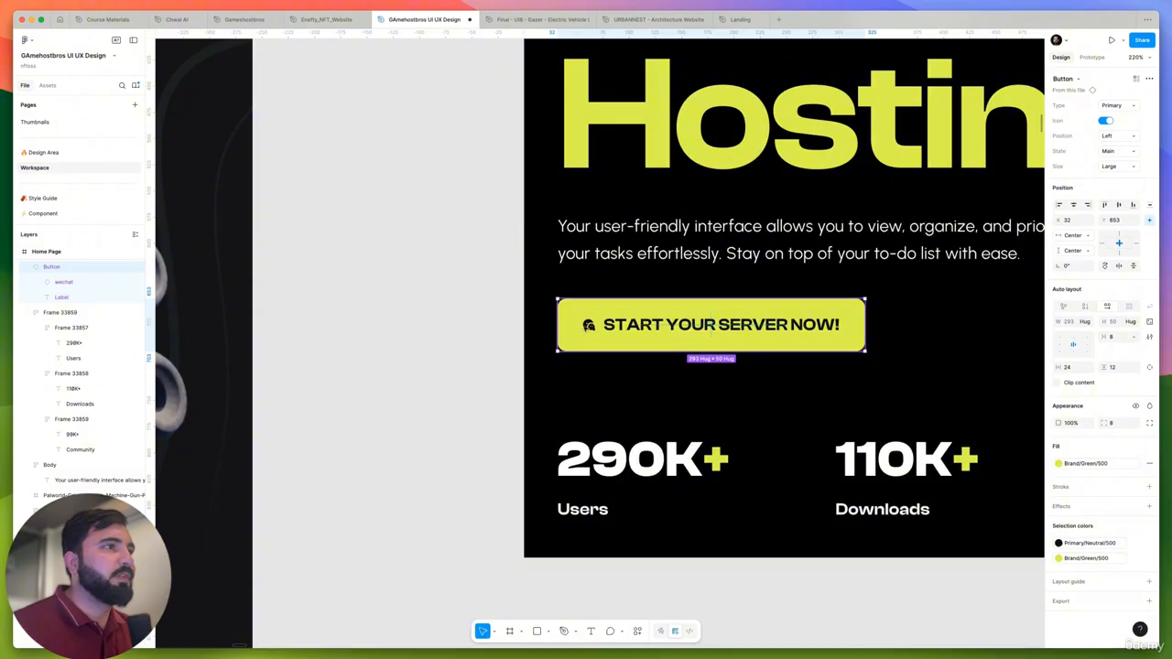
- Try swapping the hero button's wechat icon for the devices icon, searching the file's components for "server" and "services"
{"action": "double_click", "coordinate": [589, 326]}
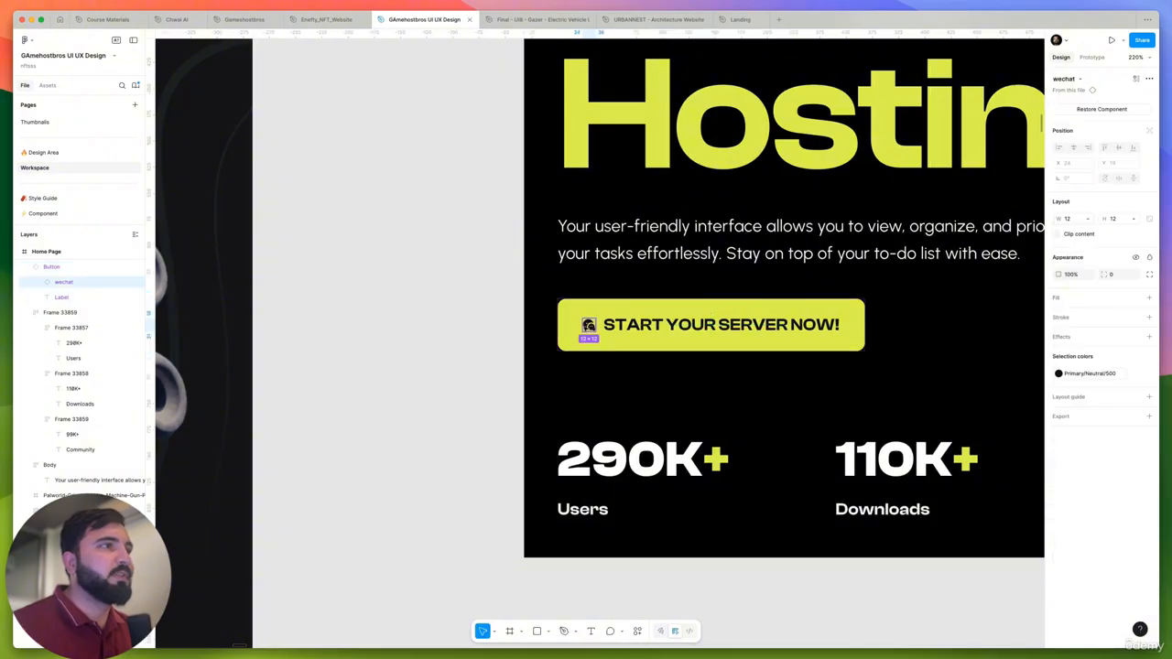
{"action": "left_click", "coordinate": [1067, 80]}
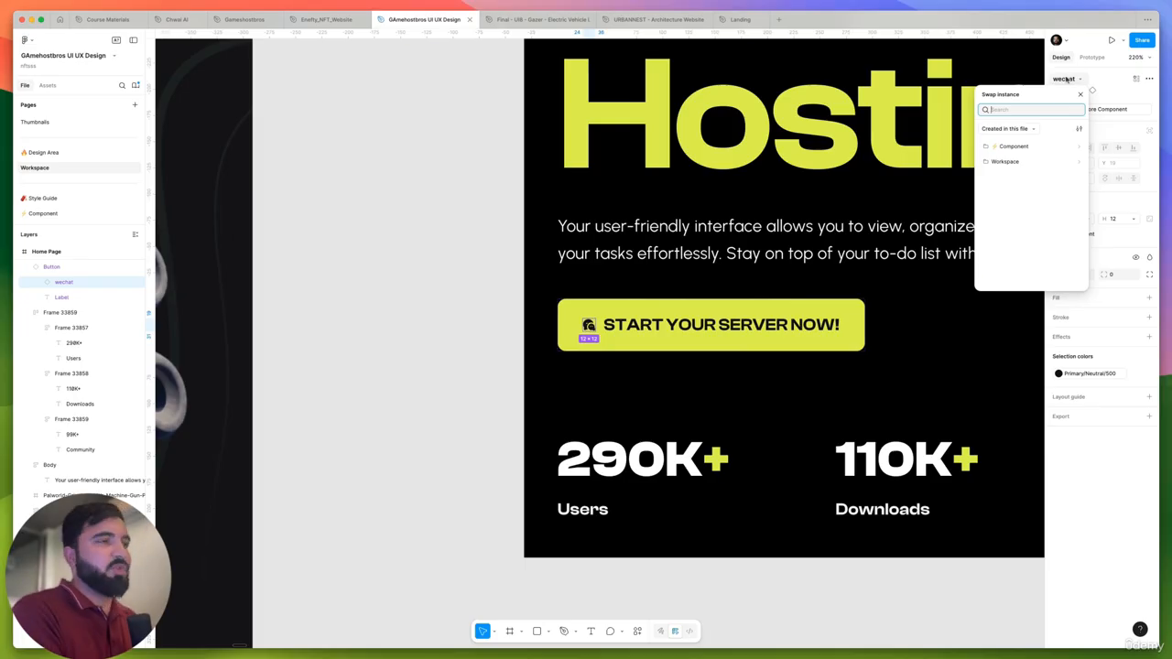
{"action": "type", "text": "servic"}
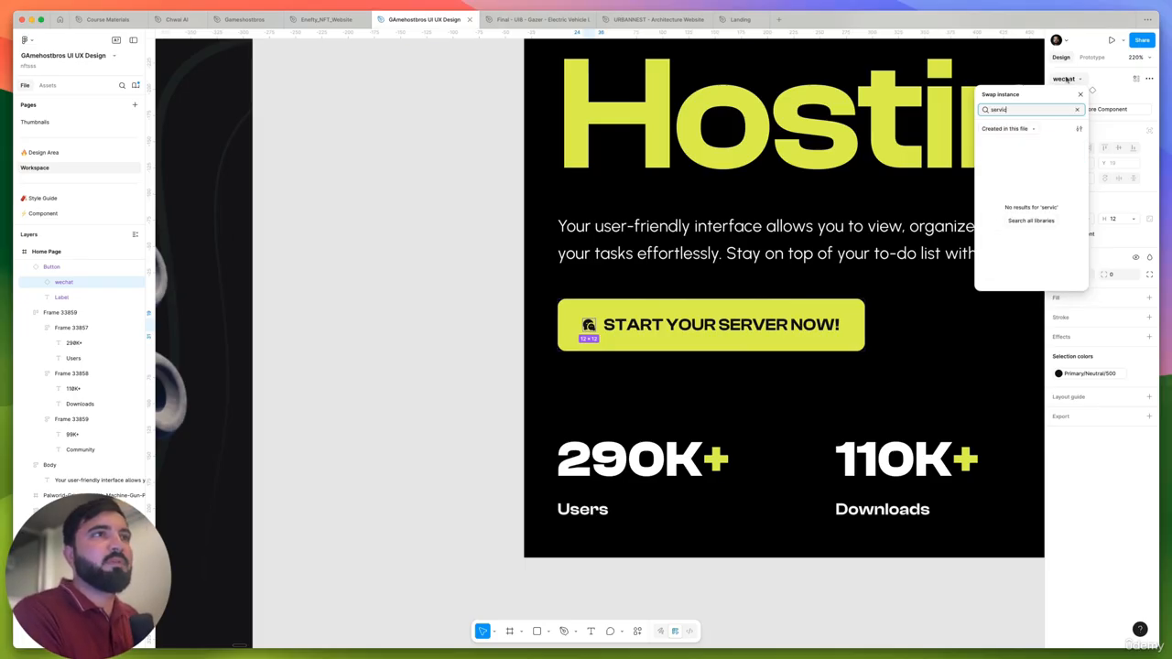
{"action": "key", "text": "BackSpace"}
{"action": "key", "text": "BackSpace"}
{"action": "type", "text": "er"}
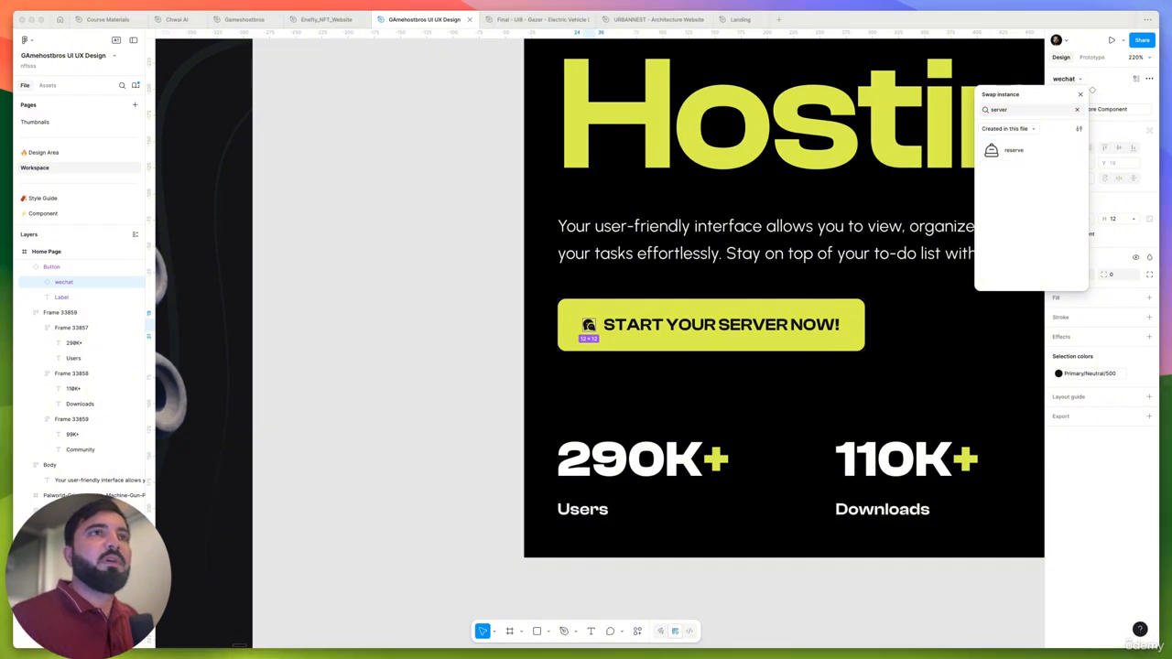
{"action": "left_click", "coordinate": [1011, 111]}
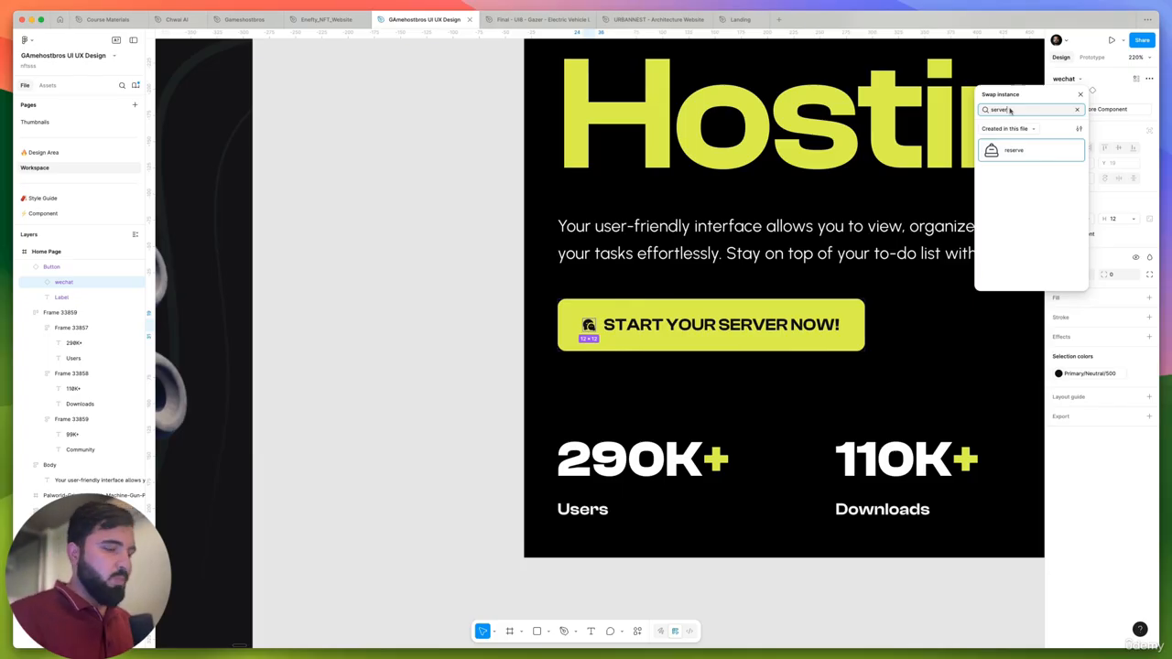
{"action": "key", "text": "BackSpace"}
{"action": "key", "text": "BackSpace"}
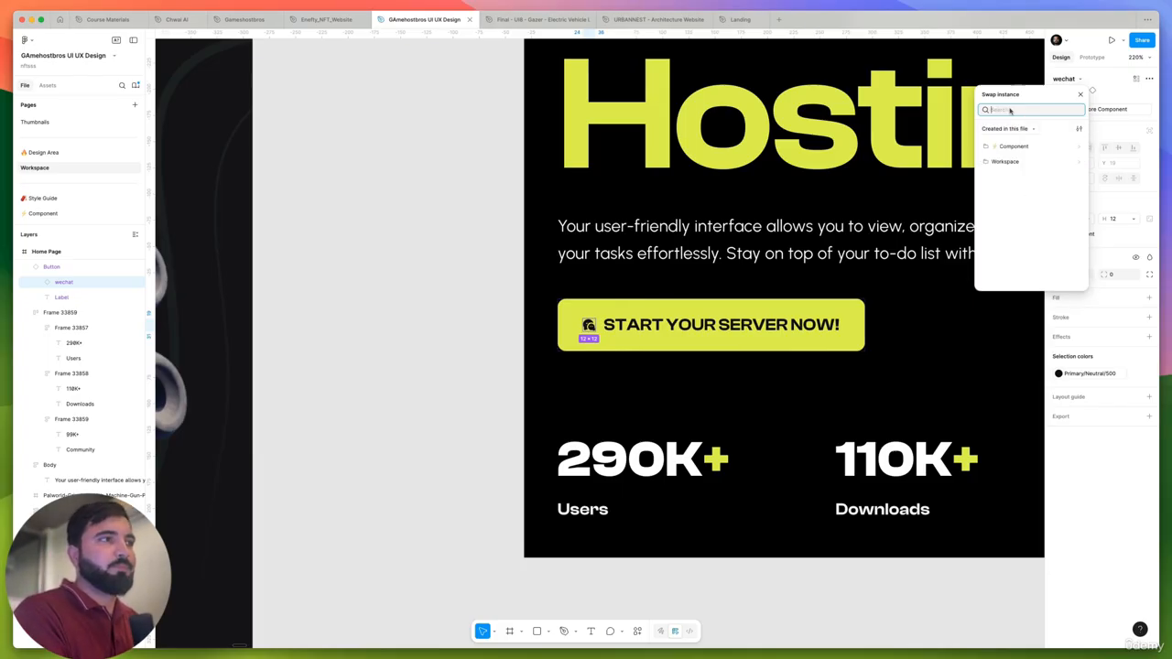
{"action": "type", "text": "services"}
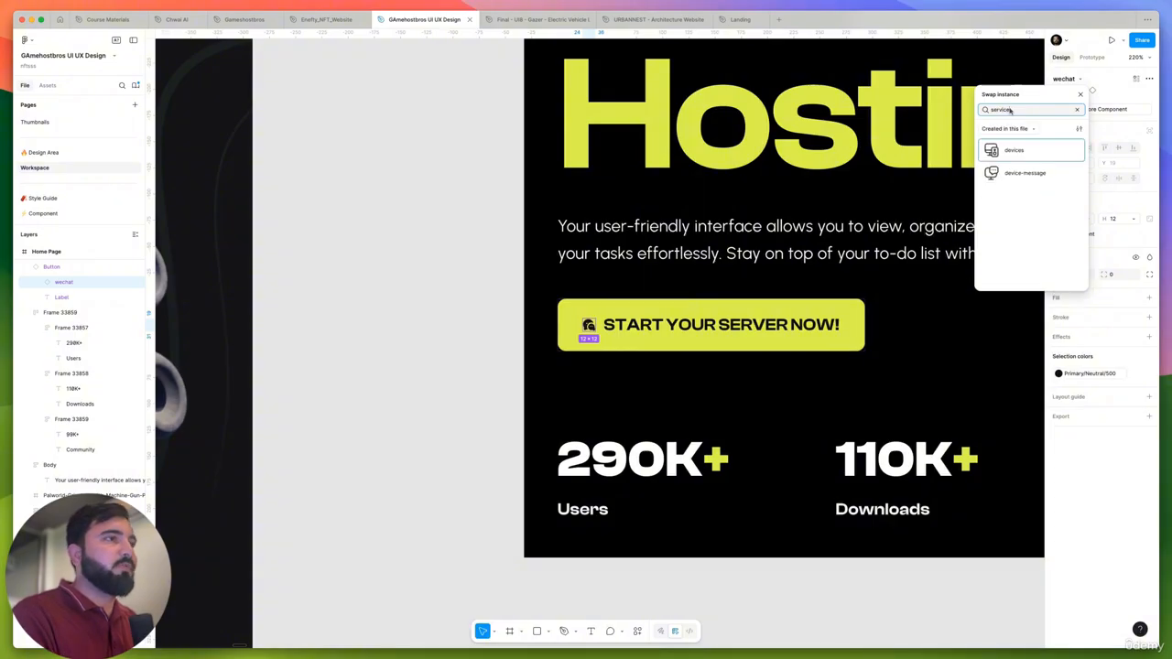
{"action": "key", "text": "Return"}
{"action": "scroll", "coordinate": [677, 365], "scroll_direction": "up", "scroll_amount": 1}
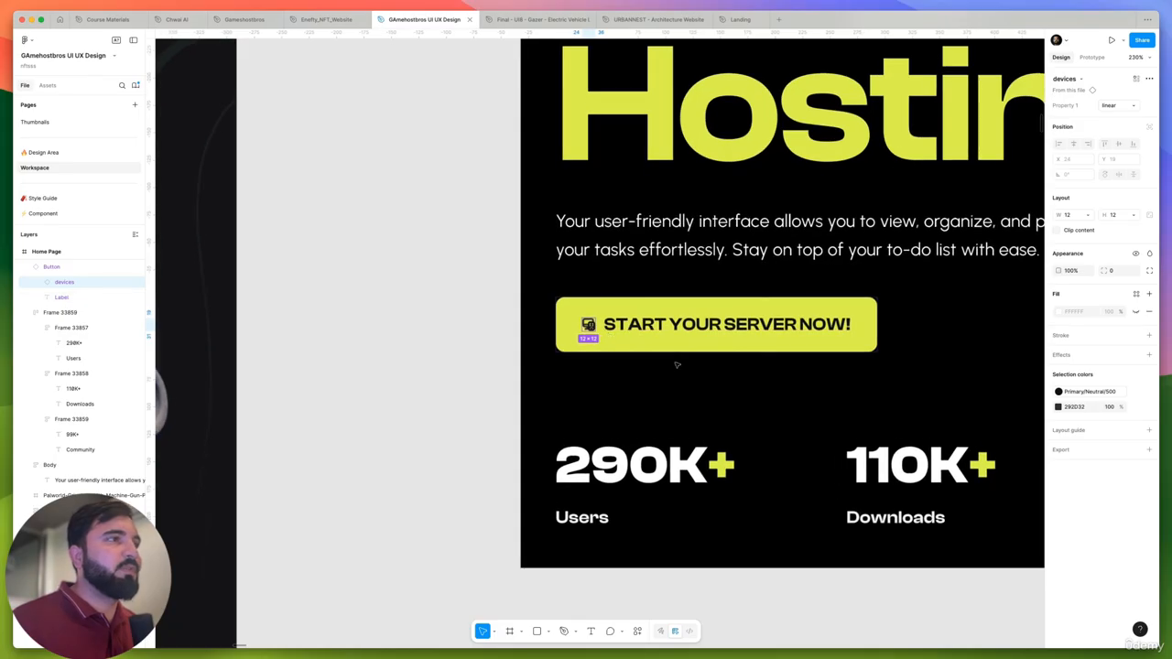
- Turn off the hero button's icon and shift the button to X 32
{"action": "left_click", "coordinate": [710, 332]}
{"action": "left_click", "coordinate": [1107, 121]}
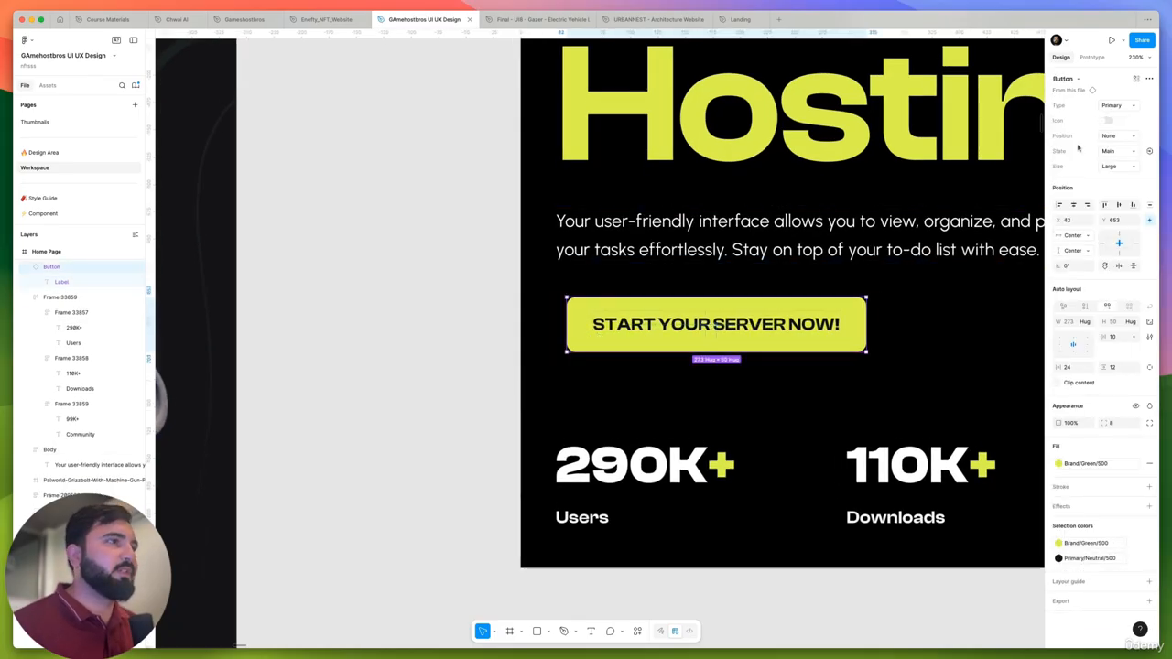
{"action": "key", "text": "shift+Left"}
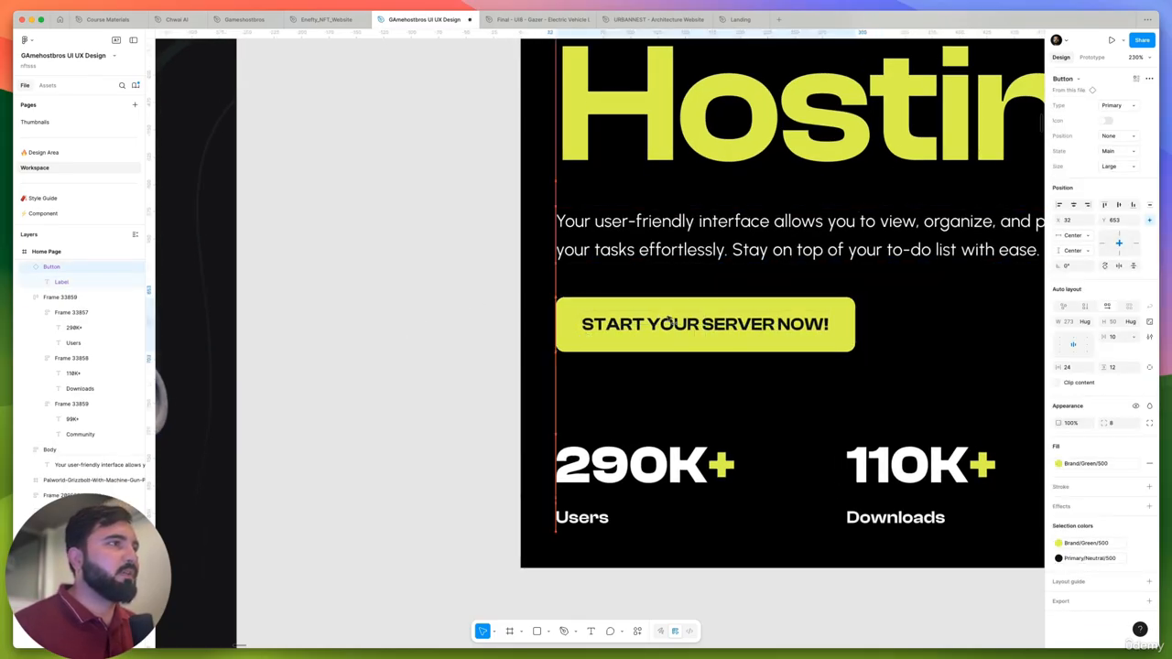
- Review the two Home Page hero variants against the old site design and the reference layouts on the canvas
{"action": "scroll", "coordinate": [396, 314], "scroll_direction": "down", "scroll_amount": 5}
{"action": "scroll", "coordinate": [586, 403], "scroll_direction": "down", "scroll_amount": 4}
{"action": "left_click", "coordinate": [620, 436]}
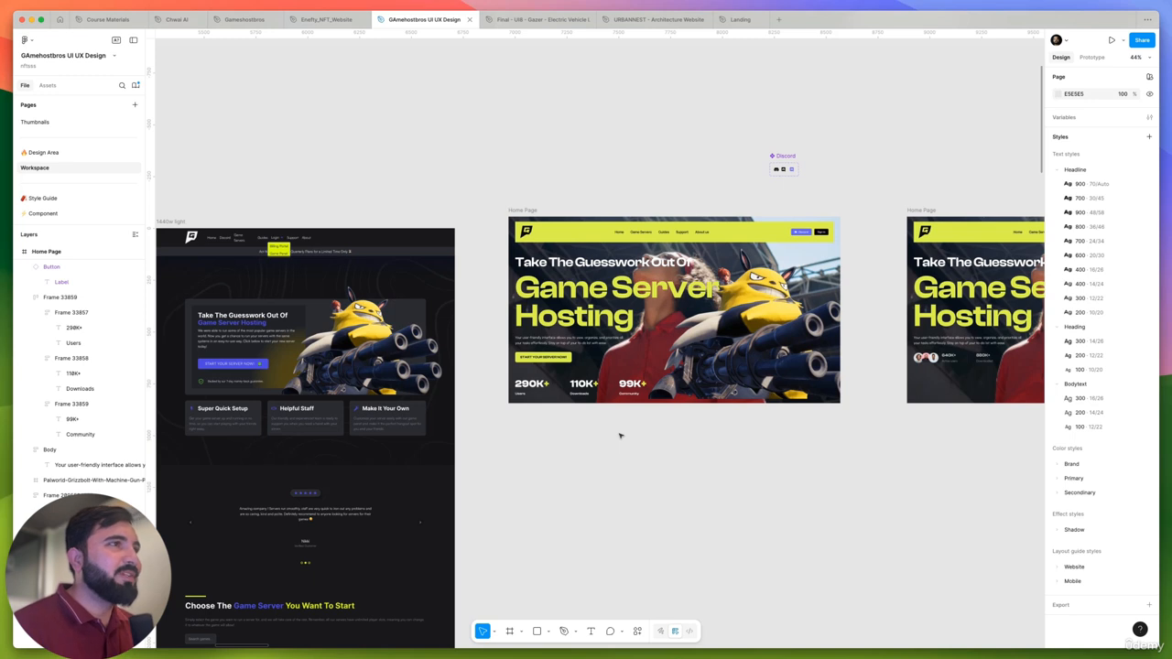
{"action": "scroll", "coordinate": [609, 384], "scroll_direction": "down", "scroll_amount": 2}
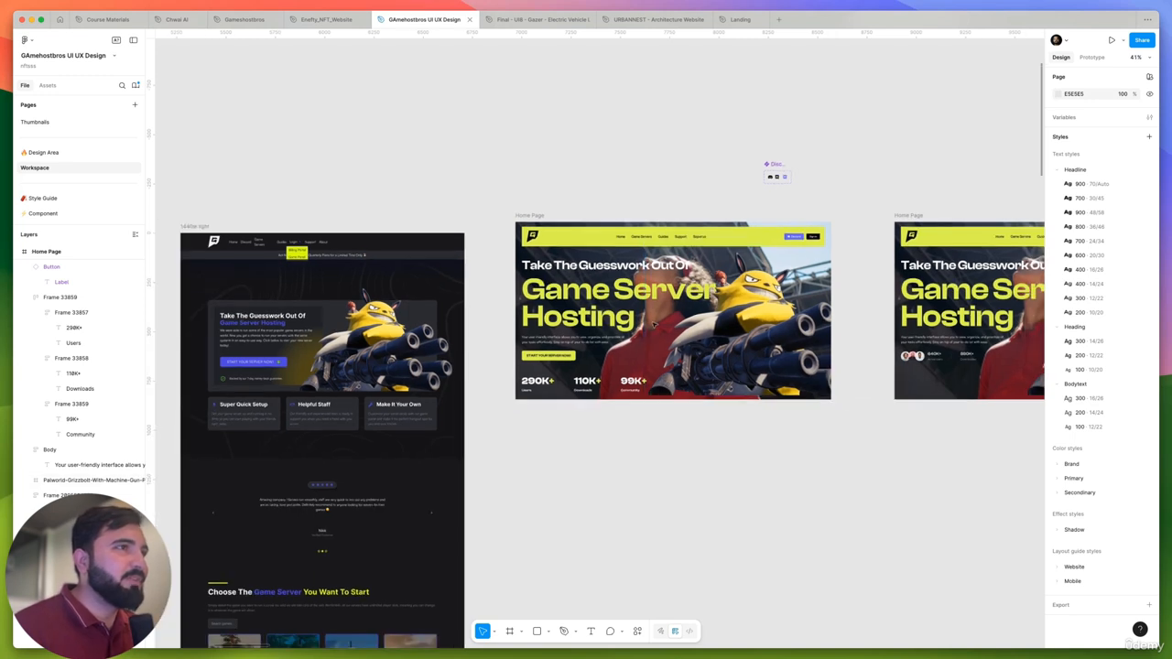
{"action": "left_click", "coordinate": [601, 357]}
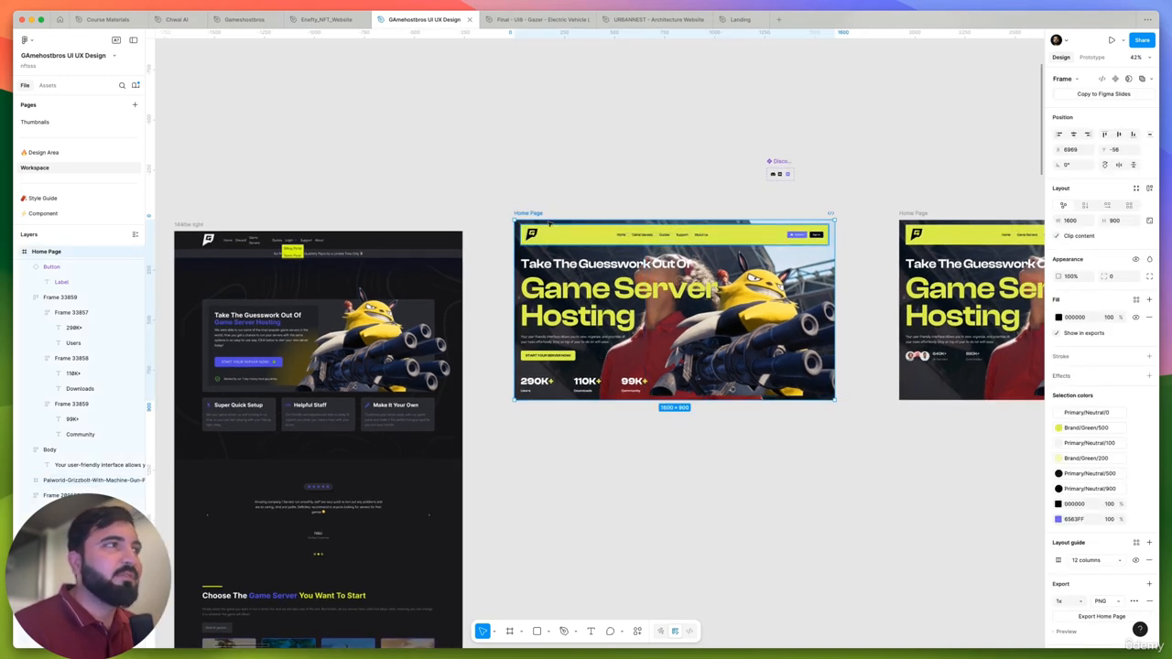
{"action": "scroll", "coordinate": [529, 289], "scroll_direction": "down", "scroll_amount": 10}
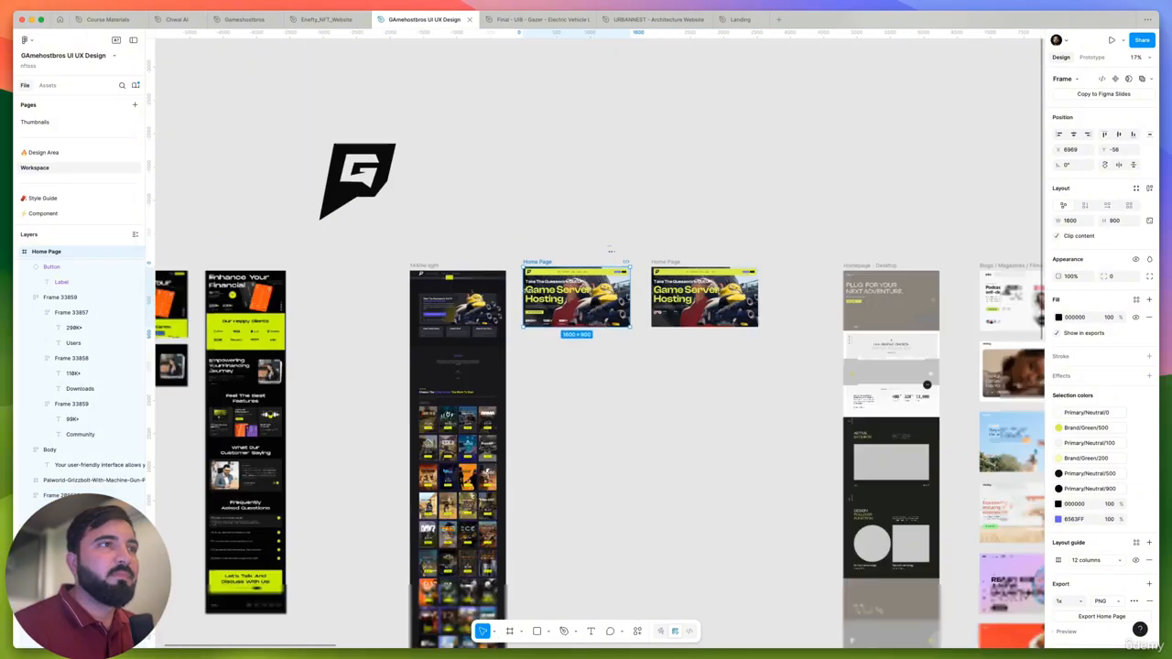
{"action": "left_click_drag", "start_coordinate": [649, 217], "coordinate": [997, 547]}
{"action": "scroll", "coordinate": [998, 311], "scroll_direction": "up", "scroll_amount": 6}
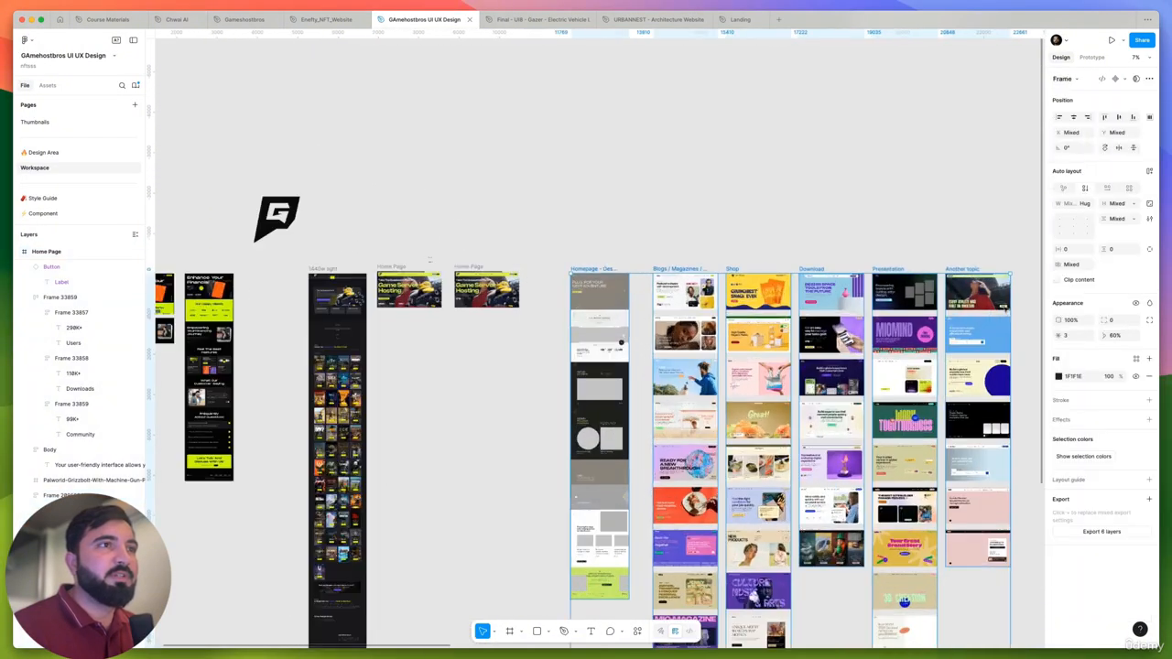
{"action": "scroll", "coordinate": [943, 275], "scroll_direction": "down", "scroll_amount": 4}
{"action": "left_click", "coordinate": [301, 336]}
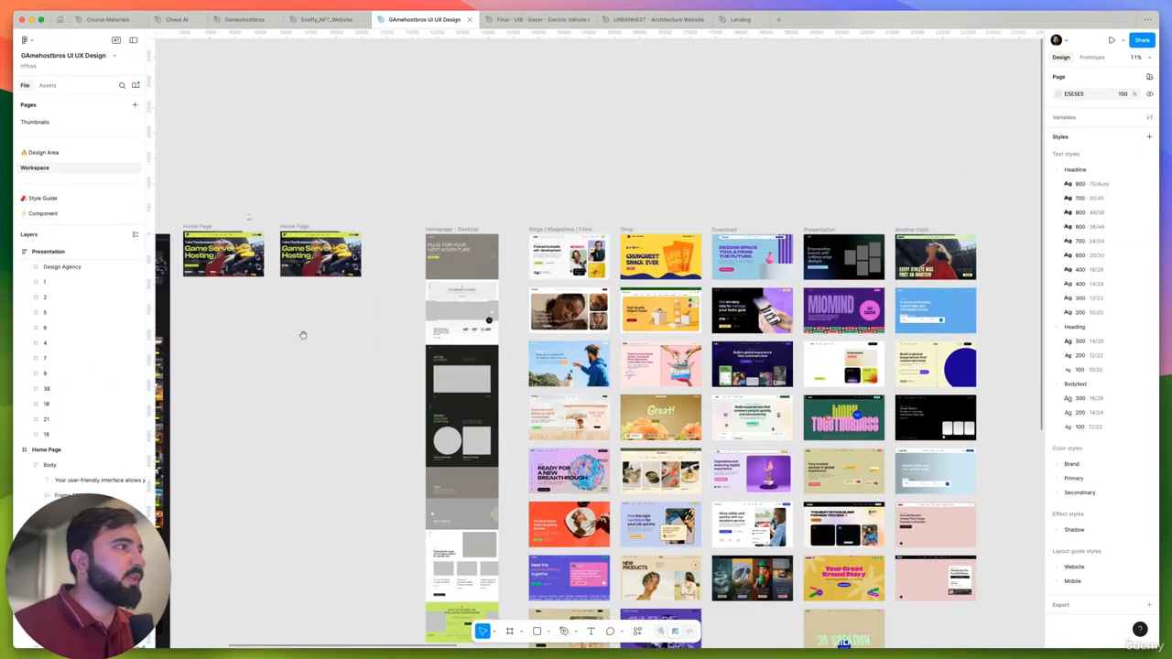
{"action": "left_click_drag", "start_coordinate": [301, 335], "coordinate": [550, 387]}
{"action": "scroll", "coordinate": [507, 313], "scroll_direction": "up", "scroll_amount": 5}
{"action": "scroll", "coordinate": [463, 294], "scroll_direction": "up", "scroll_amount": 3}
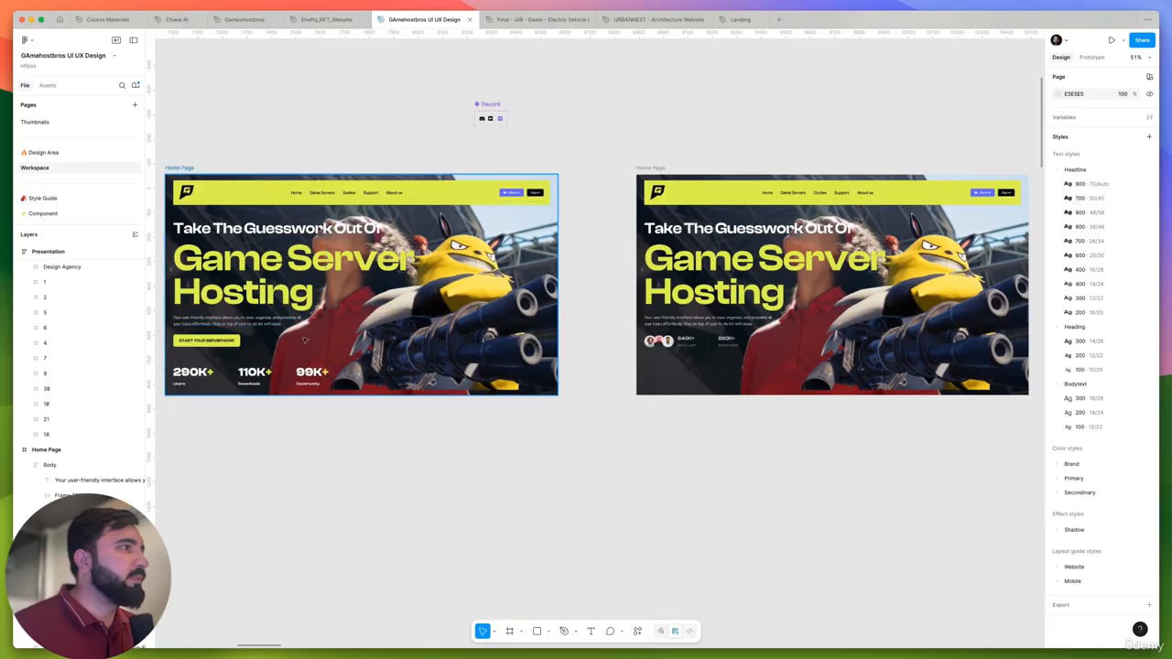
- Delete the background photo of the person in red from the first Home Page hero
{"action": "left_click", "coordinate": [311, 340]}
{"action": "left_click_drag", "start_coordinate": [333, 341], "coordinate": [589, 361]}
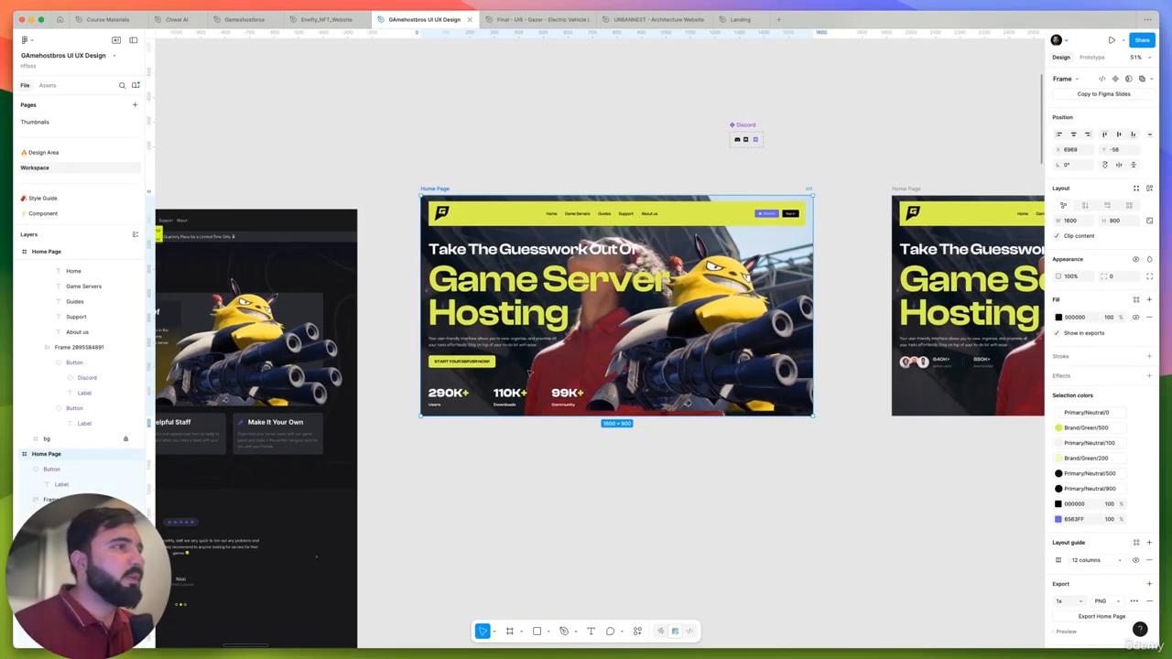
{"action": "scroll", "coordinate": [91, 458], "scroll_direction": "down", "scroll_amount": 5}
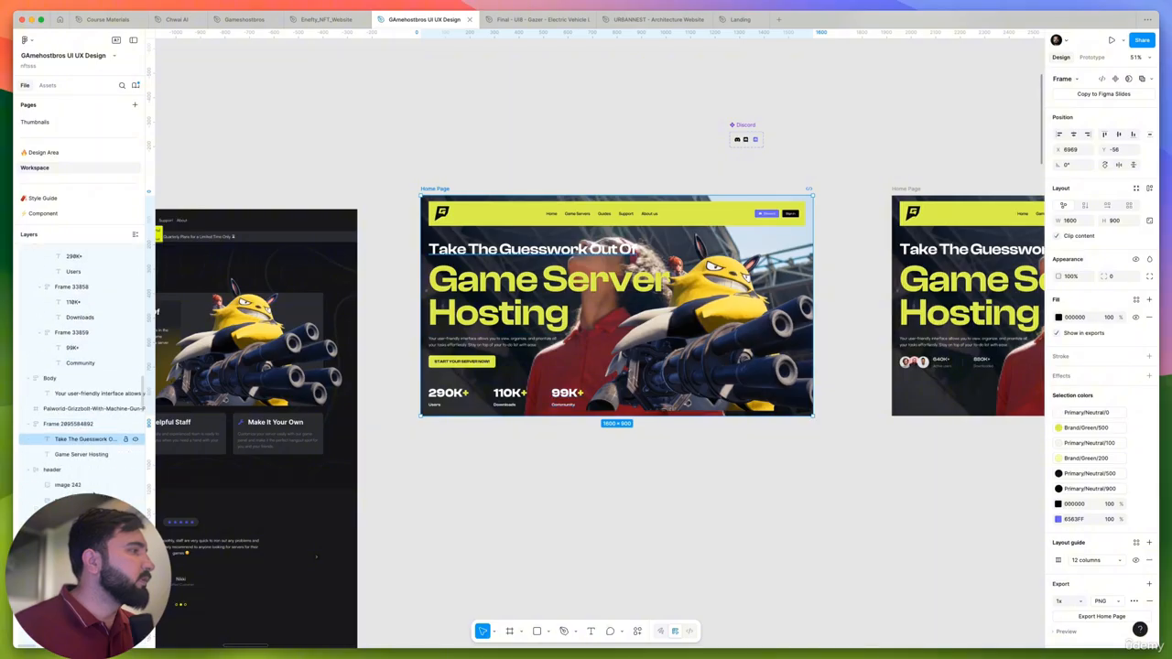
{"action": "scroll", "coordinate": [83, 385], "scroll_direction": "down", "scroll_amount": 4}
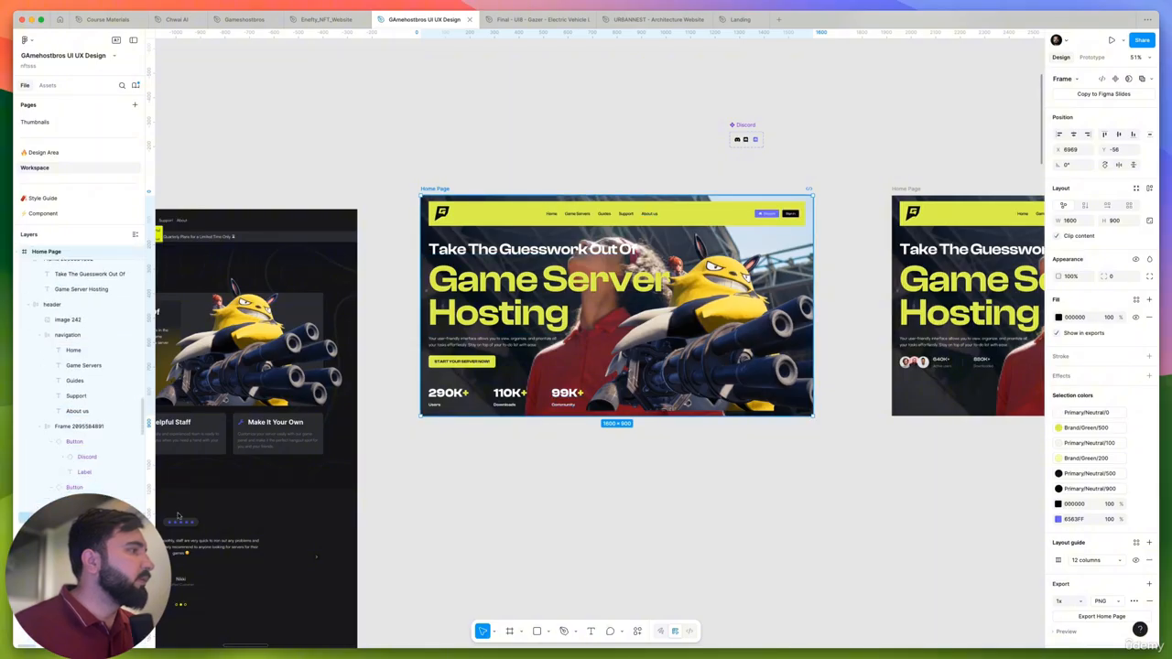
{"action": "left_click", "coordinate": [547, 357]}
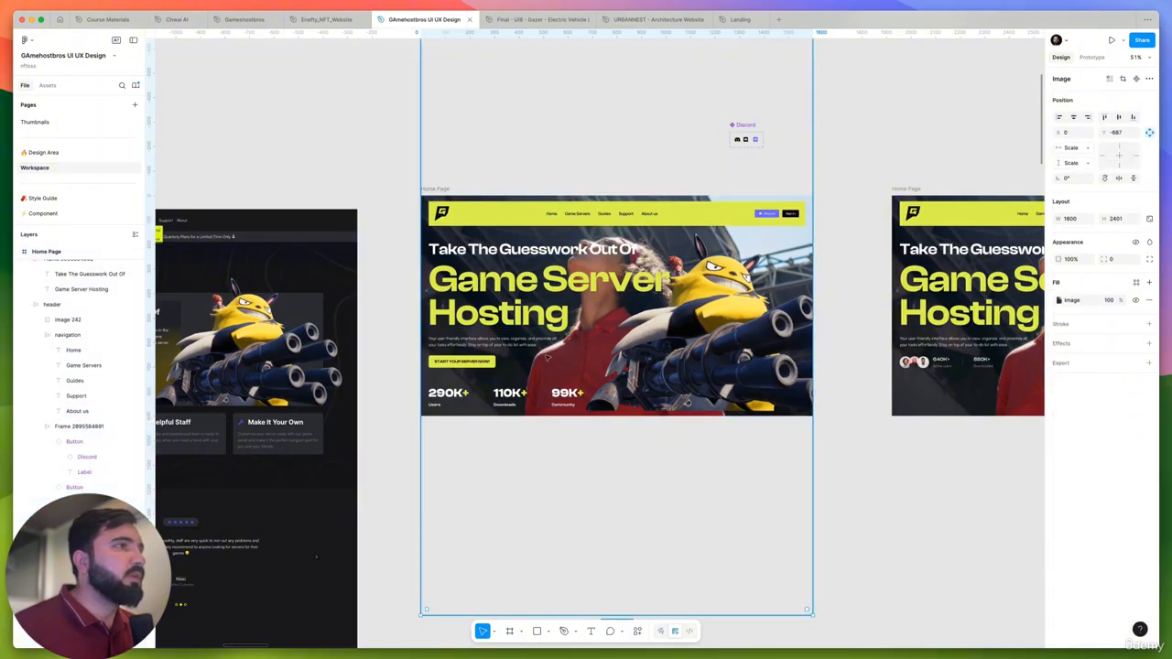
{"action": "key", "text": "Delete"}
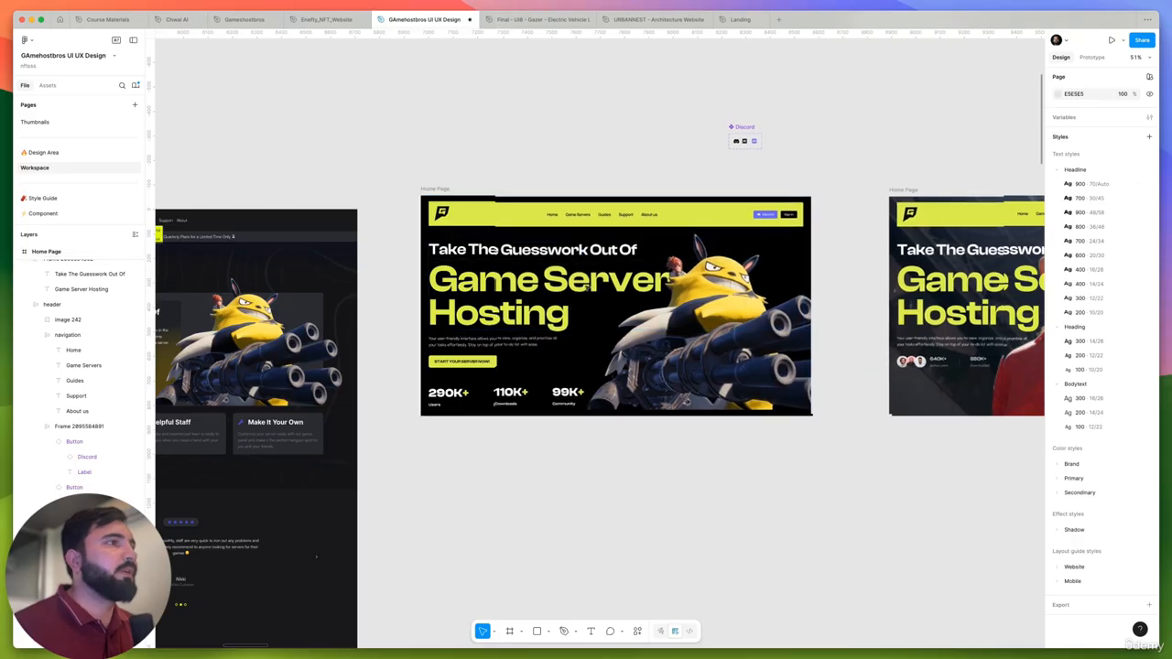
- Apply the Headline/800 text style to the "Take The Guesswork Out Of" line in the first hero
{"action": "scroll", "coordinate": [568, 297], "scroll_direction": "down", "scroll_amount": 5}
{"action": "scroll", "coordinate": [525, 314], "scroll_direction": "up", "scroll_amount": 3}
{"action": "left_click_drag", "start_coordinate": [640, 405], "coordinate": [565, 374]}
{"action": "scroll", "coordinate": [666, 303], "scroll_direction": "up", "scroll_amount": 1}
{"action": "scroll", "coordinate": [669, 307], "scroll_direction": "down", "scroll_amount": 2}
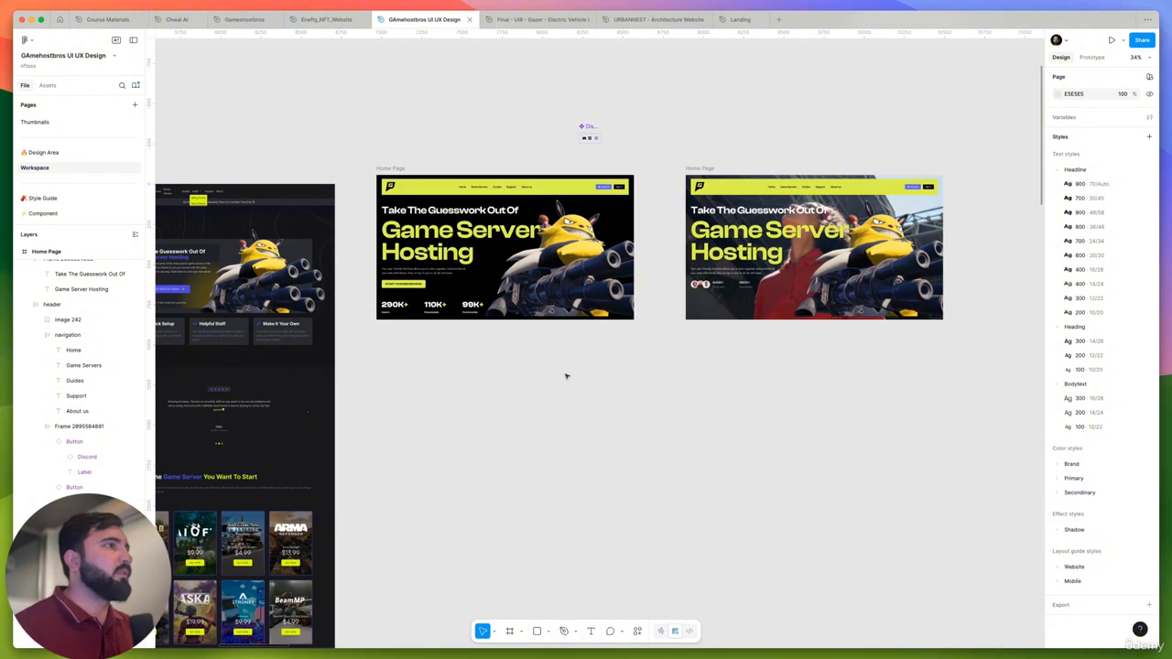
{"action": "scroll", "coordinate": [566, 375], "scroll_direction": "up", "scroll_amount": 3}
{"action": "scroll", "coordinate": [641, 330], "scroll_direction": "left", "scroll_amount": 5}
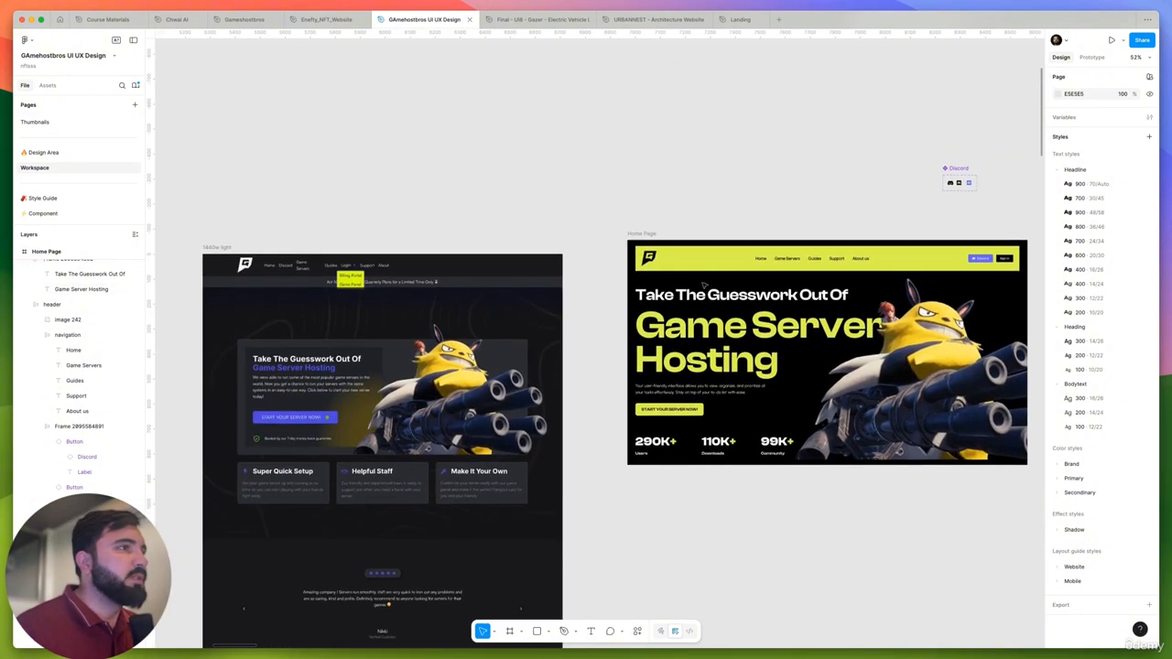
{"action": "left_click", "coordinate": [702, 298]}
{"action": "scroll", "coordinate": [563, 326], "scroll_direction": "down", "scroll_amount": 4}
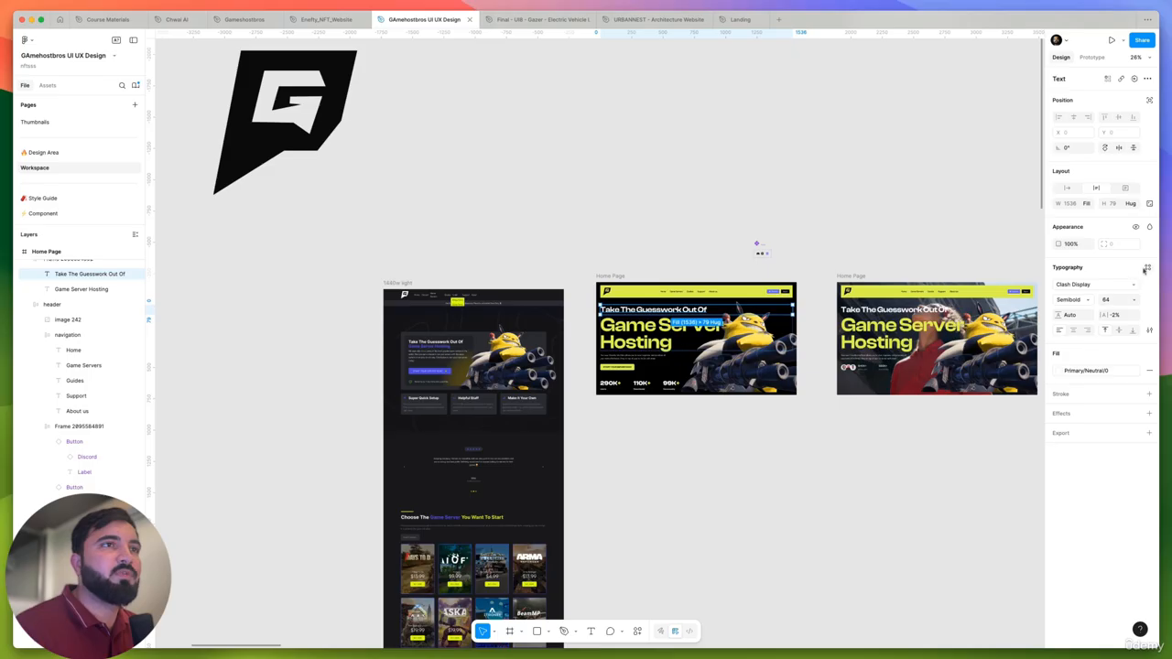
{"action": "left_click", "coordinate": [1146, 269]}
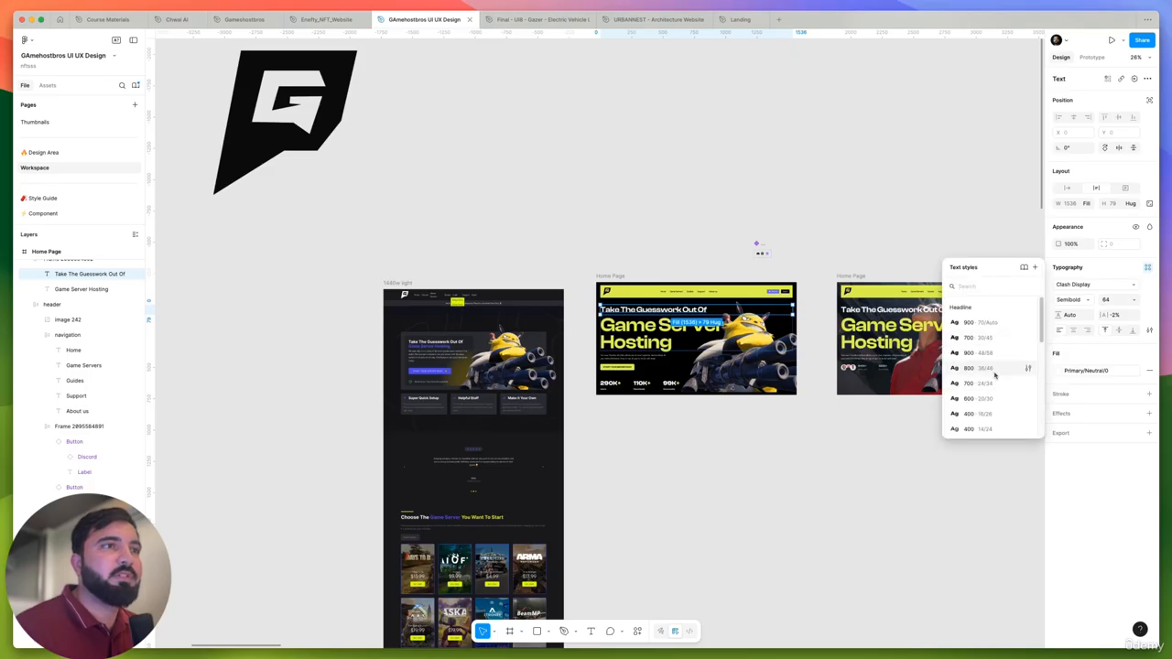
{"action": "left_click", "coordinate": [991, 371]}
{"action": "scroll", "coordinate": [587, 304], "scroll_direction": "up", "scroll_amount": 5}
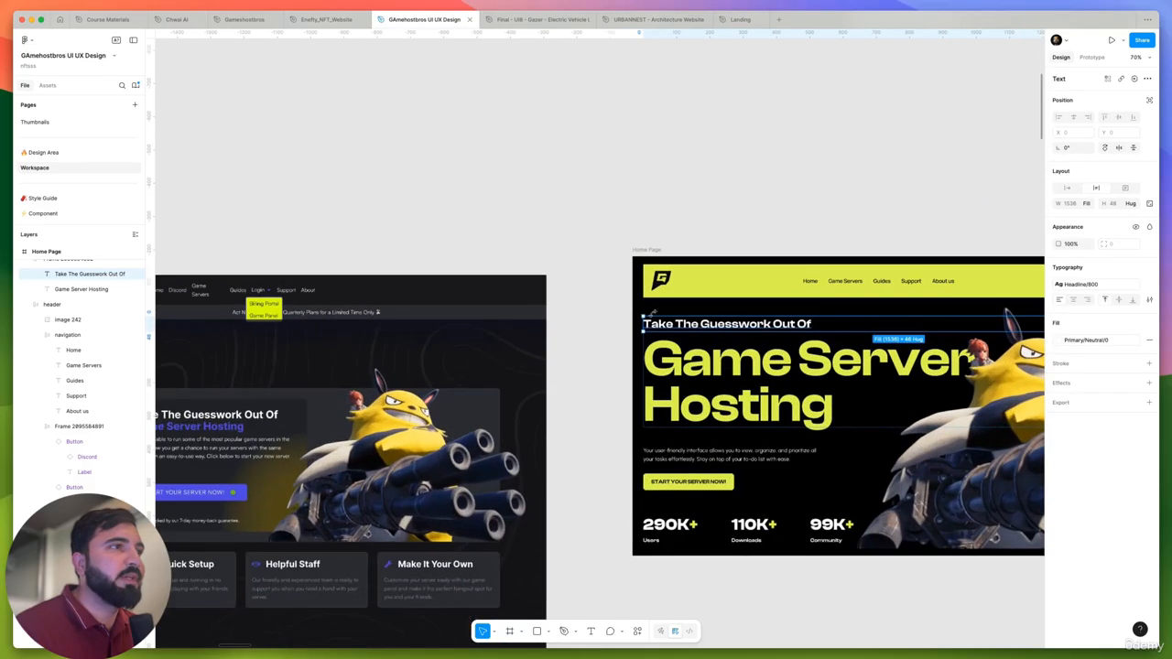
{"action": "left_click", "coordinate": [573, 395]}
{"action": "scroll", "coordinate": [569, 367], "scroll_direction": "down", "scroll_amount": 5}
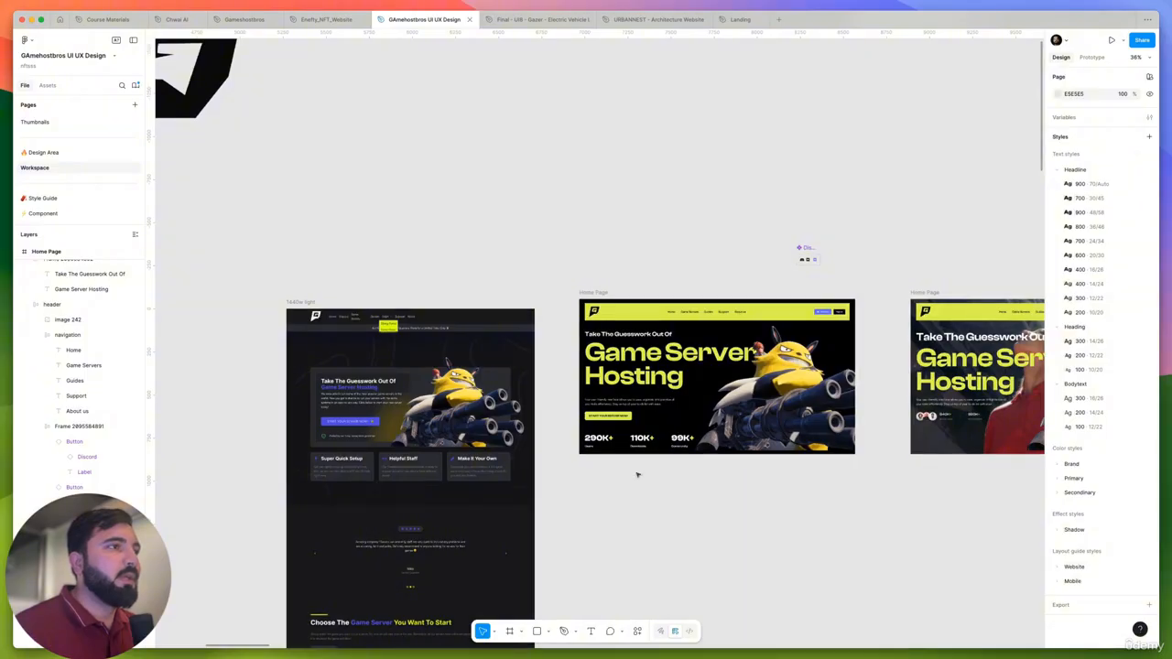
- Copy the properties of the first hero's "Take The Guesswork Out Of" line onto the same line in the second hero
{"action": "scroll", "coordinate": [670, 332], "scroll_direction": "right", "scroll_amount": 5}
{"action": "left_click", "coordinate": [473, 307], "text": "super"}
{"action": "key", "text": "alt+super+c"}
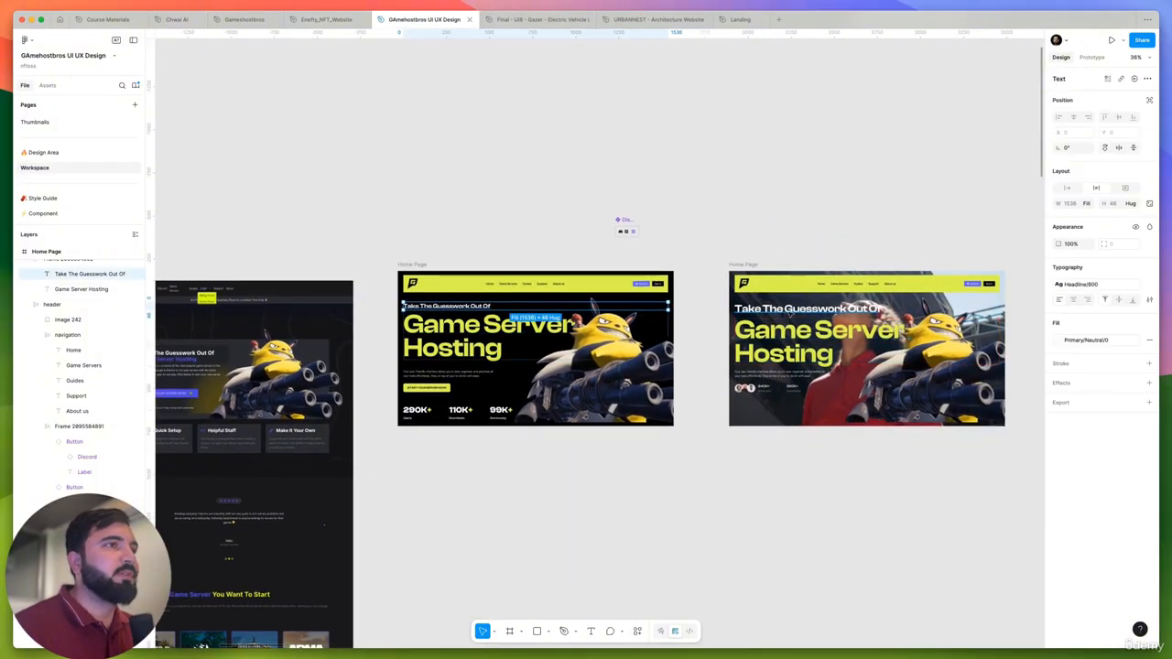
{"action": "left_click", "coordinate": [793, 310], "text": "super"}
{"action": "key", "text": "alt+super+v"}
{"action": "left_click", "coordinate": [756, 447]}
{"action": "scroll", "coordinate": [789, 352], "scroll_direction": "up", "scroll_amount": 5}
{"action": "scroll", "coordinate": [790, 351], "scroll_direction": "down", "scroll_amount": 5}
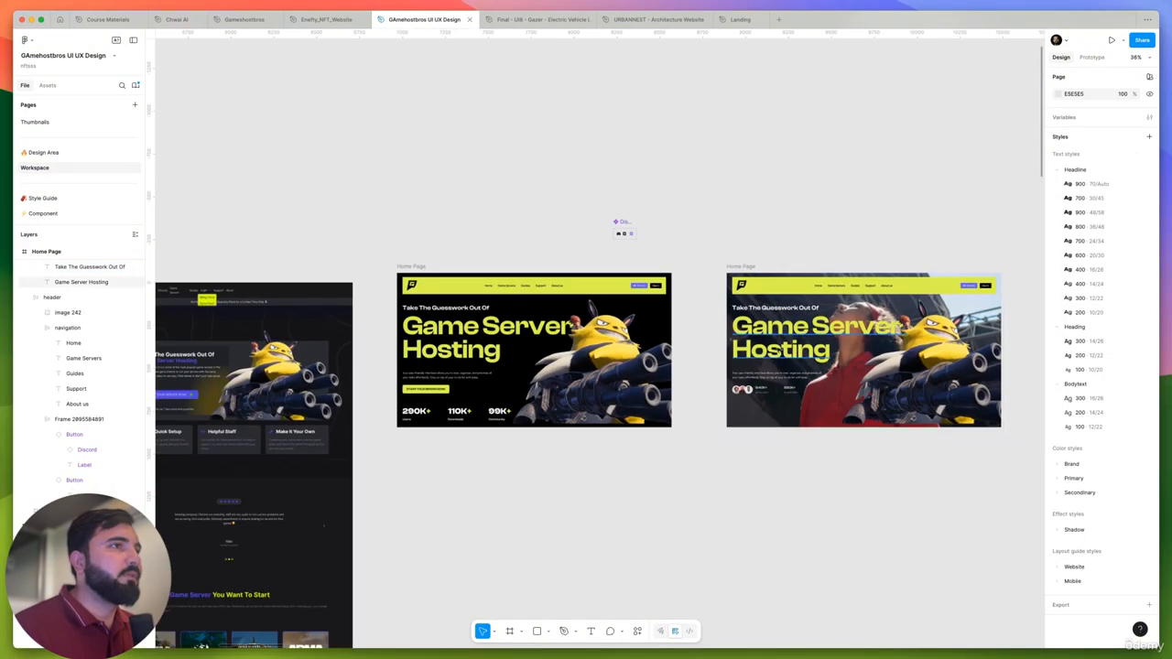
{"action": "left_click_drag", "start_coordinate": [441, 391], "coordinate": [762, 407], "text": "alt"}
{"action": "scroll", "coordinate": [761, 407], "scroll_direction": "up", "scroll_amount": 5}
{"action": "scroll", "coordinate": [761, 407], "scroll_direction": "up", "scroll_amount": 3}
{"action": "key", "text": "super+z"}
{"action": "scroll", "coordinate": [761, 407], "scroll_direction": "down", "scroll_amount": 8}
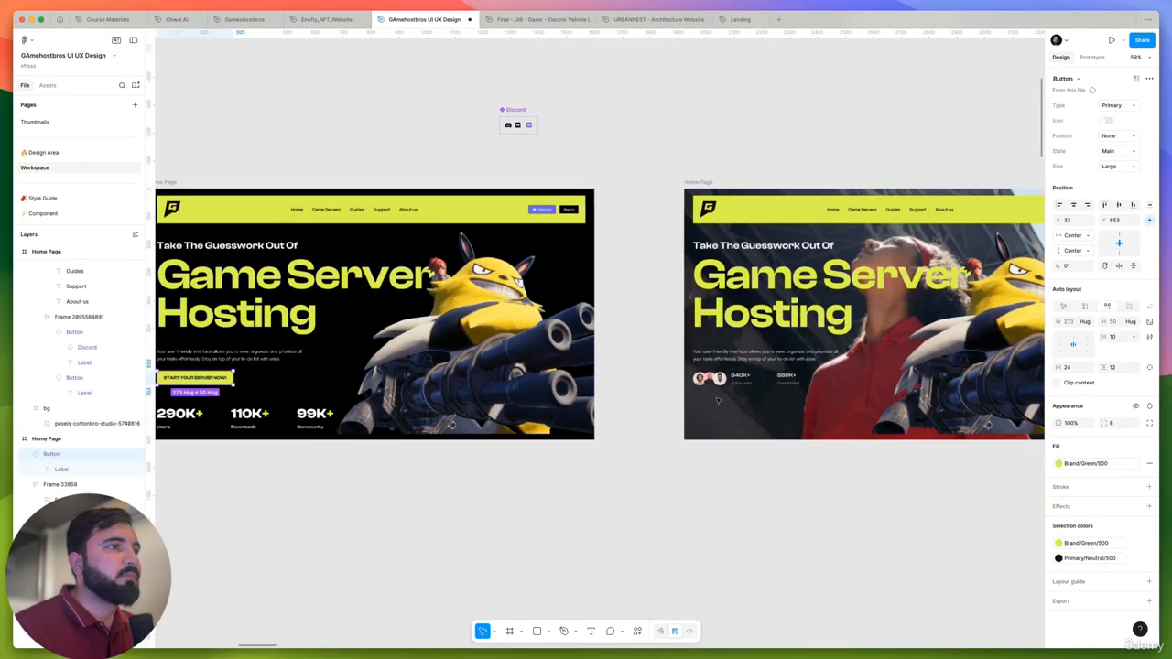
- Copy the START YOUR SERVER NOW! button below the second hero's stats at X 34, Y 734, and widen it to 269
{"action": "left_click_drag", "start_coordinate": [231, 378], "coordinate": [732, 417], "text": "alt"}
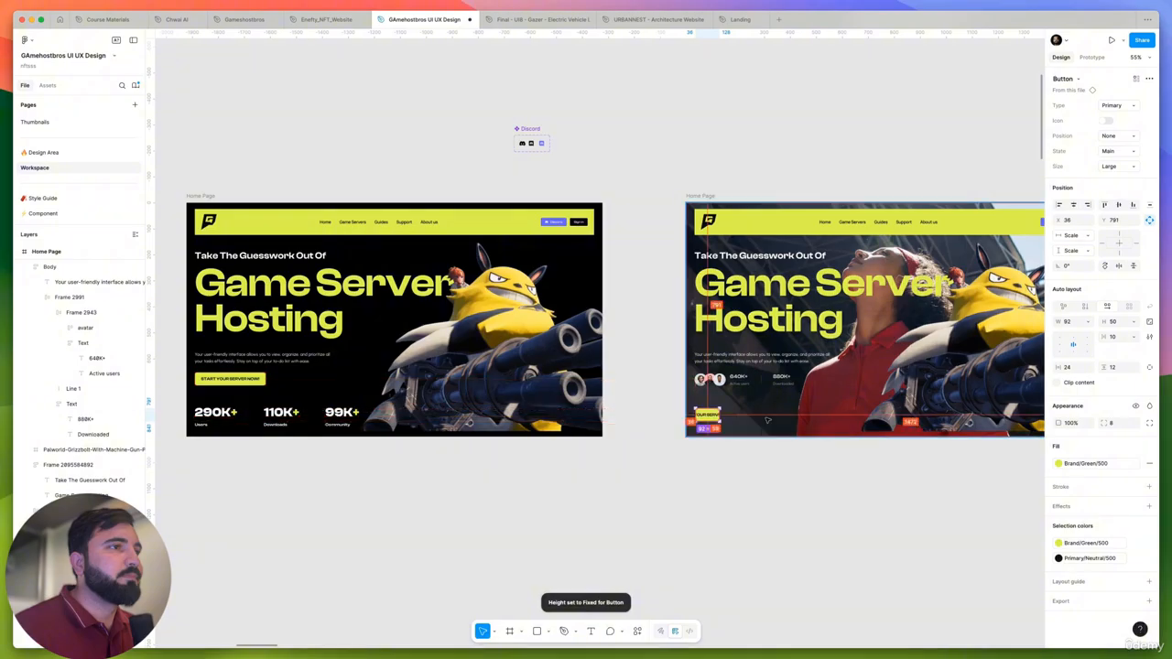
{"action": "scroll", "coordinate": [763, 418], "scroll_direction": "up", "scroll_amount": 5}
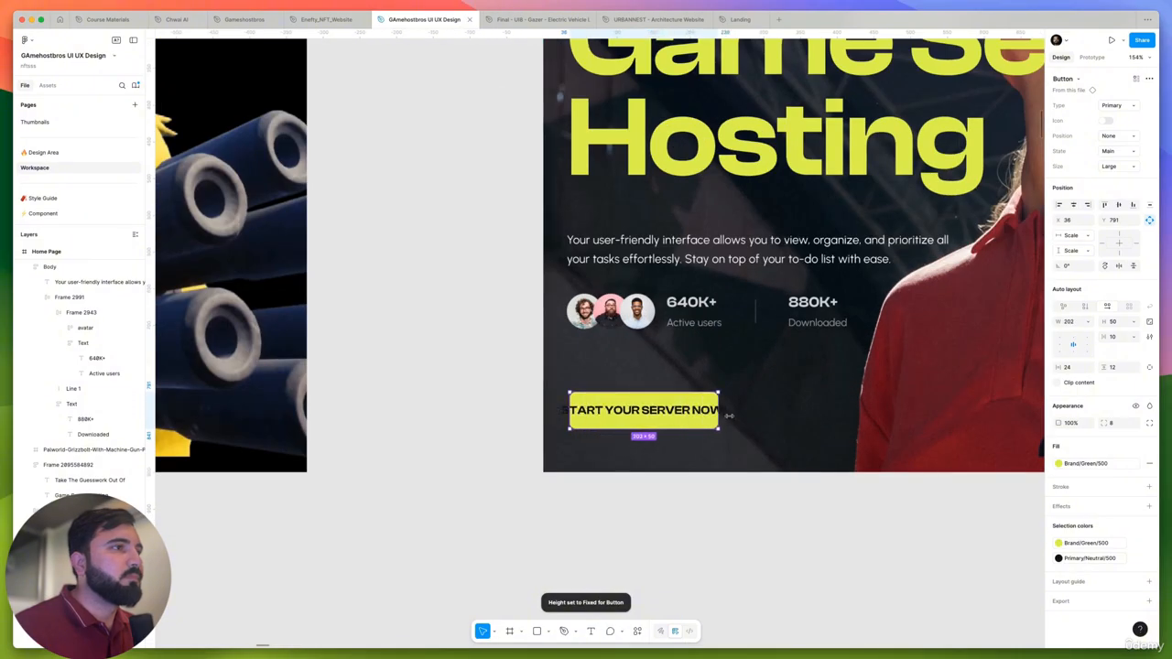
{"action": "left_click_drag", "start_coordinate": [690, 414], "coordinate": [653, 368]}
{"action": "scroll", "coordinate": [663, 360], "scroll_direction": "down", "scroll_amount": 5}
{"action": "scroll", "coordinate": [662, 360], "scroll_direction": "up", "scroll_amount": 5}
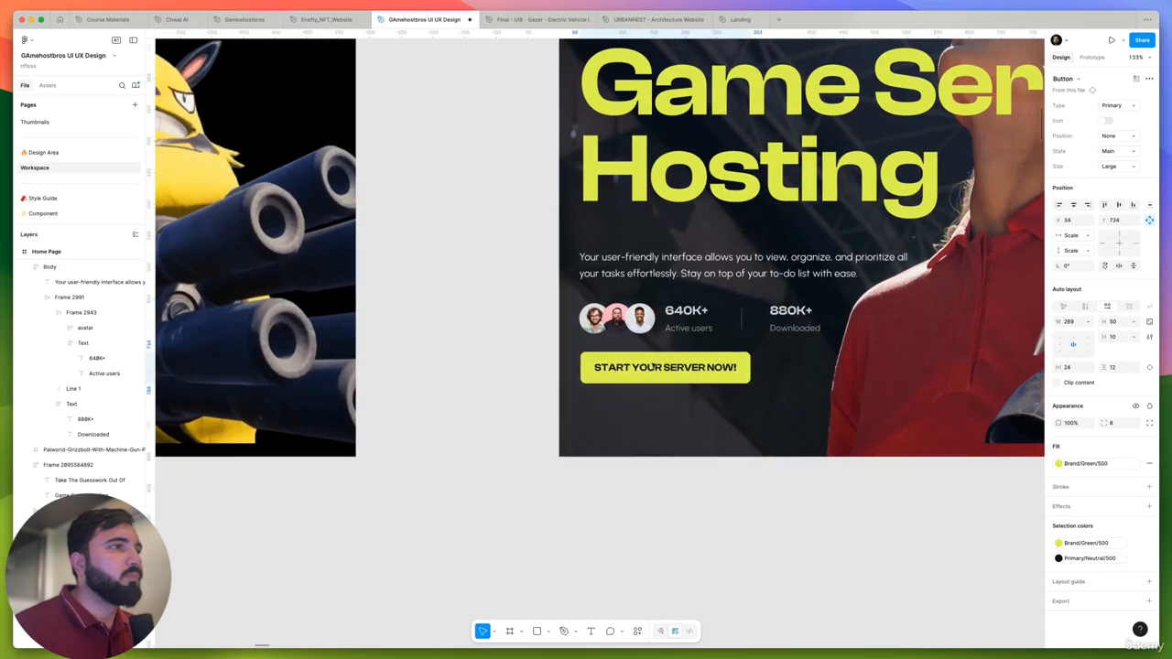
- Delete the second hero's background photo, cutting the button beforehand and pasting it back into the Home Page frame
{"action": "key", "text": "super+x"}
{"action": "scroll", "coordinate": [614, 436], "scroll_direction": "down", "scroll_amount": 5}
{"action": "left_click", "coordinate": [615, 437], "text": "super"}
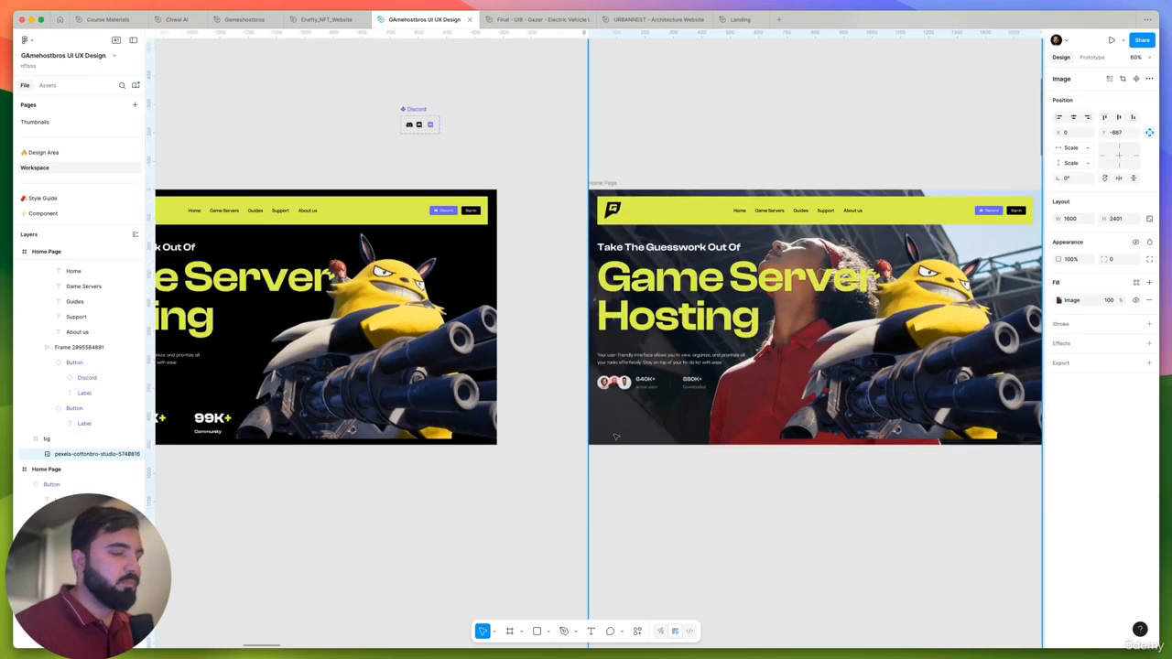
{"action": "key", "text": "Delete"}
{"action": "left_click", "coordinate": [616, 437]}
{"action": "key", "text": "super+v"}
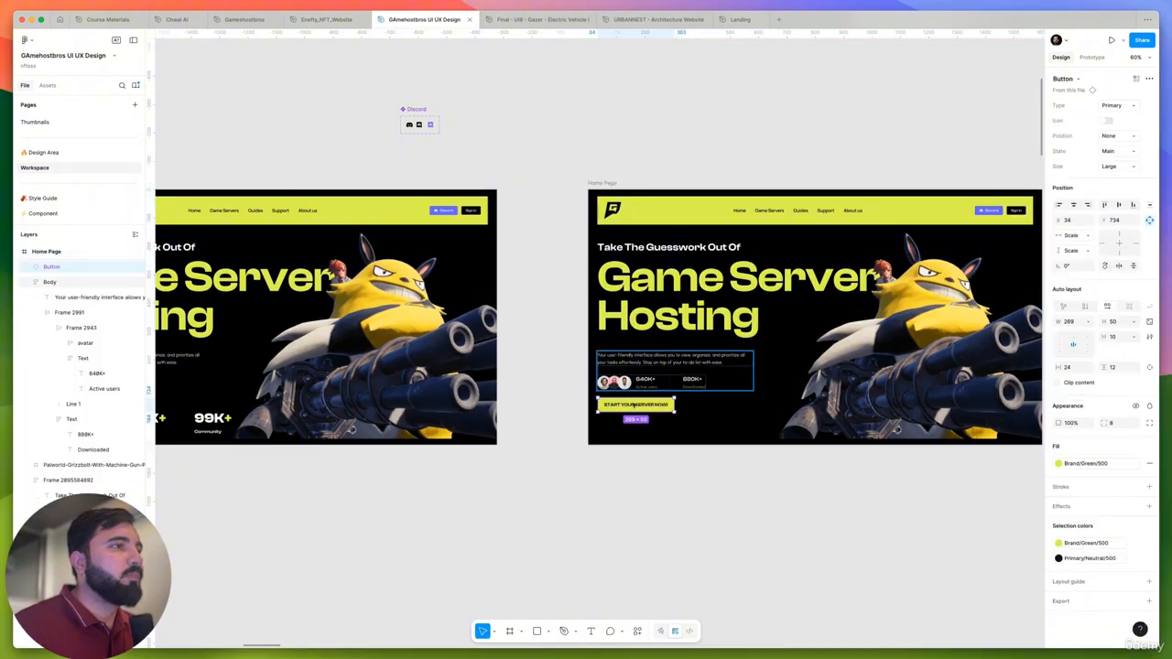
- Move the second hero's button slightly lower below the stats, lined up with the start of the description
{"action": "scroll", "coordinate": [632, 406], "scroll_direction": "up", "scroll_amount": 5}
{"action": "left_click_drag", "start_coordinate": [631, 409], "coordinate": [932, 395]}
{"action": "scroll", "coordinate": [673, 368], "scroll_direction": "down", "scroll_amount": 5}
{"action": "left_click", "coordinate": [696, 447]}
- Move the first hero's button up to Y 647 and its description up to Y 533, closer to the heading
{"action": "scroll", "coordinate": [515, 240], "scroll_direction": "up", "scroll_amount": 2}
{"action": "left_click", "coordinate": [499, 245]}
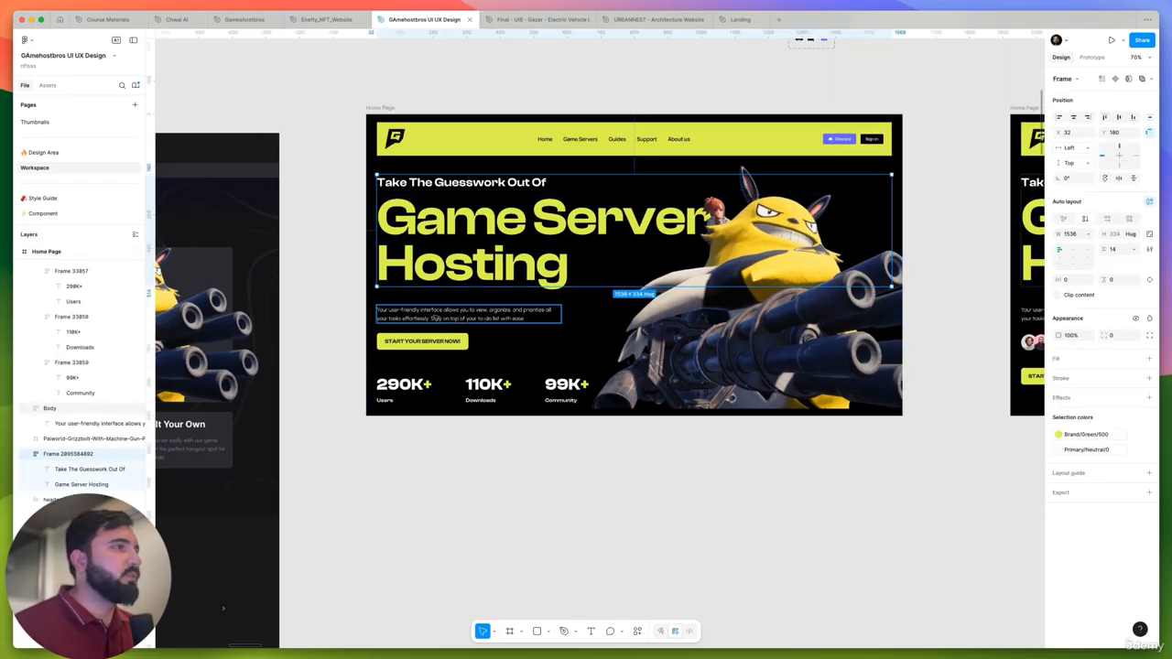
{"action": "left_click", "coordinate": [423, 316], "text": "shift"}
{"action": "left_click", "coordinate": [429, 342], "text": "shift"}
{"action": "left_click", "coordinate": [428, 318]}
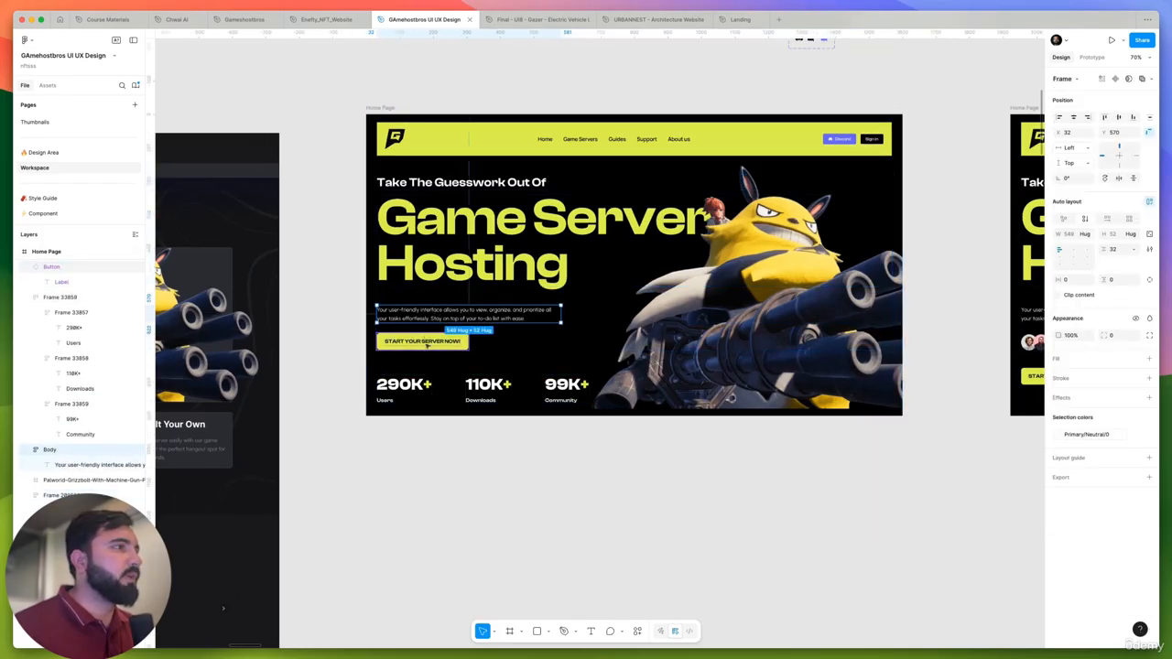
{"action": "scroll", "coordinate": [423, 336], "scroll_direction": "up", "scroll_amount": 5}
{"action": "left_click_drag", "start_coordinate": [422, 353], "coordinate": [422, 348]}
{"action": "left_click_drag", "start_coordinate": [420, 284], "coordinate": [421, 256]}
{"action": "scroll", "coordinate": [450, 310], "scroll_direction": "down", "scroll_amount": 5}
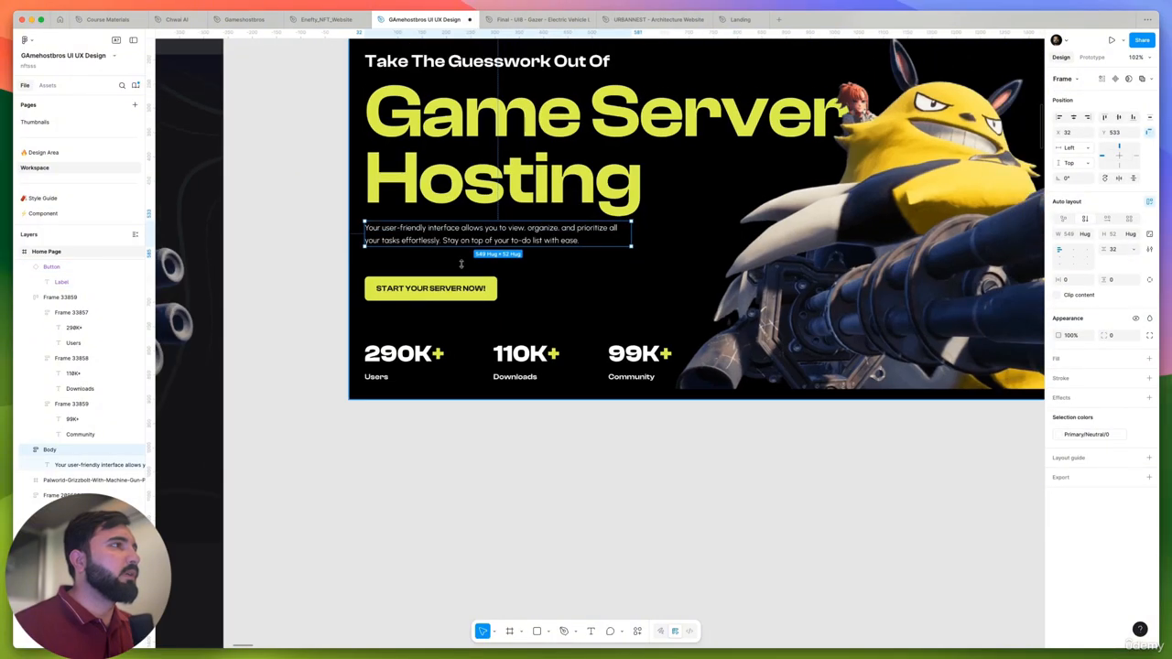
- Group the first hero's heading and description in an auto layout frame and place the START YOUR SERVER NOW! button inside it
{"action": "left_click", "coordinate": [450, 310], "text": "shift"}
{"action": "key", "text": "shift+a"}
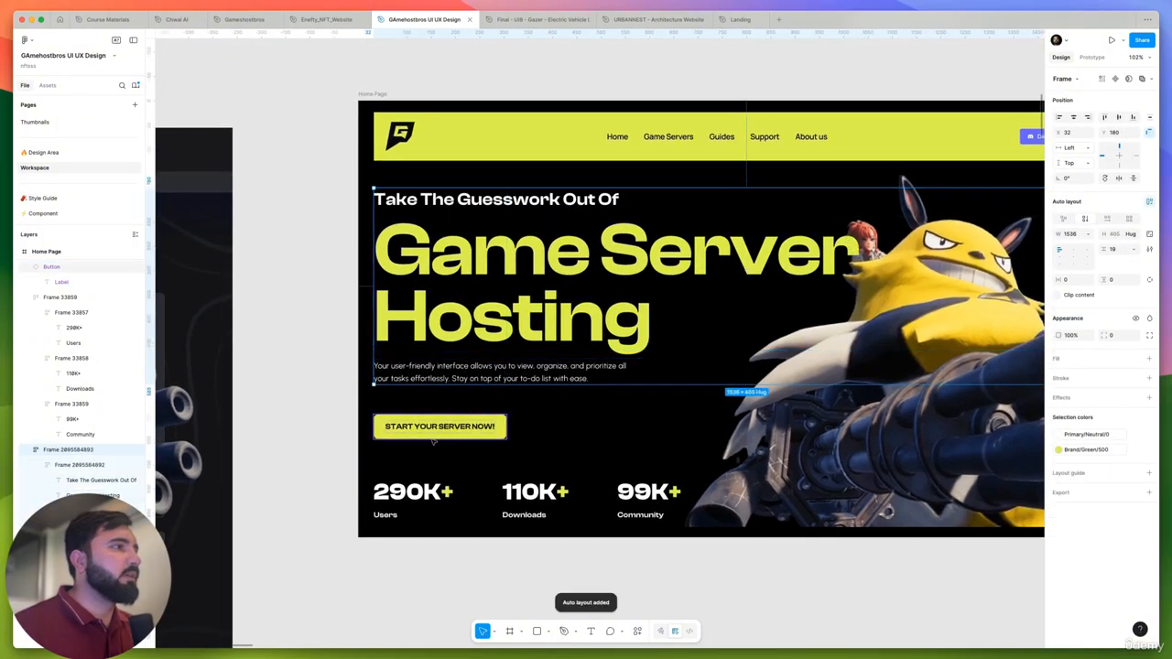
{"action": "left_click", "coordinate": [436, 492]}
{"action": "left_click", "coordinate": [443, 436], "text": "shift"}
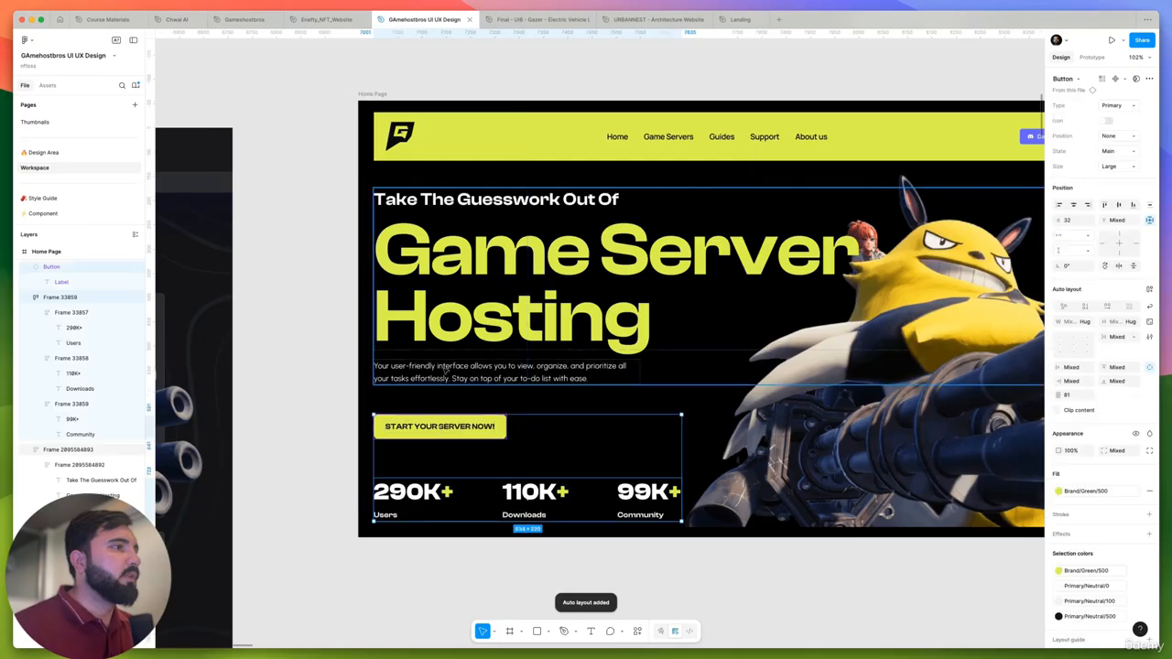
{"action": "left_click", "coordinate": [440, 427]}
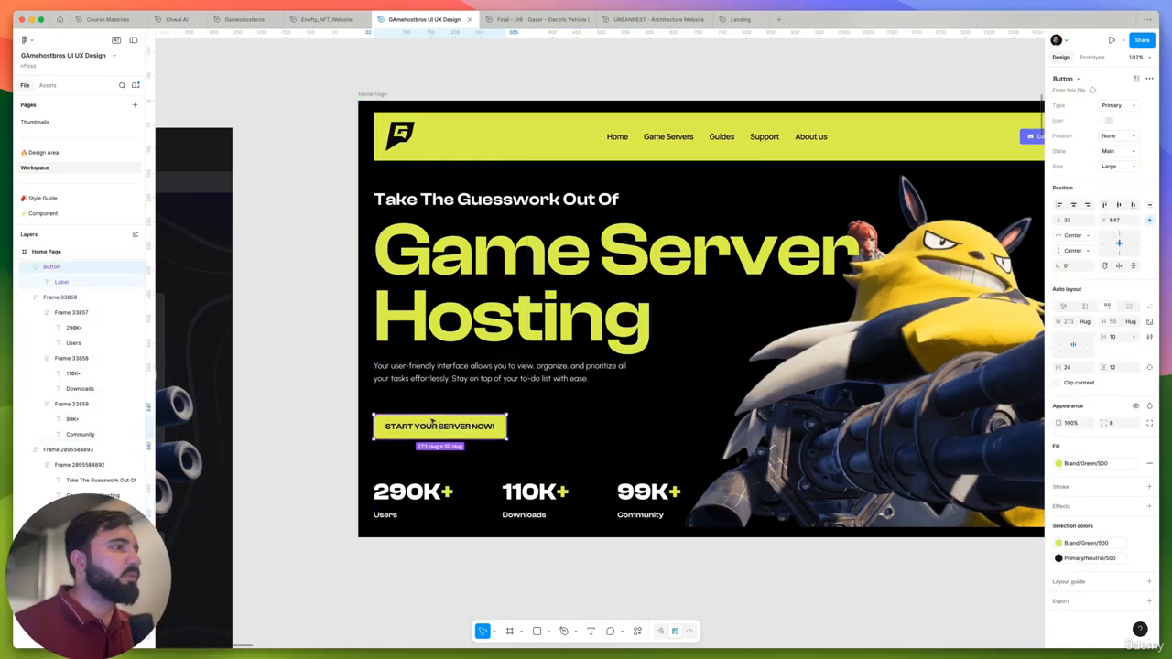
{"action": "left_click_drag", "start_coordinate": [439, 427], "coordinate": [444, 375]}
- Wrap the first hero's text-and-button group and the stats row in one auto layout frame with horizontal padding of 32
{"action": "left_click", "coordinate": [434, 490]}
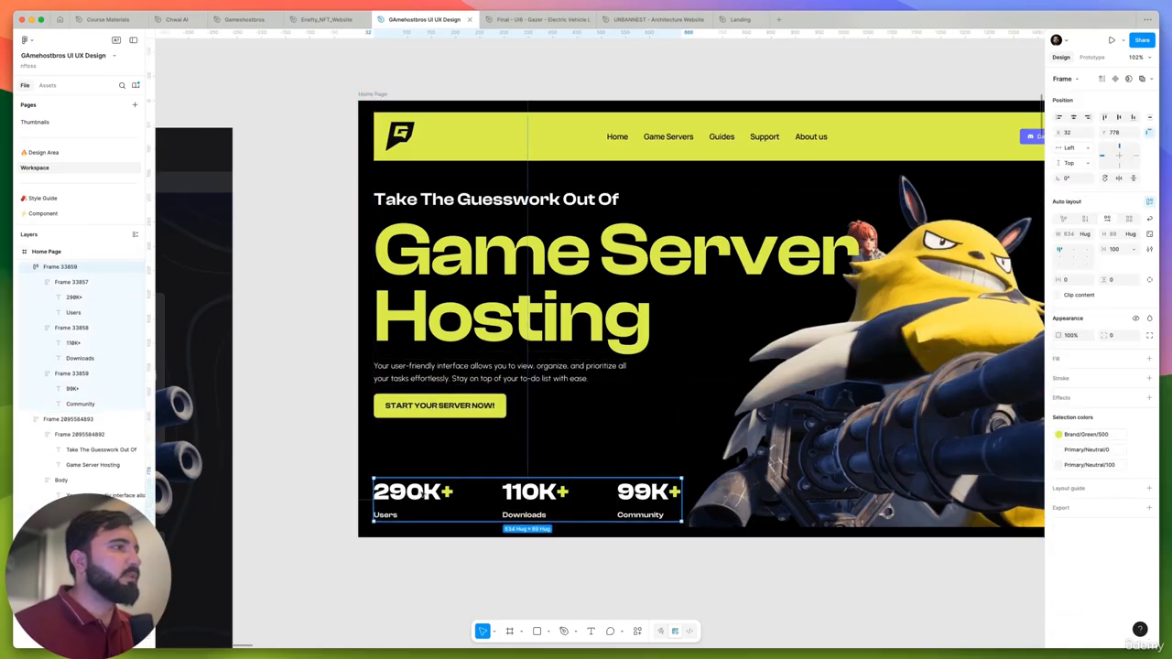
{"action": "left_click", "coordinate": [440, 379], "text": "shift"}
{"action": "key", "text": "shift+a"}
{"action": "scroll", "coordinate": [508, 492], "scroll_direction": "down", "scroll_amount": 5}
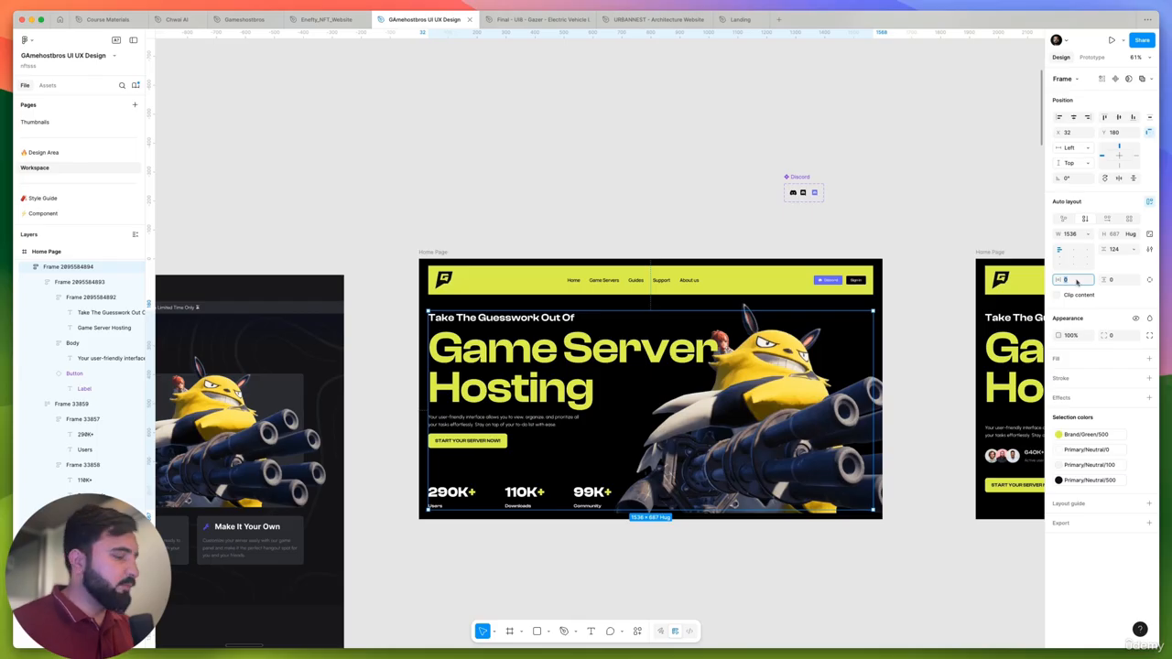
{"action": "key", "text": "Return"}
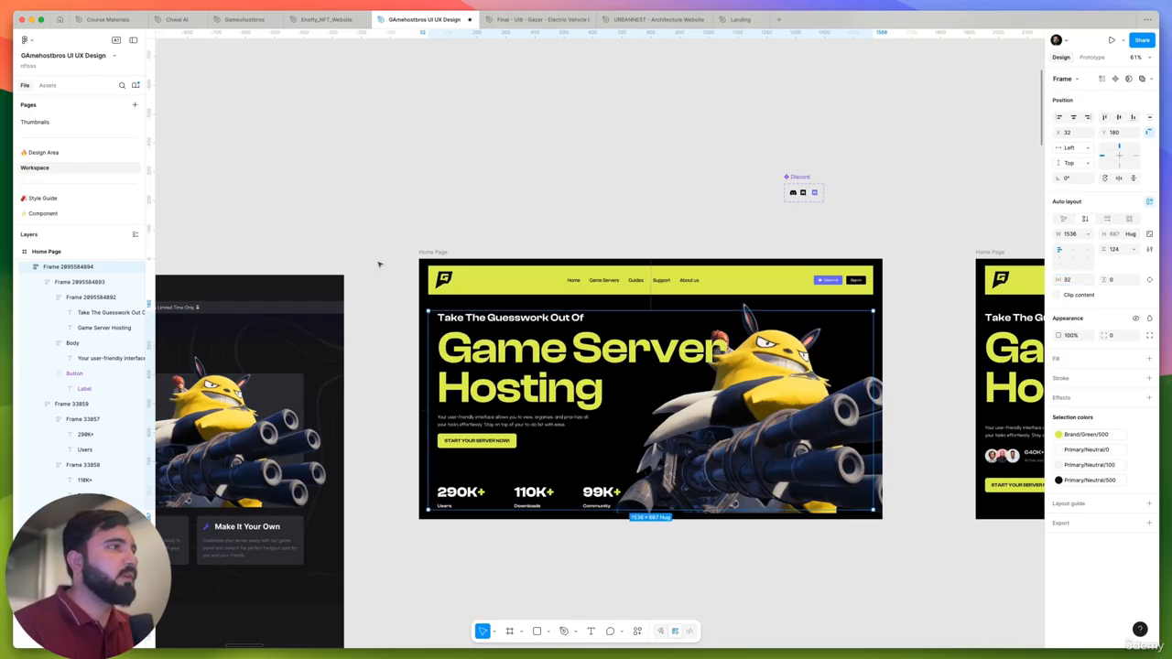
- Widen the first hero's content frame to the full 1600 page width, starting at X 0
{"action": "left_click_drag", "start_coordinate": [428, 347], "coordinate": [420, 347]}
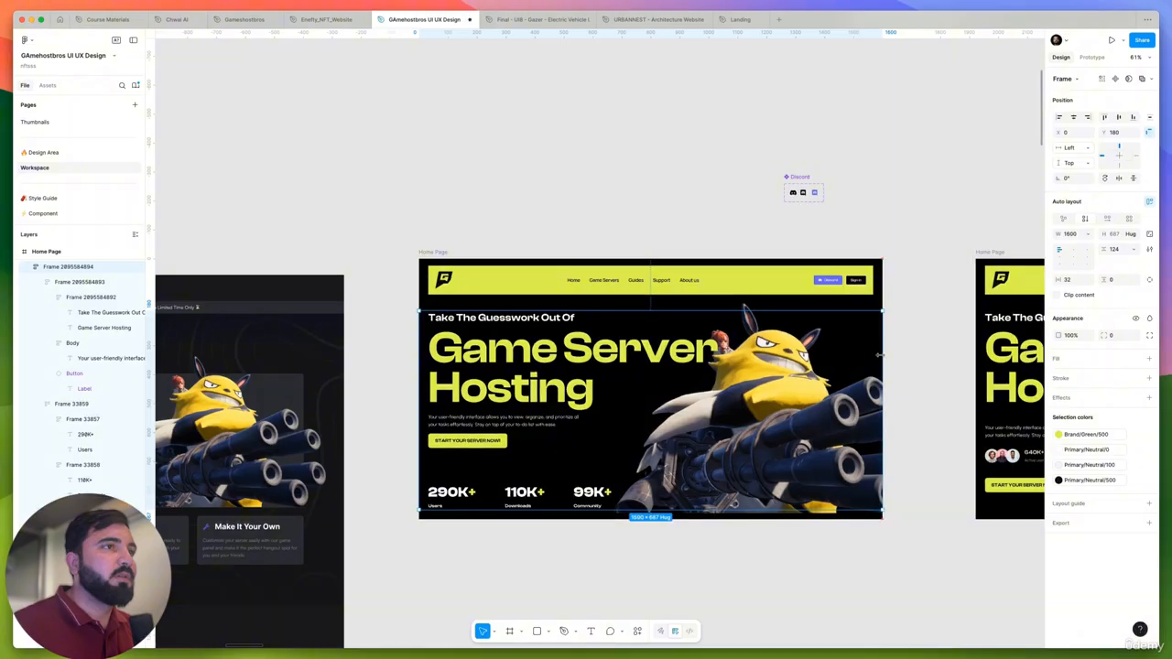
{"action": "left_click", "coordinate": [774, 389]}
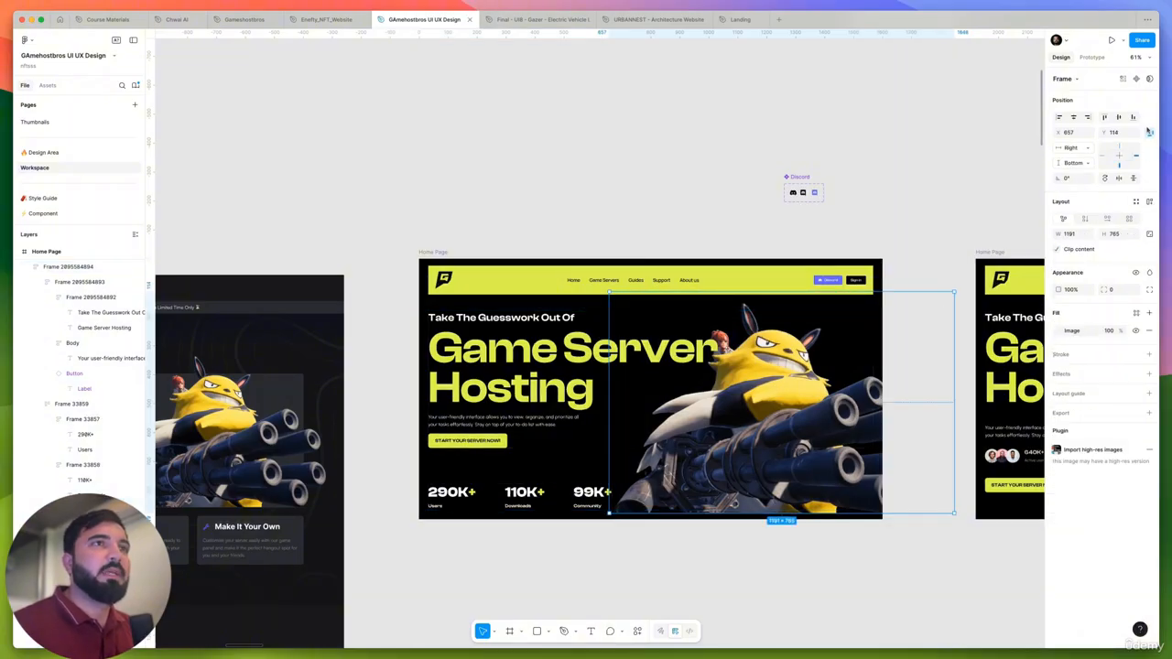
{"action": "left_click", "coordinate": [740, 416]}
{"action": "key", "text": "Delete"}
{"action": "left_click", "coordinate": [747, 410]}
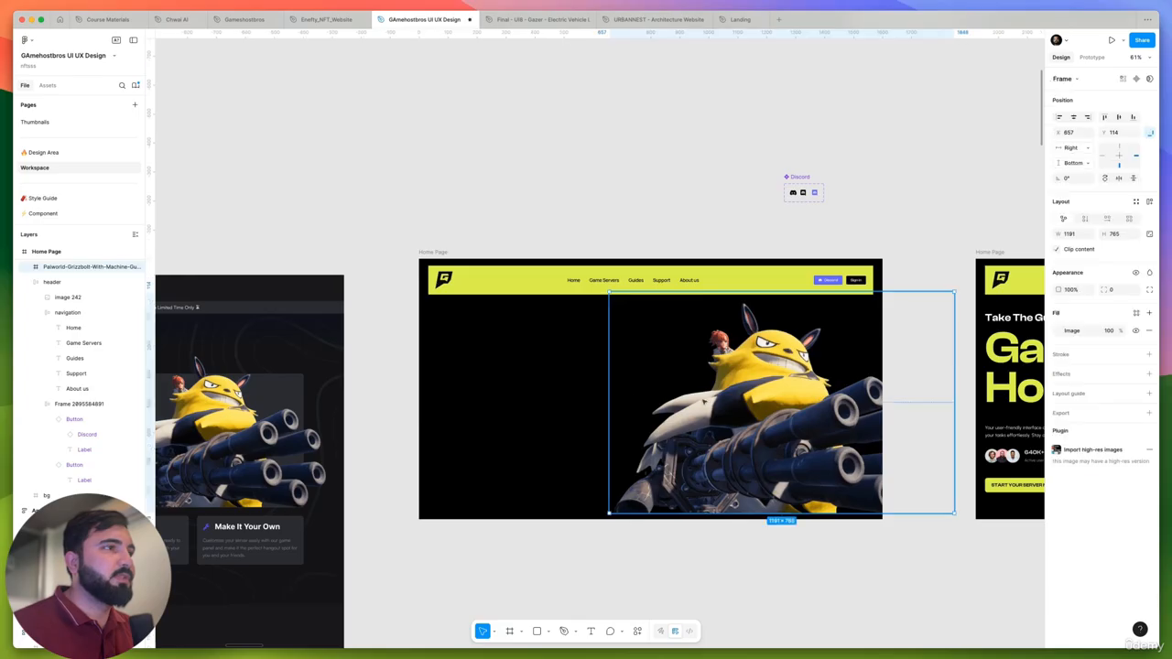
{"action": "key", "text": "super+z"}
{"action": "key", "text": "super+z"}
- Move the character image into the first hero's content frame, exclude it from auto layout, and place it at X 665, Y -49
{"action": "left_click", "coordinate": [764, 403]}
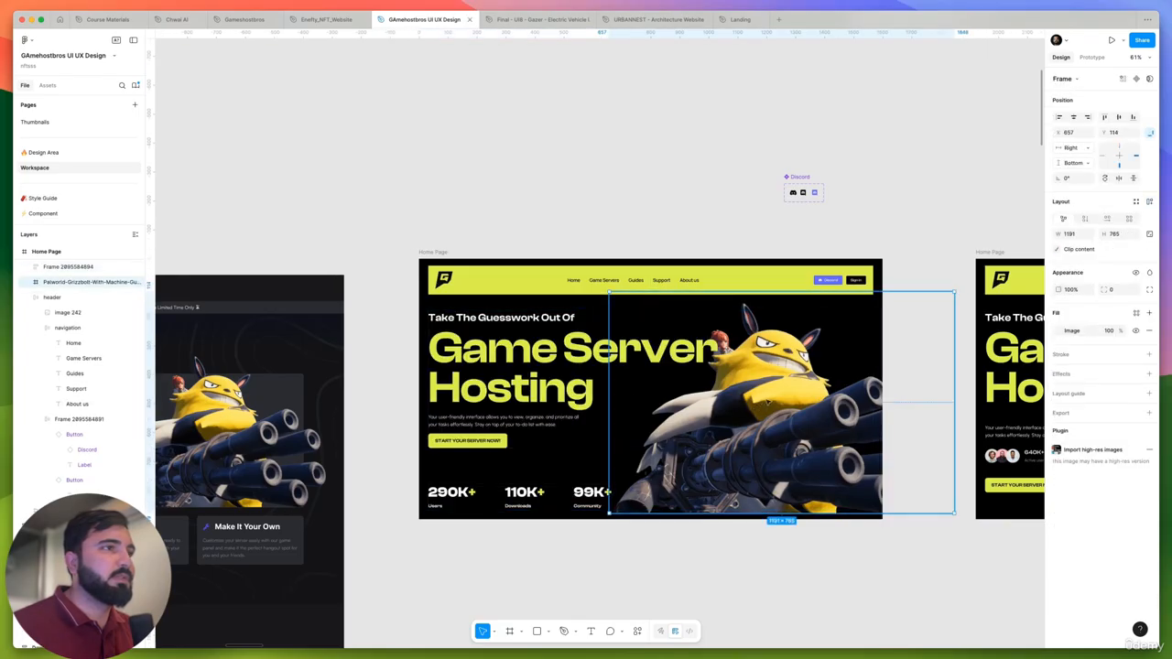
{"action": "key", "text": "Delete"}
{"action": "left_click", "coordinate": [675, 391]}
{"action": "left_click", "coordinate": [670, 364]}
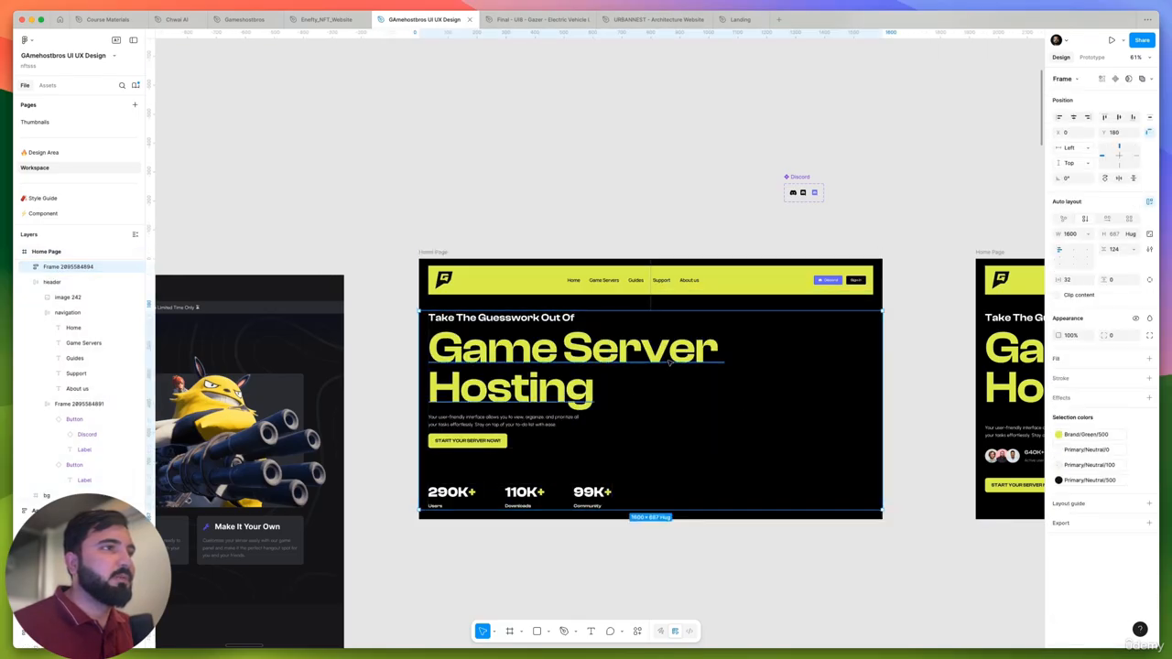
{"action": "key", "text": "super+v"}
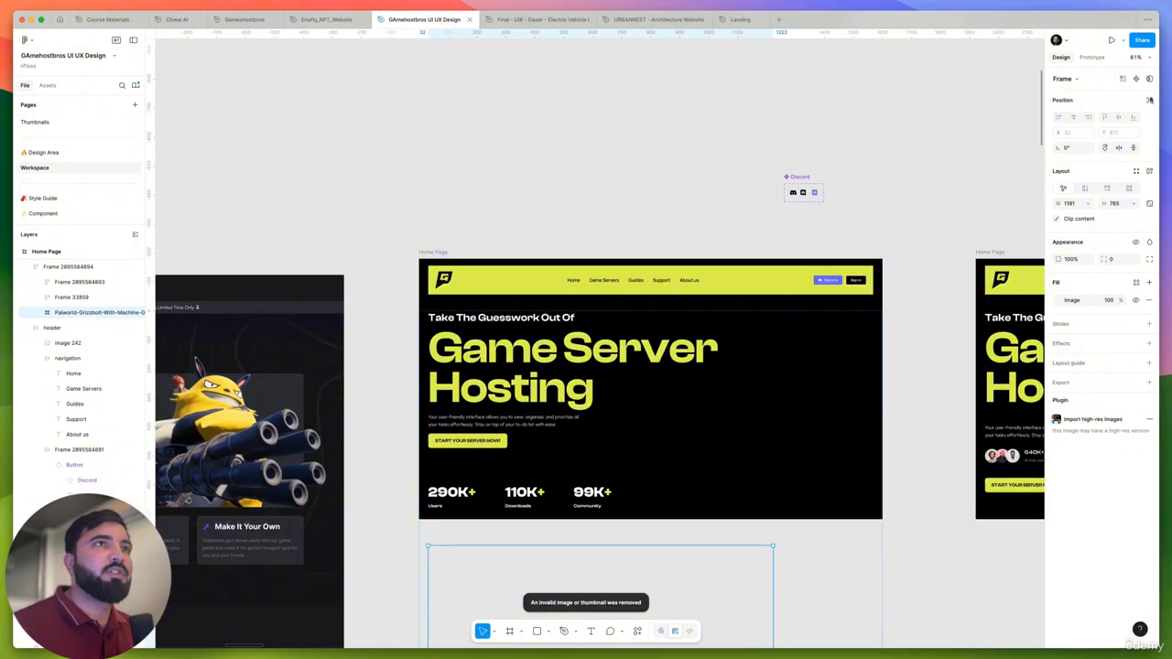
{"action": "left_click", "coordinate": [1150, 100]}
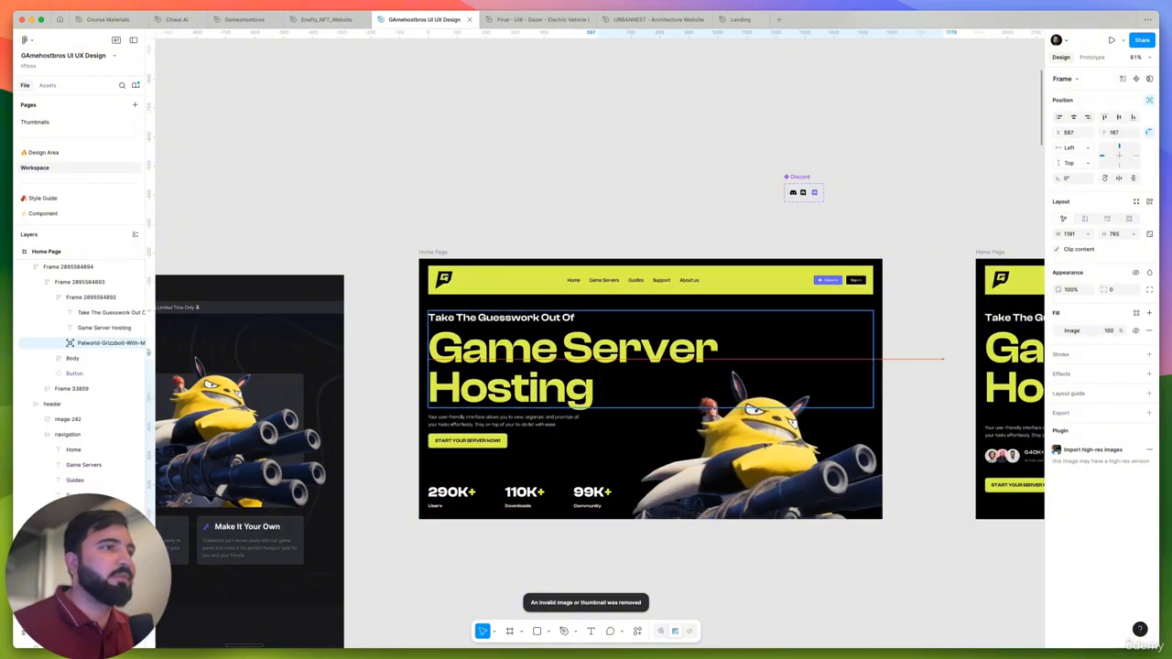
{"action": "left_click_drag", "start_coordinate": [766, 446], "coordinate": [733, 486]}
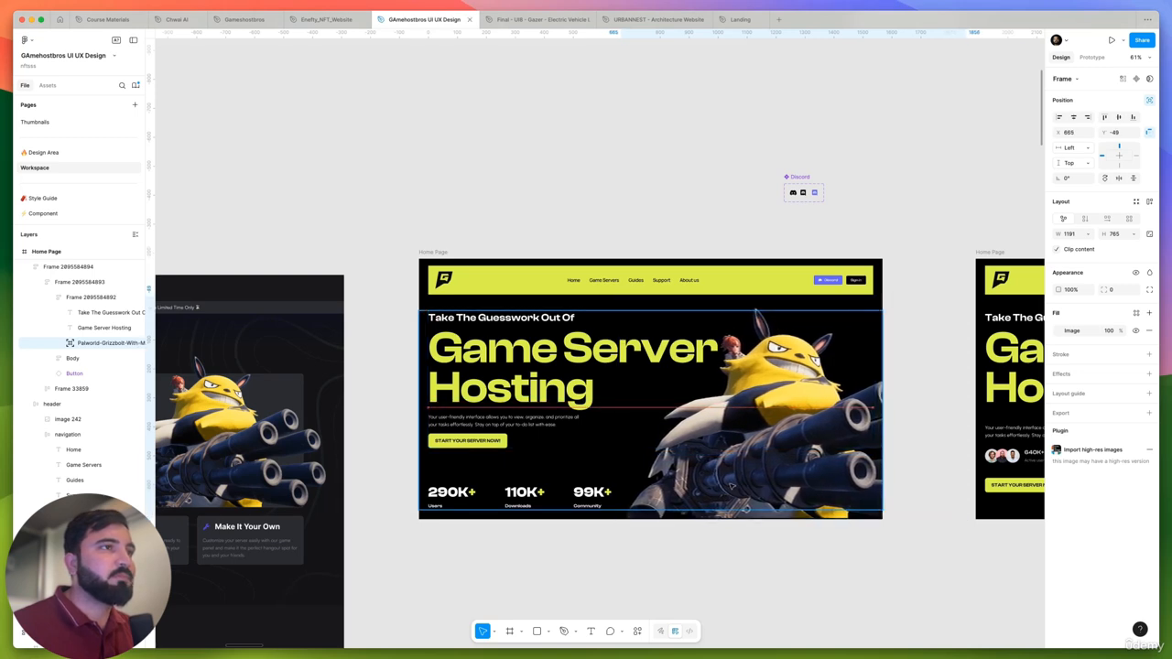
- Set the size of the Discord and Sign in buttons in the first page's header to Medium
{"action": "scroll", "coordinate": [859, 271], "scroll_direction": "up", "scroll_amount": 5}
{"action": "left_click", "coordinate": [856, 284]}
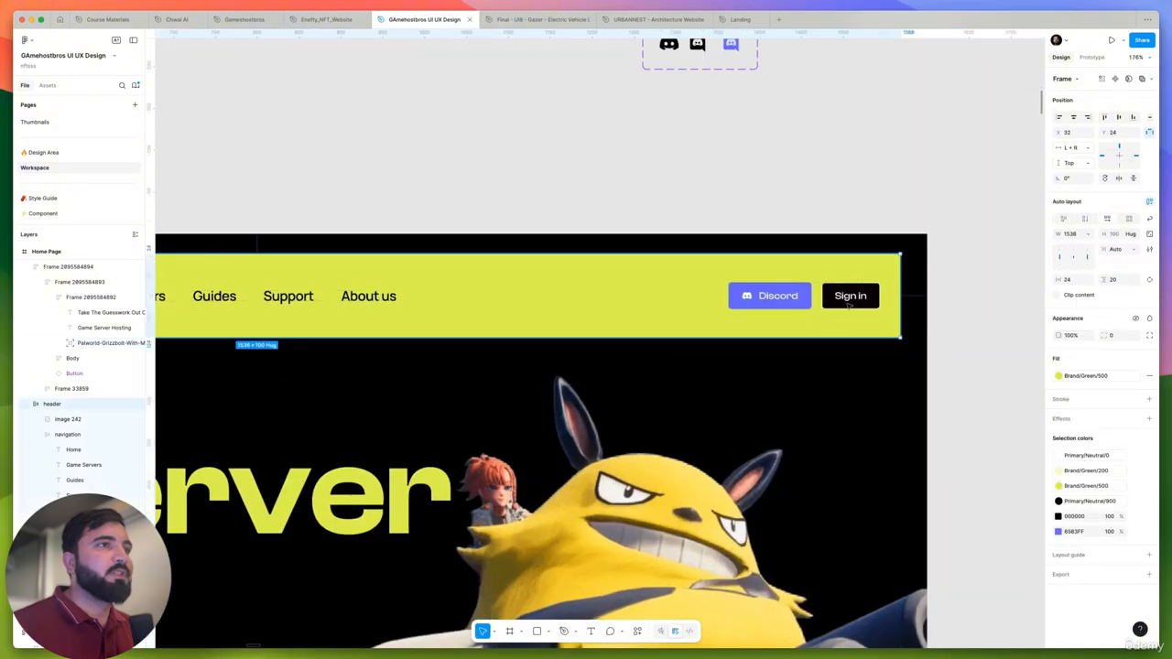
{"action": "left_click", "coordinate": [850, 306]}
{"action": "double_click", "coordinate": [856, 290]}
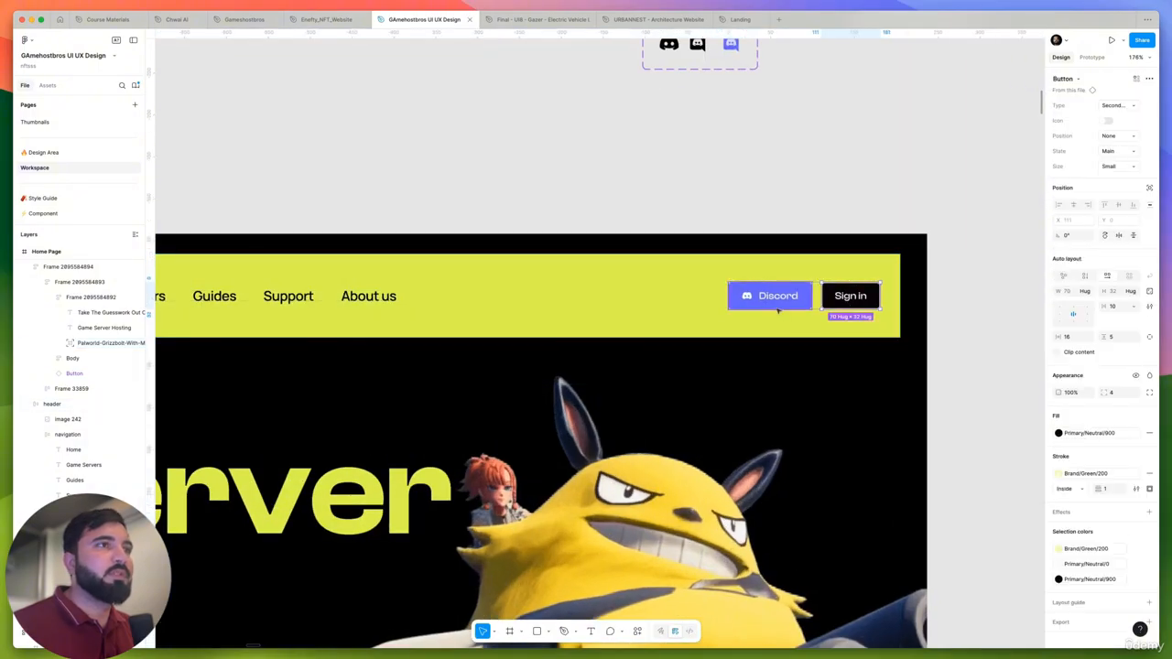
{"action": "left_click", "coordinate": [777, 307], "text": "shift"}
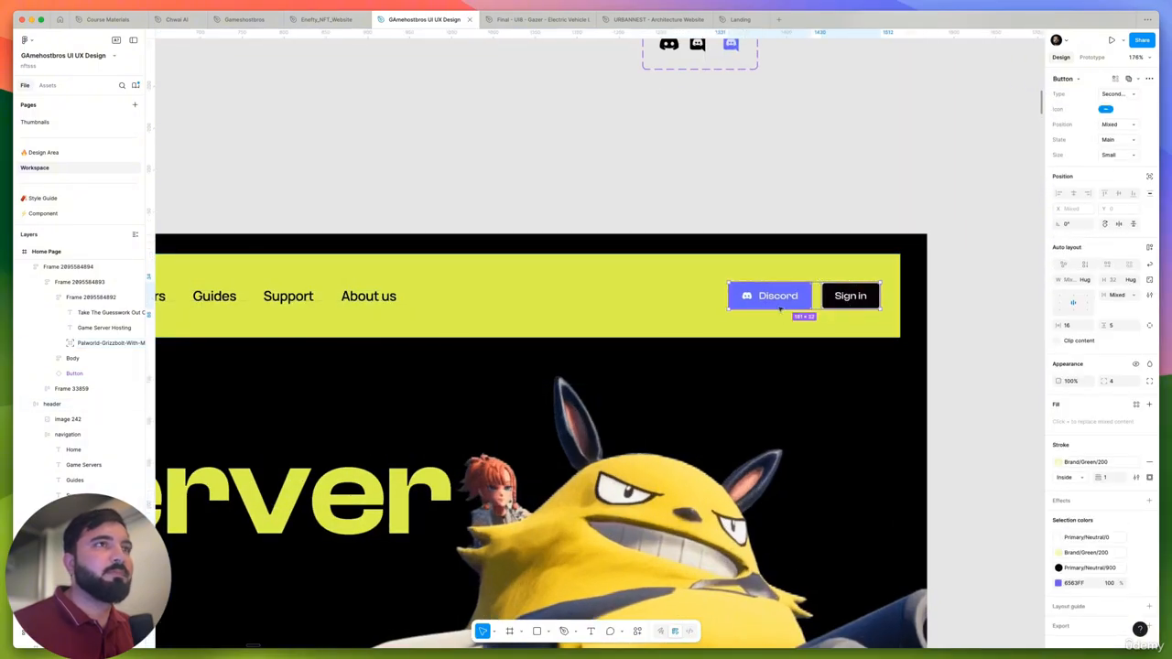
{"action": "left_click", "coordinate": [1129, 155]}
{"action": "left_click", "coordinate": [1097, 149]}
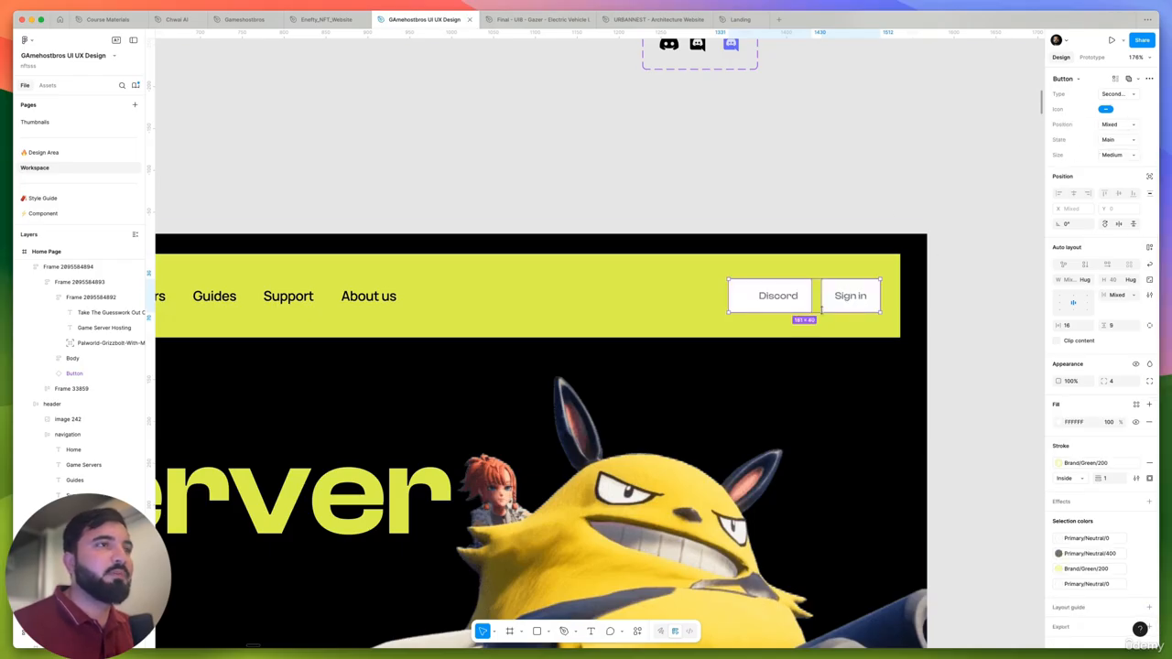
- Open the main component of the header's Discord button
{"action": "left_click", "coordinate": [842, 309]}
{"action": "left_click", "coordinate": [765, 299]}
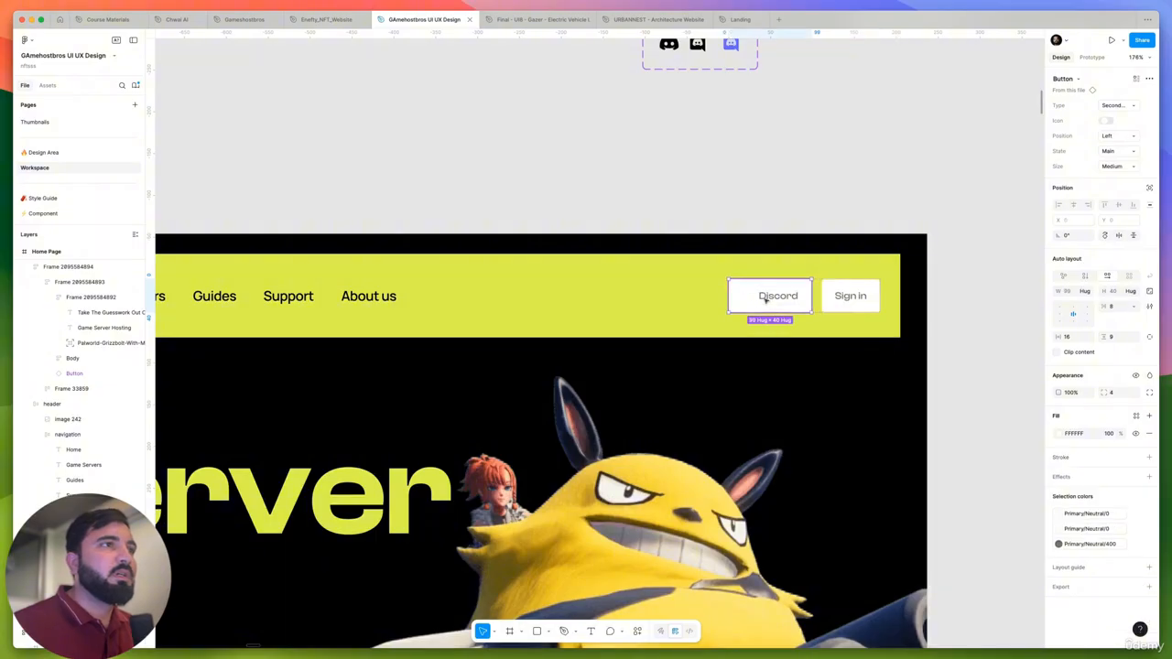
{"action": "right_click", "coordinate": [772, 295]}
{"action": "mouse_move", "coordinate": [828, 521]}
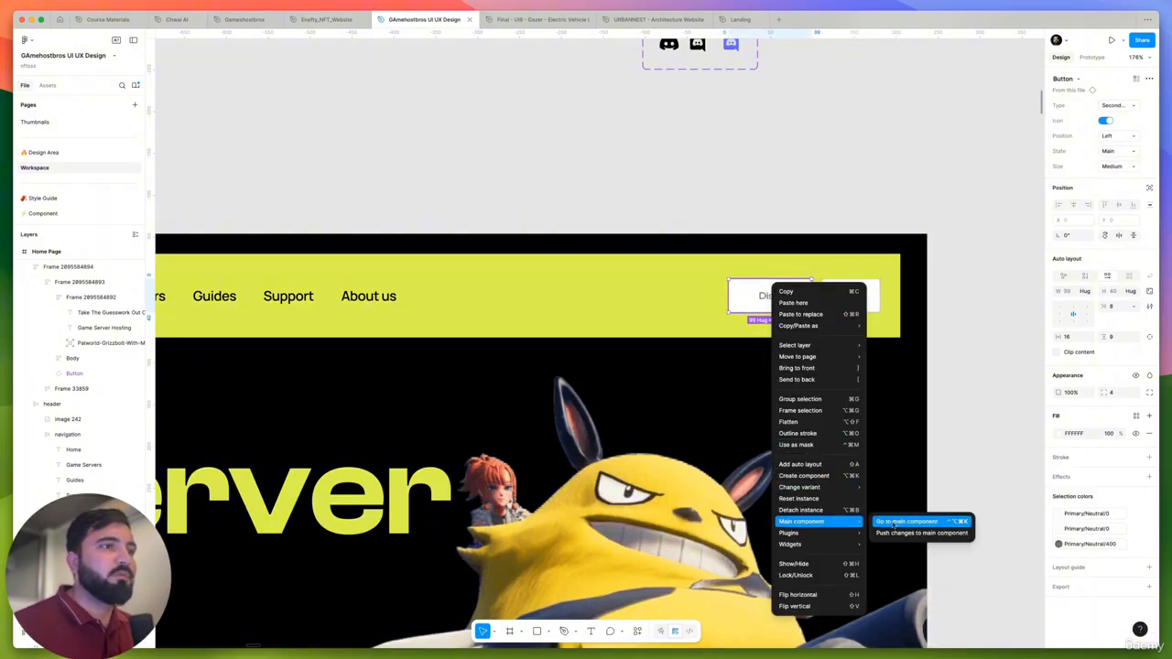
{"action": "scroll", "coordinate": [658, 240], "scroll_direction": "down", "scroll_amount": 10}
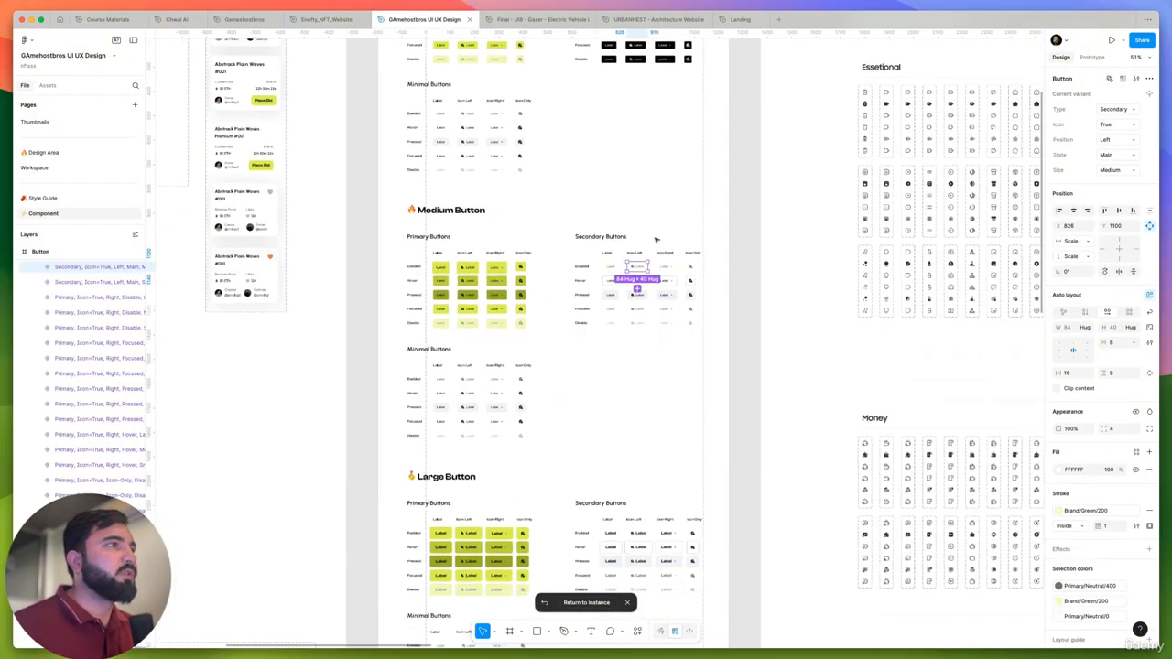
- Select all secondary button variants in the Medium Button and Large Button sections of the component sheet
{"action": "scroll", "coordinate": [649, 291], "scroll_direction": "down", "scroll_amount": 8}
{"action": "scroll", "coordinate": [646, 408], "scroll_direction": "up", "scroll_amount": 8}
{"action": "scroll", "coordinate": [646, 408], "scroll_direction": "down", "scroll_amount": 5}
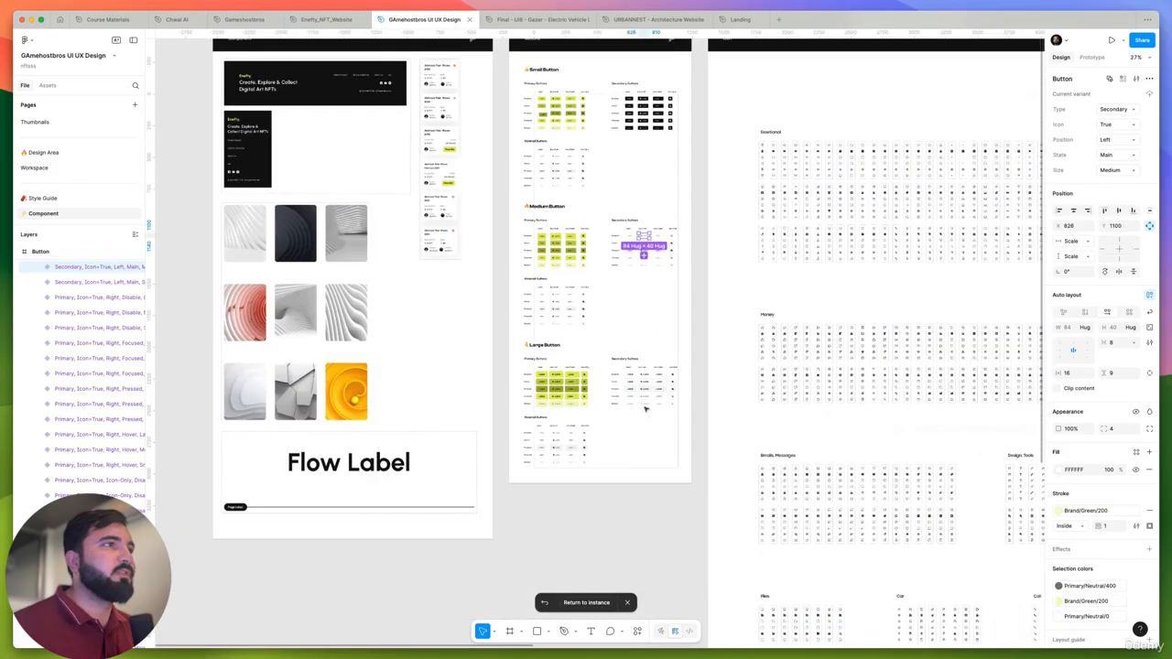
{"action": "scroll", "coordinate": [688, 194], "scroll_direction": "up", "scroll_amount": 3}
{"action": "scroll", "coordinate": [688, 193], "scroll_direction": "up", "scroll_amount": 3}
{"action": "left_click_drag", "start_coordinate": [703, 203], "coordinate": [577, 605]}
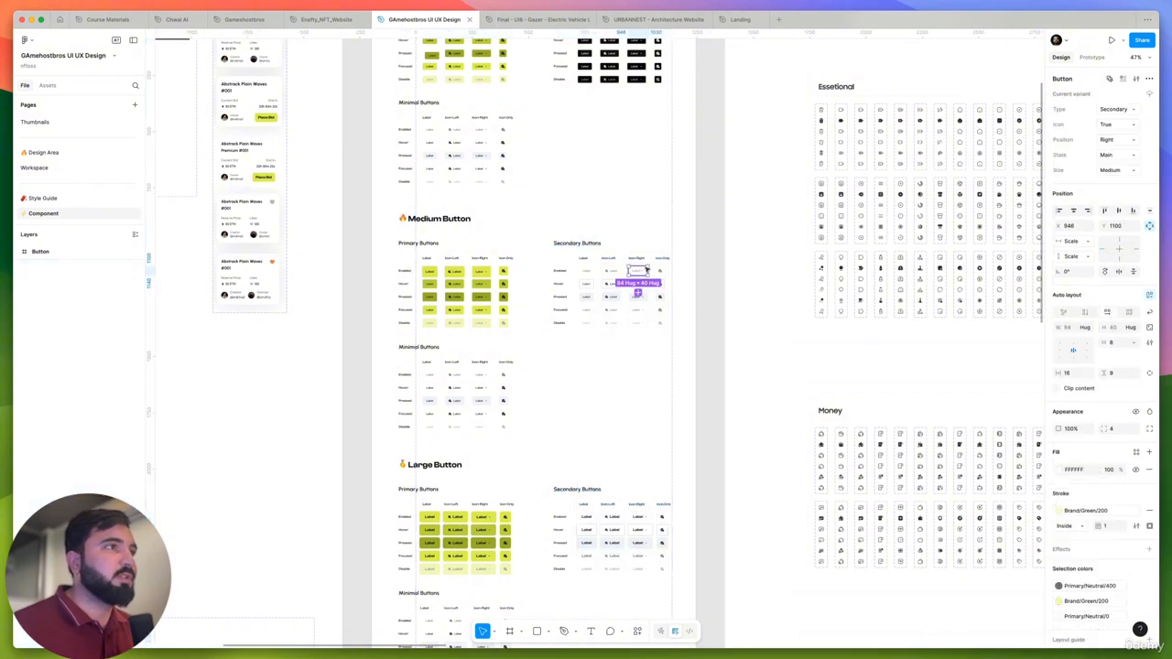
{"action": "left_click_drag", "start_coordinate": [702, 258], "coordinate": [575, 594]}
{"action": "scroll", "coordinate": [604, 107], "scroll_direction": "up", "scroll_amount": 2}
{"action": "scroll", "coordinate": [604, 107], "scroll_direction": "up", "scroll_amount": 5}
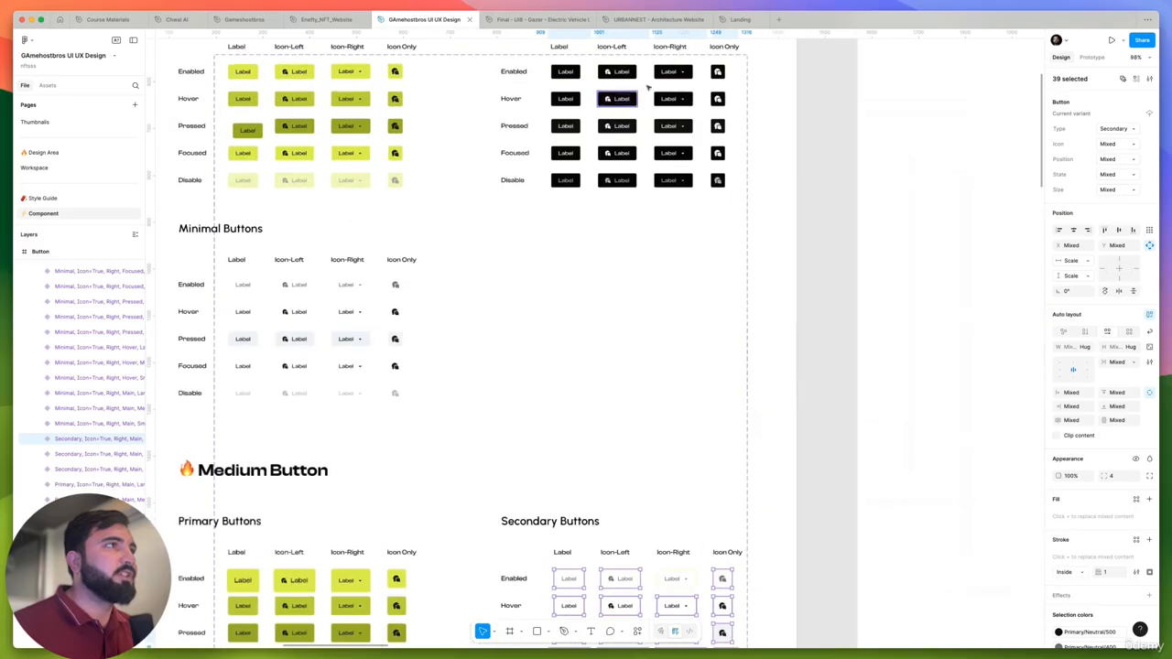
{"action": "scroll", "coordinate": [678, 458], "scroll_direction": "down", "scroll_amount": 2}
{"action": "left_click", "coordinate": [685, 504], "text": "shift"}
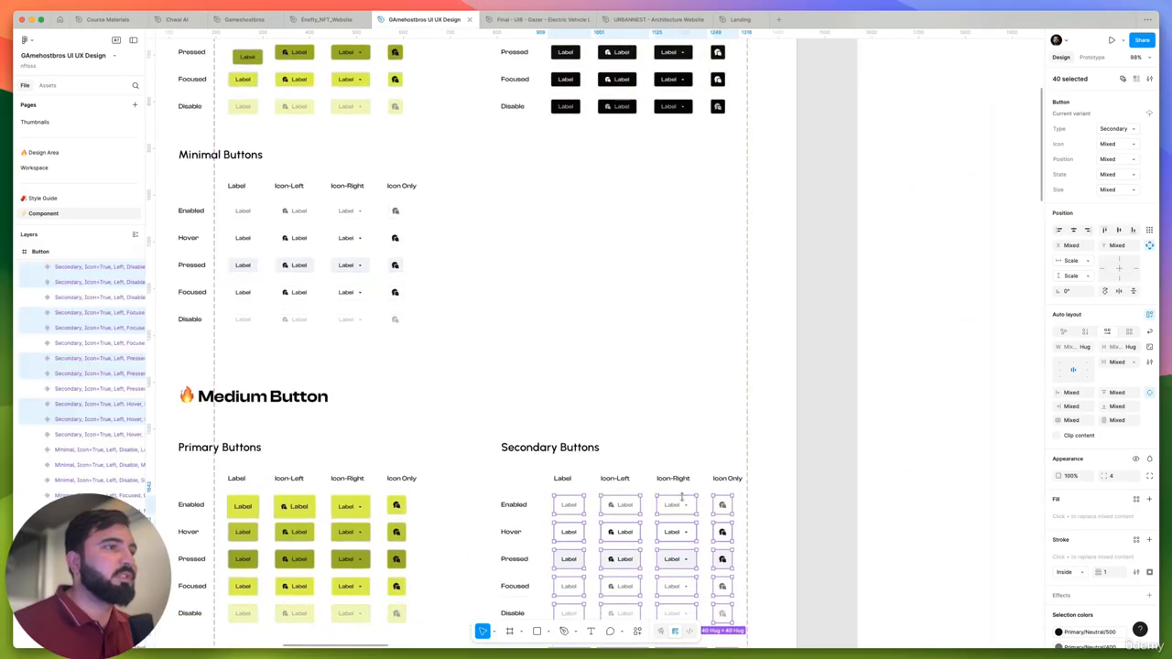
{"action": "scroll", "coordinate": [682, 495], "scroll_direction": "down", "scroll_amount": 3}
{"action": "scroll", "coordinate": [669, 433], "scroll_direction": "down", "scroll_amount": 5}
{"action": "scroll", "coordinate": [670, 433], "scroll_direction": "up", "scroll_amount": 2}
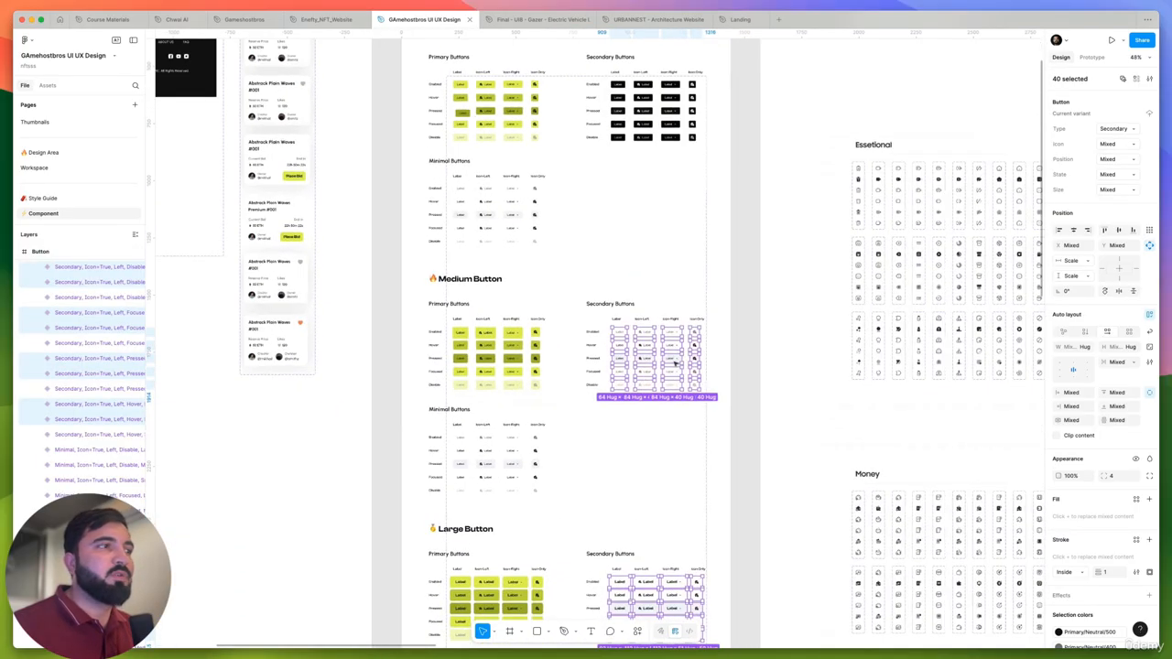
{"action": "scroll", "coordinate": [1085, 517], "scroll_direction": "down", "scroll_amount": 2}
{"action": "scroll", "coordinate": [1087, 520], "scroll_direction": "down", "scroll_amount": 1}
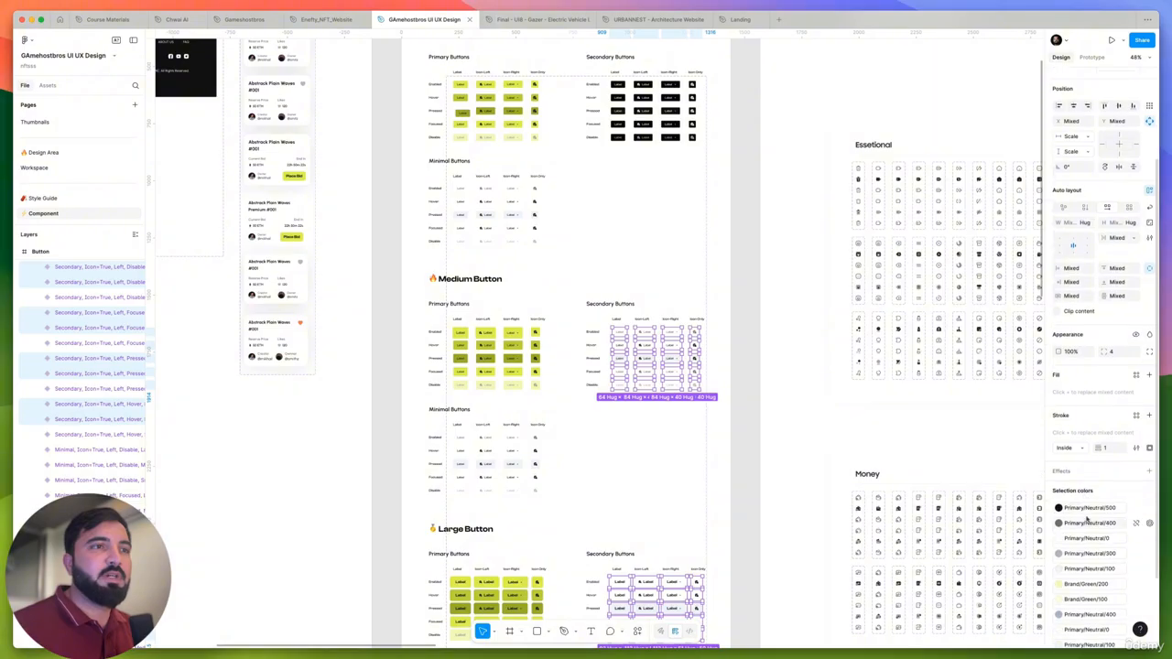
{"action": "left_click", "coordinate": [1095, 512]}
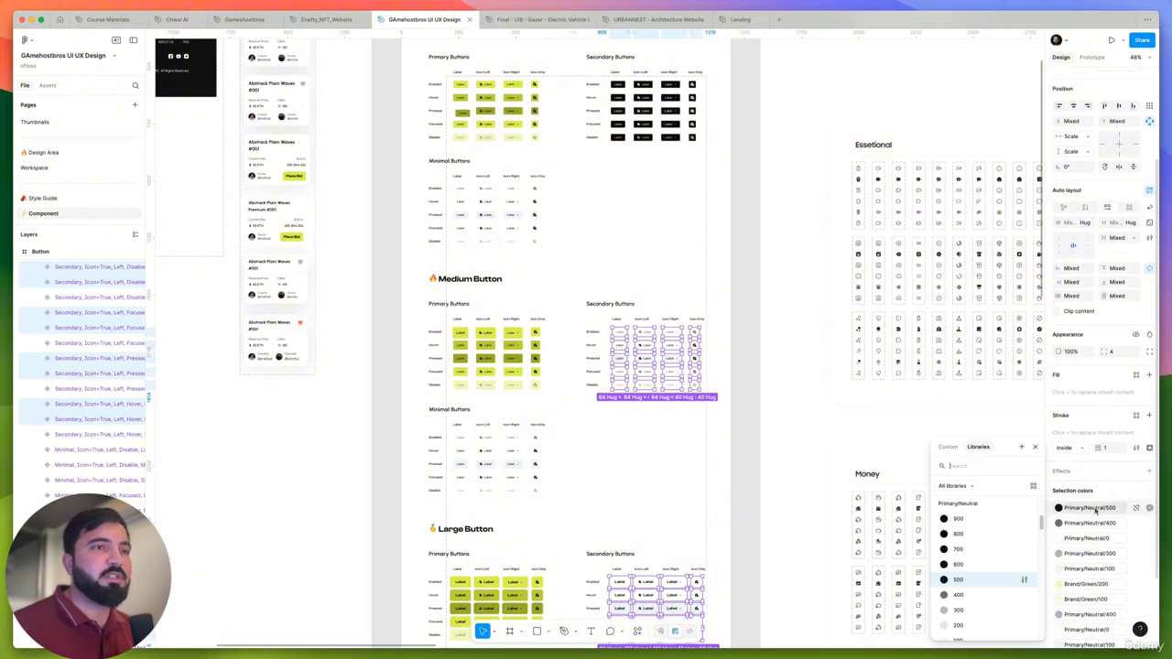
{"action": "scroll", "coordinate": [996, 591], "scroll_direction": "down", "scroll_amount": 1}
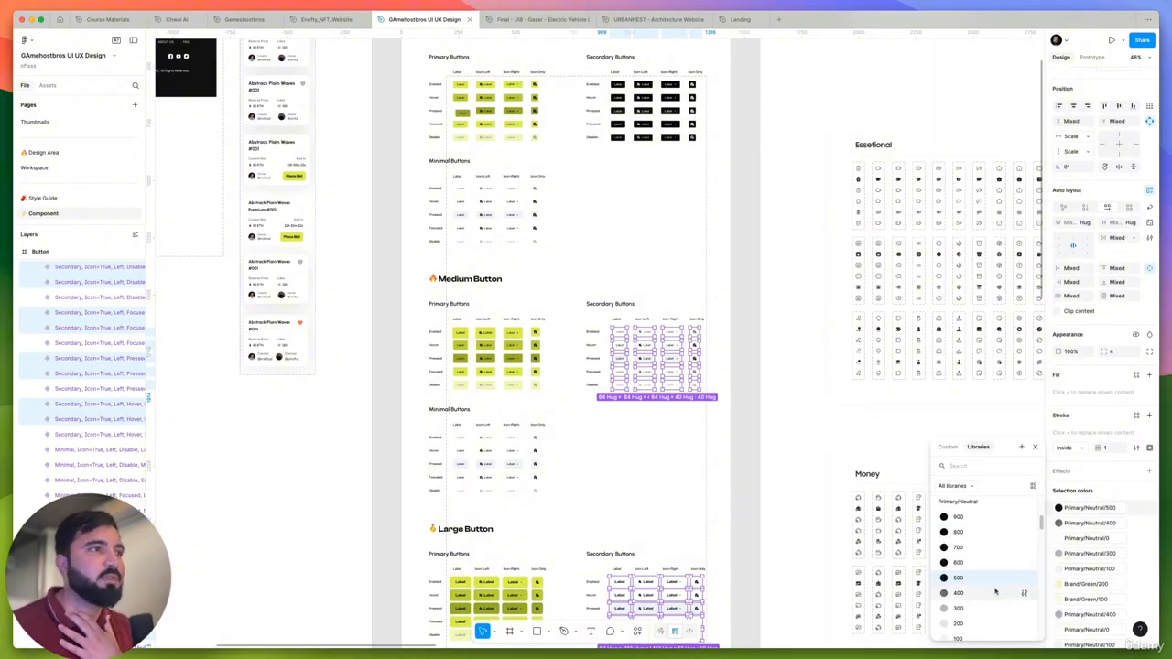
{"action": "scroll", "coordinate": [995, 594], "scroll_direction": "down", "scroll_amount": 2}
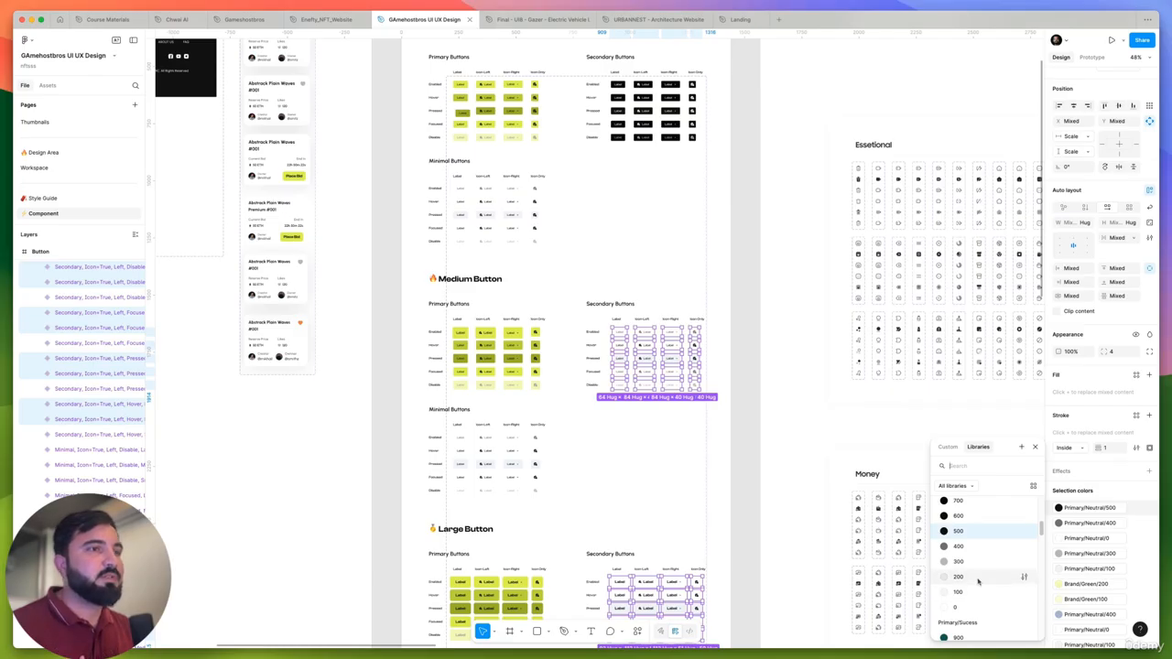
{"action": "left_click", "coordinate": [976, 591]}
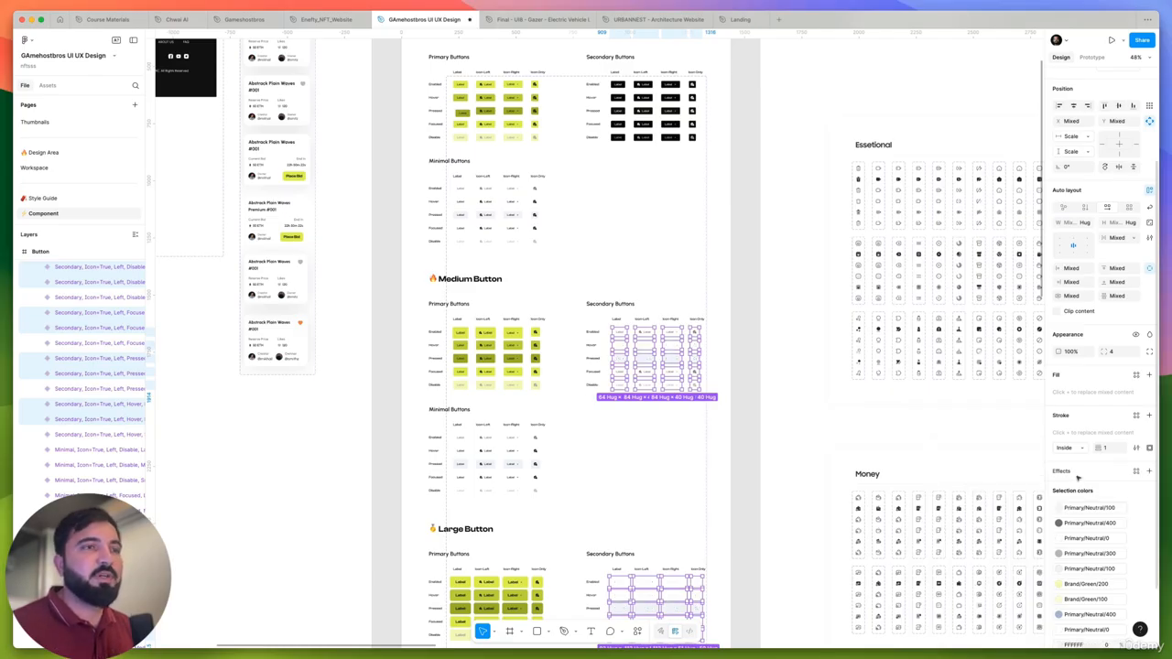
{"action": "key", "text": "ctrl+z"}
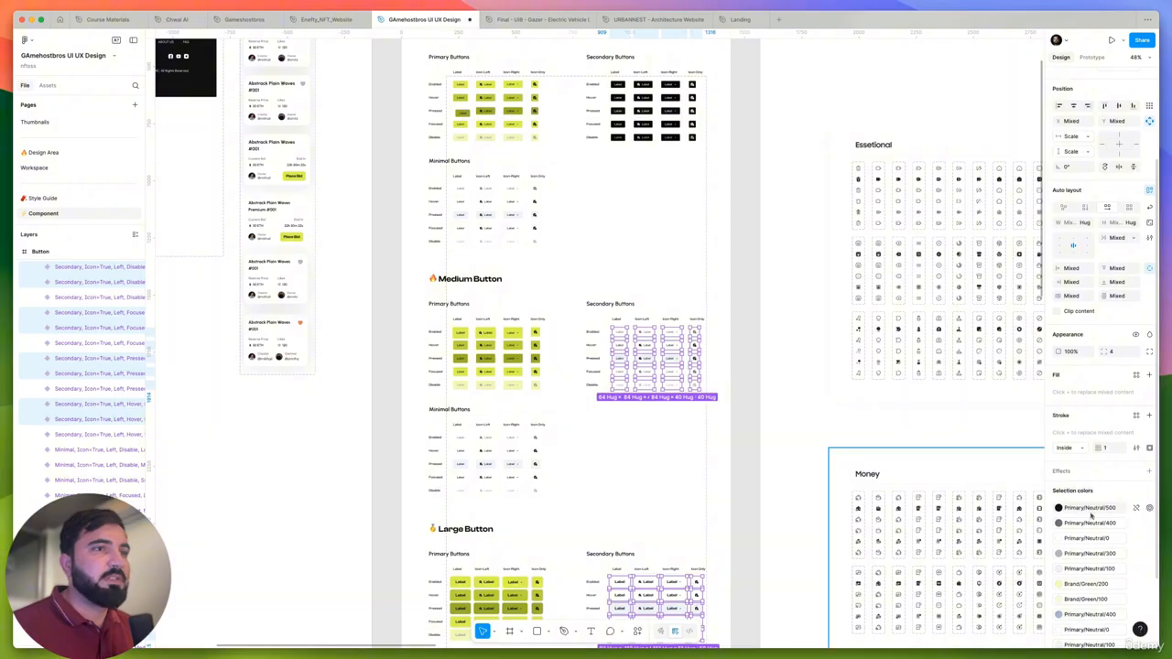
{"action": "left_click", "coordinate": [1092, 509]}
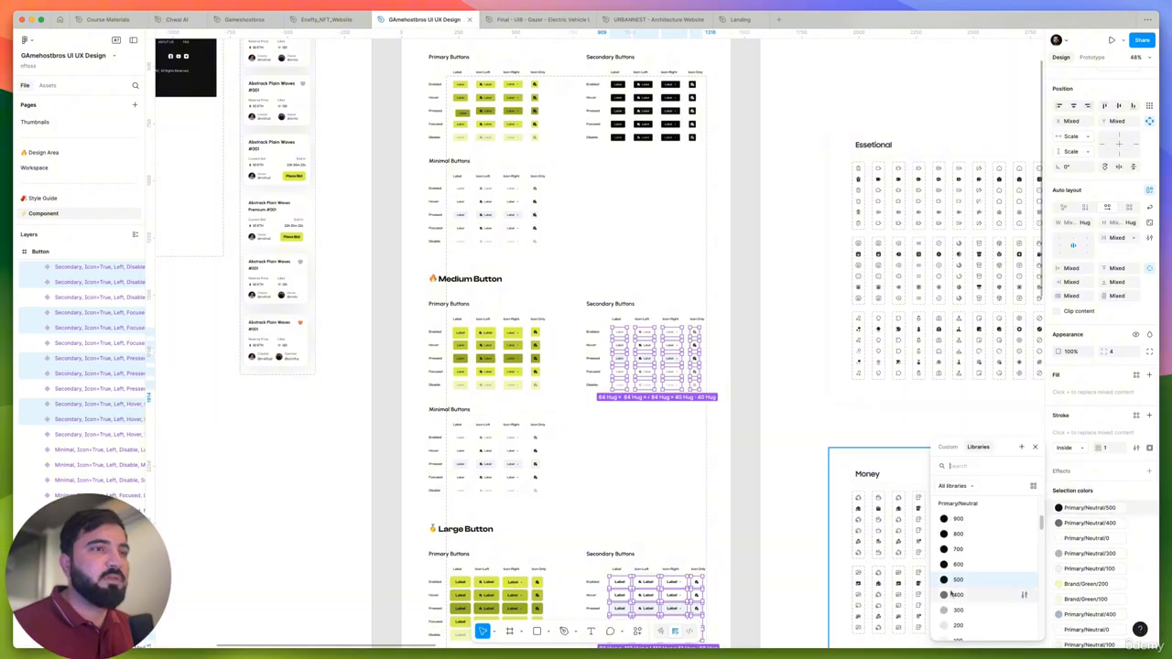
{"action": "left_click", "coordinate": [1105, 524]}
{"action": "scroll", "coordinate": [968, 591], "scroll_direction": "down", "scroll_amount": 1}
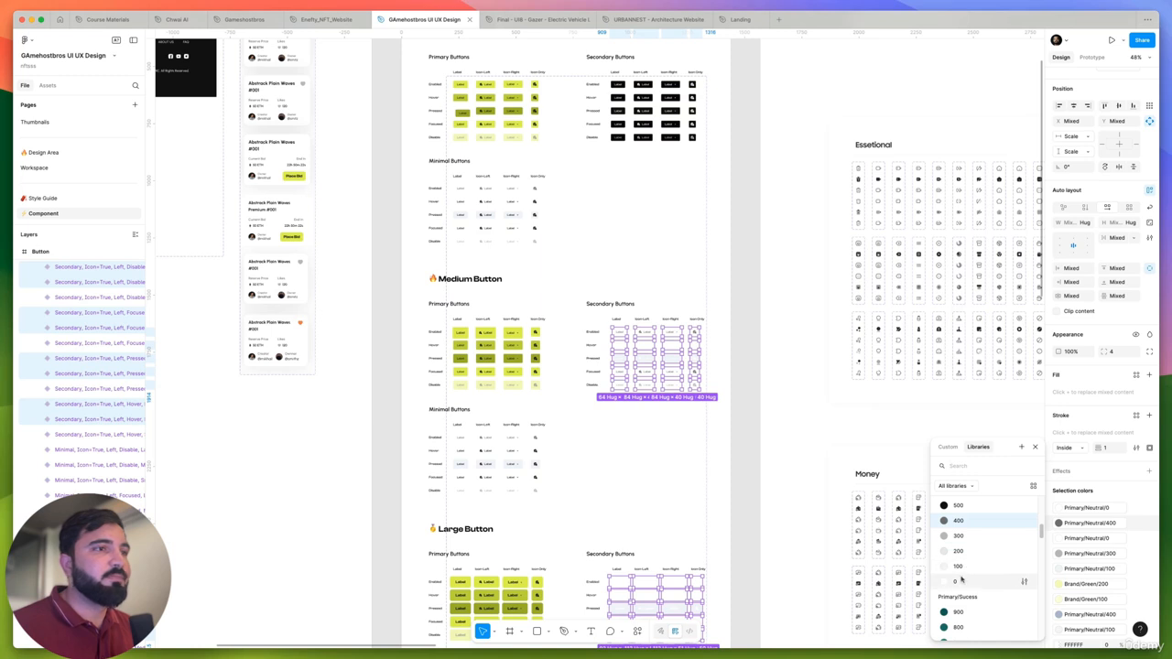
{"action": "left_click", "coordinate": [962, 581]}
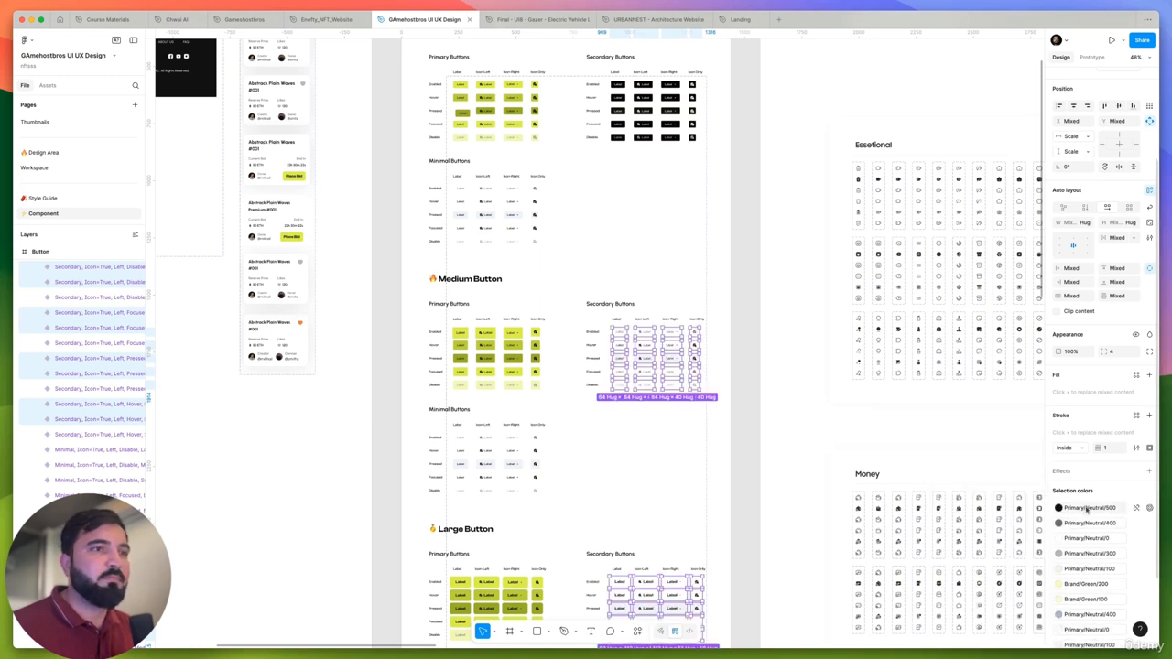
- Replace the selected variants' Primary/Neutral/500 color with Primary/Neutral/0 and their Primary/Neutral/400 color with Primary/Neutral/900
{"action": "left_click", "coordinate": [1088, 509]}
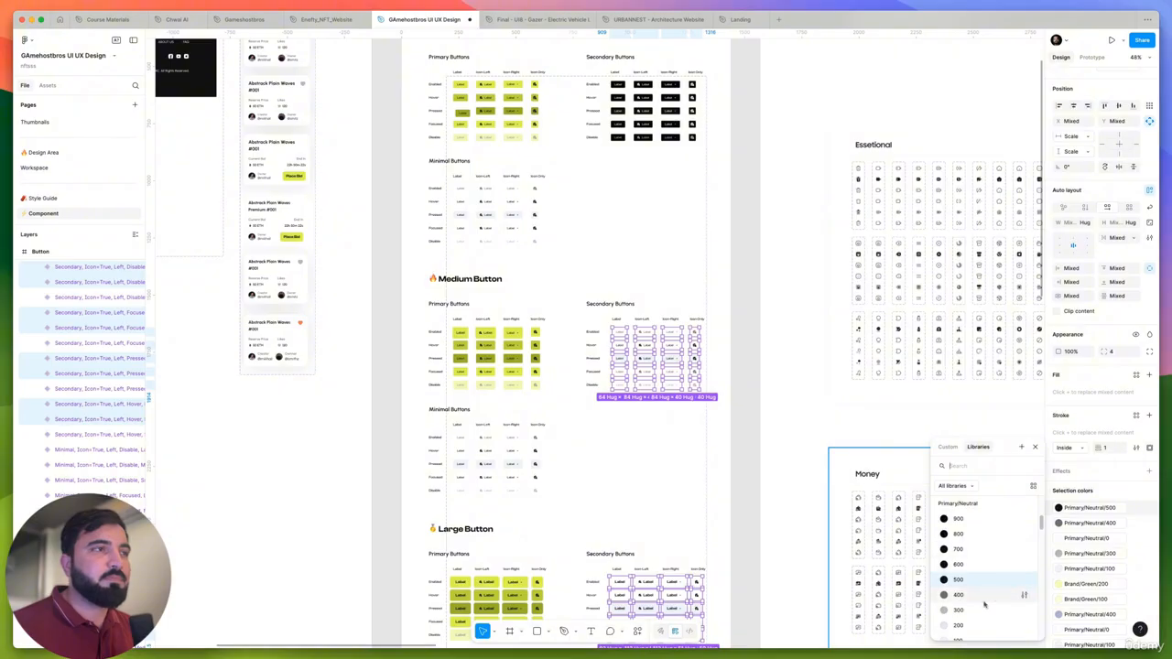
{"action": "scroll", "coordinate": [985, 604], "scroll_direction": "down", "scroll_amount": 3}
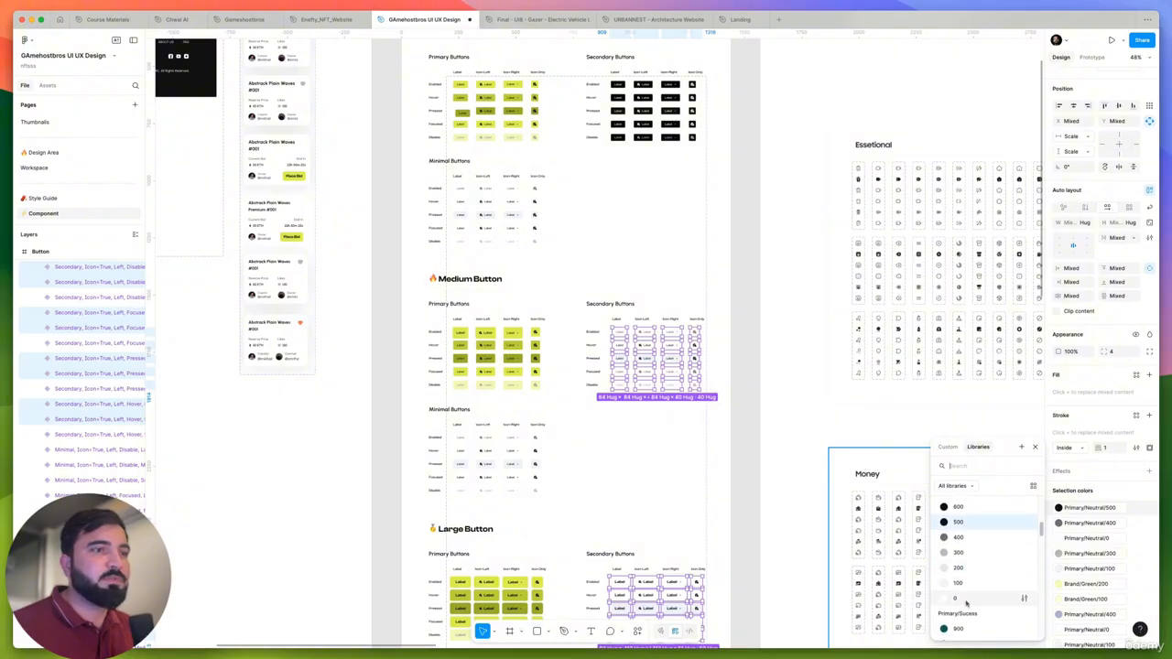
{"action": "left_click", "coordinate": [957, 598]}
{"action": "left_click", "coordinate": [1111, 523]}
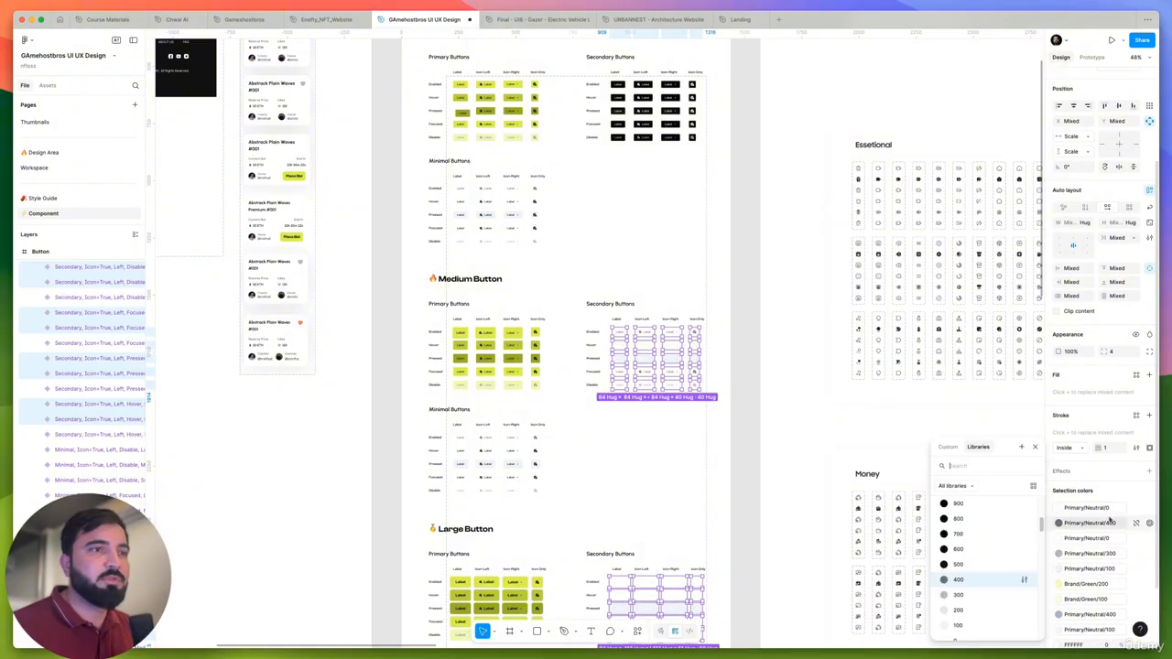
{"action": "scroll", "coordinate": [982, 545], "scroll_direction": "up", "scroll_amount": 2}
{"action": "left_click", "coordinate": [958, 549]}
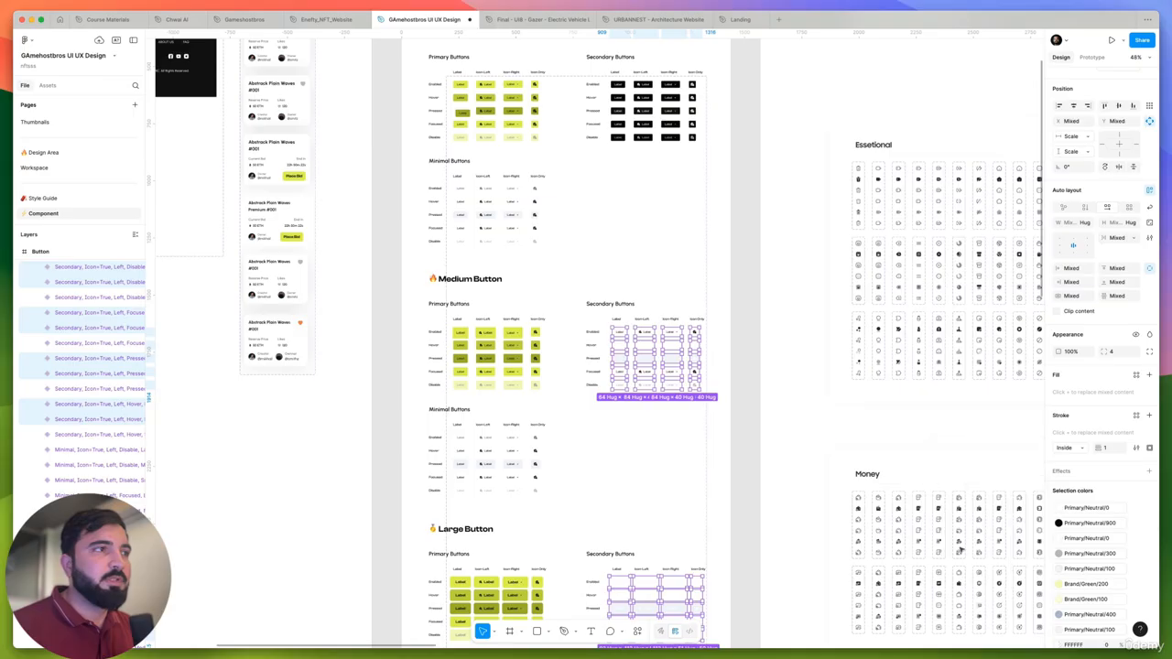
- Recolor the variants' Primary/Neutral/0 fills to Primary/Neutral/900 and reassign their Primary/Neutral/100 color to the library's Primary/Neutral/100
{"action": "left_click", "coordinate": [1097, 540]}
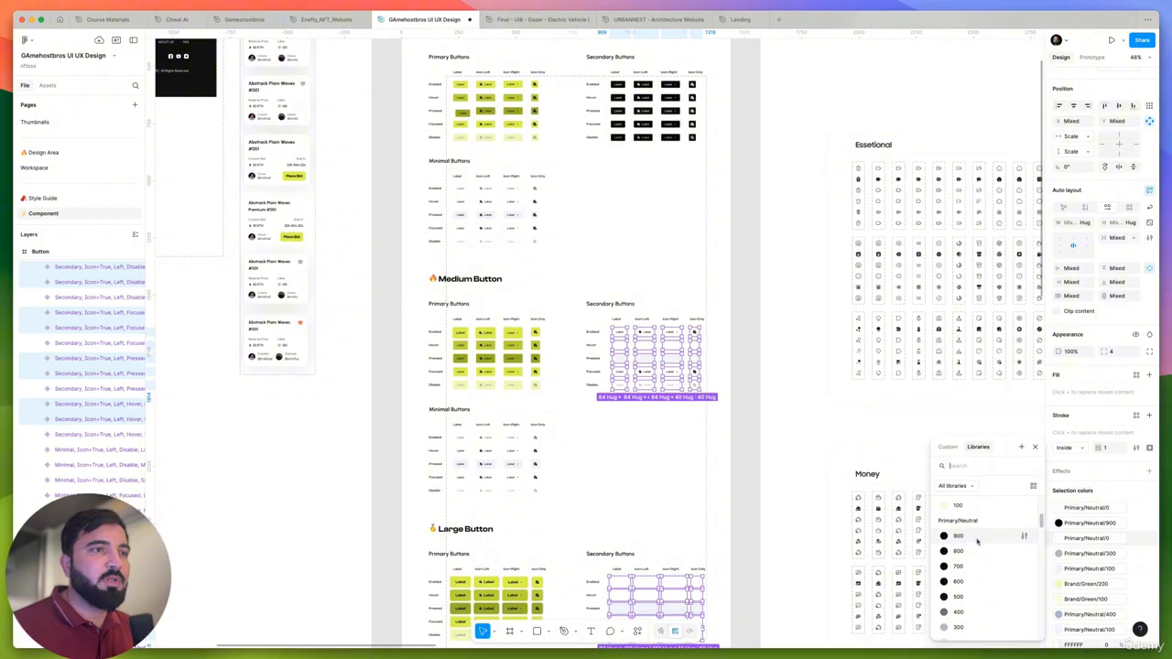
{"action": "left_click", "coordinate": [974, 539]}
{"action": "left_click", "coordinate": [1095, 554]}
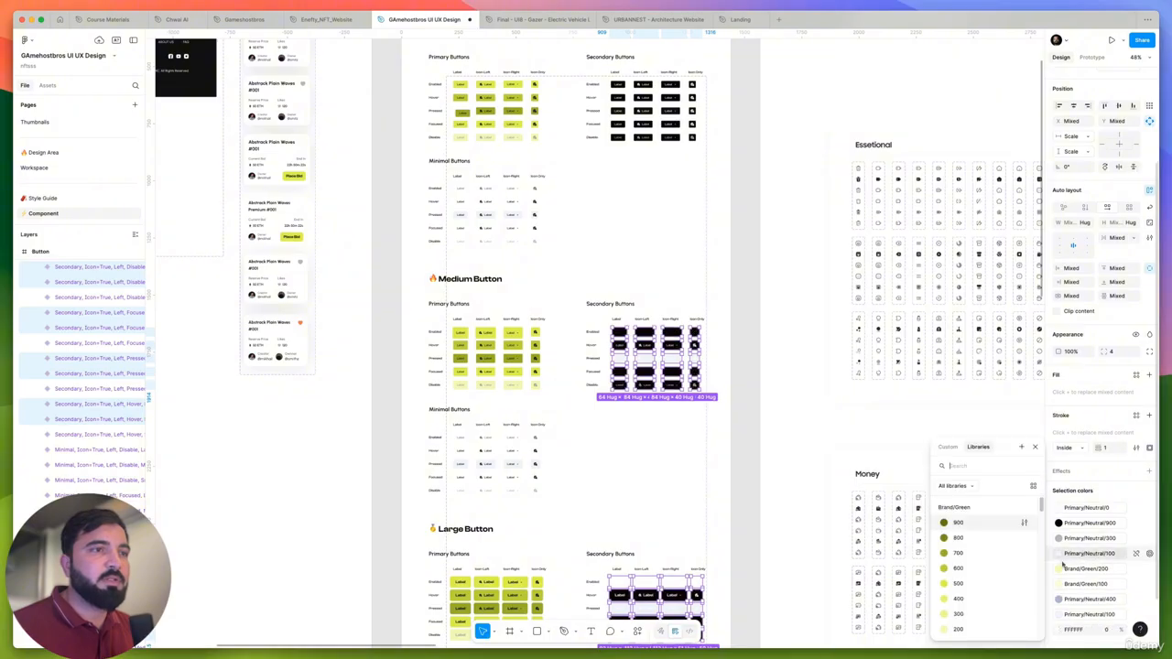
{"action": "scroll", "coordinate": [980, 581], "scroll_direction": "down", "scroll_amount": 2}
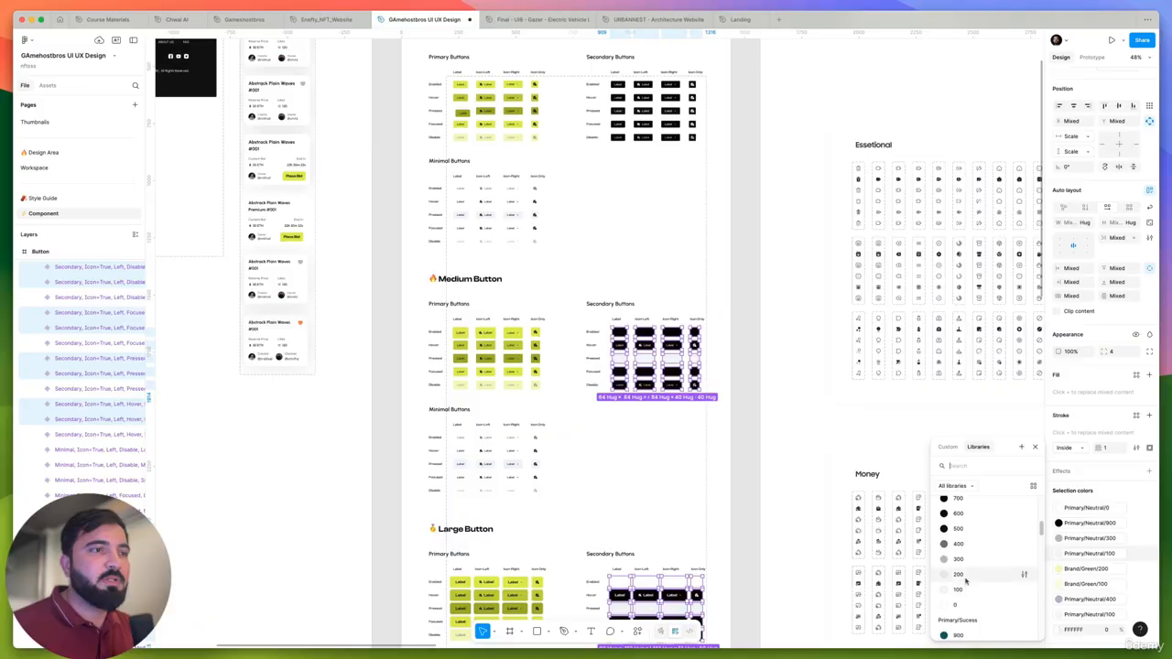
{"action": "left_click", "coordinate": [962, 590]}
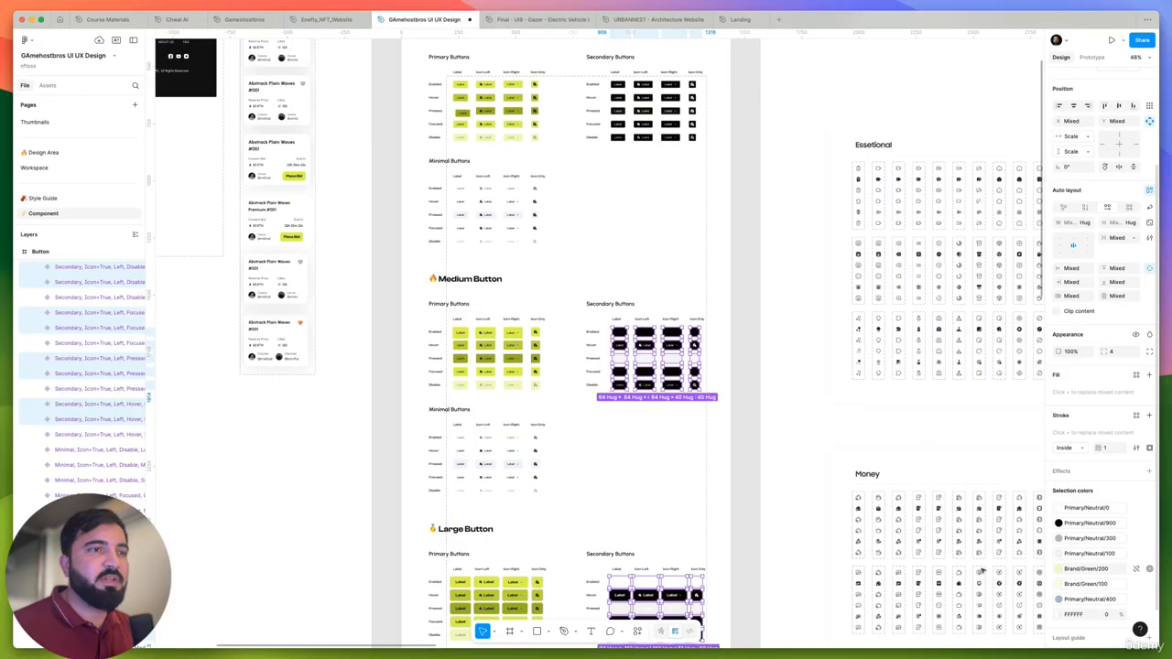
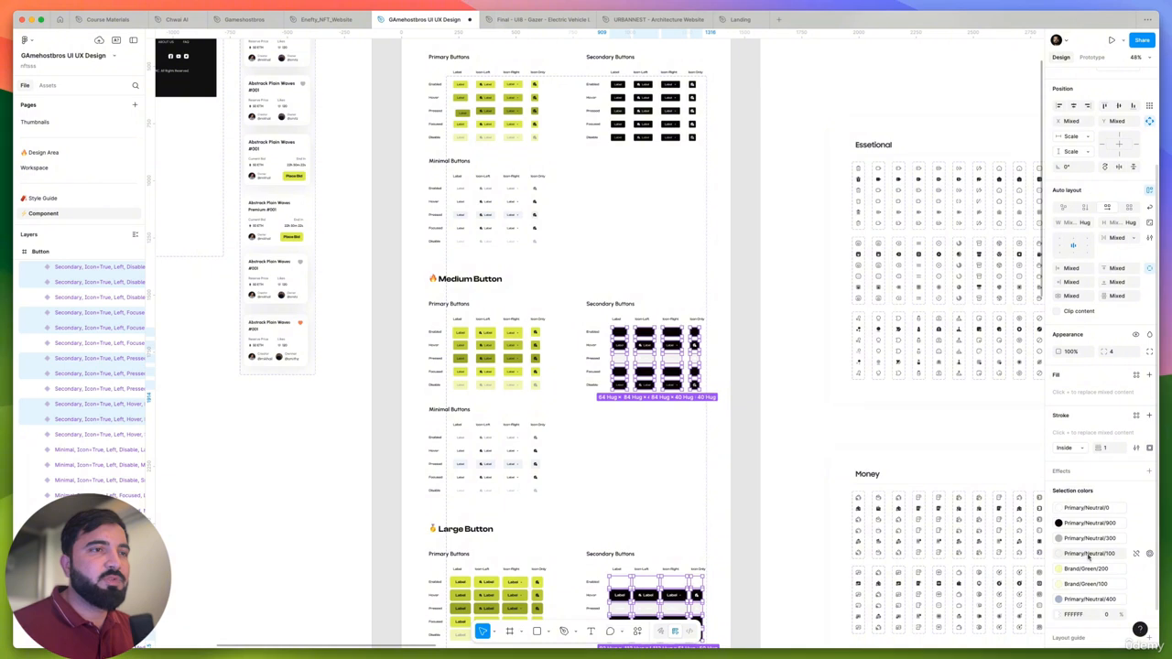
- Replace the Primary/Neutral/400 color of the selected medium and large secondary variants with another Primary/Neutral library color
{"action": "scroll", "coordinate": [1088, 554], "scroll_direction": "down", "scroll_amount": 1}
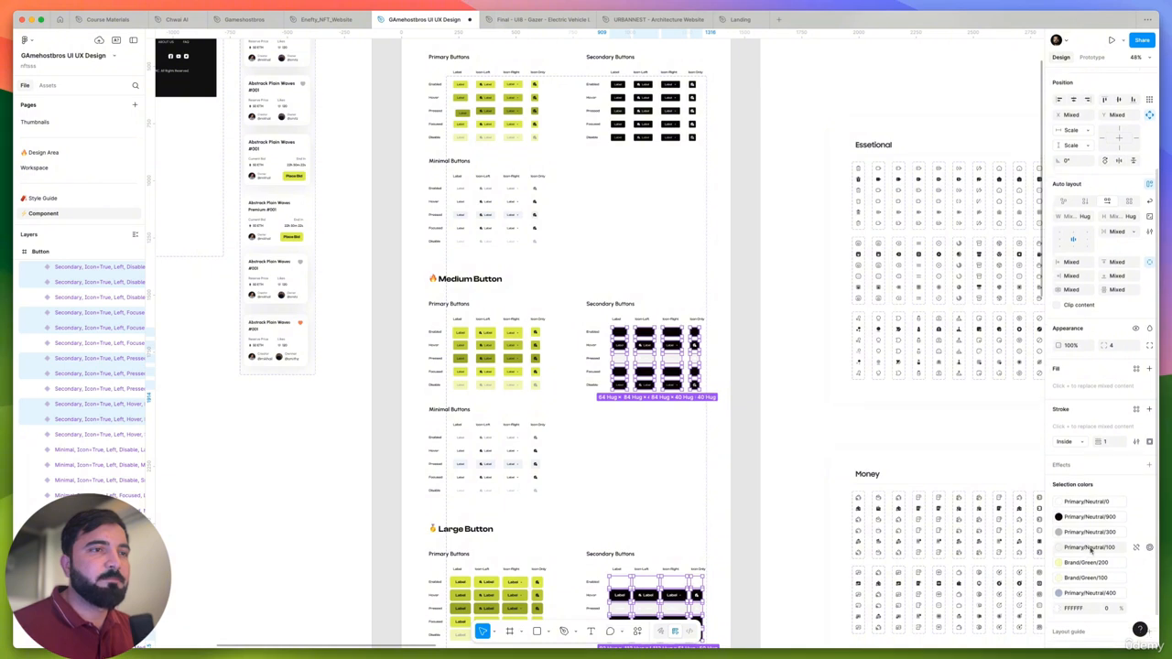
{"action": "scroll", "coordinate": [1091, 570], "scroll_direction": "down", "scroll_amount": 3}
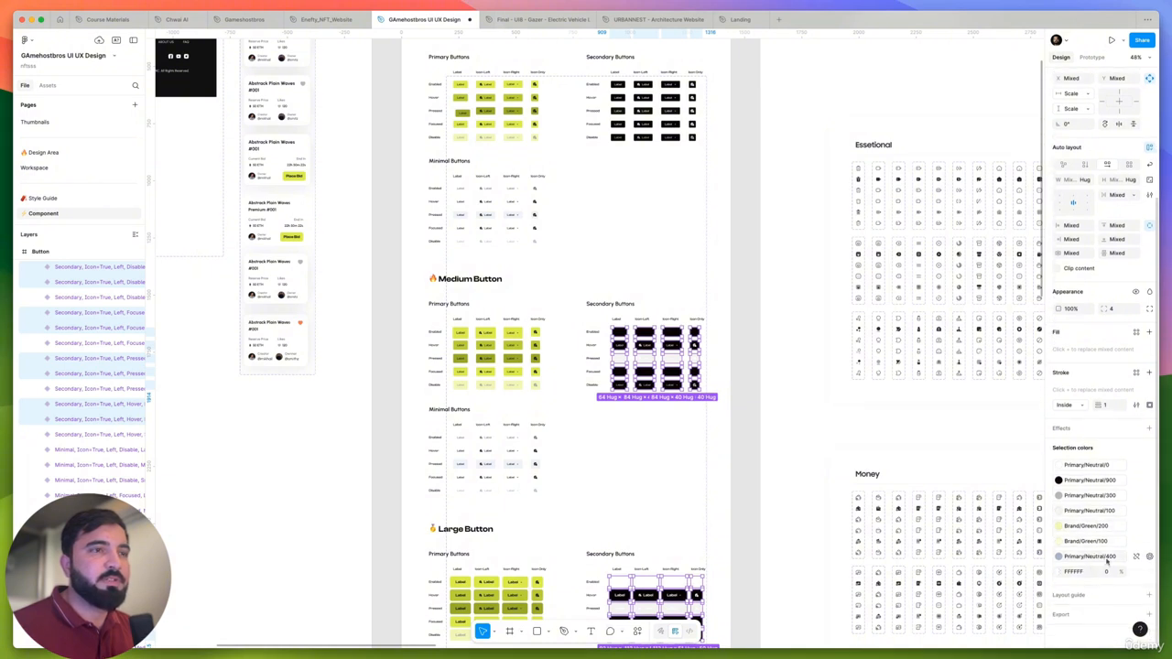
{"action": "left_click", "coordinate": [1106, 562]}
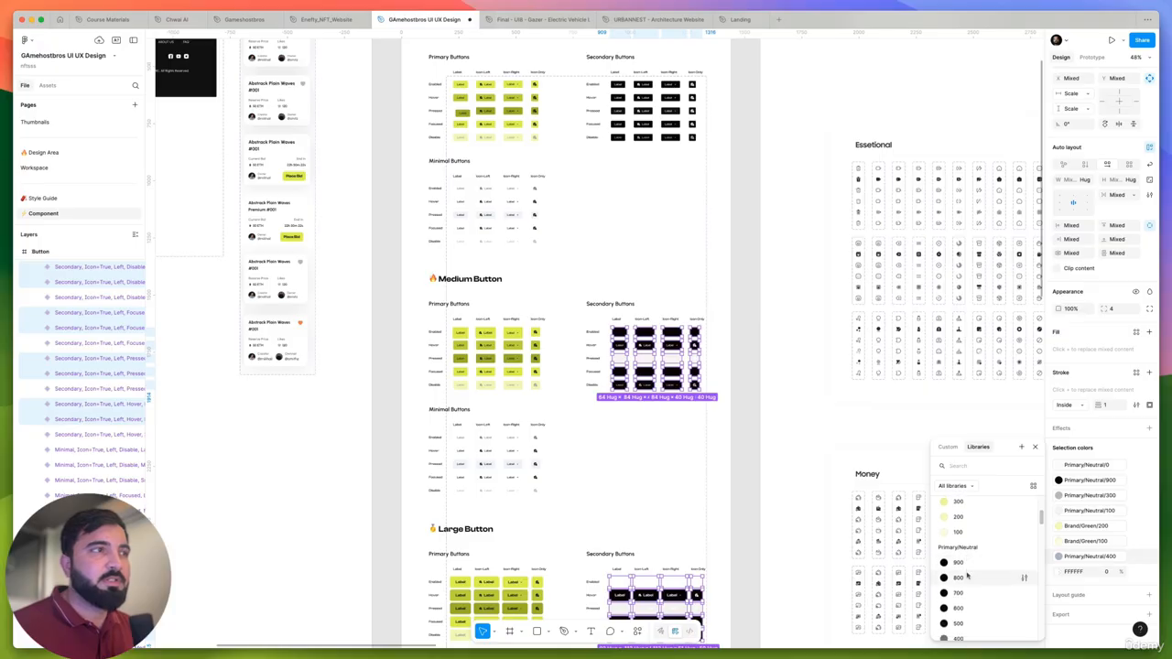
{"action": "scroll", "coordinate": [967, 577], "scroll_direction": "down", "scroll_amount": 3}
{"action": "left_click", "coordinate": [959, 615]}
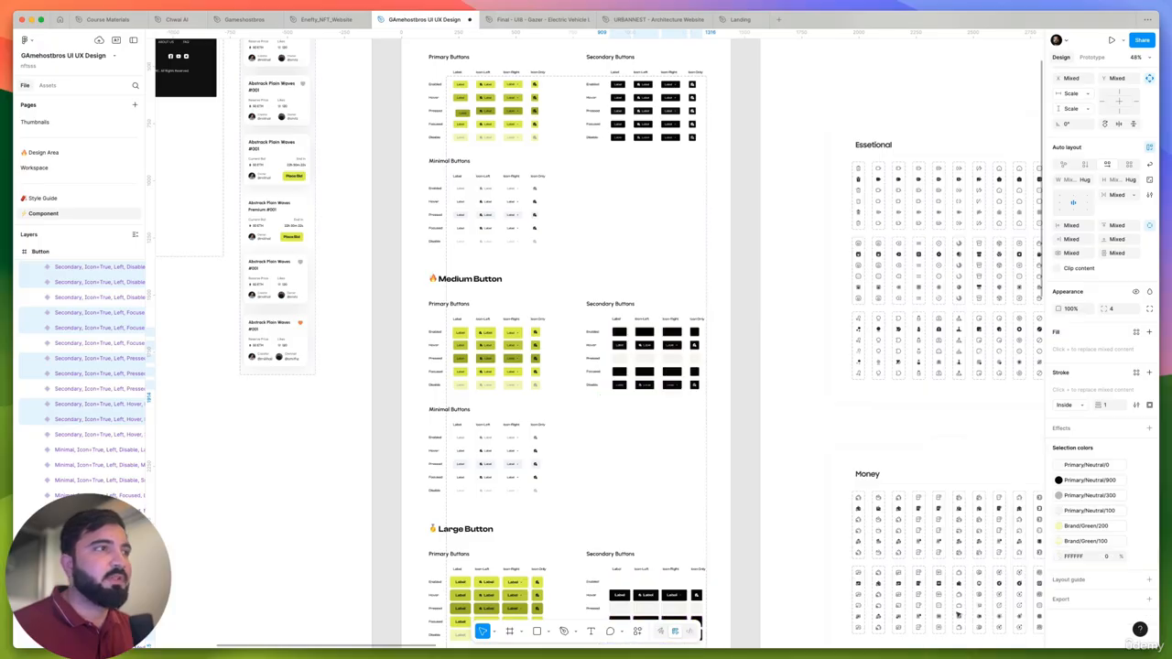
- Recolor the Enabled medium secondary Label variant's text and the whole Enabled Icon-Left variant to Primary/Neutral/0
{"action": "scroll", "coordinate": [629, 332], "scroll_direction": "up", "scroll_amount": 1}
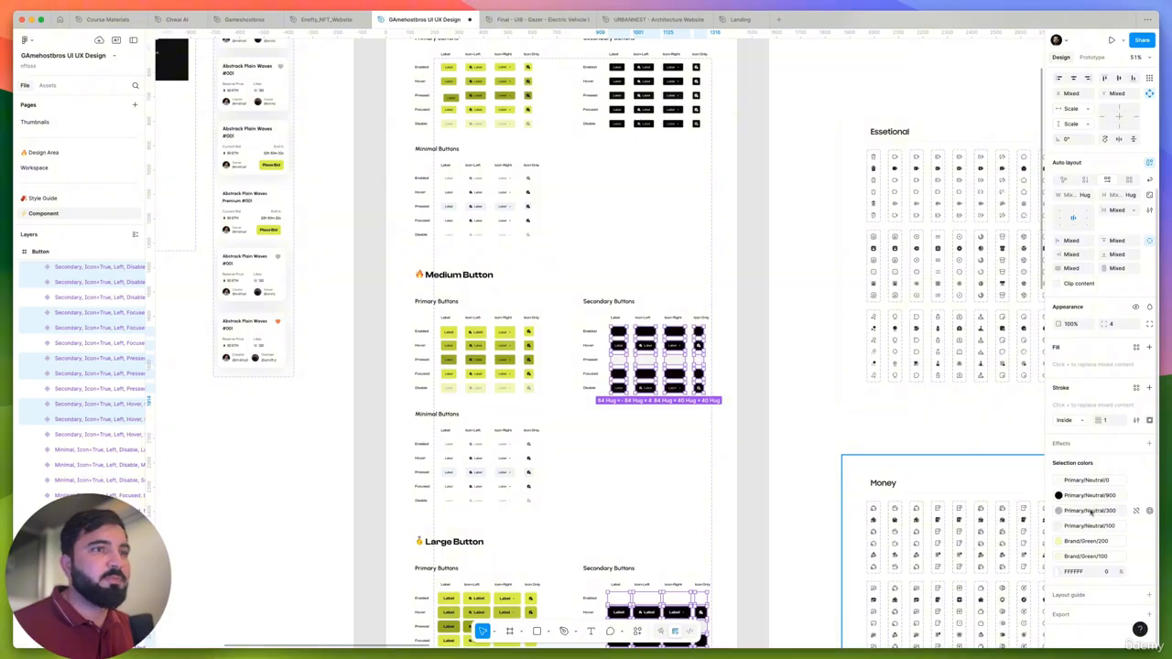
{"action": "scroll", "coordinate": [609, 331], "scroll_direction": "up", "scroll_amount": 10}
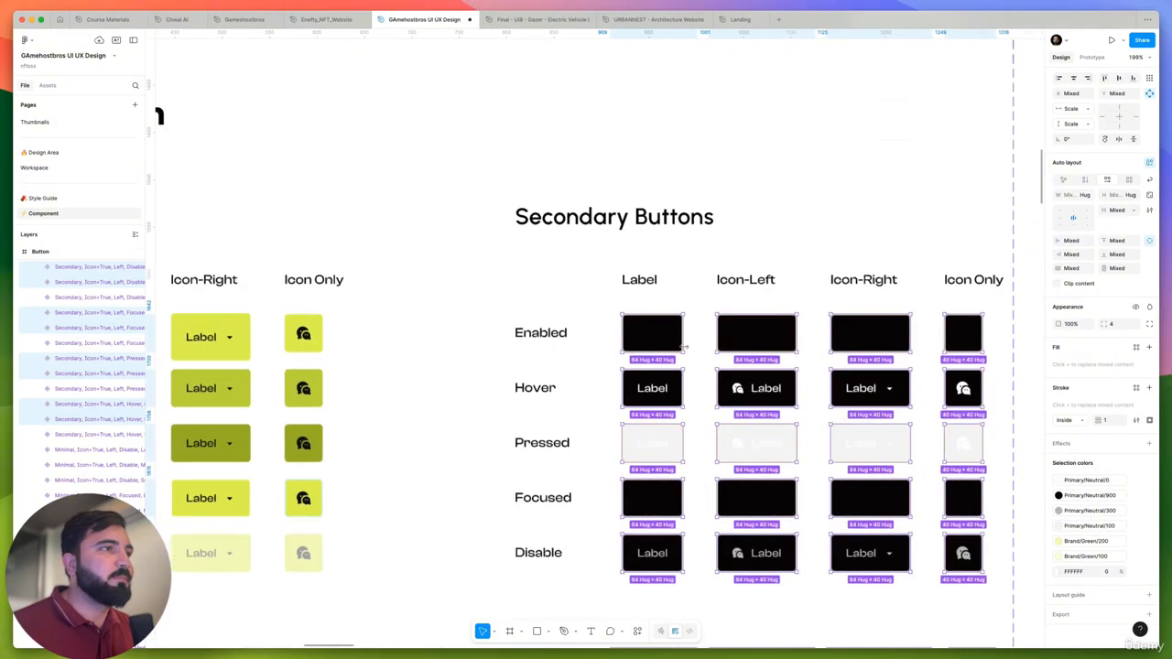
{"action": "left_click", "coordinate": [643, 329], "text": "super"}
{"action": "left_click", "coordinate": [784, 324], "text": "shift"}
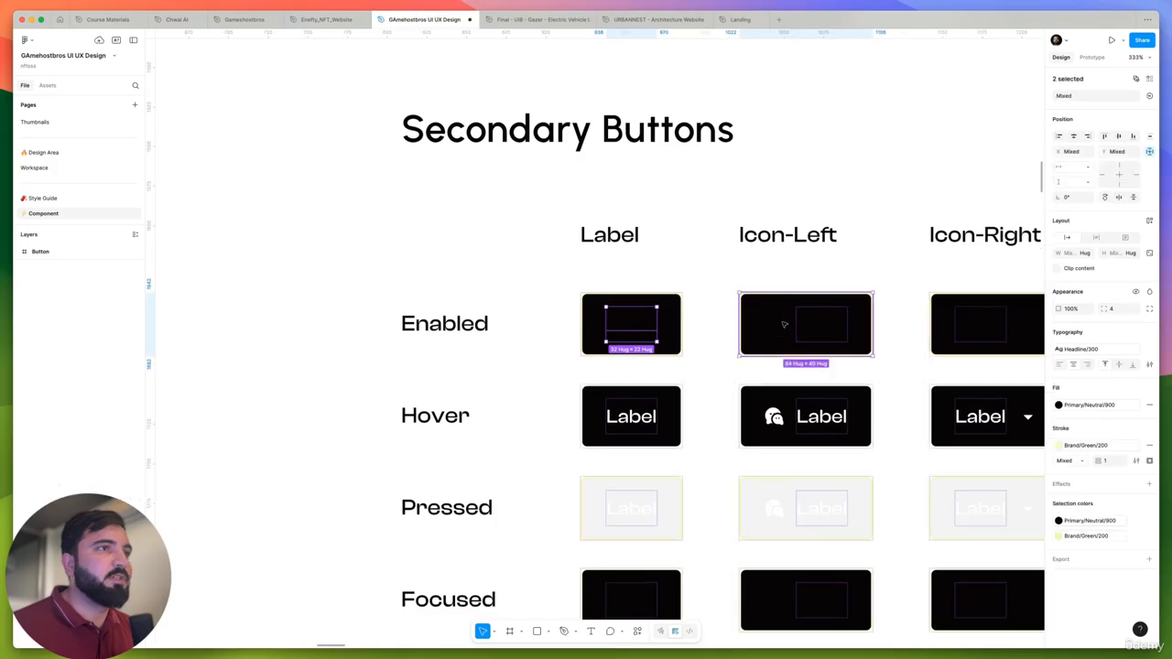
{"action": "left_click", "coordinate": [1090, 522]}
{"action": "scroll", "coordinate": [970, 587], "scroll_direction": "down", "scroll_amount": 3}
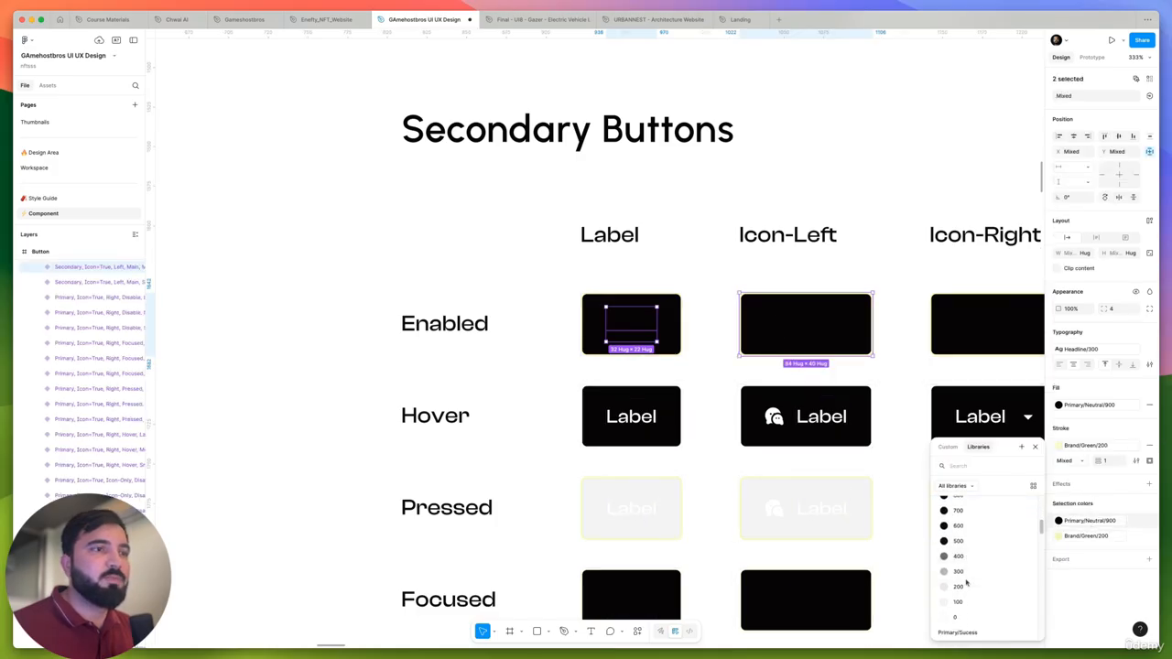
{"action": "left_click", "coordinate": [965, 619]}
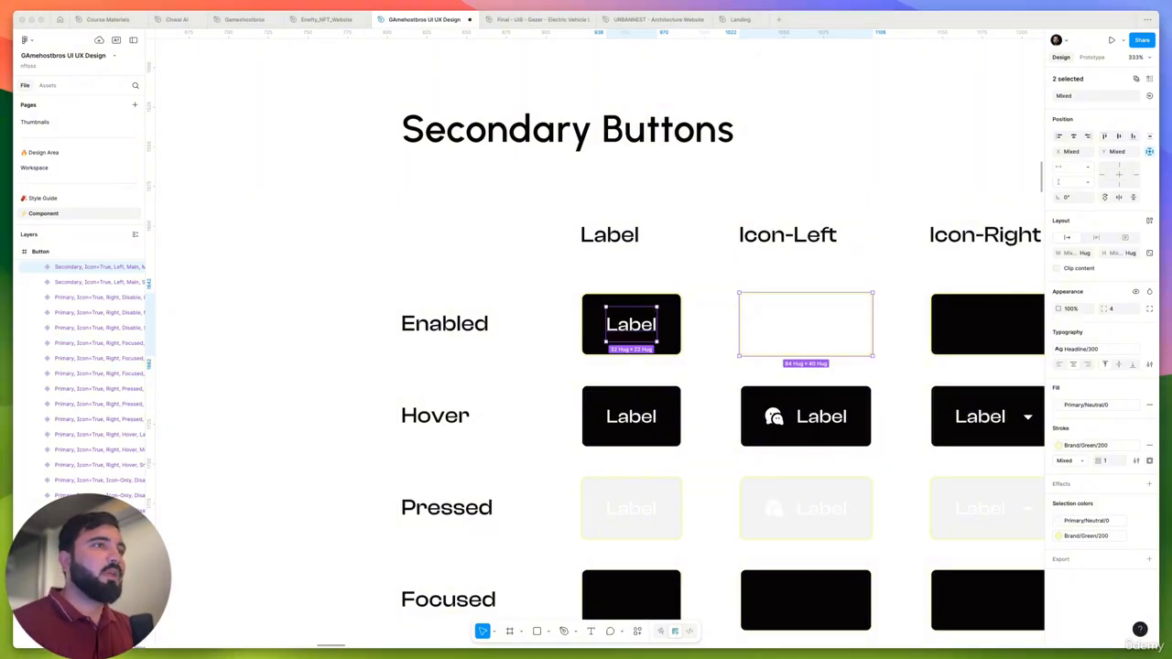
- Set the fill of the Enabled Icon-Left medium secondary variant to Primary/Neutral/900
{"action": "scroll", "coordinate": [543, 290], "scroll_direction": "down", "scroll_amount": 3}
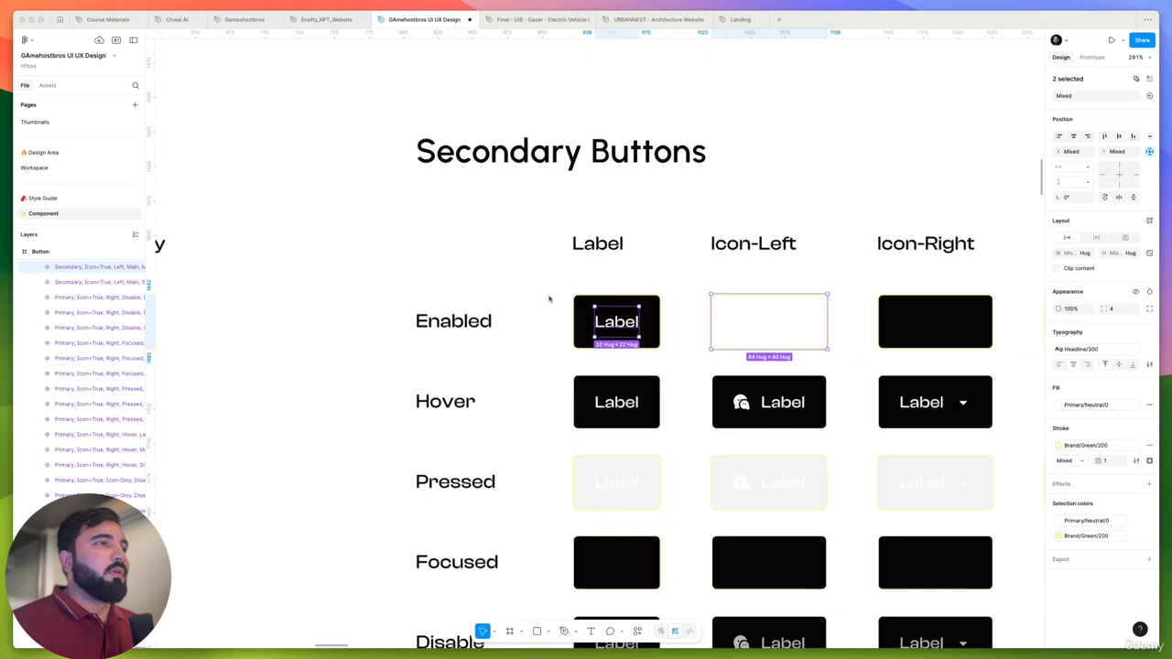
{"action": "double_click", "coordinate": [757, 319]}
{"action": "left_click", "coordinate": [851, 333]}
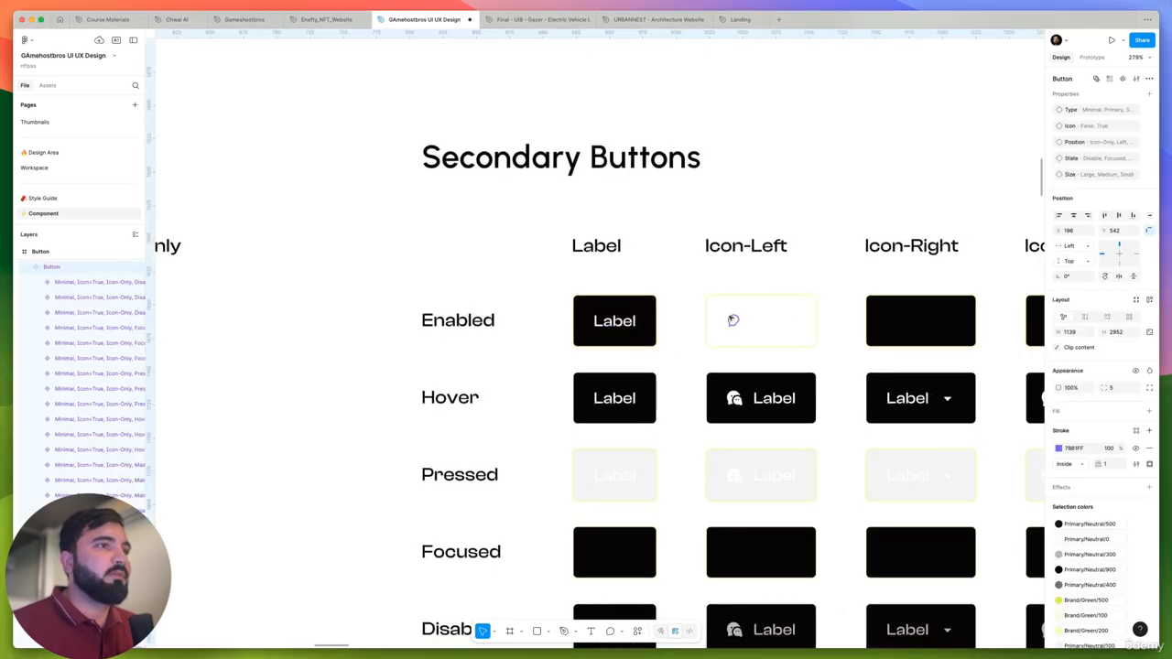
{"action": "scroll", "coordinate": [733, 319], "scroll_direction": "down", "scroll_amount": 5}
{"action": "scroll", "coordinate": [733, 318], "scroll_direction": "up", "scroll_amount": 4}
{"action": "left_click", "coordinate": [733, 318]}
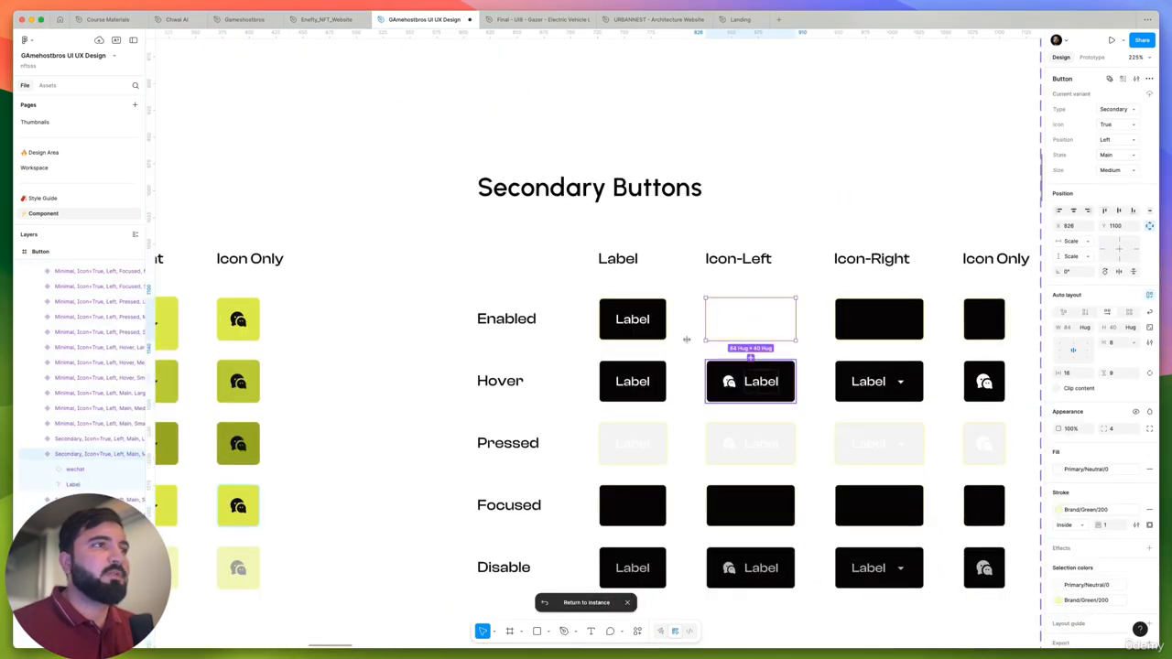
{"action": "scroll", "coordinate": [683, 337], "scroll_direction": "down", "scroll_amount": 5}
{"action": "scroll", "coordinate": [690, 438], "scroll_direction": "down", "scroll_amount": 1}
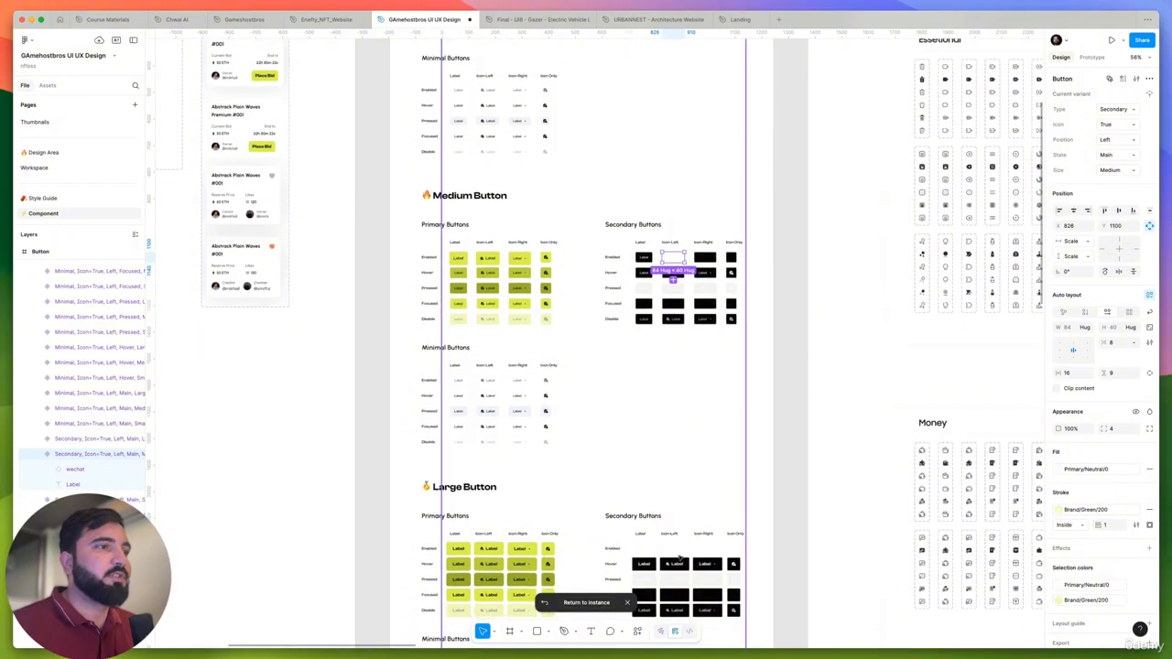
{"action": "scroll", "coordinate": [677, 540], "scroll_direction": "up", "scroll_amount": 2}
{"action": "scroll", "coordinate": [679, 350], "scroll_direction": "up", "scroll_amount": 1}
{"action": "scroll", "coordinate": [676, 229], "scroll_direction": "up", "scroll_amount": 8}
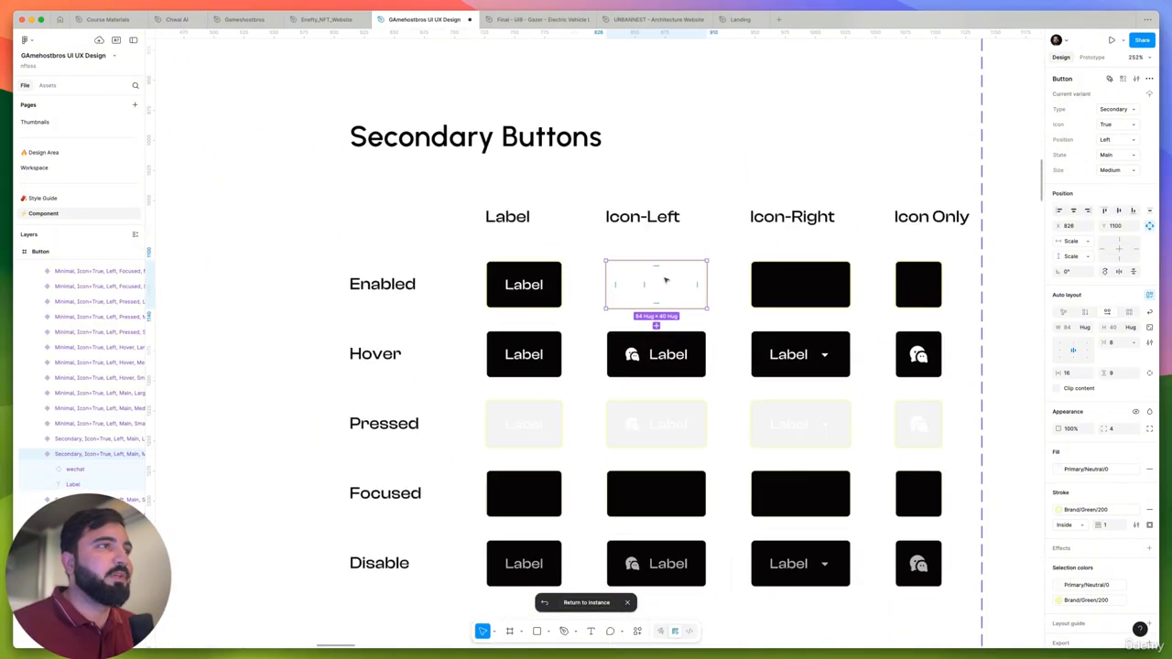
{"action": "left_click", "coordinate": [1090, 469]}
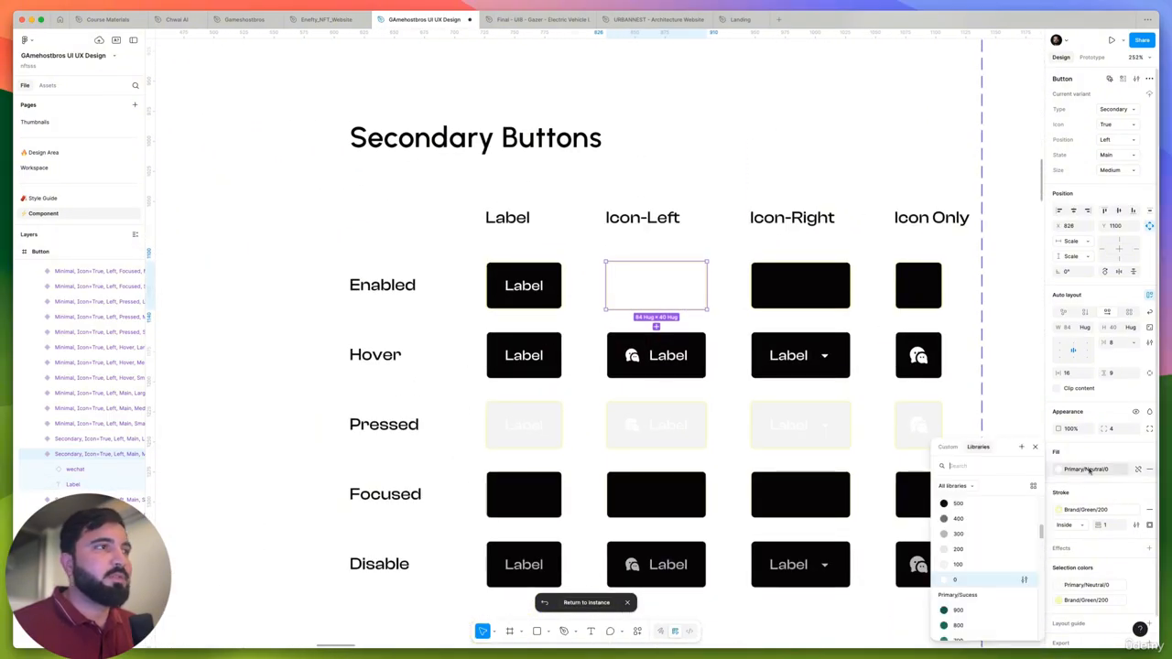
{"action": "scroll", "coordinate": [984, 550], "scroll_direction": "up", "scroll_amount": 3}
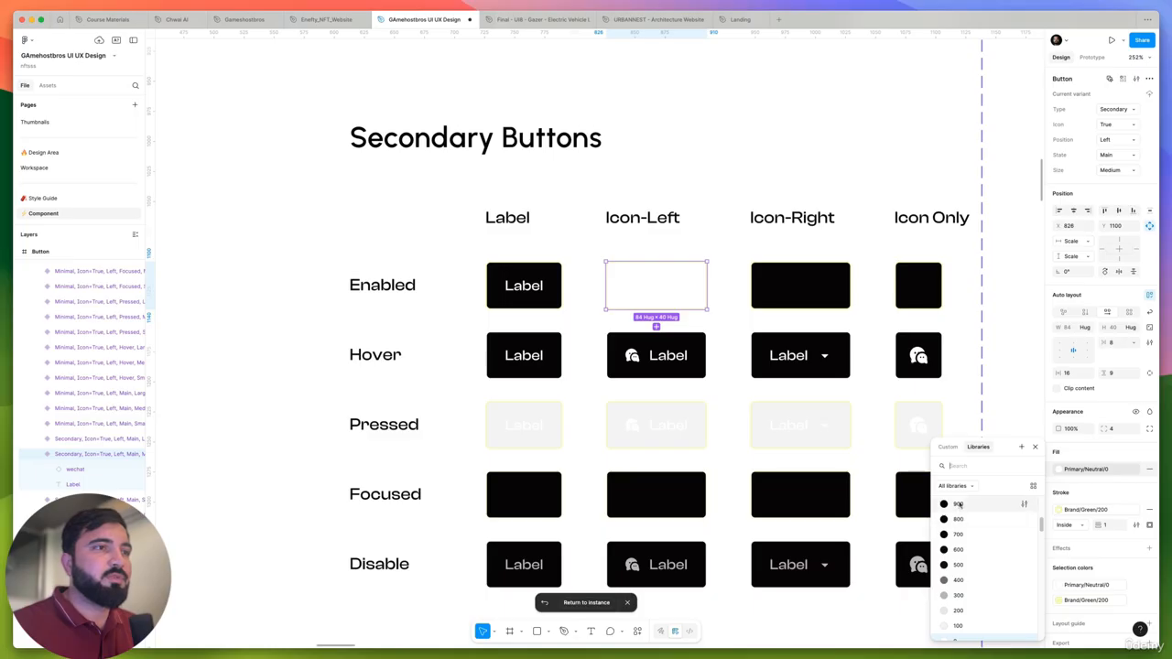
{"action": "left_click", "coordinate": [958, 503]}
- Recolor the label and triangle icon inside the Enabled Icon-Right medium secondary variant to Primary/Neutral/0
{"action": "scroll", "coordinate": [667, 295], "scroll_direction": "up", "scroll_amount": 3}
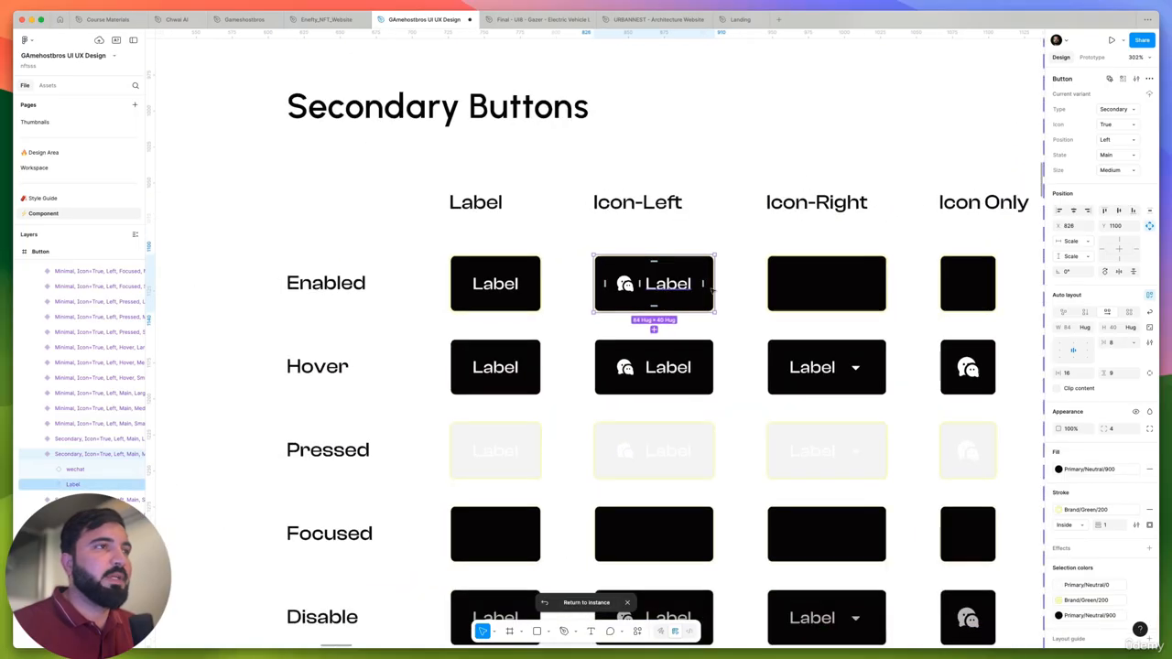
{"action": "left_click", "coordinate": [804, 283]}
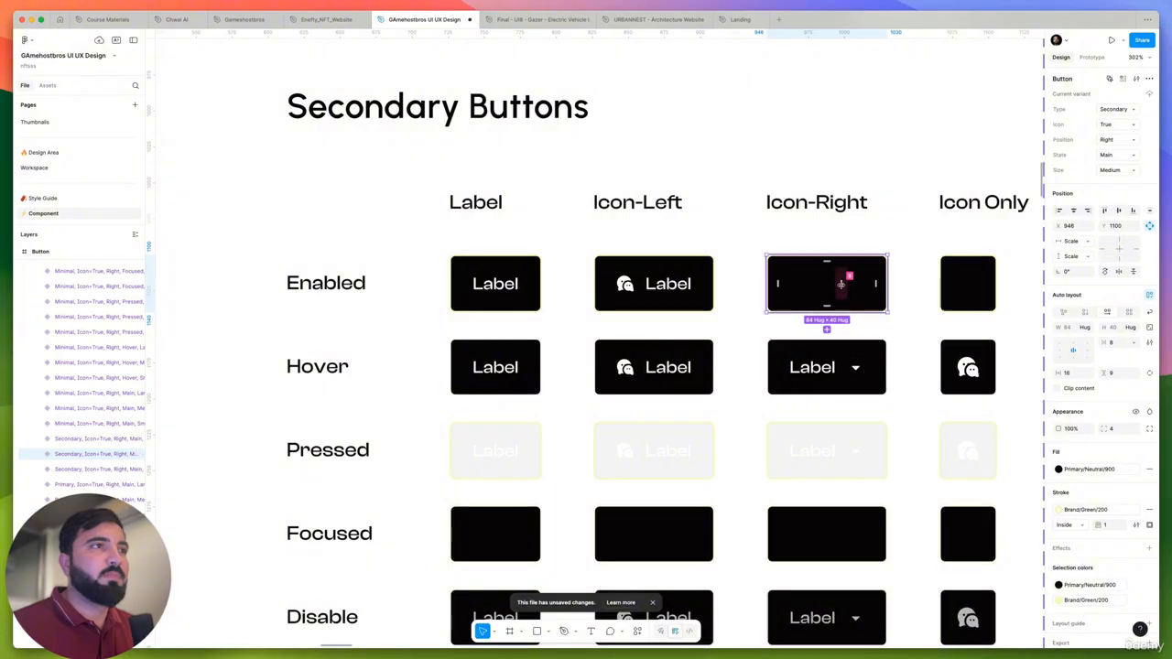
{"action": "key", "text": "Return"}
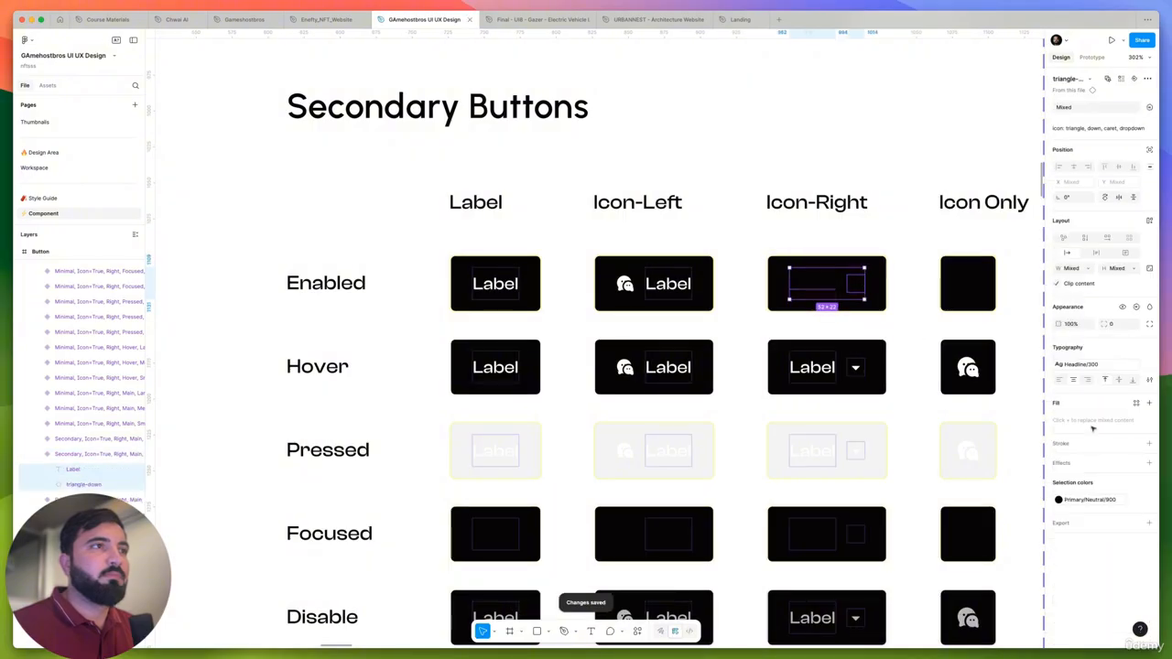
{"action": "left_click", "coordinate": [1060, 499]}
{"action": "scroll", "coordinate": [1008, 568], "scroll_direction": "down", "scroll_amount": 3}
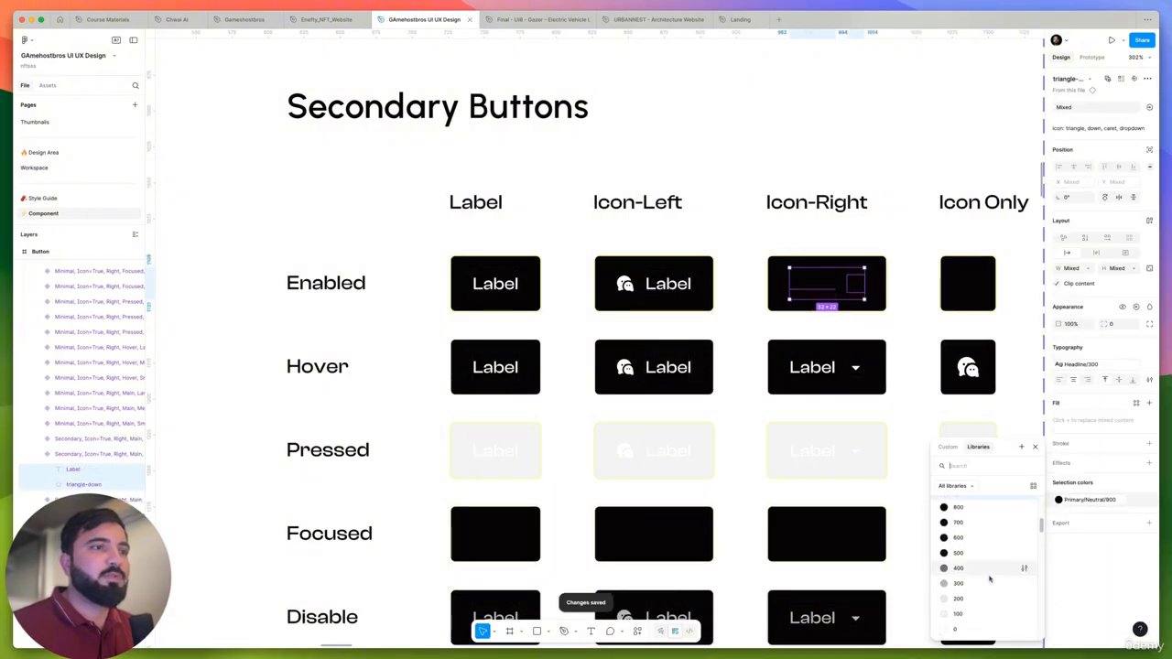
{"action": "left_click", "coordinate": [962, 563]}
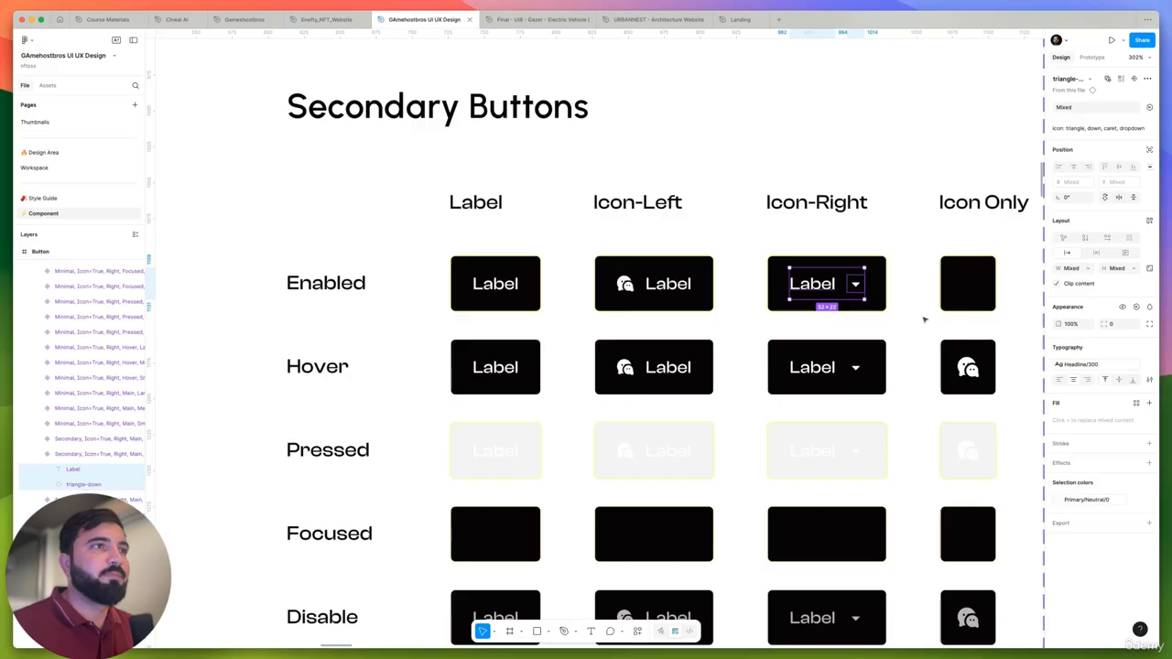
- Select the icon of the Enabled Icon Only variant together with the labels and icons of all Focused medium secondary variants
{"action": "left_click", "coordinate": [969, 286]}
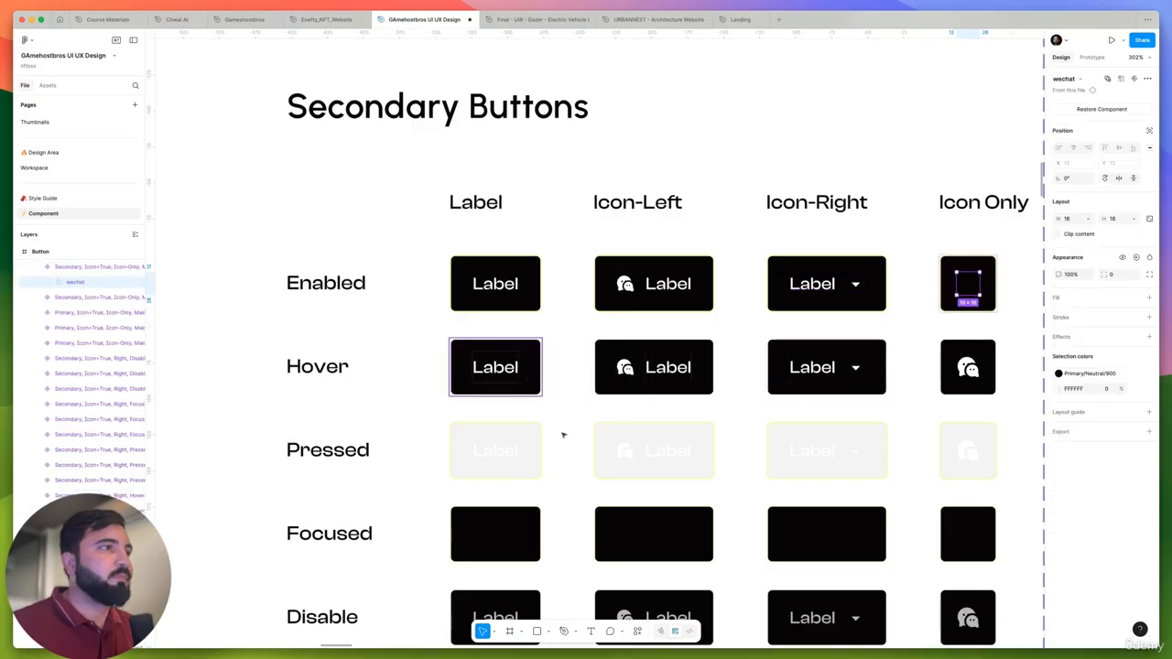
{"action": "left_click", "coordinate": [505, 453], "text": "shift"}
{"action": "scroll", "coordinate": [513, 440], "scroll_direction": "down", "scroll_amount": 2}
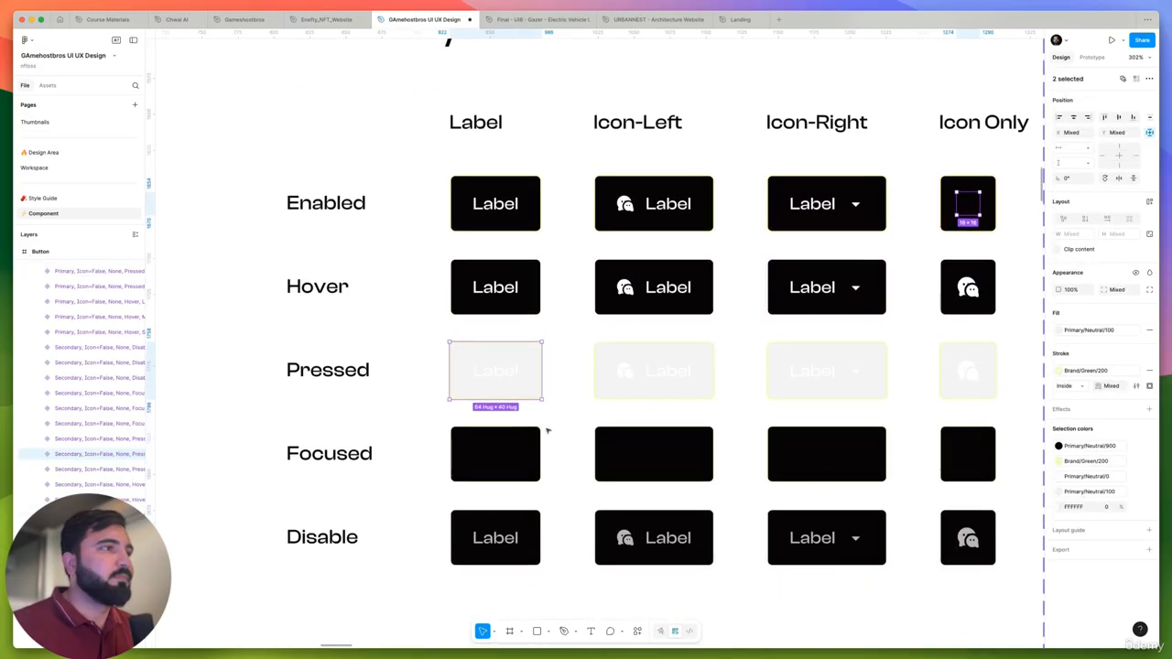
{"action": "left_click", "coordinate": [971, 205]}
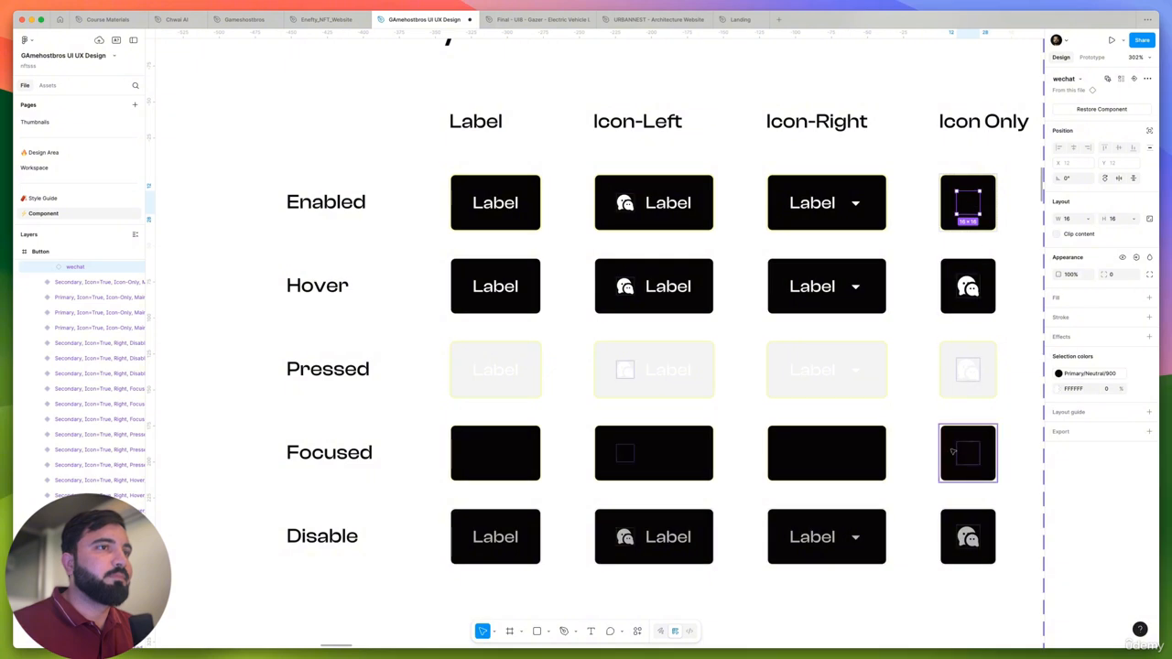
{"action": "left_click", "coordinate": [838, 462], "text": "shift"}
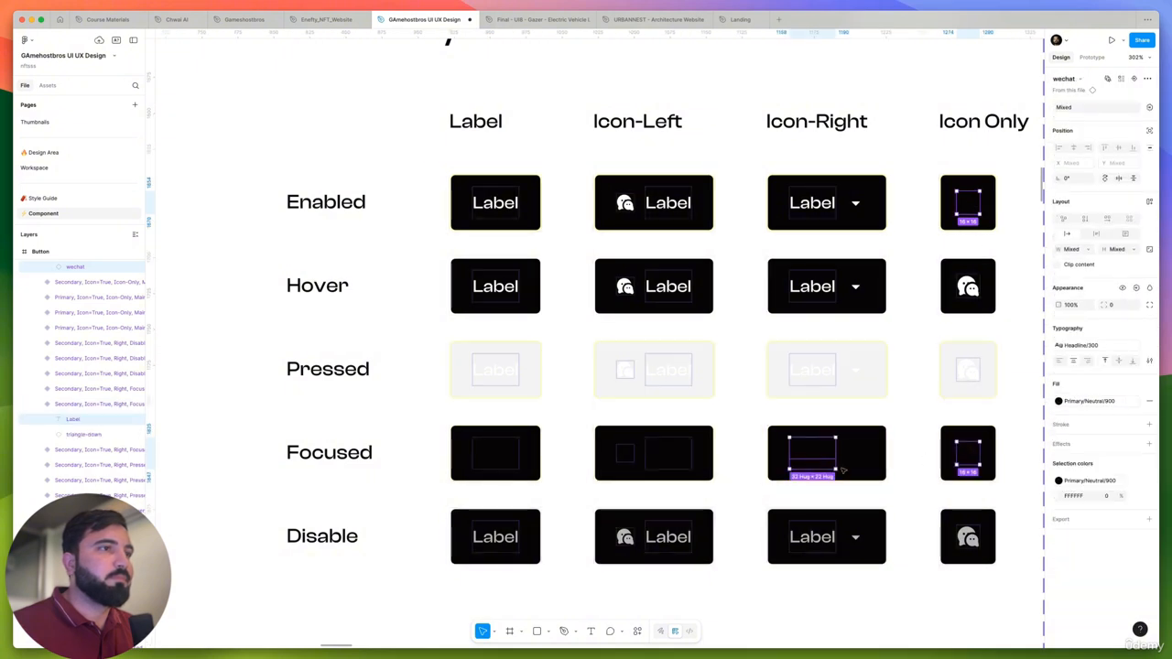
{"action": "left_click", "coordinate": [654, 453], "text": "shift"}
{"action": "left_click", "coordinate": [499, 458], "text": "shift"}
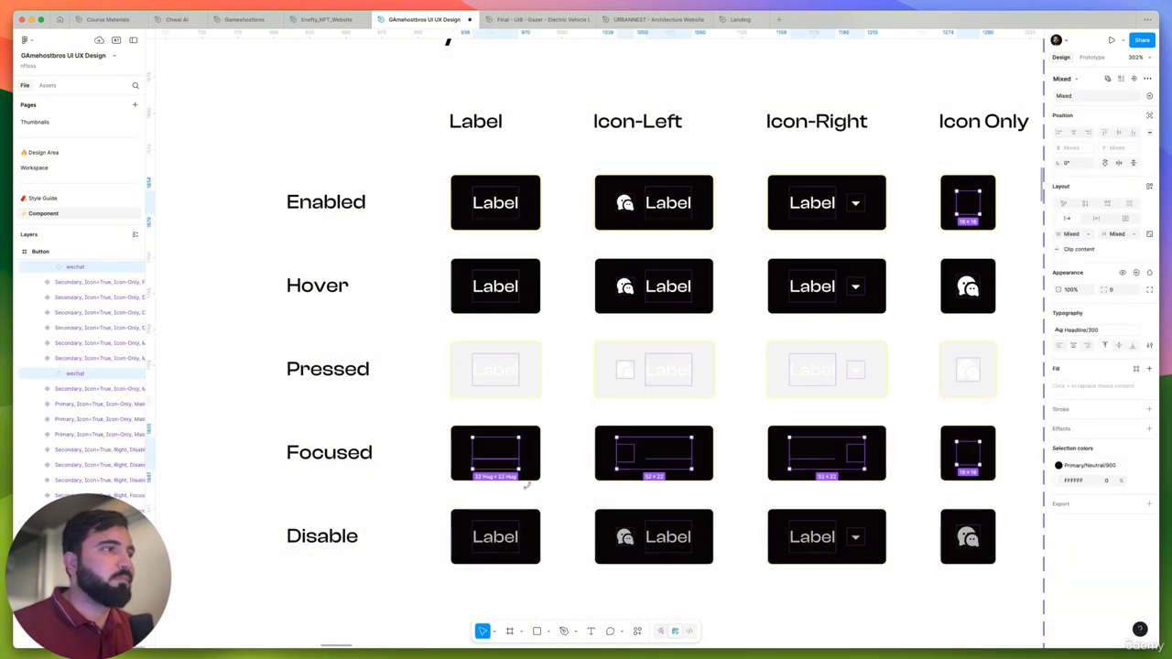
{"action": "left_click", "coordinate": [495, 539], "text": "shift"}
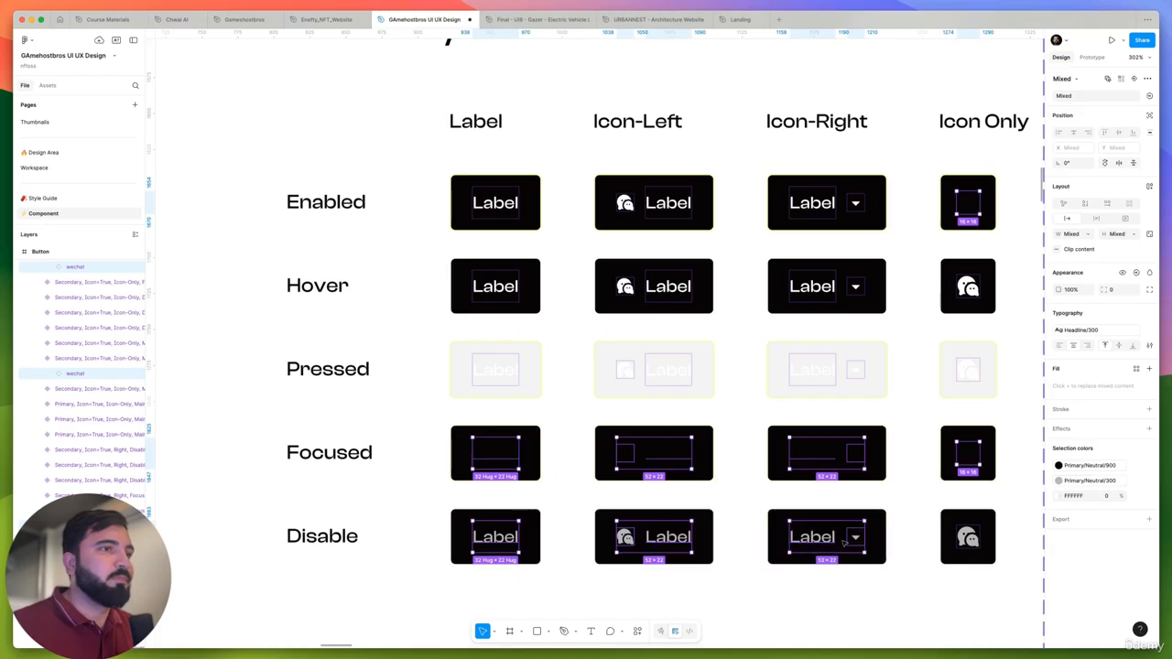
{"action": "left_click", "coordinate": [973, 540], "text": "shift"}
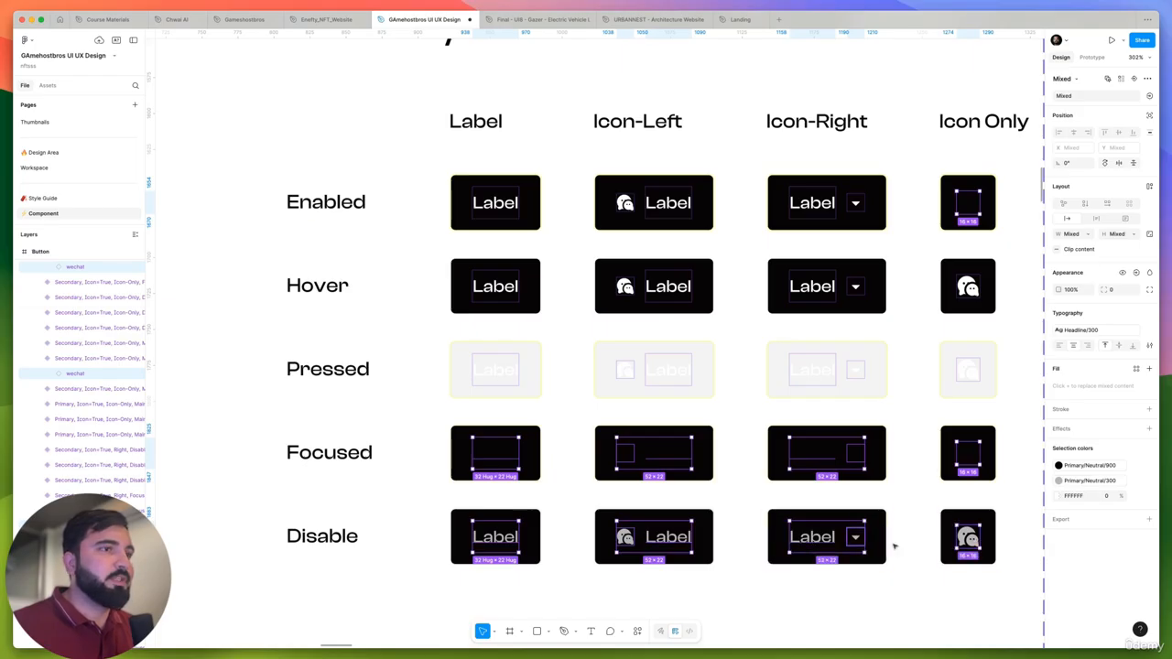
{"action": "left_click", "coordinate": [971, 539], "text": "shift"}
{"action": "left_click", "coordinate": [817, 540], "text": "shift"}
{"action": "left_click", "coordinate": [671, 540], "text": "shift"}
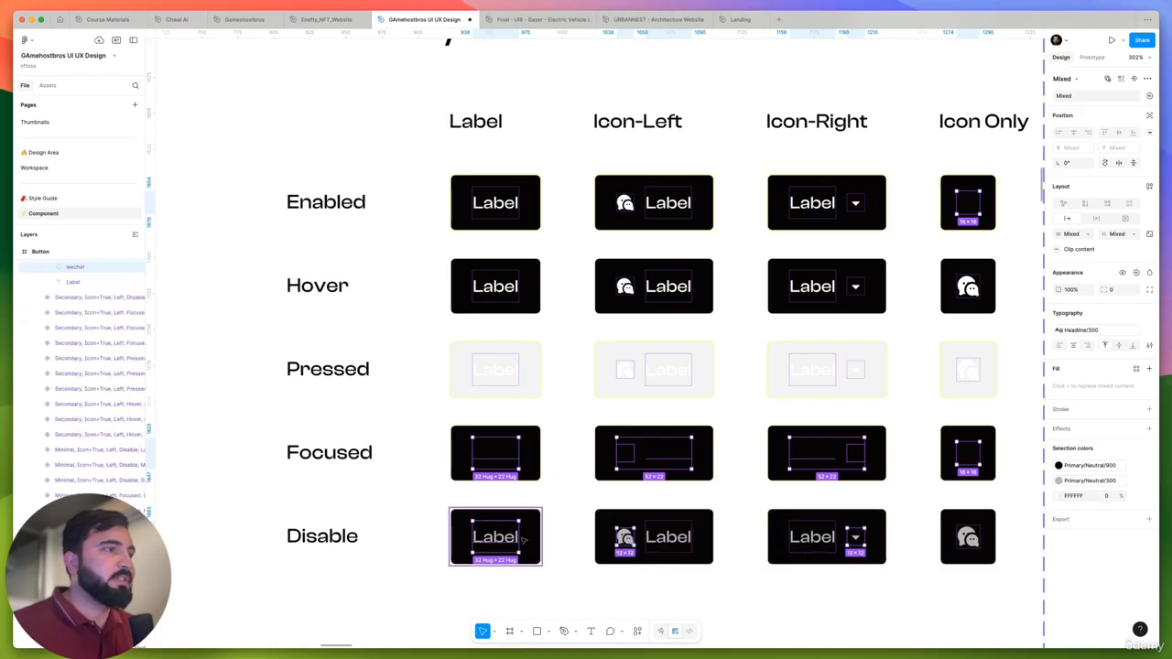
{"action": "left_click", "coordinate": [503, 541], "text": "shift"}
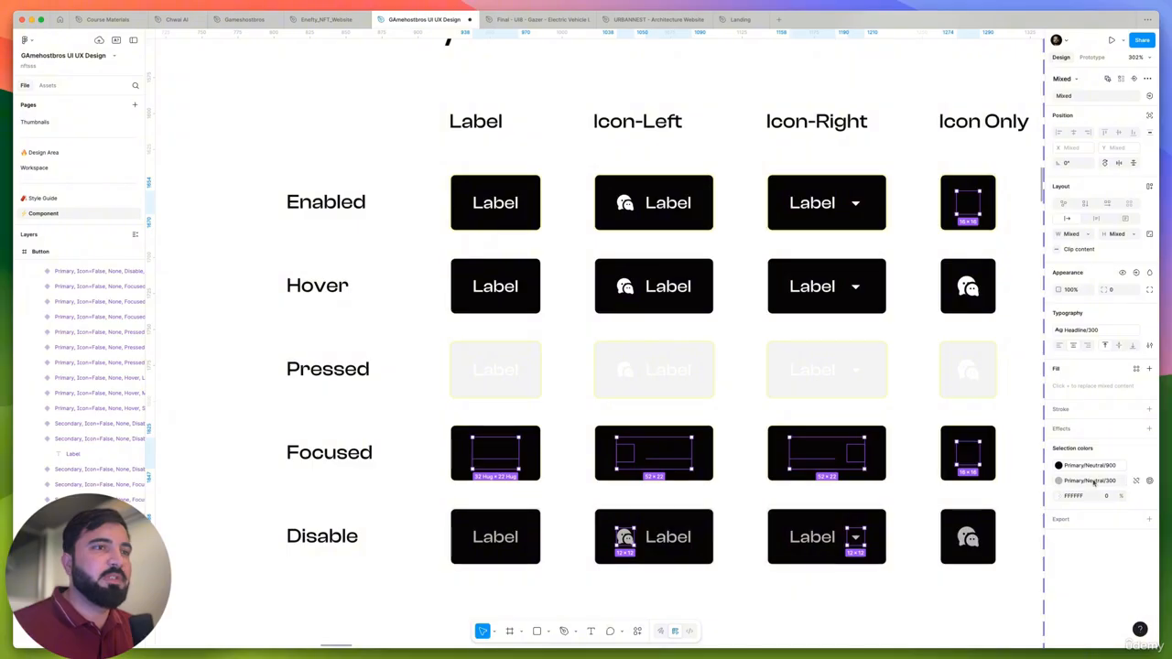
{"action": "left_click", "coordinate": [1096, 482]}
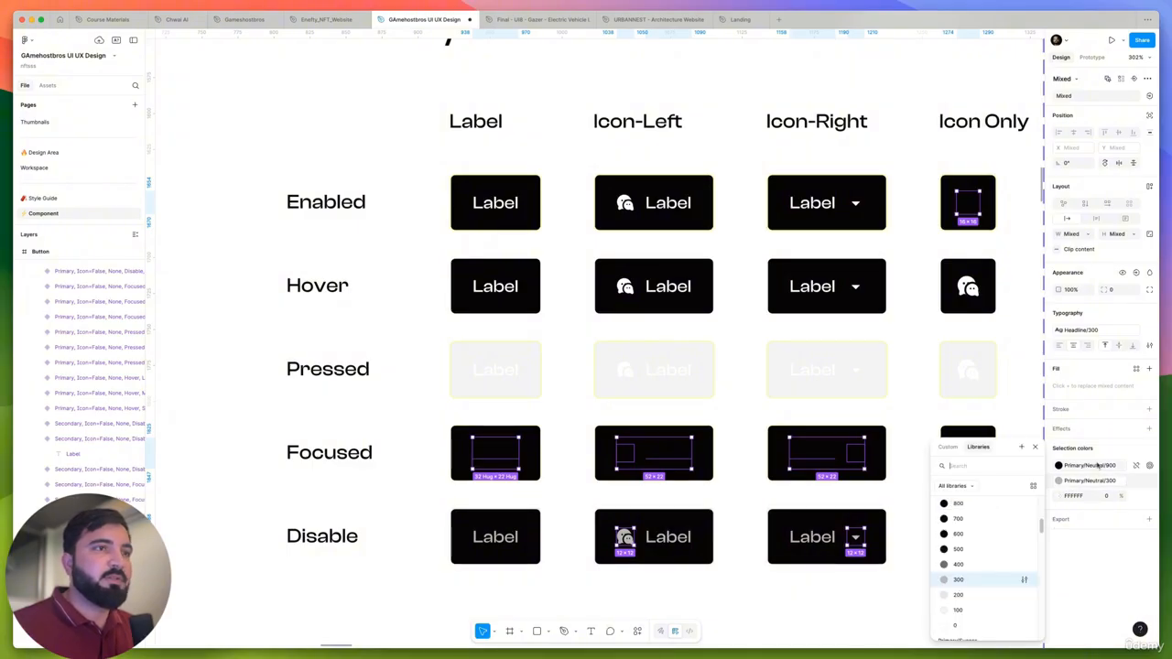
- Replace the Primary/Neutral/900 color of the selected labels and icons with Primary/Neutral/0
{"action": "left_click", "coordinate": [1098, 465]}
{"action": "scroll", "coordinate": [958, 587], "scroll_direction": "down", "scroll_amount": 3}
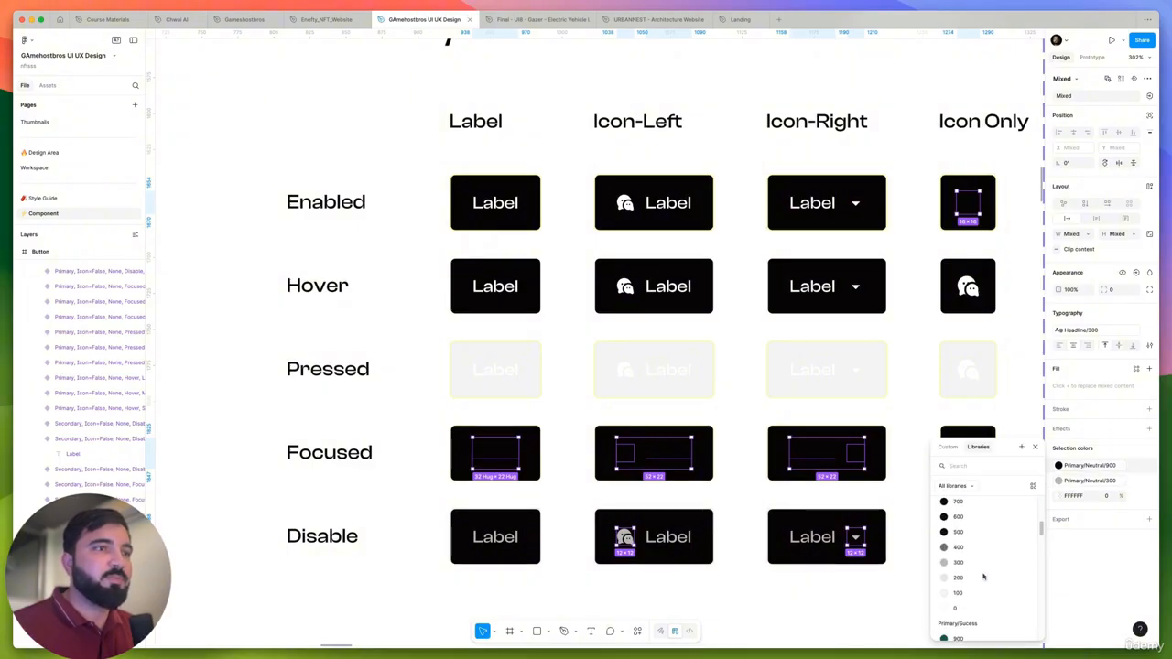
{"action": "left_click", "coordinate": [954, 597]}
- Finish recoloring the selected labels and icons to Primary/Neutral/0, and fill the four Pressed medium secondary variants with Primary/Neutral/900
{"action": "scroll", "coordinate": [753, 394], "scroll_direction": "down", "scroll_amount": 3}
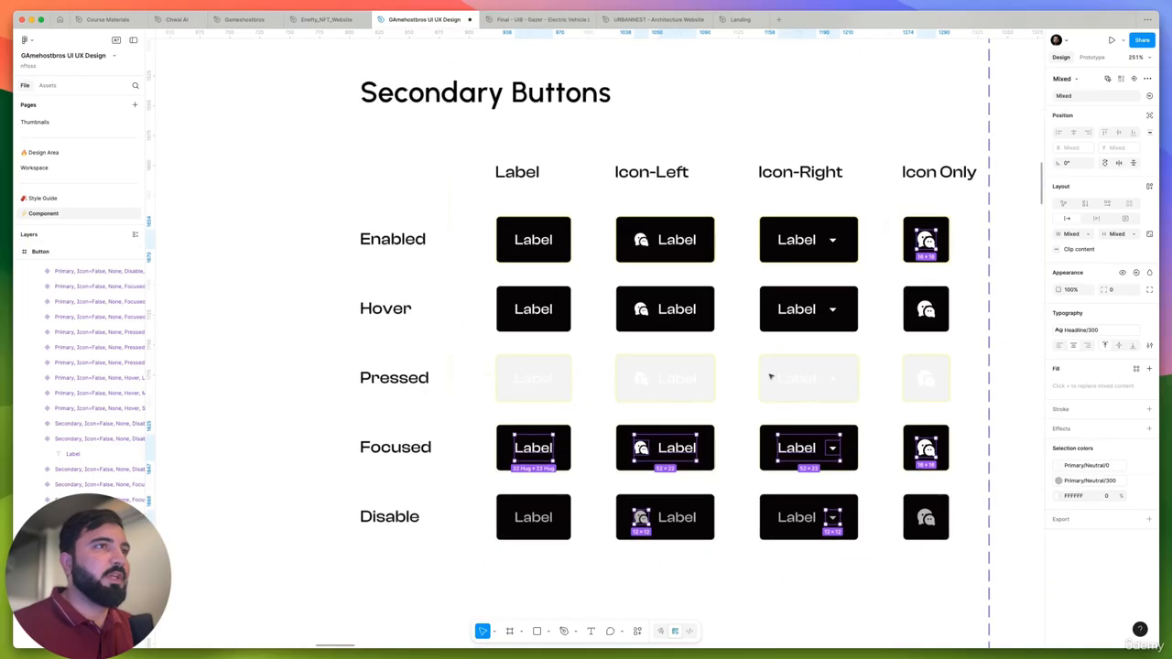
{"action": "left_click", "coordinate": [685, 385]}
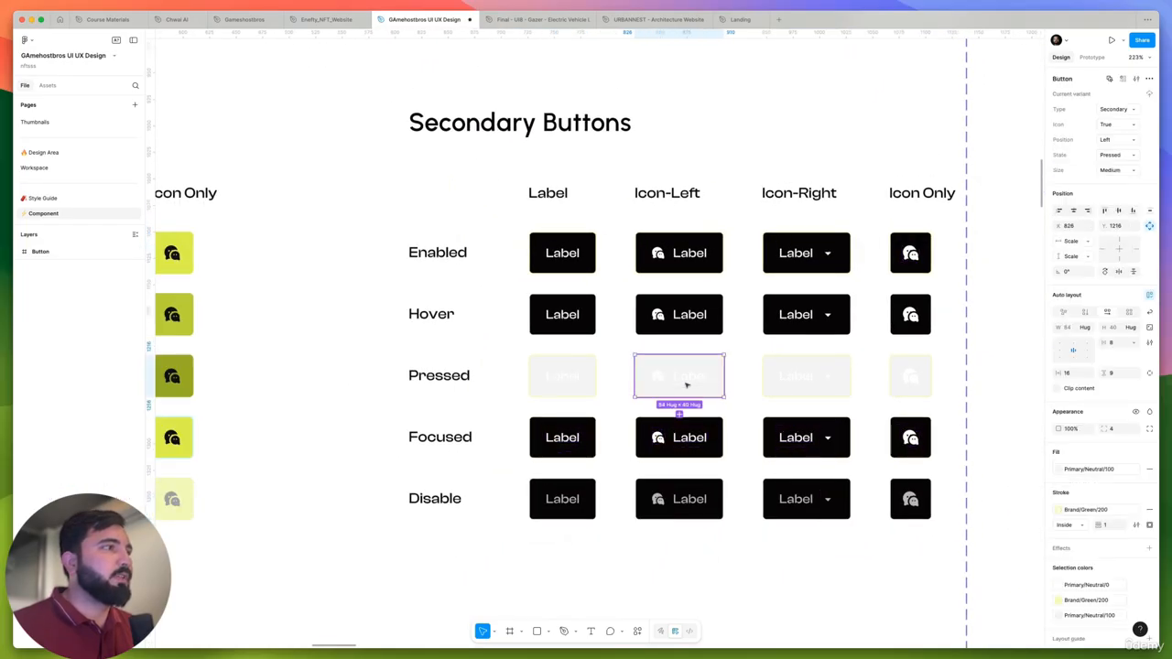
{"action": "left_click", "coordinate": [580, 381], "text": "shift"}
{"action": "left_click", "coordinate": [788, 383], "text": "shift"}
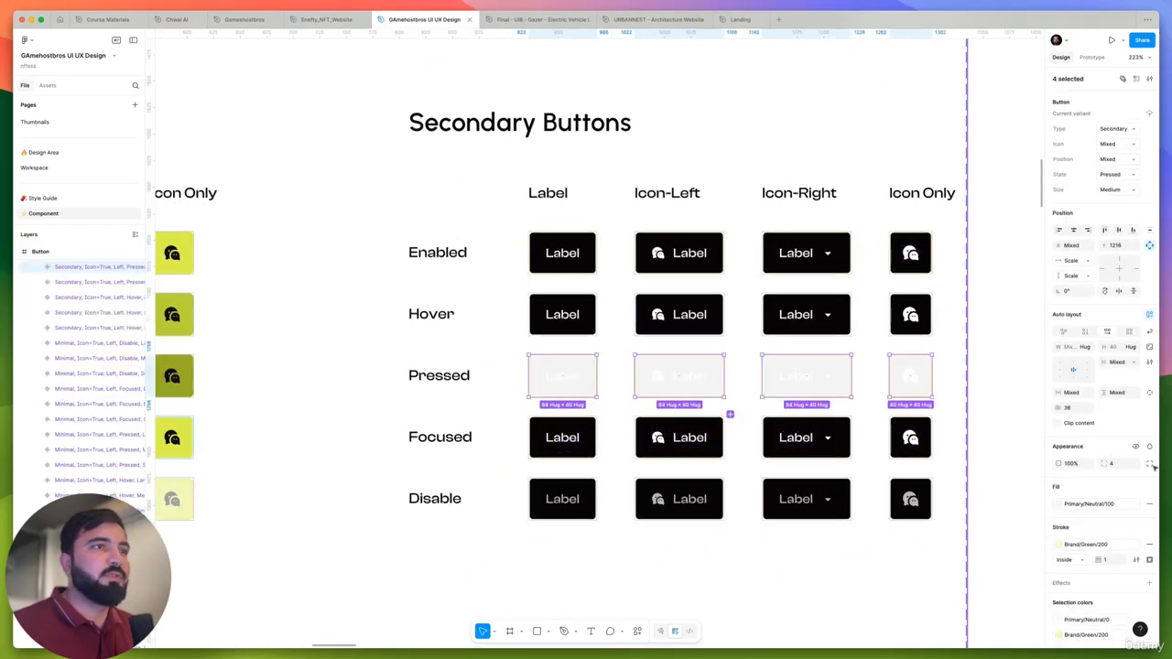
{"action": "left_click", "coordinate": [1095, 505]}
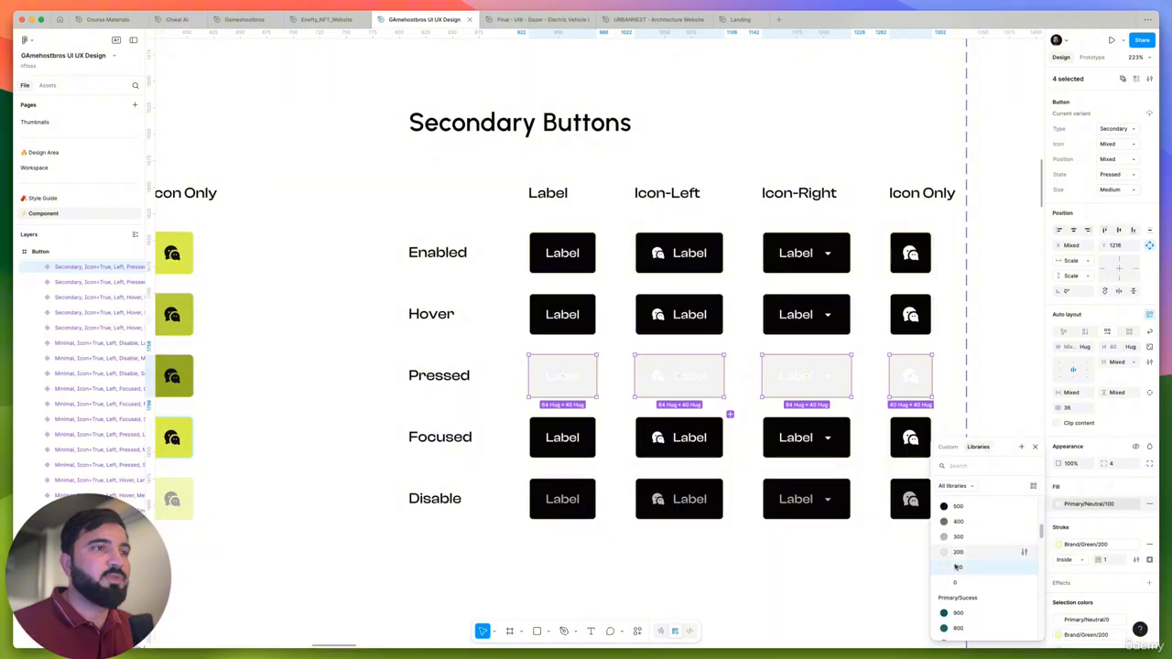
{"action": "left_click", "coordinate": [973, 570]}
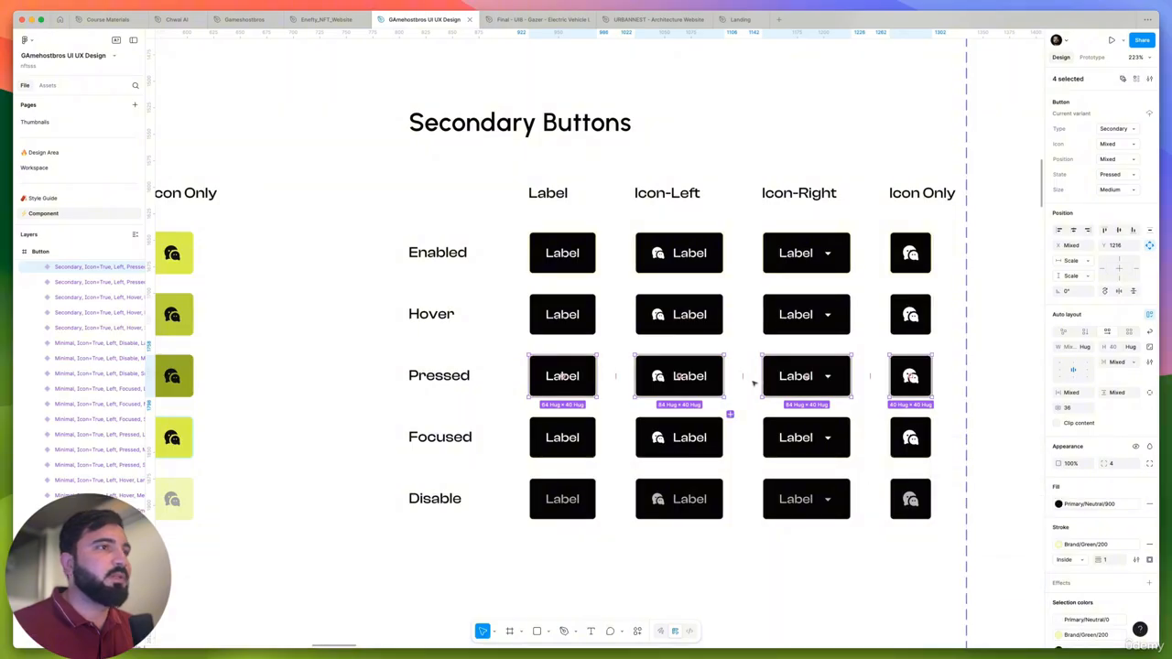
- Set the fill of all four Enabled large secondary button variants to Primary/Neutral/900
{"action": "scroll", "coordinate": [751, 384], "scroll_direction": "down", "scroll_amount": 5}
{"action": "left_click", "coordinate": [908, 379]}
{"action": "scroll", "coordinate": [749, 365], "scroll_direction": "down", "scroll_amount": 5}
{"action": "scroll", "coordinate": [751, 366], "scroll_direction": "up", "scroll_amount": 10}
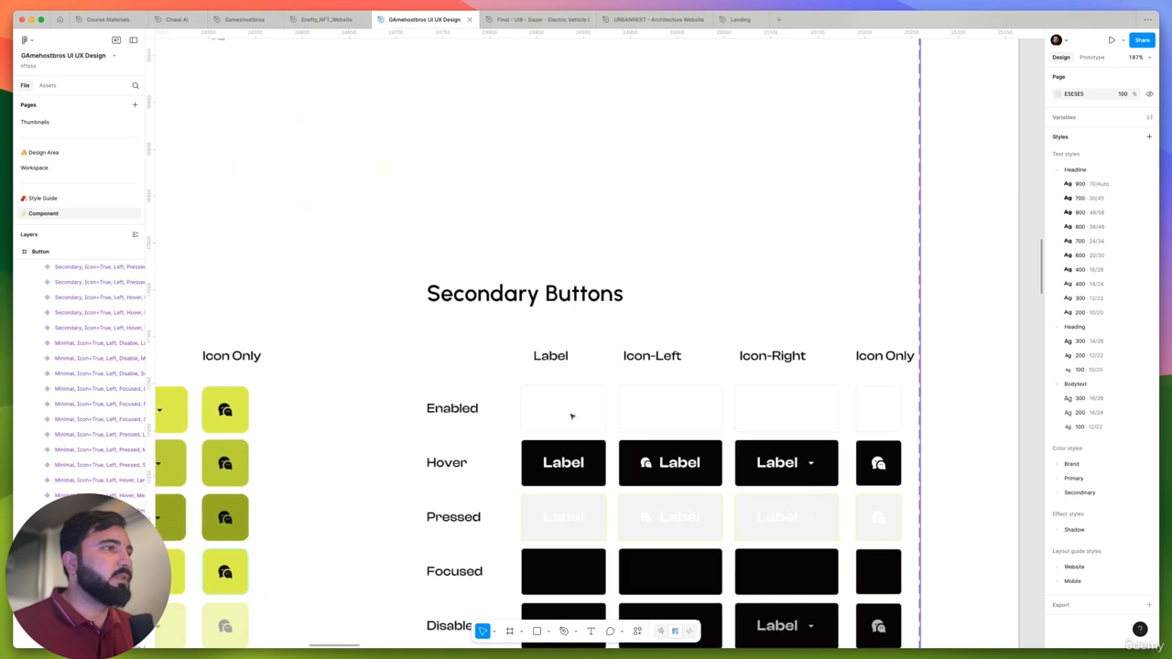
{"action": "left_click", "coordinate": [573, 413]}
{"action": "left_click", "coordinate": [579, 412]}
{"action": "left_click", "coordinate": [644, 418], "text": "shift"}
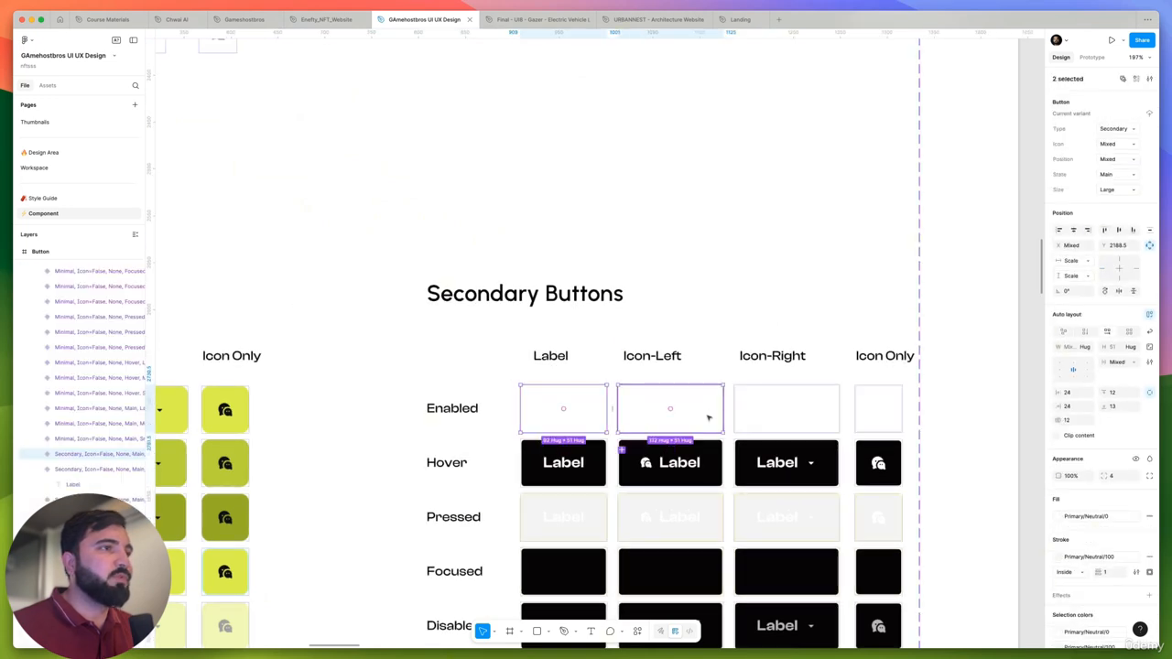
{"action": "left_click", "coordinate": [819, 417], "text": "shift"}
{"action": "left_click", "coordinate": [883, 419], "text": "shift"}
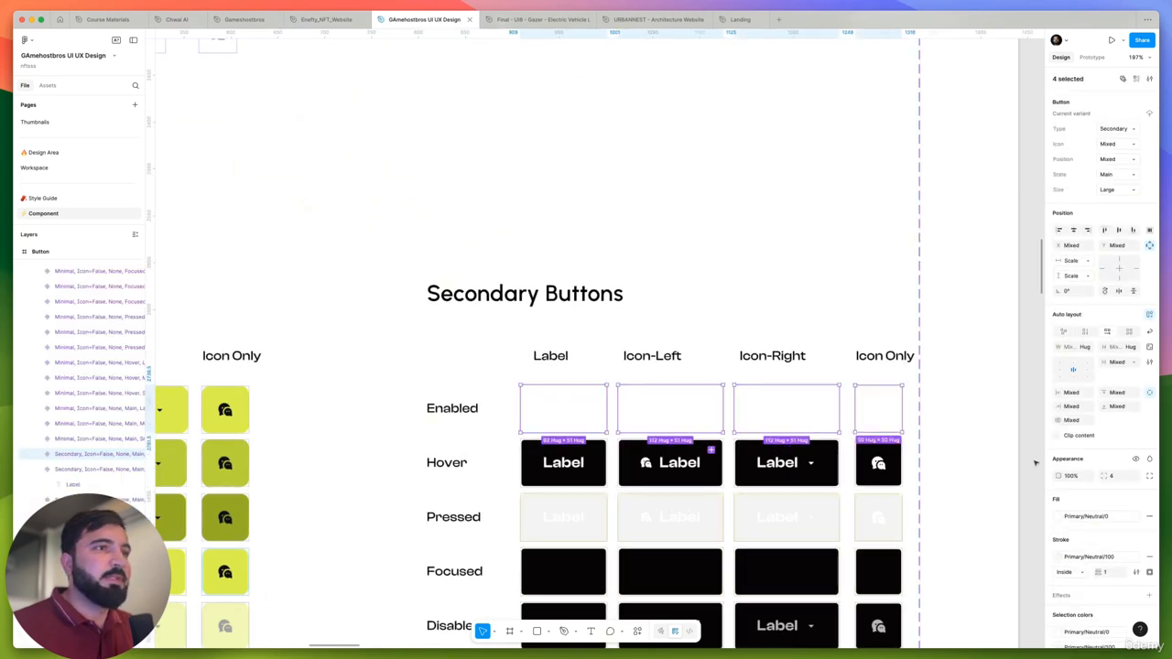
{"action": "left_click", "coordinate": [1094, 518]}
{"action": "scroll", "coordinate": [678, 446], "scroll_direction": "down", "scroll_amount": 4}
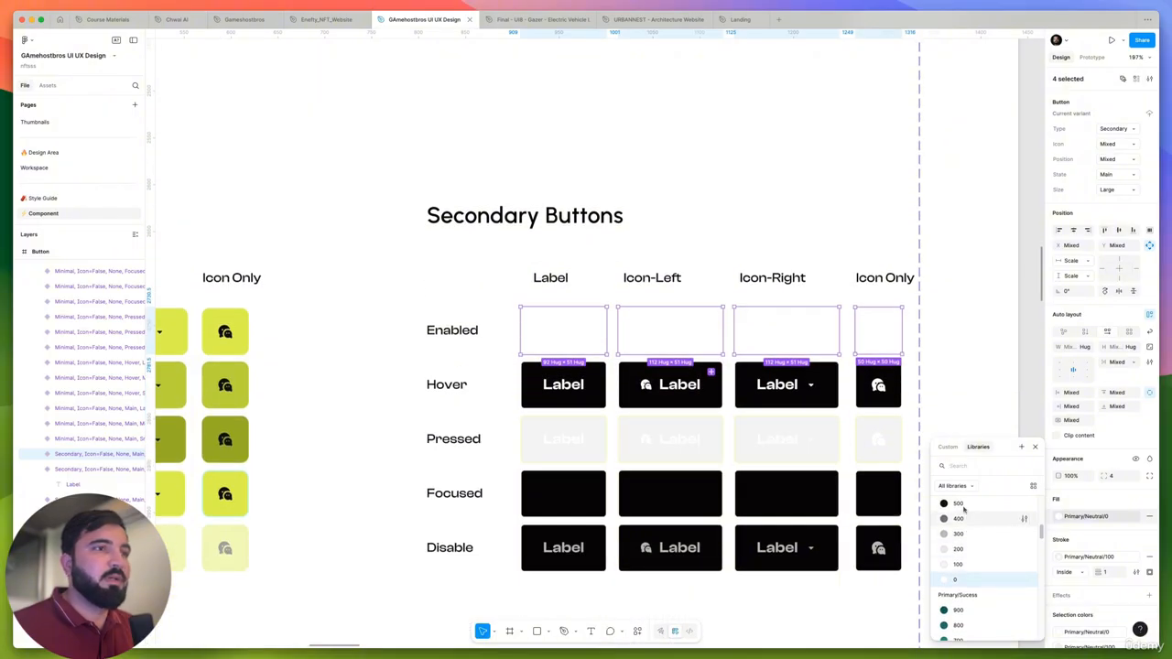
{"action": "scroll", "coordinate": [966, 561], "scroll_direction": "up", "scroll_amount": 3}
{"action": "left_click", "coordinate": [960, 549]}
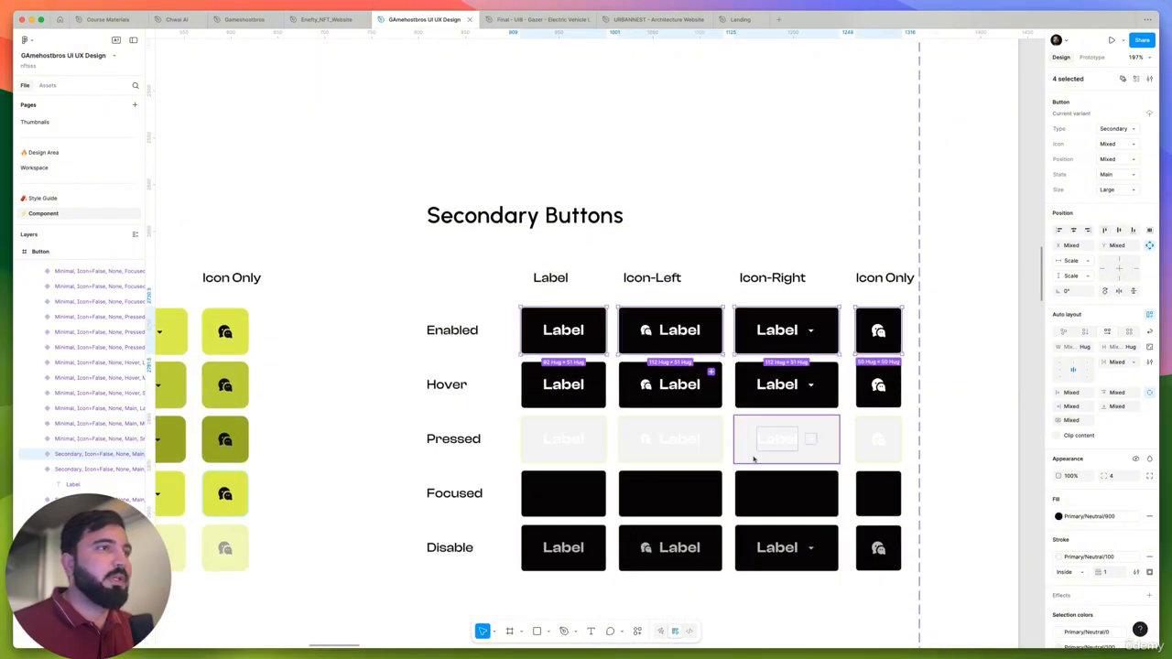
- Set the fill of all four Pressed large secondary button variants to Primary/Neutral/900
{"action": "double_click", "coordinate": [562, 333]}
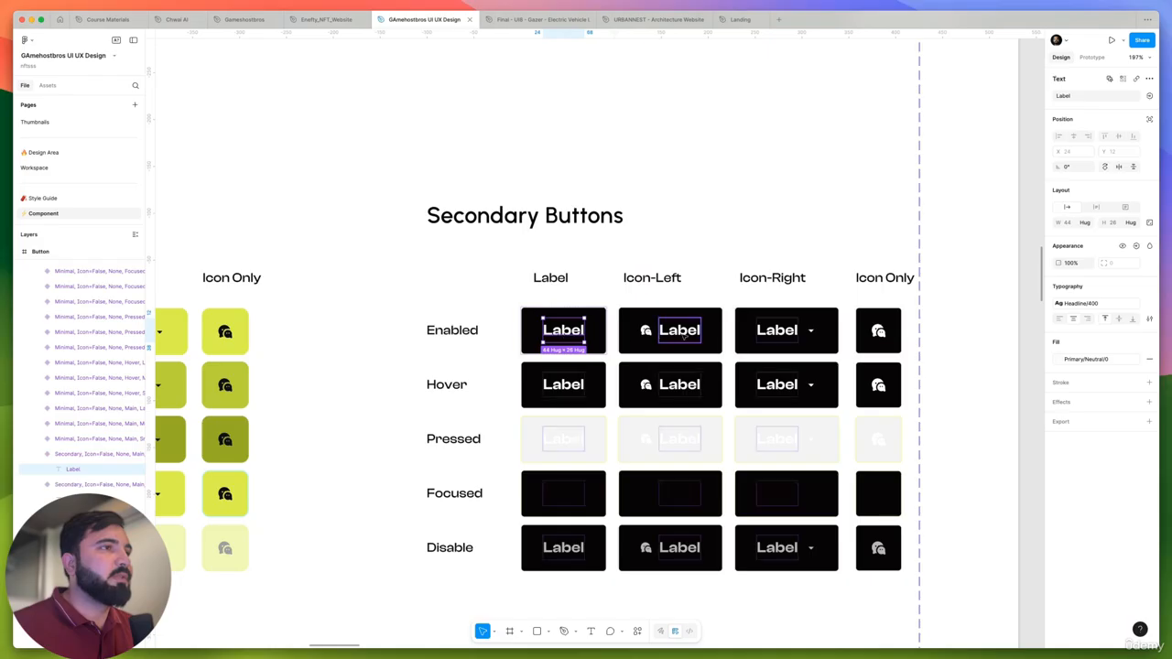
{"action": "left_click", "coordinate": [678, 445]}
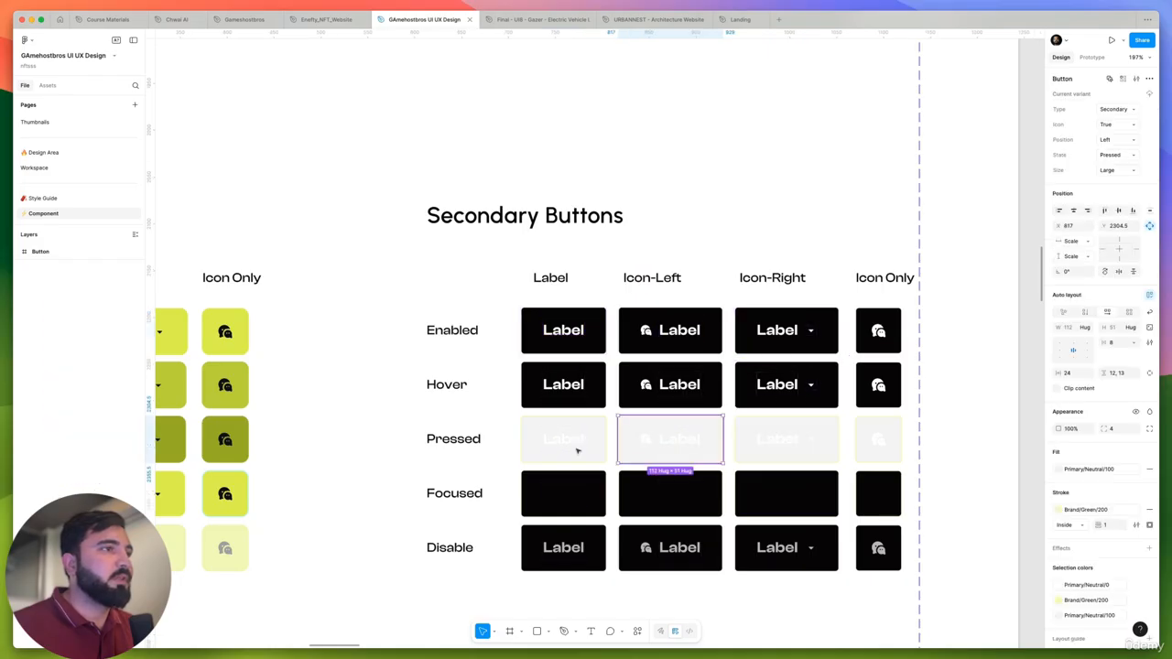
{"action": "left_click", "coordinate": [570, 448], "text": "shift"}
{"action": "left_click", "coordinate": [786, 446], "text": "shift"}
{"action": "left_click", "coordinate": [866, 450], "text": "shift"}
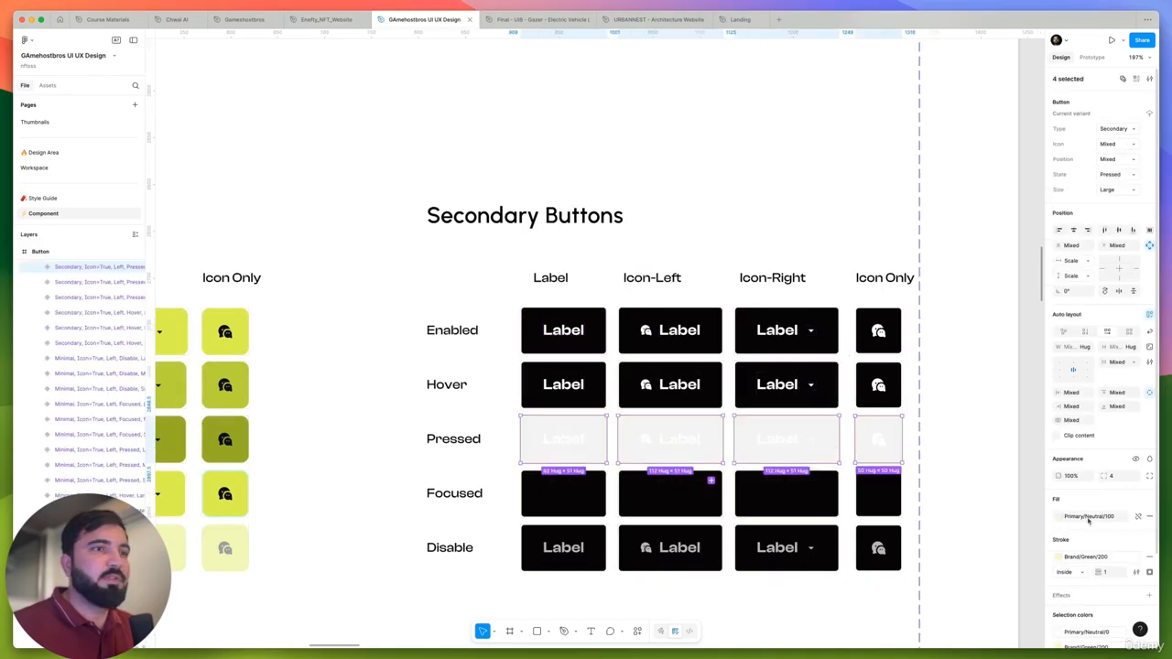
{"action": "left_click", "coordinate": [1060, 517]}
{"action": "scroll", "coordinate": [986, 563], "scroll_direction": "up", "scroll_amount": 3}
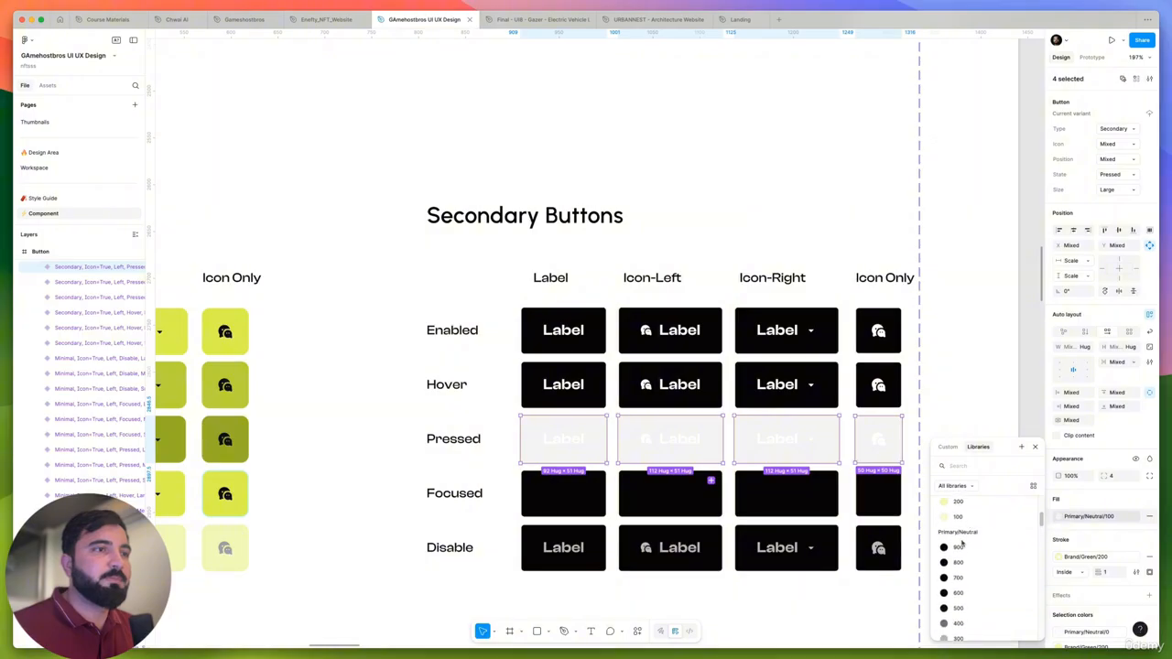
{"action": "scroll", "coordinate": [972, 567], "scroll_direction": "down", "scroll_amount": 5}
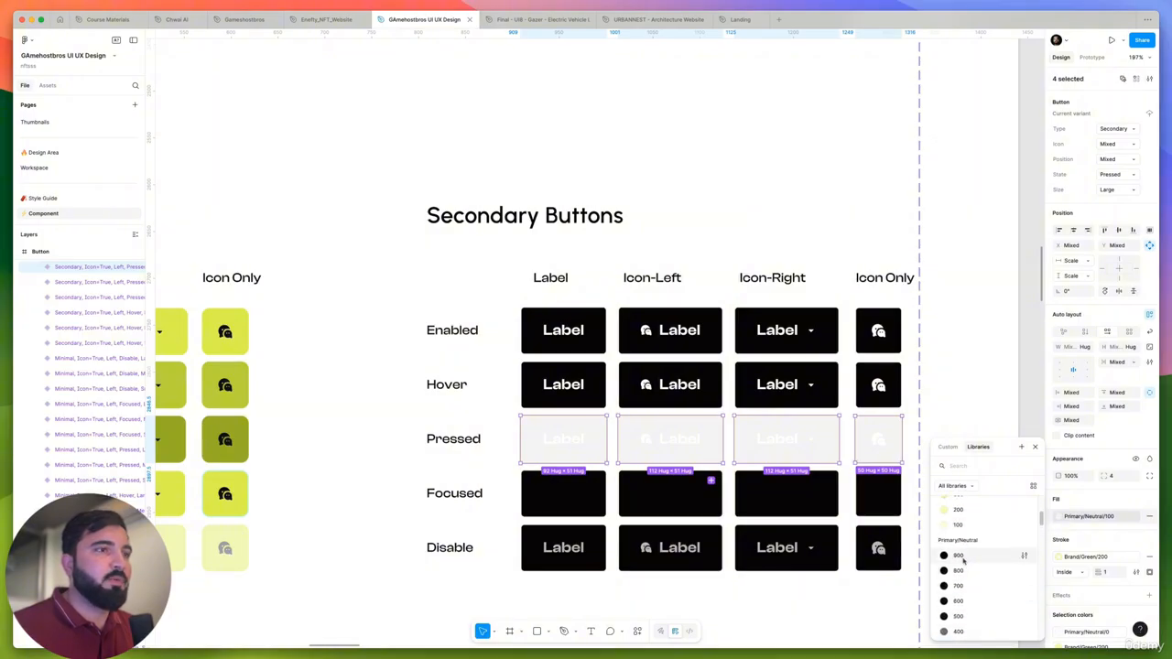
{"action": "left_click", "coordinate": [964, 559]}
- Recolor the labels and icons inside all four Focused large secondary button variants from Primary/Neutral/900 to Primary/Neutral/0
{"action": "scroll", "coordinate": [755, 449], "scroll_direction": "down", "scroll_amount": 3}
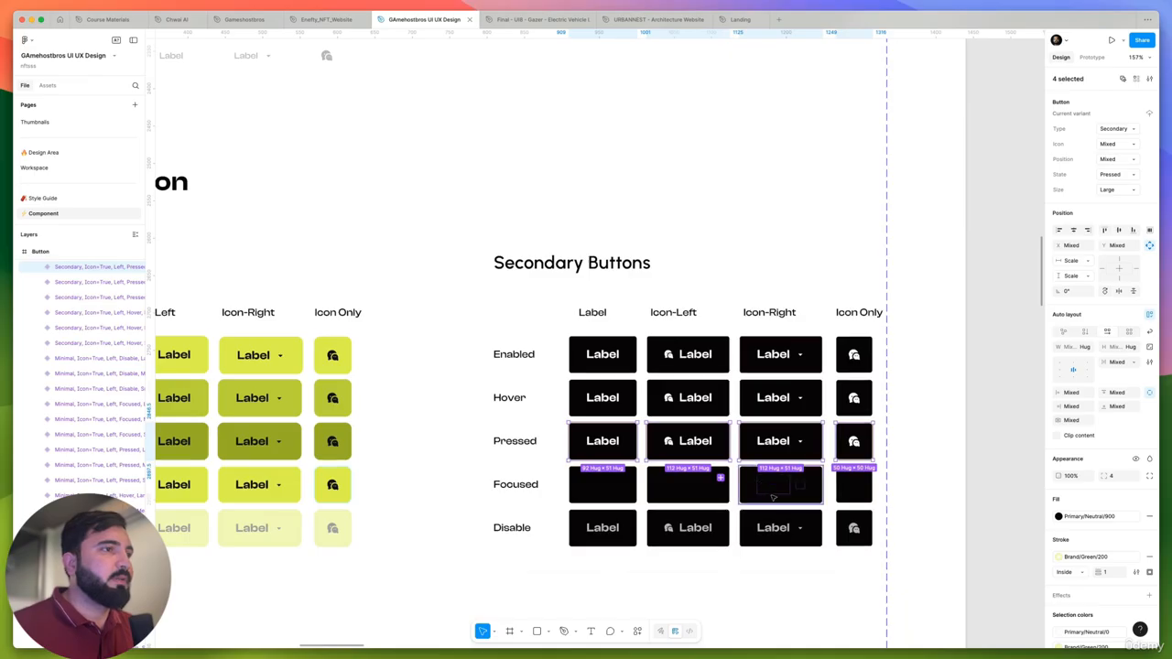
{"action": "scroll", "coordinate": [774, 497], "scroll_direction": "up", "scroll_amount": 1}
{"action": "double_click", "coordinate": [776, 492]}
{"action": "left_click", "coordinate": [801, 486], "text": "shift"}
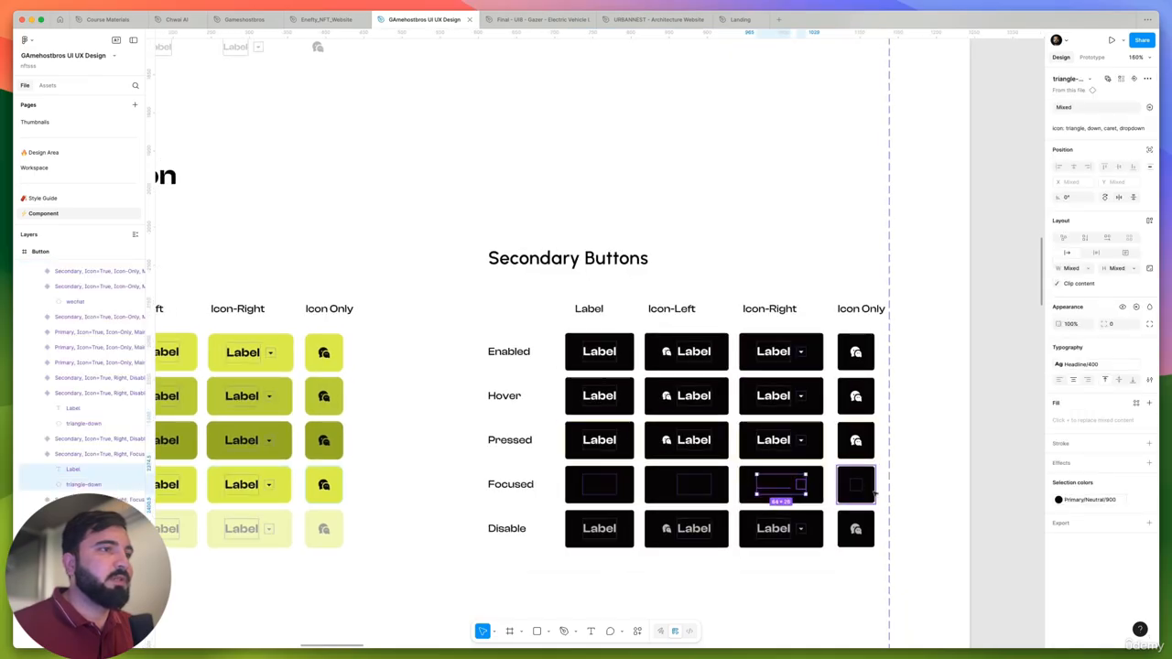
{"action": "left_click", "coordinate": [855, 485], "text": "shift"}
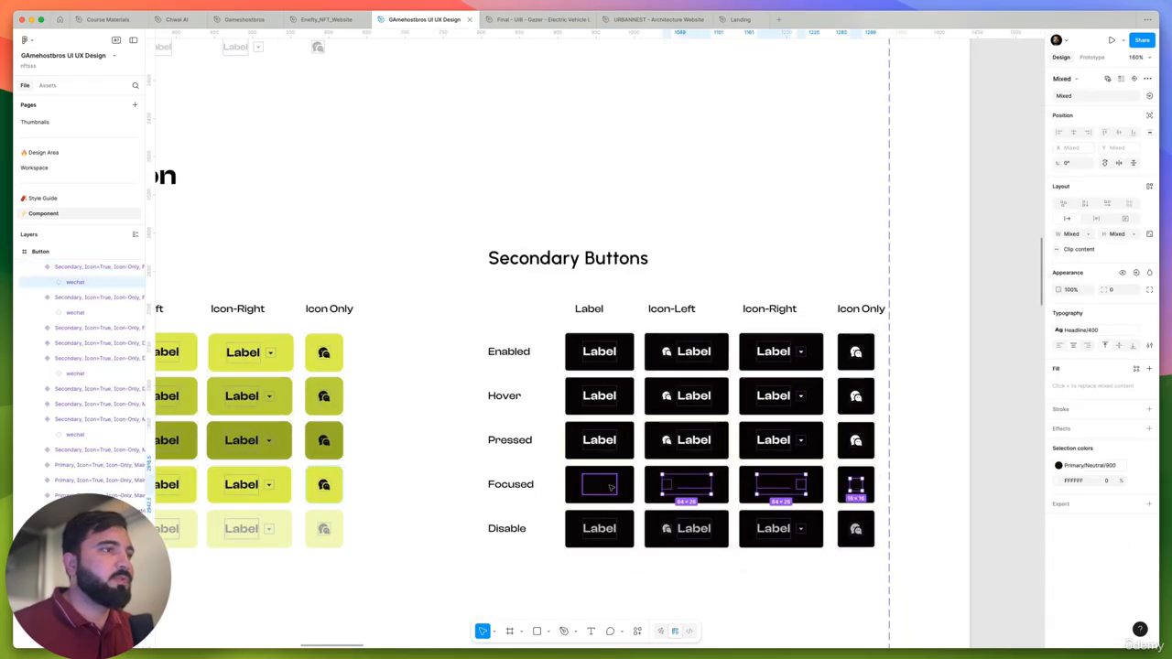
{"action": "left_click", "coordinate": [1059, 465]}
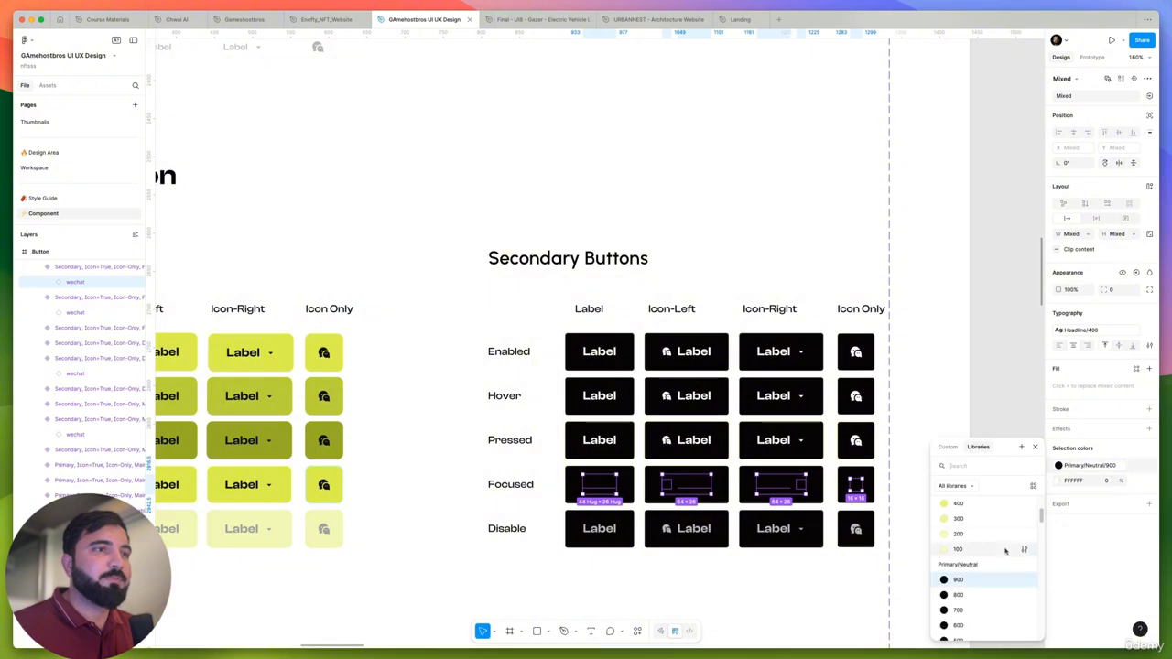
{"action": "scroll", "coordinate": [981, 559], "scroll_direction": "down", "scroll_amount": 3}
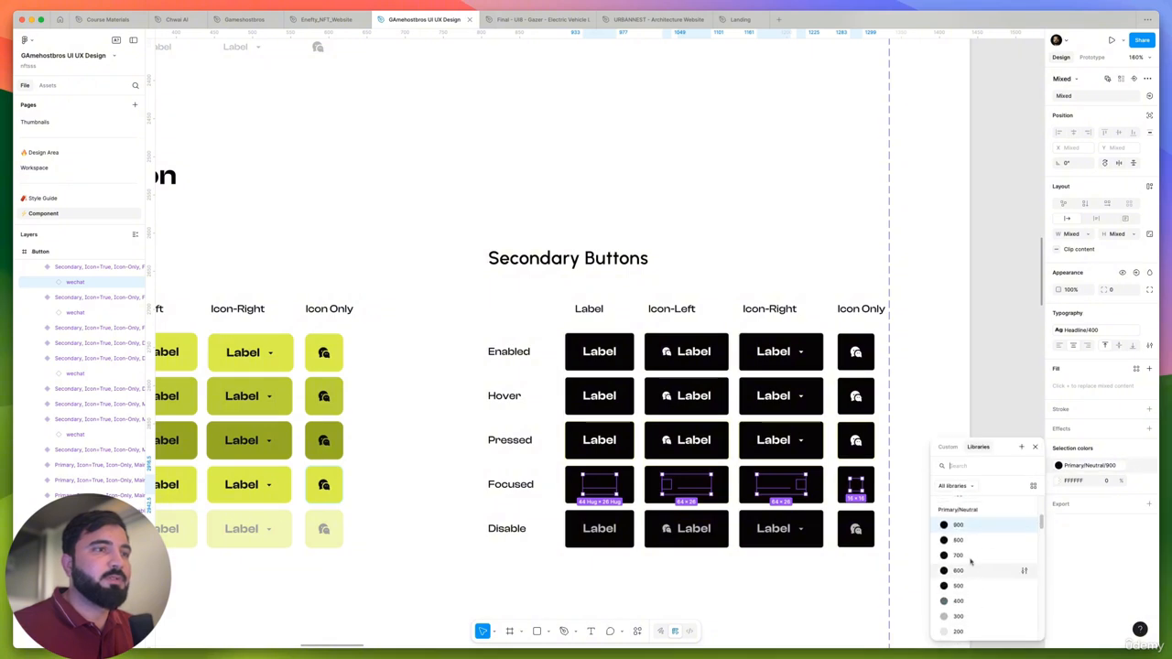
{"action": "left_click", "coordinate": [959, 589]}
{"action": "left_click", "coordinate": [919, 448]}
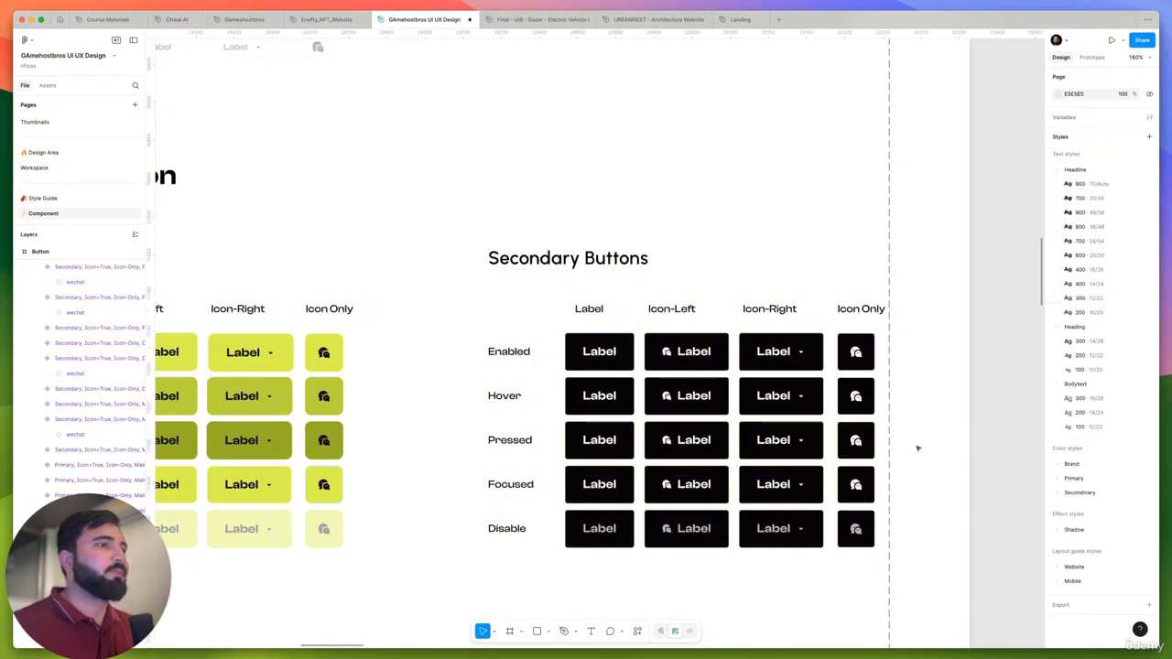
- Return from the Component page to the Workspace page with the home page designs
{"action": "scroll", "coordinate": [916, 446], "scroll_direction": "down", "scroll_amount": 5}
{"action": "scroll", "coordinate": [722, 434], "scroll_direction": "right", "scroll_amount": 5}
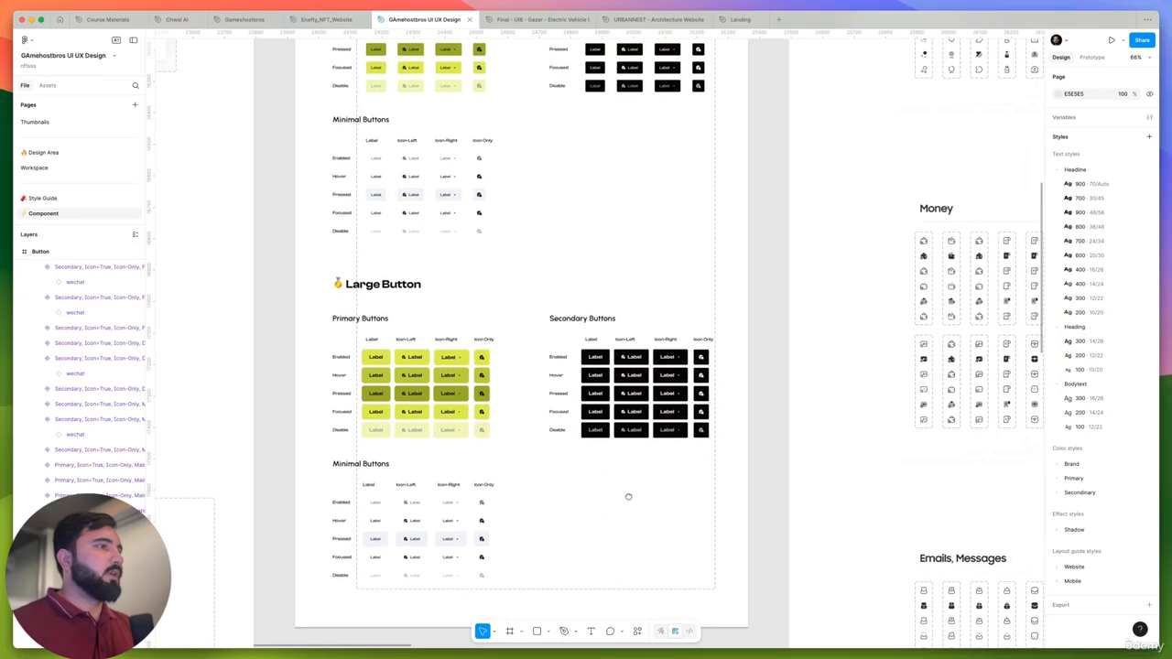
{"action": "scroll", "coordinate": [626, 524], "scroll_direction": "up", "scroll_amount": 3}
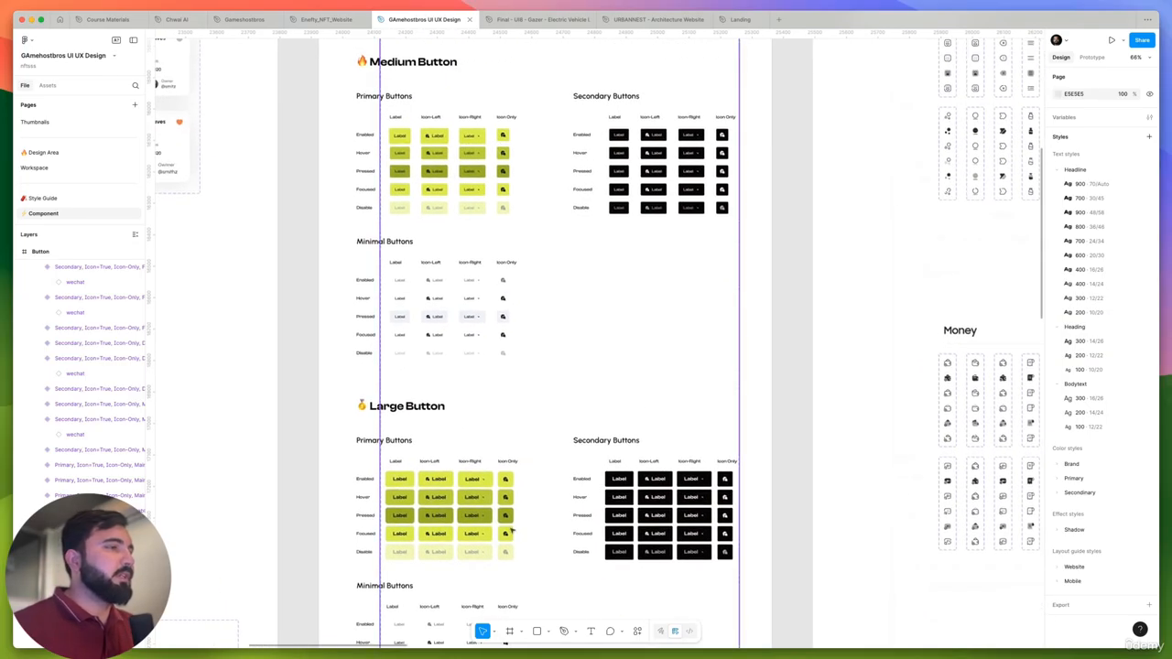
{"action": "left_click", "coordinate": [73, 168]}
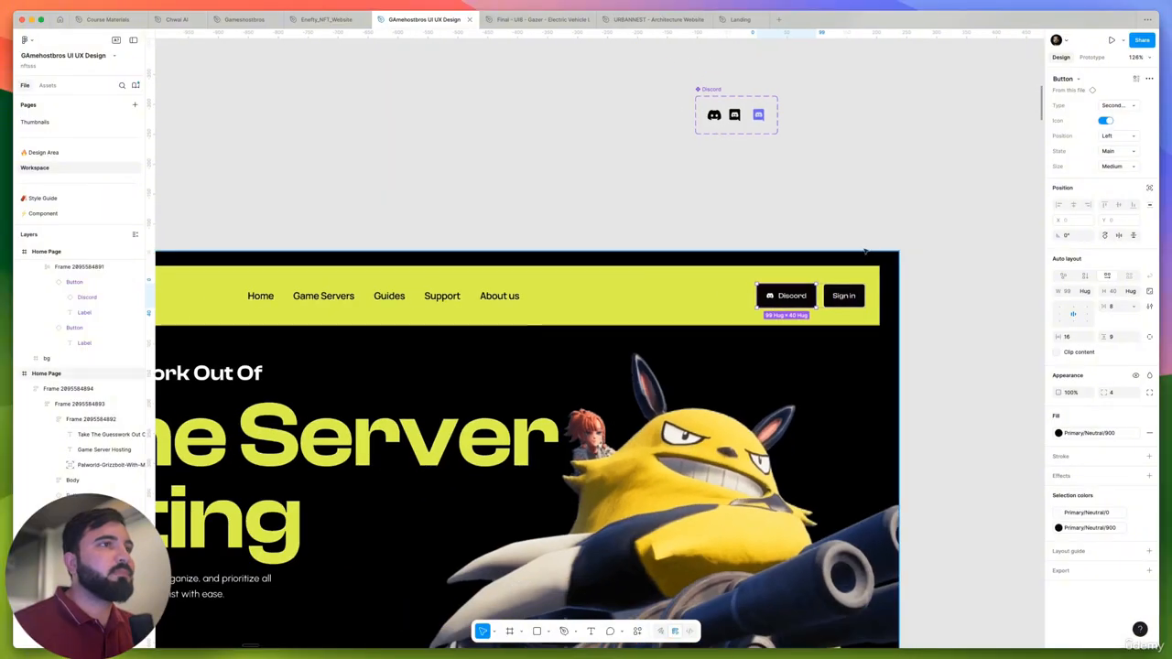
{"action": "scroll", "coordinate": [866, 251], "scroll_direction": "down", "scroll_amount": 3}
{"action": "left_click", "coordinate": [879, 206]}
{"action": "scroll", "coordinate": [829, 273], "scroll_direction": "up", "scroll_amount": 3}
{"action": "scroll", "coordinate": [829, 273], "scroll_direction": "down", "scroll_amount": 3}
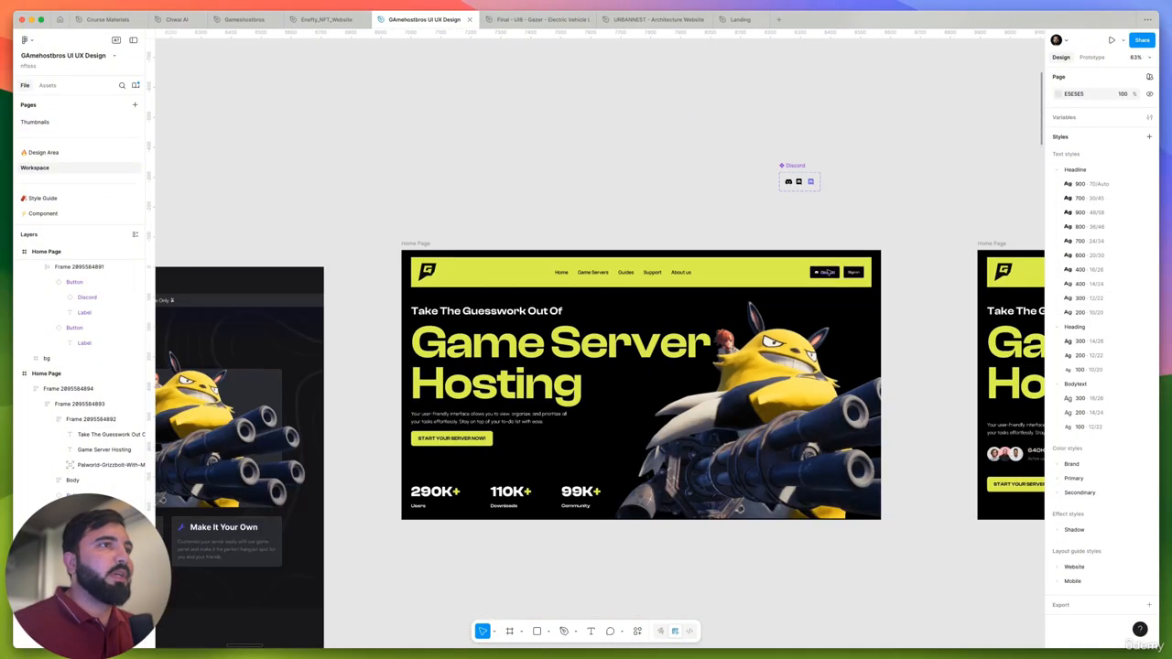
- Set the size of both the Discord and Sign in buttons in the home page header to Large
{"action": "left_click", "coordinate": [827, 273]}
{"action": "scroll", "coordinate": [830, 274], "scroll_direction": "up", "scroll_amount": 2}
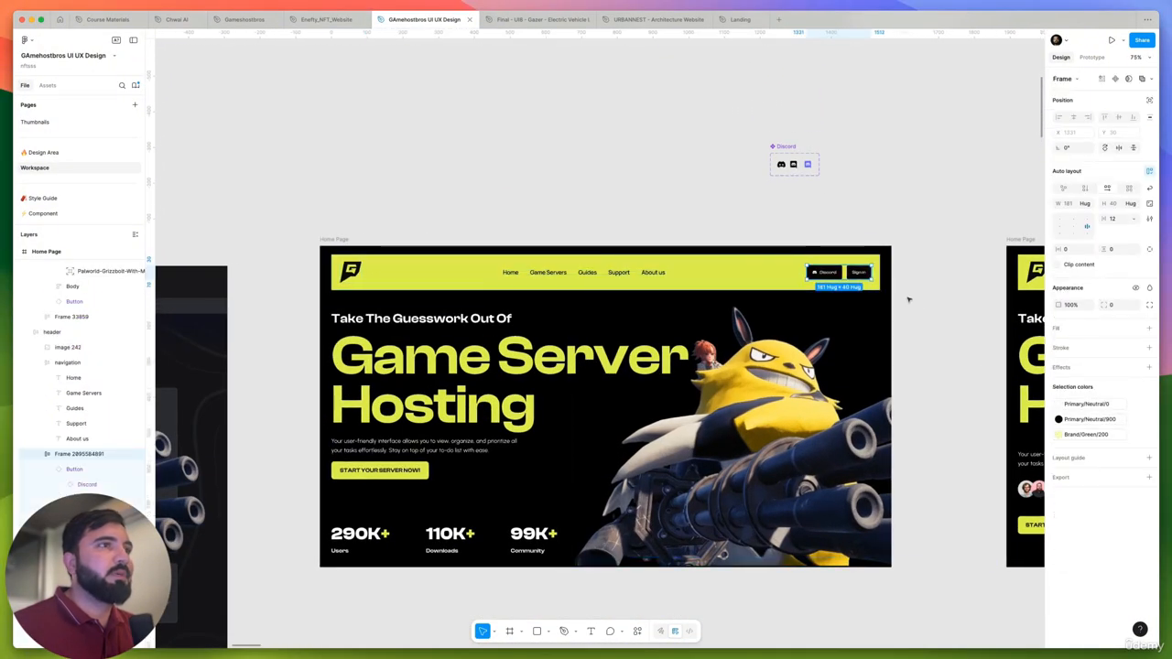
{"action": "key", "text": "Return"}
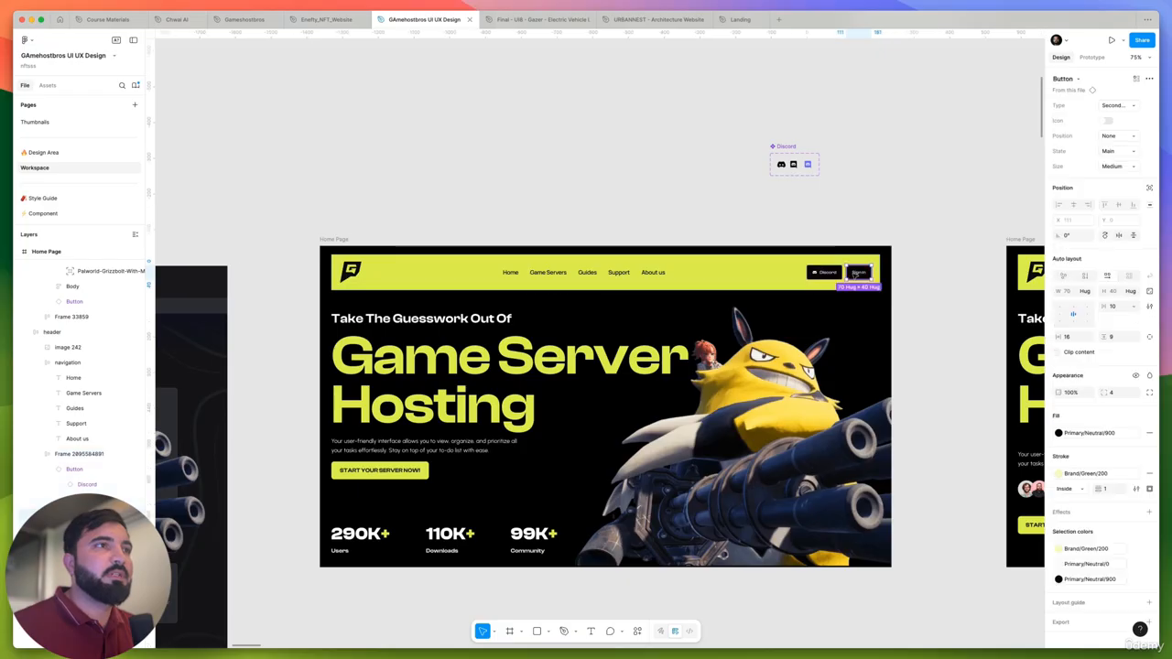
{"action": "scroll", "coordinate": [852, 271], "scroll_direction": "up", "scroll_amount": 5}
{"action": "scroll", "coordinate": [829, 258], "scroll_direction": "up", "scroll_amount": 2}
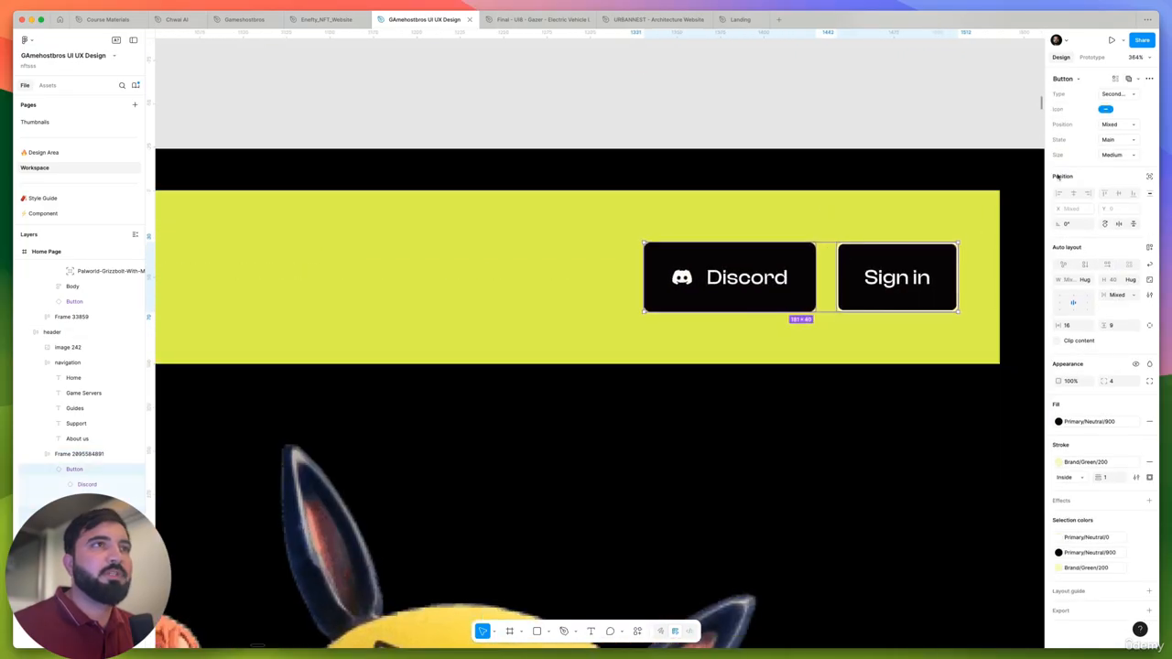
{"action": "left_click", "coordinate": [1119, 156]}
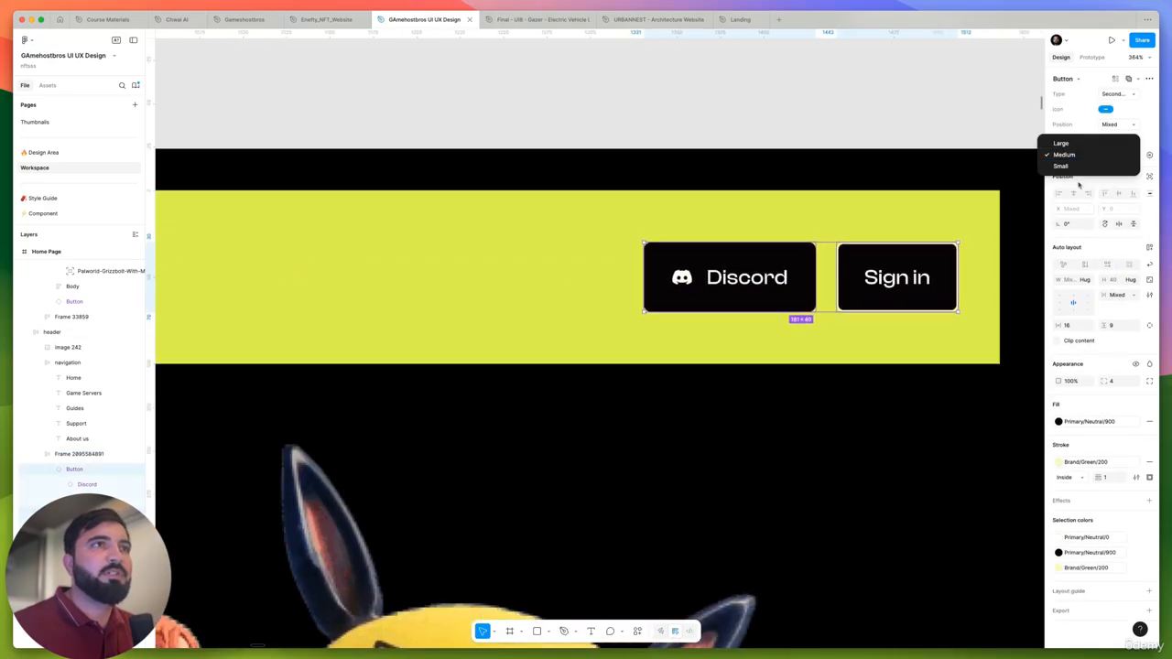
{"action": "left_click", "coordinate": [1070, 168]}
{"action": "scroll", "coordinate": [760, 223], "scroll_direction": "down", "scroll_amount": 5}
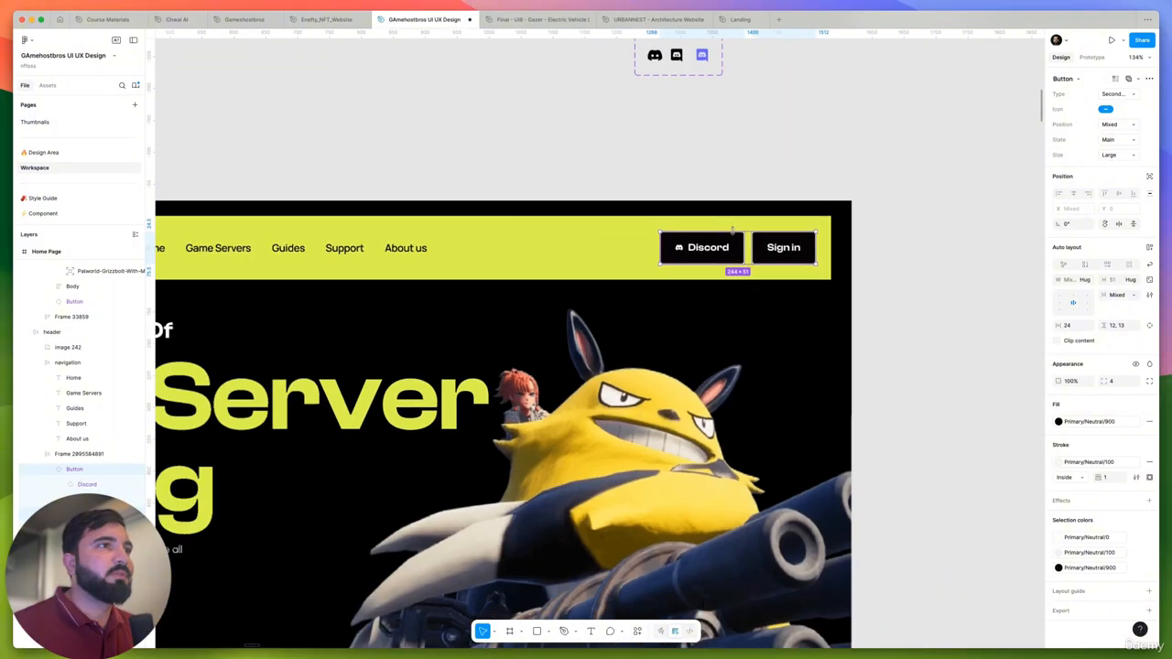
{"action": "left_click", "coordinate": [839, 178]}
- Examine how the Discord and Sign in buttons look in the home page header, both close up and within the full page
{"action": "scroll", "coordinate": [839, 178], "scroll_direction": "down", "scroll_amount": 5}
{"action": "scroll", "coordinate": [839, 179], "scroll_direction": "up", "scroll_amount": 2}
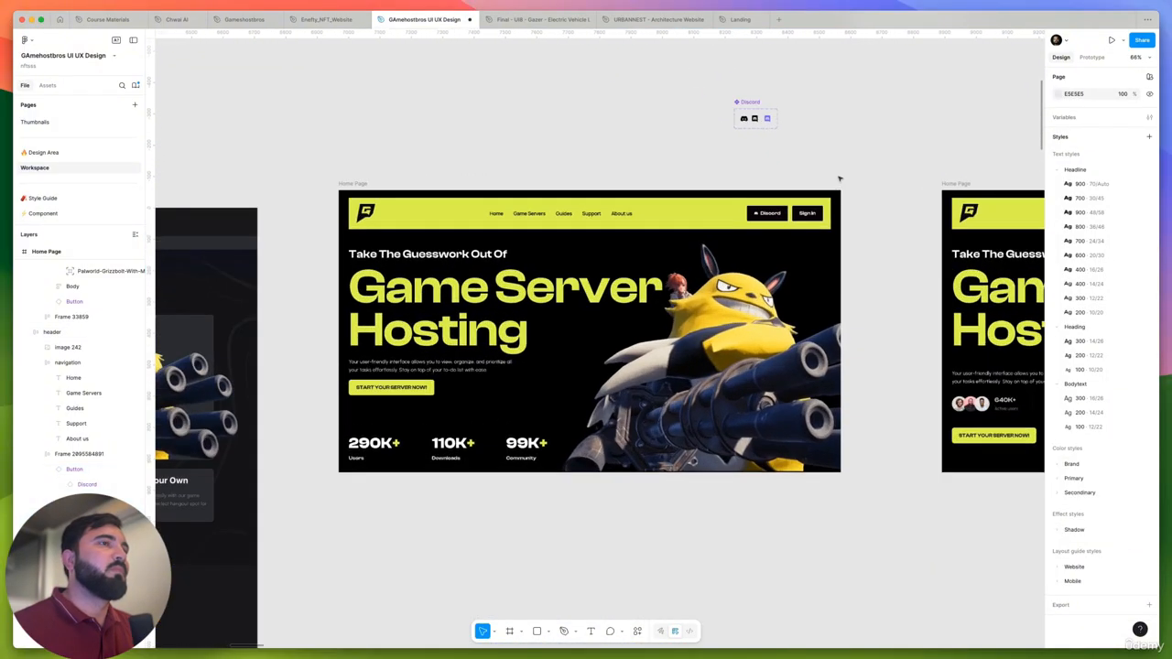
{"action": "scroll", "coordinate": [839, 179], "scroll_direction": "down", "scroll_amount": 3}
{"action": "scroll", "coordinate": [843, 175], "scroll_direction": "up", "scroll_amount": 3}
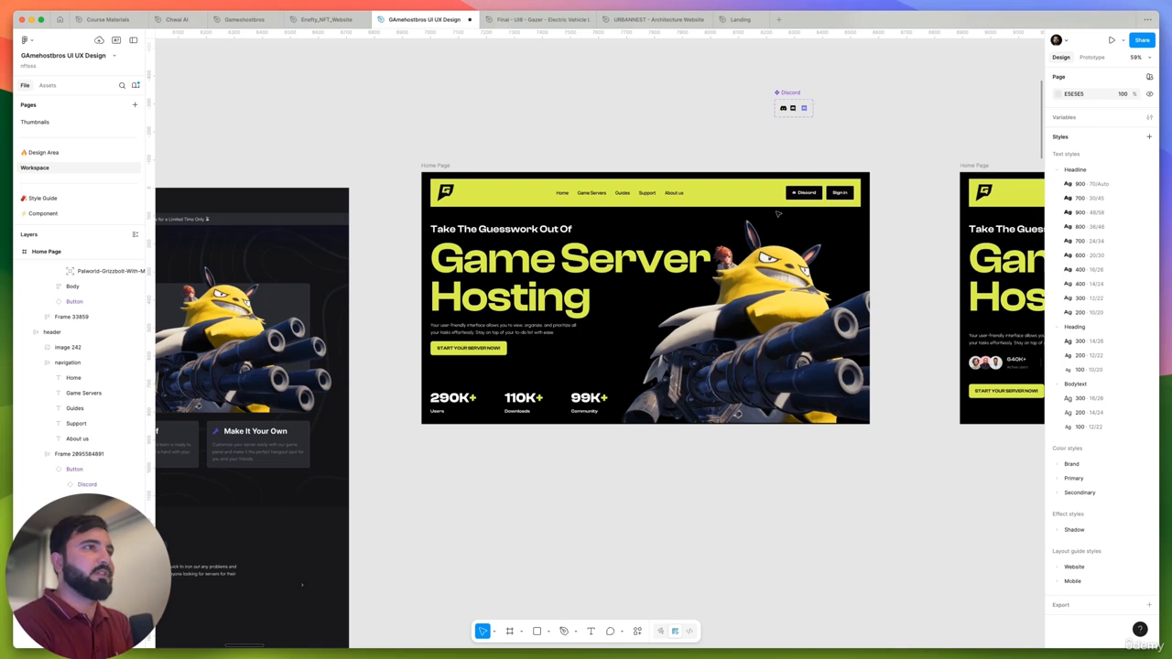
{"action": "scroll", "coordinate": [778, 213], "scroll_direction": "up", "scroll_amount": 5}
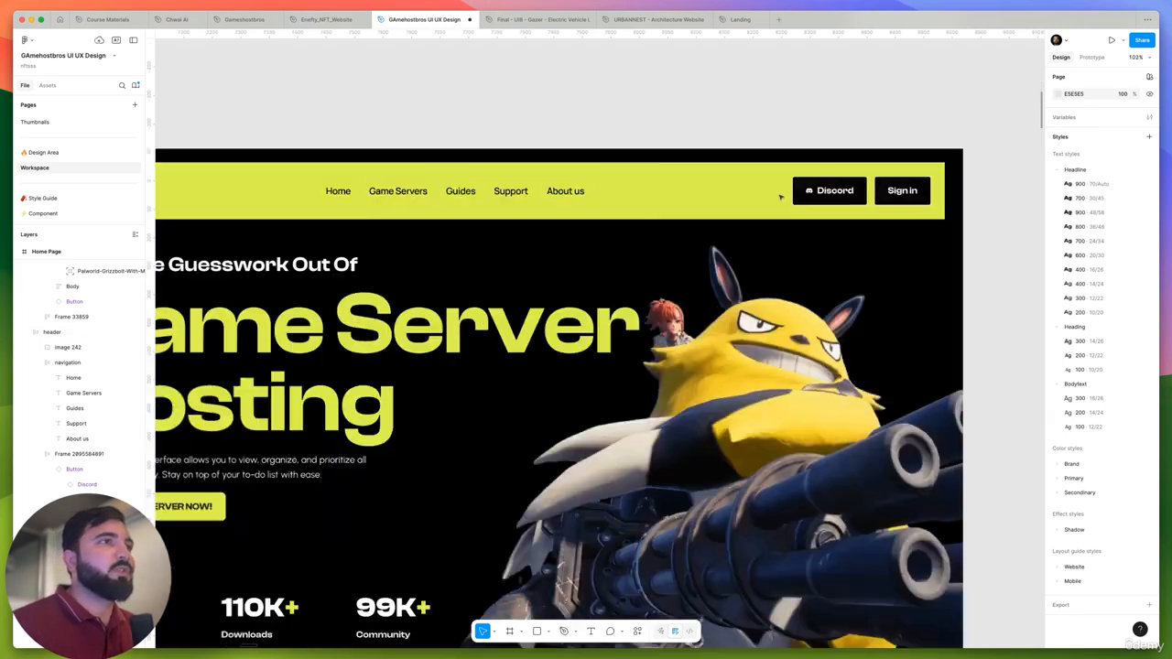
{"action": "scroll", "coordinate": [858, 215], "scroll_direction": "down", "scroll_amount": 2}
{"action": "scroll", "coordinate": [858, 215], "scroll_direction": "up", "scroll_amount": 5}
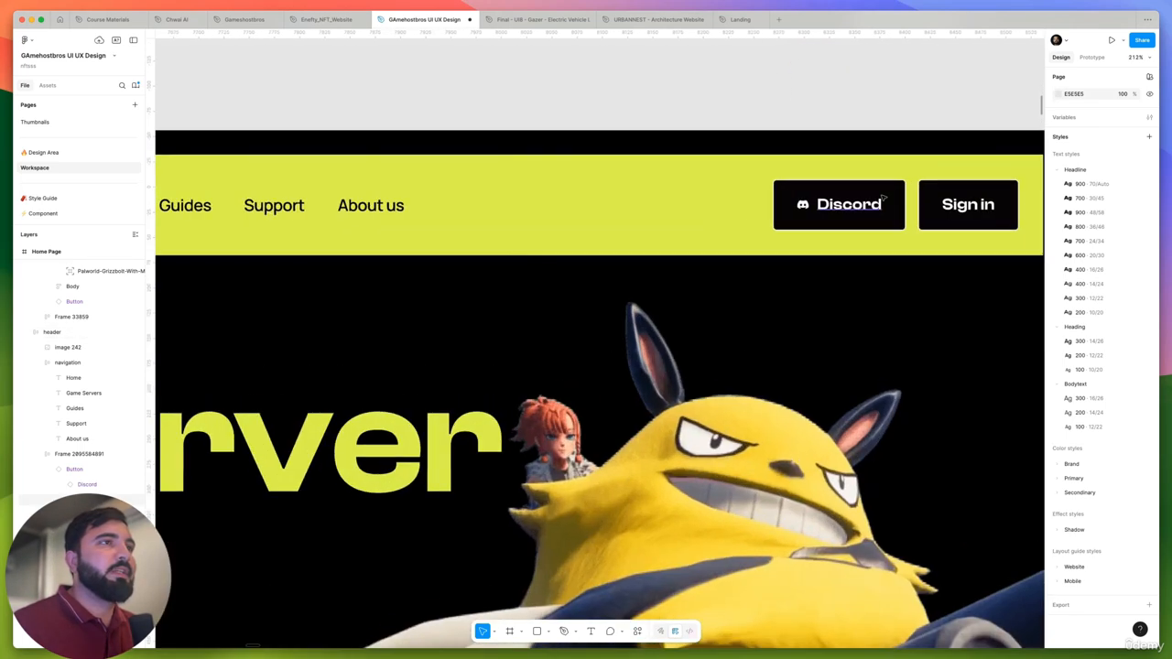
- Fill the home page header's Discord button with the purple sampled from the colored Discord logo above the page
{"action": "left_click", "coordinate": [852, 209]}
{"action": "scroll", "coordinate": [778, 377], "scroll_direction": "up", "scroll_amount": 3}
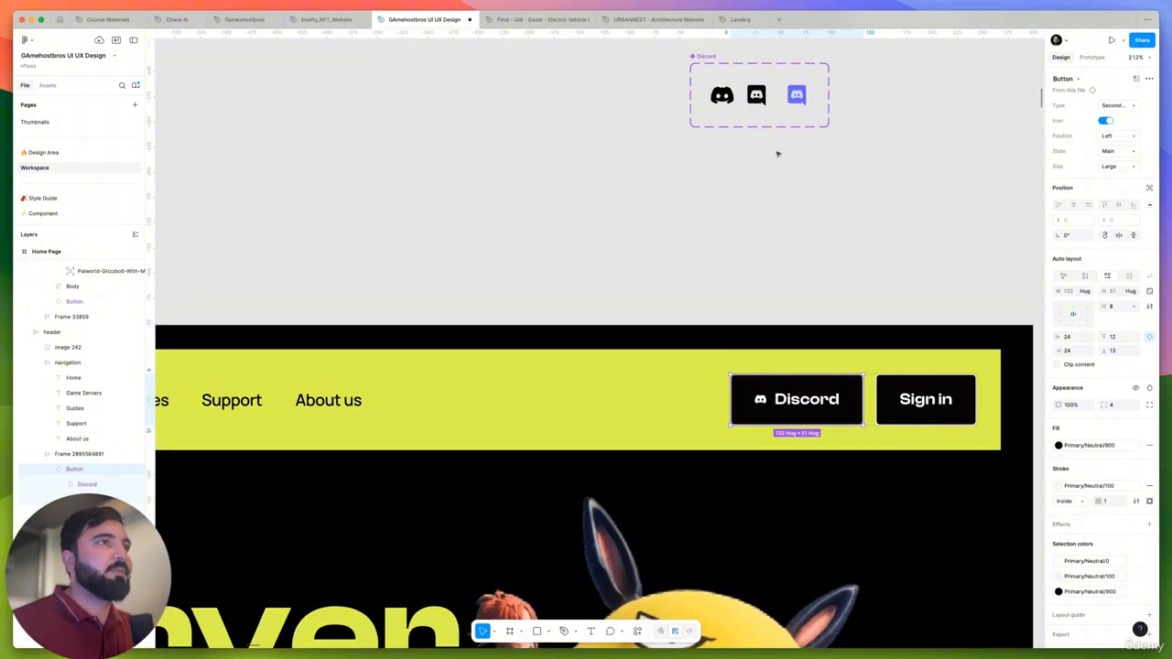
{"action": "key", "text": "i"}
{"action": "left_click", "coordinate": [809, 85]}
{"action": "left_click", "coordinate": [834, 251]}
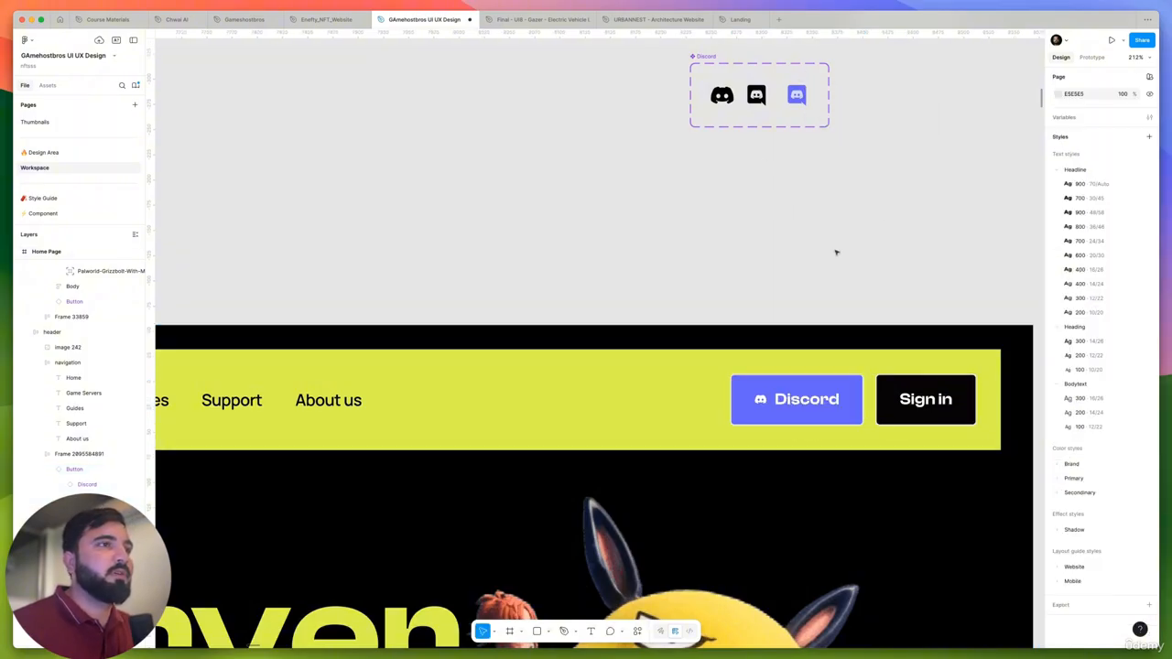
{"action": "scroll", "coordinate": [889, 265], "scroll_direction": "down", "scroll_amount": 2}
{"action": "scroll", "coordinate": [717, 244], "scroll_direction": "down", "scroll_amount": 2}
{"action": "scroll", "coordinate": [717, 245], "scroll_direction": "down", "scroll_amount": 5}
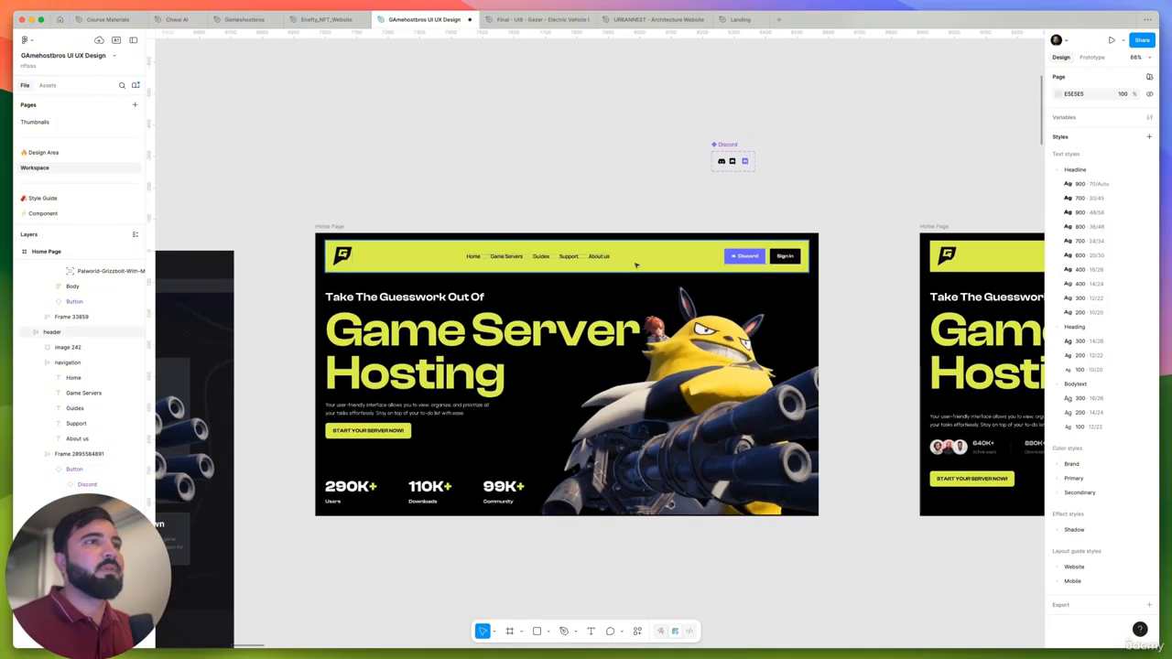
- Move the second Home Page frame up out of the row and place a duplicate of the first Home Page in its spot
{"action": "scroll", "coordinate": [669, 238], "scroll_direction": "down", "scroll_amount": 4}
{"action": "left_click_drag", "start_coordinate": [633, 293], "coordinate": [682, 109]}
{"action": "left_click_drag", "start_coordinate": [406, 293], "coordinate": [620, 300]}
- Replace the duplicate page's body text and 290K+/110K+/99K+ row with a copy of the upper page's body block containing the avatar statistics
{"action": "scroll", "coordinate": [669, 265], "scroll_direction": "up", "scroll_amount": 1}
{"action": "left_click_drag", "start_coordinate": [704, 186], "coordinate": [639, 375]}
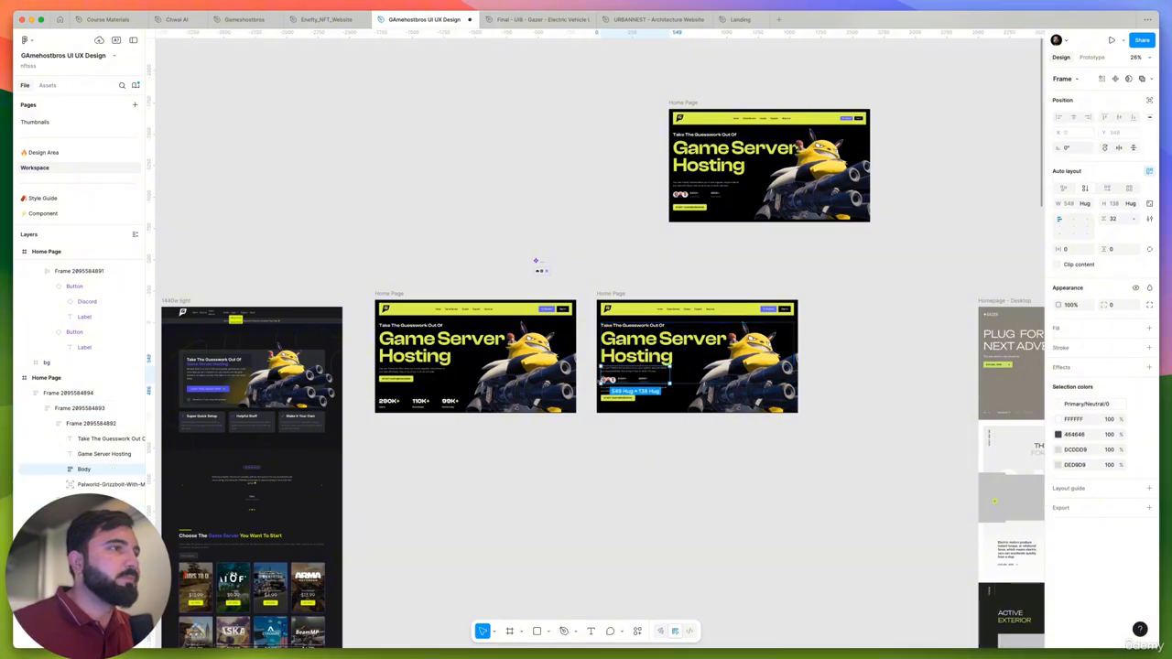
{"action": "scroll", "coordinate": [616, 380], "scroll_direction": "up", "scroll_amount": 6}
{"action": "left_click", "coordinate": [654, 409]}
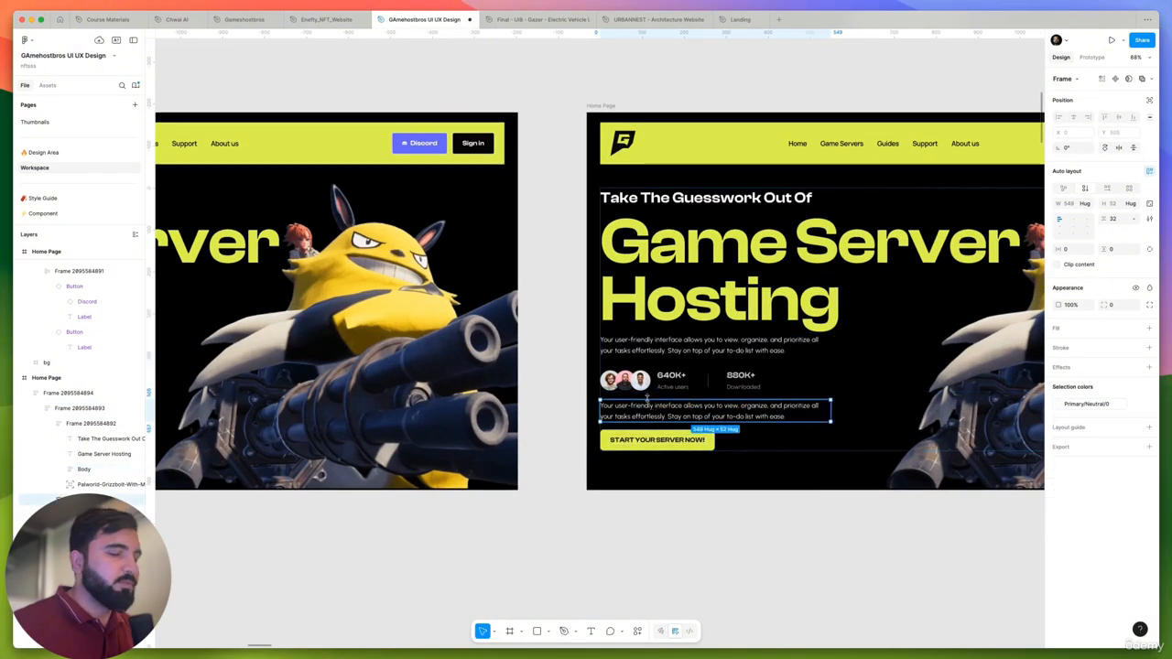
{"action": "key", "text": "Delete"}
{"action": "left_click", "coordinate": [648, 484]}
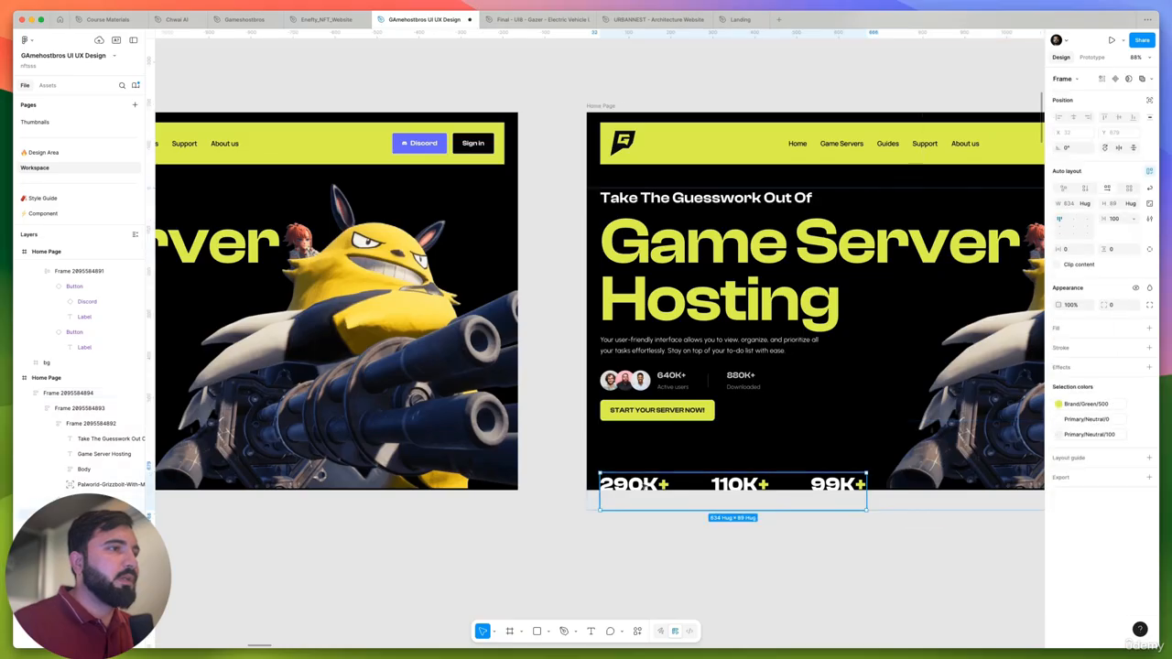
{"action": "key", "text": "Delete"}
{"action": "scroll", "coordinate": [639, 361], "scroll_direction": "down", "scroll_amount": 5}
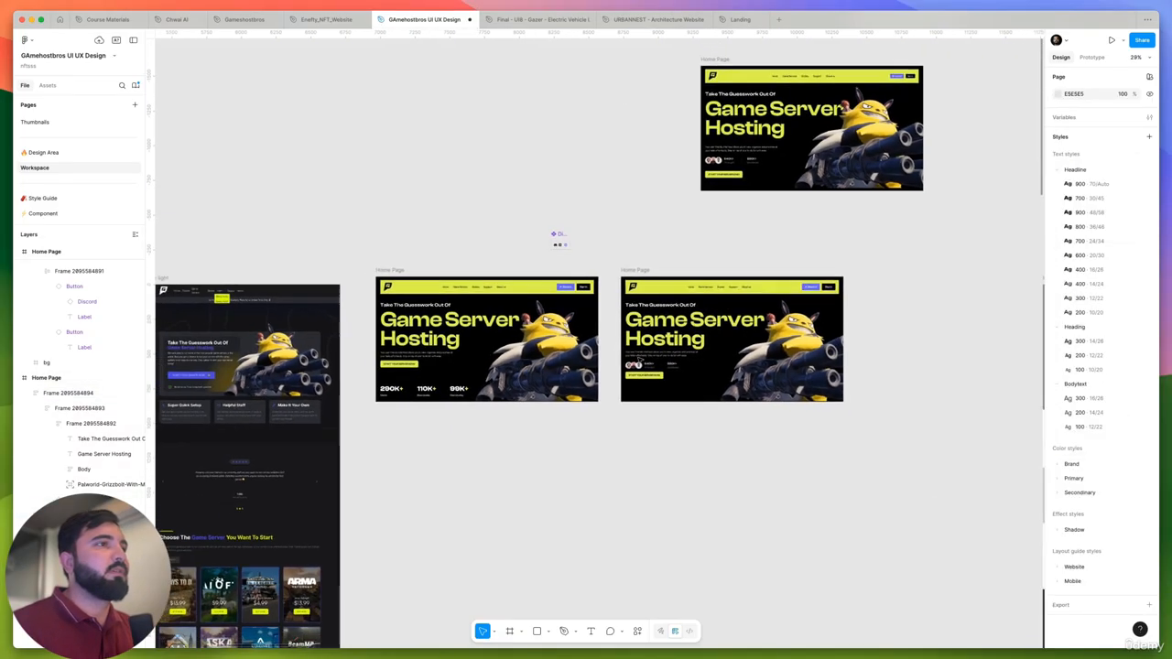
- Move the avatar statistics row out of the duplicate's body block to the hero's lower-left area, at X 32 and Y 799
{"action": "scroll", "coordinate": [679, 361], "scroll_direction": "up", "scroll_amount": 5}
{"action": "left_click", "coordinate": [649, 362]}
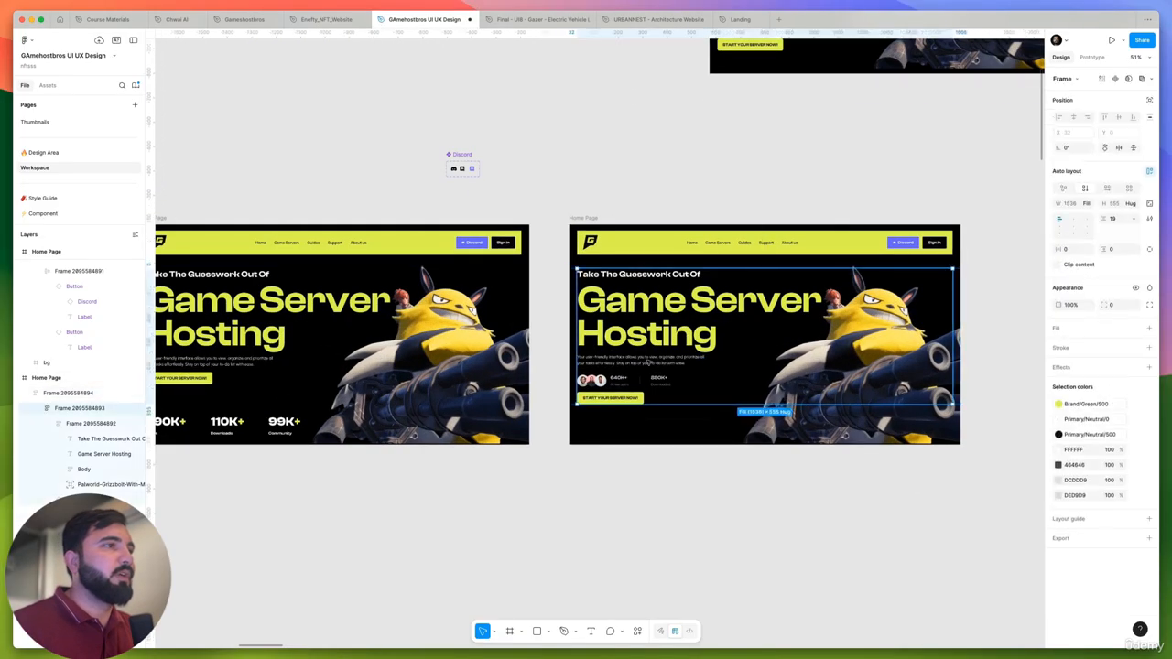
{"action": "scroll", "coordinate": [650, 362], "scroll_direction": "up", "scroll_amount": 2}
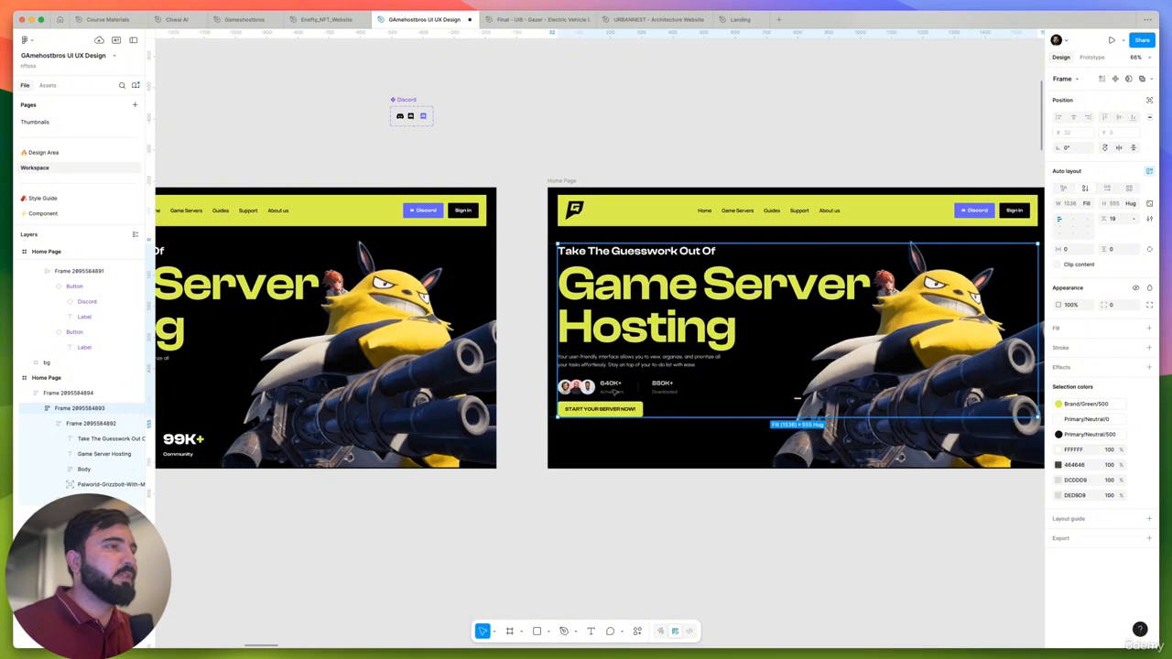
{"action": "left_click", "coordinate": [612, 389]}
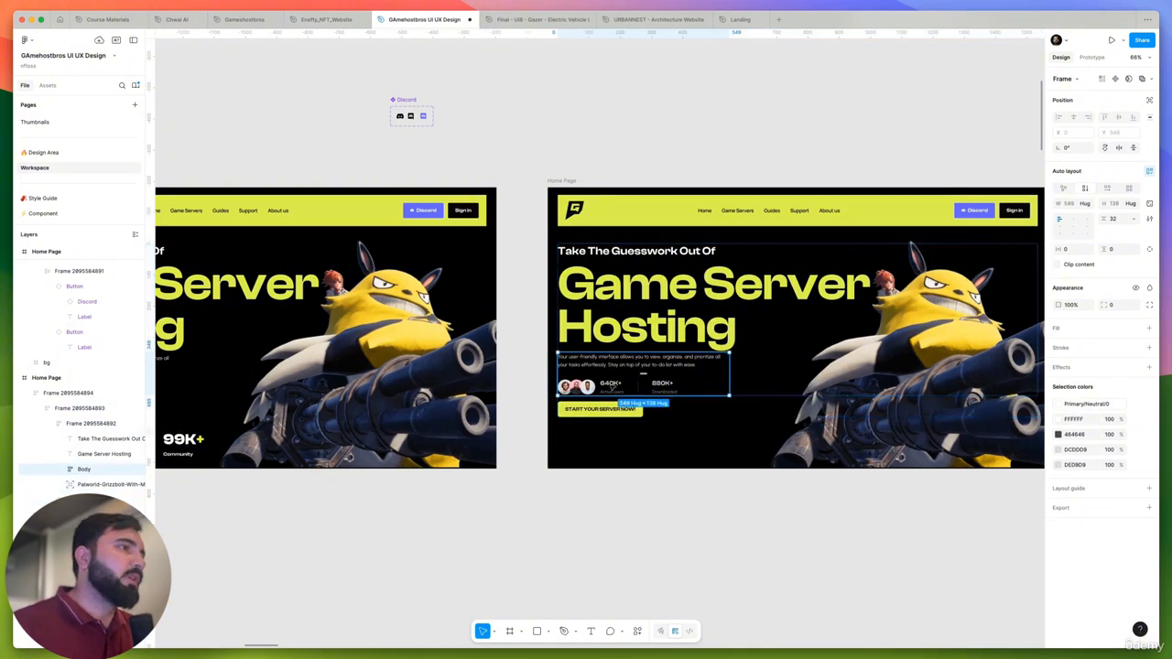
{"action": "double_click", "coordinate": [613, 387]}
{"action": "left_click_drag", "start_coordinate": [613, 387], "coordinate": [606, 442]}
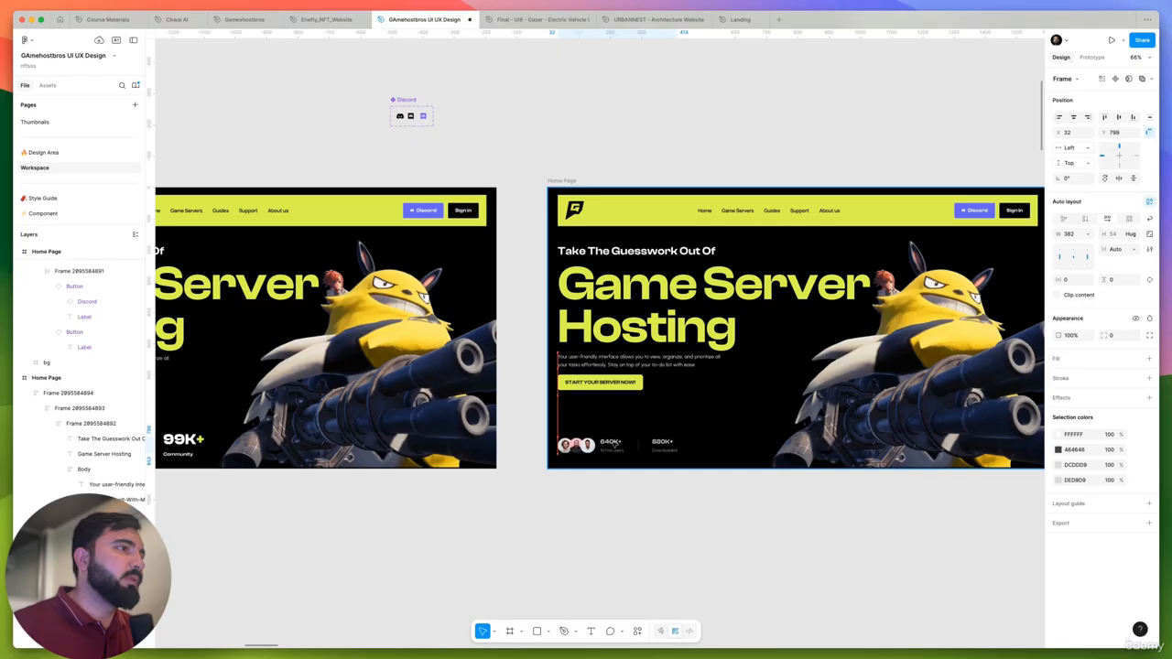
{"action": "left_click", "coordinate": [648, 496]}
{"action": "scroll", "coordinate": [612, 202], "scroll_direction": "down", "scroll_amount": 5}
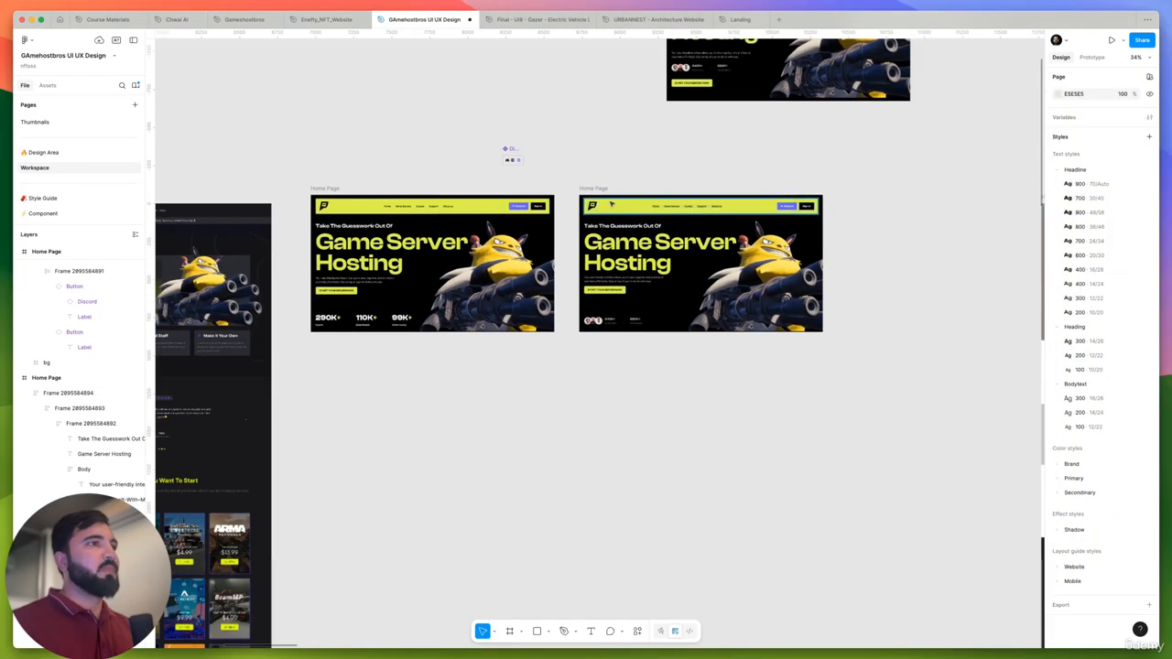
- Examine the hero area of the original 1440w light design and its three feature cards, starting with Super Quick Setup
{"action": "scroll", "coordinate": [501, 253], "scroll_direction": "left", "scroll_amount": 2}
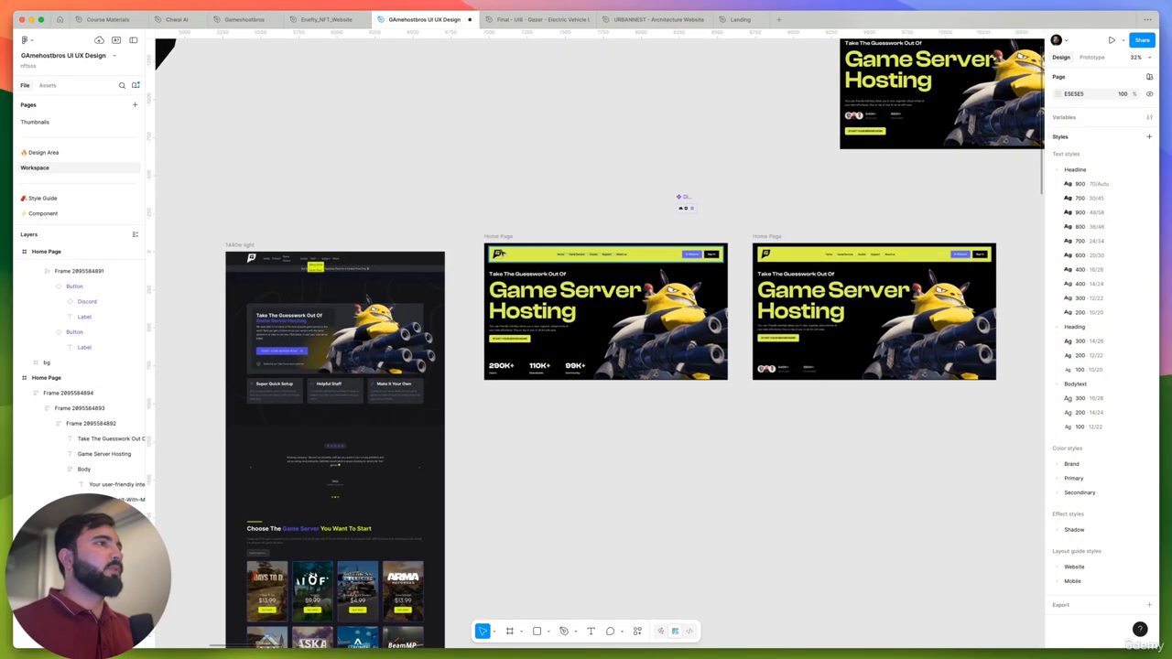
{"action": "left_click", "coordinate": [499, 236]}
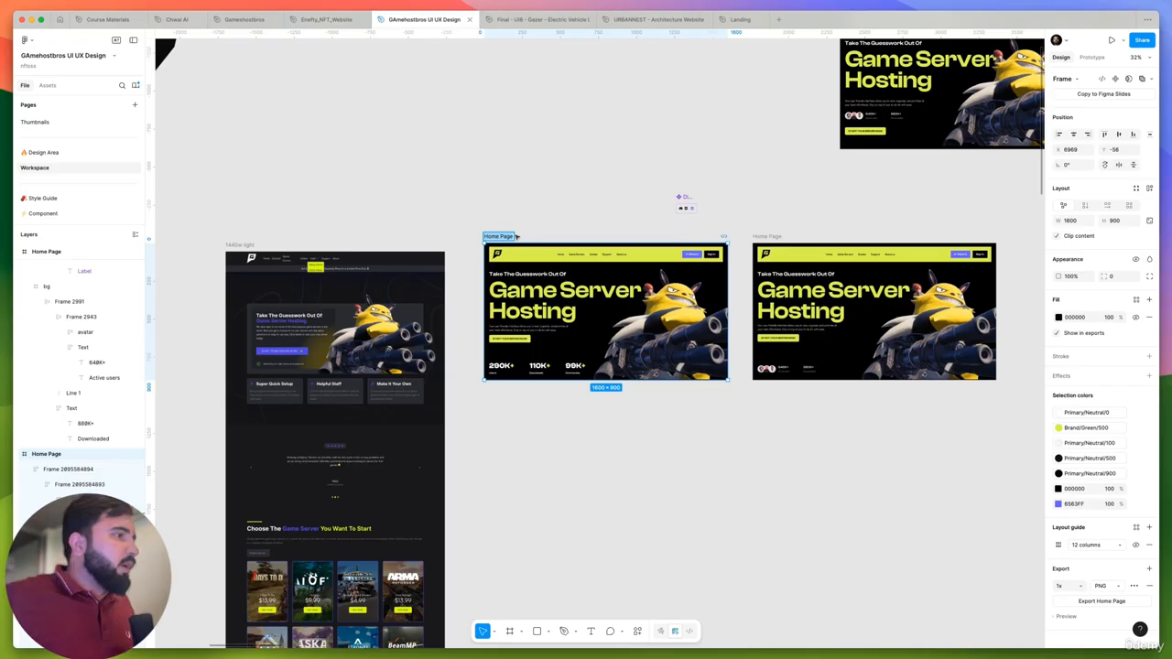
{"action": "left_click", "coordinate": [514, 185]}
{"action": "scroll", "coordinate": [582, 291], "scroll_direction": "right", "scroll_amount": 2}
{"action": "scroll", "coordinate": [531, 213], "scroll_direction": "down", "scroll_amount": 4}
{"action": "scroll", "coordinate": [477, 266], "scroll_direction": "up", "scroll_amount": 5}
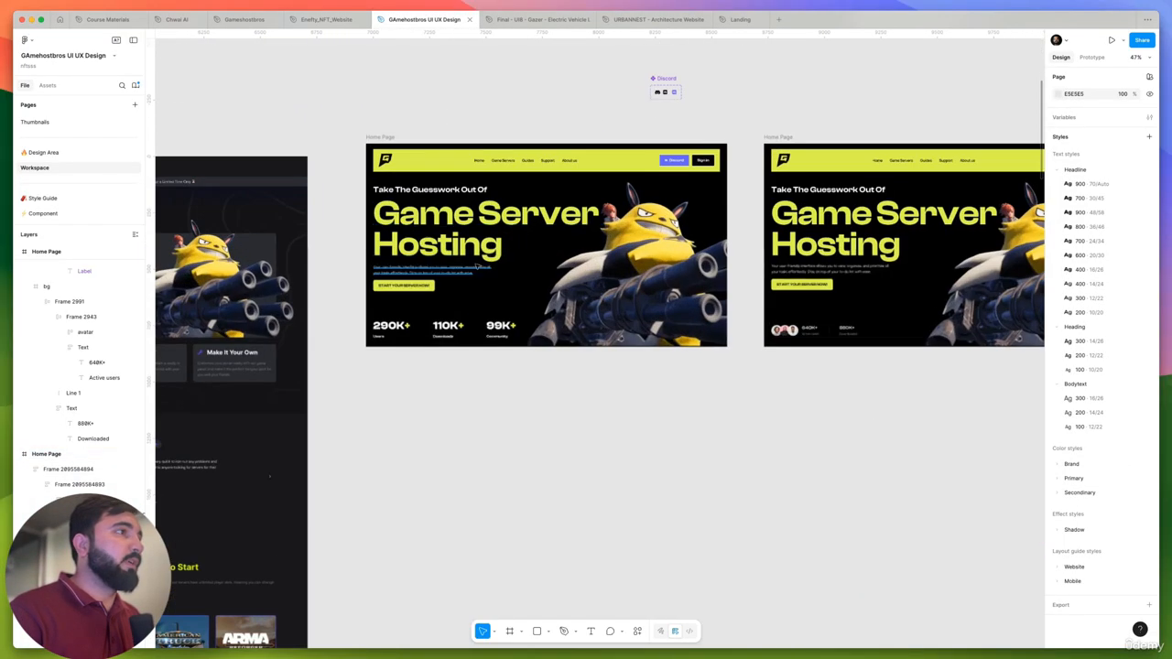
{"action": "left_click_drag", "start_coordinate": [544, 423], "coordinate": [942, 373]}
{"action": "scroll", "coordinate": [474, 308], "scroll_direction": "up", "scroll_amount": 5}
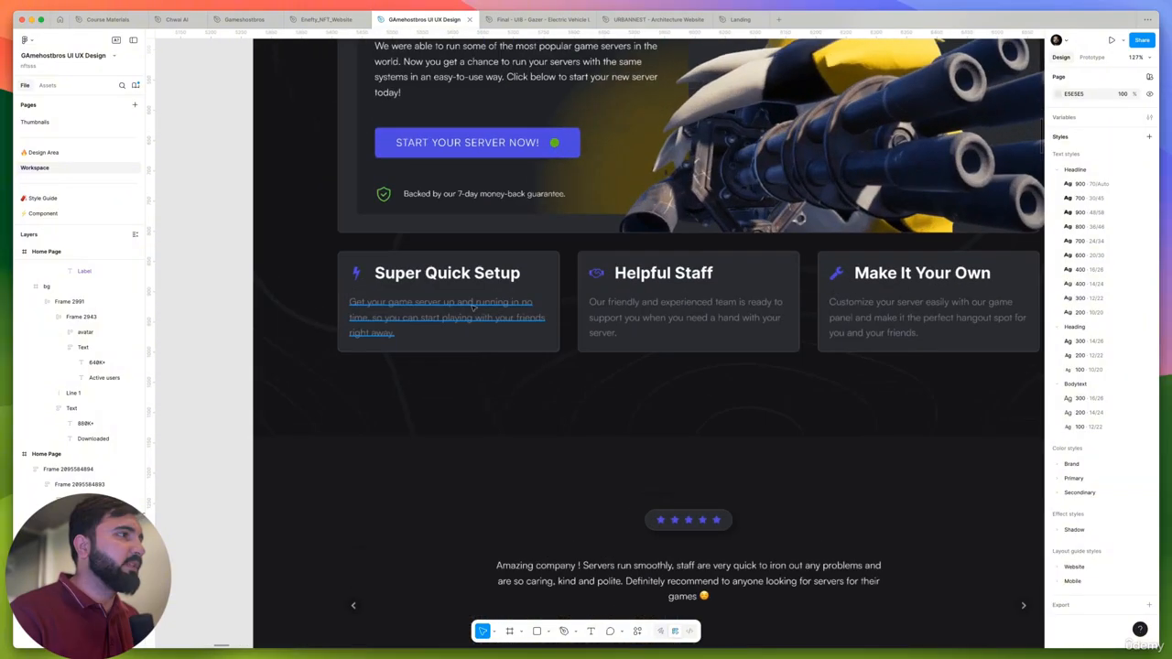
{"action": "left_click", "coordinate": [468, 311]}
{"action": "double_click", "coordinate": [446, 318]}
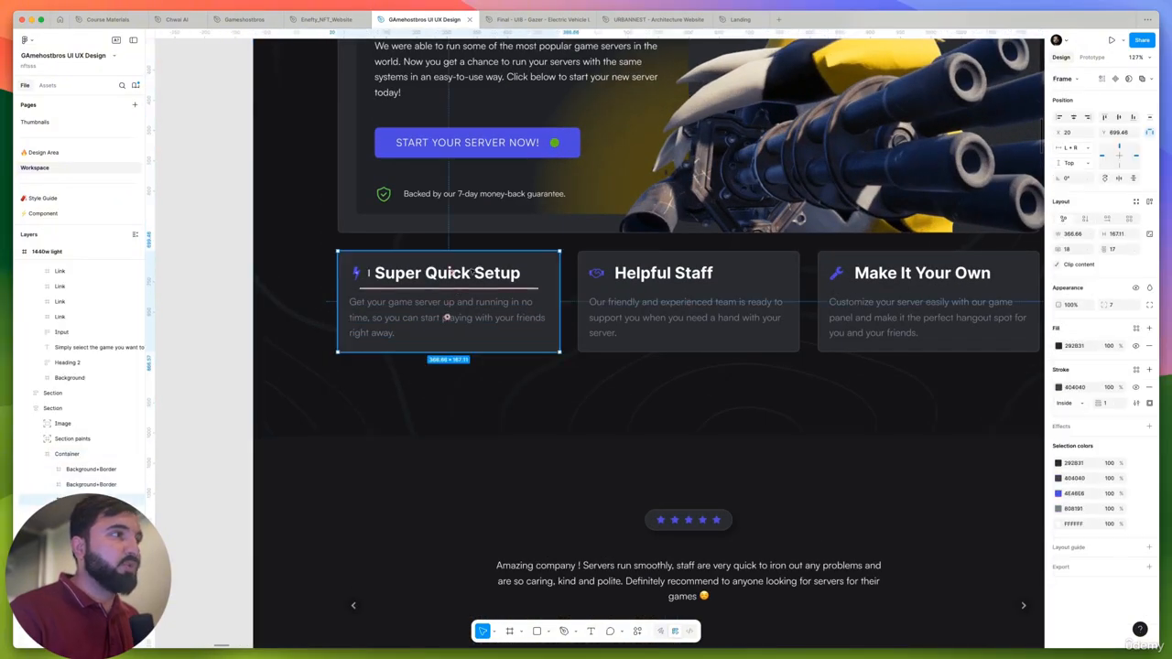
{"action": "scroll", "coordinate": [446, 318], "scroll_direction": "down", "scroll_amount": 6}
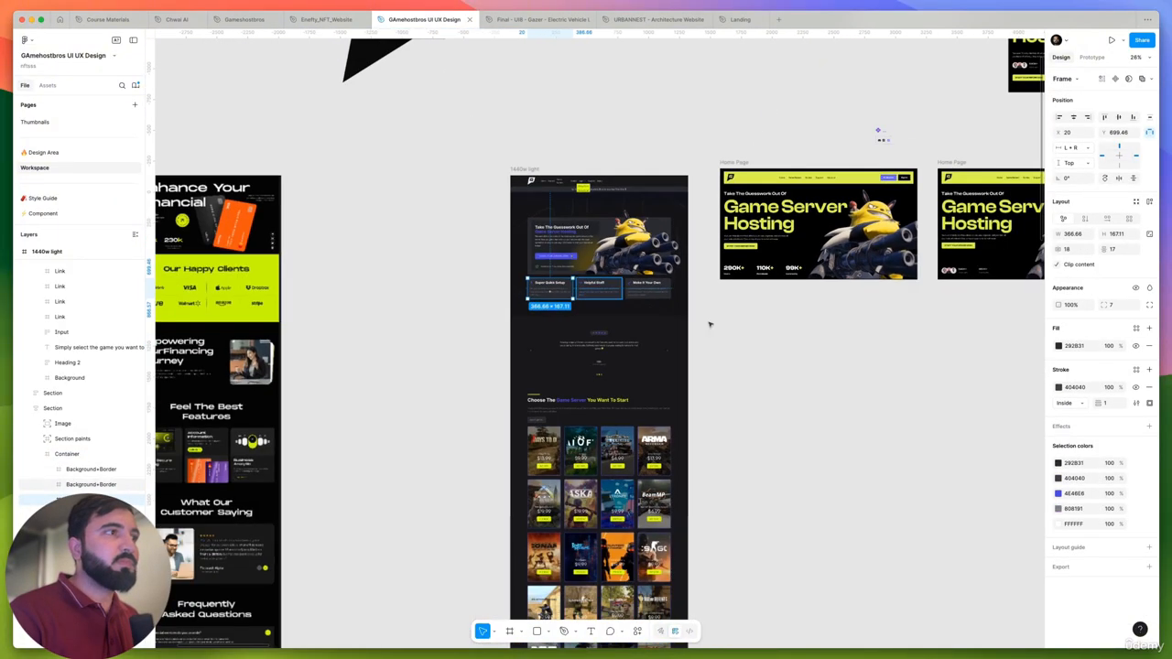
- Browse the reference website designs across the canvas for a section layout suited to the three feature points
{"action": "scroll", "coordinate": [709, 324], "scroll_direction": "right", "scroll_amount": 10}
{"action": "scroll", "coordinate": [482, 335], "scroll_direction": "down", "scroll_amount": 3}
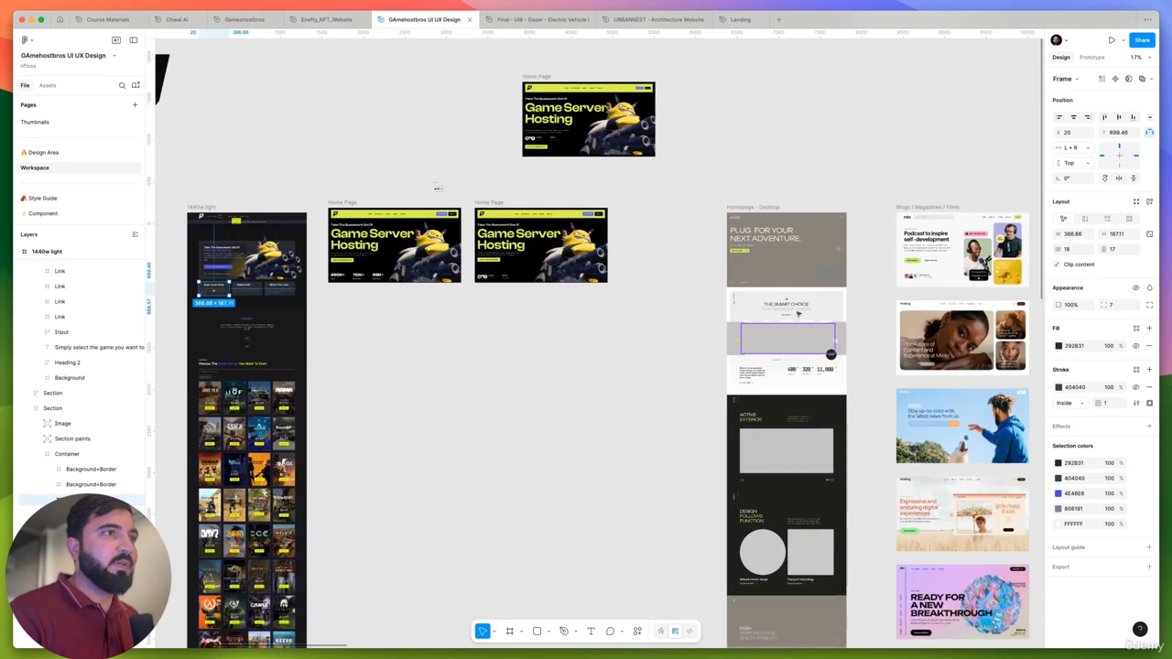
{"action": "scroll", "coordinate": [799, 314], "scroll_direction": "up", "scroll_amount": 5}
{"action": "scroll", "coordinate": [628, 302], "scroll_direction": "down", "scroll_amount": 6}
{"action": "scroll", "coordinate": [627, 302], "scroll_direction": "right", "scroll_amount": 5}
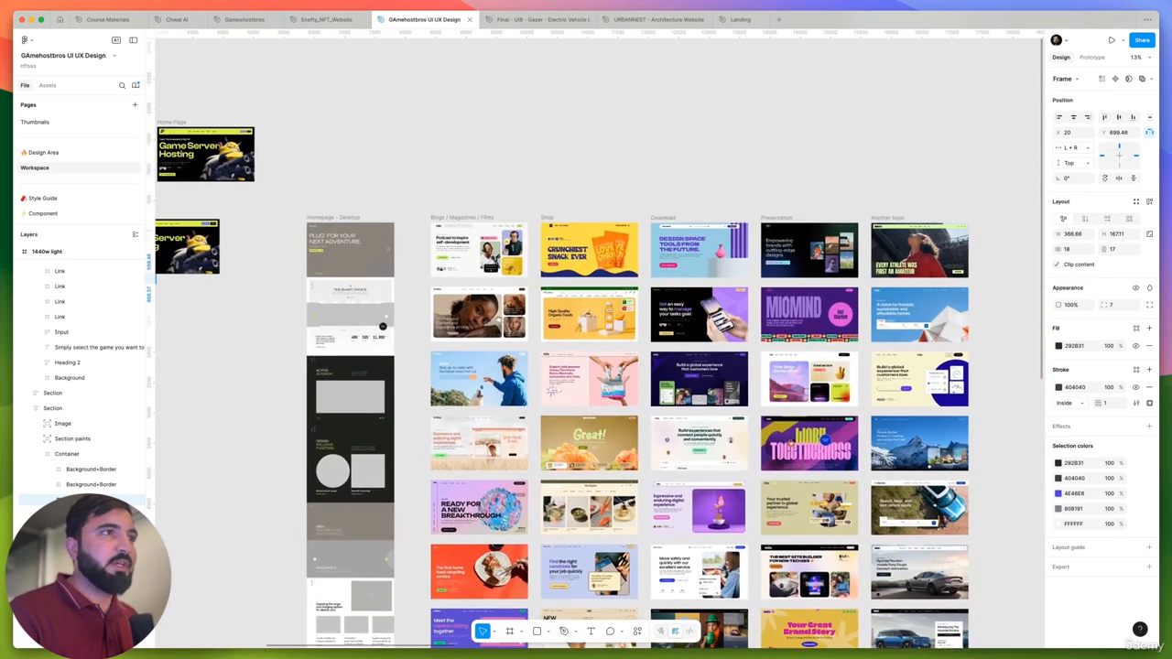
{"action": "scroll", "coordinate": [604, 212], "scroll_direction": "right", "scroll_amount": 10}
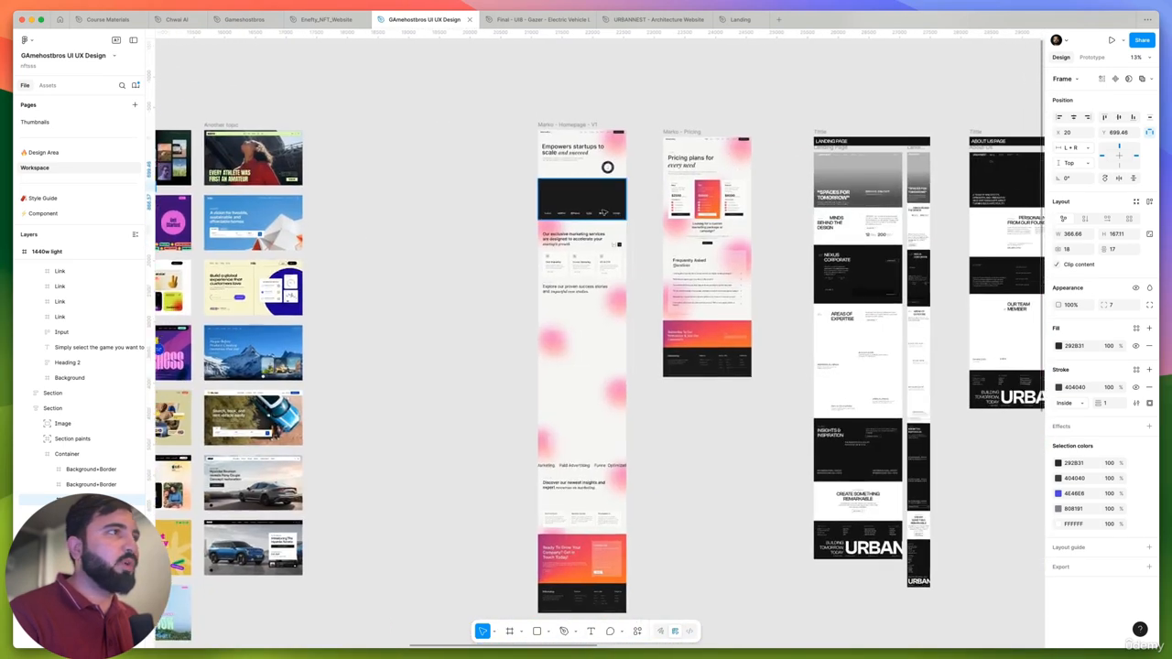
{"action": "scroll", "coordinate": [603, 212], "scroll_direction": "up", "scroll_amount": 5}
{"action": "scroll", "coordinate": [604, 213], "scroll_direction": "down", "scroll_amount": 4}
{"action": "left_click_drag", "start_coordinate": [690, 313], "coordinate": [403, 313]}
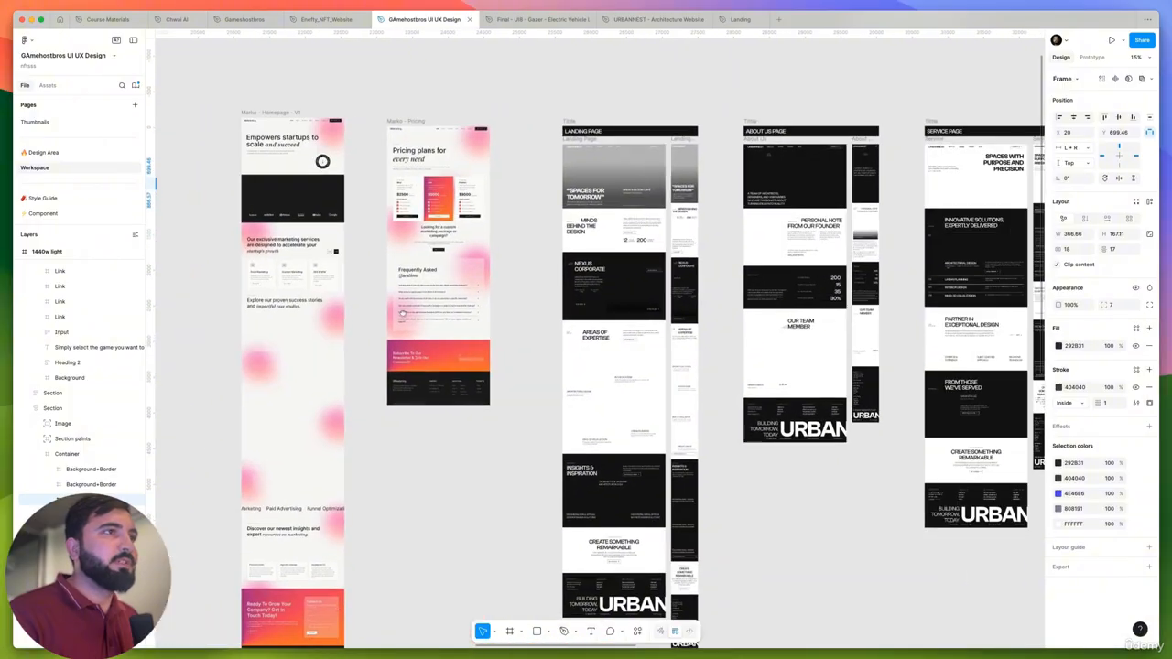
{"action": "scroll", "coordinate": [644, 291], "scroll_direction": "up", "scroll_amount": 4}
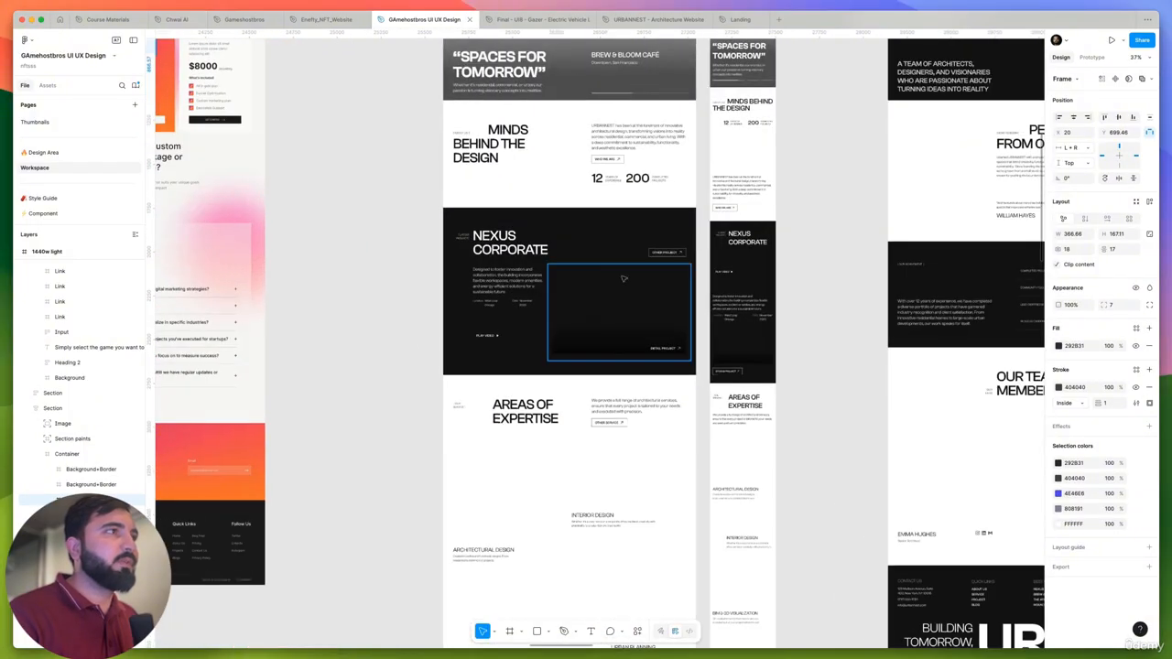
{"action": "scroll", "coordinate": [806, 329], "scroll_direction": "down", "scroll_amount": 7}
{"action": "scroll", "coordinate": [823, 339], "scroll_direction": "right", "scroll_amount": 15}
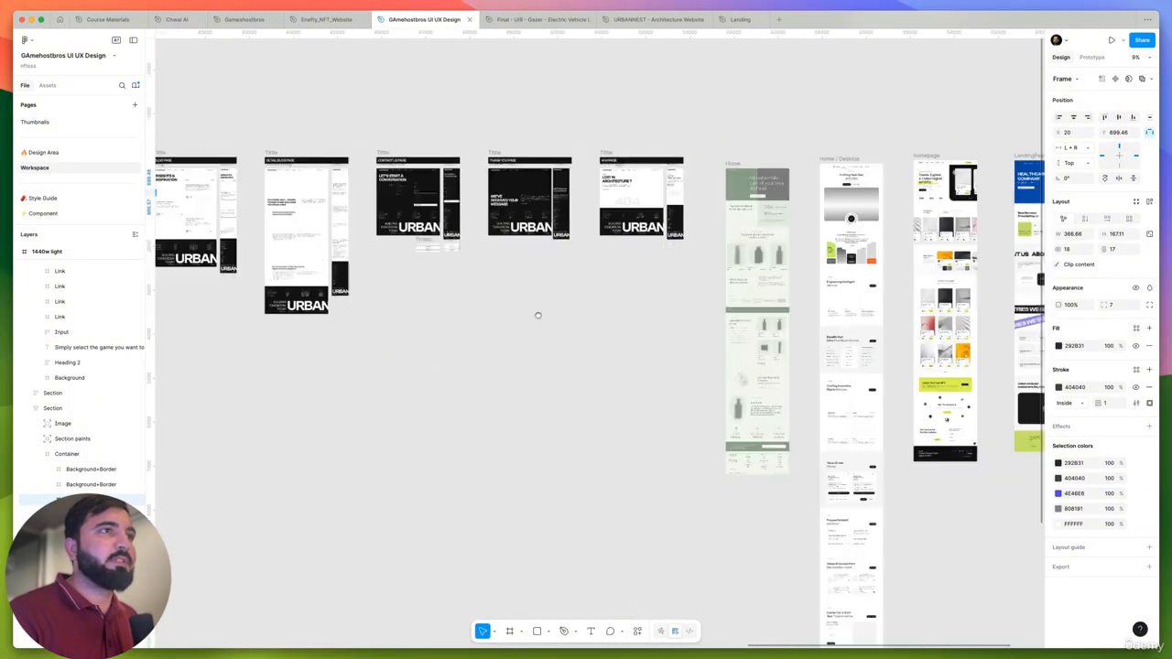
{"action": "scroll", "coordinate": [585, 194], "scroll_direction": "up", "scroll_amount": 5}
{"action": "scroll", "coordinate": [583, 195], "scroll_direction": "up", "scroll_amount": 3}
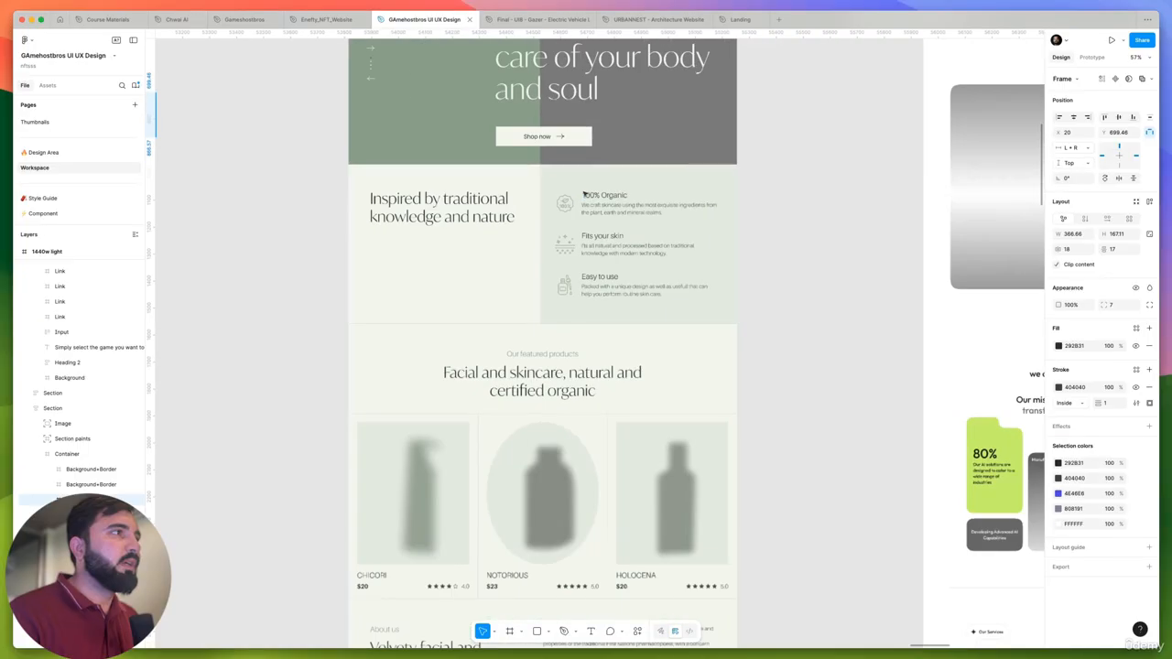
{"action": "scroll", "coordinate": [623, 212], "scroll_direction": "up", "scroll_amount": 4}
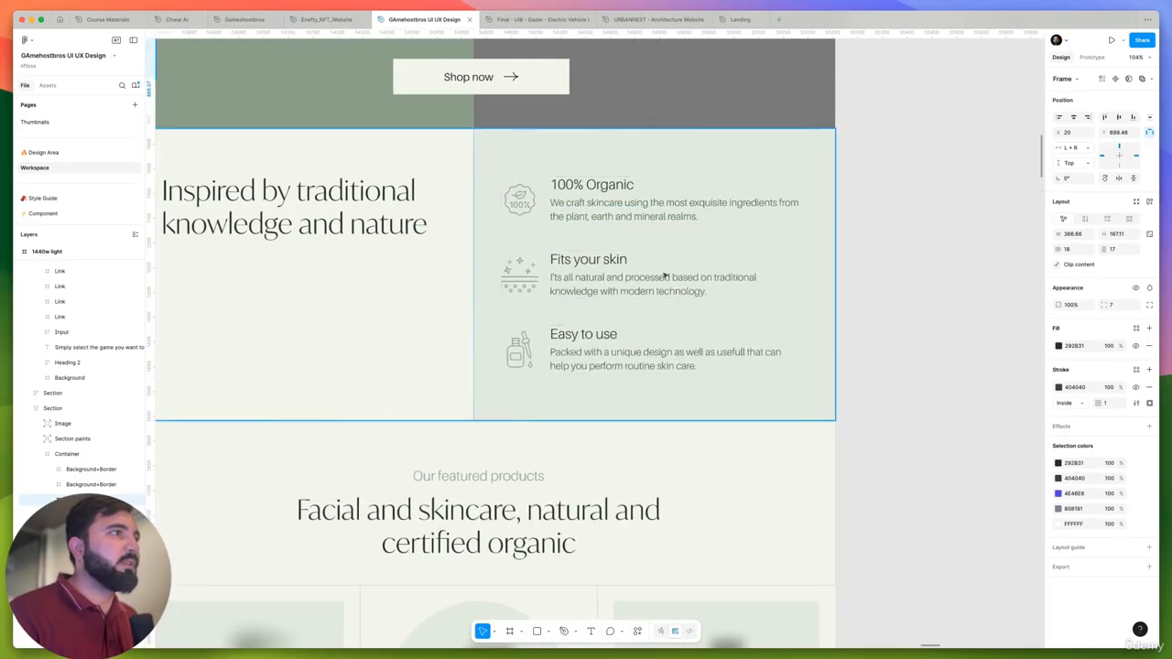
- Copy the Ingredients section from the skincare Home reference page and paste it beneath the Game Server Hosting home pages
{"action": "scroll", "coordinate": [629, 244], "scroll_direction": "down", "scroll_amount": 5}
{"action": "left_click", "coordinate": [681, 233]}
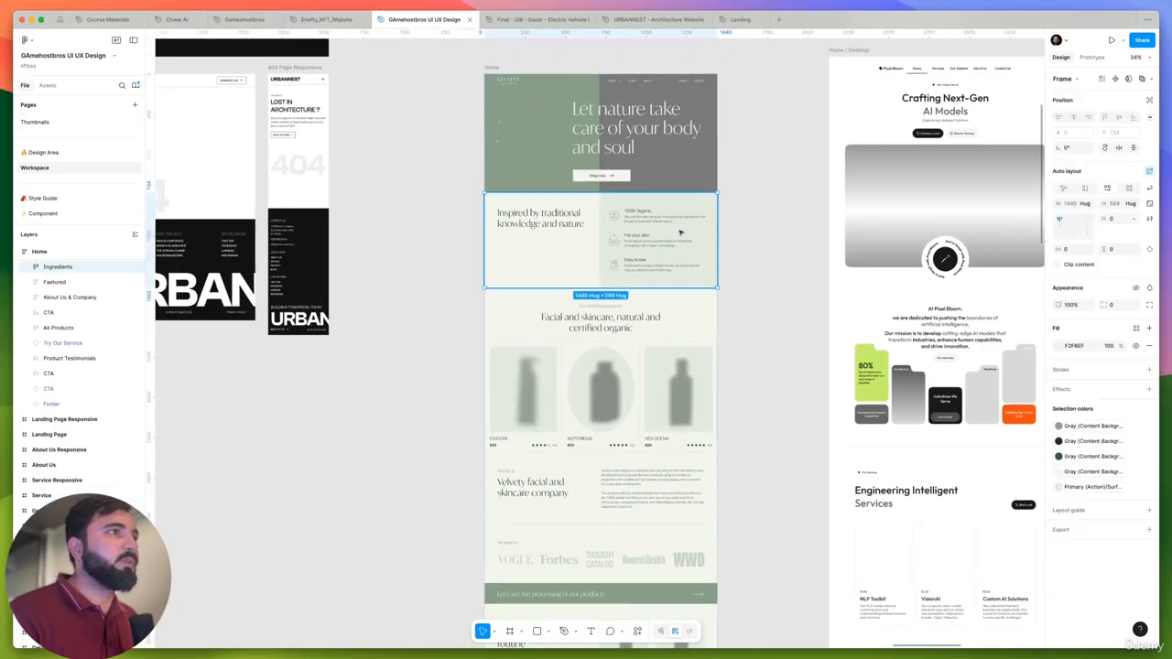
{"action": "scroll", "coordinate": [763, 272], "scroll_direction": "down", "scroll_amount": 5}
{"action": "left_click_drag", "start_coordinate": [547, 380], "coordinate": [1008, 367]}
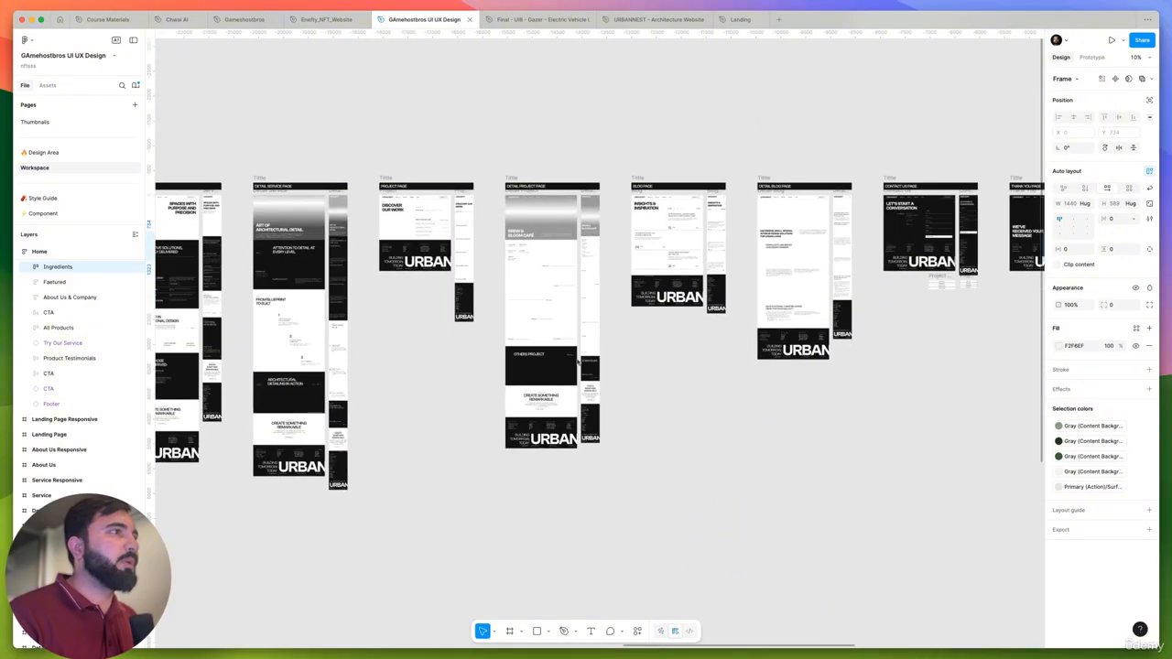
{"action": "left_click_drag", "start_coordinate": [248, 338], "coordinate": [710, 327]}
{"action": "left_click_drag", "start_coordinate": [275, 320], "coordinate": [824, 342]}
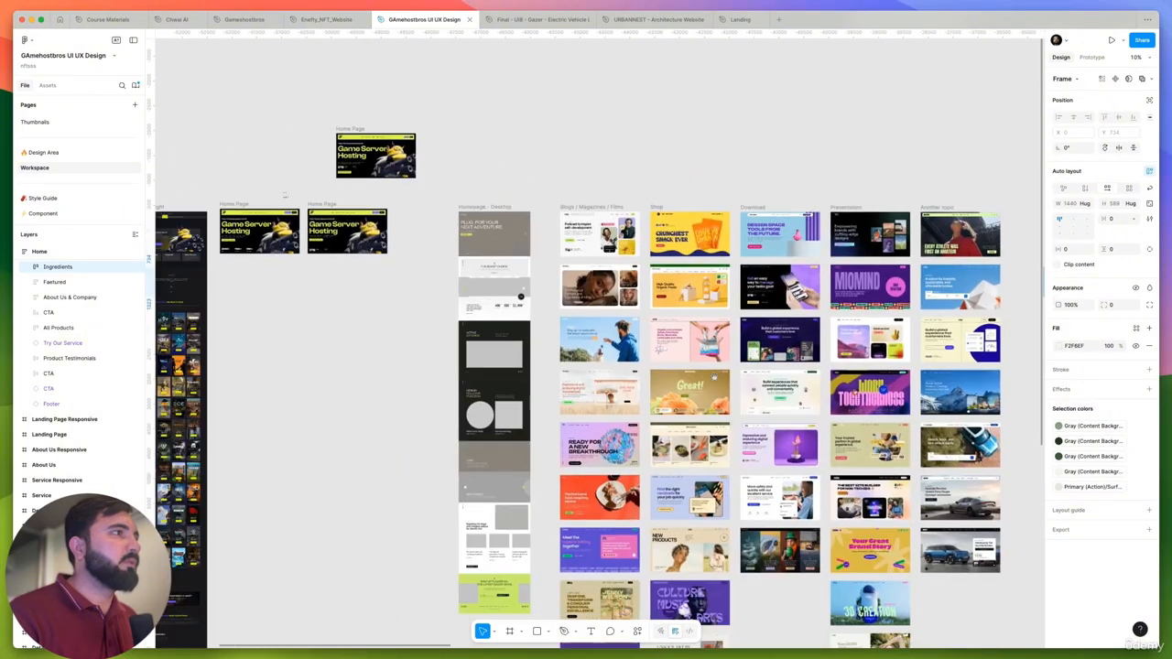
{"action": "left_click_drag", "start_coordinate": [384, 300], "coordinate": [651, 309]}
{"action": "scroll", "coordinate": [650, 307], "scroll_direction": "up", "scroll_amount": 3}
{"action": "key", "text": "super+v"}
{"action": "scroll", "coordinate": [601, 307], "scroll_direction": "up", "scroll_amount": 3}
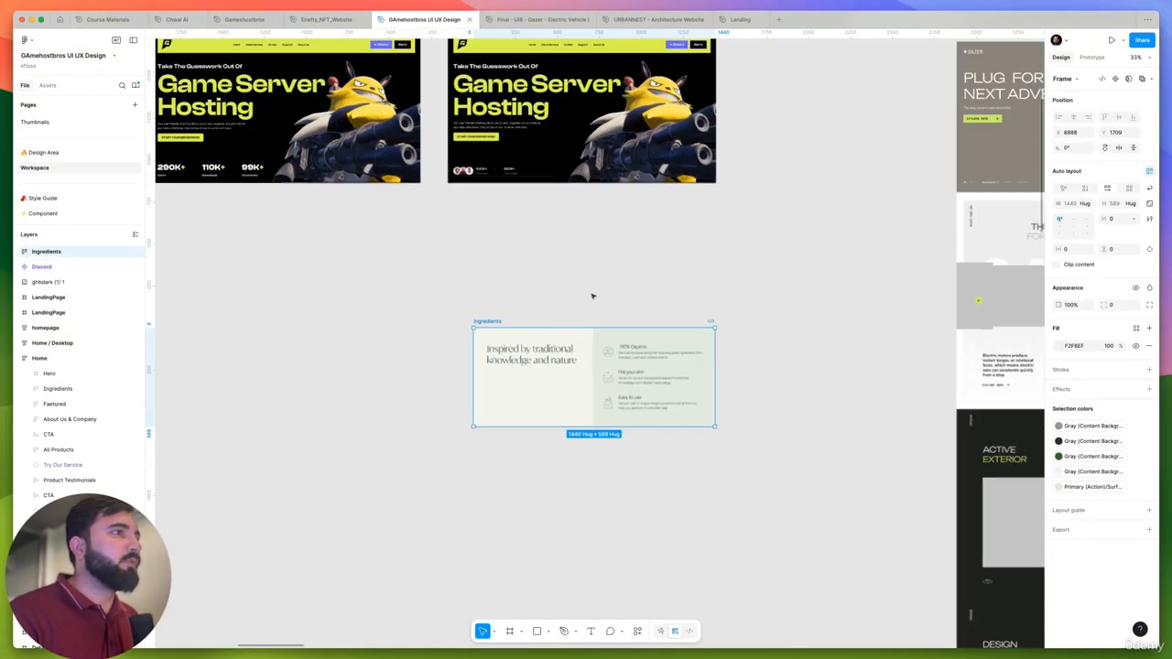
- Align the pasted Ingredients section under the second Home Page's left edge and widen it to match the page's 1600 width
{"action": "left_click_drag", "start_coordinate": [495, 320], "coordinate": [467, 189]}
{"action": "left_click", "coordinate": [671, 166], "text": "super"}
{"action": "scroll", "coordinate": [532, 189], "scroll_direction": "up", "scroll_amount": 2}
{"action": "left_click", "coordinate": [467, 121]}
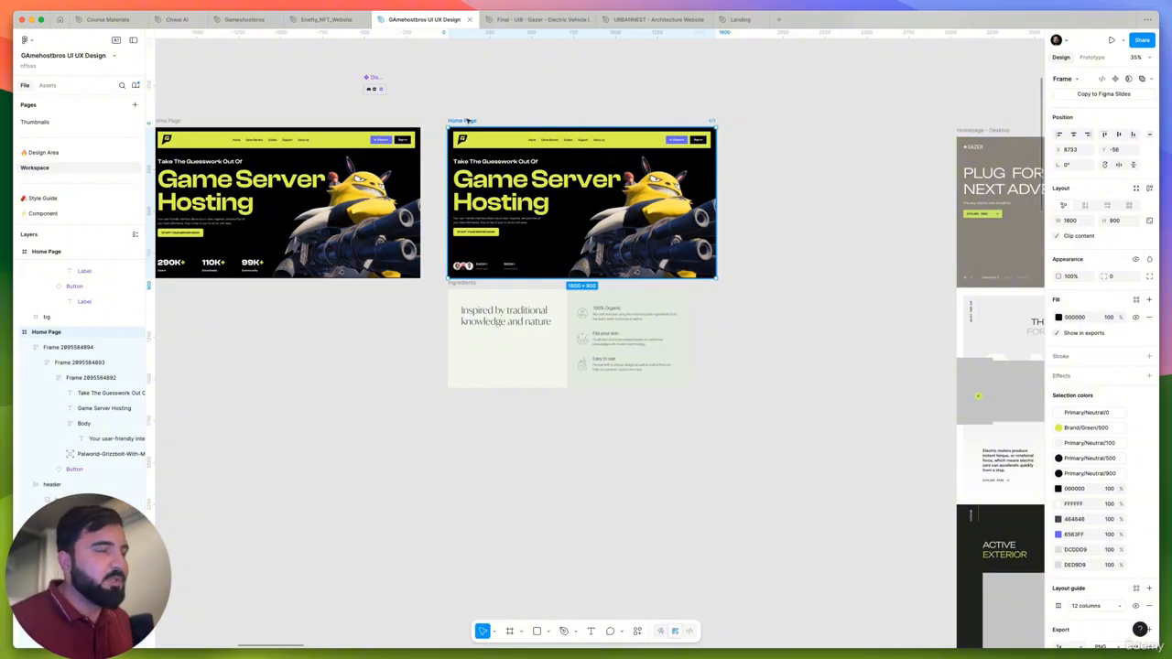
{"action": "left_click", "coordinate": [472, 283]}
{"action": "left_click_drag", "start_coordinate": [689, 310], "coordinate": [714, 316]}
{"action": "left_click", "coordinate": [685, 312]}
{"action": "left_click", "coordinate": [559, 325]}
{"action": "left_click", "coordinate": [635, 424]}
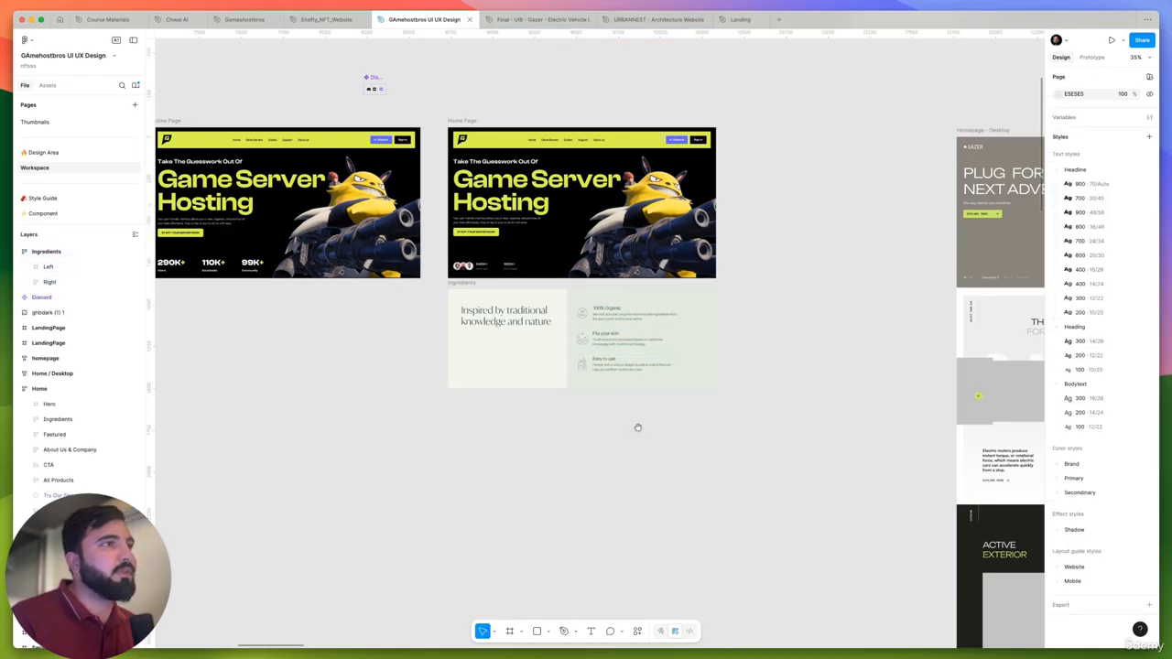
- Move the Ingredients section down to Y 1023, leaving a gap below the second Home Page
{"action": "scroll", "coordinate": [636, 424], "scroll_direction": "left", "scroll_amount": 3}
{"action": "scroll", "coordinate": [635, 424], "scroll_direction": "up", "scroll_amount": 2}
{"action": "scroll", "coordinate": [597, 336], "scroll_direction": "up", "scroll_amount": 3}
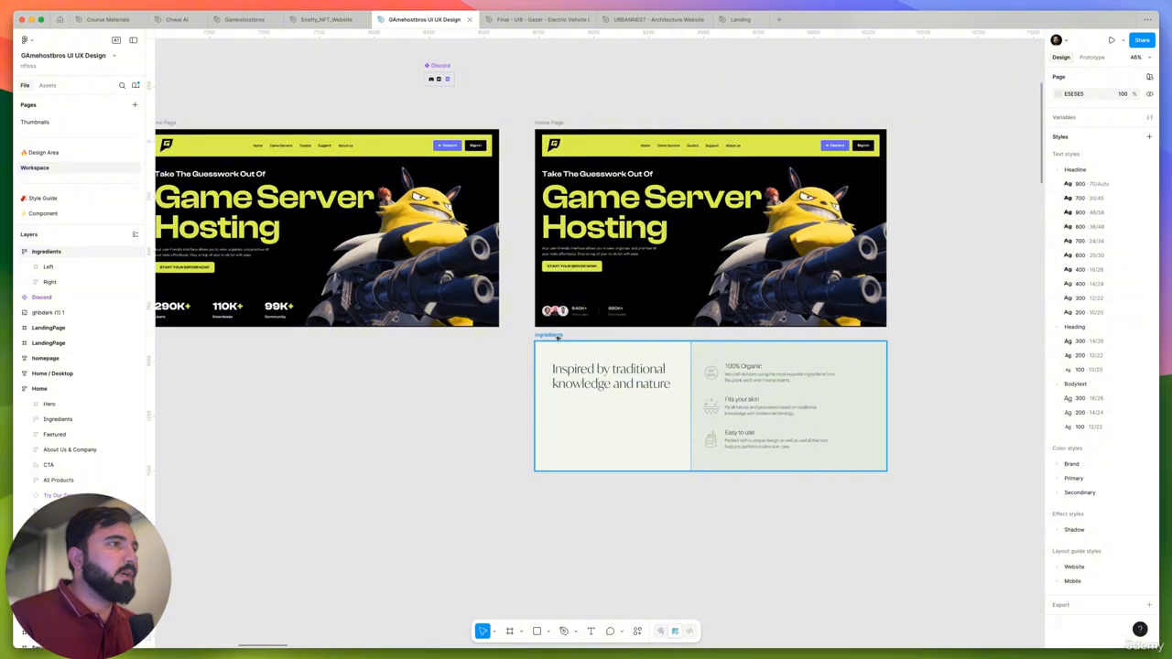
{"action": "left_click_drag", "start_coordinate": [557, 338], "coordinate": [559, 362]}
{"action": "scroll", "coordinate": [577, 413], "scroll_direction": "down", "scroll_amount": 5}
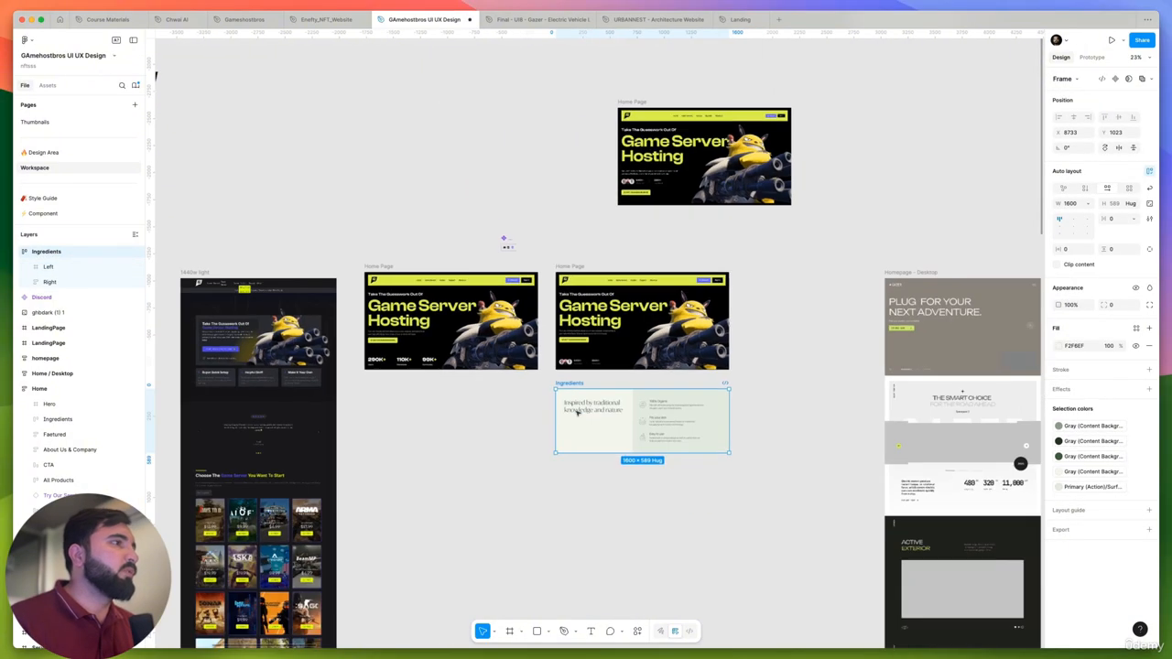
{"action": "left_click_drag", "start_coordinate": [462, 493], "coordinate": [382, 482]}
{"action": "scroll", "coordinate": [505, 387], "scroll_direction": "down", "scroll_amount": 1}
{"action": "left_click_drag", "start_coordinate": [532, 503], "coordinate": [559, 504]}
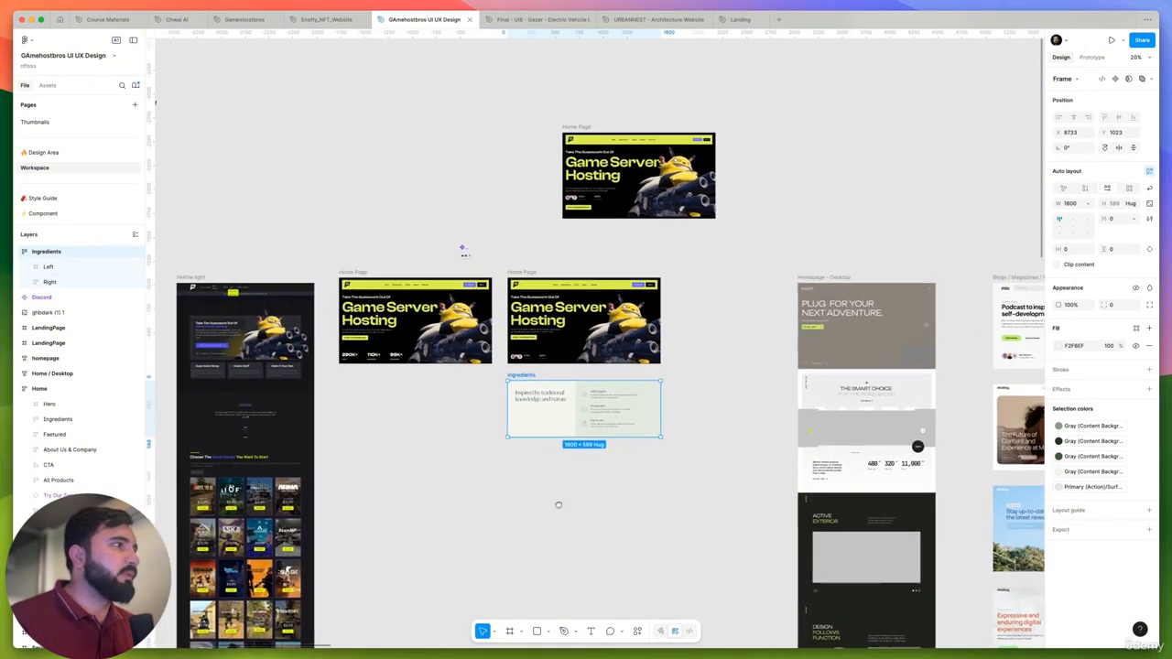
- Select the Ingredients section and replace its mid-gray selection color with Primary/Neutral/900
{"action": "scroll", "coordinate": [559, 505], "scroll_direction": "up", "scroll_amount": 6}
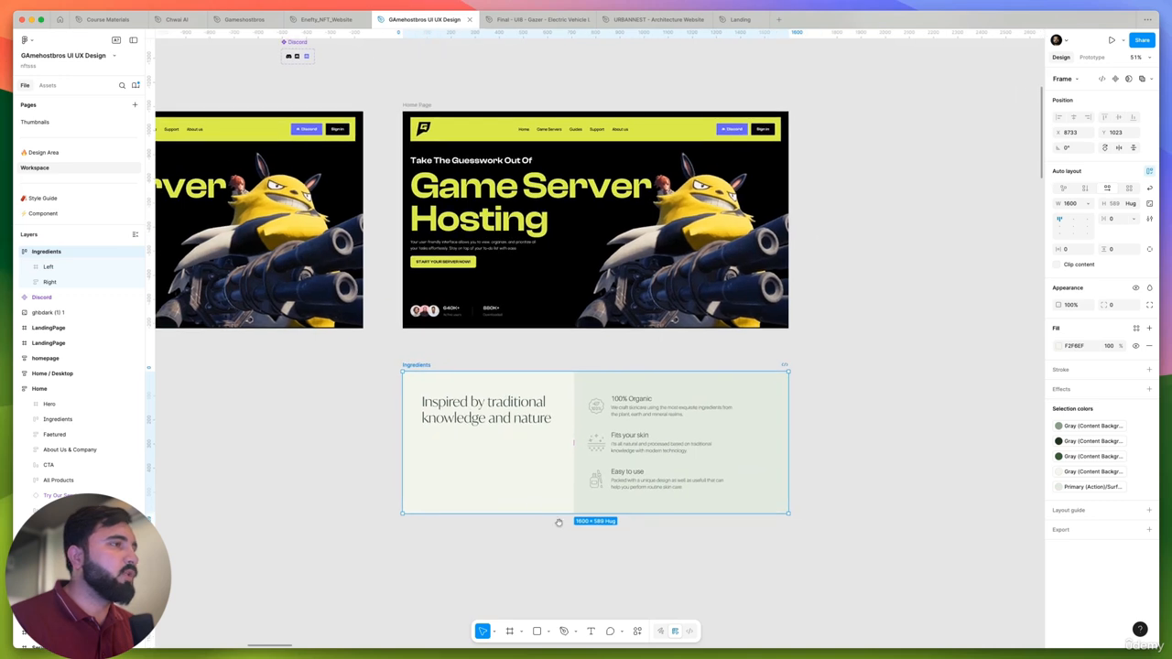
{"action": "left_click", "coordinate": [536, 479]}
{"action": "key", "text": "Delete"}
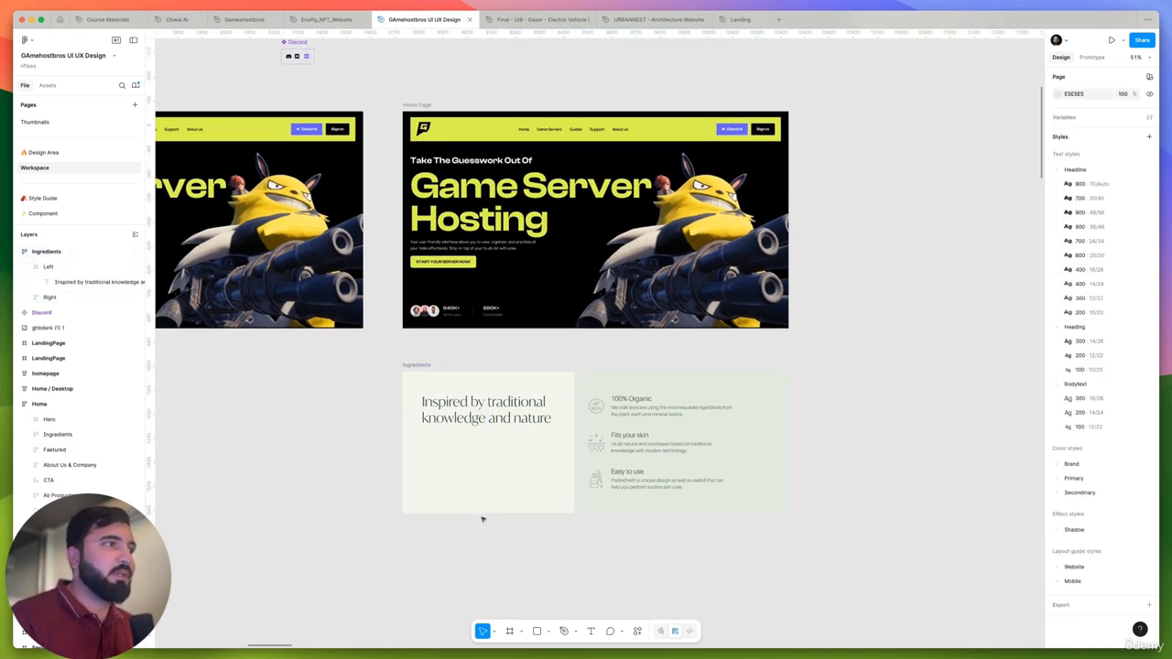
{"action": "left_click", "coordinate": [420, 366]}
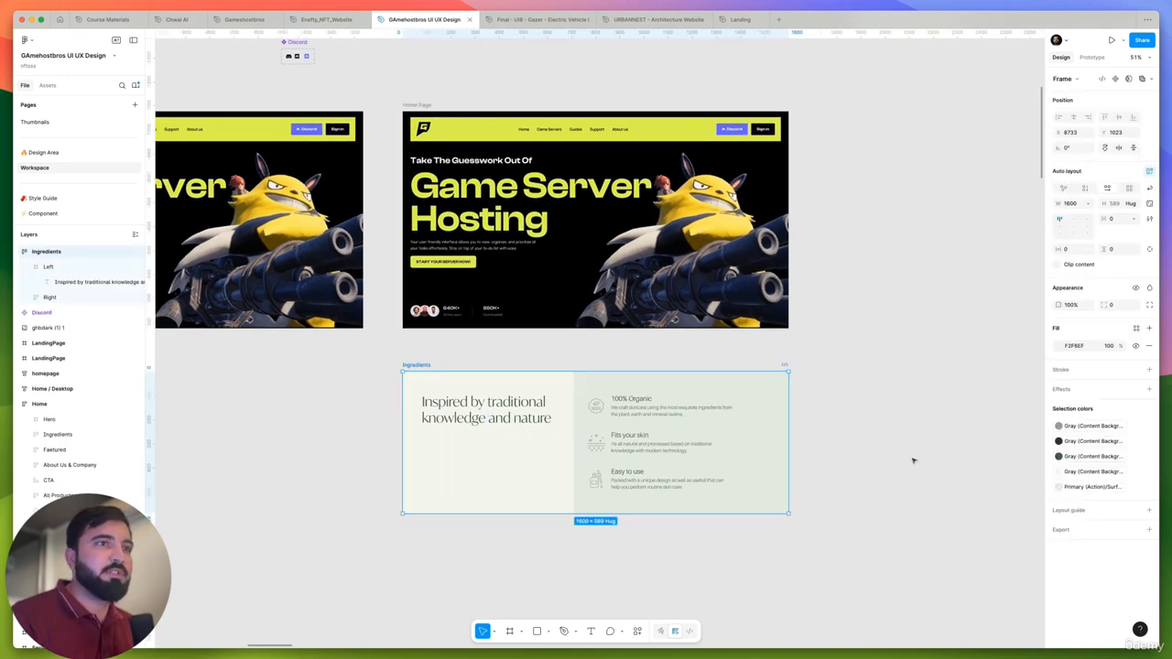
{"action": "left_click", "coordinate": [1103, 427]}
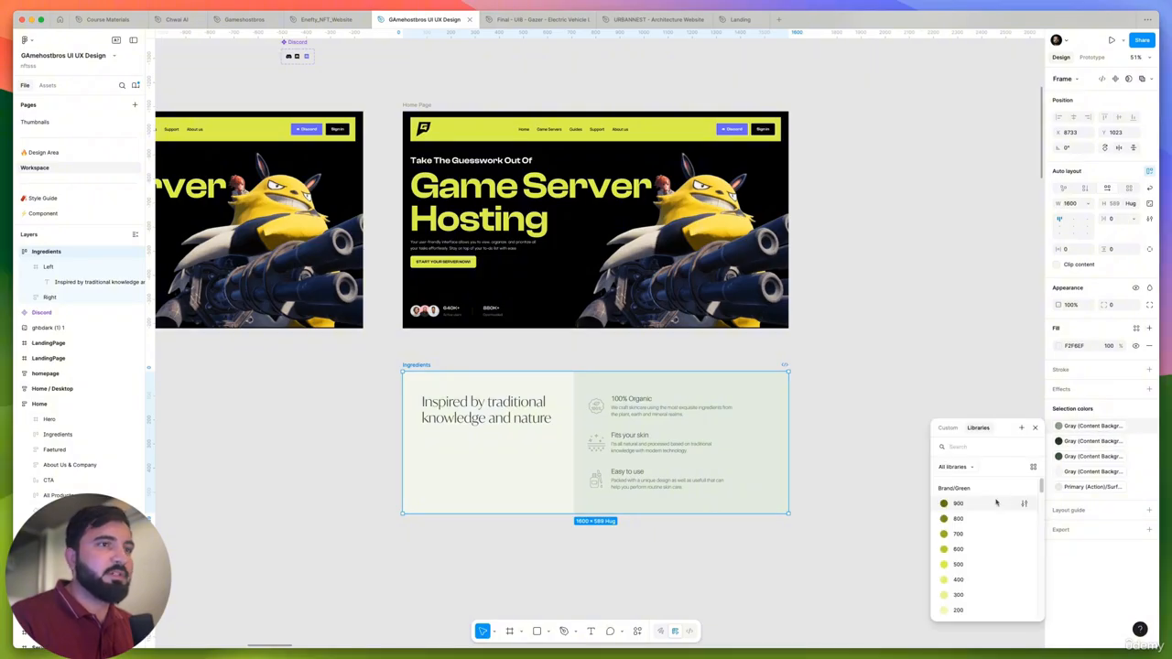
{"action": "scroll", "coordinate": [985, 513], "scroll_direction": "down", "scroll_amount": 5}
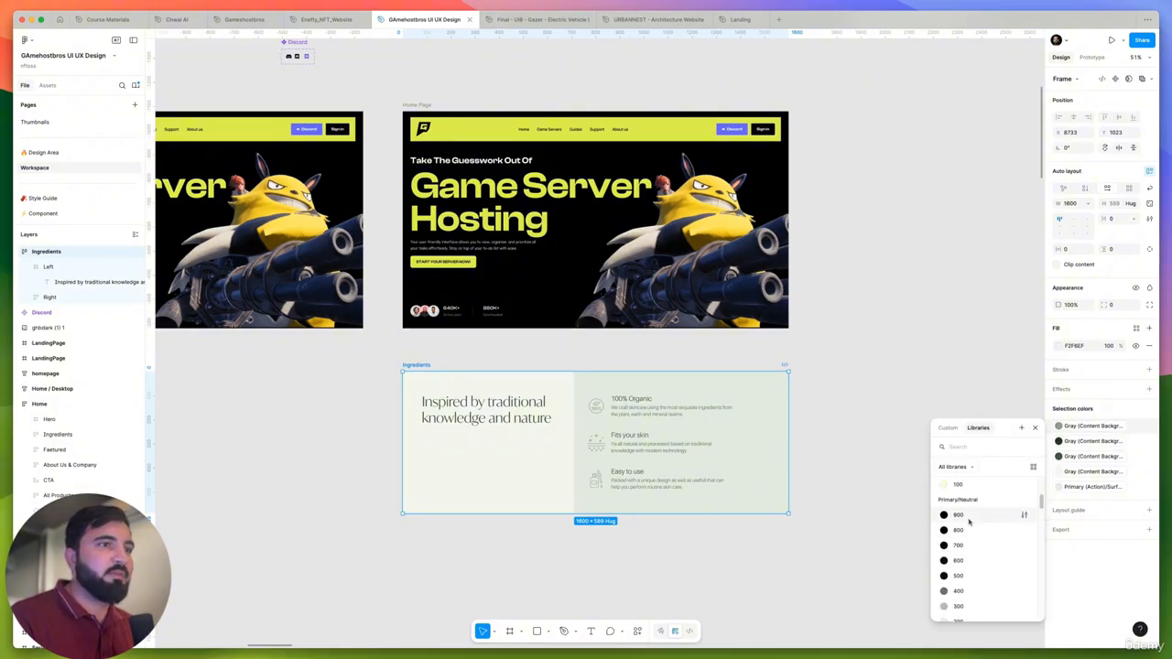
{"action": "left_click", "coordinate": [969, 520]}
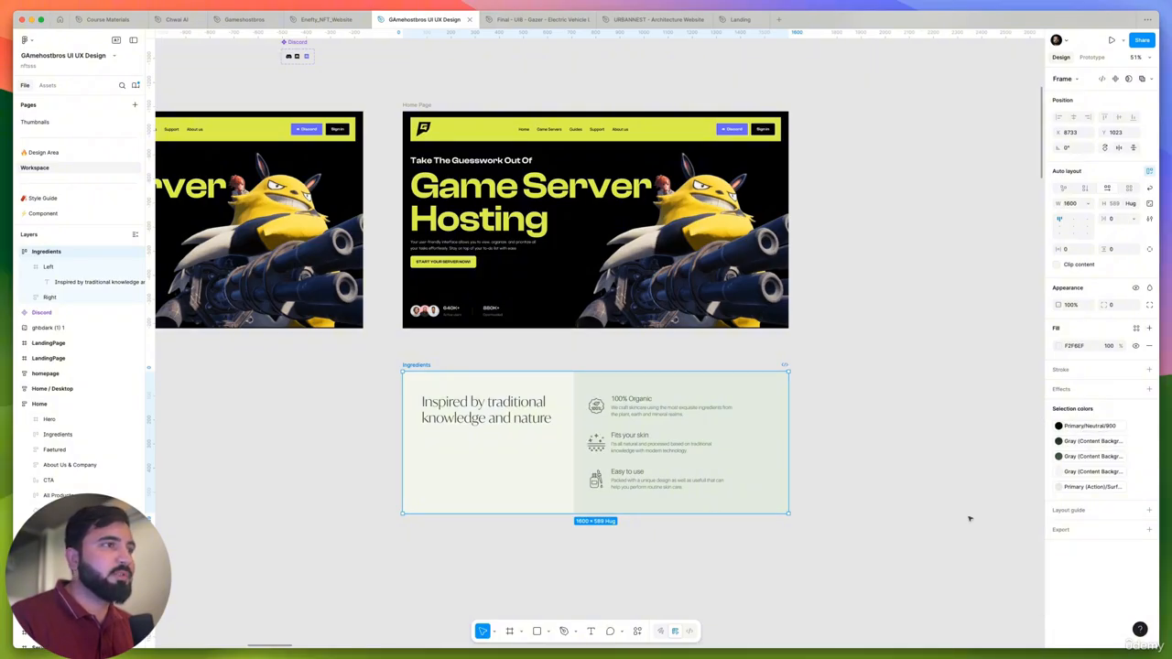
- Replace the section's darkest gray with Primary/Neutral/900 and its remaining dark green-gray with Primary/Neutral/500
{"action": "left_click", "coordinate": [1097, 446]}
{"action": "scroll", "coordinate": [971, 547], "scroll_direction": "down", "scroll_amount": 5}
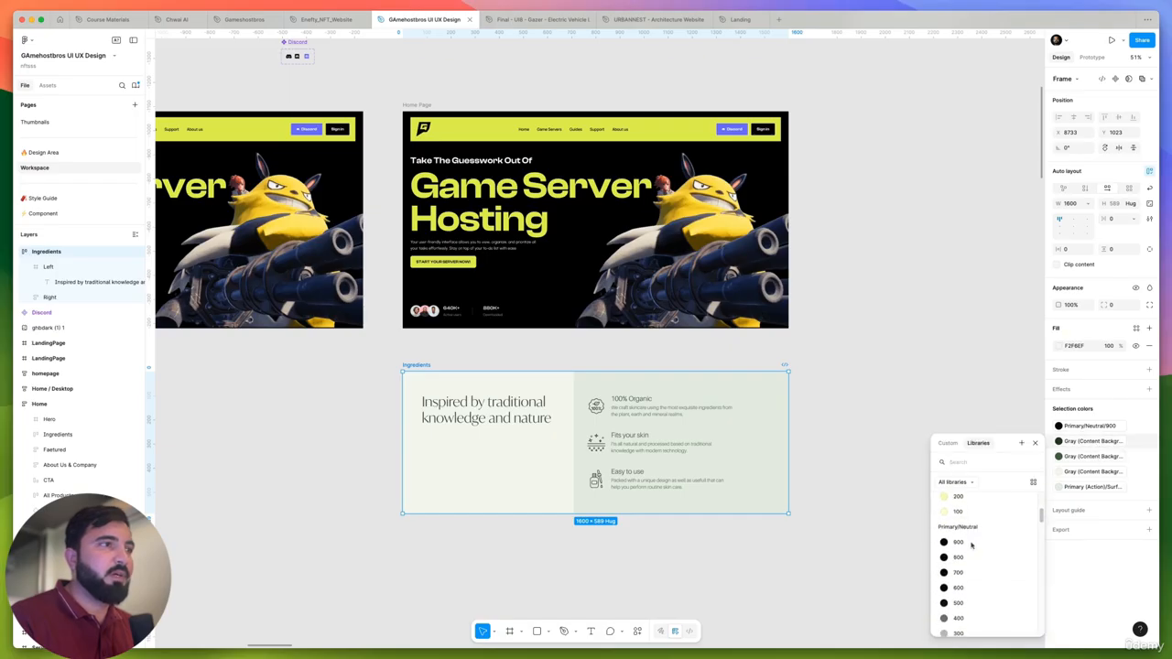
{"action": "scroll", "coordinate": [972, 547], "scroll_direction": "up", "scroll_amount": 2}
{"action": "scroll", "coordinate": [972, 546], "scroll_direction": "down", "scroll_amount": 2}
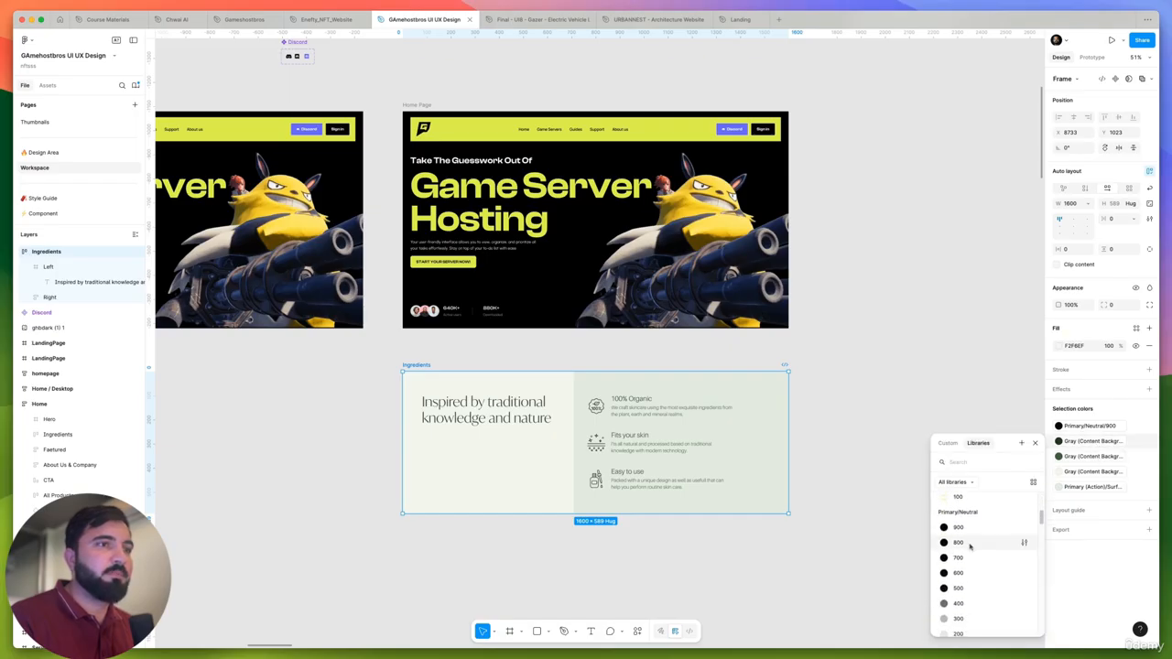
{"action": "left_click", "coordinate": [970, 529]}
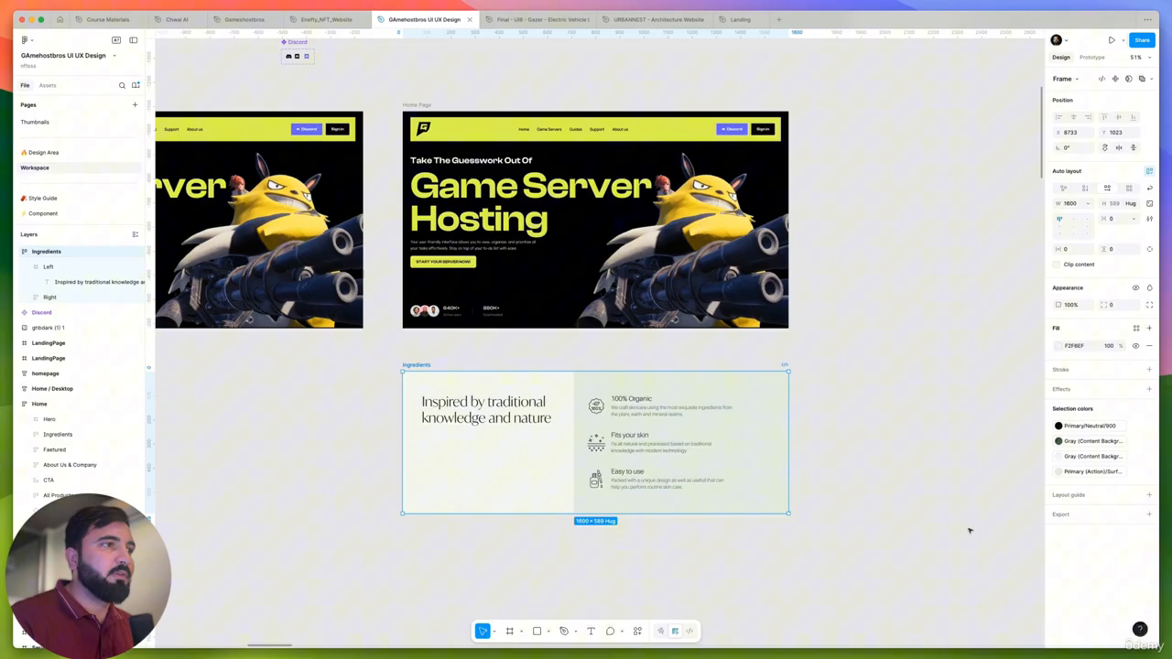
{"action": "left_click", "coordinate": [1115, 440]}
{"action": "scroll", "coordinate": [973, 540], "scroll_direction": "down", "scroll_amount": 5}
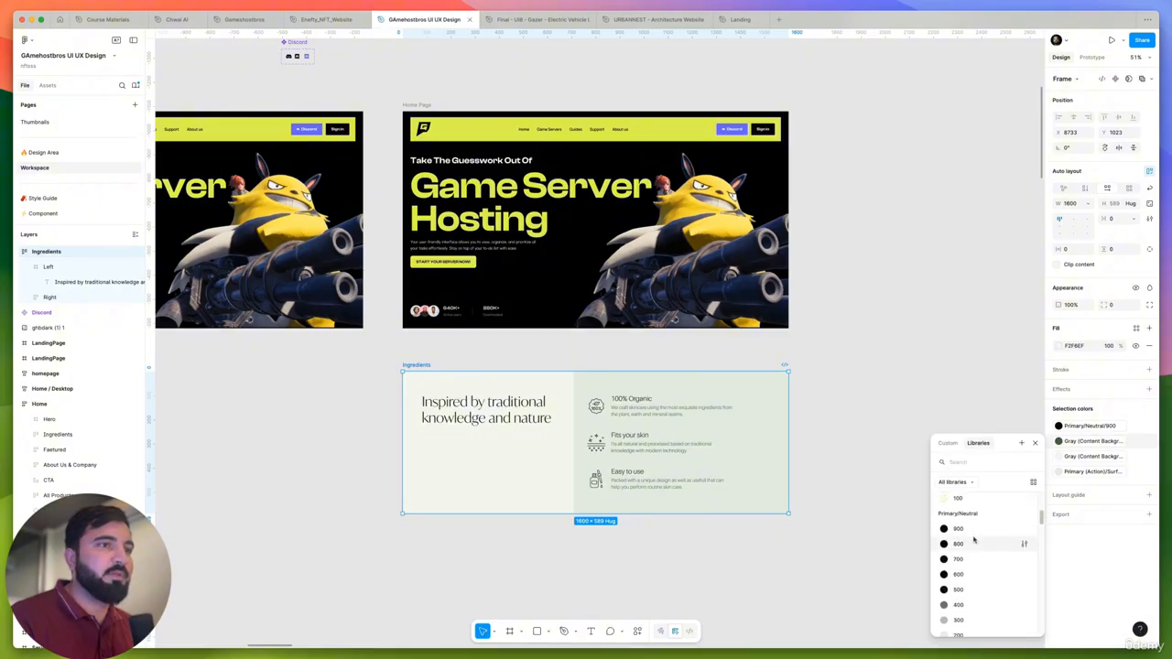
{"action": "scroll", "coordinate": [973, 540], "scroll_direction": "down", "scroll_amount": 1}
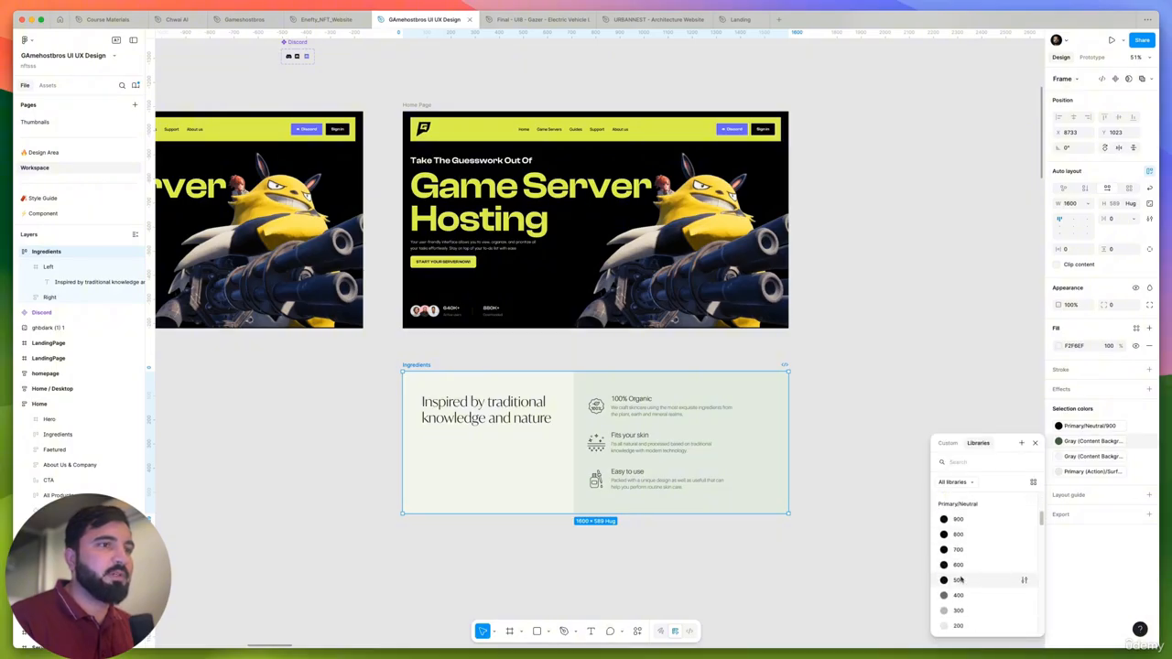
{"action": "left_click", "coordinate": [958, 581]}
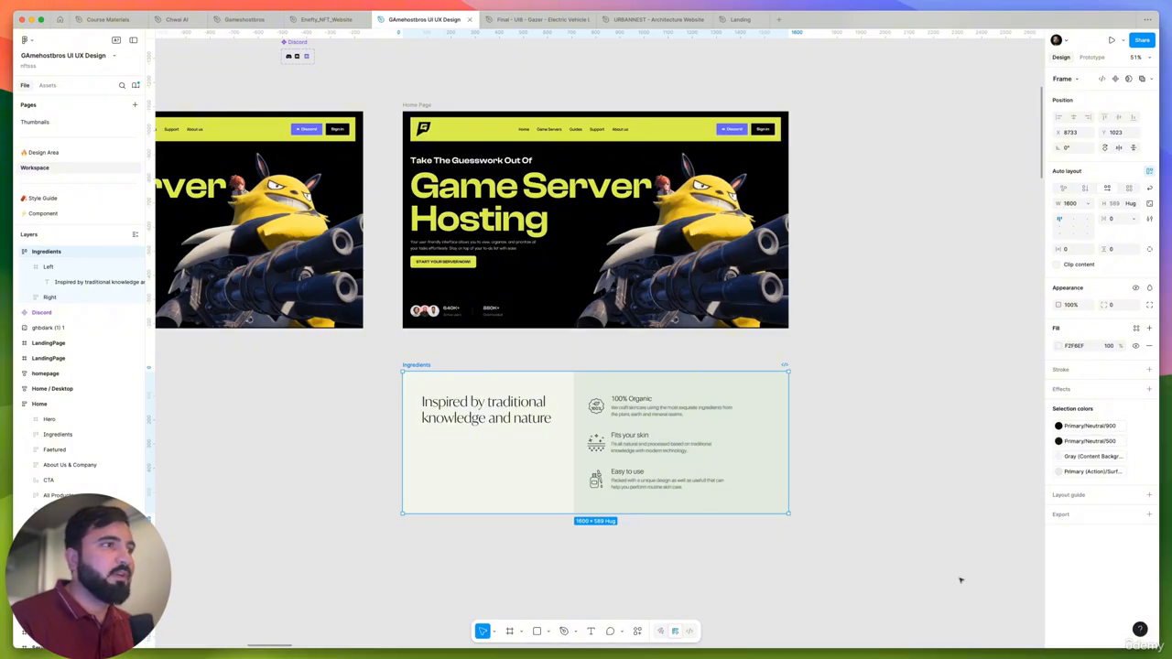
- Recolor the section's cream background to Brand/Green/100 and the pale green three-point panel to Brand/Green/400
{"action": "left_click", "coordinate": [1081, 459]}
{"action": "scroll", "coordinate": [966, 559], "scroll_direction": "down", "scroll_amount": 2}
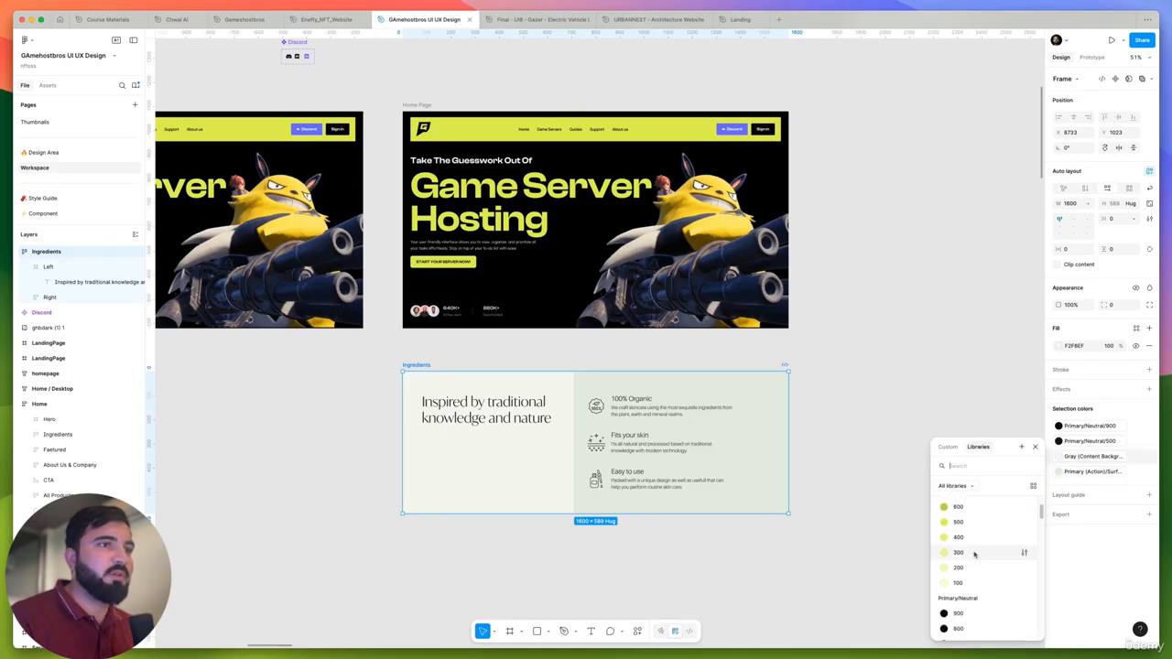
{"action": "left_click", "coordinate": [958, 582]}
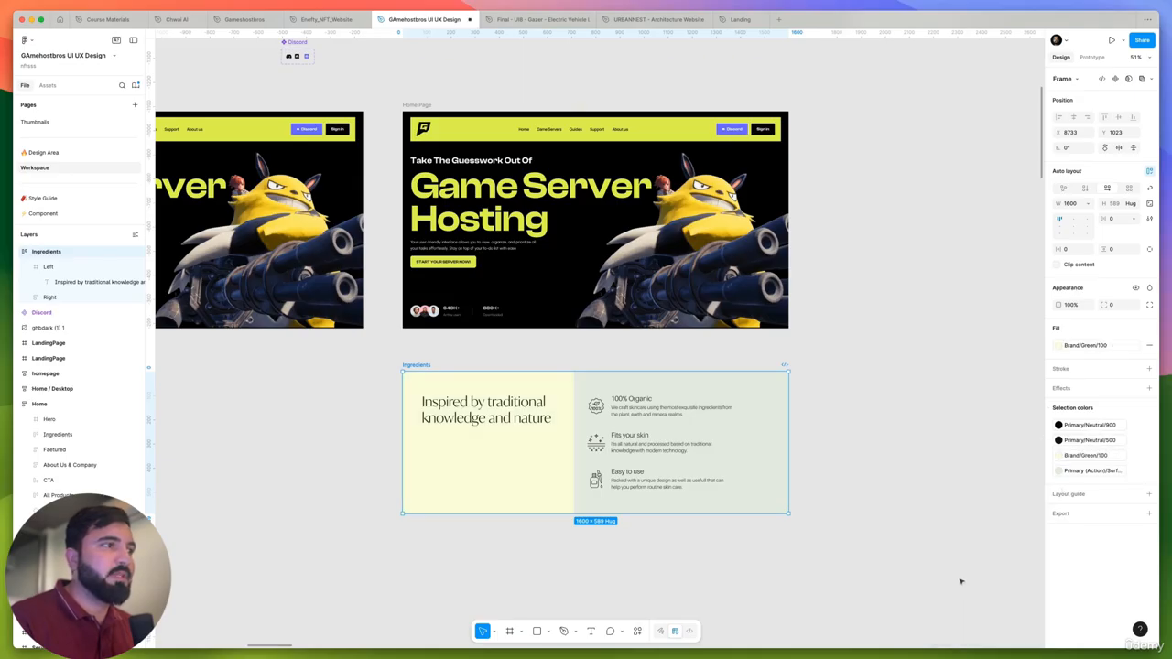
{"action": "left_click", "coordinate": [1094, 470]}
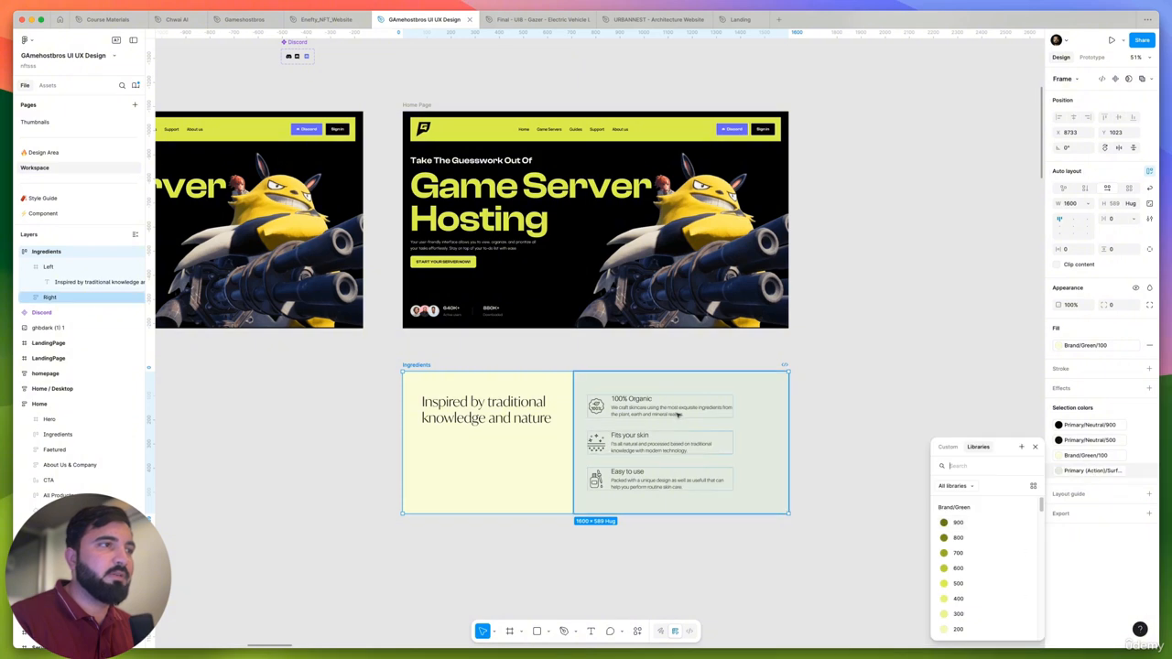
{"action": "scroll", "coordinate": [973, 565], "scroll_direction": "down", "scroll_amount": 2}
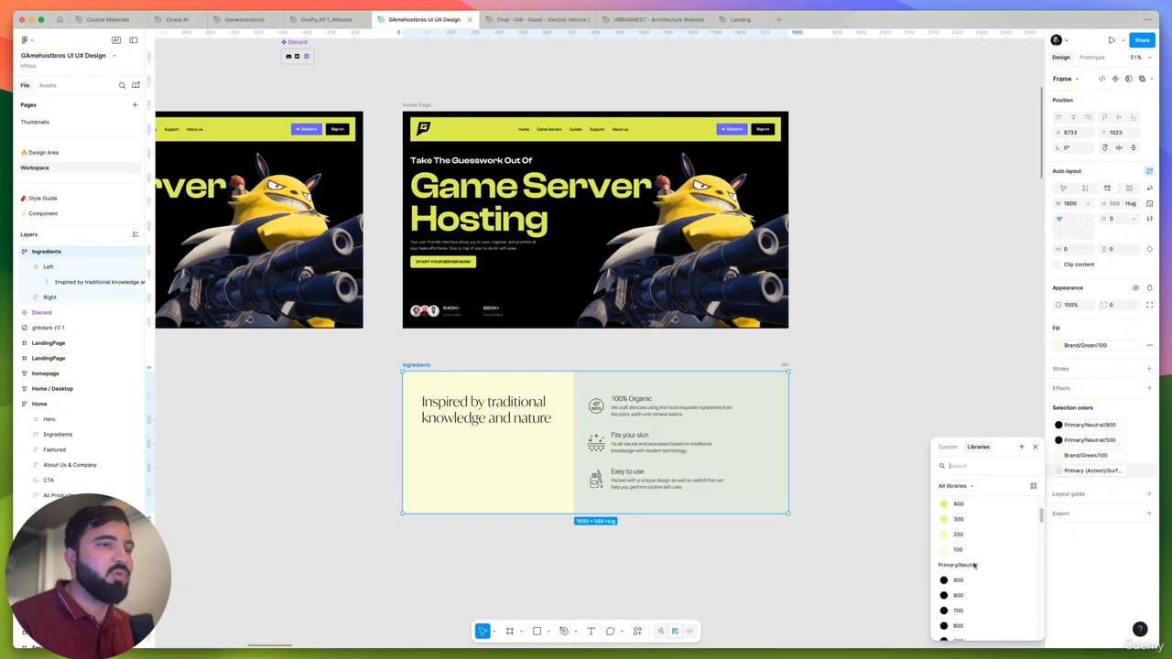
{"action": "scroll", "coordinate": [965, 561], "scroll_direction": "down", "scroll_amount": 1}
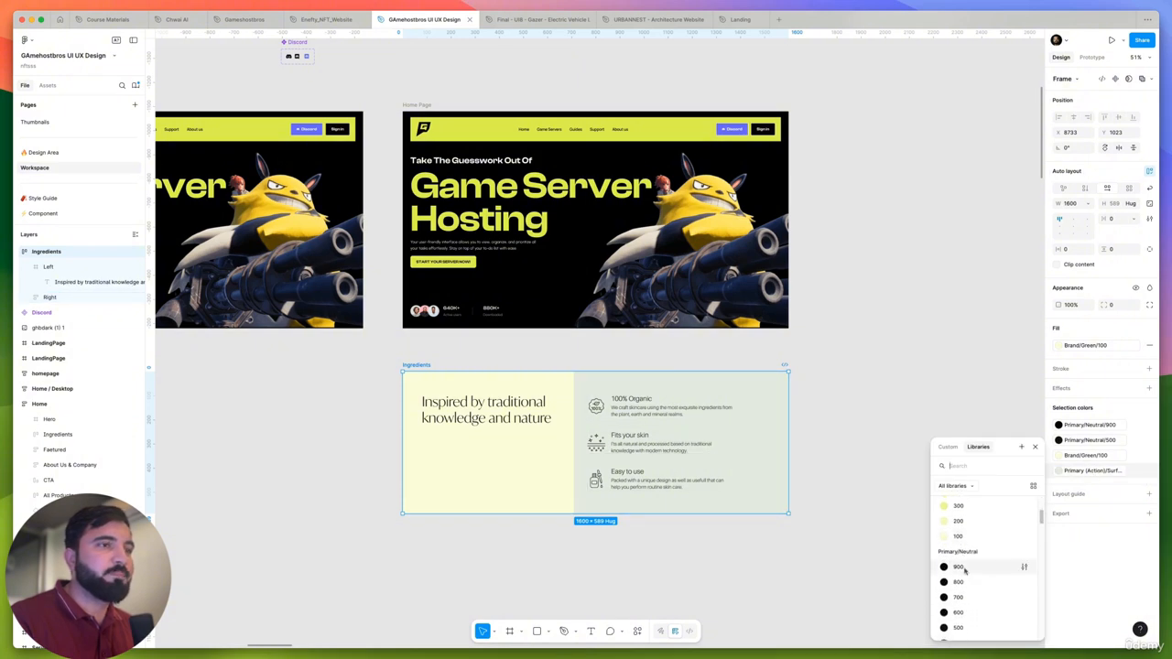
{"action": "scroll", "coordinate": [964, 564], "scroll_direction": "up", "scroll_amount": 3}
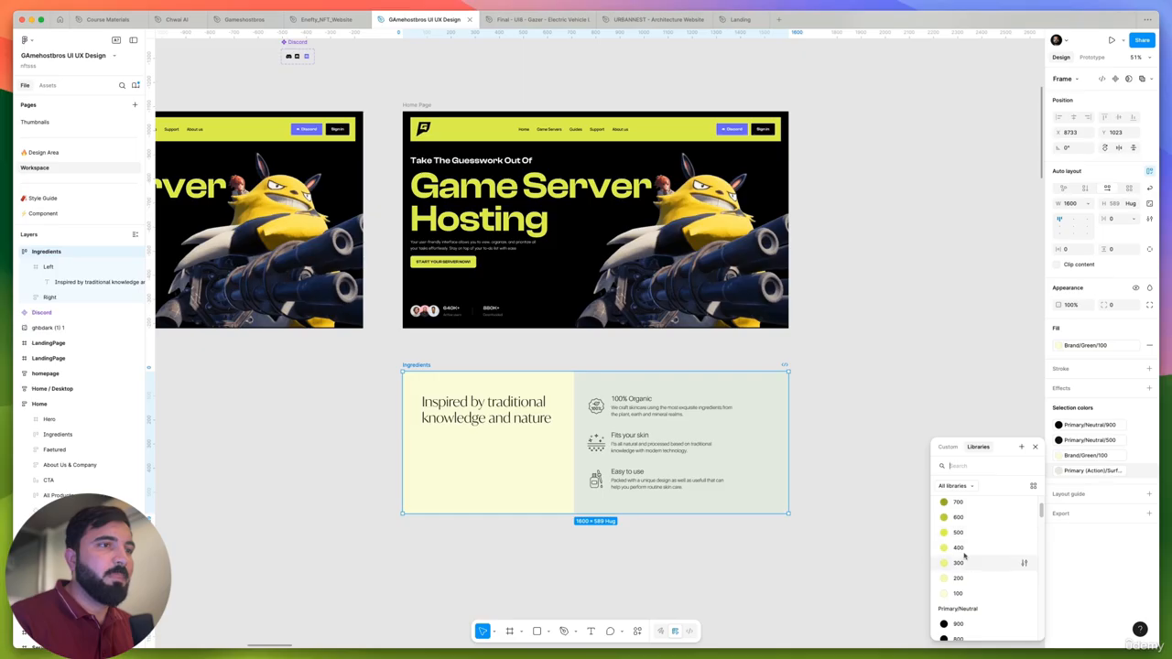
{"action": "left_click", "coordinate": [958, 547]}
{"action": "left_click", "coordinate": [901, 443]}
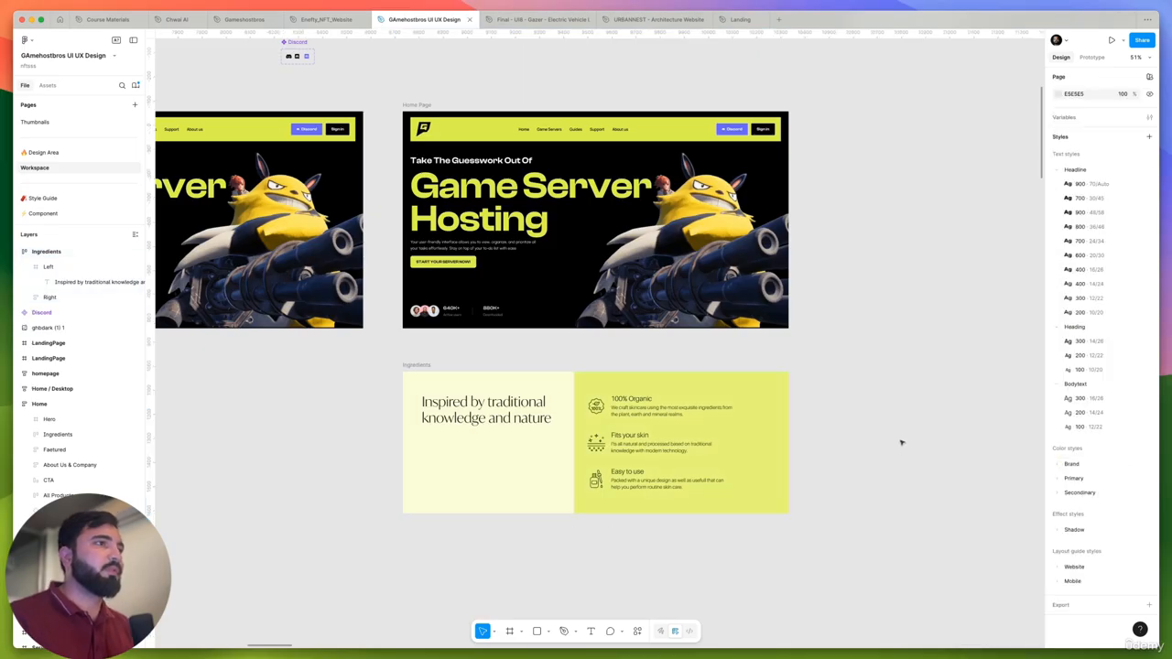
- Set the fill of the panel holding the three feature points to Brand/Green/500
{"action": "left_click", "coordinate": [749, 398]}
{"action": "left_click", "coordinate": [1088, 358]}
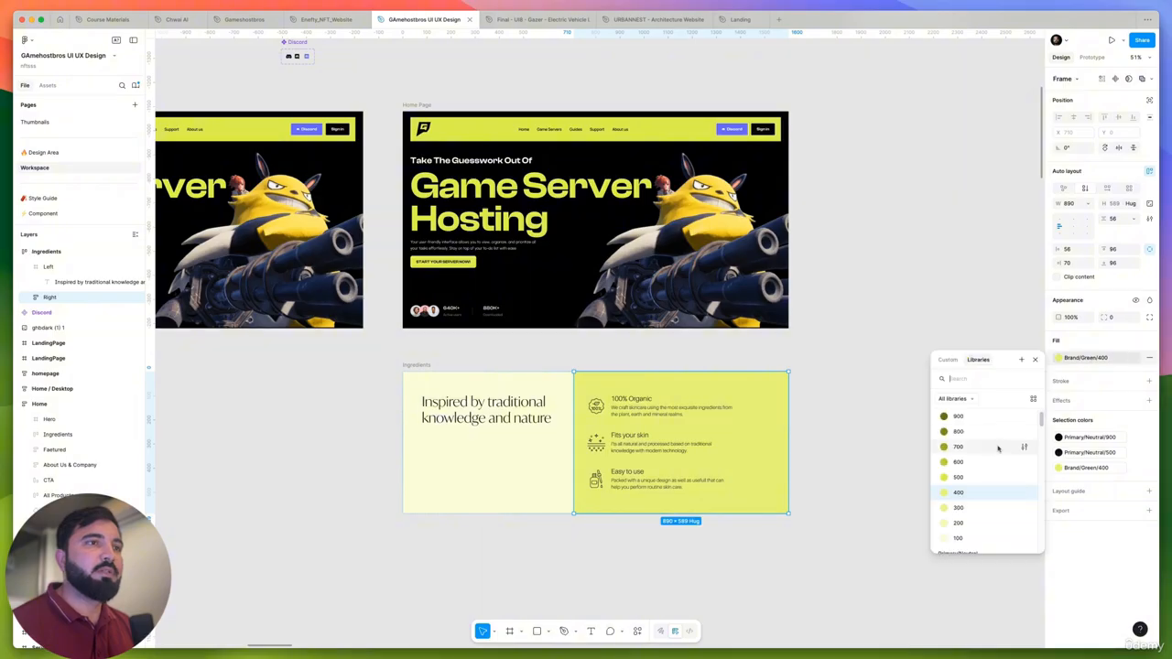
{"action": "left_click", "coordinate": [960, 478]}
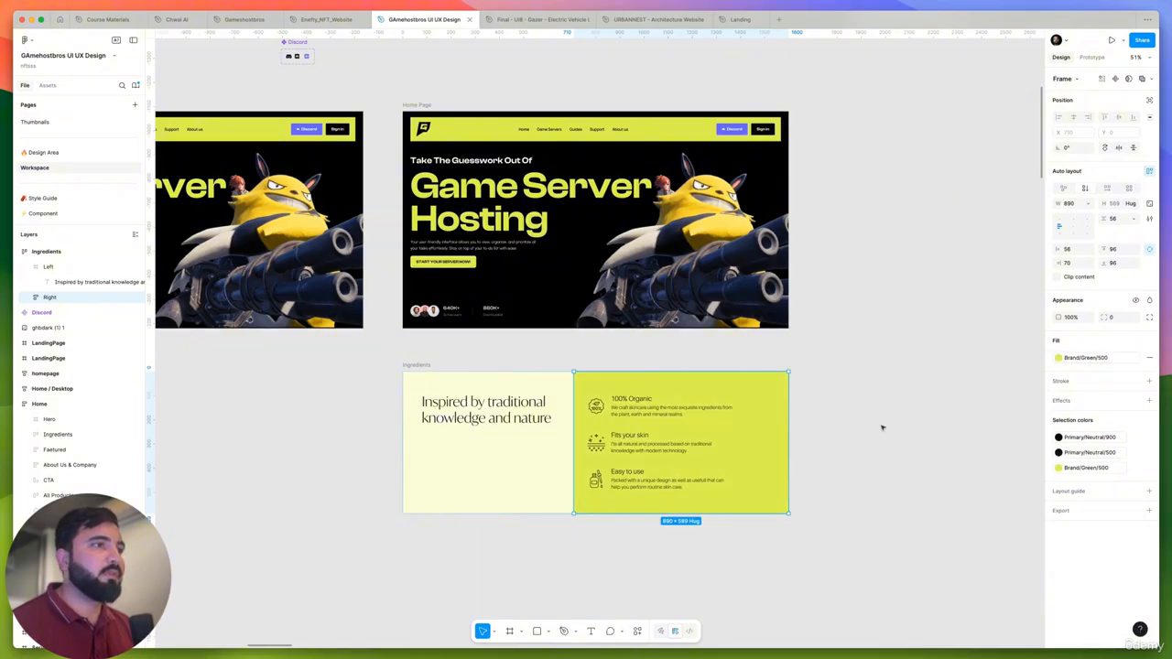
{"action": "left_click", "coordinate": [882, 425]}
{"action": "scroll", "coordinate": [879, 389], "scroll_direction": "down", "scroll_amount": 3}
{"action": "left_click_drag", "start_coordinate": [907, 437], "coordinate": [939, 381]}
{"action": "scroll", "coordinate": [601, 331], "scroll_direction": "up", "scroll_amount": 5}
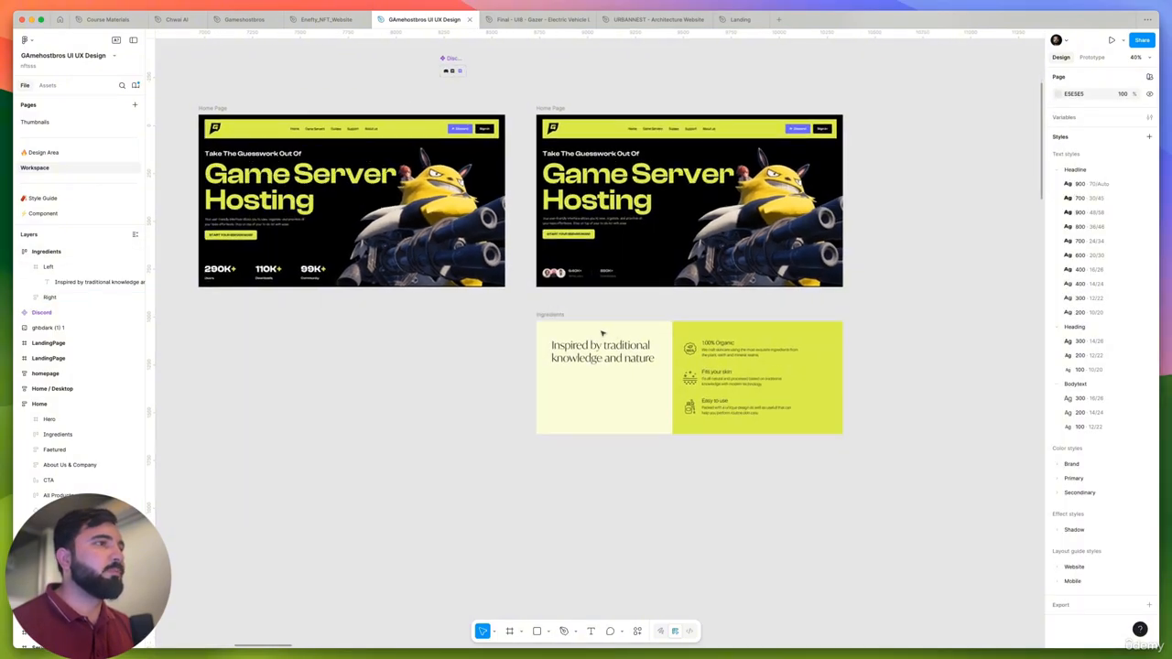
- Set the Ingredients section's background fill to Primary/Neutral/900
{"action": "left_click", "coordinate": [612, 325]}
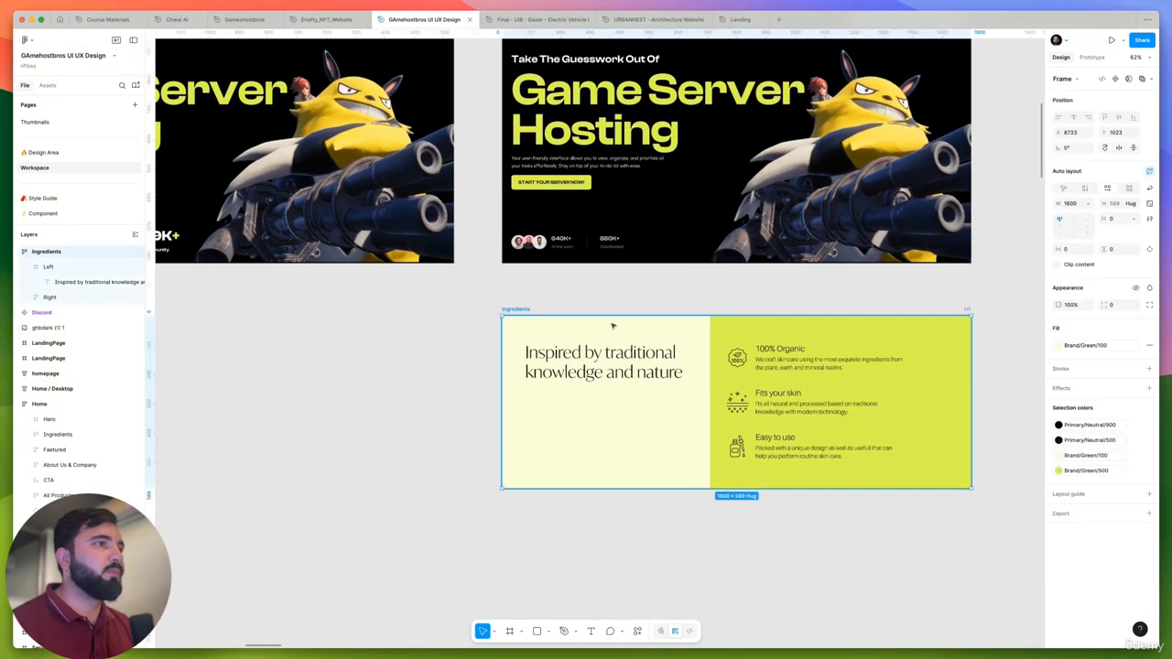
{"action": "left_click", "coordinate": [489, 316]}
{"action": "left_click", "coordinate": [511, 310]}
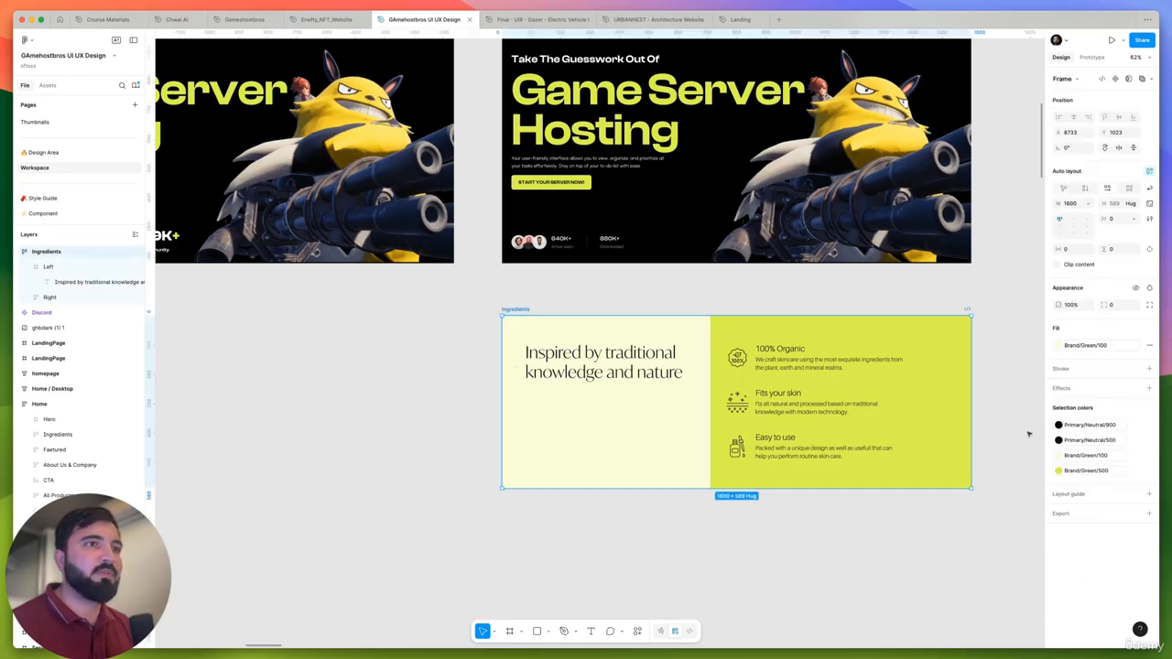
{"action": "left_click", "coordinate": [1102, 345]}
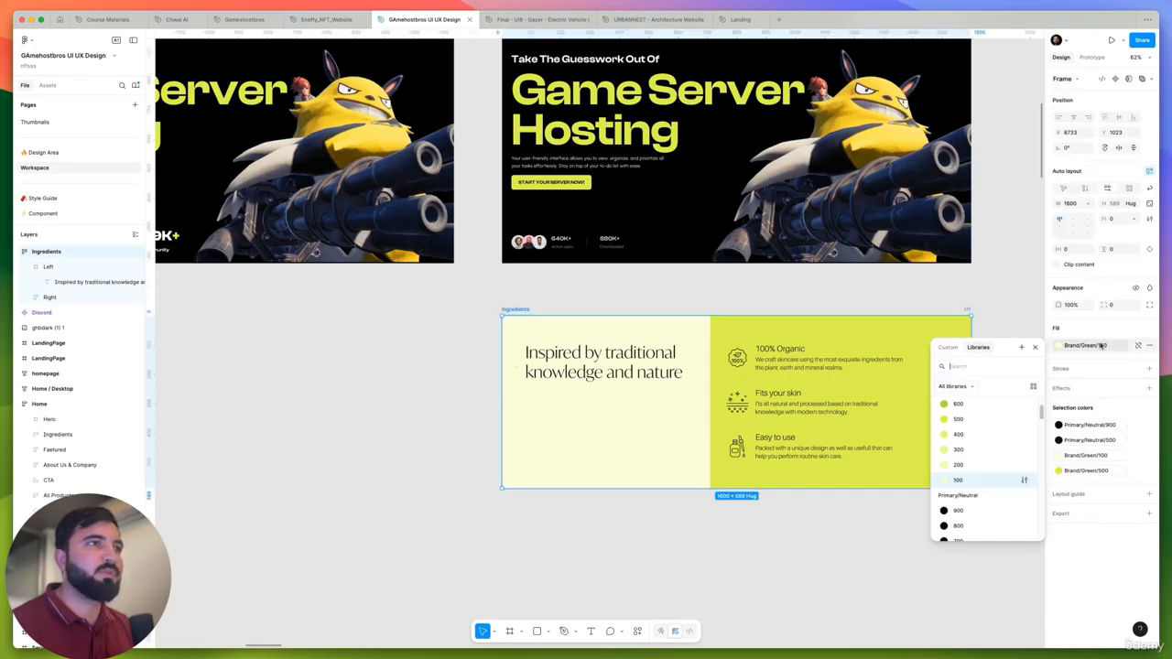
{"action": "left_click", "coordinate": [974, 511]}
{"action": "scroll", "coordinate": [633, 513], "scroll_direction": "down", "scroll_amount": 2}
{"action": "left_click", "coordinate": [637, 541]}
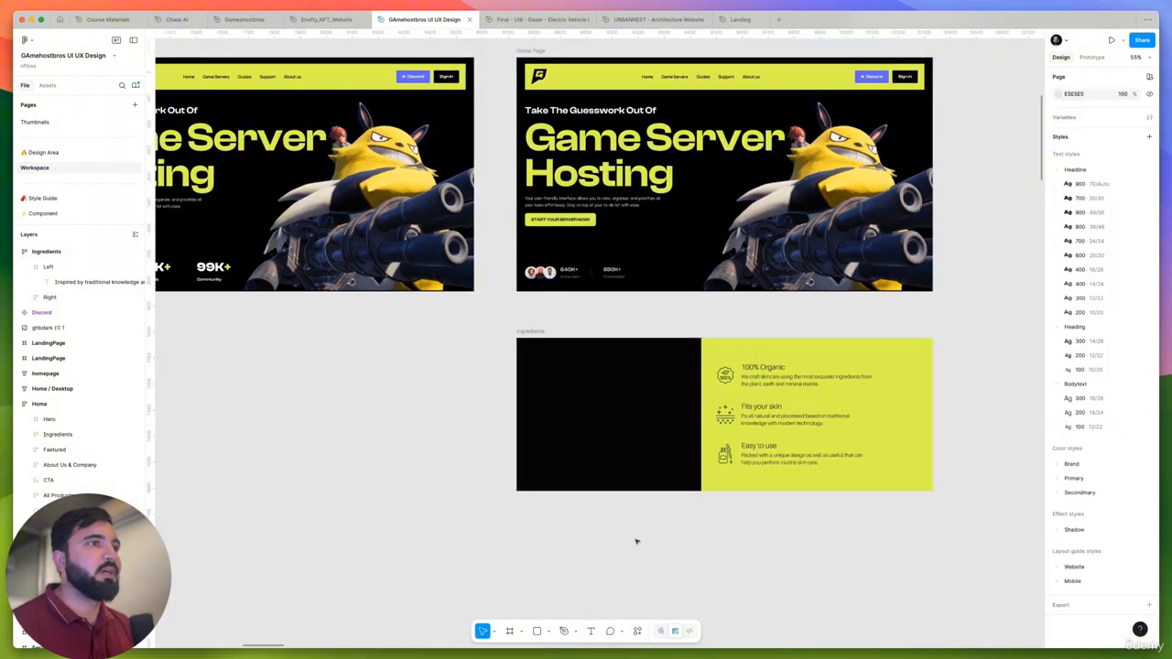
- Set the fill of the "Inspired by traditional knowledge and nature" heading to Primary/Neutral/0
{"action": "scroll", "coordinate": [751, 573], "scroll_direction": "left", "scroll_amount": 2}
{"action": "left_click", "coordinate": [623, 380]}
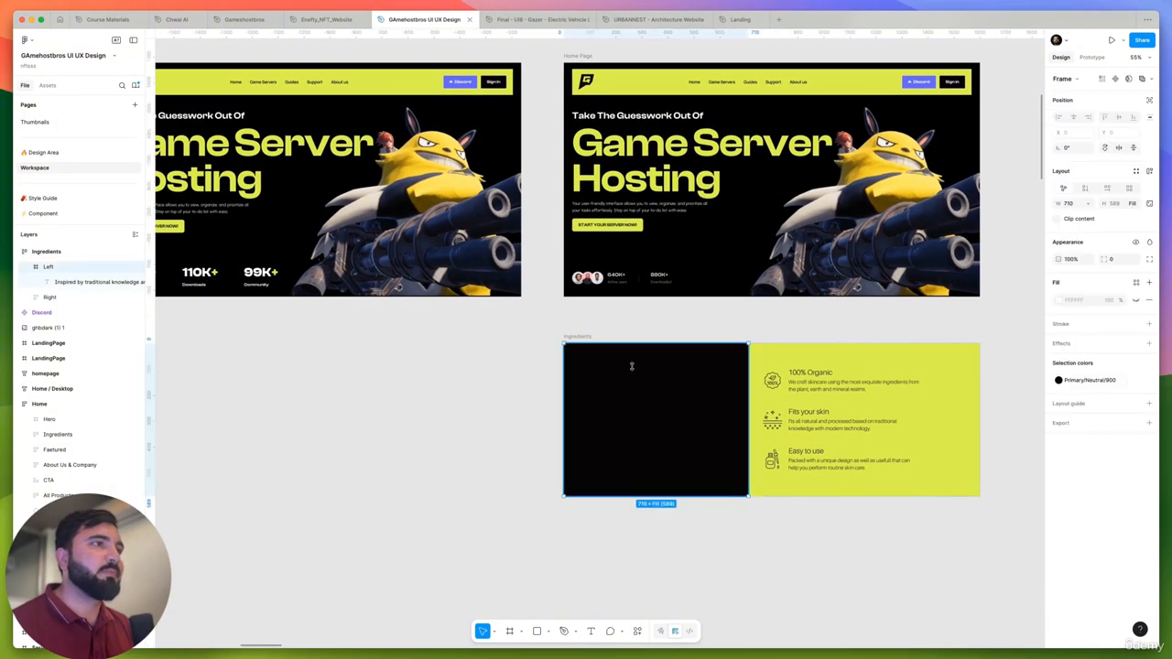
{"action": "left_click", "coordinate": [623, 379]}
{"action": "left_click", "coordinate": [1094, 401]}
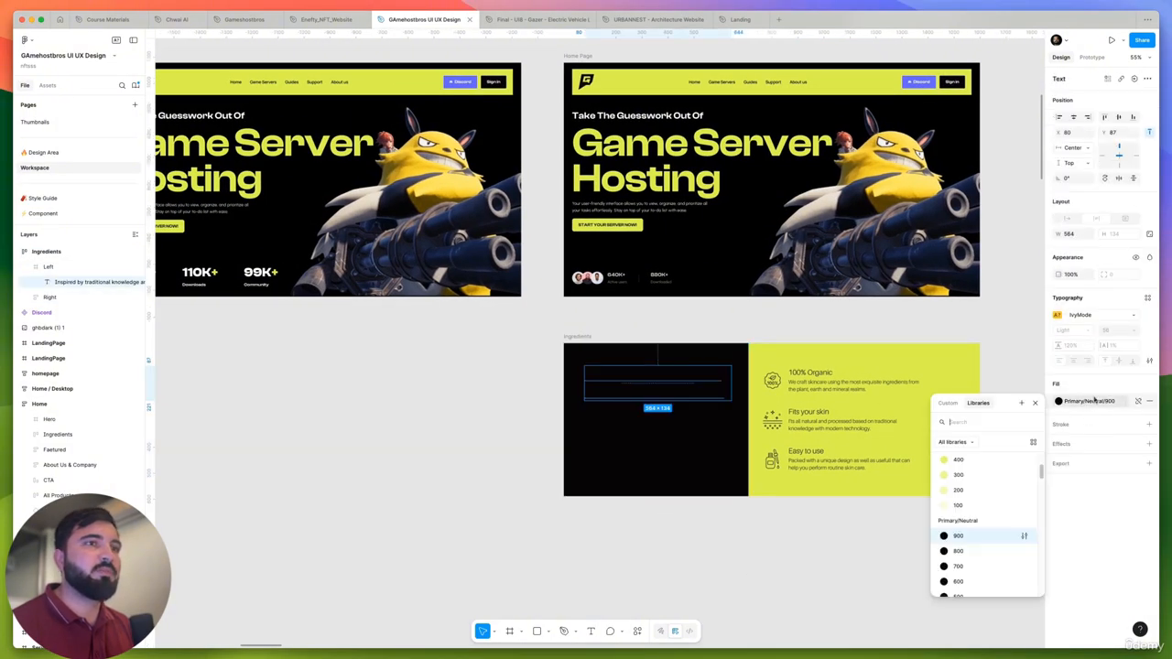
{"action": "scroll", "coordinate": [990, 535], "scroll_direction": "down", "scroll_amount": 3}
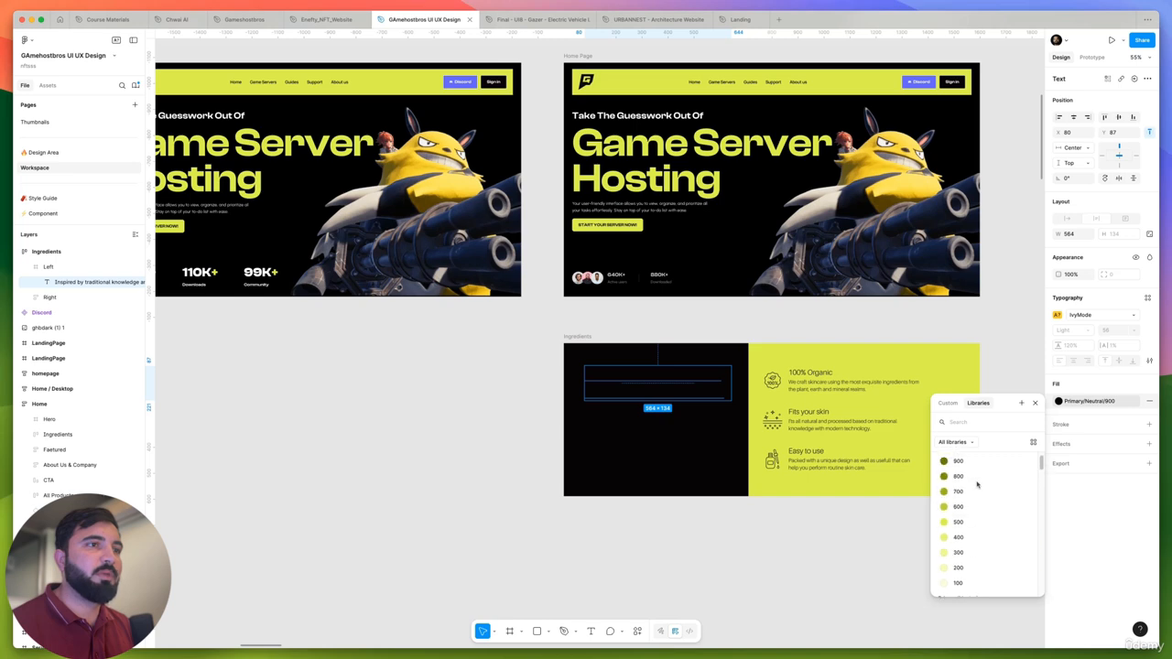
{"action": "left_click", "coordinate": [953, 581]}
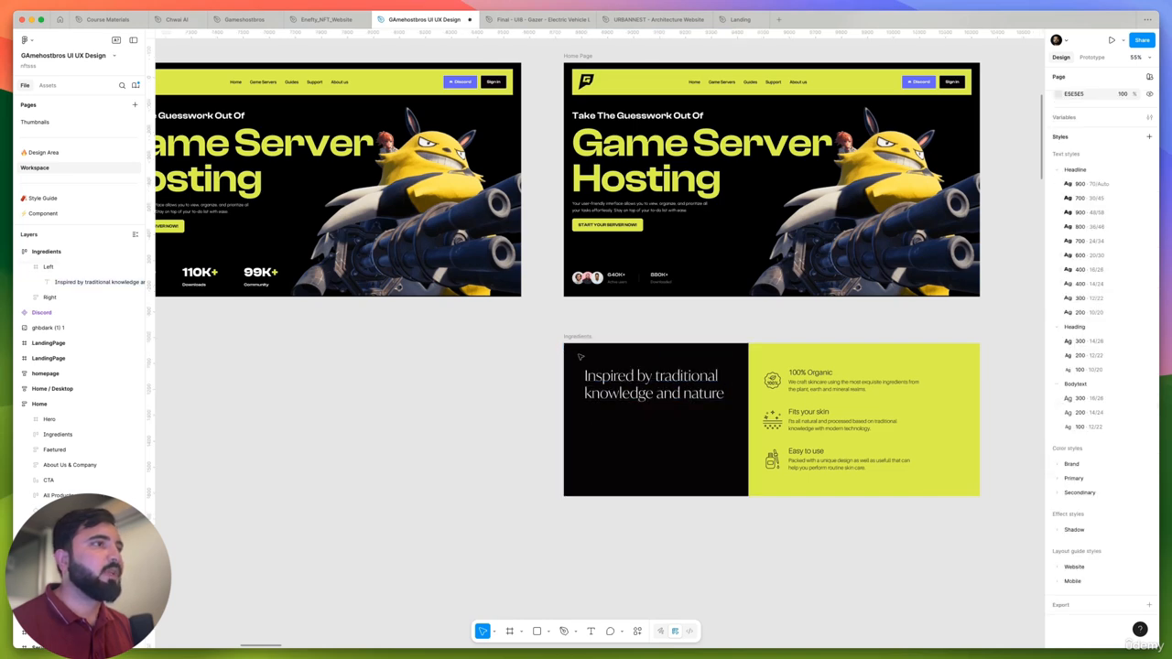
- Apply the Headline 900 70/Auto text style to the section heading
{"action": "scroll", "coordinate": [696, 391], "scroll_direction": "down", "scroll_amount": 2}
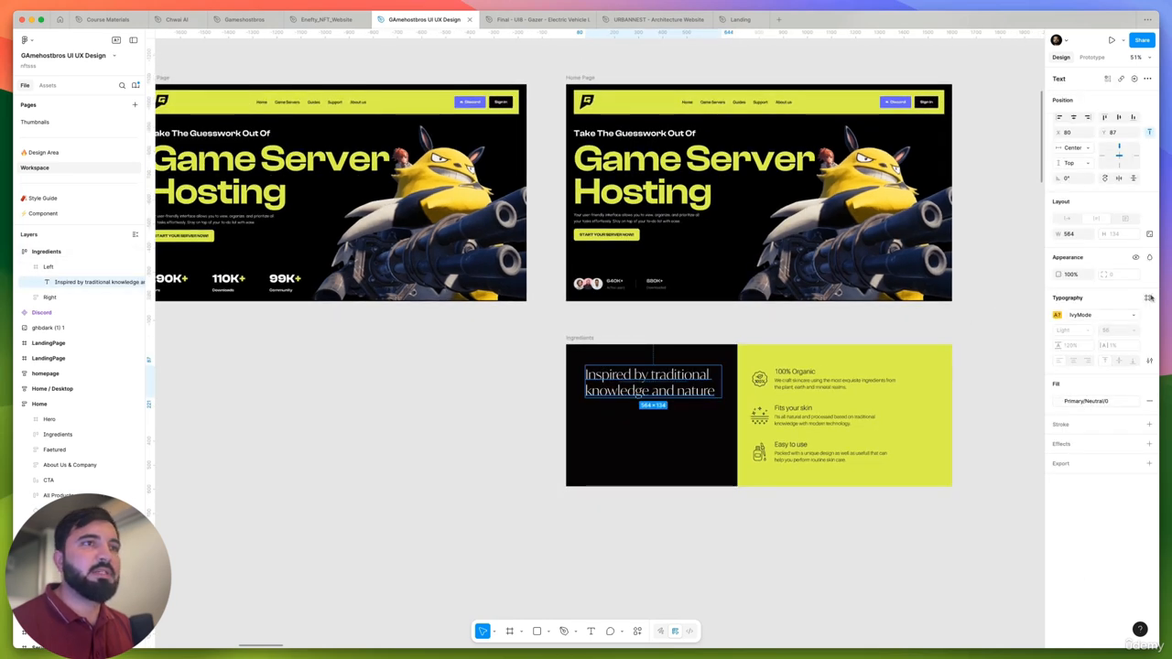
{"action": "left_click", "coordinate": [1149, 299]}
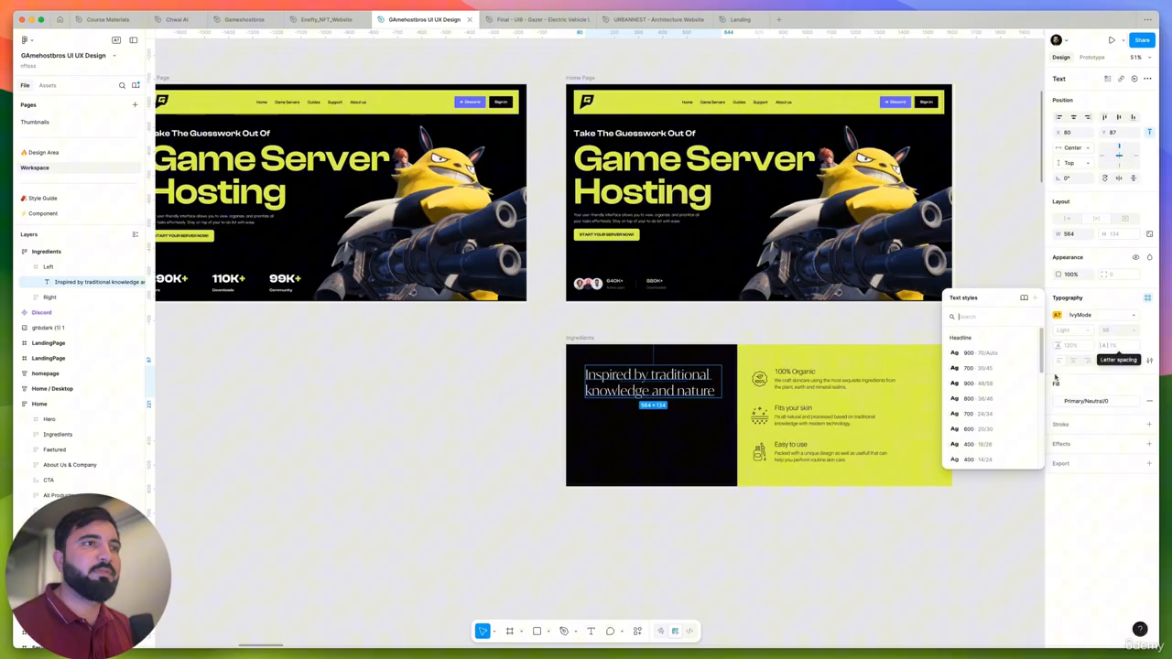
{"action": "left_click", "coordinate": [1002, 359]}
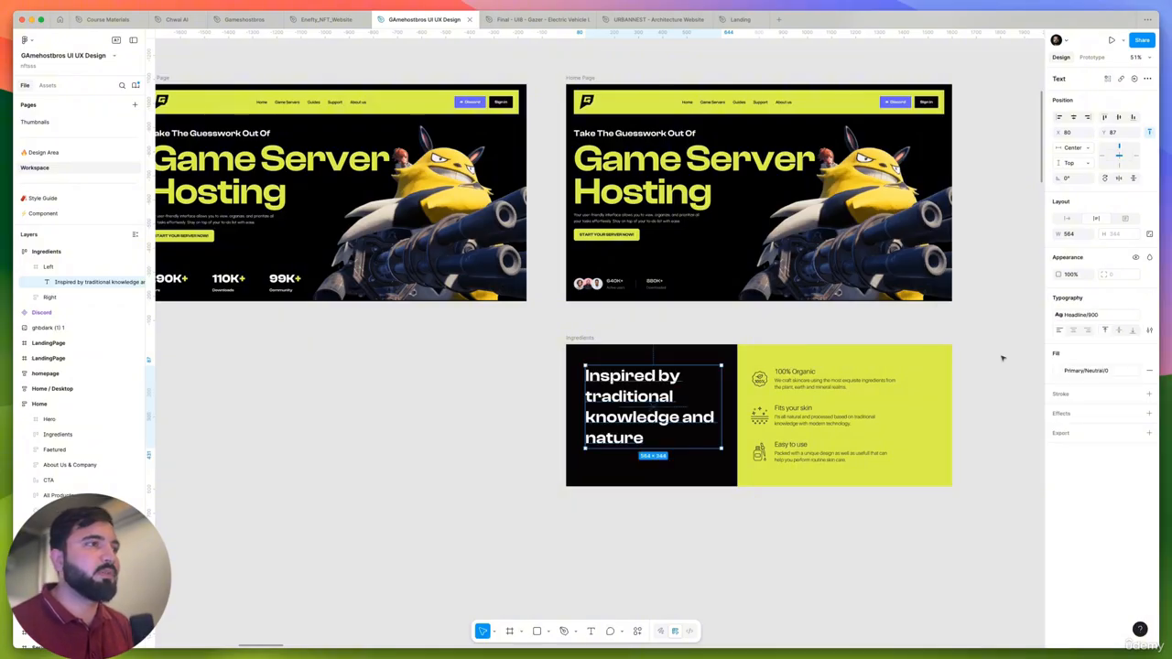
- Try the Headline 700 30/45 text style on the section heading and undo it
{"action": "left_click", "coordinate": [1121, 315]}
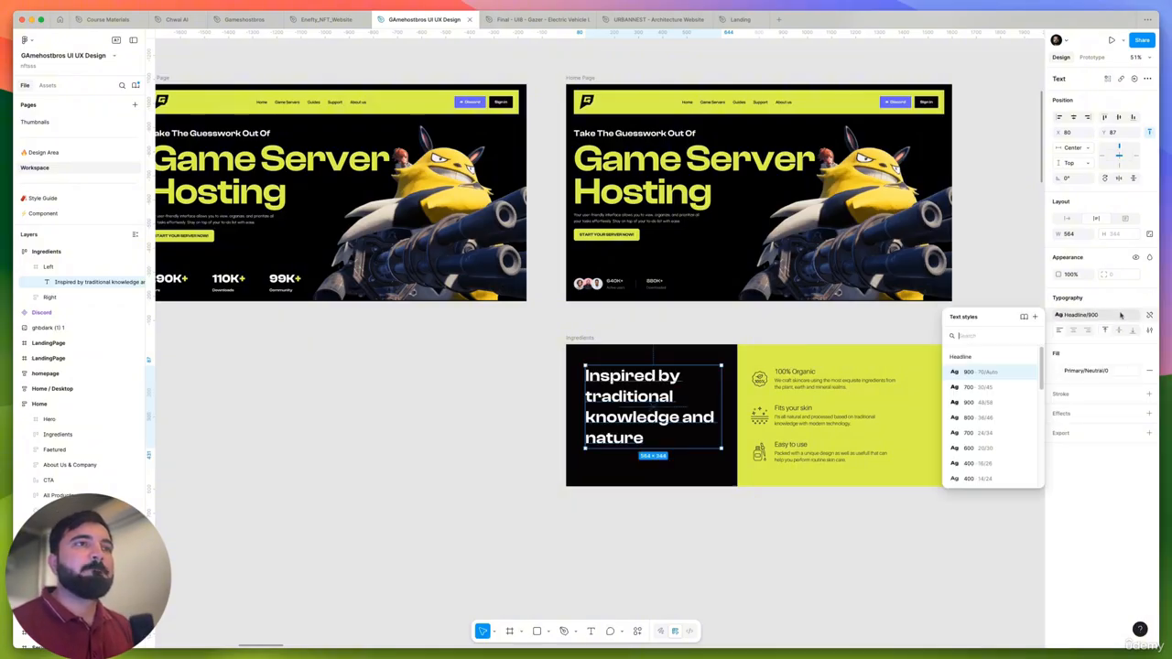
{"action": "left_click", "coordinate": [995, 388]}
{"action": "key", "text": "super+z"}
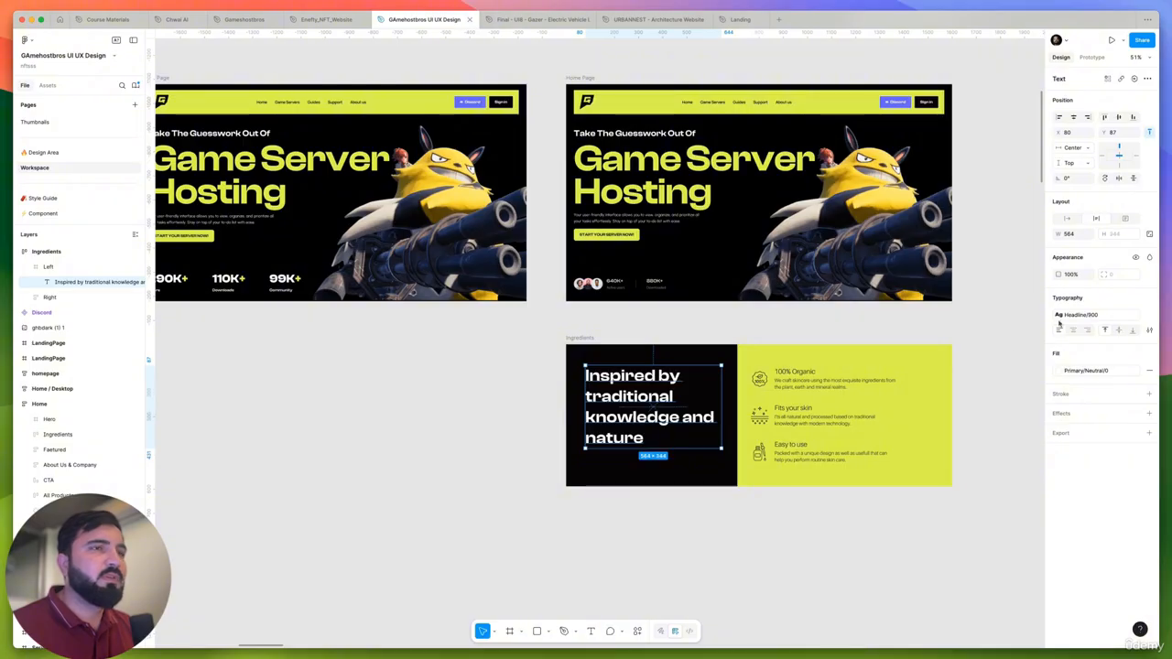
- Try the Headline 900 48/58 text style on the "Inspired by traditional knowledge and nature" heading
{"action": "left_click", "coordinate": [1076, 315]}
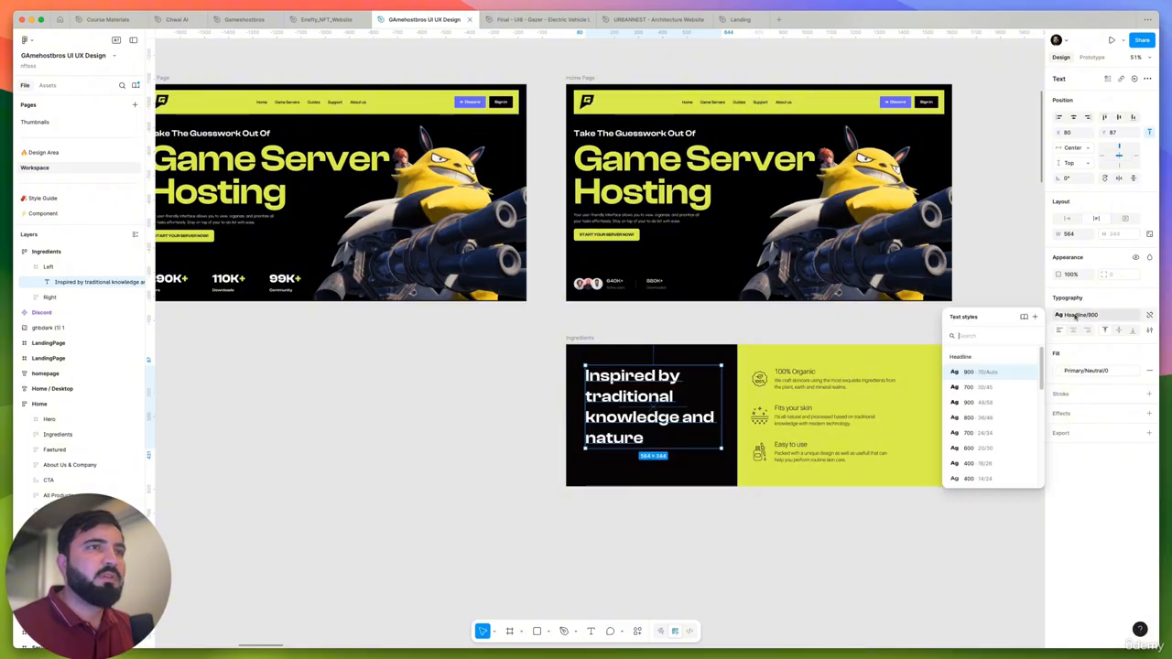
{"action": "left_click", "coordinate": [990, 403]}
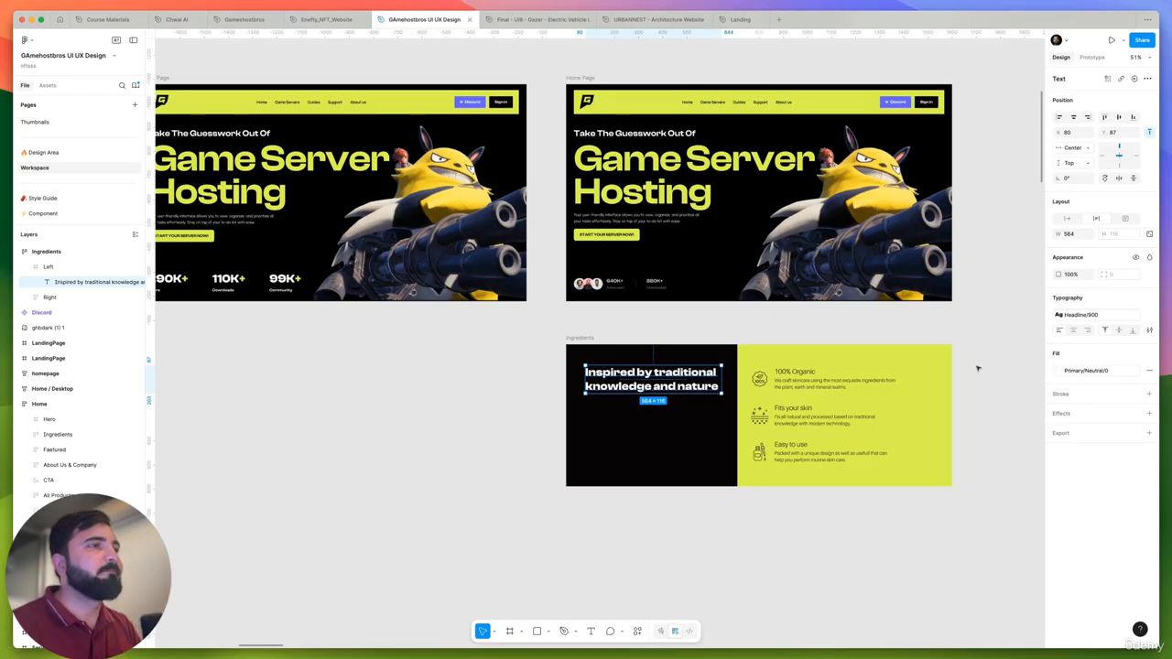
{"action": "scroll", "coordinate": [691, 390], "scroll_direction": "up", "scroll_amount": 5}
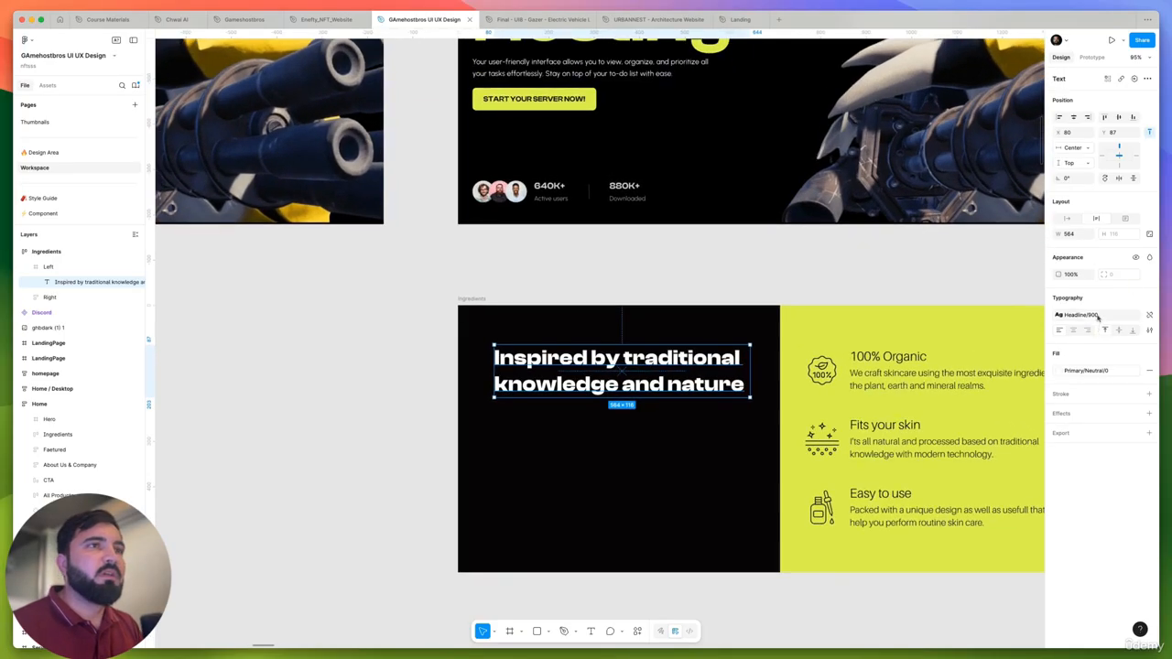
- Edit the Headline 700 30/45 text style and set its font size to 64
{"action": "left_click", "coordinate": [1098, 316]}
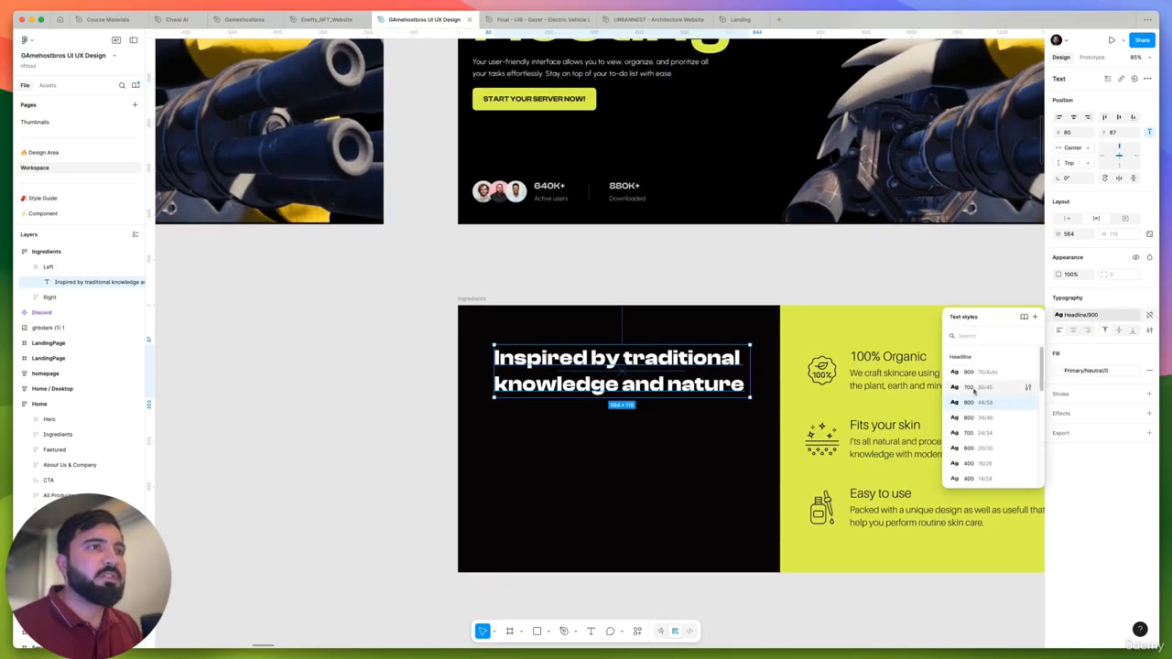
{"action": "left_click", "coordinate": [1029, 388]}
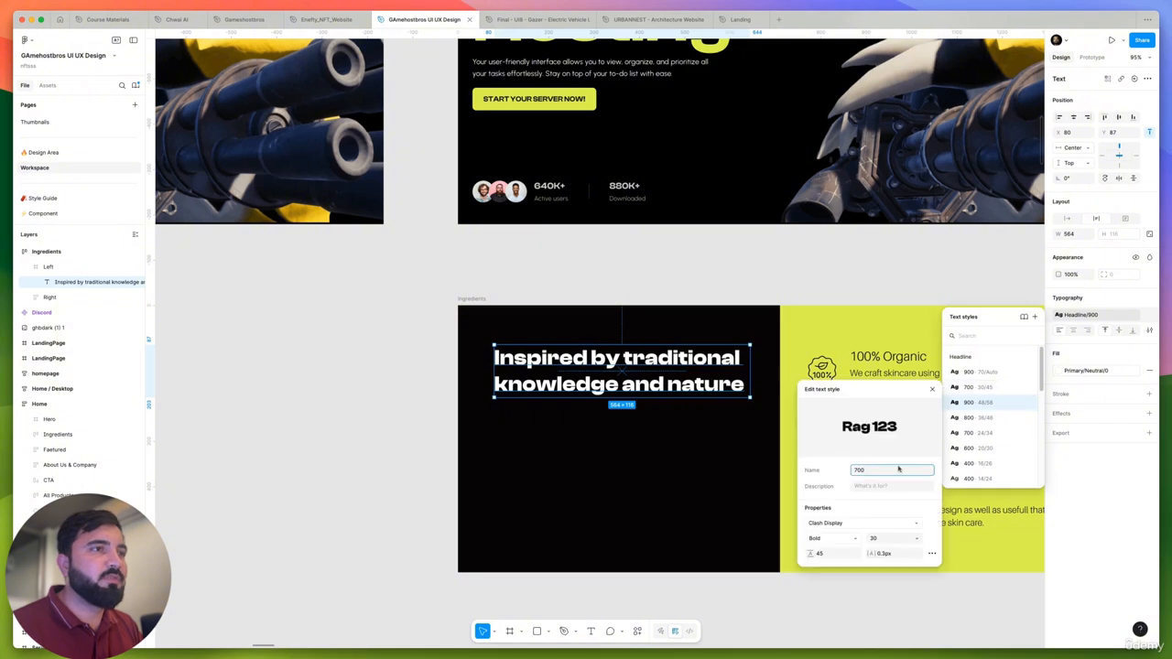
{"action": "left_click", "coordinate": [882, 540]}
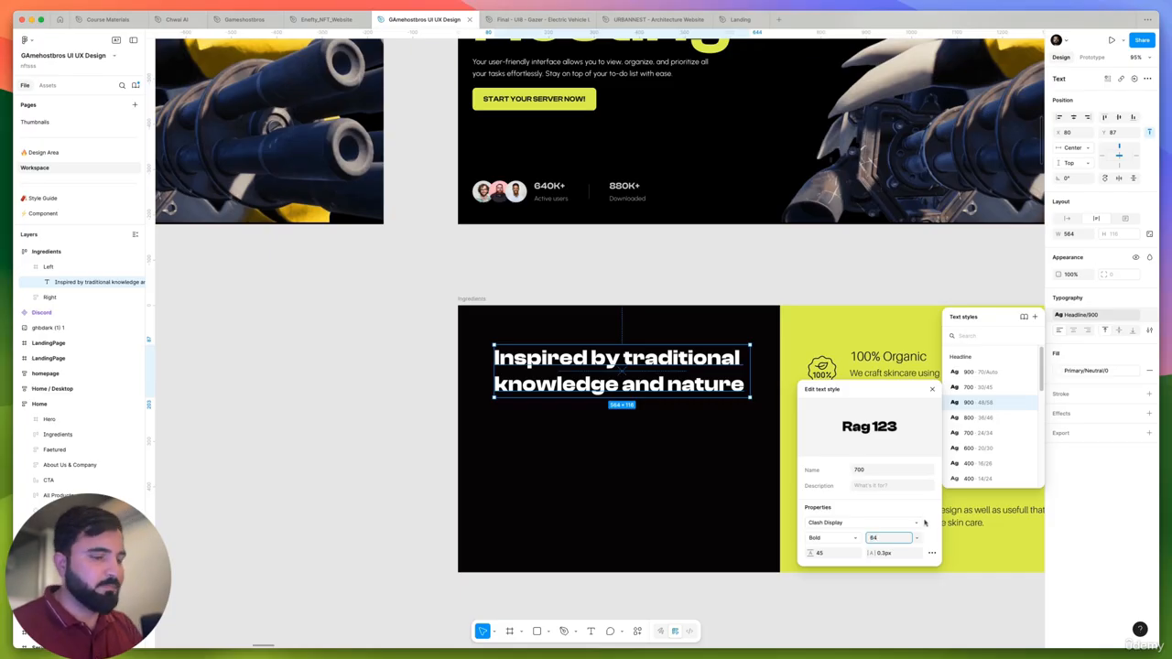
{"action": "key", "text": "Return"}
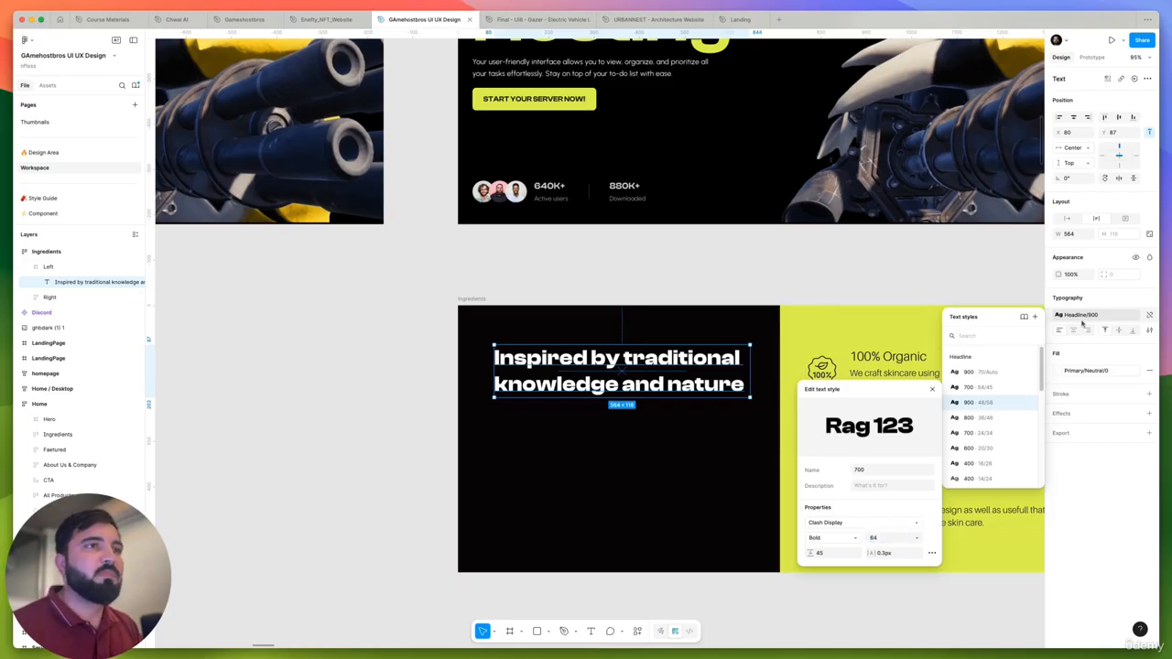
- Apply the edited Headline 700 text style to the Ingredients section heading
{"action": "left_click", "coordinate": [1100, 316]}
{"action": "left_click", "coordinate": [1102, 316]}
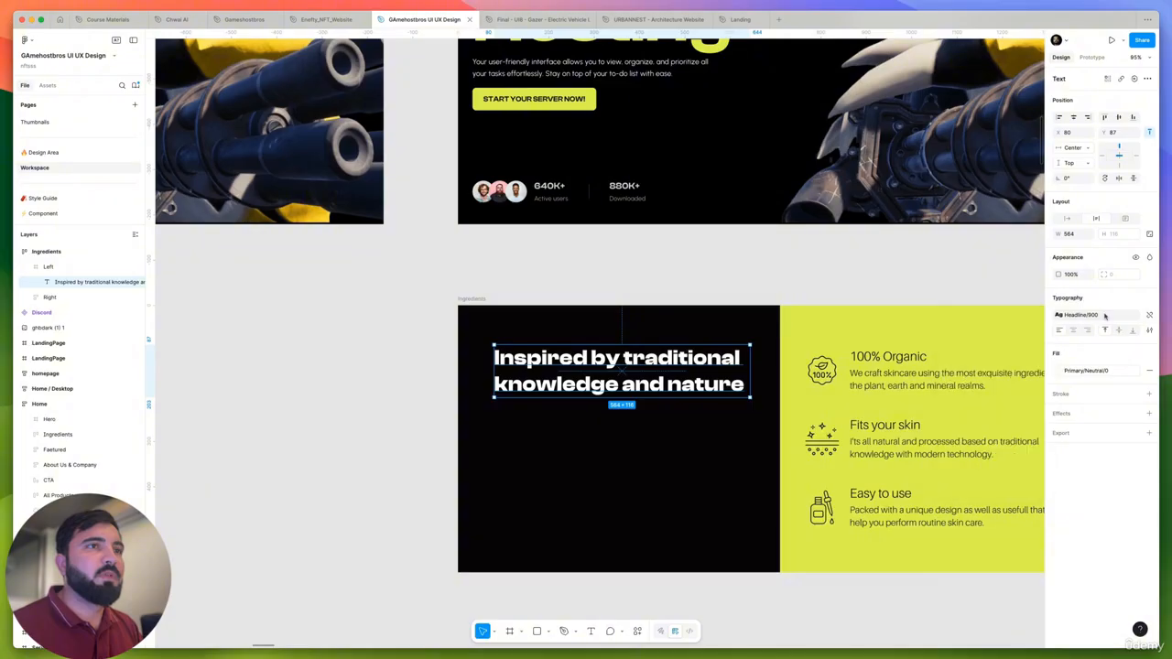
{"action": "left_click", "coordinate": [1102, 316]}
{"action": "left_click", "coordinate": [998, 389]}
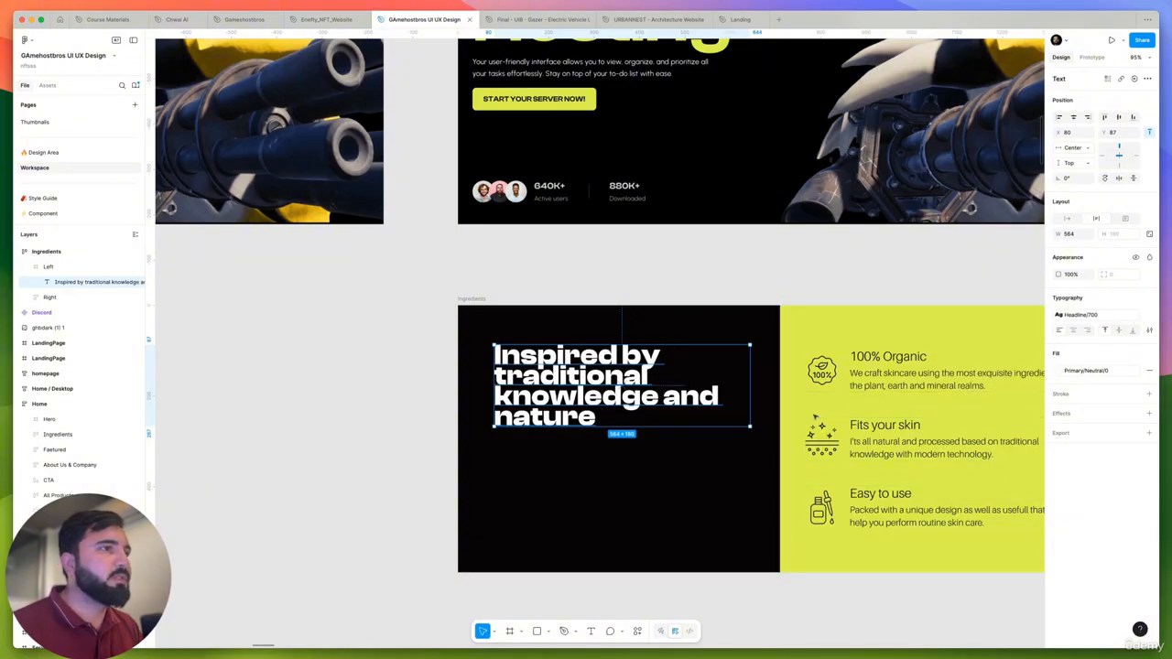
- Set the line height of the Headline 700 text style to Auto and close the style editor
{"action": "left_click", "coordinate": [1103, 315]}
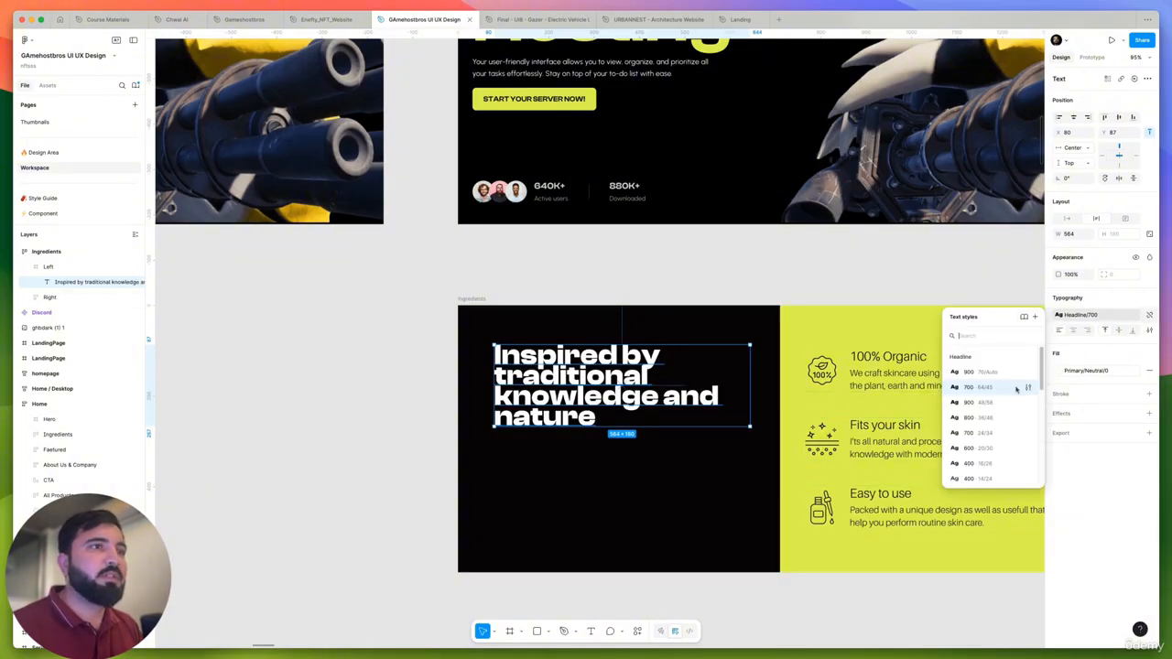
{"action": "left_click", "coordinate": [1029, 388]}
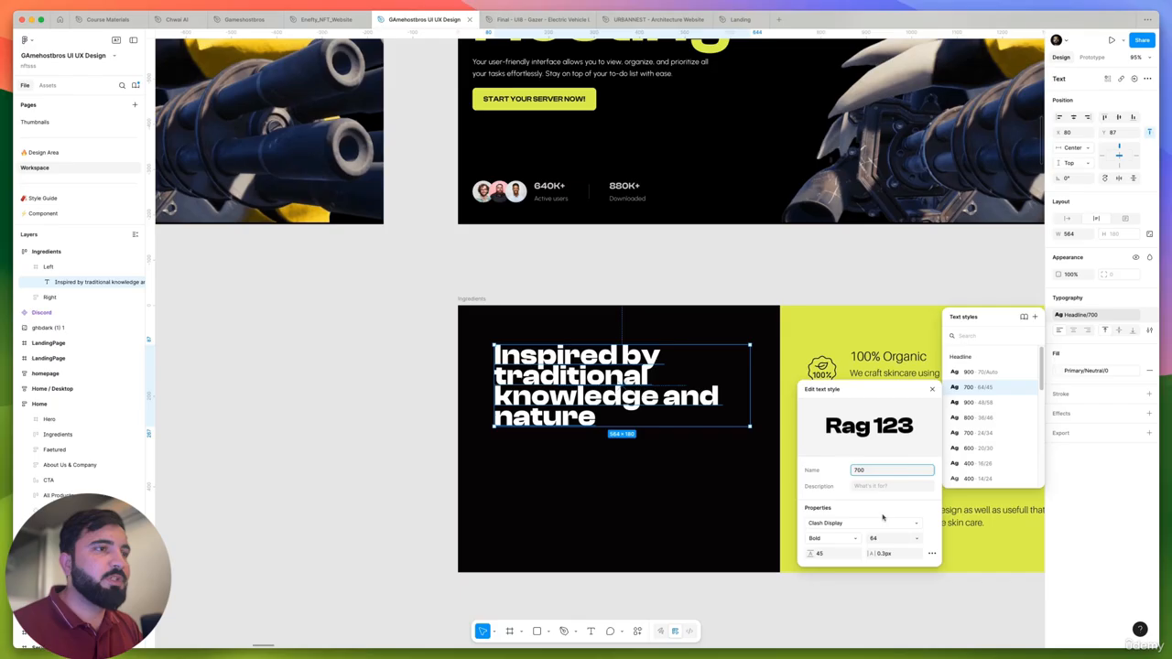
{"action": "left_click", "coordinate": [838, 553]}
{"action": "key", "text": "BackSpace"}
{"action": "key", "text": "Return"}
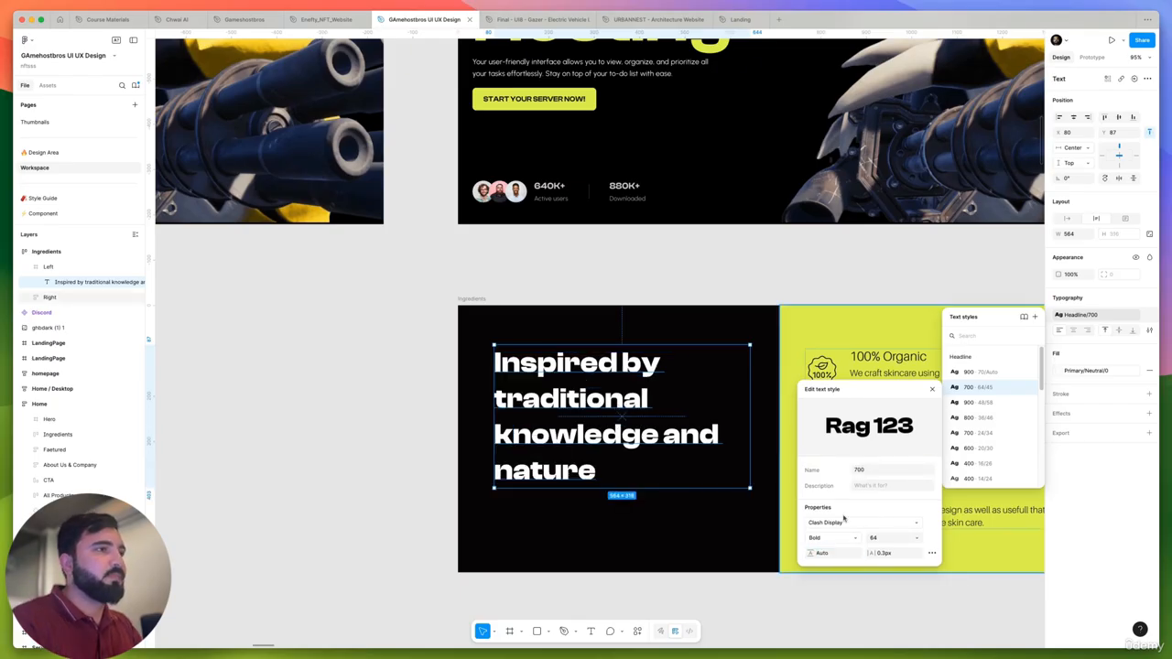
{"action": "scroll", "coordinate": [559, 418], "scroll_direction": "down", "scroll_amount": 5}
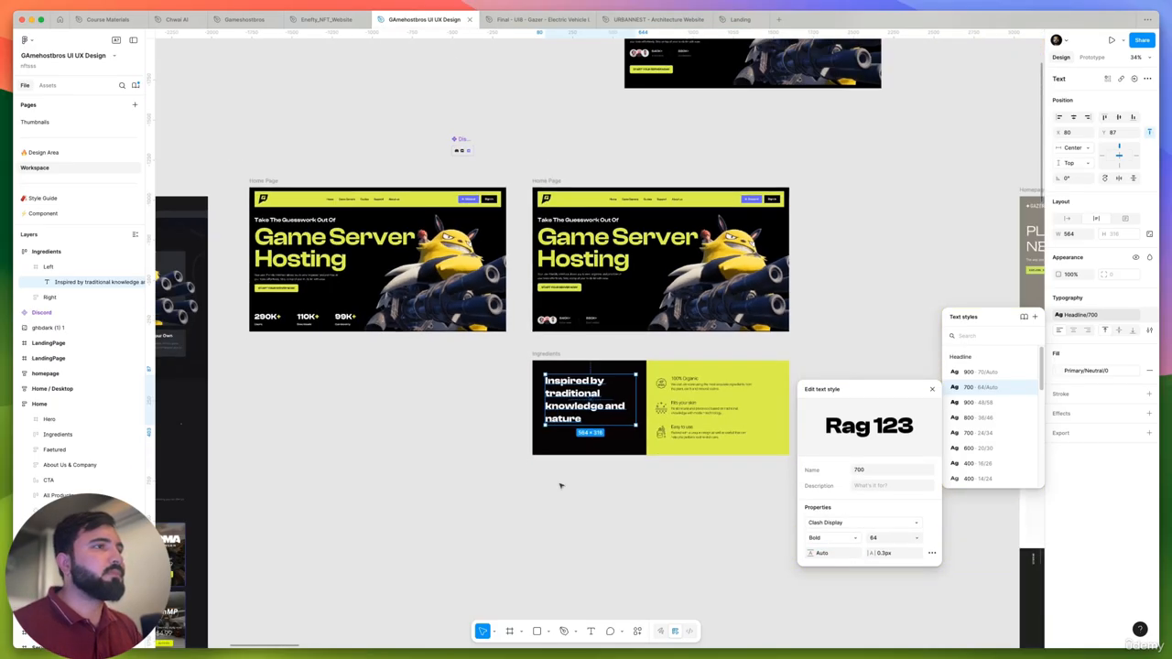
{"action": "left_click", "coordinate": [894, 323]}
- Examine the money-back guarantee line below the hero button in the original dark landing page
{"action": "scroll", "coordinate": [669, 364], "scroll_direction": "left", "scroll_amount": 5}
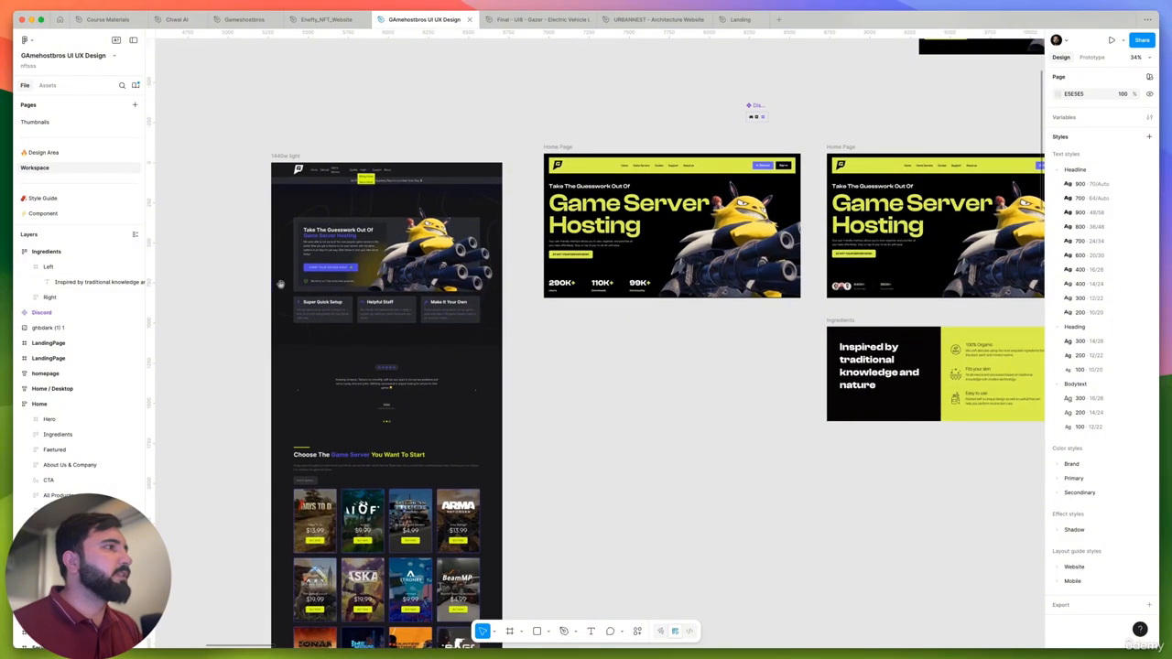
{"action": "scroll", "coordinate": [321, 282], "scroll_direction": "up", "scroll_amount": 5}
{"action": "scroll", "coordinate": [321, 282], "scroll_direction": "up", "scroll_amount": 2}
{"action": "scroll", "coordinate": [439, 302], "scroll_direction": "down", "scroll_amount": 4}
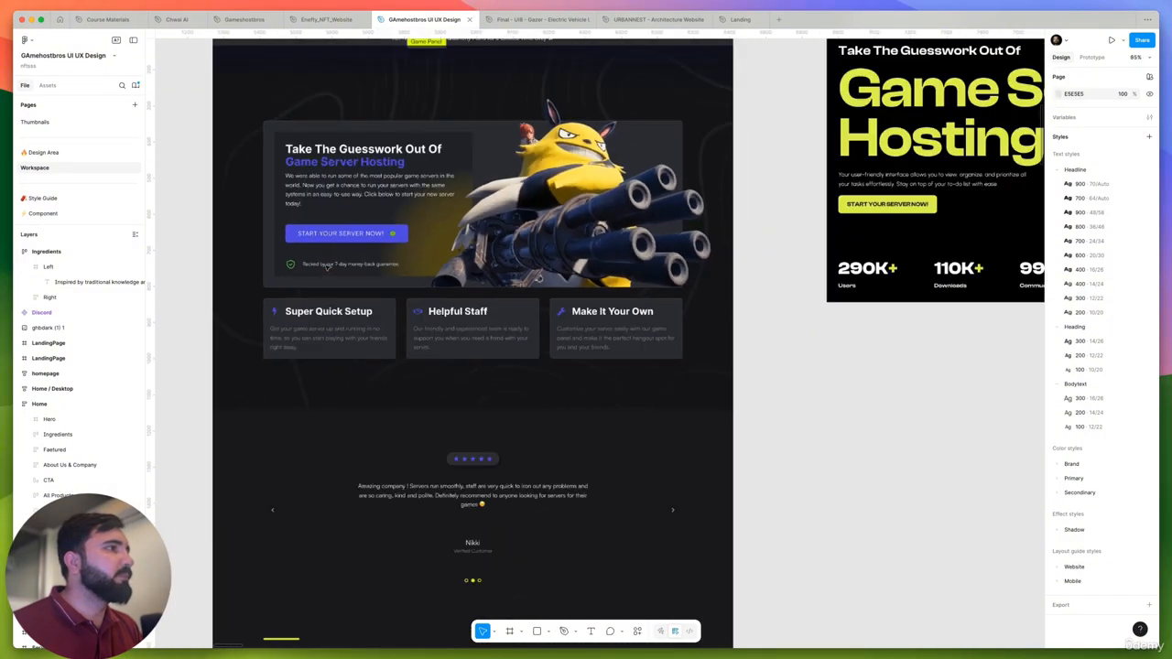
{"action": "scroll", "coordinate": [350, 276], "scroll_direction": "up", "scroll_amount": 5}
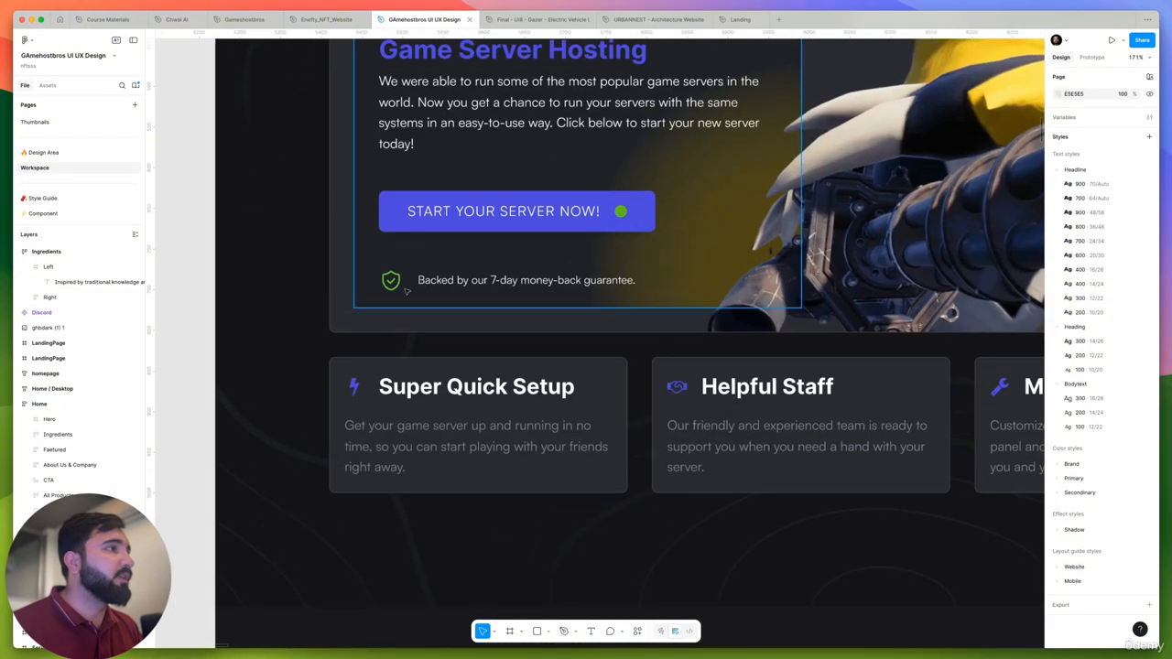
{"action": "left_click", "coordinate": [450, 285]}
{"action": "double_click", "coordinate": [450, 285]}
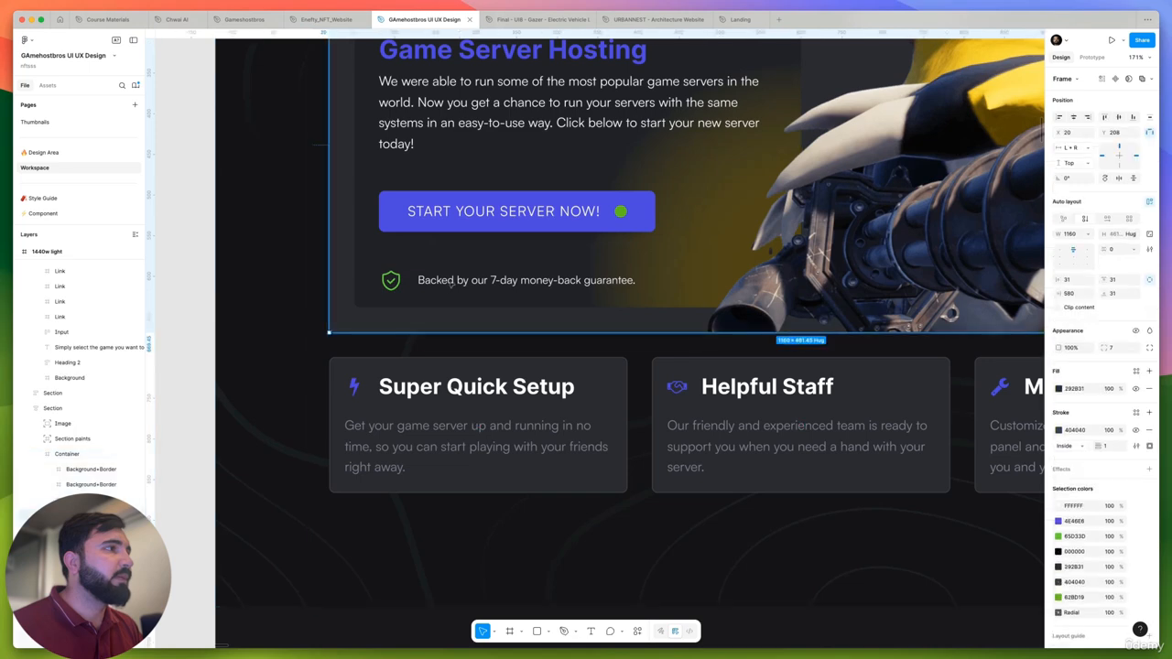
{"action": "double_click", "coordinate": [449, 285]}
{"action": "double_click", "coordinate": [451, 284]}
{"action": "double_click", "coordinate": [451, 283]}
{"action": "scroll", "coordinate": [450, 283], "scroll_direction": "down", "scroll_amount": 5}
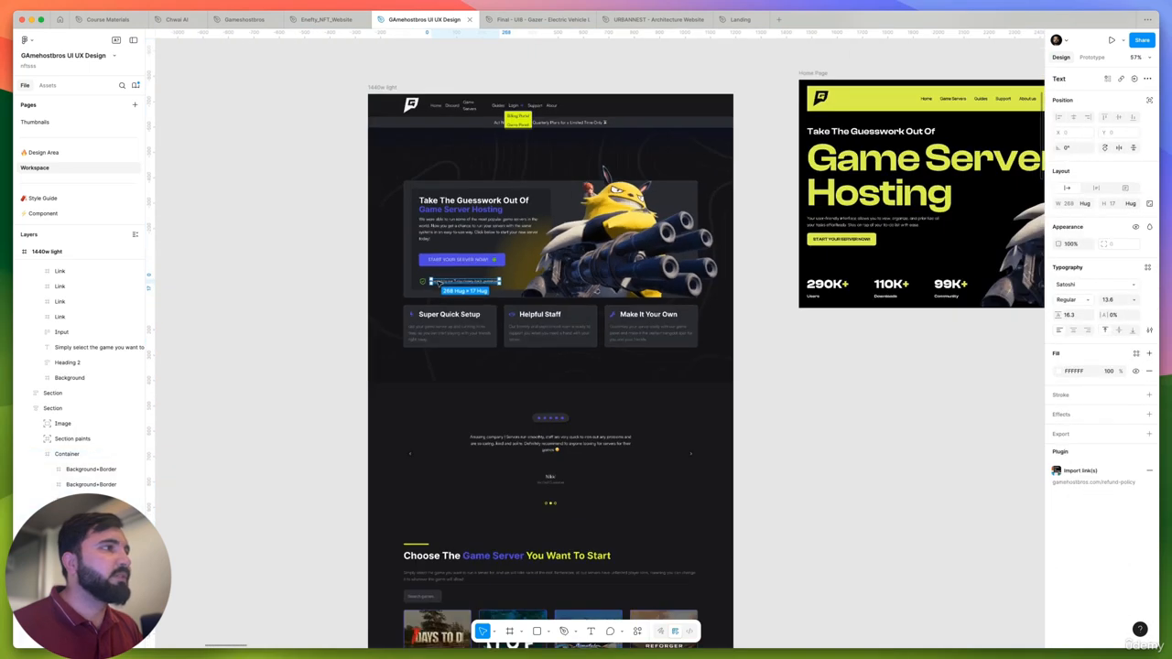
{"action": "left_click", "coordinate": [737, 346]}
{"action": "left_click_drag", "start_coordinate": [758, 363], "coordinate": [667, 364]}
- Duplicate the "Backed by our 7-day money-back guarantee." link onto the empty canvas below the Home Page and ungroup it to plain text
{"action": "left_click", "coordinate": [354, 283]}
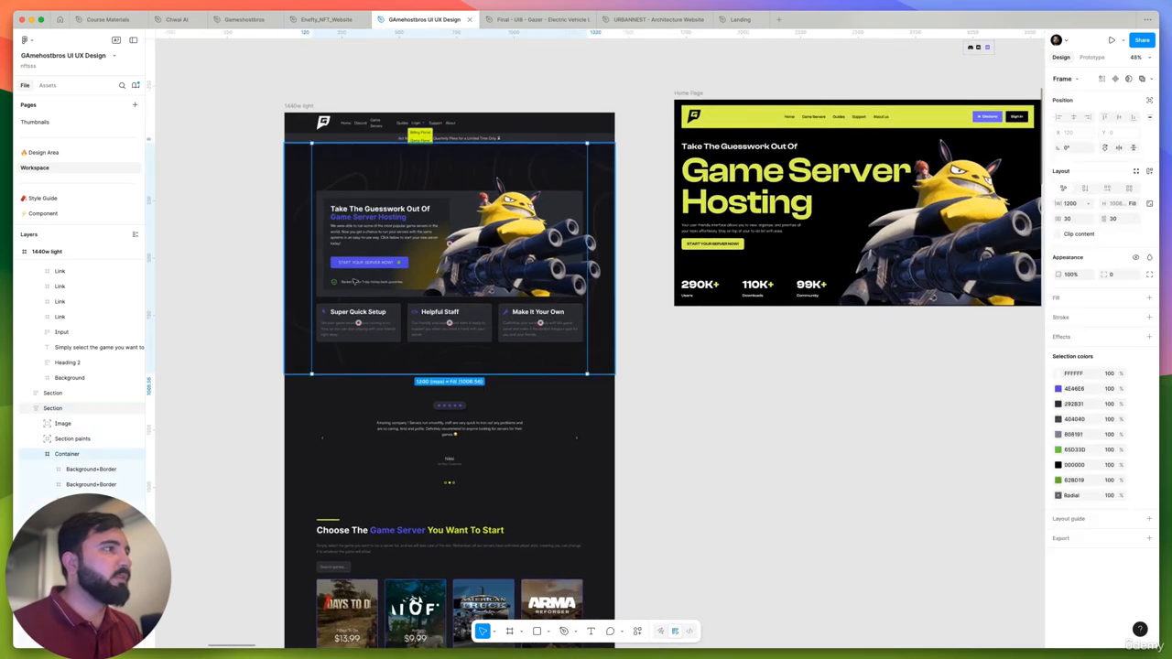
{"action": "double_click", "coordinate": [354, 283]}
{"action": "double_click", "coordinate": [354, 283]}
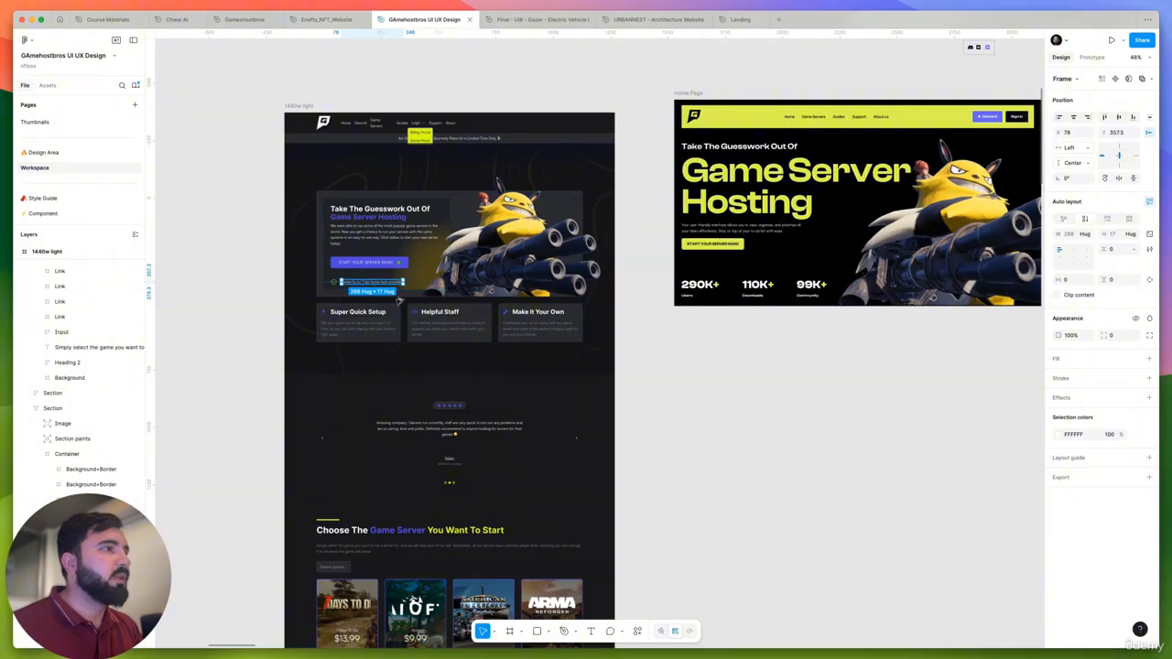
{"action": "left_click_drag", "start_coordinate": [354, 283], "coordinate": [748, 377]}
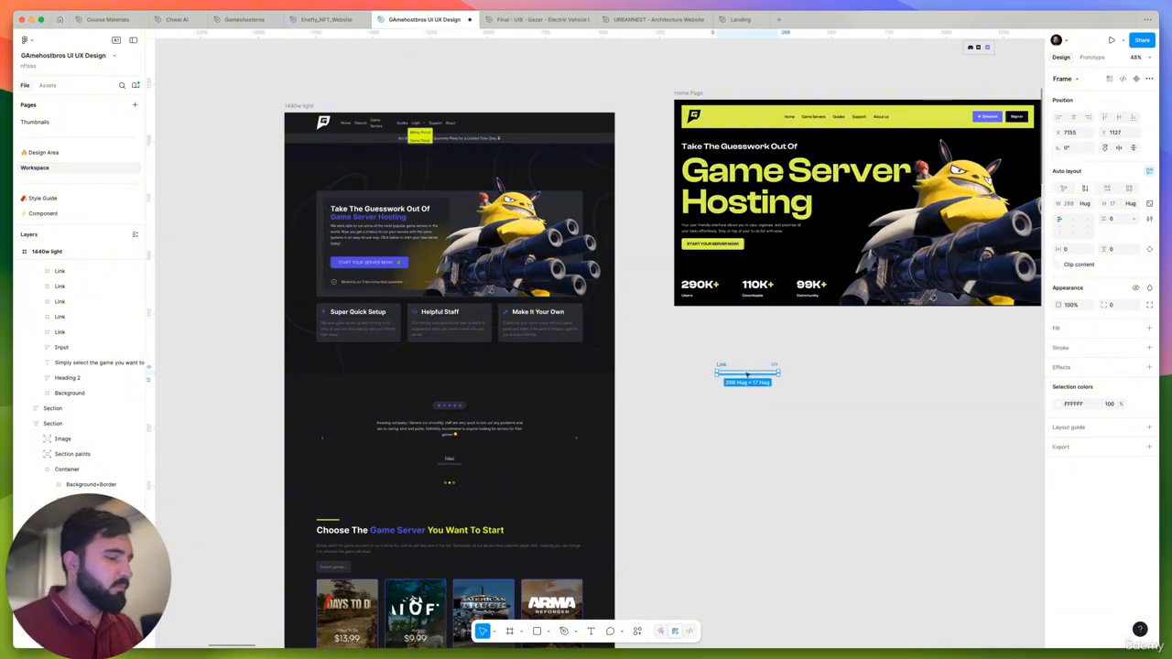
{"action": "key", "text": "super+shift+g"}
- Give the copied guarantee text the hero paragraph's Bodytext/300 style and Primary/Neutral/0 fill
{"action": "scroll", "coordinate": [742, 372], "scroll_direction": "up", "scroll_amount": 5}
{"action": "double_click", "coordinate": [721, 378]}
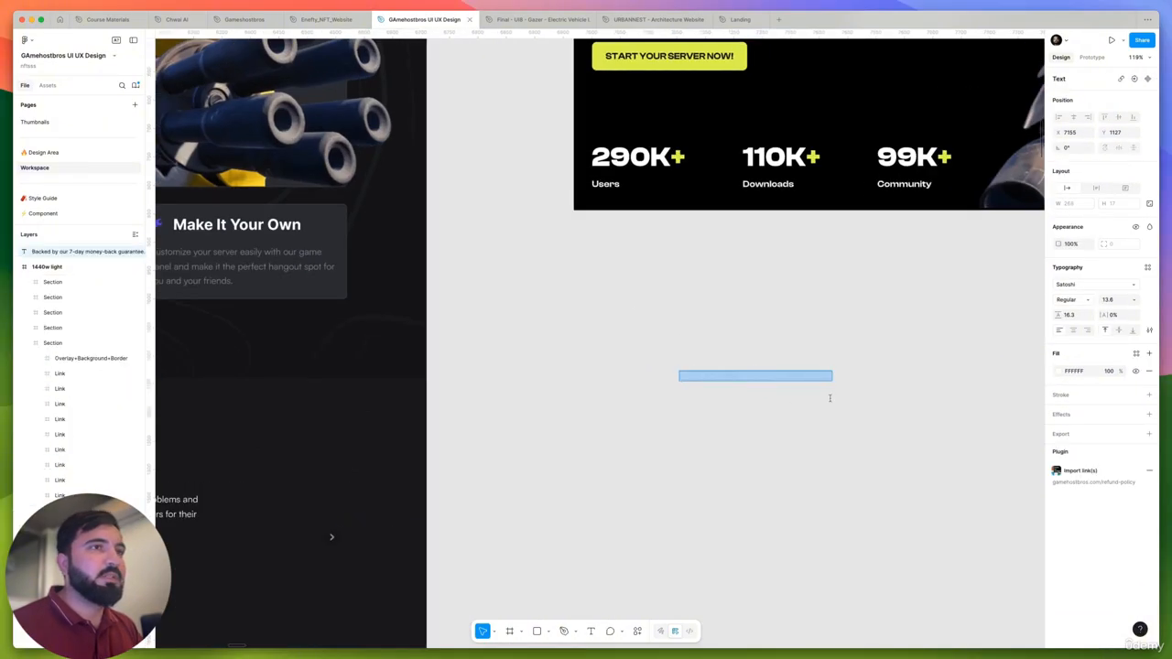
{"action": "left_click", "coordinate": [1148, 267]}
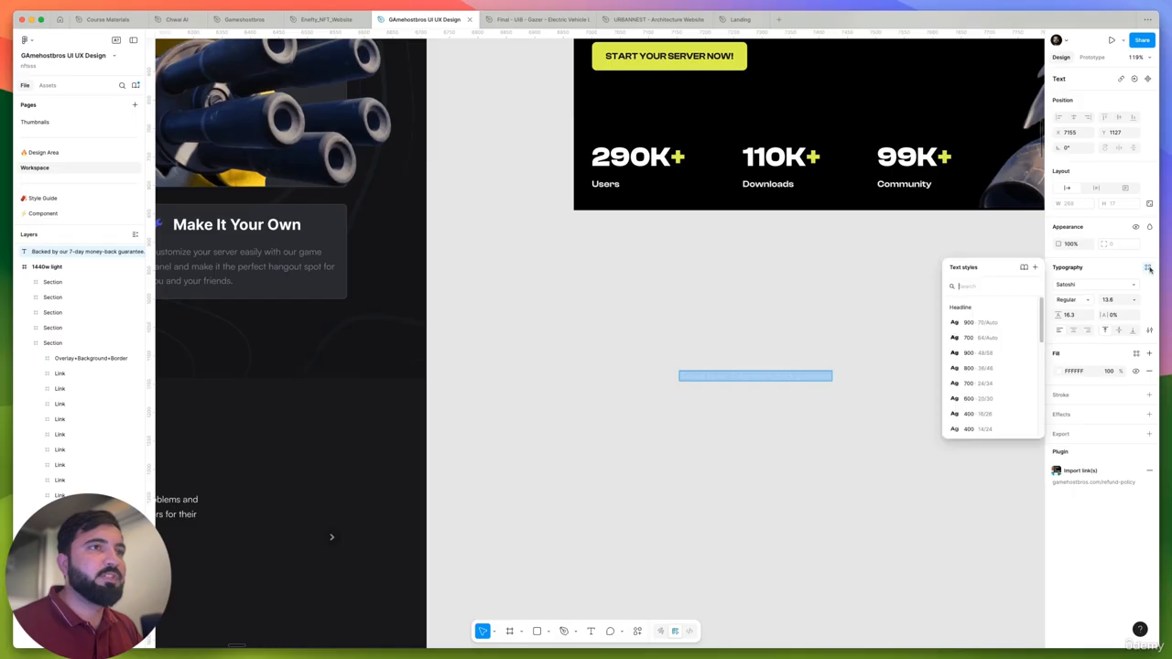
{"action": "scroll", "coordinate": [1003, 394], "scroll_direction": "down", "scroll_amount": 5}
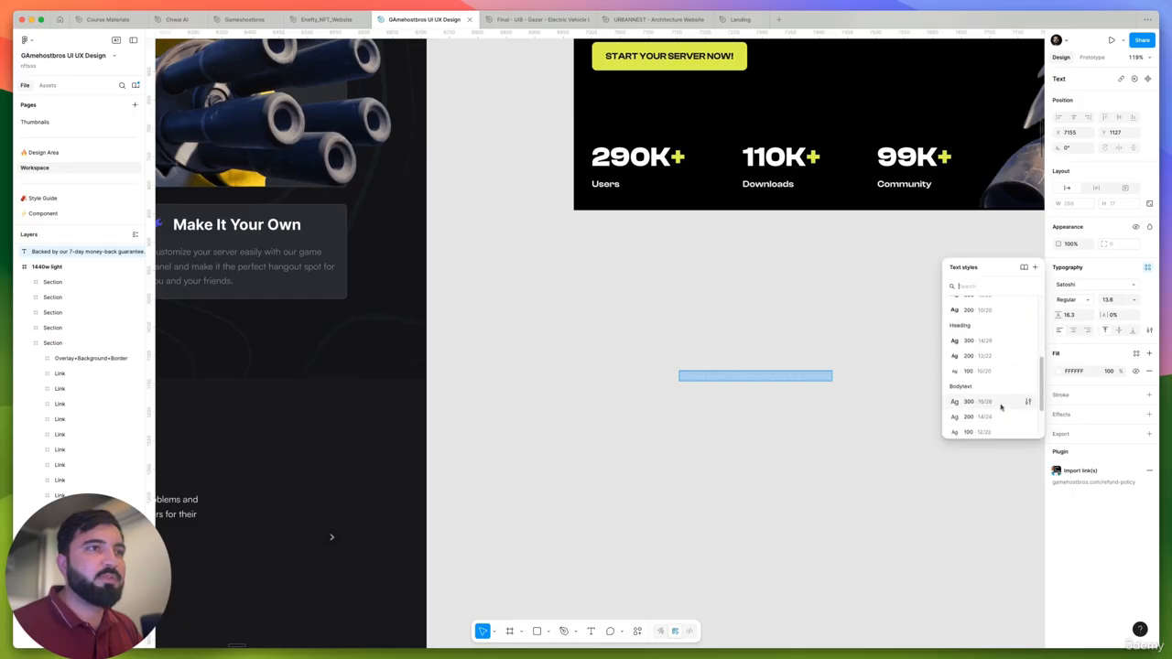
{"action": "left_click", "coordinate": [768, 283]}
{"action": "scroll", "coordinate": [768, 283], "scroll_direction": "up", "scroll_amount": 3}
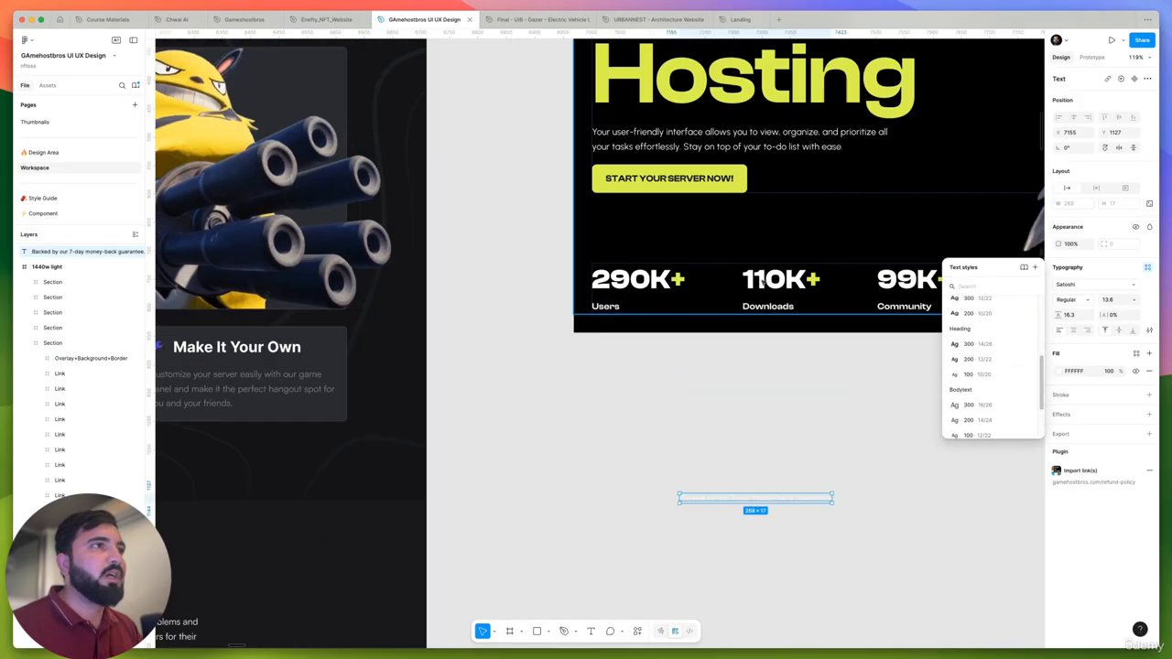
{"action": "left_click", "coordinate": [728, 147], "text": "super"}
{"action": "left_click", "coordinate": [758, 496]}
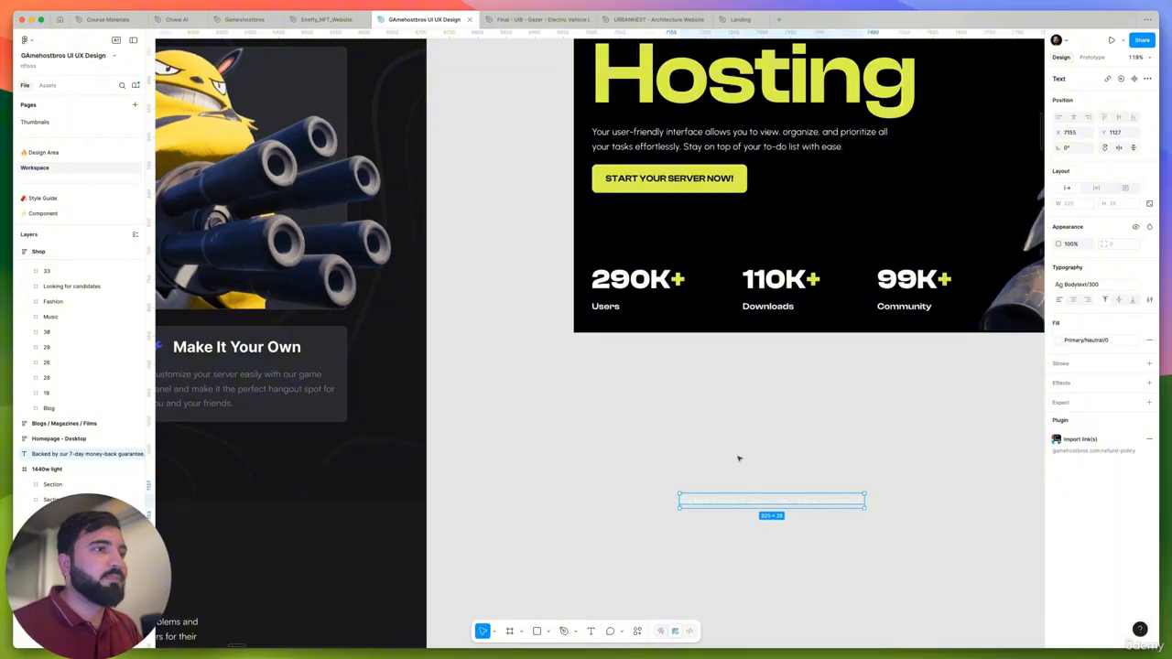
- Examine the shield icon beside the guarantee line in the original landing page
{"action": "scroll", "coordinate": [697, 463], "scroll_direction": "down", "scroll_amount": 5}
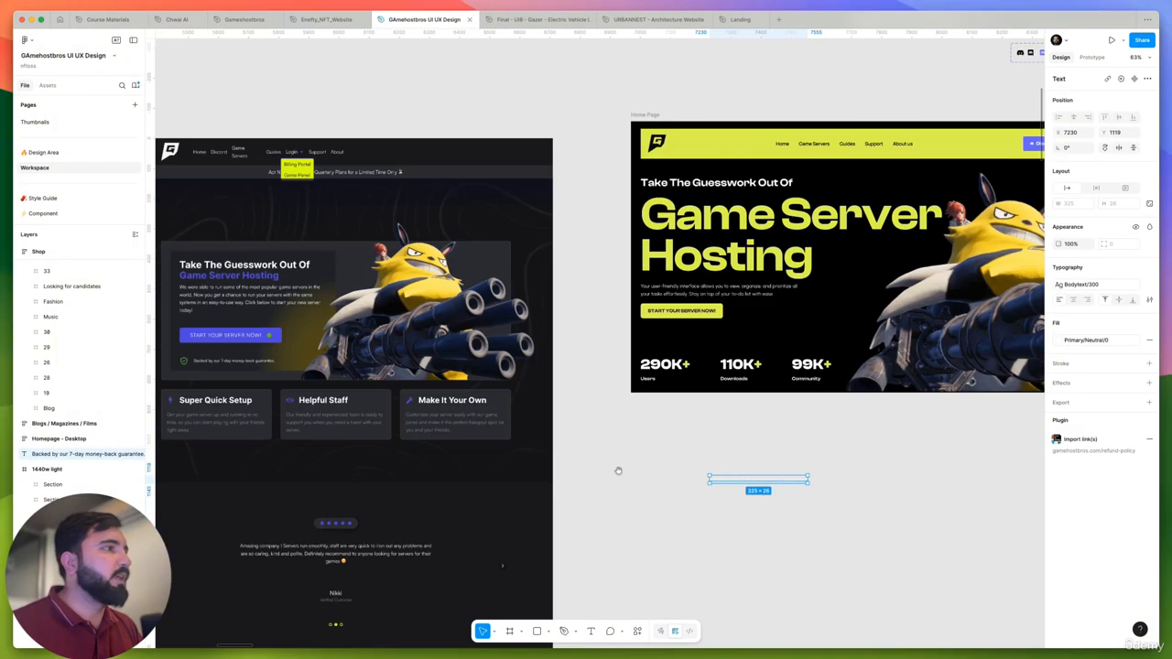
{"action": "left_click_drag", "start_coordinate": [618, 471], "coordinate": [574, 449]}
{"action": "scroll", "coordinate": [307, 382], "scroll_direction": "left", "scroll_amount": 3}
{"action": "scroll", "coordinate": [322, 350], "scroll_direction": "up", "scroll_amount": 6}
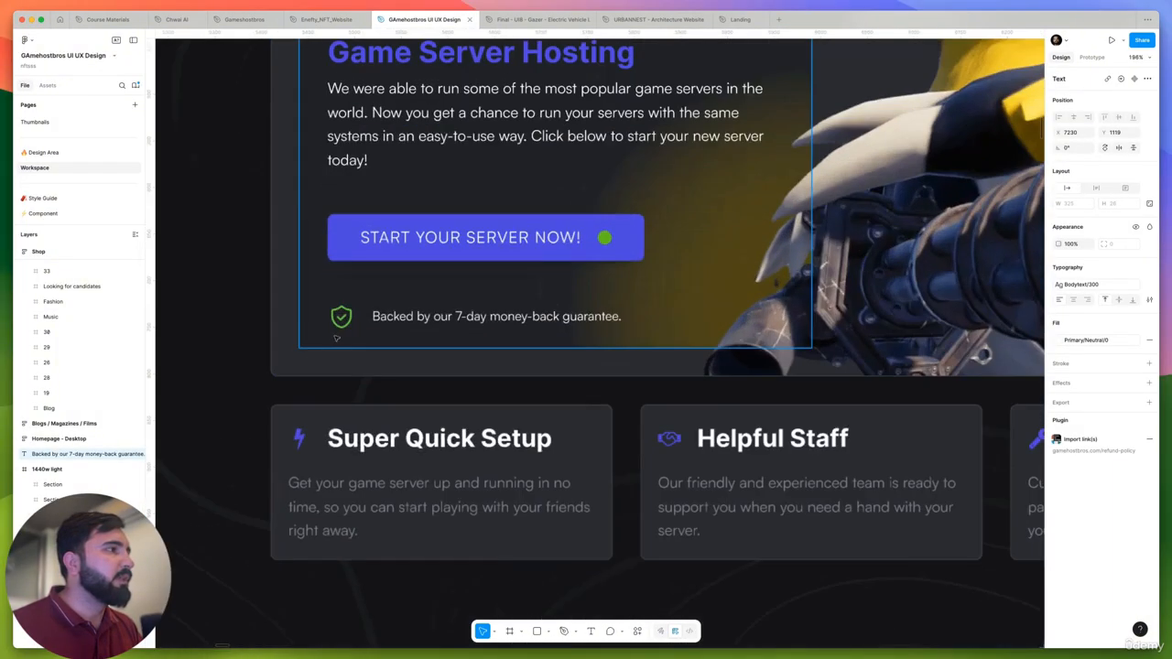
{"action": "scroll", "coordinate": [347, 308], "scroll_direction": "down", "scroll_amount": 4}
{"action": "scroll", "coordinate": [693, 406], "scroll_direction": "right", "scroll_amount": 5}
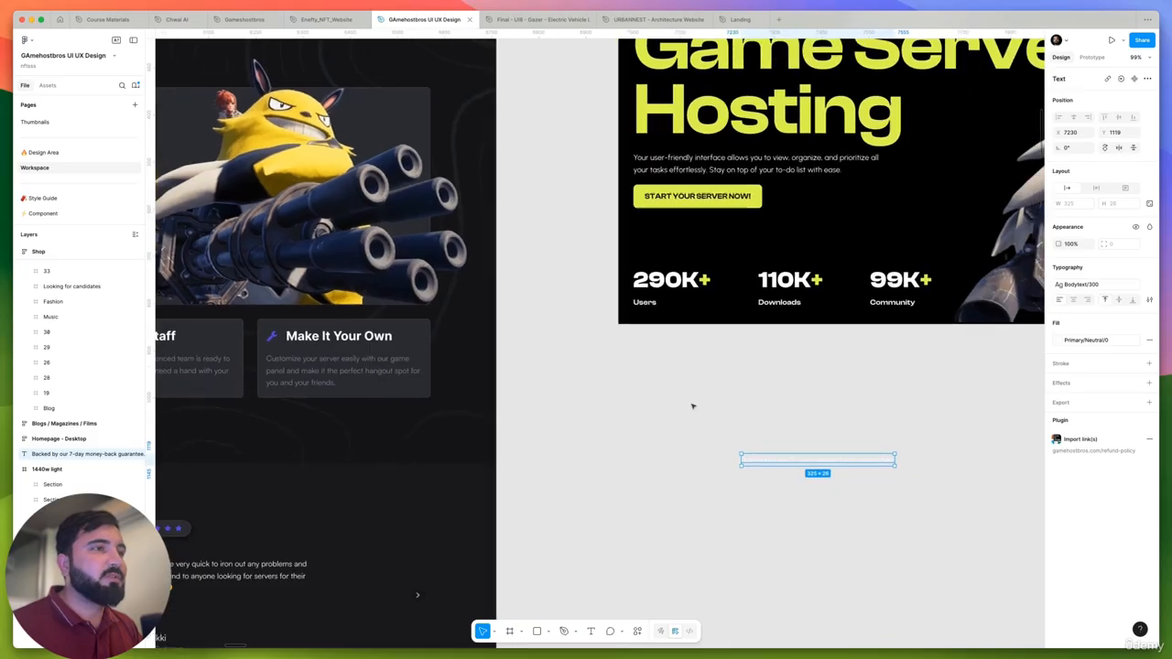
{"action": "right_click", "coordinate": [768, 403]}
{"action": "left_click", "coordinate": [711, 405]}
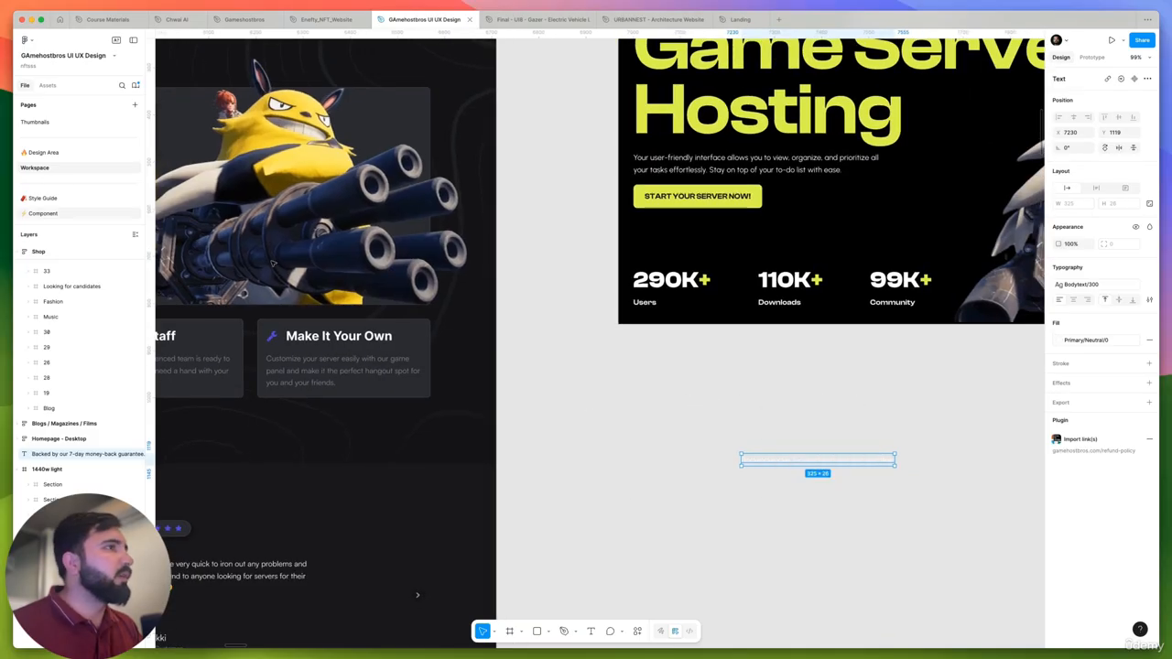
{"action": "scroll", "coordinate": [272, 264], "scroll_direction": "down", "scroll_amount": 5}
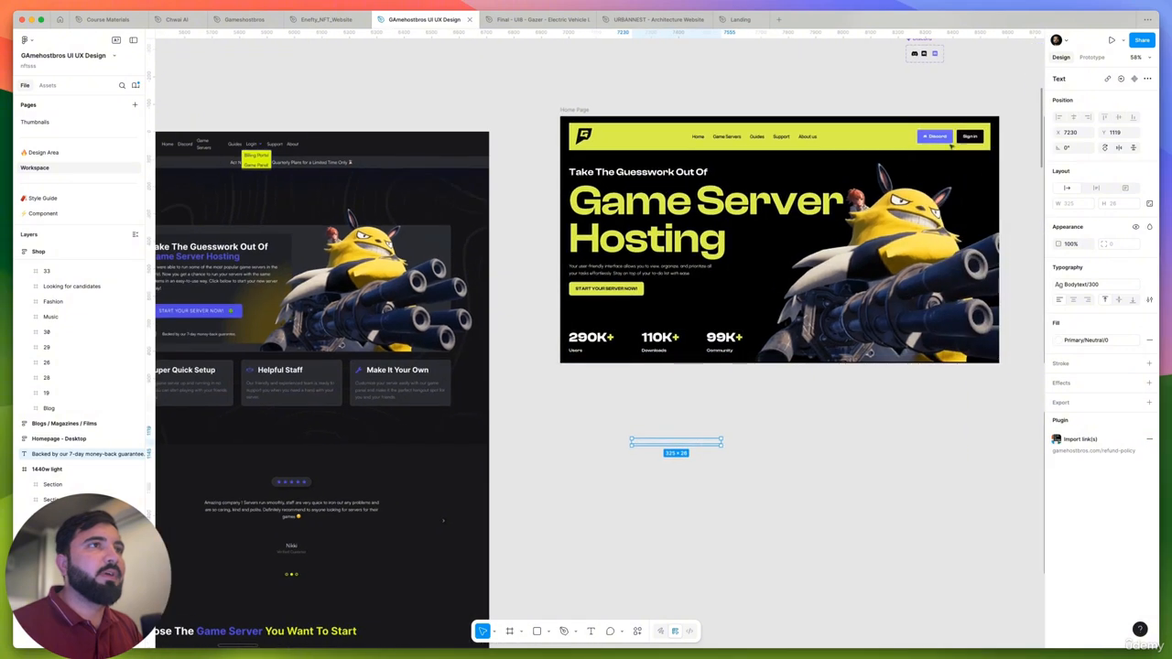
- Place a copy of the 24 × 24 discord icon from the Discord component set beside the start of the guarantee text
{"action": "left_click", "coordinate": [924, 54]}
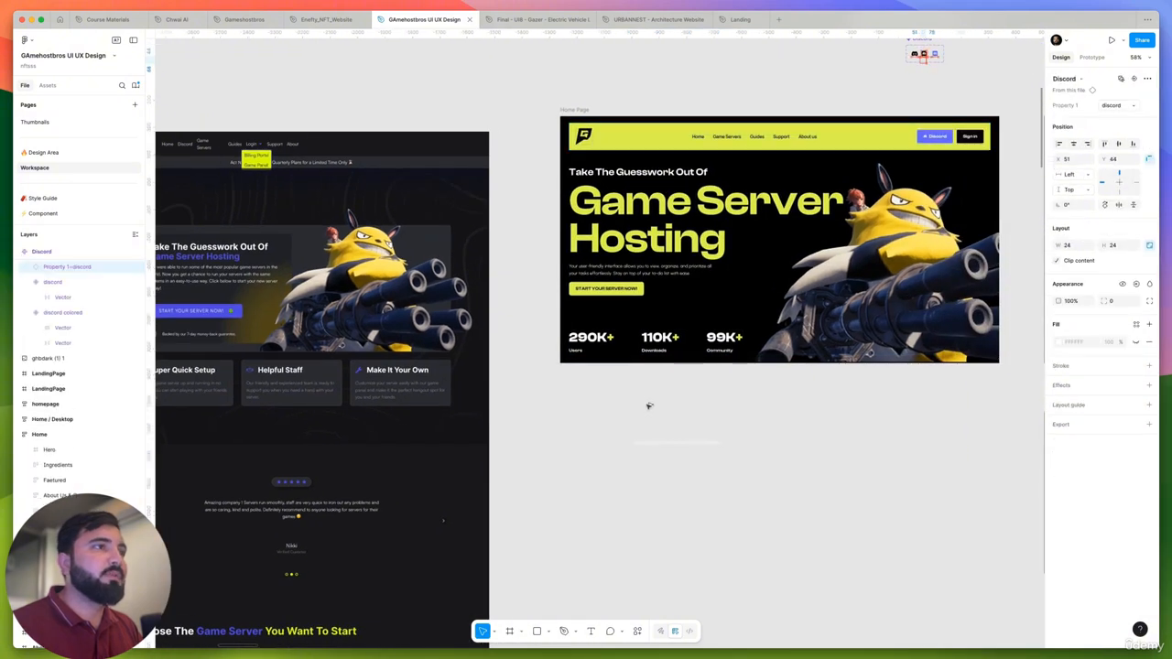
{"action": "left_click_drag", "start_coordinate": [649, 406], "coordinate": [610, 443]}
{"action": "scroll", "coordinate": [619, 448], "scroll_direction": "up", "scroll_amount": 5}
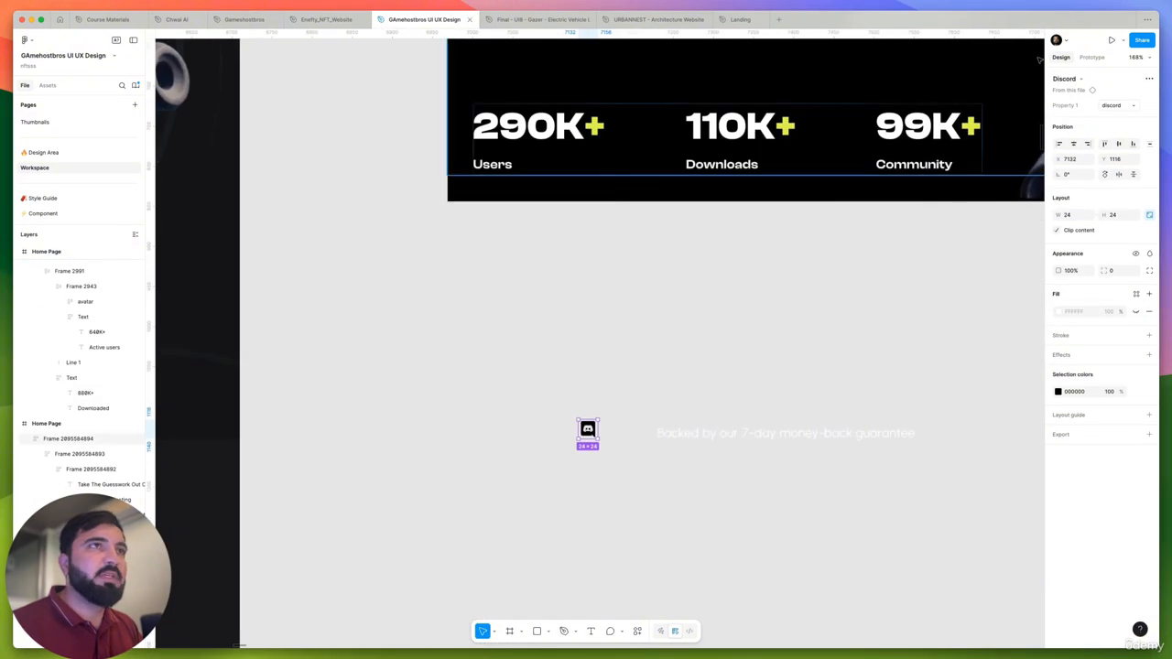
- Swap the discord icon beside the guarantee text for the shield-tick icon
{"action": "left_click", "coordinate": [1068, 78]}
{"action": "type", "text": "sh"}
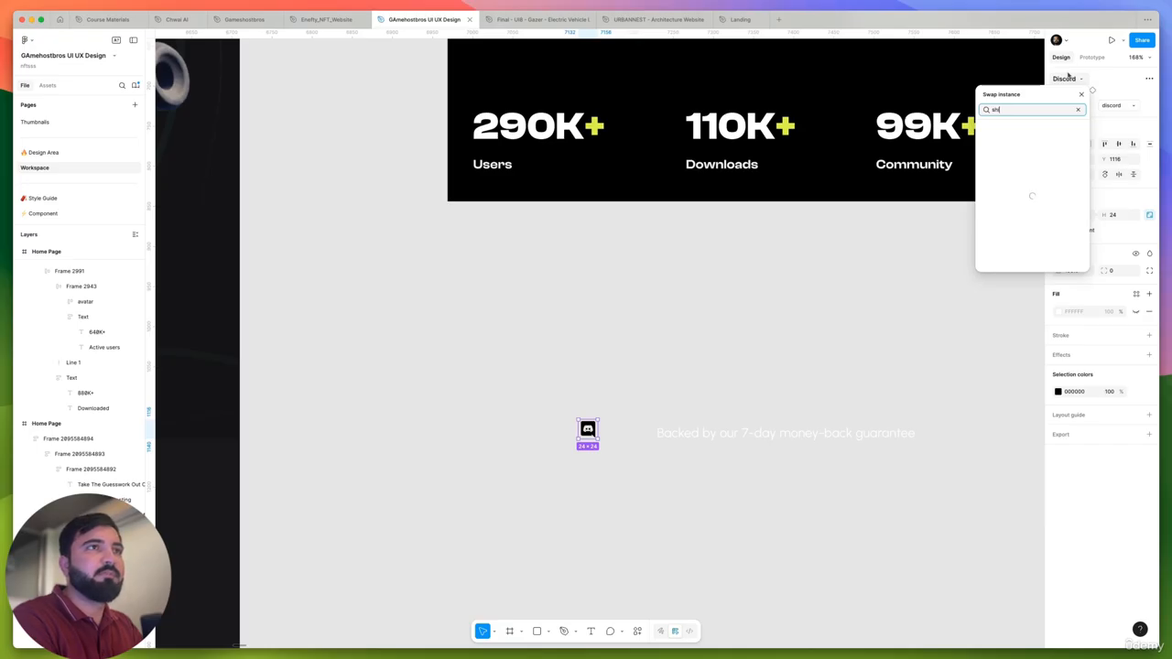
{"action": "type", "text": "i"}
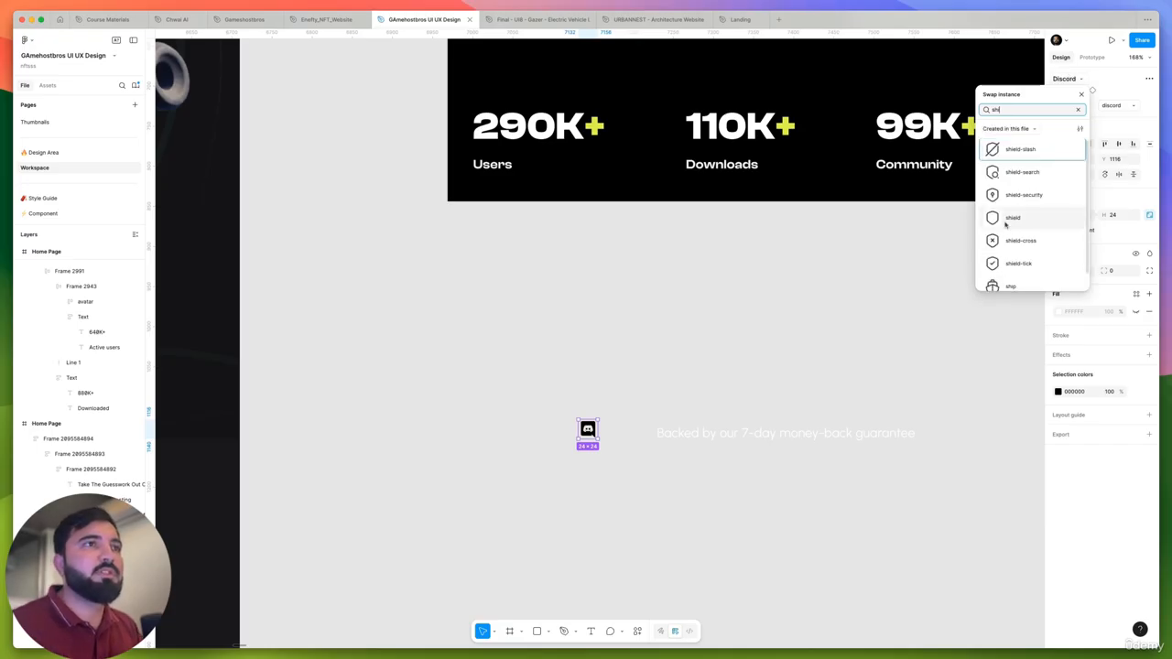
{"action": "left_click", "coordinate": [1007, 264]}
{"action": "scroll", "coordinate": [625, 431], "scroll_direction": "up", "scroll_amount": 5}
{"action": "scroll", "coordinate": [626, 432], "scroll_direction": "up", "scroll_amount": 5}
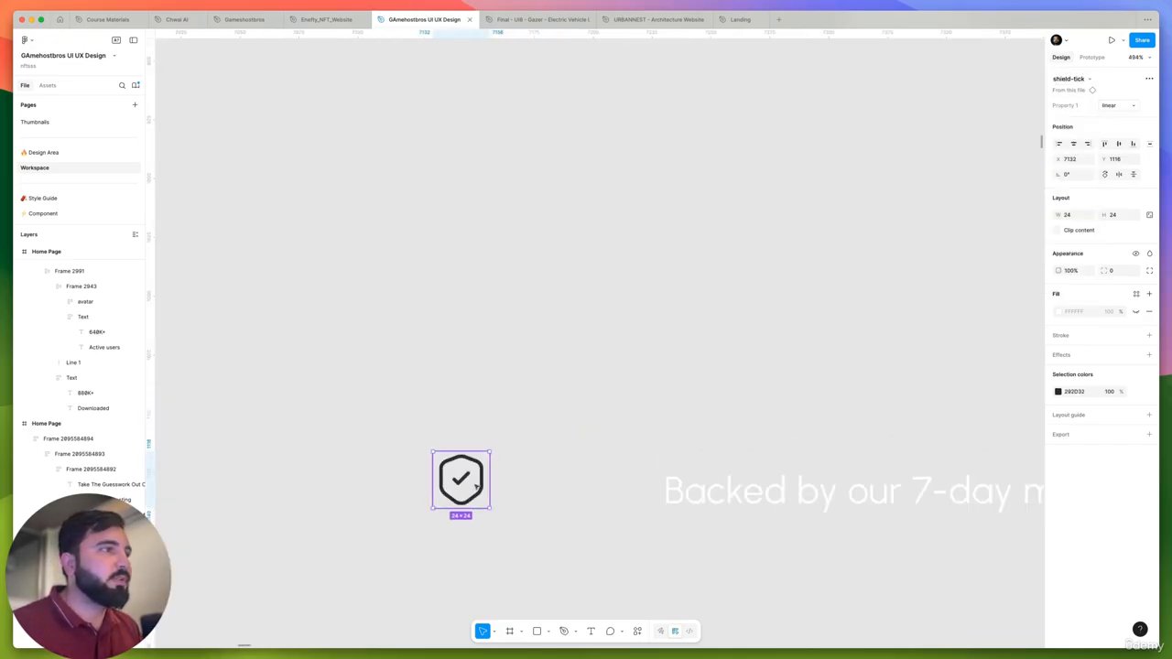
- Move the shield-tick icon close to the start of the guarantee text and recolor it Brand/Green/500
{"action": "left_click_drag", "start_coordinate": [461, 479], "coordinate": [603, 496]}
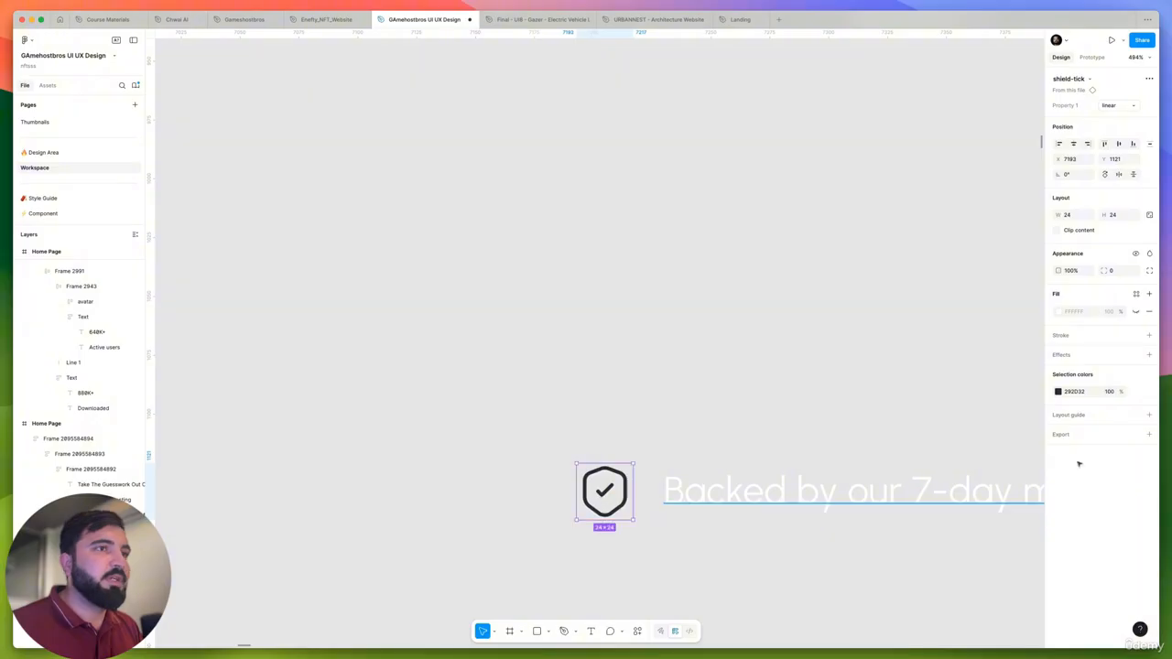
{"action": "left_click", "coordinate": [1137, 392]}
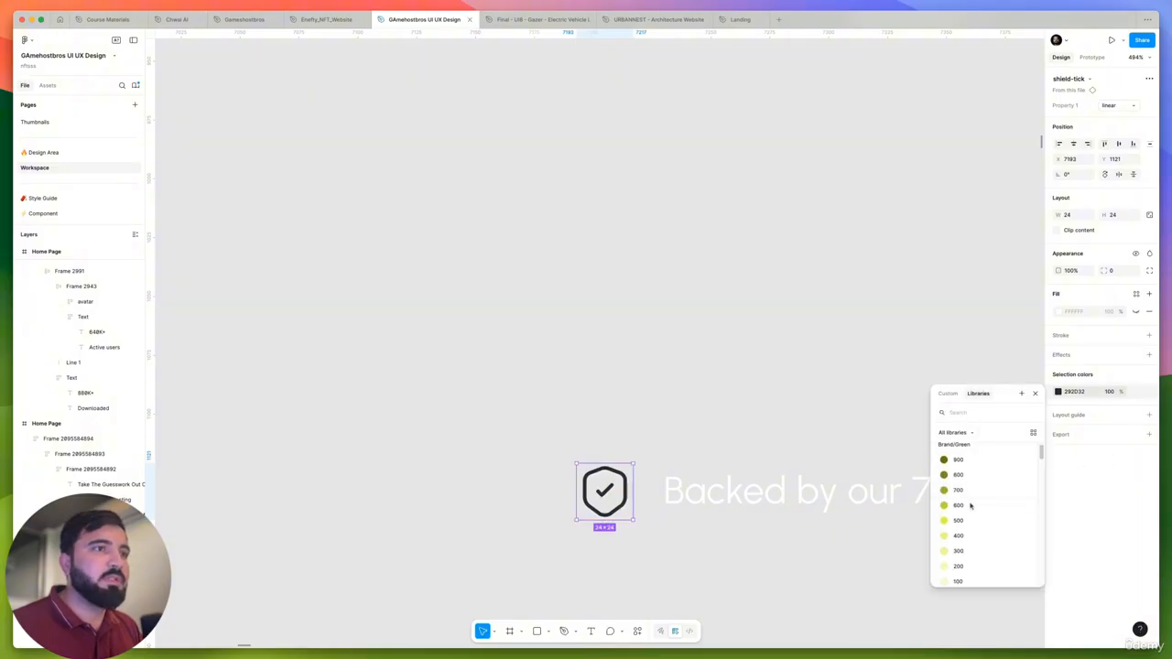
{"action": "left_click", "coordinate": [959, 520]}
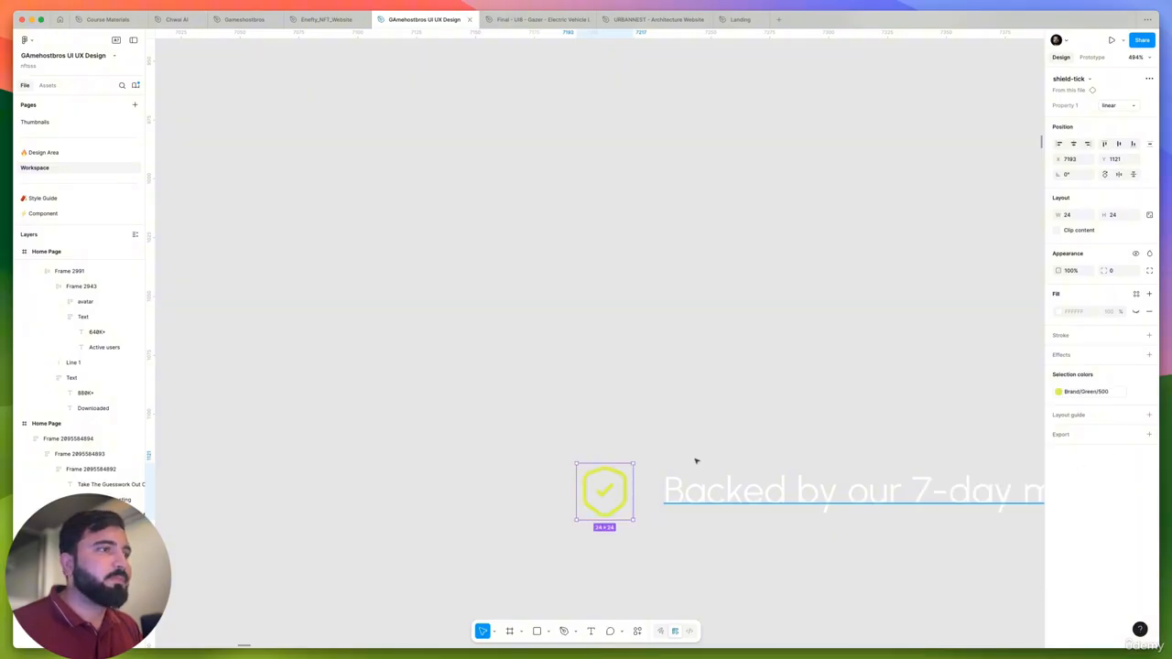
- Bring the guarantee text closer to the shield icon and wrap both in a horizontal auto layout with a gap of 8
{"action": "left_click_drag", "start_coordinate": [703, 489], "coordinate": [711, 503]}
{"action": "scroll", "coordinate": [712, 499], "scroll_direction": "down", "scroll_amount": 5}
{"action": "left_click_drag", "start_coordinate": [610, 437], "coordinate": [978, 548]}
{"action": "scroll", "coordinate": [819, 465], "scroll_direction": "down", "scroll_amount": 2}
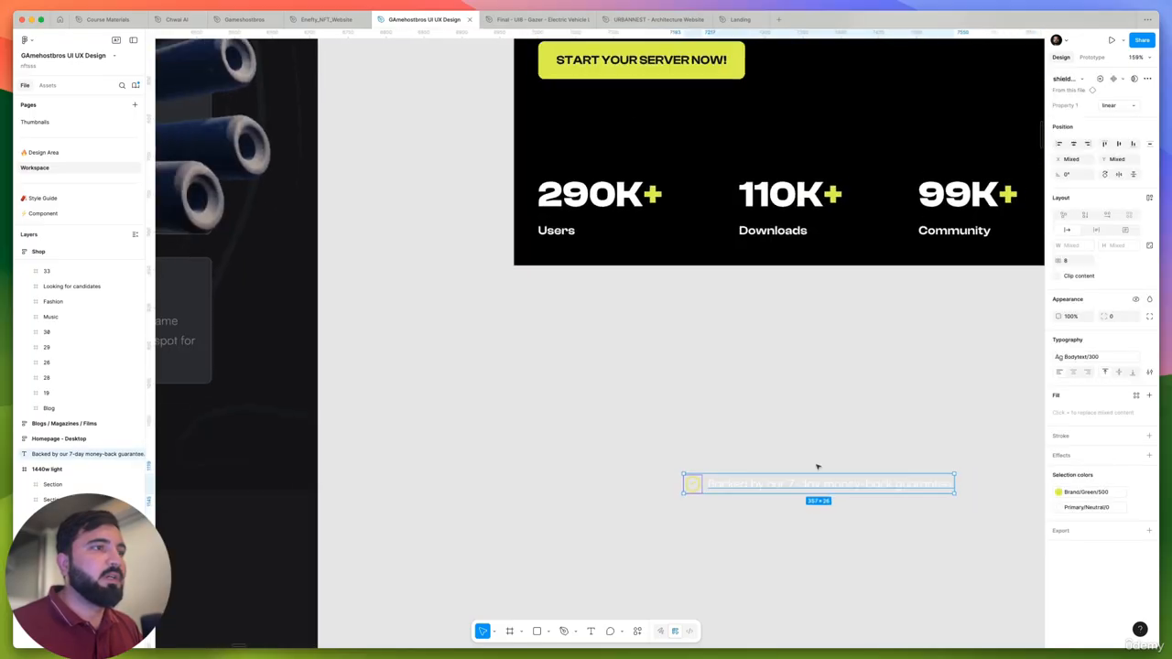
{"action": "key", "text": "shift+a"}
{"action": "left_click", "coordinate": [745, 421]}
{"action": "scroll", "coordinate": [690, 437], "scroll_direction": "down", "scroll_amount": 3}
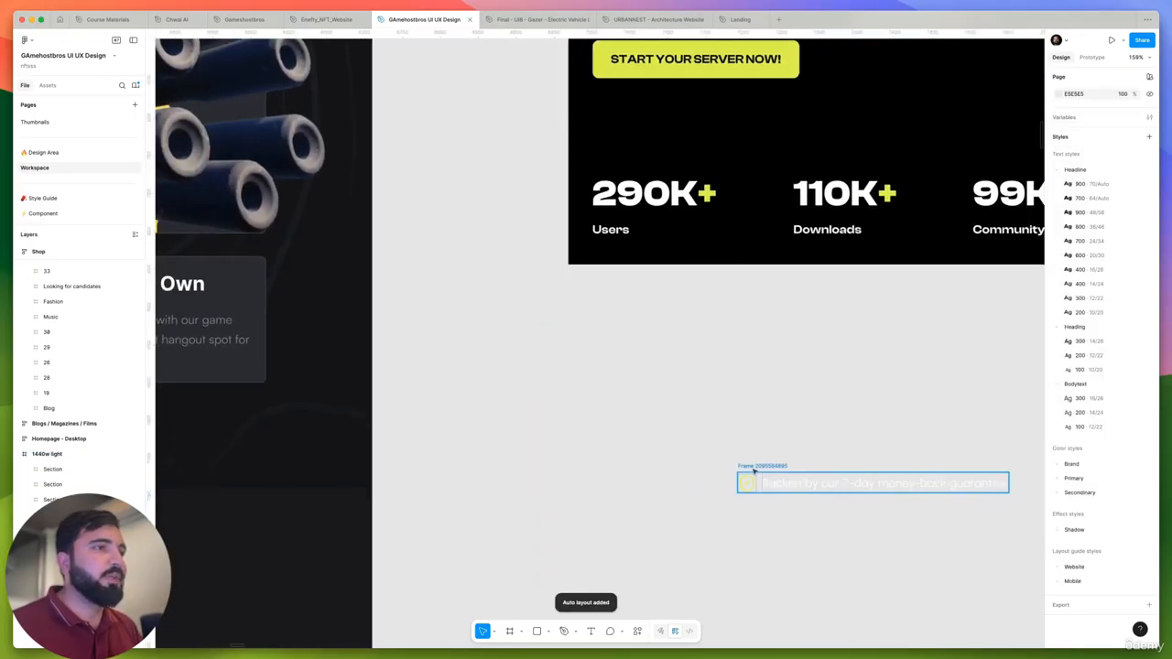
- Move the shield and guarantee frame into the Home Page hero, between the START YOUR SERVER NOW! button and the stats row
{"action": "left_click_drag", "start_coordinate": [752, 479], "coordinate": [685, 183]}
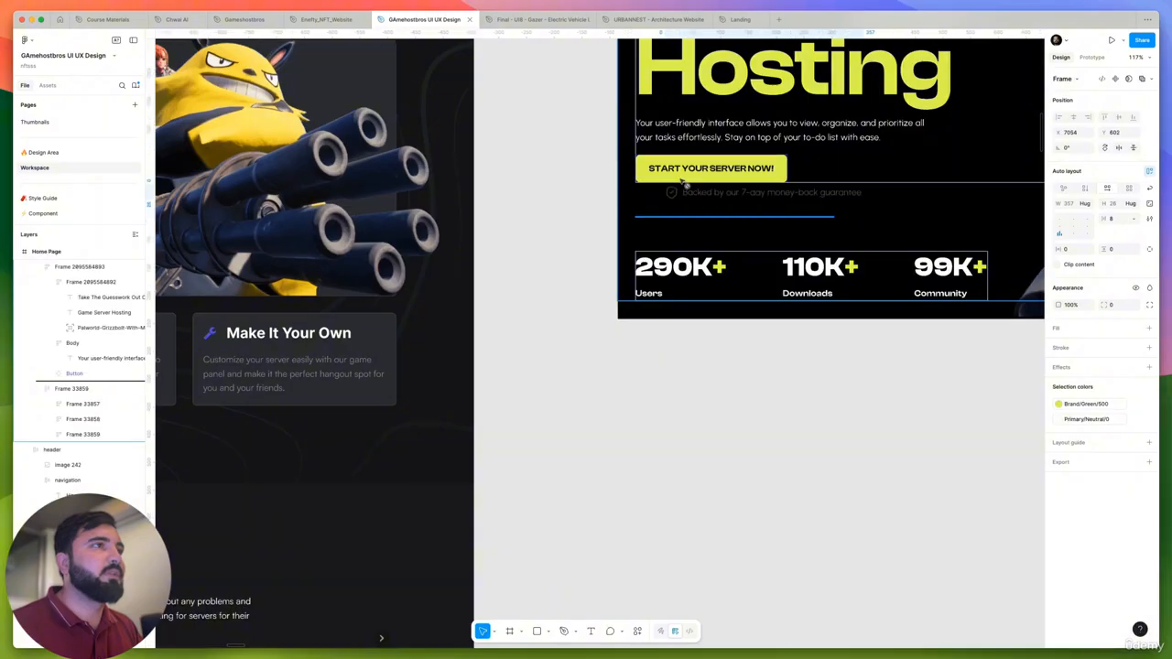
{"action": "left_click_drag", "start_coordinate": [680, 349], "coordinate": [740, 400]}
{"action": "scroll", "coordinate": [697, 361], "scroll_direction": "down", "scroll_amount": 3}
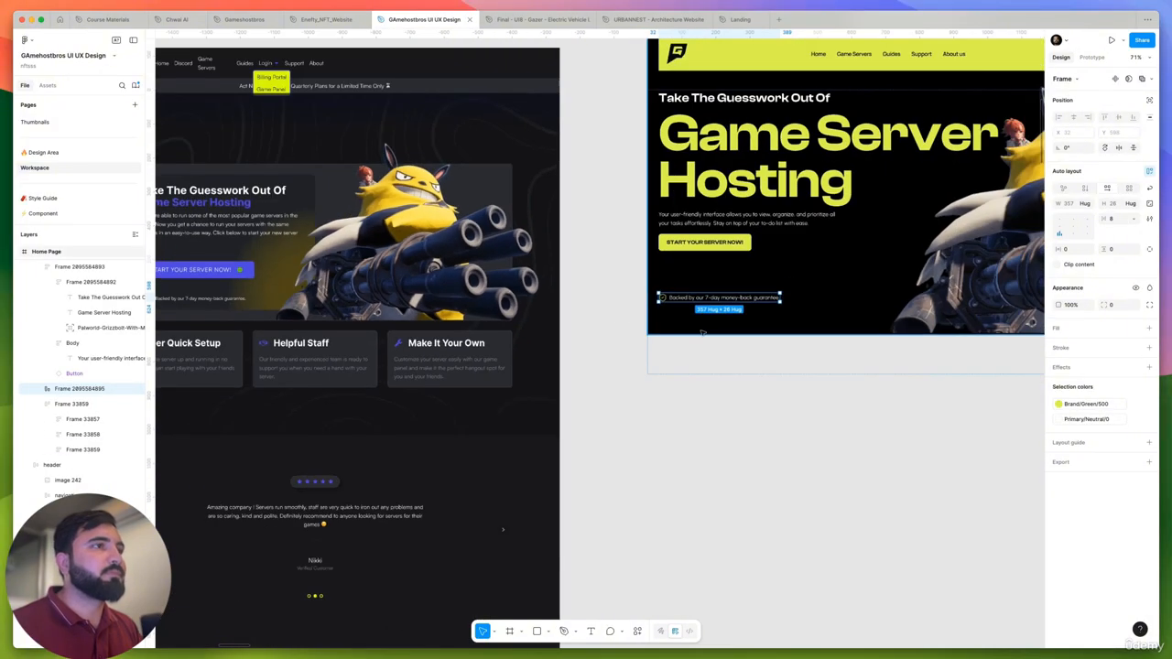
{"action": "scroll", "coordinate": [697, 322], "scroll_direction": "up", "scroll_amount": 3}
{"action": "scroll", "coordinate": [696, 282], "scroll_direction": "down", "scroll_amount": 5}
- Cut the guarantee frame and paste it directly below the START YOUR SERVER NOW! button, inside the button's parent frame
{"action": "left_click_drag", "start_coordinate": [698, 281], "coordinate": [697, 240]}
{"action": "key", "text": "Delete"}
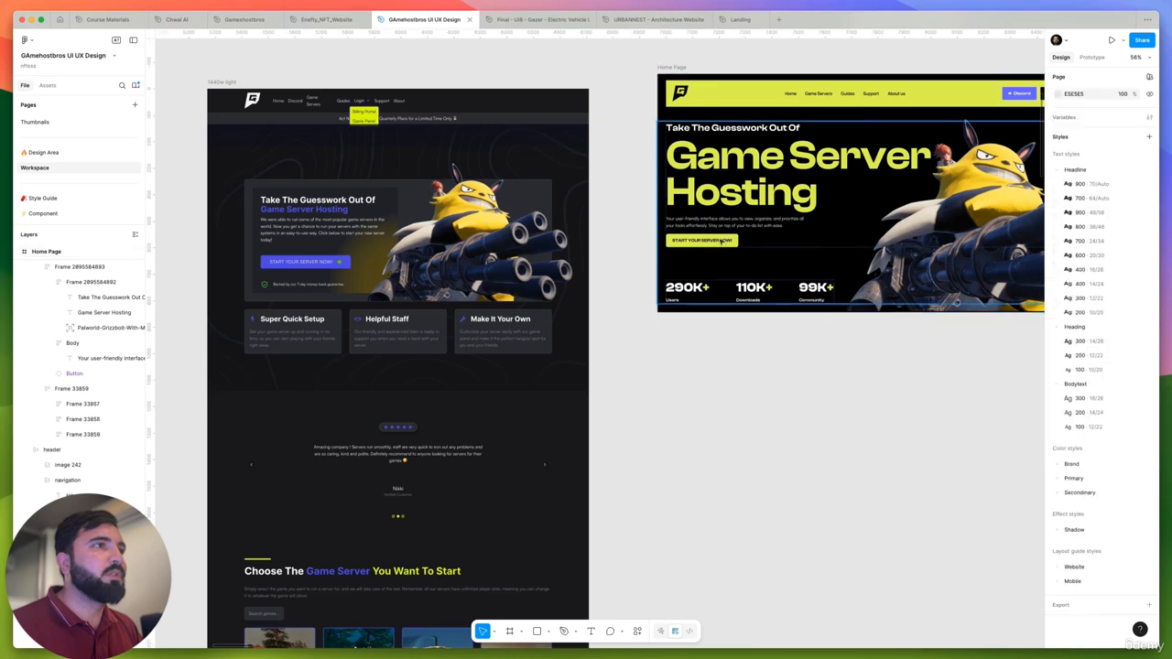
{"action": "double_click", "coordinate": [721, 242]}
{"action": "key", "text": "super+v"}
{"action": "scroll", "coordinate": [730, 243], "scroll_direction": "up", "scroll_amount": 3}
{"action": "scroll", "coordinate": [730, 248], "scroll_direction": "down", "scroll_amount": 3}
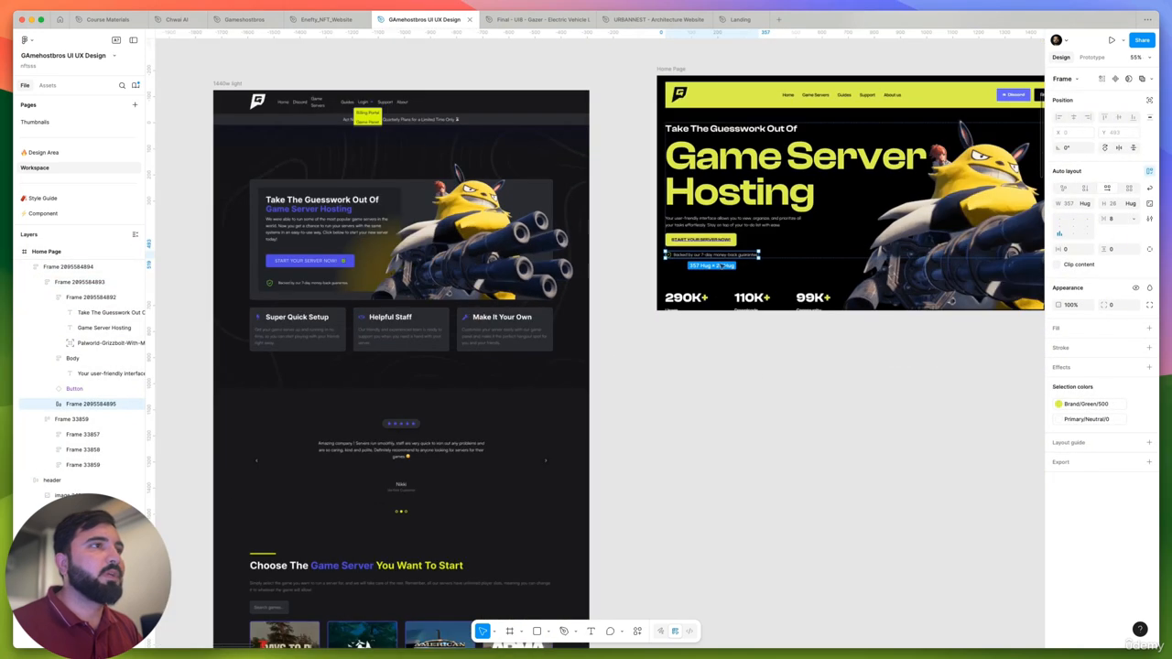
- Set the vertical auto layout gap of the 1600-wide hero content frame to 66
{"action": "left_click", "coordinate": [785, 368]}
{"action": "scroll", "coordinate": [785, 368], "scroll_direction": "up", "scroll_amount": 2}
{"action": "scroll", "coordinate": [785, 369], "scroll_direction": "right", "scroll_amount": 2}
{"action": "left_click", "coordinate": [802, 316]}
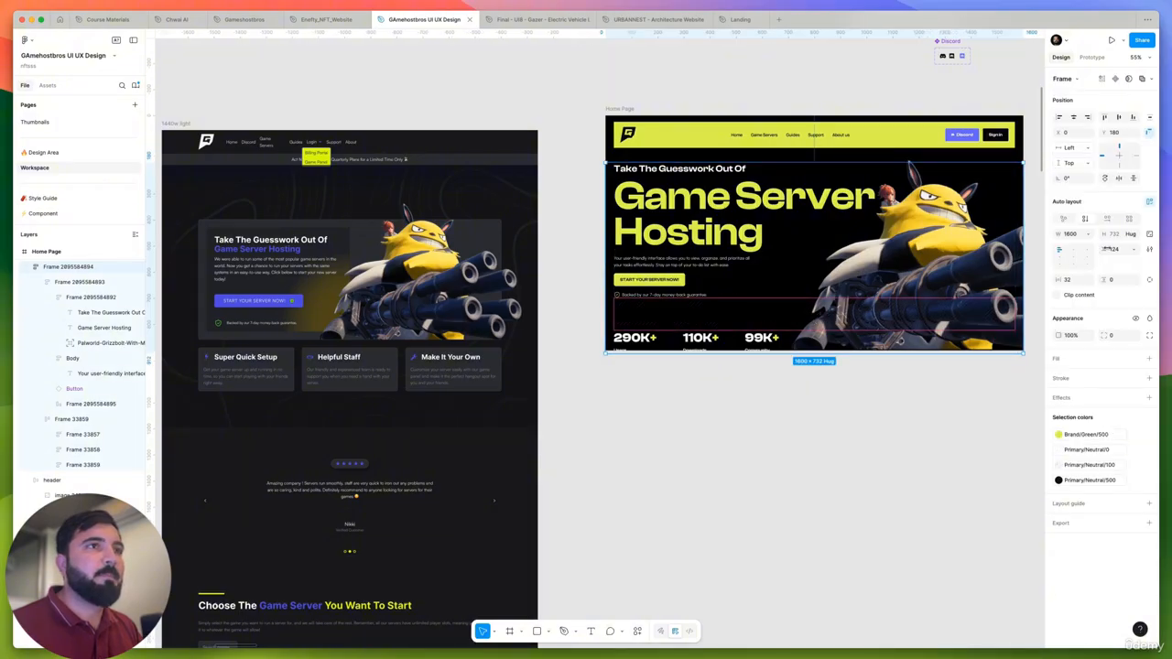
{"action": "left_click_drag", "start_coordinate": [1108, 249], "coordinate": [1072, 255]}
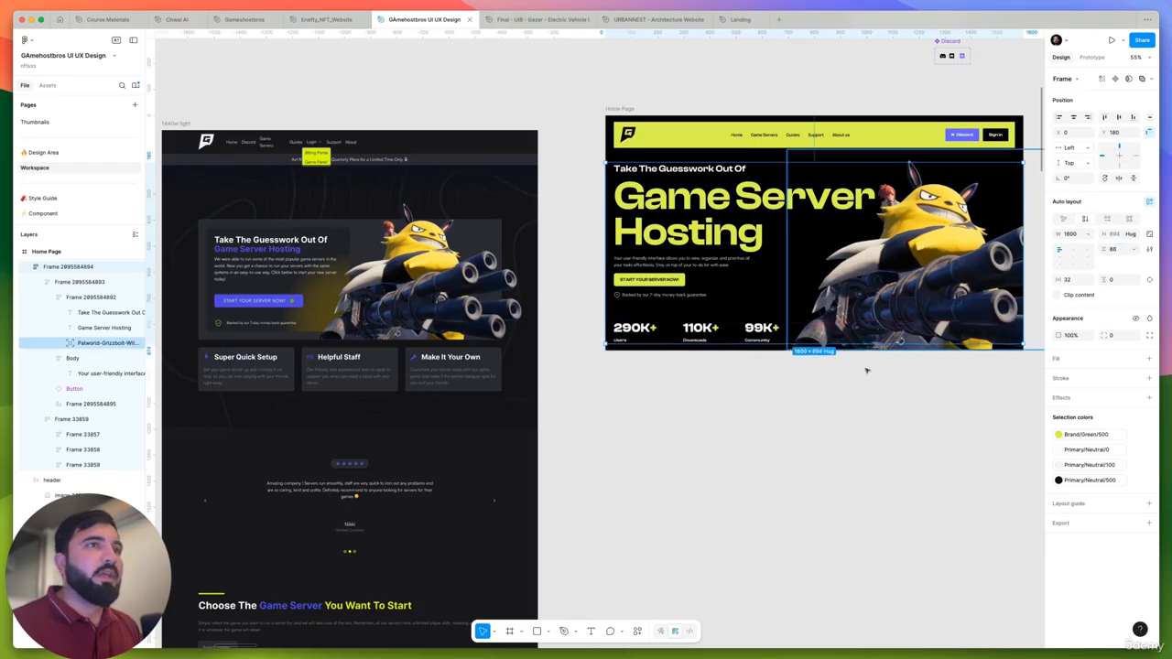
{"action": "left_click", "coordinate": [657, 382]}
{"action": "scroll", "coordinate": [670, 371], "scroll_direction": "right", "scroll_amount": 5}
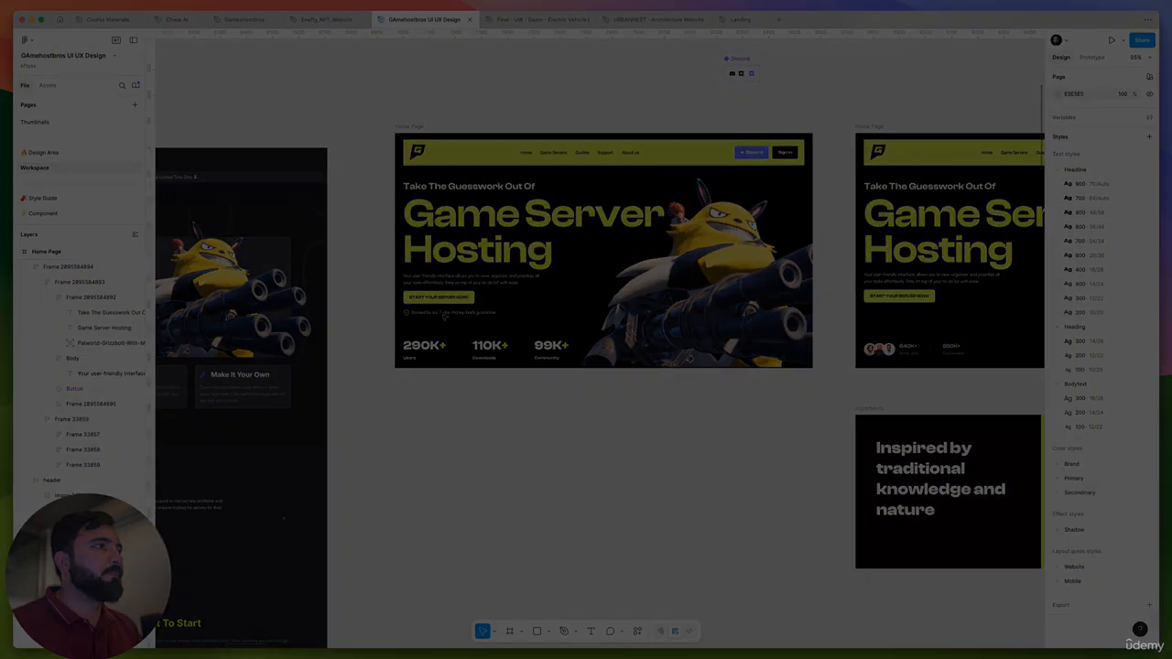